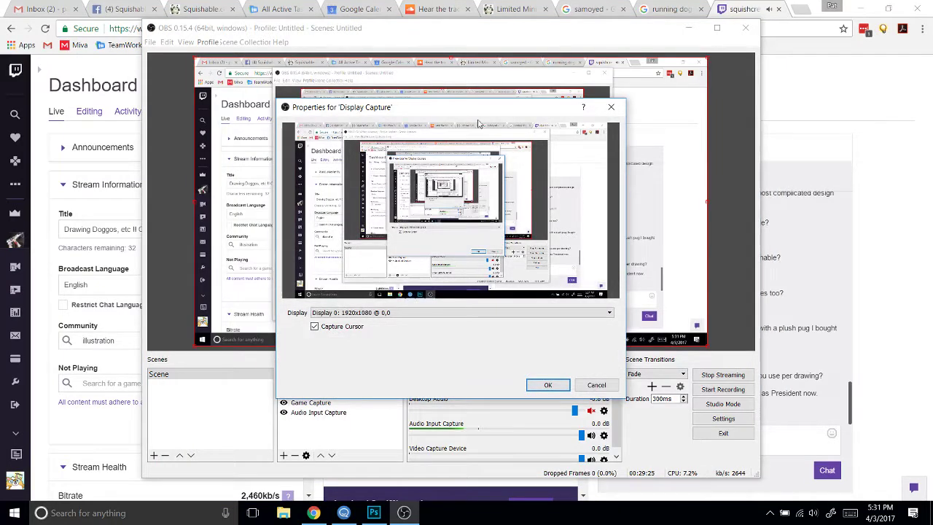
- Change the Display Capture source to the other display
left_click(412, 314)
left_click(412, 329)
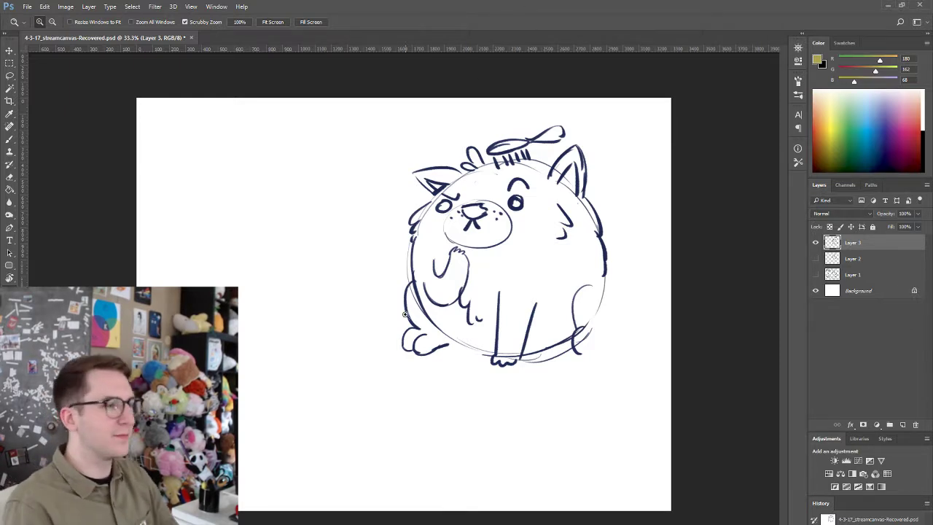
- In Photoshop, choose the Brush tool with the "Kyle's Drawing Box - Animator Pencil New" preset and reset the colors to default
left_click_drag(422, 310, 429, 302)
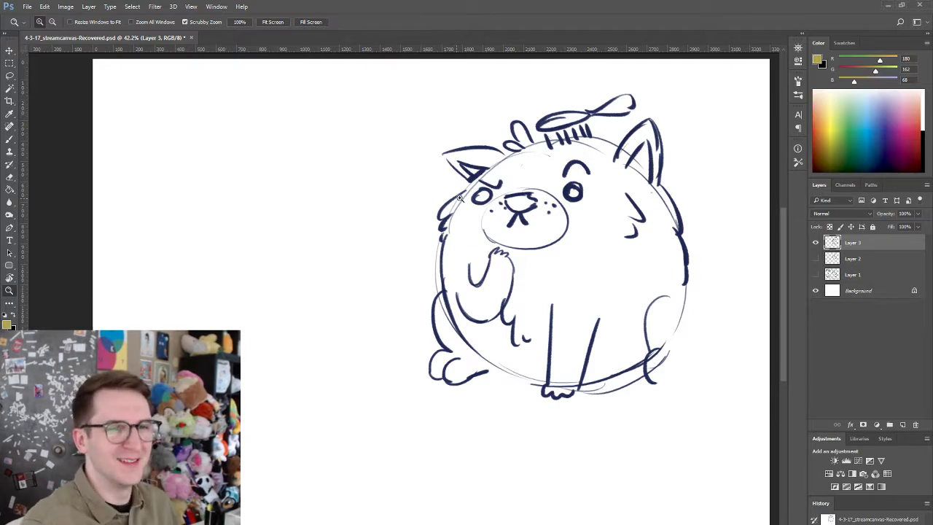
left_click(798, 162)
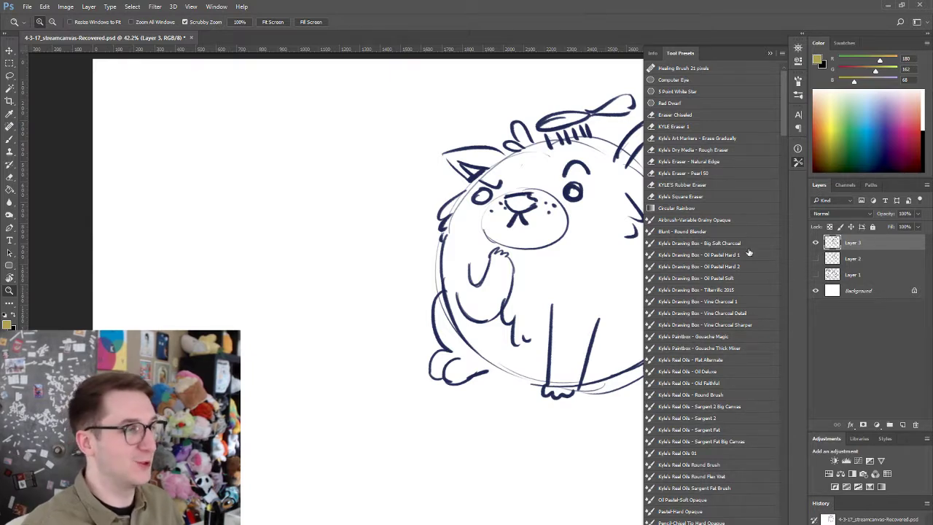
left_click(799, 162)
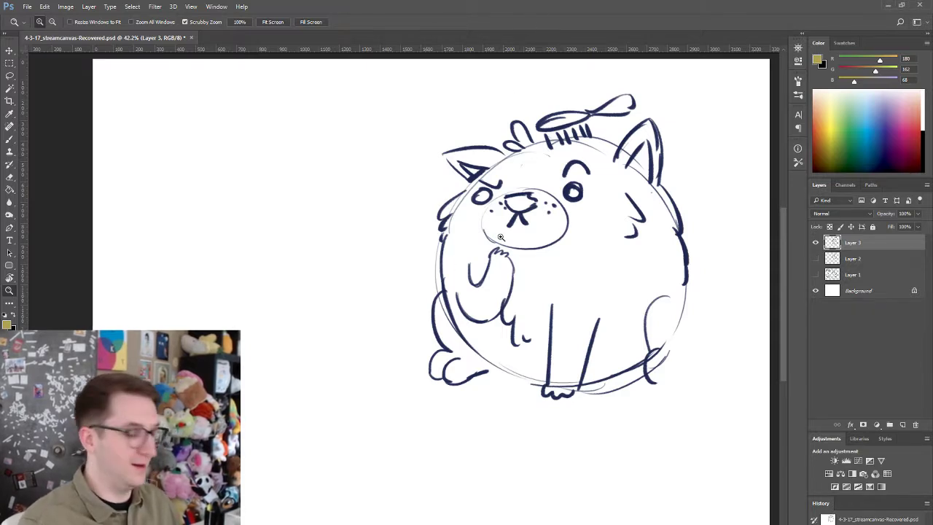
key("b")
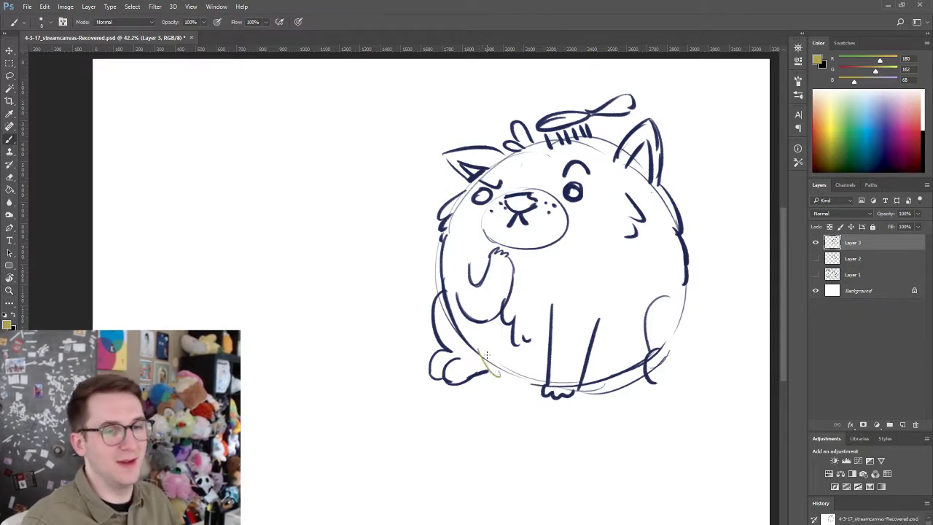
key("d")
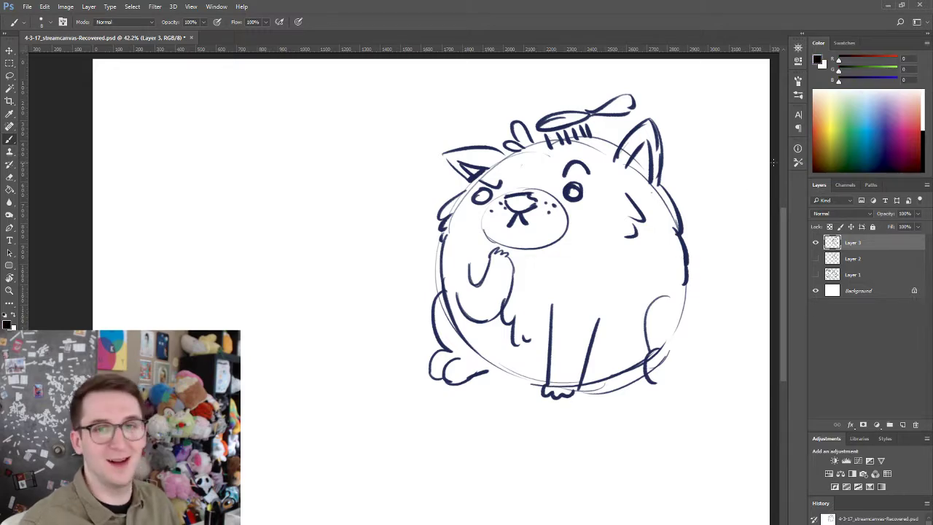
left_click(798, 161)
mouse_move(781, 115)
left_mouse_down()
mouse_move(787, 255)
mouse_move(782, 172)
mouse_move(776, 293)
mouse_move(774, 283)
mouse_move(731, 301)
left_mouse_up()
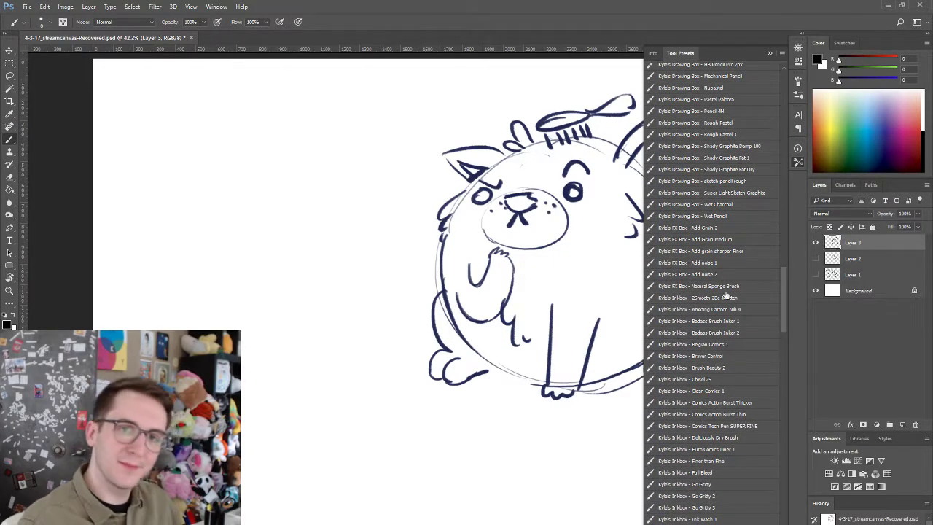
scroll(786, 270, "up", 5)
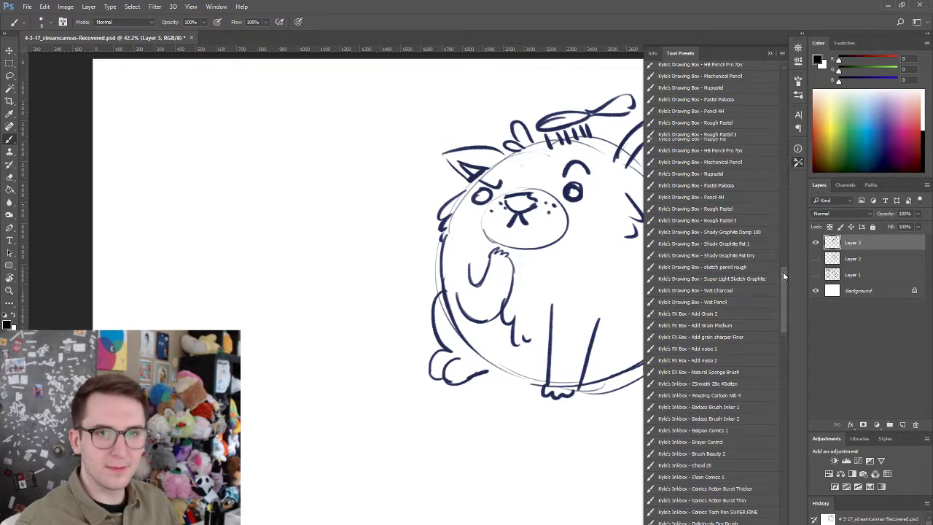
left_click(777, 200)
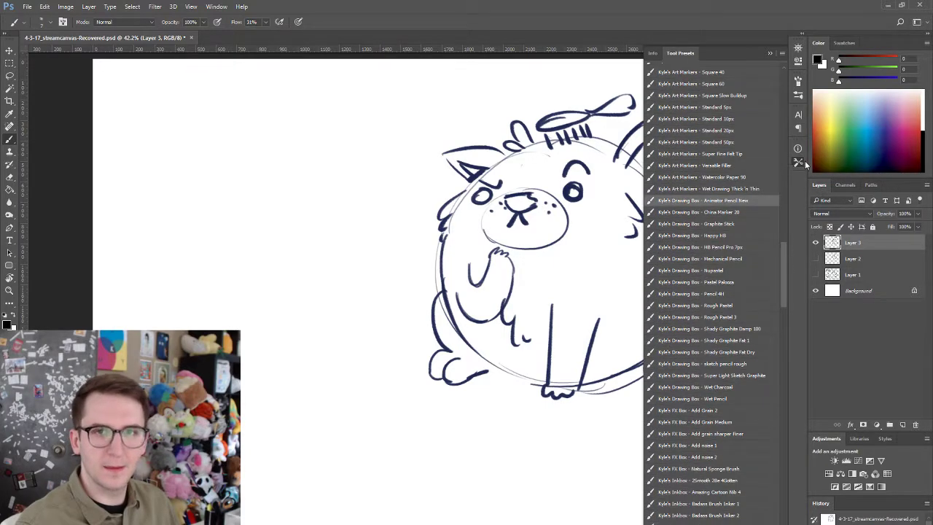
left_click(799, 162)
- Pick dark blue (R 0, G 73, B 110), enlarge the brush and draw fur tufts along the lower-left edge of the dog's belly
left_click_drag(871, 149, 882, 152)
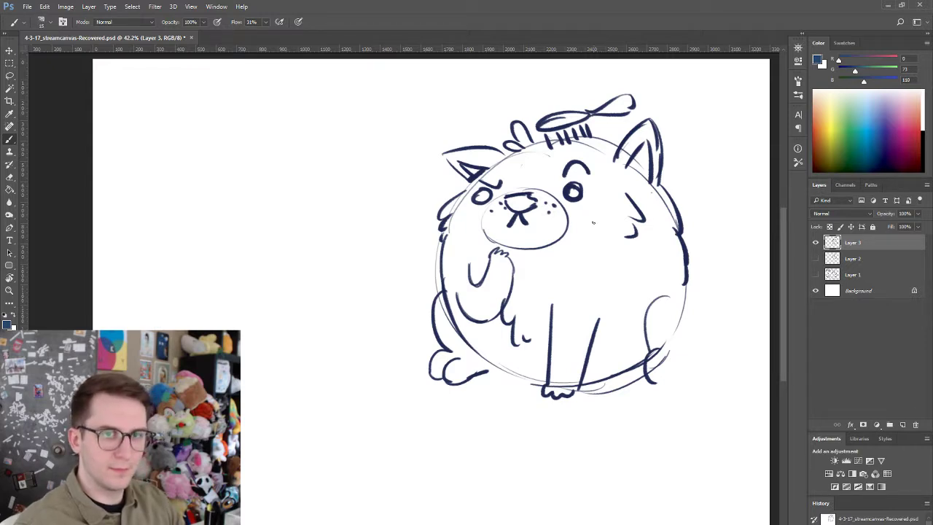
key("]")
mouse_move(463, 334)
left_mouse_down()
mouse_move(476, 357)
mouse_move(510, 379)
left_mouse_up()
key("ctrl+z")
left_click_drag(506, 377, 535, 386)
mouse_move(648, 357)
left_mouse_down()
mouse_move(646, 384)
mouse_move(669, 395)
mouse_move(670, 384)
mouse_move(668, 398)
mouse_move(662, 382)
left_mouse_up()
key("ctrl+alt+z")
key("ctrl+alt+z")
key("ctrl+alt+z")
key("ctrl+alt+z")
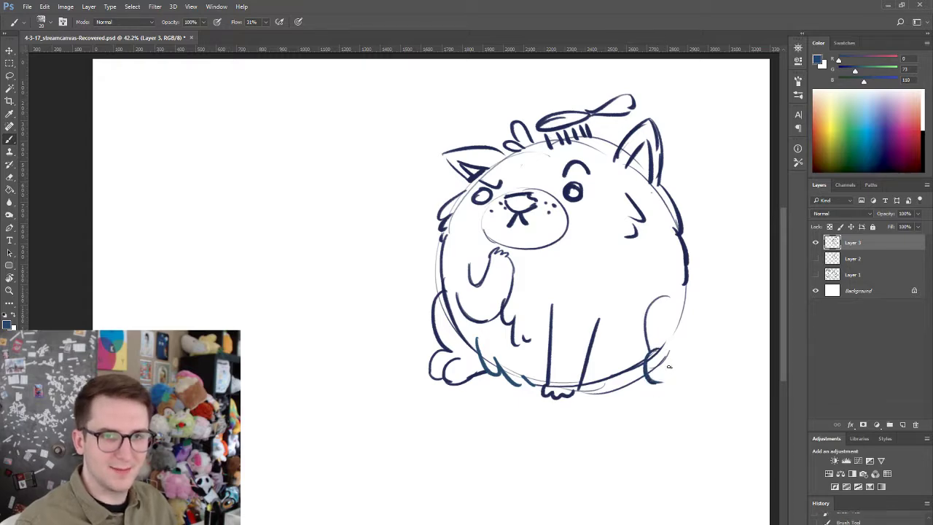
key("ctrl+shift+s")
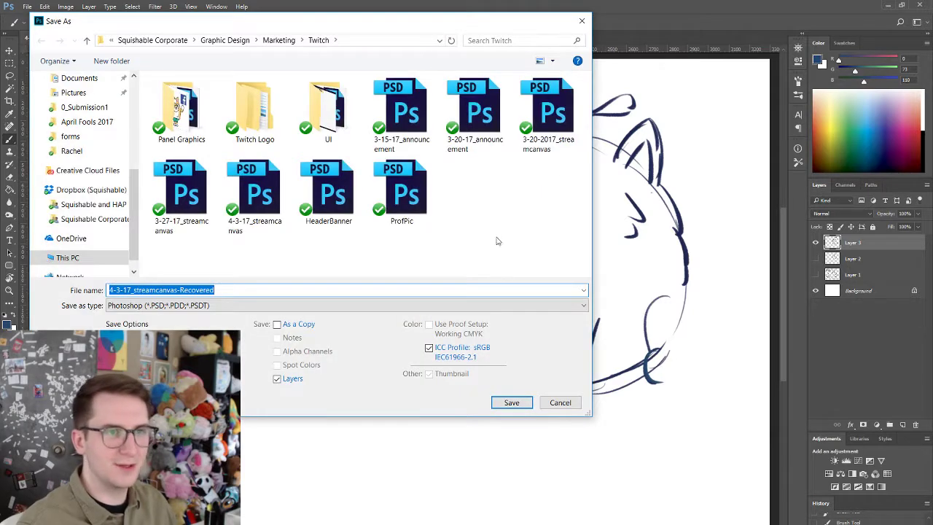
left_click(581, 21)
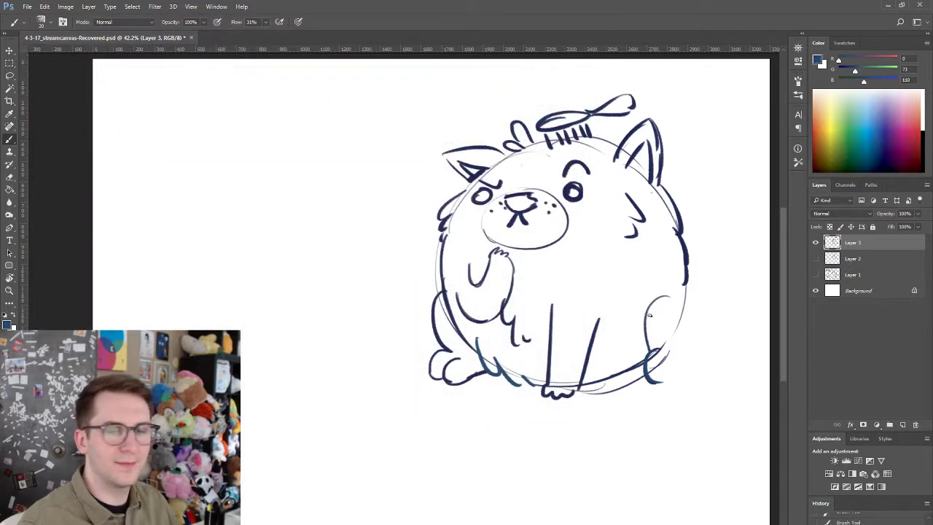
- Draw the outline and toes of the dog's right hind leg below the thigh curve on Layer 3
left_click_drag(662, 381, 682, 347)
key("ctrl+alt+z")
key("ctrl+alt+z")
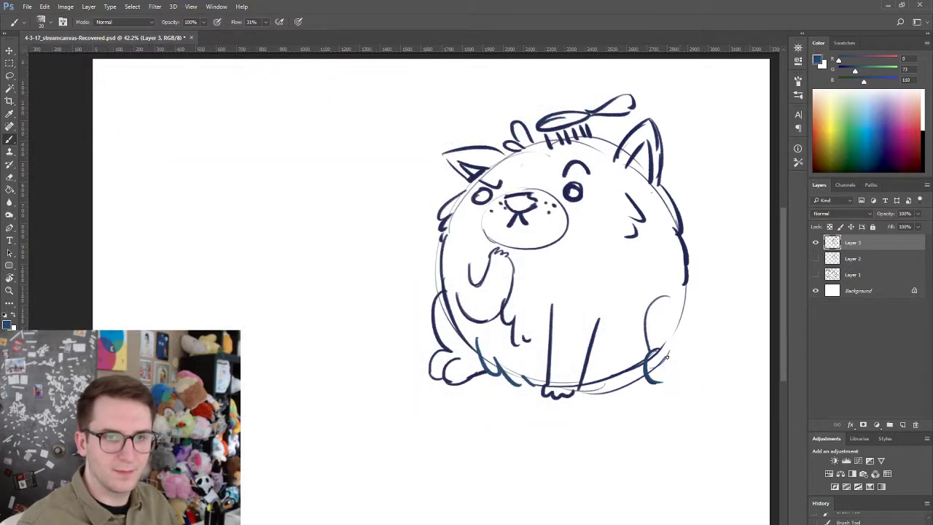
left_click_drag(665, 352, 684, 385)
mouse_move(669, 295)
left_mouse_down()
mouse_move(692, 319)
mouse_move(705, 356)
mouse_move(700, 378)
mouse_move(666, 350)
mouse_move(680, 354)
mouse_move(662, 369)
mouse_move(680, 355)
mouse_move(664, 358)
mouse_move(668, 379)
left_mouse_up()
key("ctrl+z")
key("e")
key("b")
key("ctrl+z")
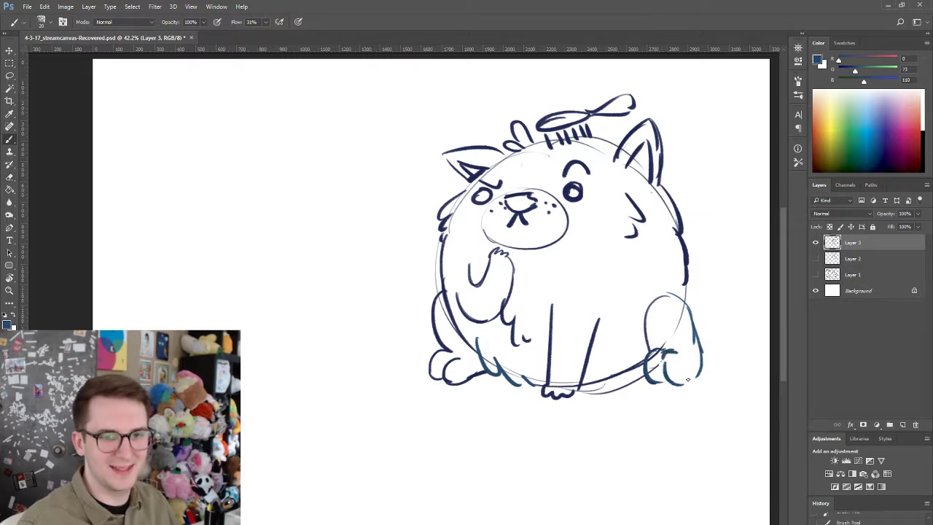
mouse_move(696, 338)
left_mouse_down()
mouse_move(706, 376)
mouse_move(698, 383)
mouse_move(691, 334)
left_mouse_up()
key("e")
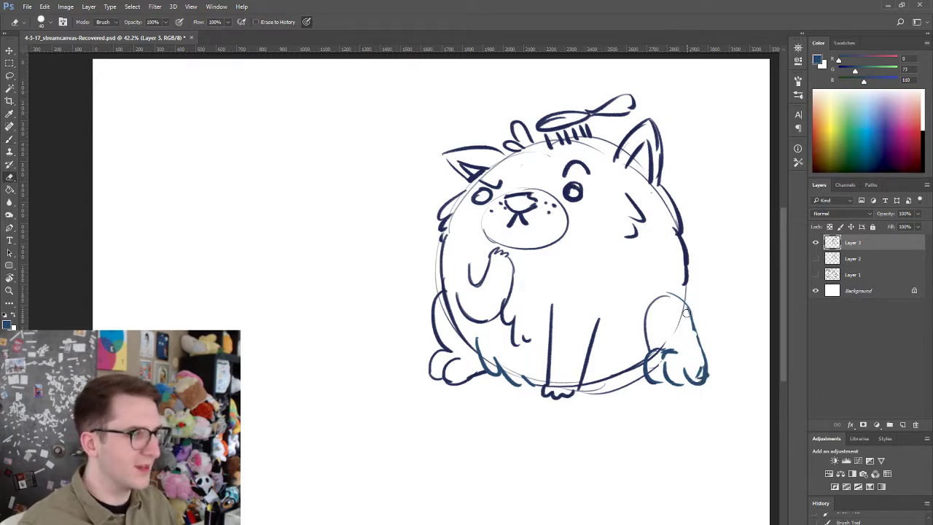
- Erase and redraw the outer edge of the right hind leg with a thicker line and a rounded outer toe
key("]")
mouse_move(702, 350)
left_mouse_down()
mouse_move(690, 306)
mouse_move(675, 298)
mouse_move(687, 296)
mouse_move(697, 315)
mouse_move(710, 377)
left_mouse_up()
key("b")
key("ctrl+z")
key("e")
key("b")
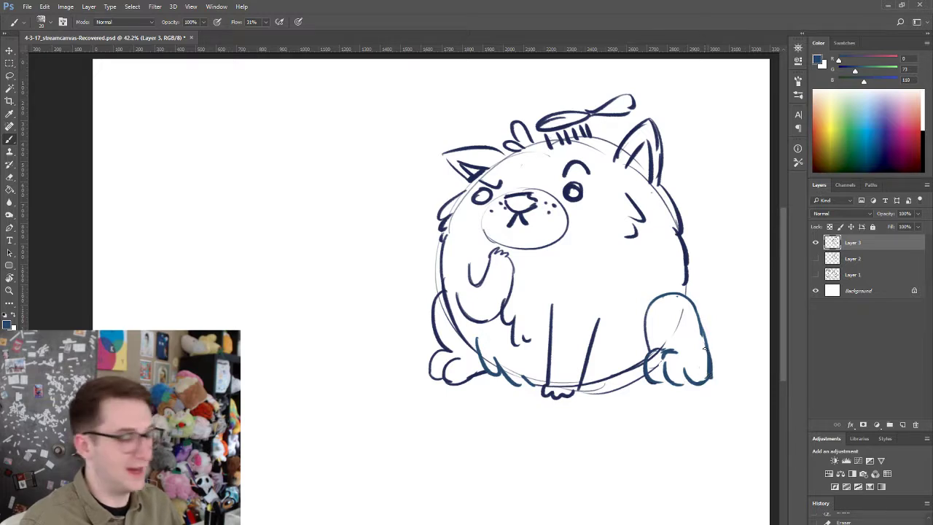
key("ctrl+z")
left_click_drag(698, 318, 702, 353)
mouse_move(704, 350)
left_mouse_down()
mouse_move(712, 371)
mouse_move(707, 335)
left_mouse_up()
key("e")
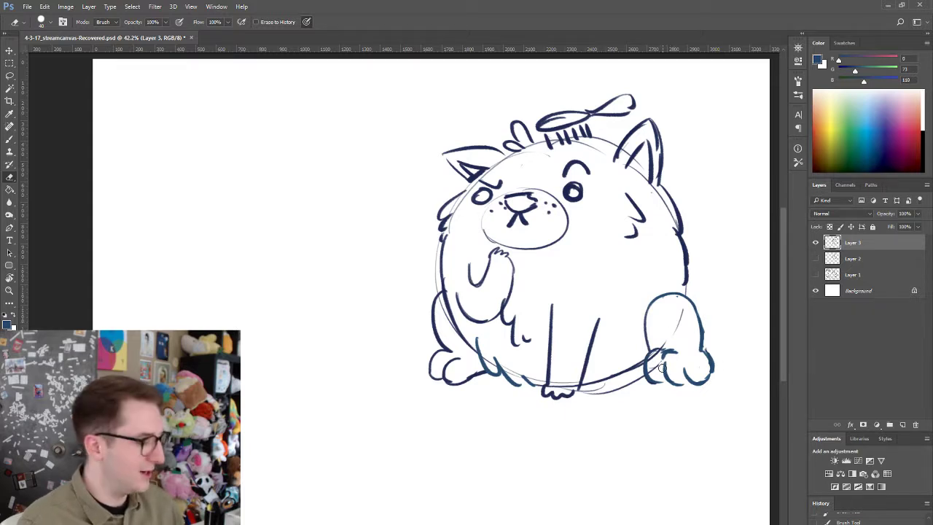
- Lasso the right hind leg and use Free Transform to widen and slightly rotate it
key("l")
mouse_move(651, 357)
left_mouse_down()
mouse_move(653, 384)
mouse_move(698, 386)
mouse_move(720, 349)
mouse_move(713, 312)
mouse_move(687, 290)
mouse_move(643, 294)
mouse_move(652, 346)
left_mouse_up()
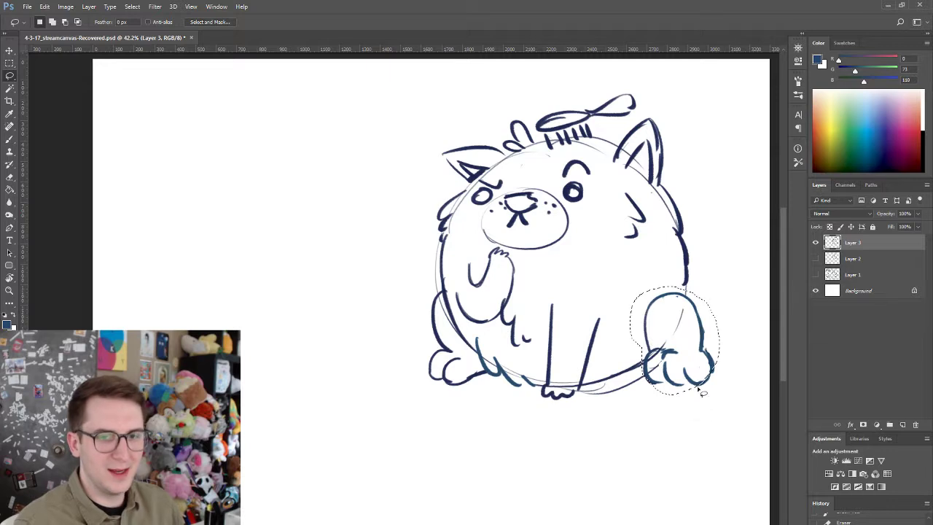
key("ctrl+t")
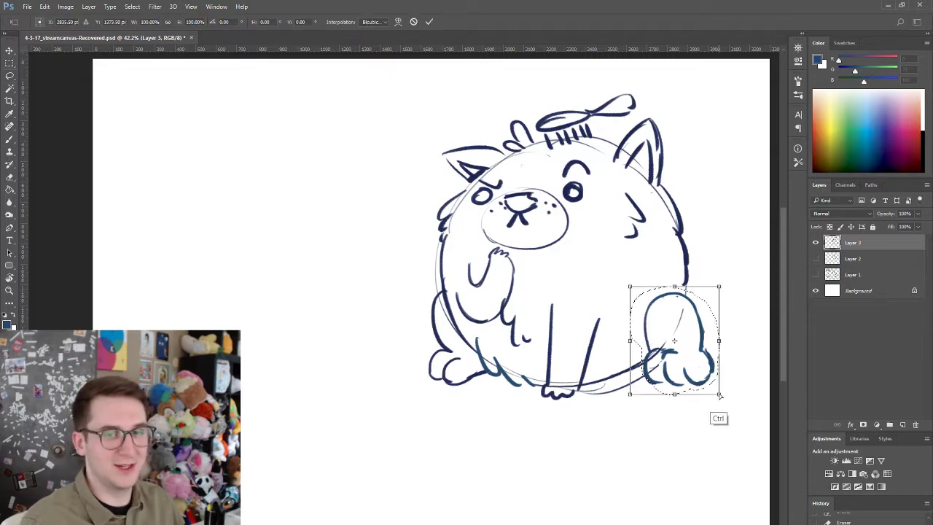
left_click_drag(719, 395, 722, 395)
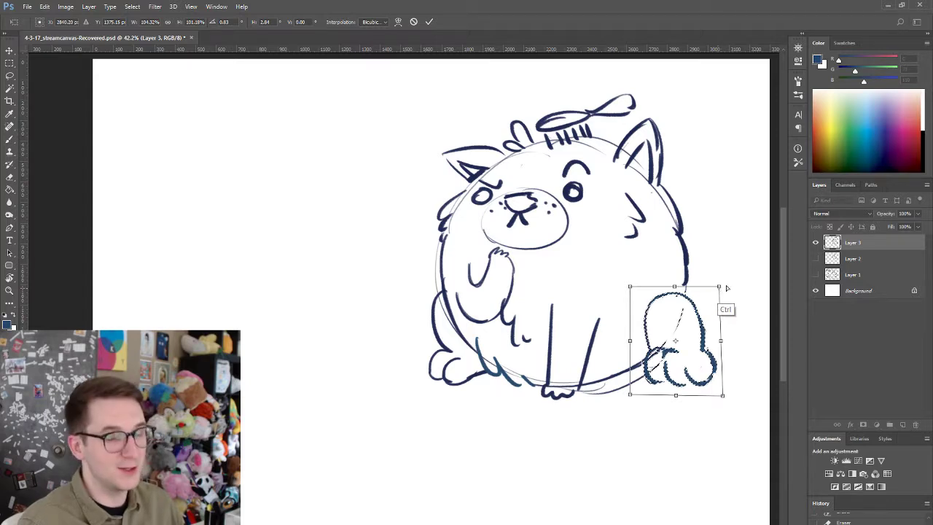
left_click_drag(719, 289, 718, 292)
key("Escape")
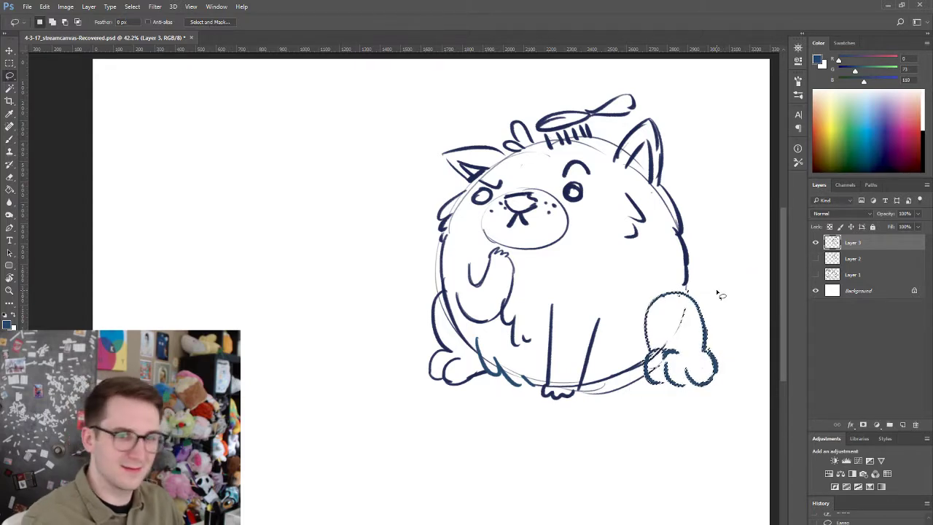
key("ctrl+t")
left_click_drag(714, 434, 698, 440)
key("Return")
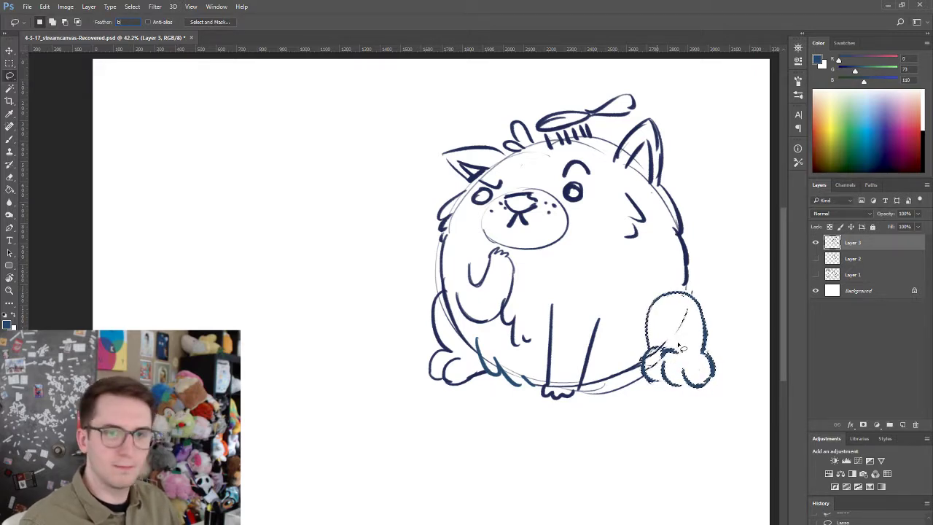
- Save the drawing as 4-3-17_streamcanvas-Recovered.psd
left_click(679, 345, "ctrl")
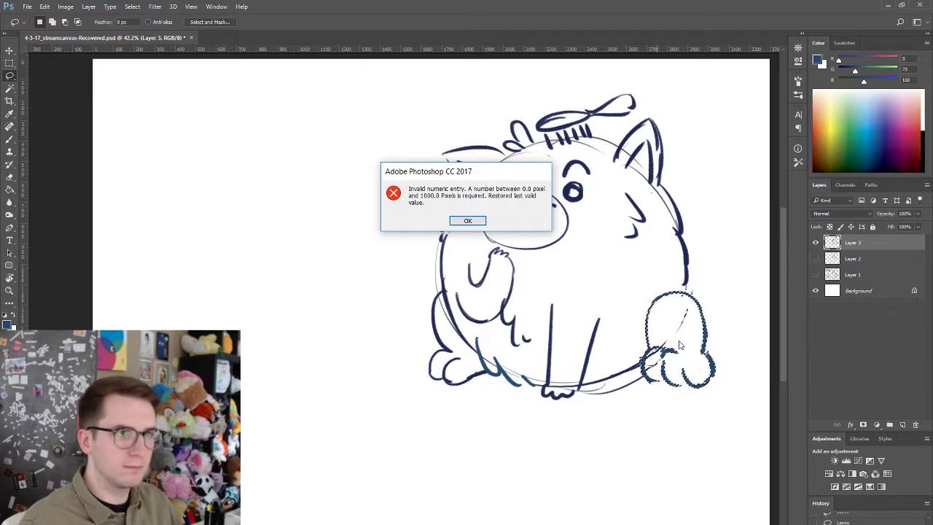
key("Return")
key("ctrl+shift+s")
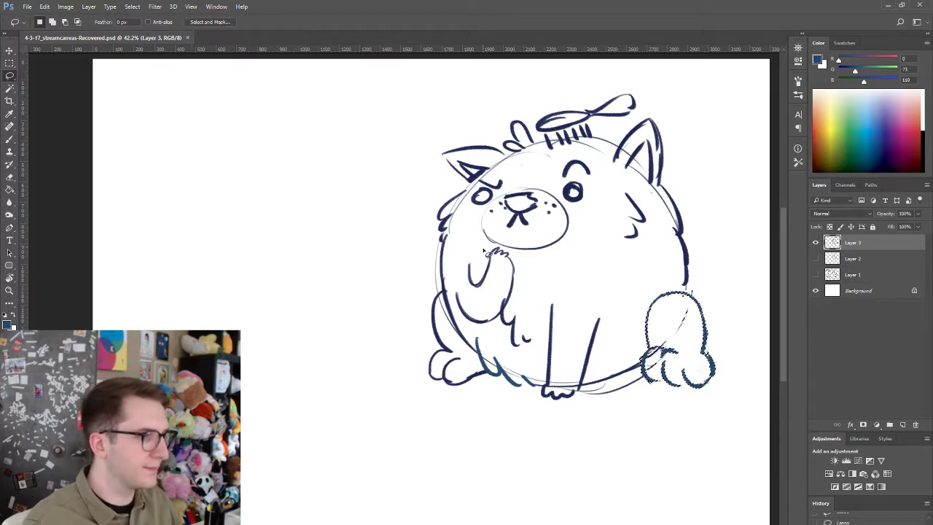
- Deselect the leg, then scale the whole dog sketch down to about 94% and shift it slightly down and to the right
key("b")
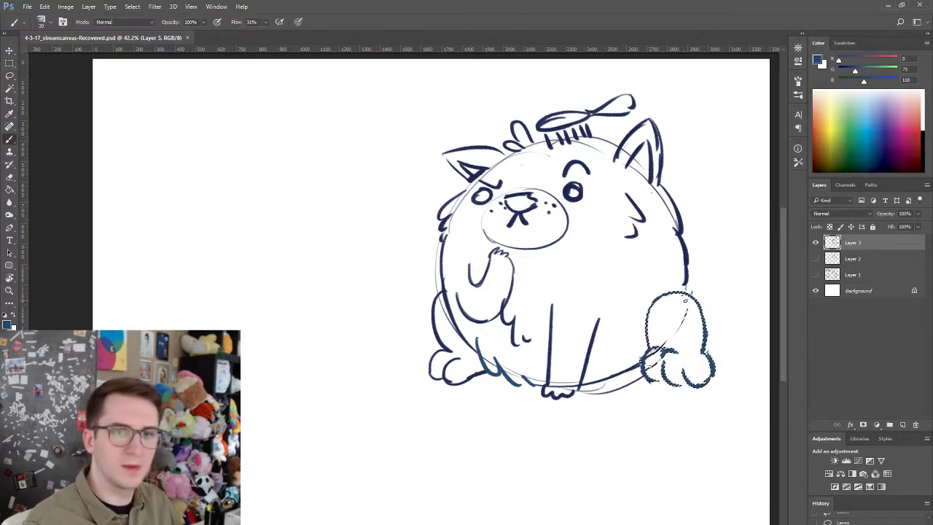
key("ctrl+d")
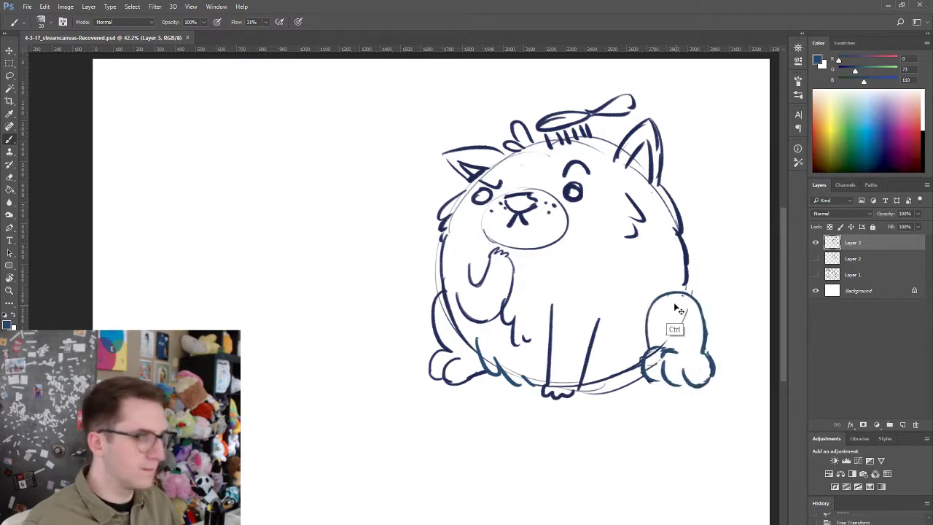
key("ctrl+t")
left_click_drag(428, 93, 446, 114)
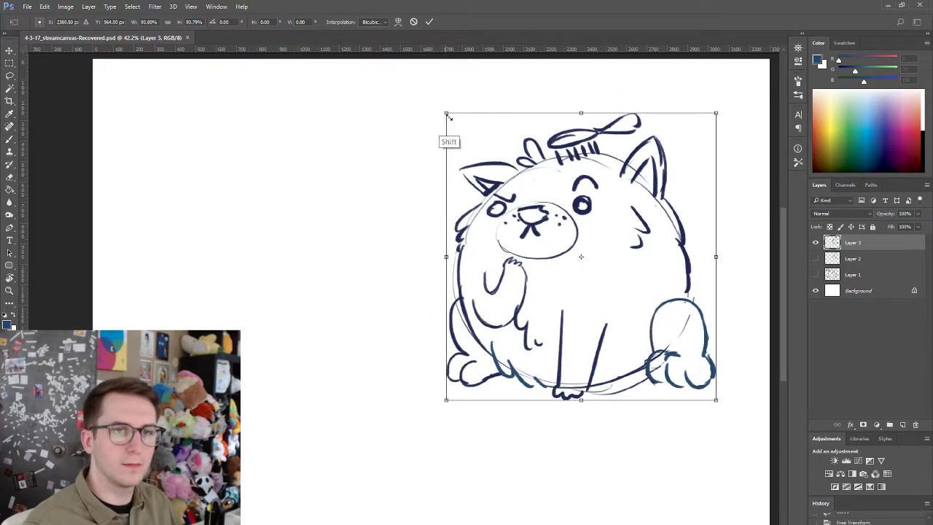
left_click_drag(515, 179, 521, 190)
key("Return")
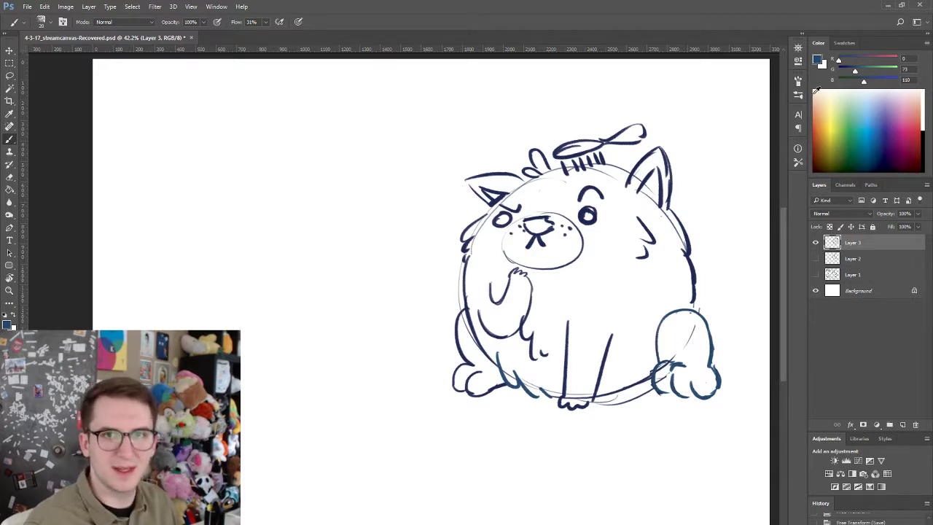
- Sample the dark navy from the dog's eye and thicken the toe lines of the right hind paw
left_click(585, 215, "alt")
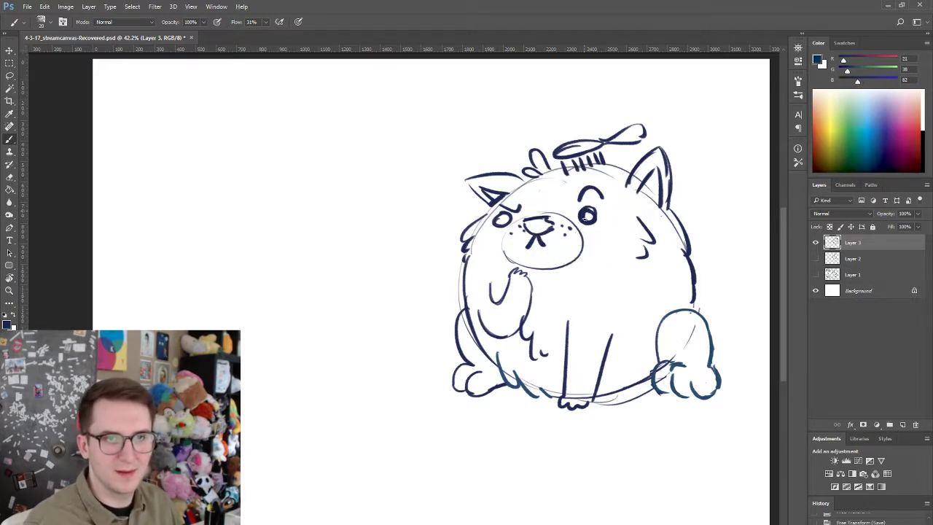
key("ctrl+d")
mouse_move(663, 364)
left_mouse_down()
mouse_move(655, 393)
mouse_move(666, 393)
left_mouse_up()
key("ctrl+z")
mouse_move(668, 386)
left_mouse_down()
mouse_move(706, 388)
mouse_move(712, 398)
mouse_move(718, 380)
left_mouse_up()
key("ctrl+z")
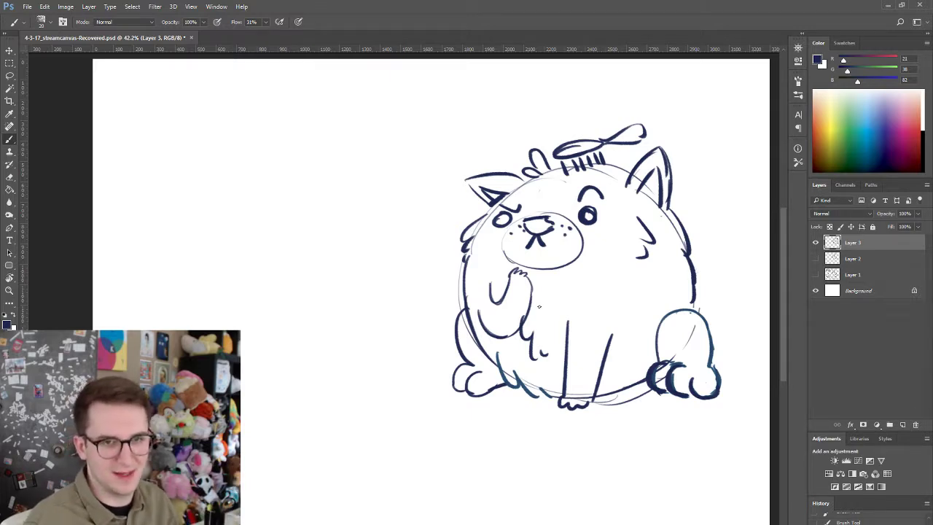
- Lasso the right hind leg, stretch it to about 102% wide and 107.5% tall, rotate it slightly and deselect
key("l")
mouse_move(655, 360)
left_mouse_down()
mouse_move(708, 417)
mouse_move(718, 320)
mouse_move(689, 309)
mouse_move(660, 326)
mouse_move(655, 361)
left_mouse_up()
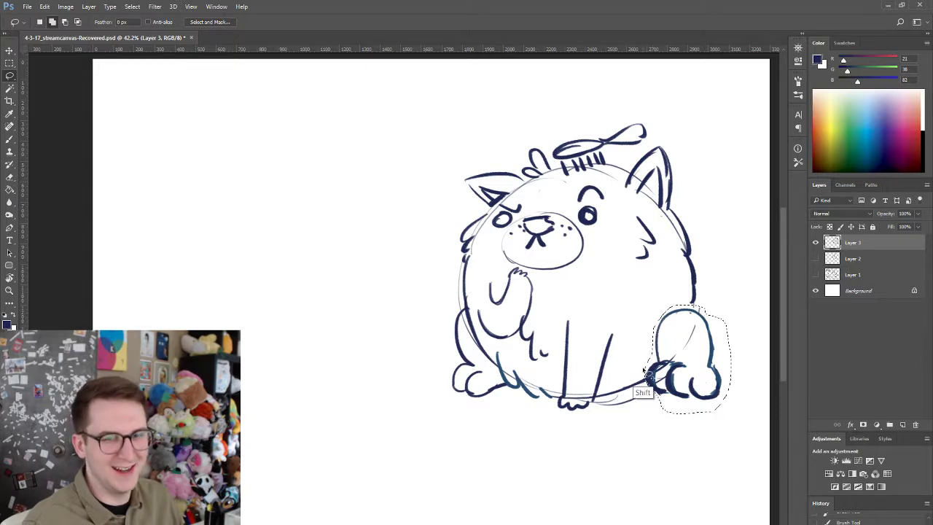
key("ctrl+t")
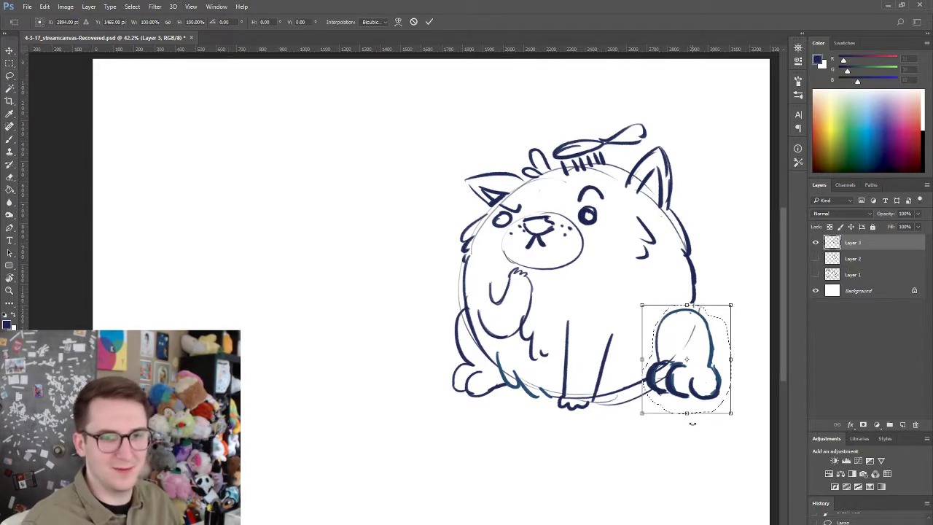
left_click_drag(686, 413, 733, 422)
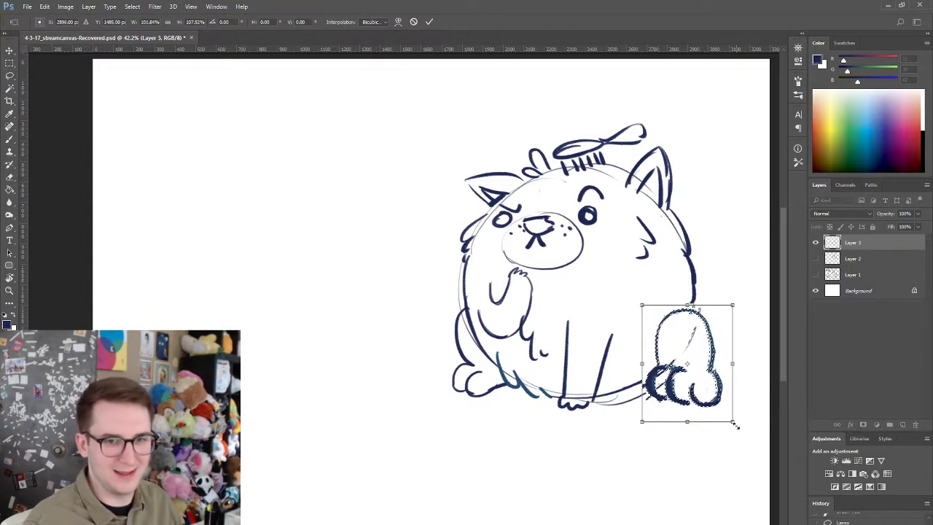
left_click_drag(748, 388, 743, 384)
key("Return")
key("ctrl+d")
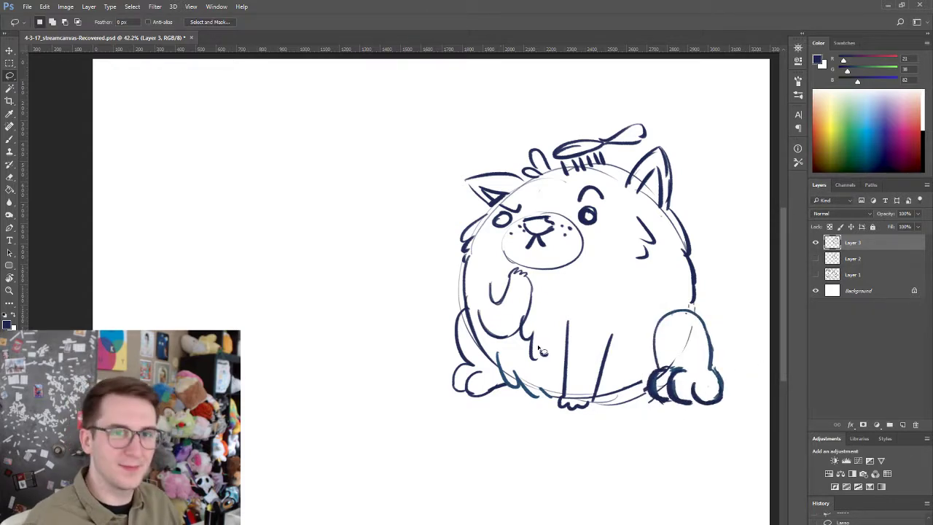
- Brush a rough round body outline for a second animal on the empty canvas area beside the dog
key("b")
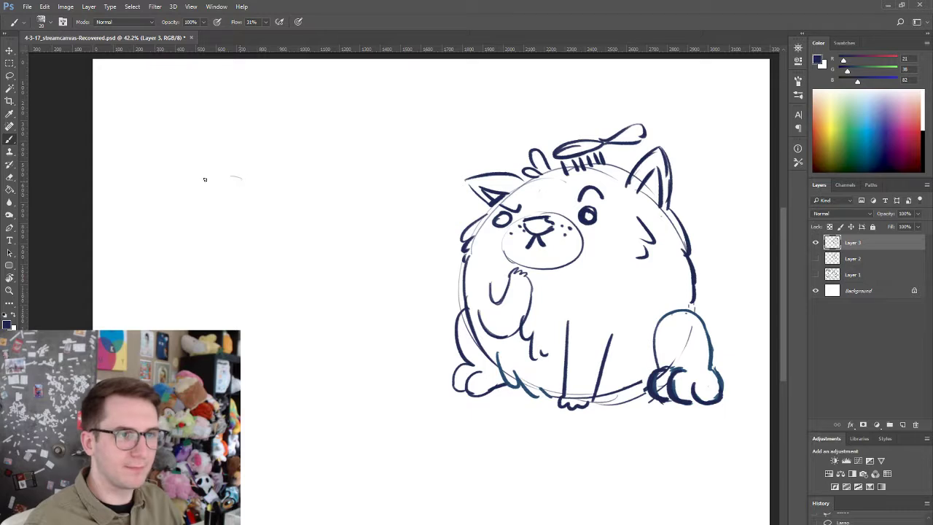
mouse_move(205, 179)
left_mouse_down()
mouse_move(157, 255)
mouse_move(161, 327)
left_mouse_up()
left_click_drag(221, 395, 274, 388)
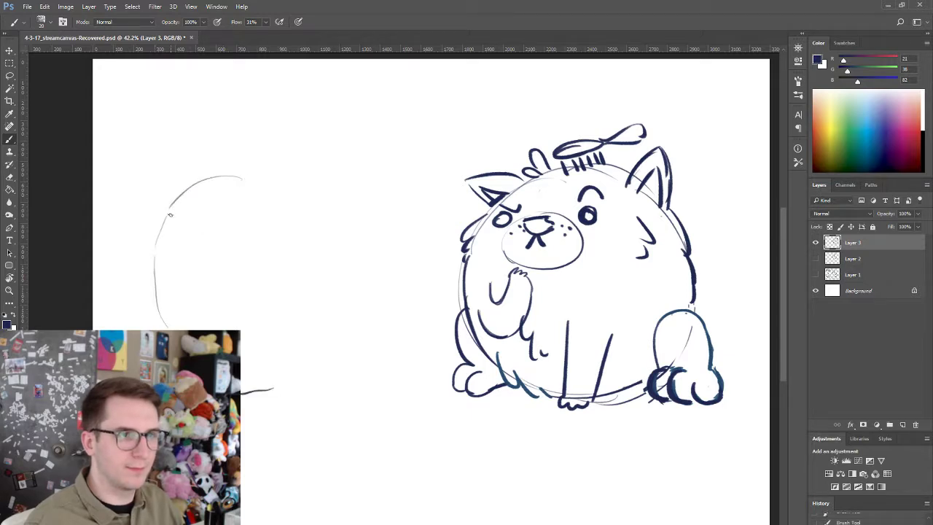
left_click_drag(165, 212, 191, 191)
mouse_move(210, 182)
left_mouse_down()
mouse_move(256, 174)
mouse_move(304, 202)
left_mouse_up()
mouse_move(316, 210)
left_mouse_down()
mouse_move(343, 293)
mouse_move(351, 287)
mouse_move(311, 380)
mouse_move(260, 391)
left_mouse_up()
- Add fur tufts to the second animal's left edge and crown, plus a dashed diagonal line across its face
left_click_drag(156, 268, 151, 308)
left_click_drag(158, 312, 157, 331)
mouse_move(197, 186)
left_mouse_down()
mouse_move(247, 159)
mouse_move(257, 173)
left_mouse_up()
left_click_drag(259, 162, 275, 175)
left_click_drag(221, 239, 231, 255)
left_click_drag(232, 251, 255, 264)
left_click_drag(257, 274, 264, 285)
left_click_drag(223, 321, 219, 329)
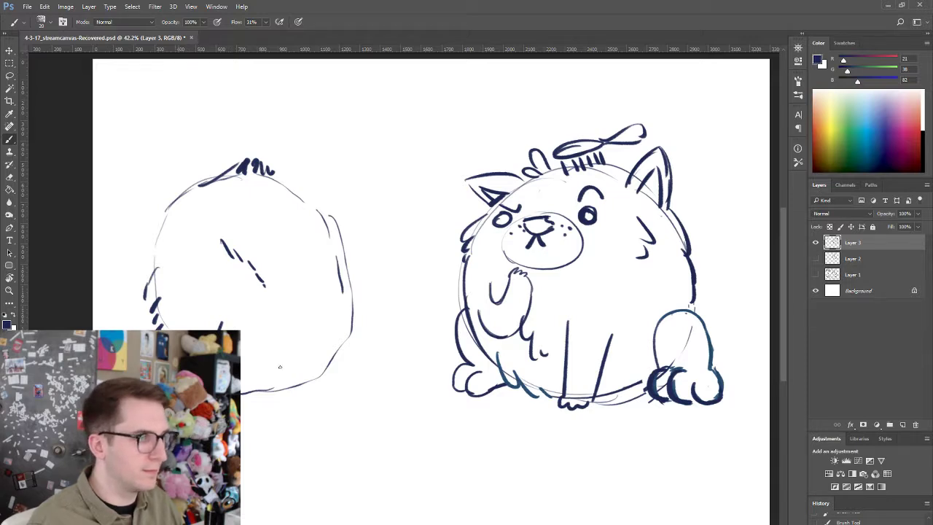
- Add short fur strokes along the right and lower-right edge of the second animal's body
left_click_drag(306, 364, 316, 359)
mouse_move(305, 372)
left_mouse_down()
mouse_move(319, 365)
mouse_move(318, 373)
left_mouse_up()
left_click_drag(337, 328, 345, 327)
left_click_drag(335, 339, 344, 337)
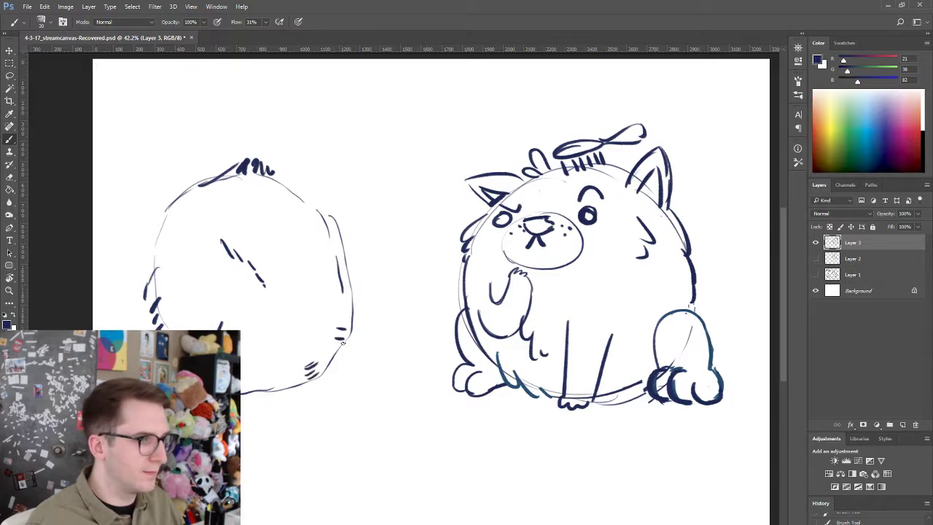
left_click_drag(329, 281, 335, 263)
left_click_drag(333, 283, 344, 261)
mouse_move(342, 277)
left_mouse_down()
mouse_move(350, 273)
mouse_move(355, 318)
left_mouse_up()
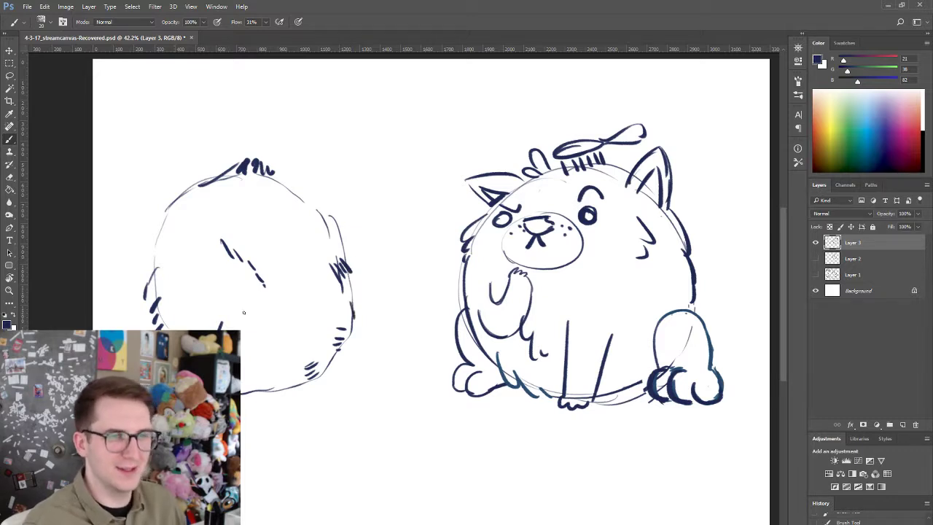
- Add rows of short slanted fur strokes along the second animal's upper-left and upper-right outline
mouse_move(167, 198)
left_mouse_down()
mouse_move(219, 165)
mouse_move(232, 174)
left_mouse_up()
key("ctrl+alt+z")
key("ctrl+alt+z")
mouse_move(218, 186)
left_mouse_down()
mouse_move(225, 173)
mouse_move(215, 169)
left_mouse_up()
left_click_drag(159, 220, 178, 201)
left_click_drag(156, 231, 179, 219)
left_click_drag(153, 244, 176, 229)
left_click_drag(155, 246, 174, 239)
left_click_drag(151, 256, 172, 246)
left_click_drag(280, 213, 292, 197)
mouse_move(289, 214)
left_mouse_down()
mouse_move(302, 202)
mouse_move(316, 211)
left_mouse_up()
left_click_drag(316, 225, 327, 218)
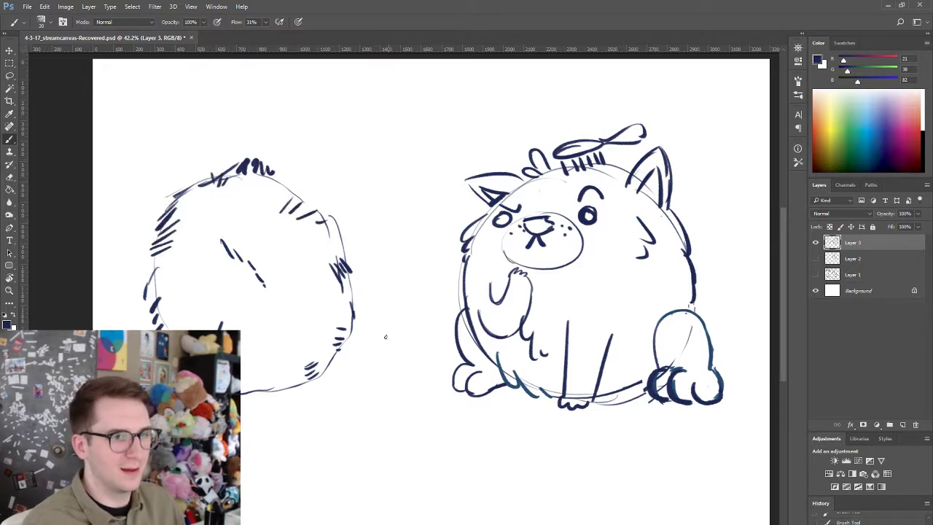
- Sketch the second animal's shaggy right hind leg and paw, inner flank fur and a curved leg line at its lower left
left_click_drag(365, 307, 382, 339)
mouse_move(362, 359)
left_mouse_down()
mouse_move(376, 345)
mouse_move(375, 356)
left_mouse_up()
left_click_drag(349, 376, 366, 364)
mouse_move(345, 381)
left_mouse_down()
mouse_move(356, 368)
mouse_move(340, 370)
left_mouse_up()
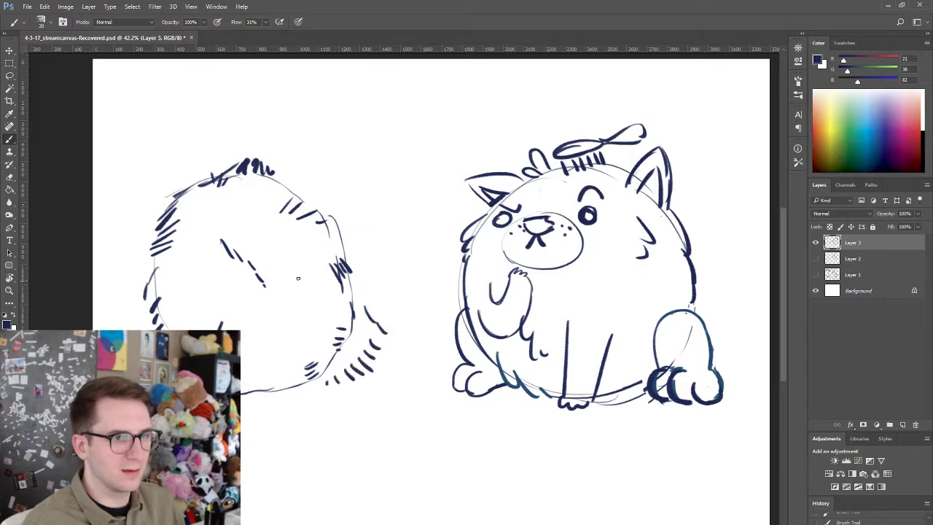
left_click_drag(330, 275, 324, 330)
key("ctrl+z")
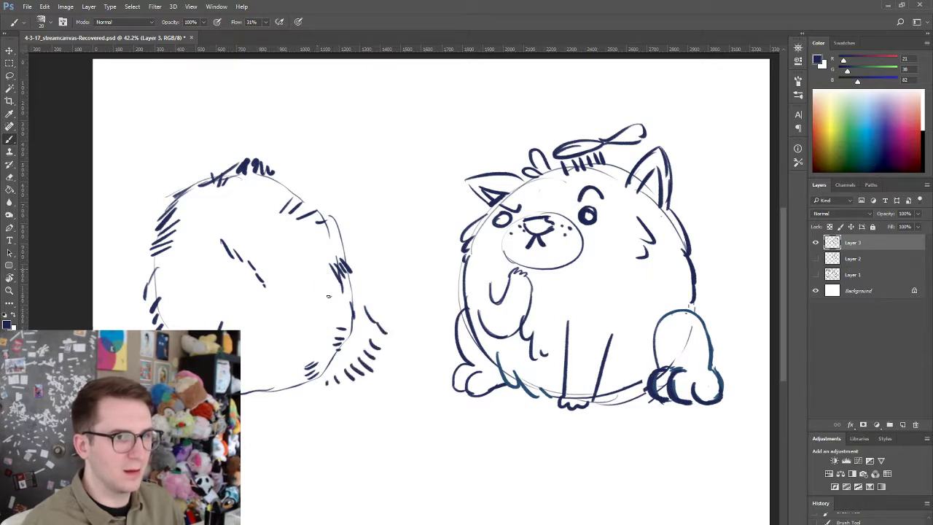
mouse_move(317, 270)
left_mouse_down()
mouse_move(325, 328)
mouse_move(316, 343)
left_mouse_up()
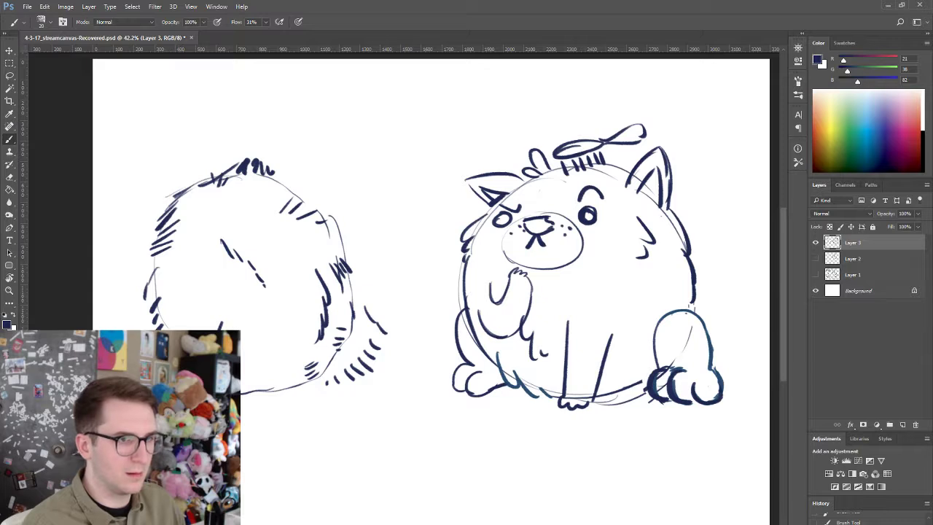
left_click_drag(162, 325, 200, 330)
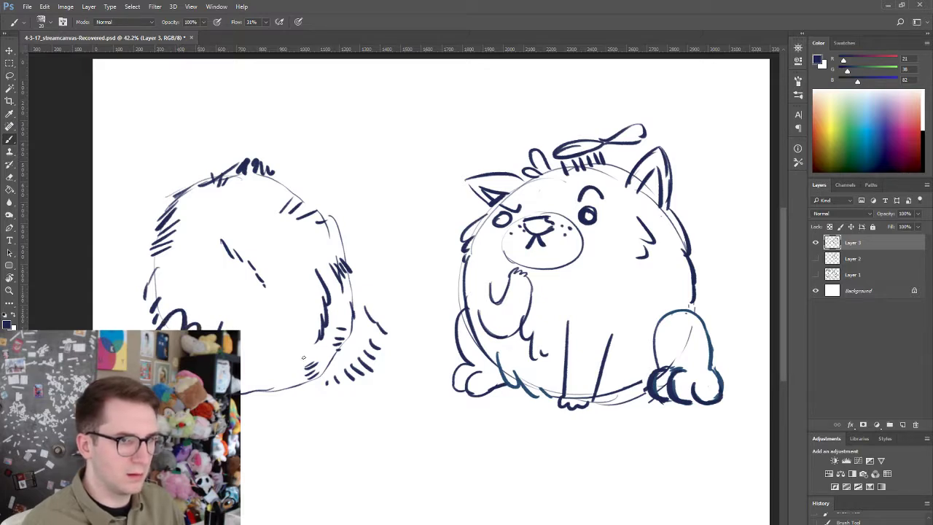
mouse_move(349, 306)
left_mouse_down()
mouse_move(363, 322)
mouse_move(379, 388)
mouse_move(343, 391)
mouse_move(328, 378)
left_mouse_up()
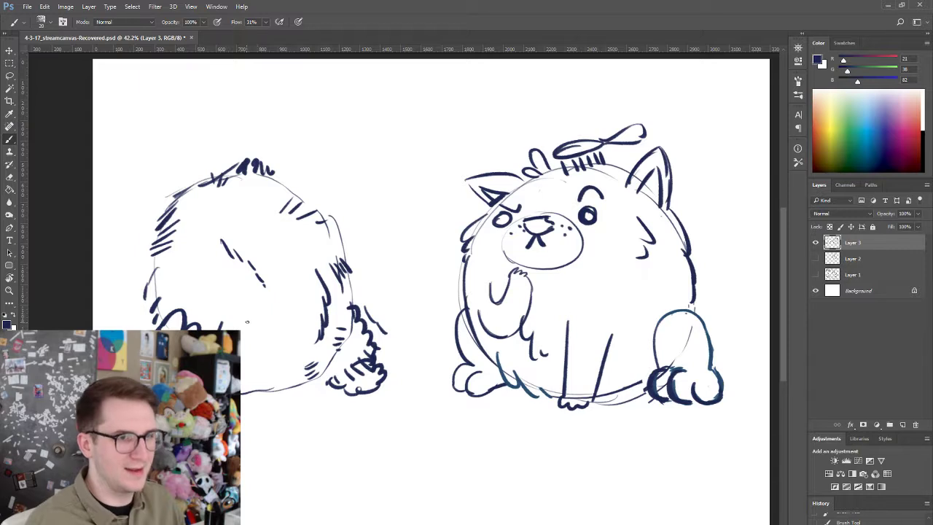
- Draw the second animal's front leg with shaggy fur on one side and a small paw at the base
mouse_move(247, 337)
left_mouse_down()
mouse_move(252, 381)
mouse_move(264, 388)
left_mouse_up()
mouse_move(291, 348)
left_mouse_down()
mouse_move(296, 386)
mouse_move(281, 399)
mouse_move(291, 396)
left_mouse_up()
key("ctrl+z")
key("ctrl+z")
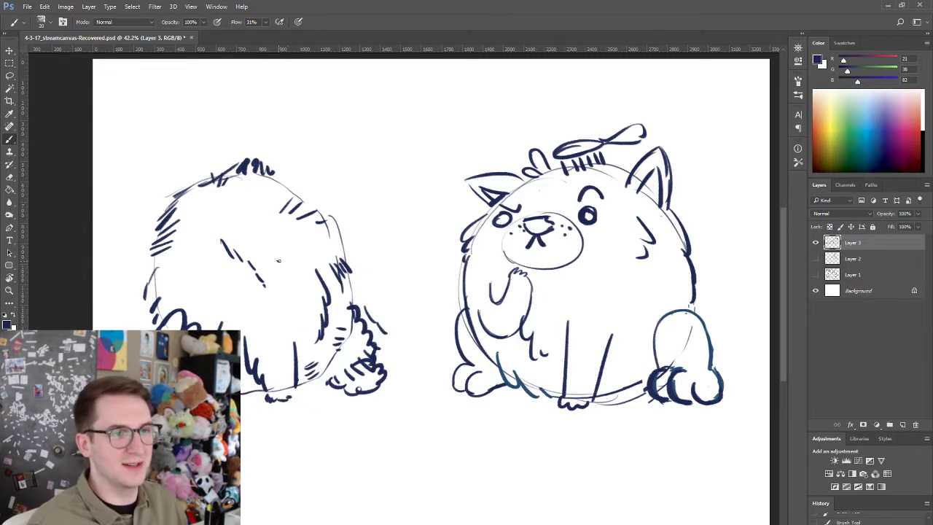
- Darken the fur at the second animal's crown and draw two furry ears on its head
left_click_drag(222, 176, 242, 167)
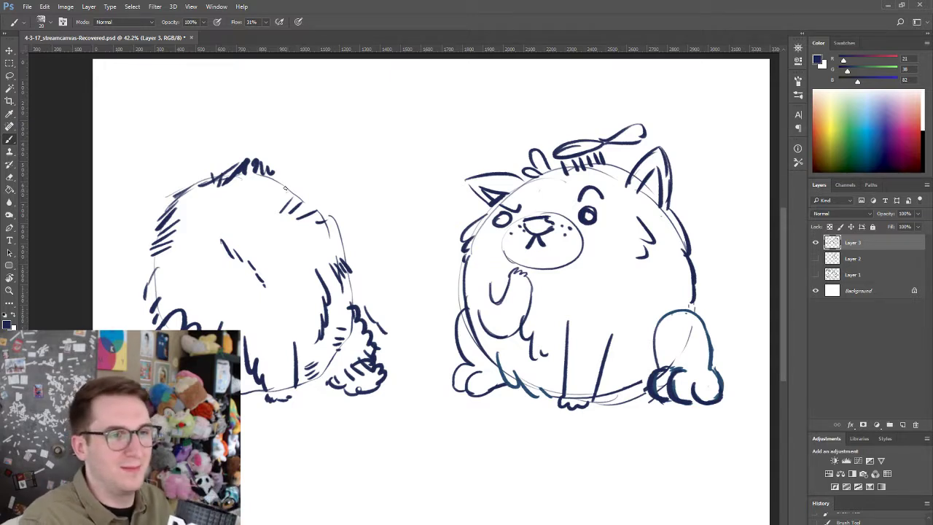
mouse_move(280, 180)
left_mouse_down()
mouse_move(284, 169)
mouse_move(302, 170)
mouse_move(313, 200)
left_mouse_up()
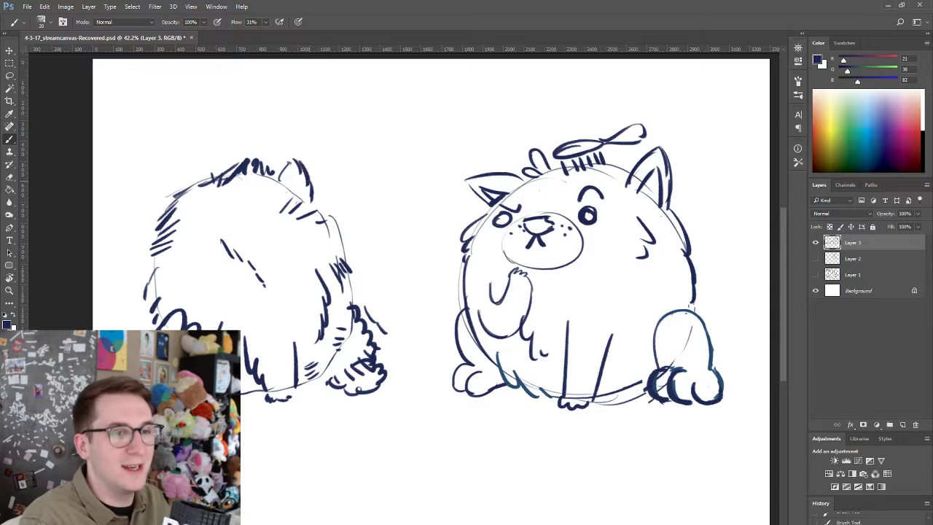
mouse_move(161, 215)
left_mouse_down()
mouse_move(154, 203)
mouse_move(165, 196)
left_mouse_up()
mouse_move(160, 188)
left_mouse_down()
mouse_move(168, 180)
mouse_move(187, 191)
left_mouse_up()
left_click_drag(196, 196, 199, 206)
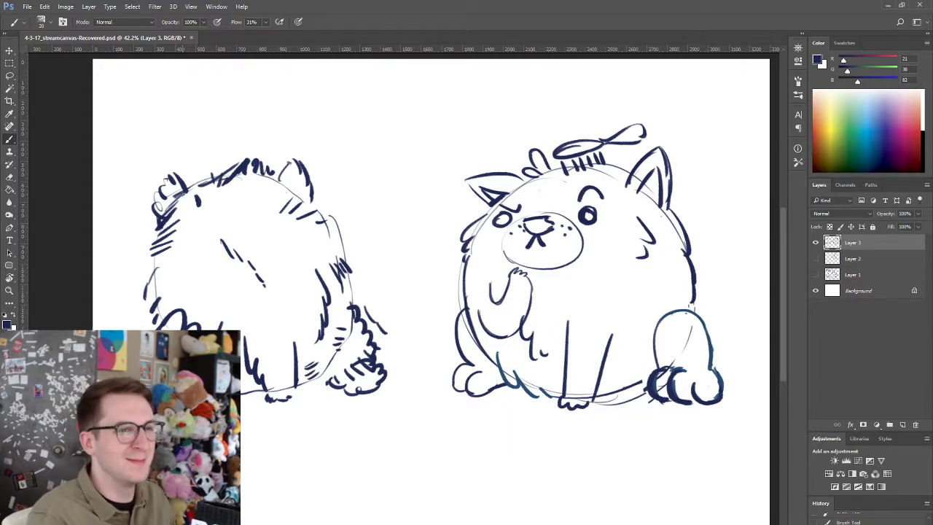
left_click_drag(187, 180, 196, 193)
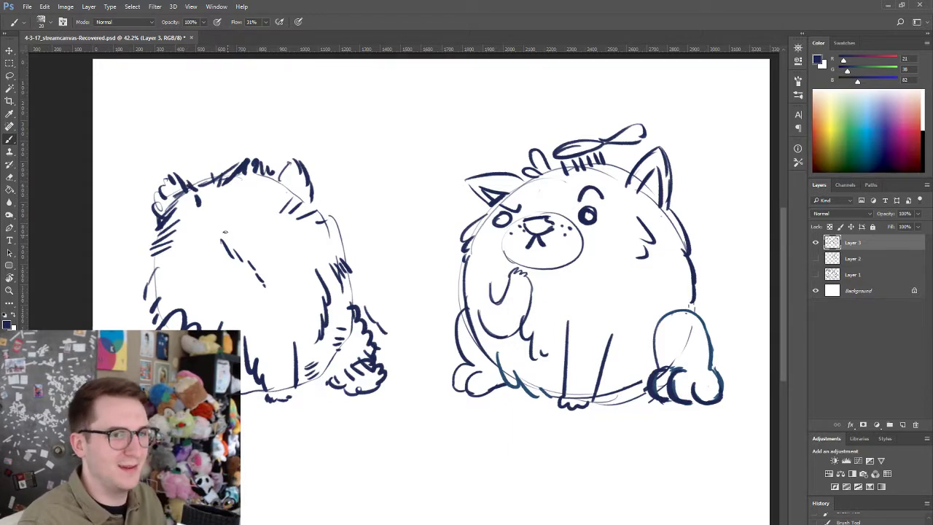
- Try a small round eye on the second animal, then clear it together with the dashed diagonal face line
mouse_move(217, 239)
left_mouse_down()
mouse_move(208, 248)
mouse_move(216, 241)
left_mouse_up()
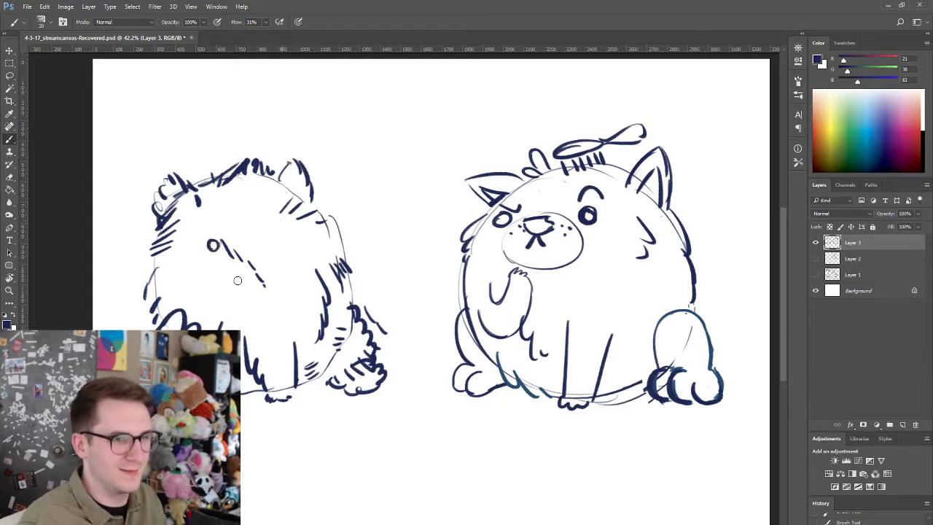
key("ctrl+alt+z")
key("ctrl+alt+z")
key("ctrl+alt+z")
key("ctrl+alt+z")
key("ctrl+alt+z")
key("ctrl+alt+z")
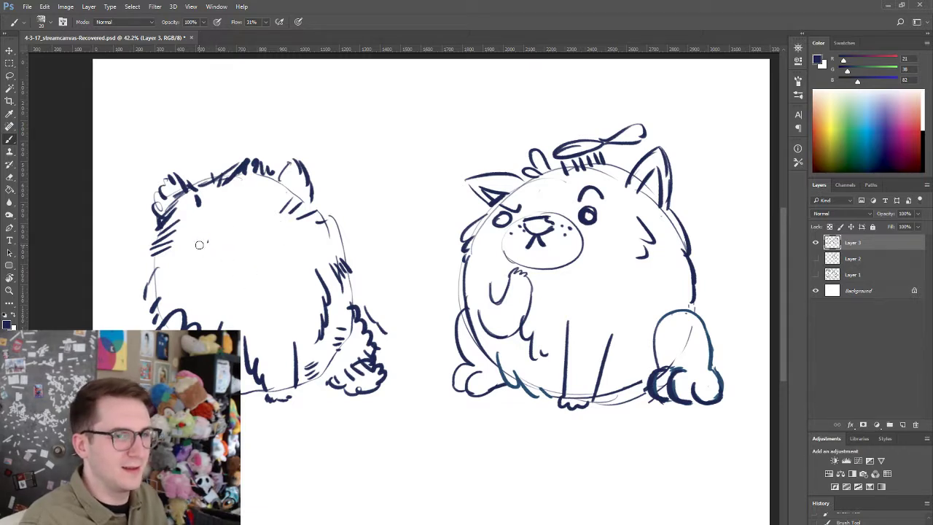
- Add fur beside the second animal's hind leg and draw two round eyes and a small wavy mouth
left_click_drag(326, 348, 329, 383)
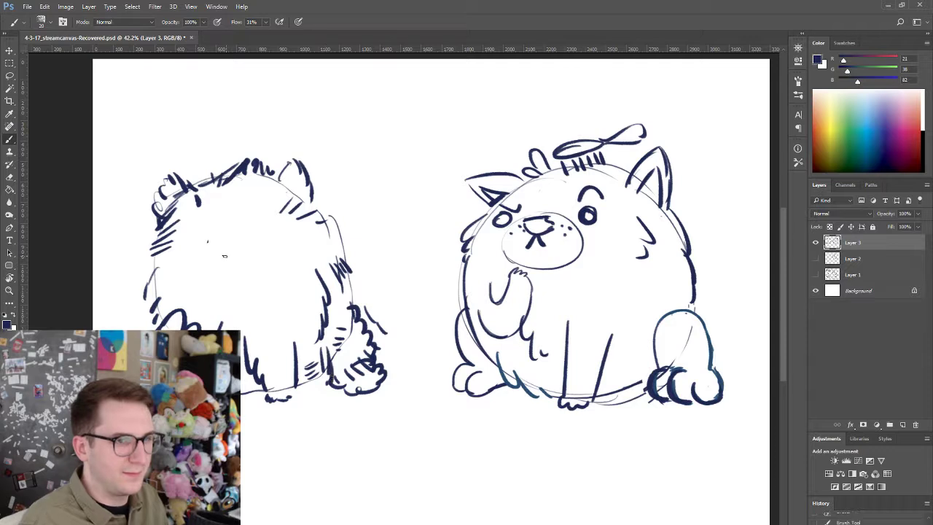
mouse_move(223, 239)
left_mouse_down()
mouse_move(214, 248)
mouse_move(238, 250)
mouse_move(213, 239)
left_mouse_up()
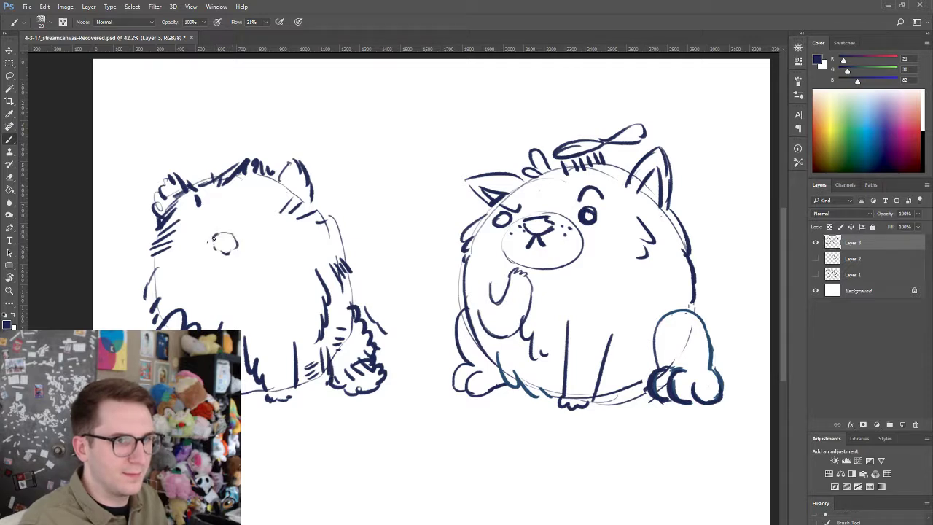
mouse_move(293, 227)
left_mouse_down()
mouse_move(290, 244)
mouse_move(297, 227)
left_mouse_up()
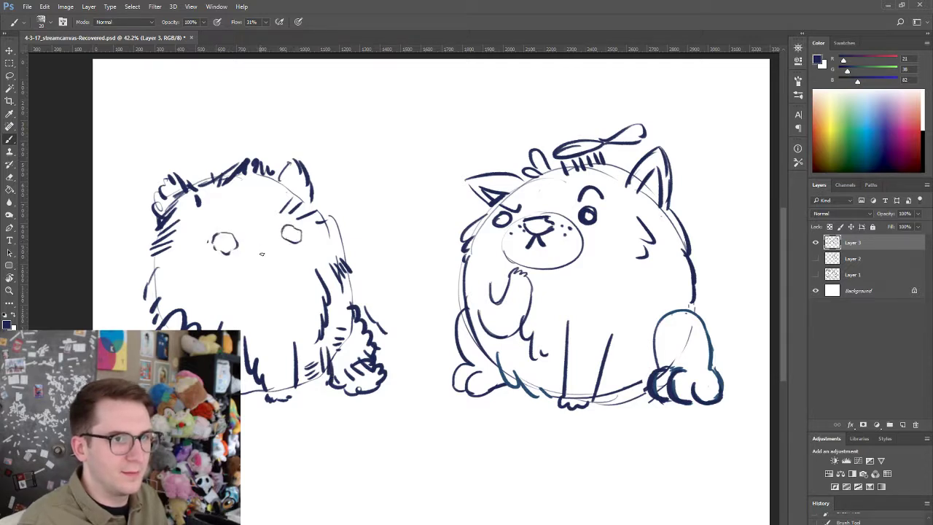
mouse_move(262, 254)
left_mouse_down()
mouse_move(249, 259)
mouse_move(285, 248)
left_mouse_up()
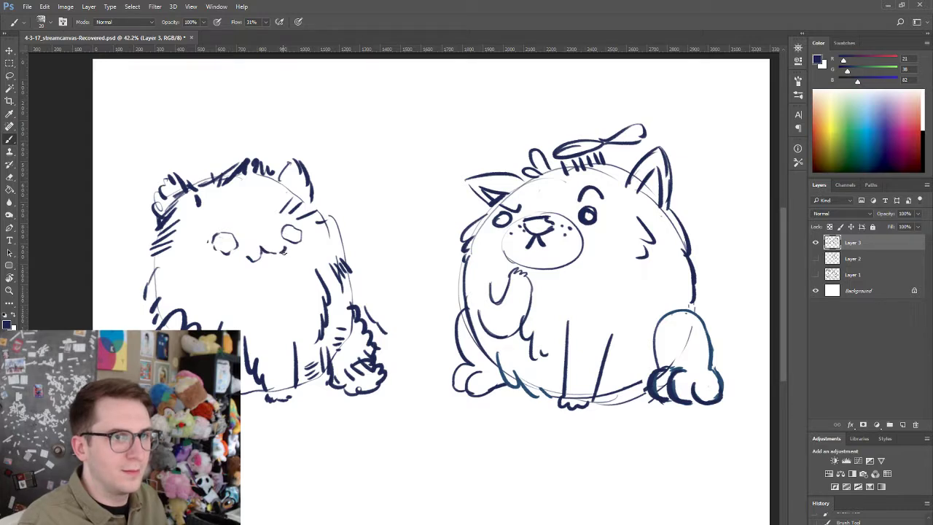
- Add small specks around the second animal's right side and outline a fluffy tail on its left side
left_click_drag(329, 201, 334, 197)
left_click_drag(338, 207, 340, 209)
left_click_drag(345, 210, 349, 213)
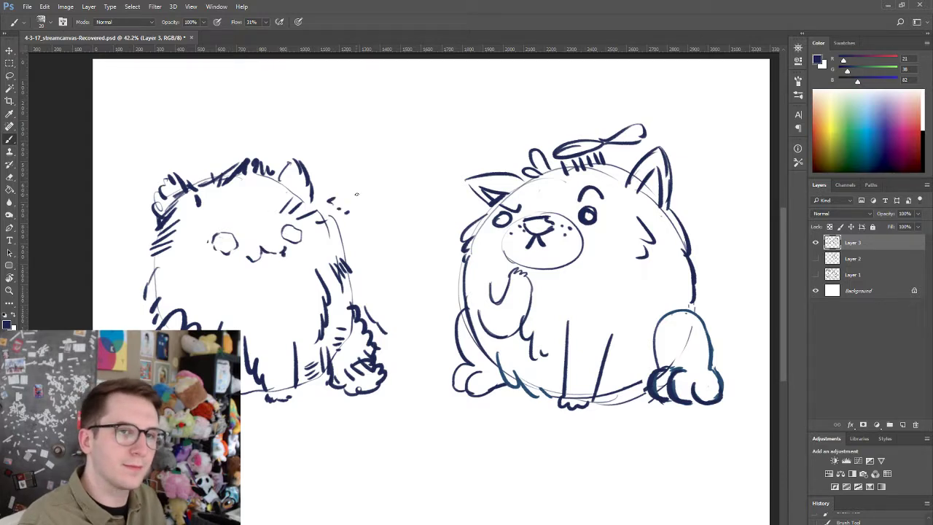
left_click(357, 146)
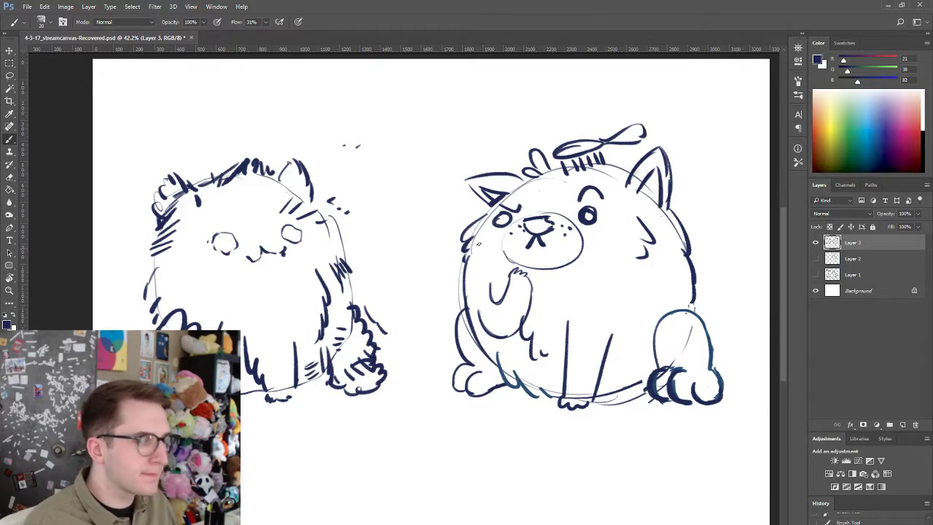
left_click_drag(325, 376, 317, 392)
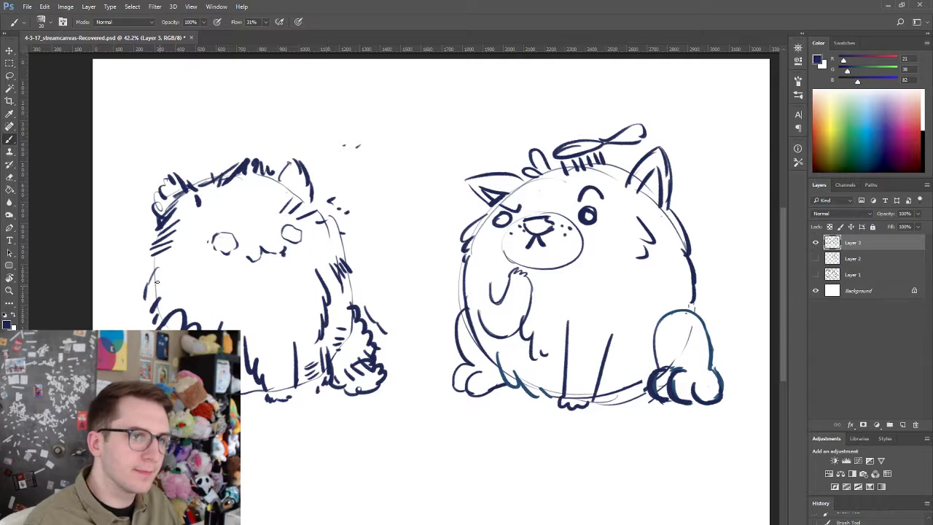
mouse_move(153, 282)
left_mouse_down()
mouse_move(137, 280)
mouse_move(107, 310)
mouse_move(110, 329)
left_mouse_up()
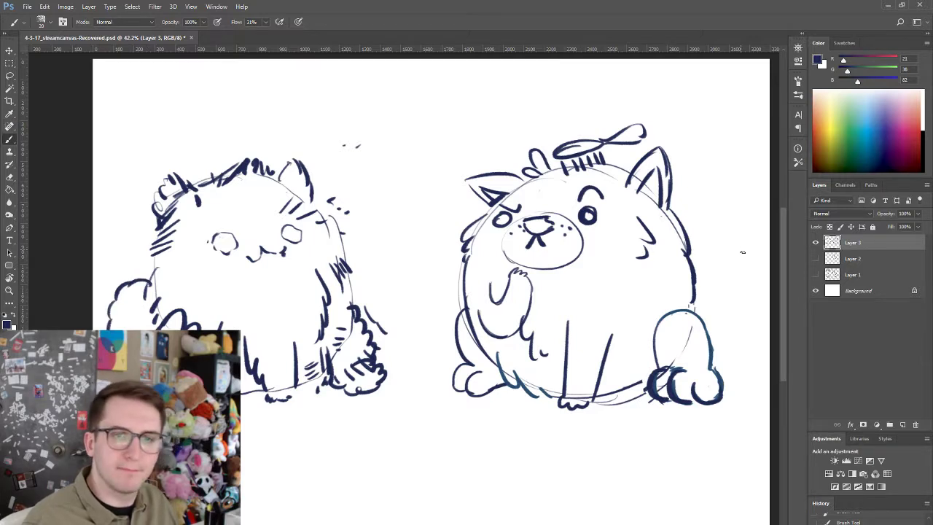
- Draw a large fluffy curled tail behind the original dog's right hind leg, redoing unsatisfactory strokes
mouse_move(694, 306)
left_mouse_down()
mouse_move(723, 312)
mouse_move(741, 301)
mouse_move(720, 312)
mouse_move(722, 332)
mouse_move(732, 310)
mouse_move(704, 294)
mouse_move(732, 265)
mouse_move(752, 299)
mouse_move(748, 330)
left_mouse_up()
key("ctrl+z")
key("ctrl+z")
left_click_drag(754, 292, 769, 320)
key("ctrl+alt+z")
key("ctrl+alt+z")
key("ctrl+alt+z")
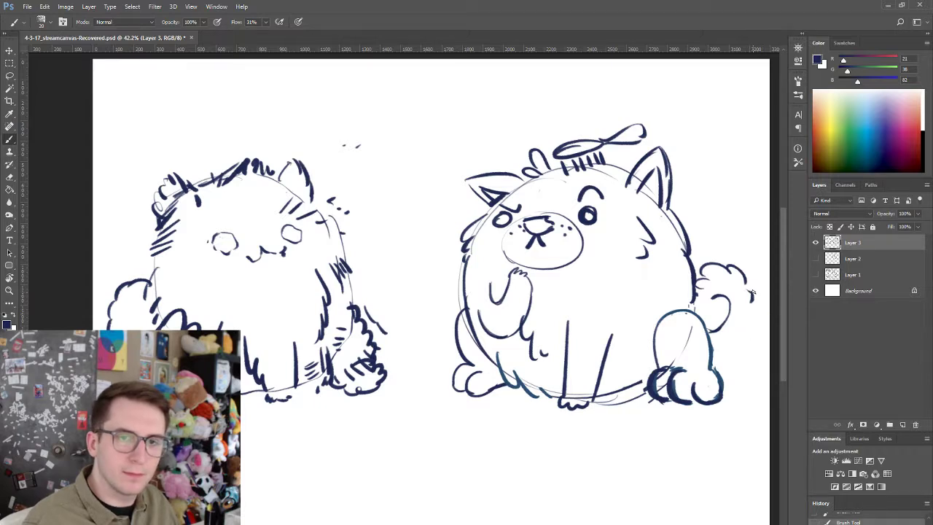
mouse_move(752, 283)
left_mouse_down()
mouse_move(761, 303)
mouse_move(755, 358)
mouse_move(712, 355)
left_mouse_up()
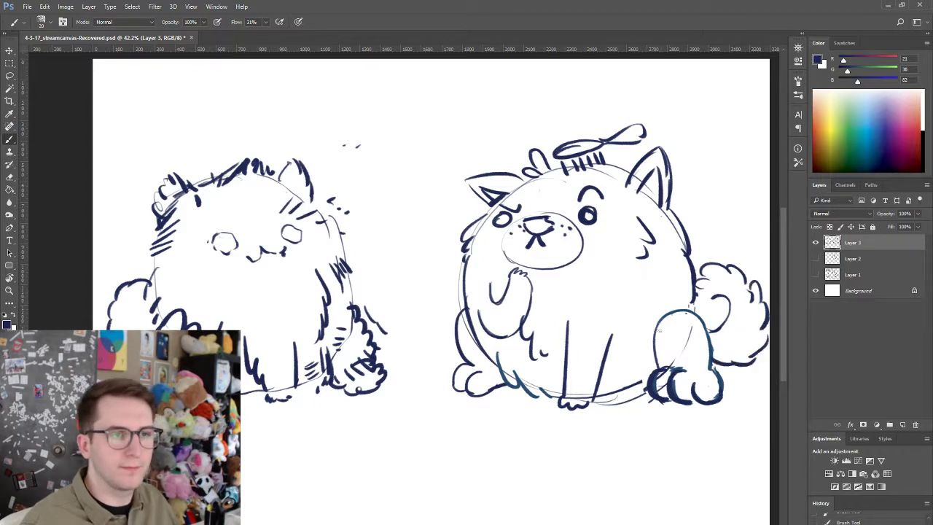
- Scale the whole sketch of both animals down slightly with Free Transform
key("ctrl+t")
left_click_drag(771, 124, 719, 140)
key("Return")
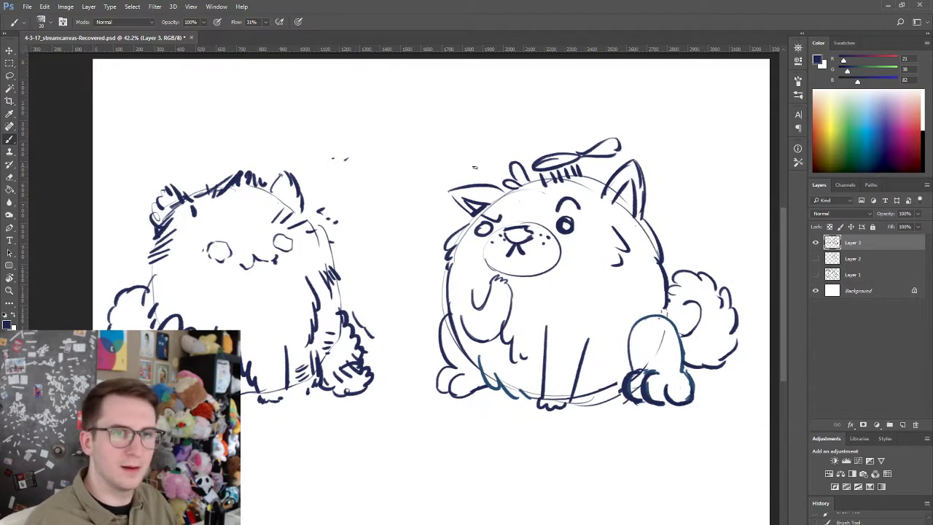
- Draw a speech bubble reading "hmm" above the dog with the brush, and thicken the second animal's front leg line
mouse_move(465, 90)
left_mouse_down()
mouse_move(466, 115)
mouse_move(532, 113)
left_mouse_up()
mouse_move(484, 78)
left_mouse_down()
mouse_move(442, 119)
mouse_move(497, 143)
mouse_move(550, 121)
mouse_move(484, 79)
left_mouse_up()
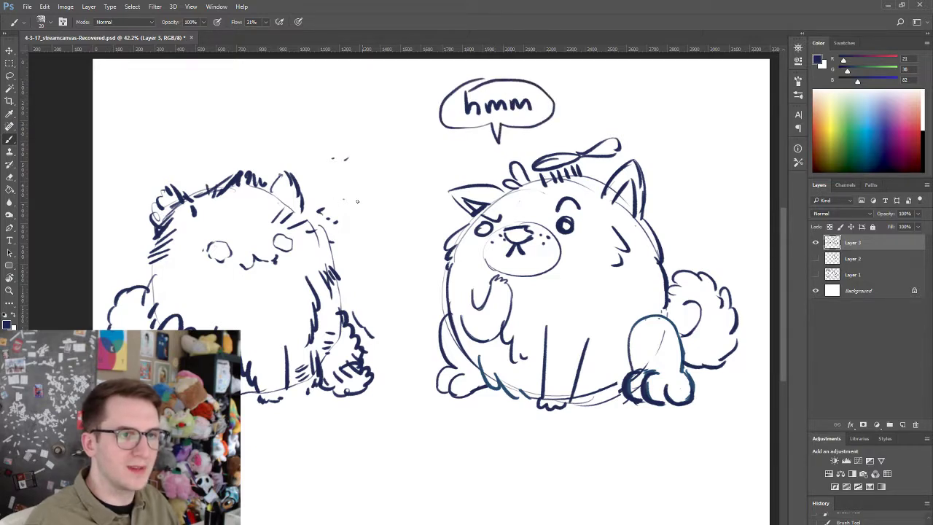
left_click_drag(283, 348, 287, 397)
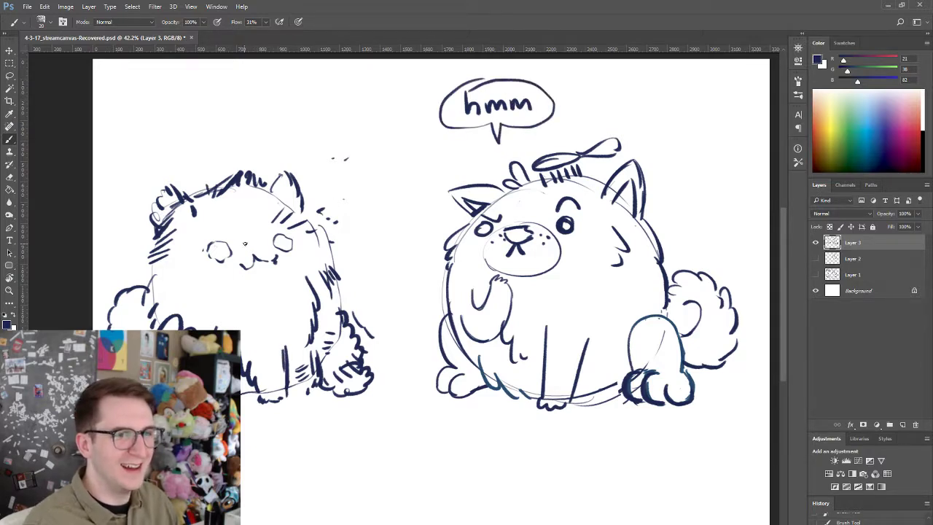
- Draw a ground line between the two animals and a long curved rug outline with an inner contour beneath them
right_click(343, 351)
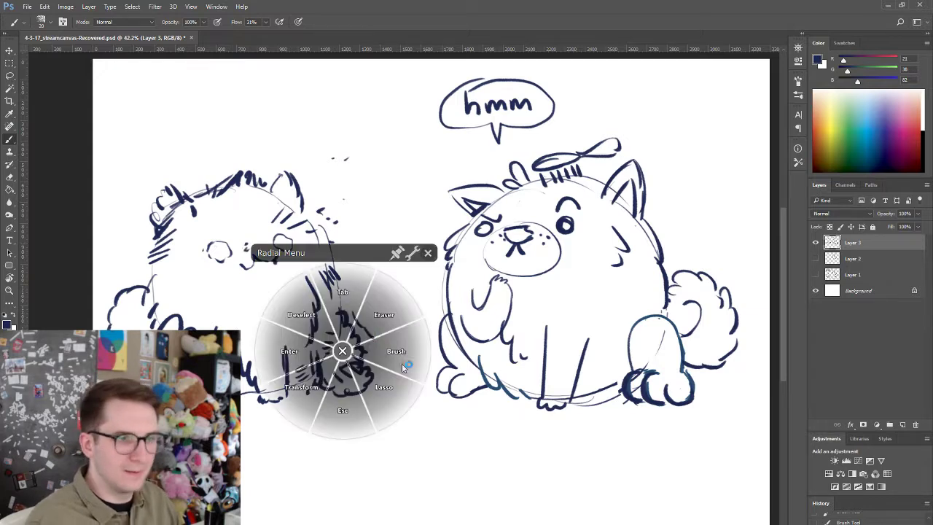
left_click(429, 253)
left_click_drag(380, 341, 439, 337)
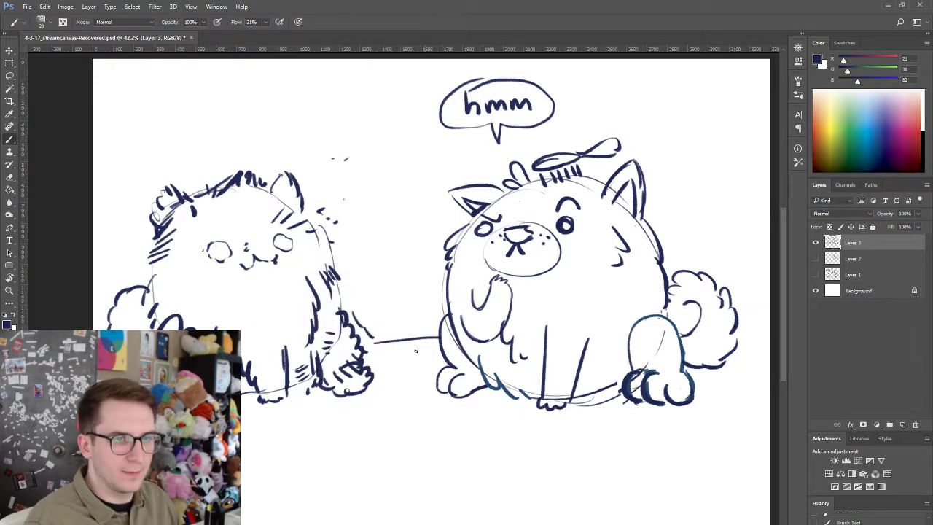
mouse_move(242, 436)
left_mouse_down()
mouse_move(414, 441)
mouse_move(607, 426)
mouse_move(711, 400)
left_mouse_up()
key("ctrl+z")
mouse_move(242, 452)
left_mouse_down()
mouse_move(464, 448)
mouse_move(620, 430)
mouse_move(689, 408)
left_mouse_up()
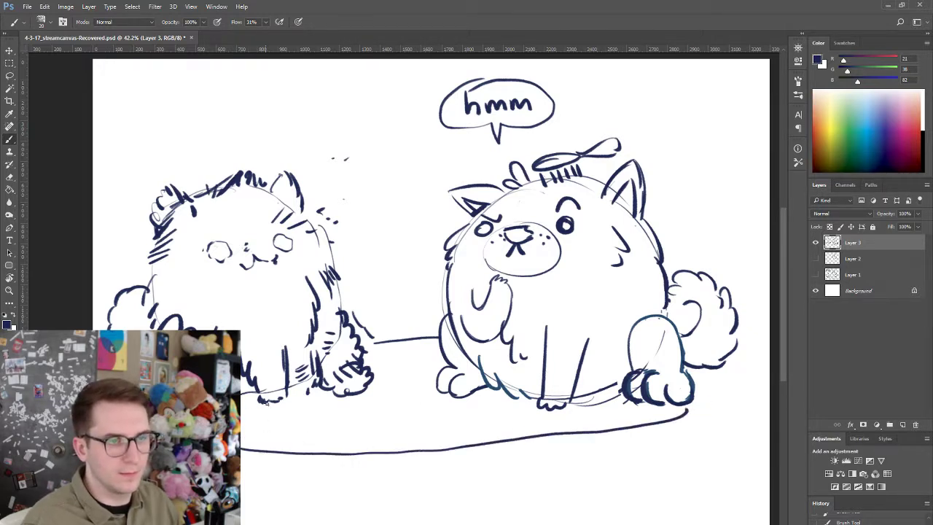
mouse_move(267, 404)
left_mouse_down()
mouse_move(326, 437)
mouse_move(551, 412)
mouse_move(254, 426)
mouse_move(424, 429)
mouse_move(593, 406)
left_mouse_up()
key("ctrl+z")
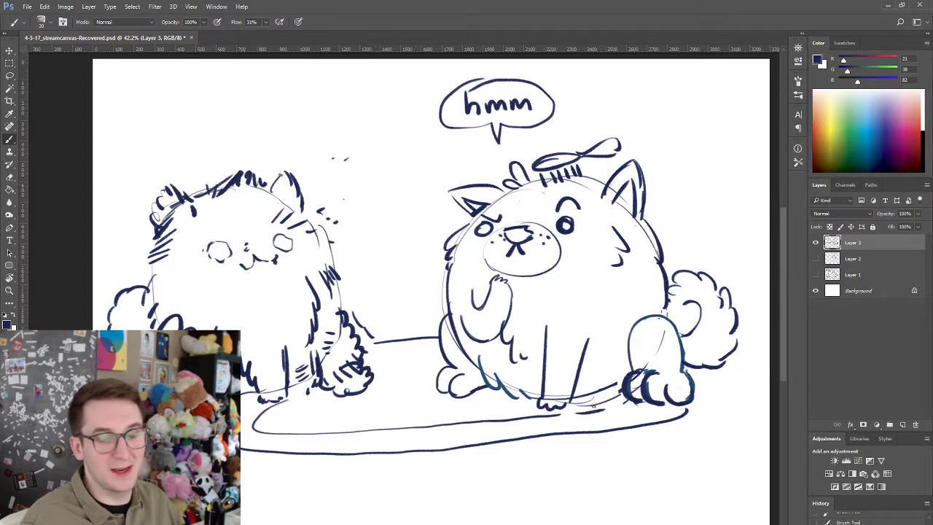
- Undo the rug's contour strokes and redraw its front edge as a longer, lower curve beneath both animals
key("ctrl+alt+z")
key("ctrl+alt+z")
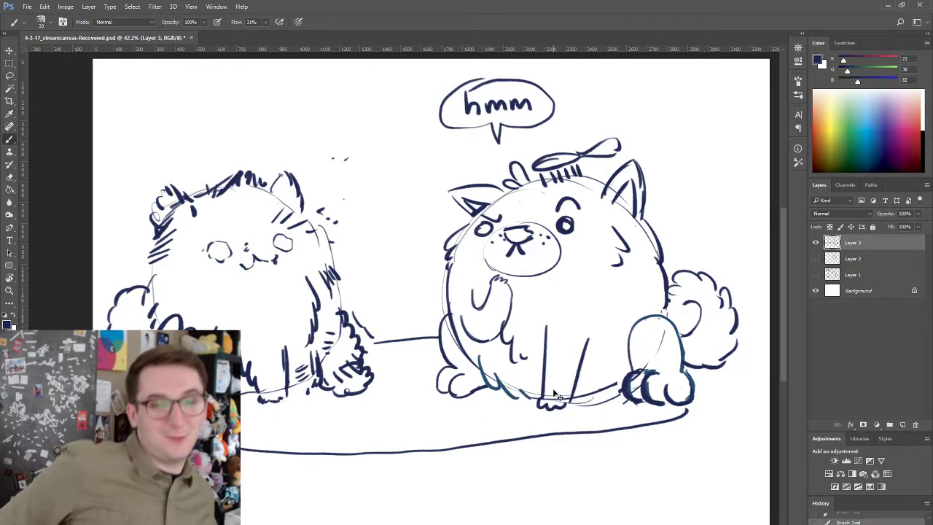
key("ctrl+alt+z")
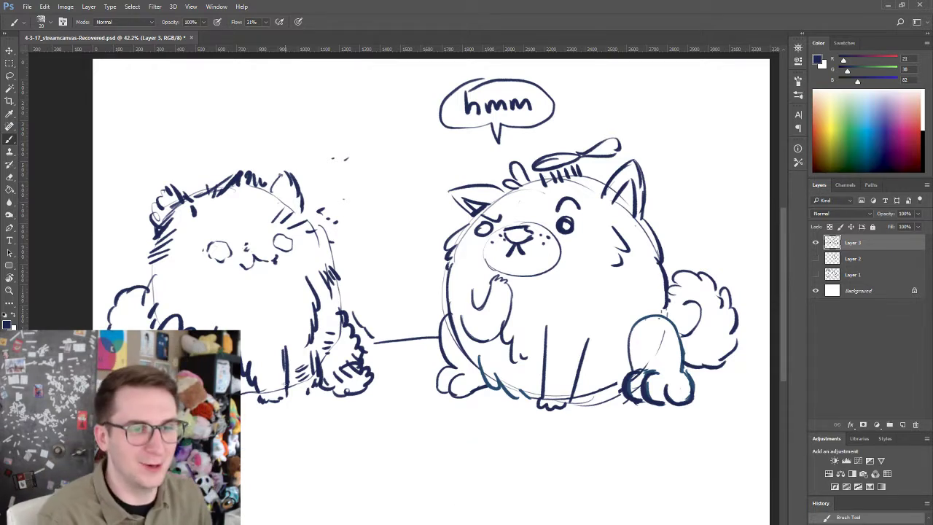
left_click_drag(242, 456, 334, 471)
key("ctrl+alt+z")
left_click_drag(242, 446, 484, 452)
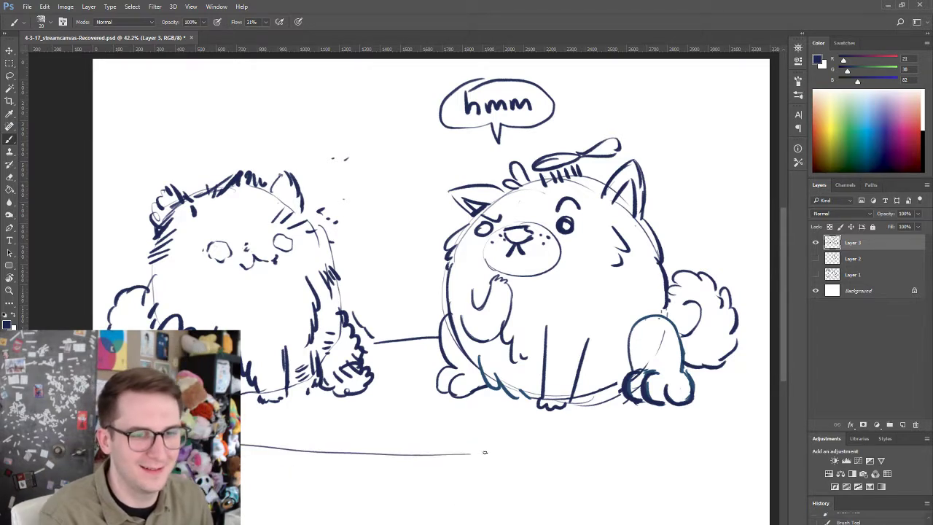
key("ctrl+alt+z")
mouse_move(242, 457)
left_mouse_down()
mouse_move(541, 464)
mouse_move(655, 436)
mouse_move(664, 418)
mouse_move(678, 423)
left_mouse_up()
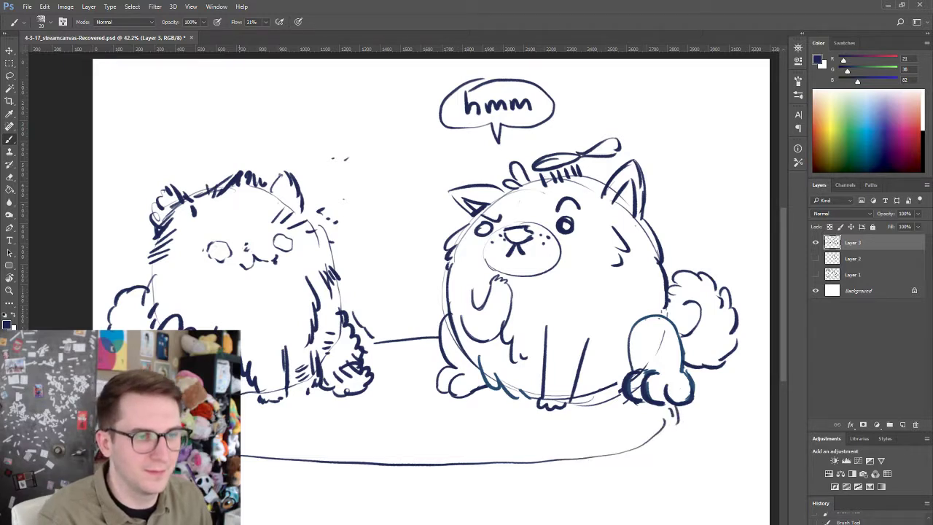
- Draw the rug's inner border line along the front and between the two animals, redoing unsatisfactory strokes
mouse_move(242, 441)
left_mouse_down()
mouse_move(331, 447)
mouse_move(325, 434)
mouse_move(434, 434)
left_mouse_up()
key("ctrl+alt+z")
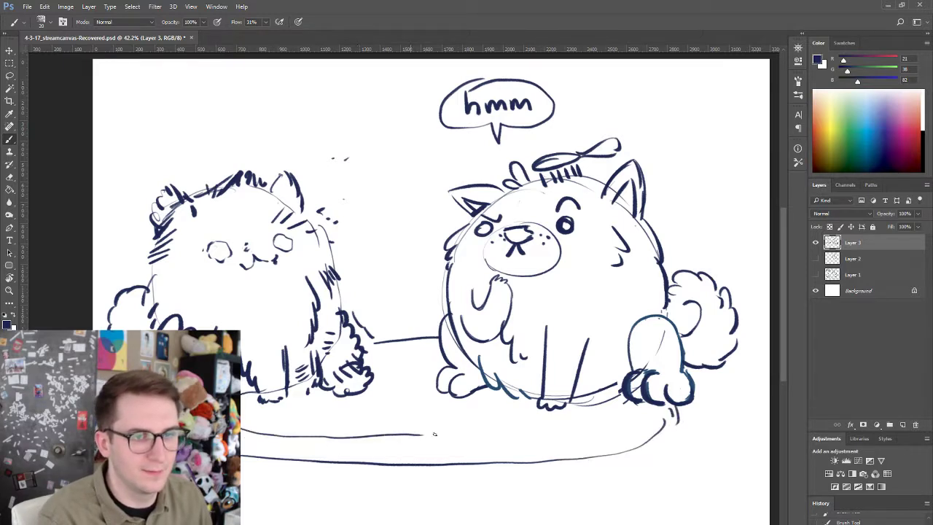
left_click_drag(363, 439, 542, 426)
key("ctrl+z")
left_click_drag(391, 432, 472, 433)
mouse_move(396, 437)
left_mouse_down()
mouse_move(535, 436)
mouse_move(622, 408)
left_mouse_up()
left_click_drag(365, 364, 437, 360)
key("ctrl+alt+z")
mouse_move(375, 366)
left_mouse_down()
mouse_move(432, 360)
mouse_move(413, 364)
left_mouse_up()
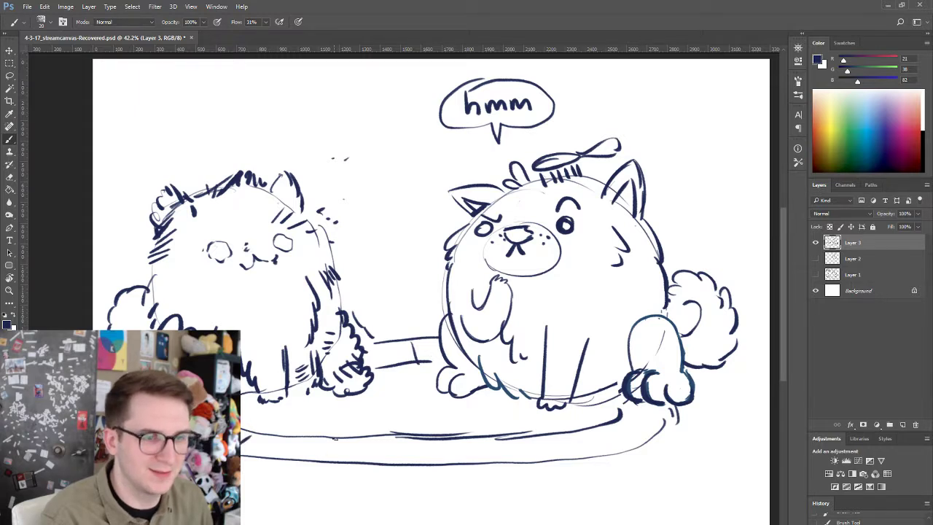
- Divide the rug's front border into segments with short cross lines, continuing around the curved end beside the dog
left_click_drag(335, 438, 327, 459)
left_click_drag(419, 429, 415, 459)
left_click_drag(495, 438, 493, 461)
mouse_move(560, 435)
left_mouse_down()
mouse_move(581, 451)
mouse_move(628, 440)
left_mouse_up()
left_click_drag(632, 411, 660, 420)
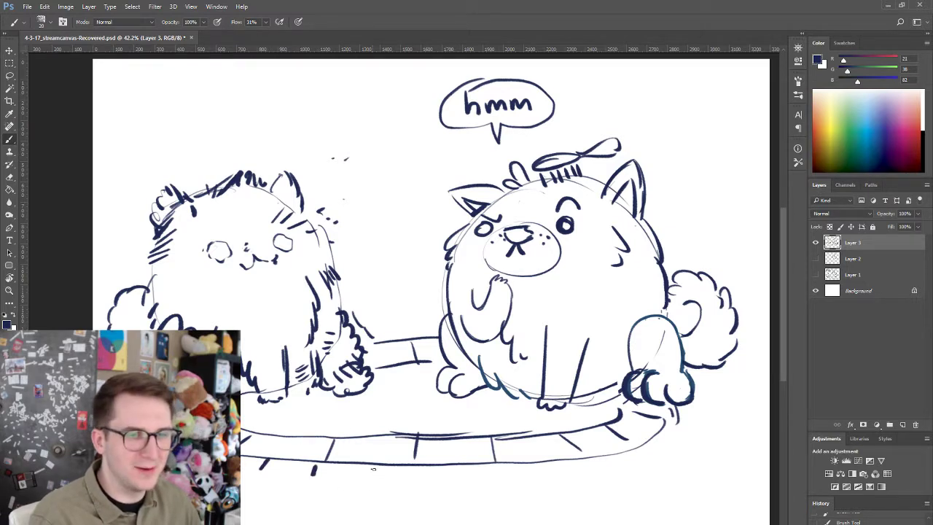
- Draw short, thick fringe tassels along the rug's outer edge, around the curved end and between the animals
left_click_drag(371, 469, 370, 481)
left_click_drag(432, 466, 431, 478)
left_click_drag(489, 467, 488, 480)
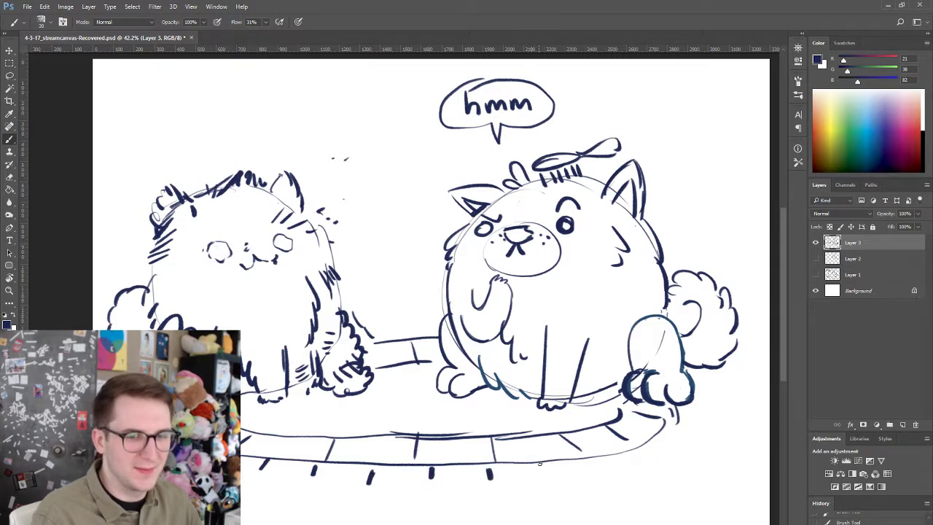
left_click_drag(543, 467, 542, 475)
left_click_drag(623, 461, 634, 453)
left_click_drag(644, 454, 697, 417)
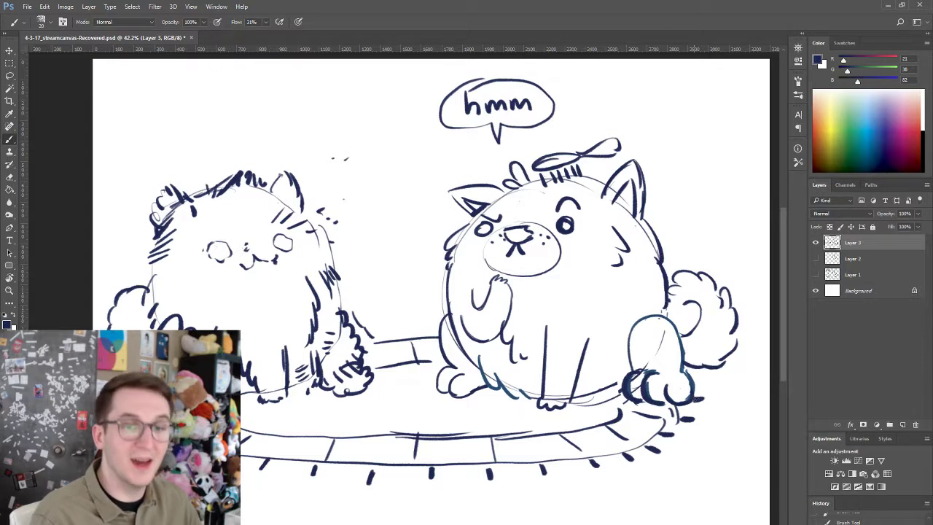
left_click_drag(692, 384, 703, 381)
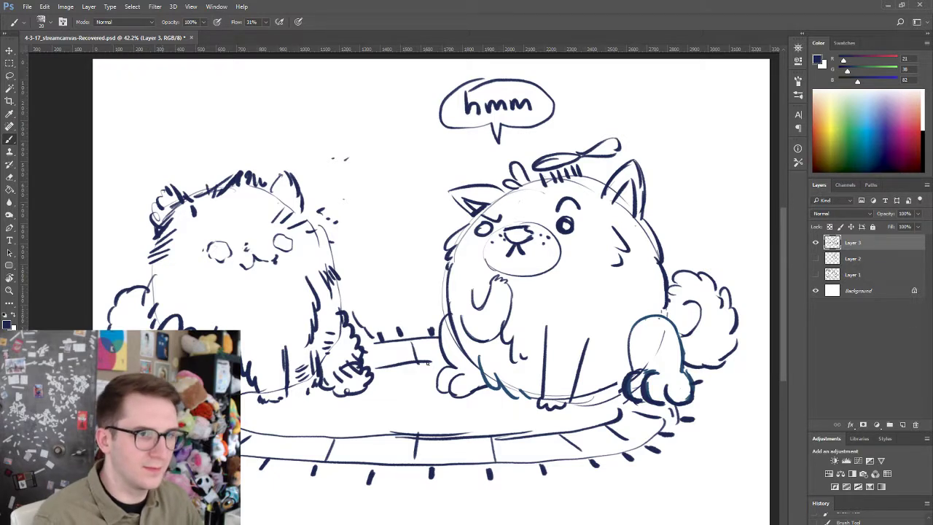
- Darken the shaggy animal's nose, fill in both of the dog's eyes and erase a small highlight in each
left_click_drag(248, 246, 277, 239)
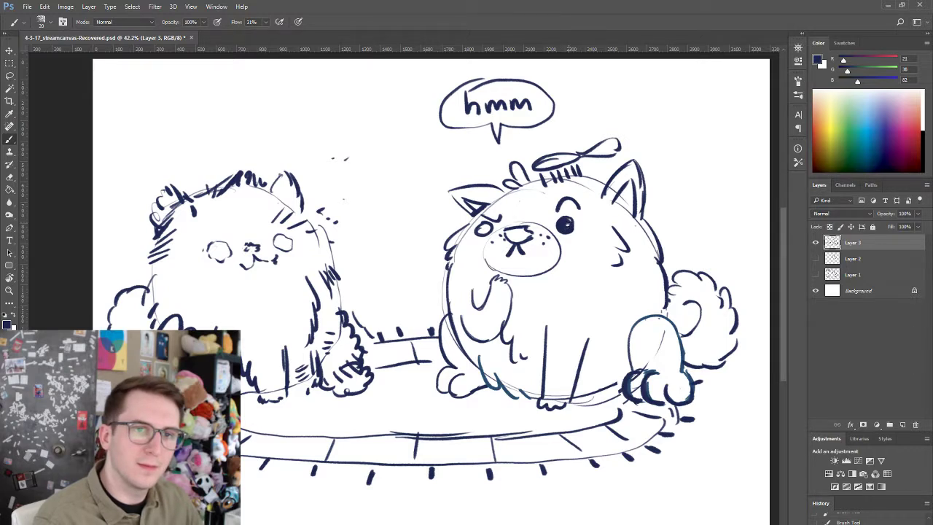
left_click_drag(475, 230, 484, 228)
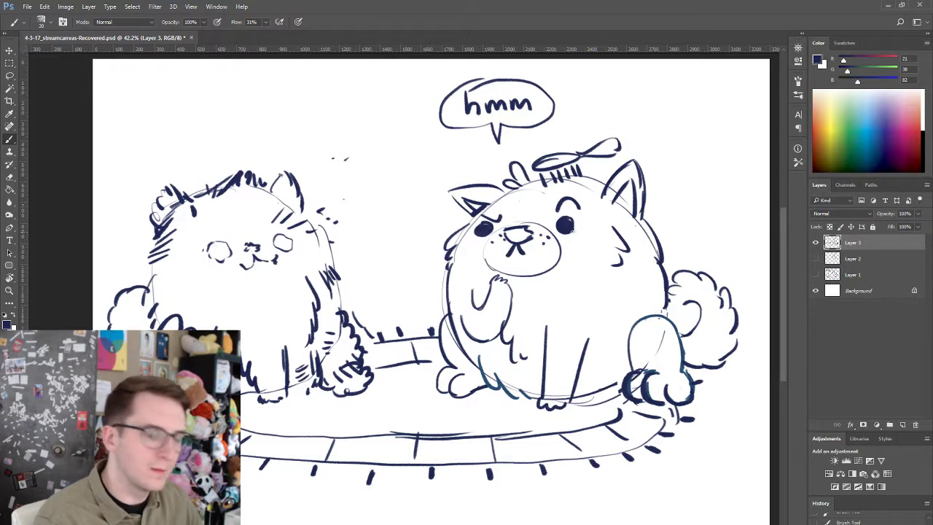
key("e")
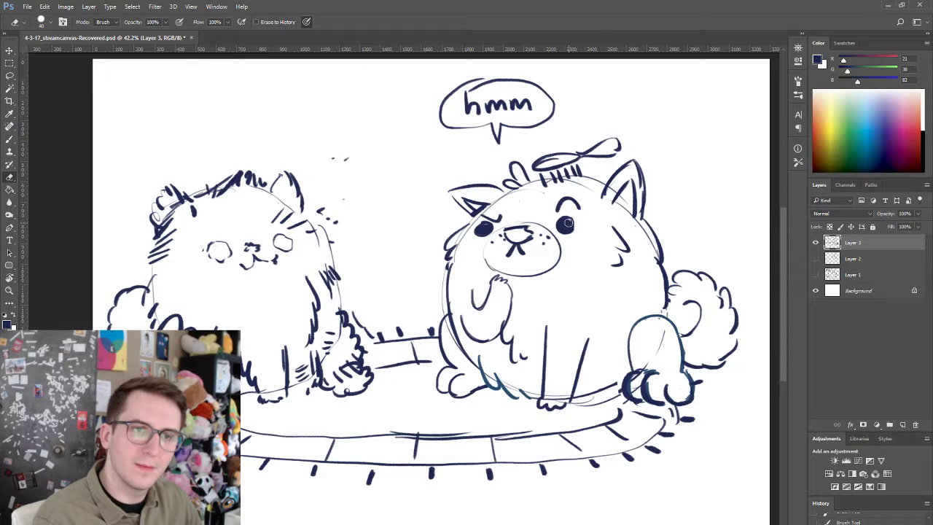
left_click(568, 224)
left_click(487, 228)
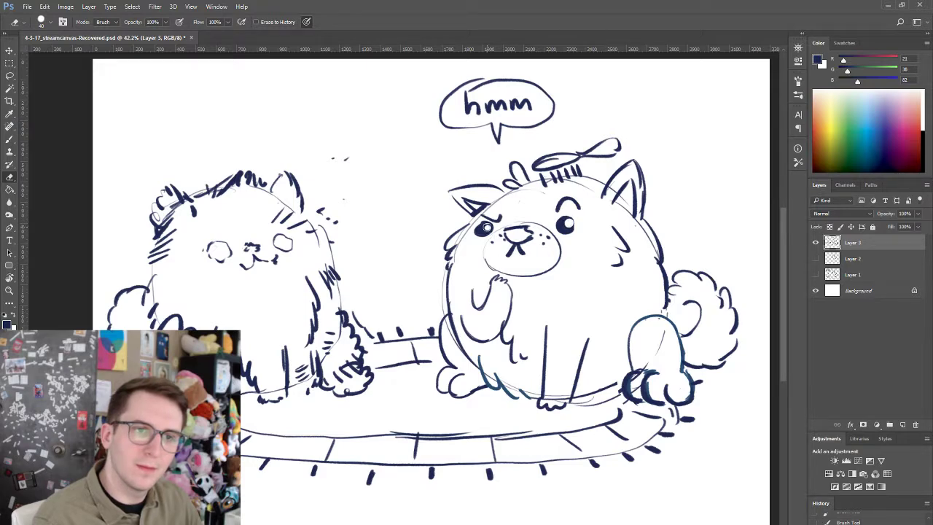
- Touch up the dog's raised arm contour and add fluffy loops behind the shaggy animal's hind leg
mouse_move(581, 261)
left_mouse_down()
mouse_move(566, 265)
mouse_move(560, 297)
mouse_move(569, 292)
mouse_move(549, 307)
left_mouse_up()
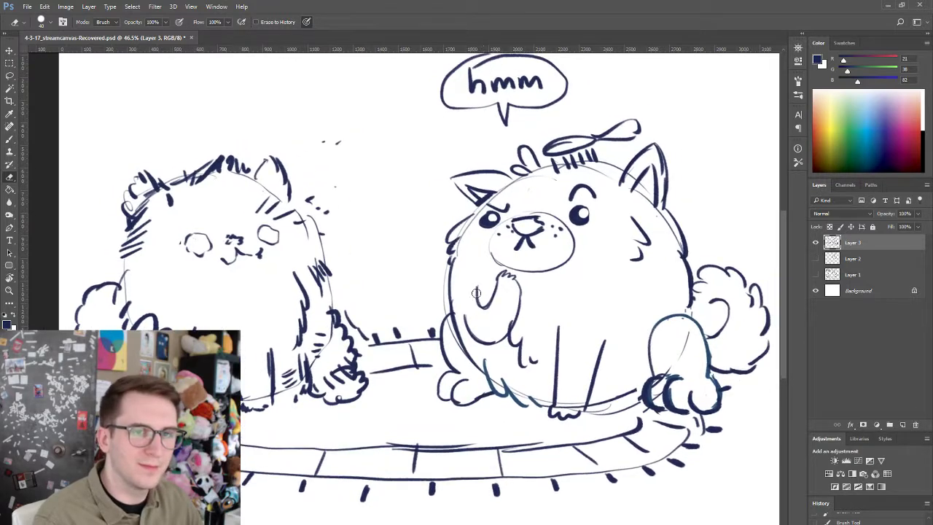
key("b")
mouse_move(460, 311)
left_mouse_down()
mouse_move(476, 339)
mouse_move(462, 314)
left_mouse_up()
key("ctrl+z")
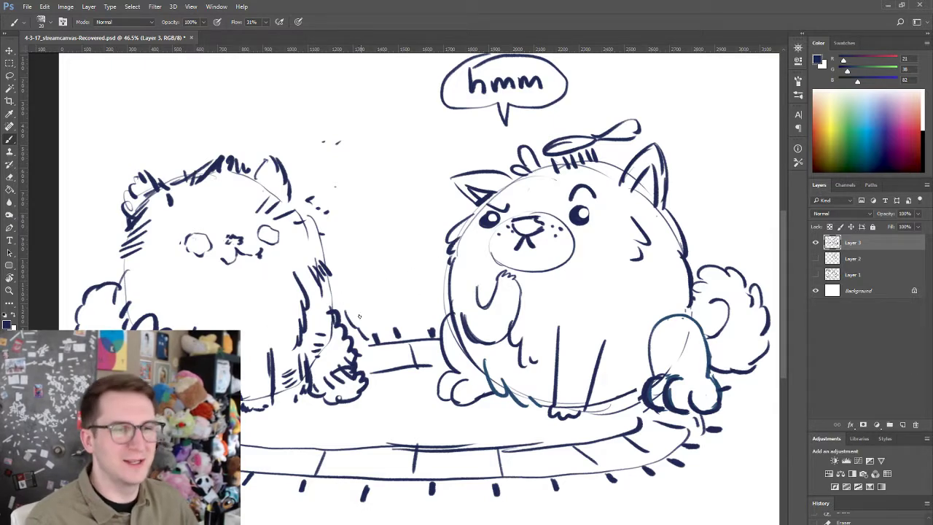
left_click_drag(338, 295, 361, 339)
key("e")
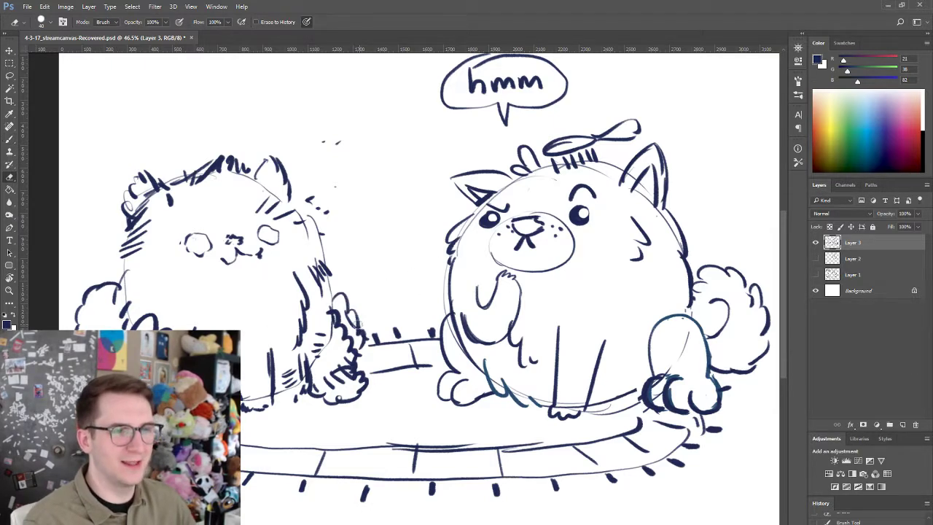
key("b")
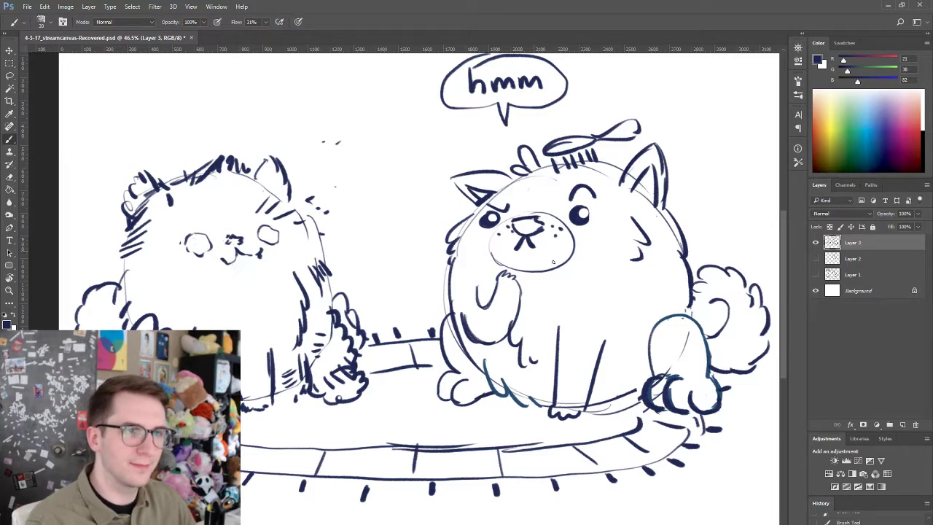
- Scatter loose hair strokes around the shaggy animal, across its chest and over the rug in front of it
left_click_drag(646, 244, 503, 288)
left_click_drag(496, 290, 417, 287)
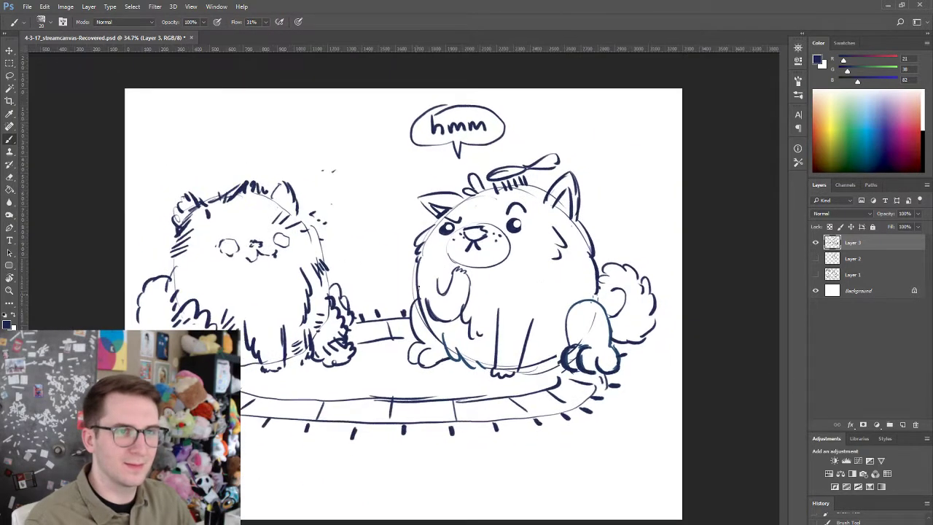
key("ctrl+alt+z")
key("ctrl+alt+z")
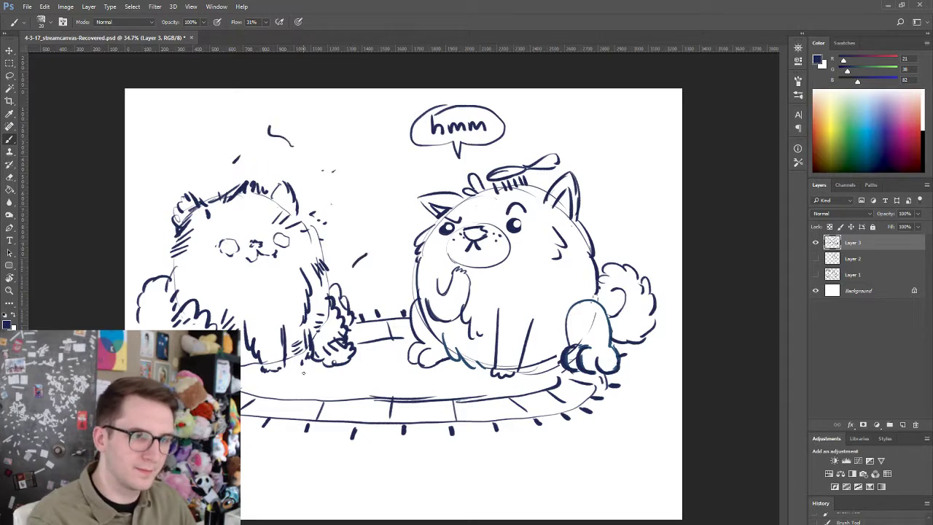
mouse_move(304, 373)
left_mouse_down()
mouse_move(332, 382)
mouse_move(341, 374)
mouse_move(339, 384)
mouse_move(268, 377)
mouse_move(386, 374)
mouse_move(360, 390)
left_mouse_up()
left_click_drag(333, 393, 311, 397)
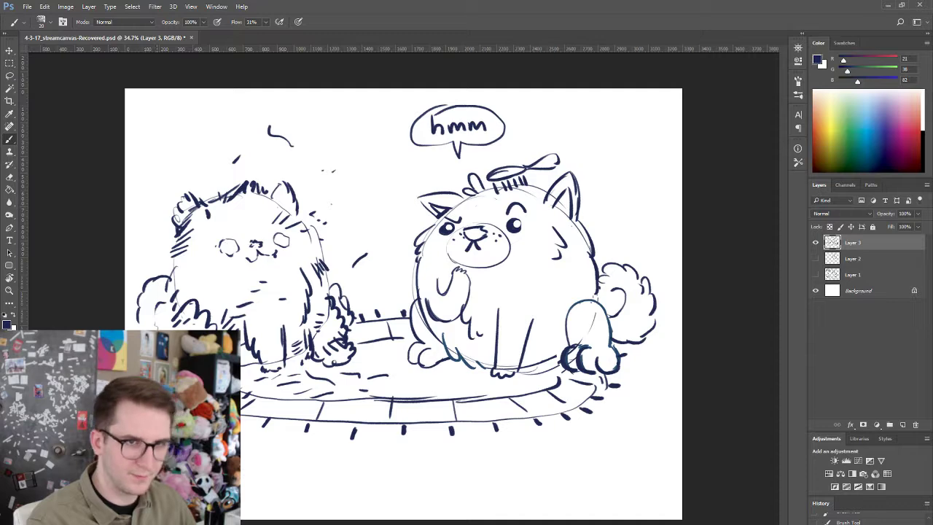
- Scale the whole sketch down to about 96% with Free Transform and shift it right on the canvas
key("ctrl+t")
left_click_drag(656, 102, 635, 118)
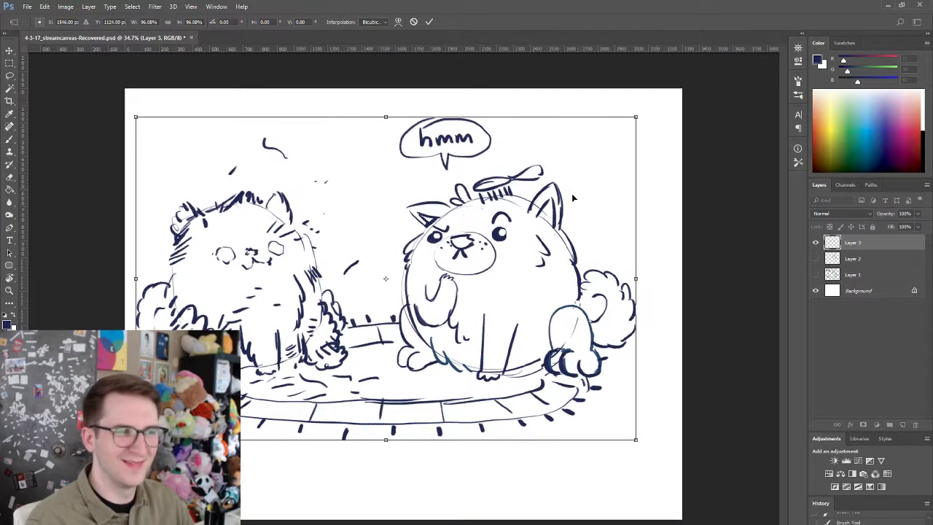
left_click_drag(571, 197, 596, 198)
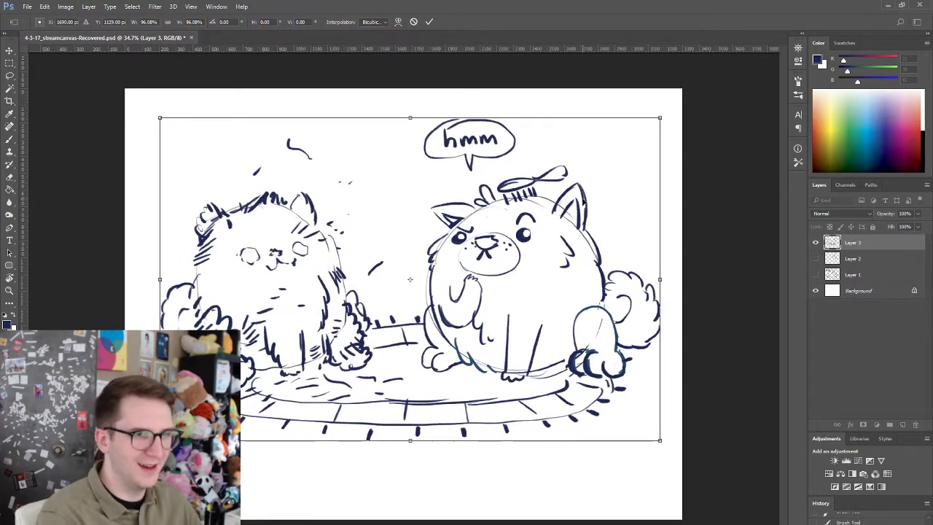
key("Return")
- Thicken the dog's hind foot line nearest the shaggy animal and add more flying hair strokes around that animal
key("b")
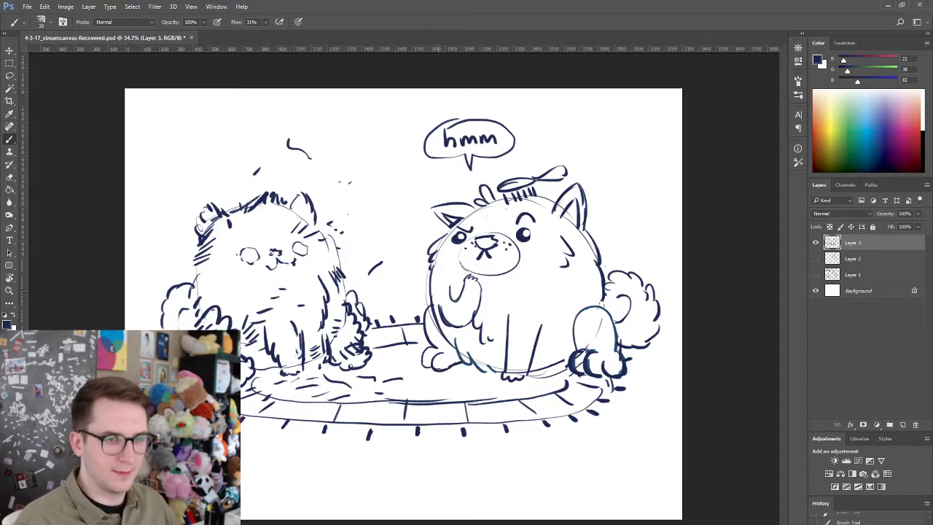
left_click_drag(439, 370, 460, 364)
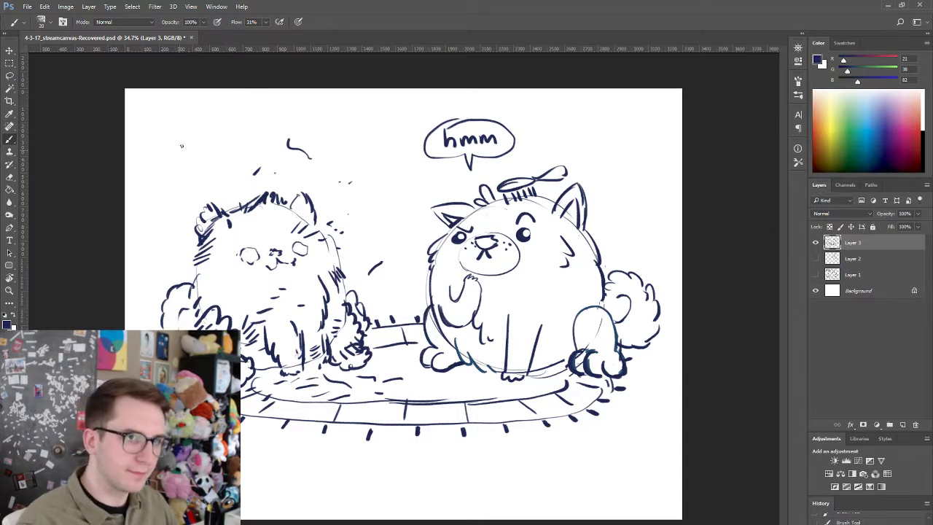
left_click_drag(181, 146, 165, 177)
key("ctrl+z")
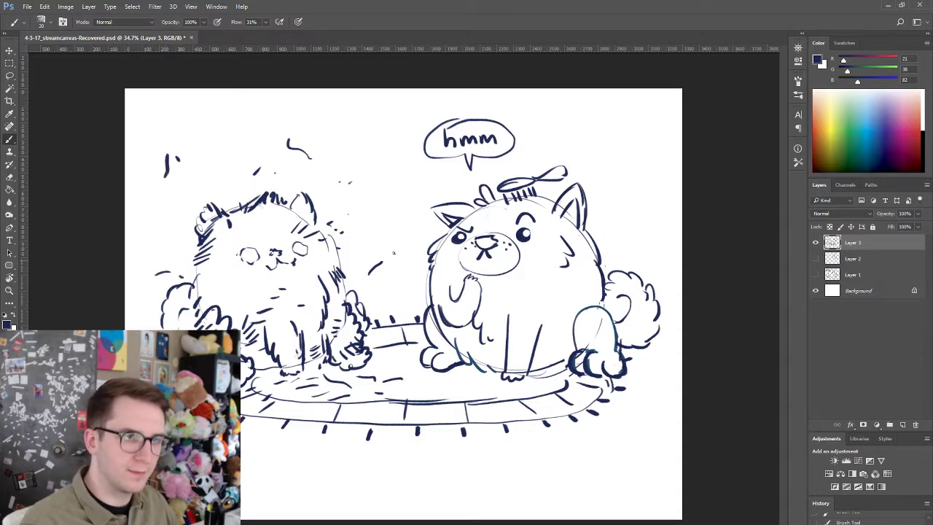
left_click_drag(367, 218, 392, 224)
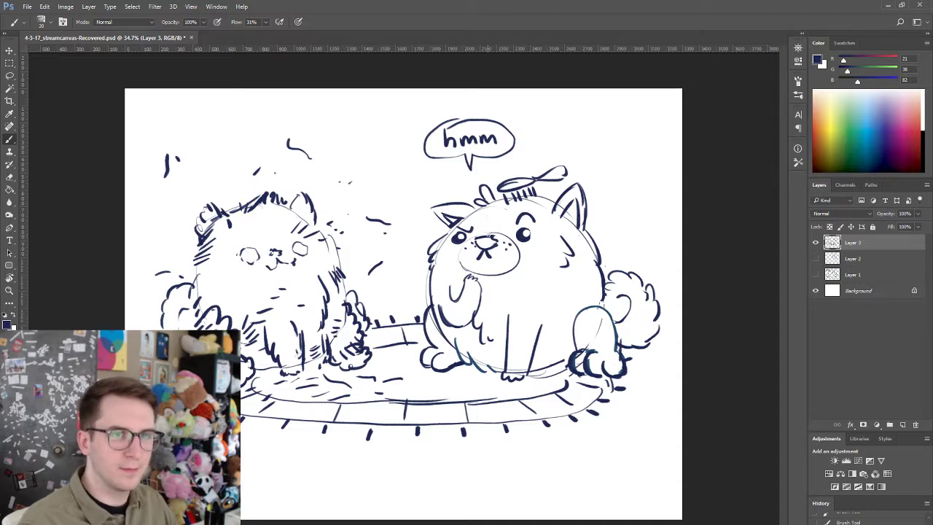
- Fade the sketch layer to 20% opacity and add a new layer above it
key("v")
key("2")
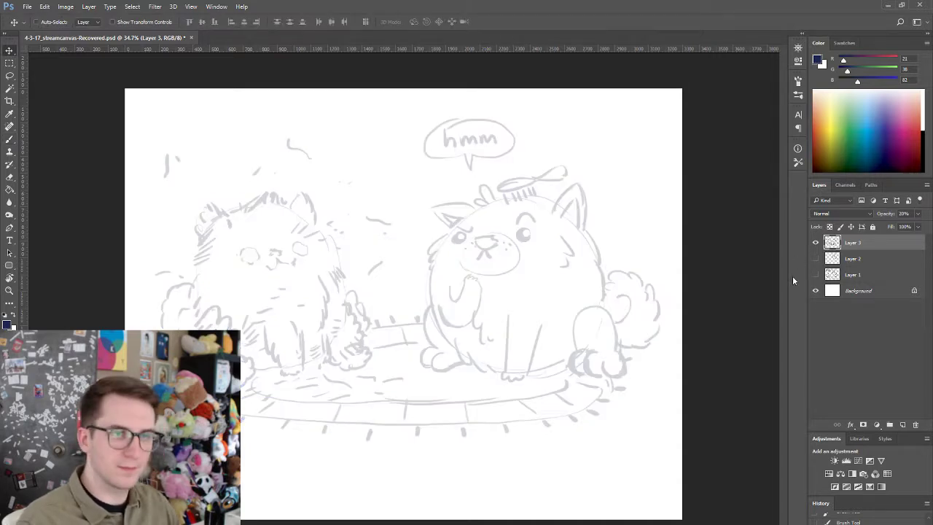
left_click(902, 424)
- Rename the faded drawing layer "Sketch" and the new empty layer "Comic Ink 1"
double_click(853, 258)
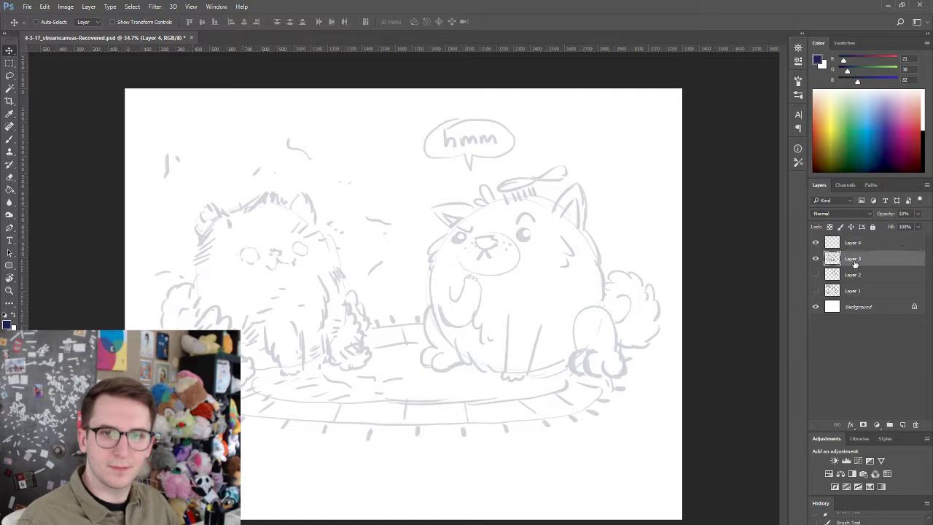
type("Sketch")
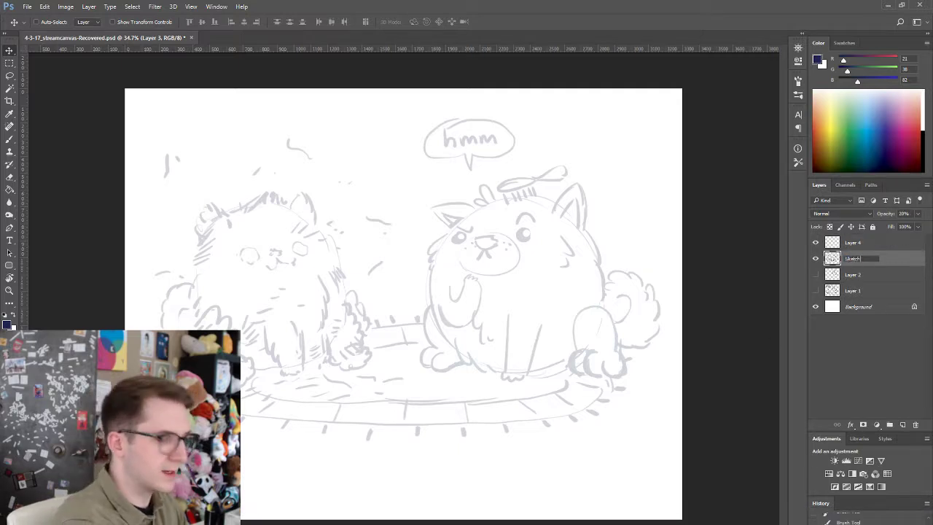
key("Return")
double_click(851, 243)
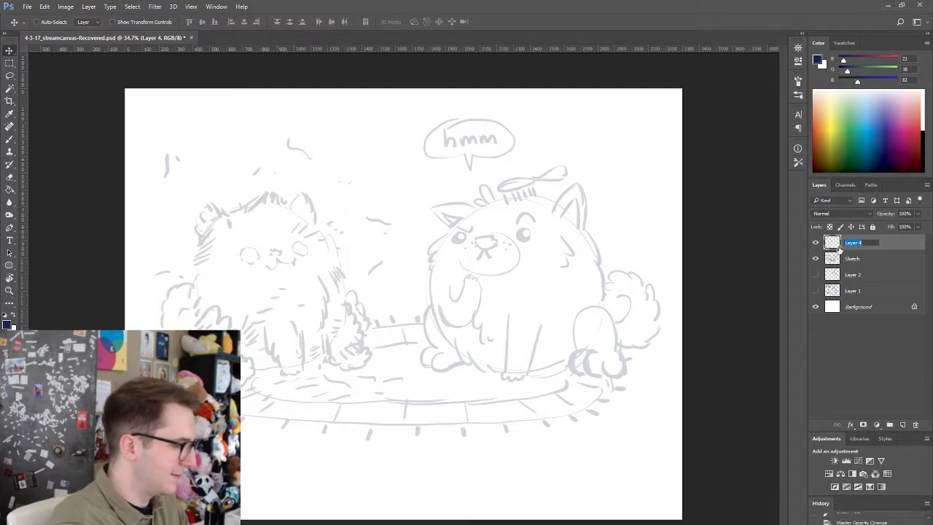
type("Comic Ink 1")
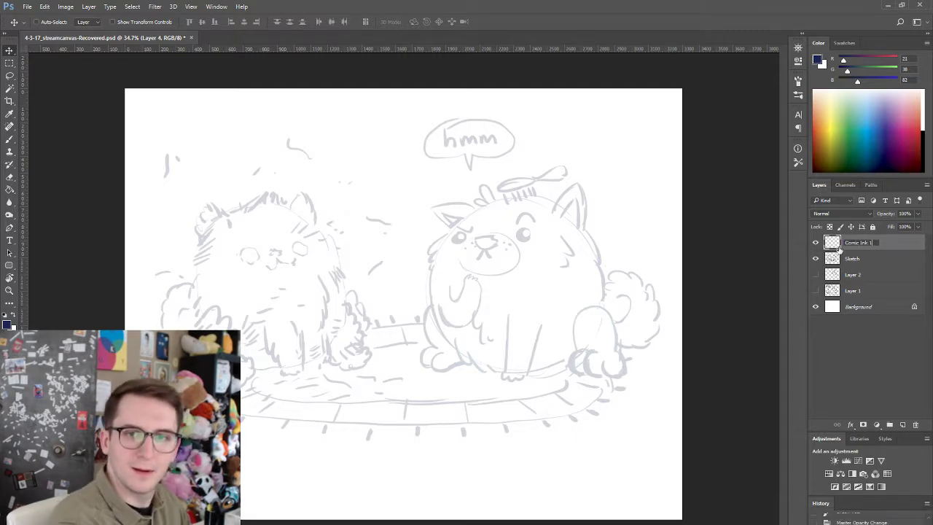
key("Return")
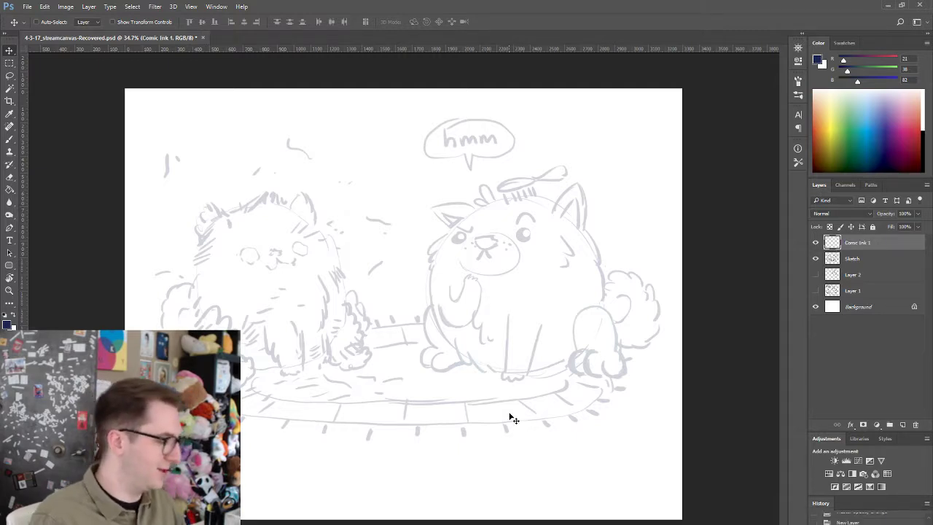
- Switch to the Brush tool with the default black foreground colour and show the tool presets
key("b")
left_click(798, 162)
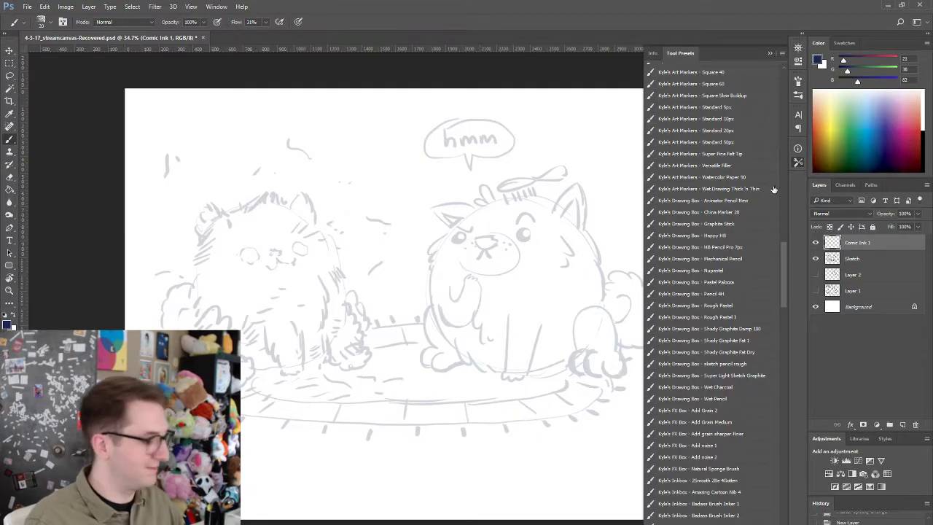
key("d")
- Try the Kyle's Inkbox "Your New Favorite Inker" preset with test strokes on the dog's body, and undo them
left_click_drag(784, 266, 782, 342)
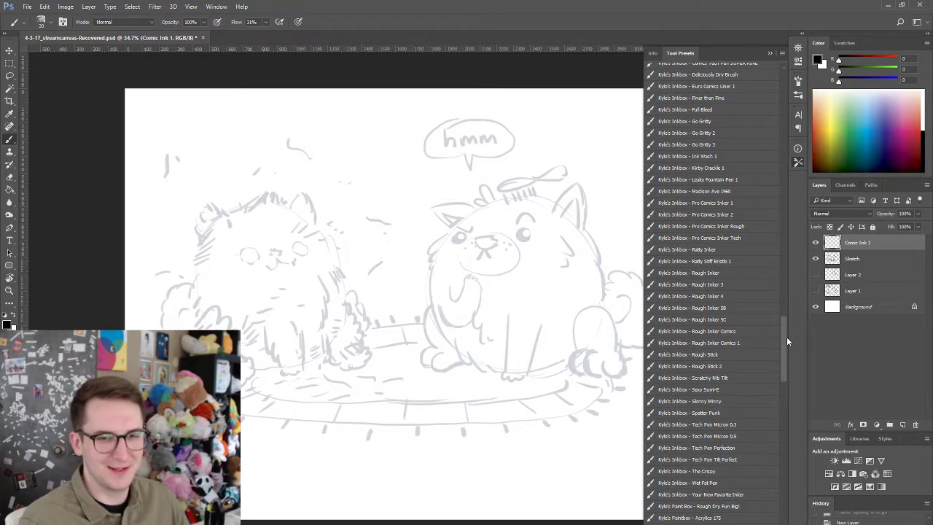
left_click_drag(786, 326, 787, 343)
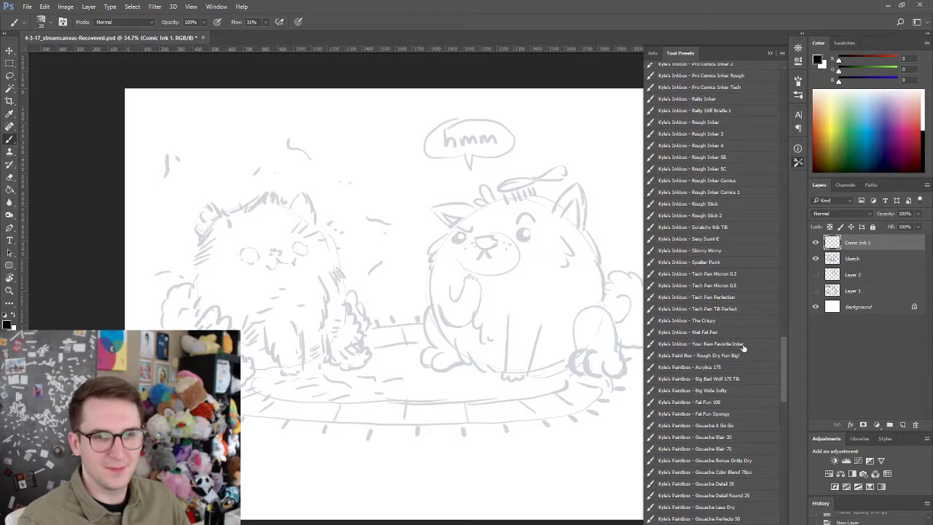
left_click(724, 345)
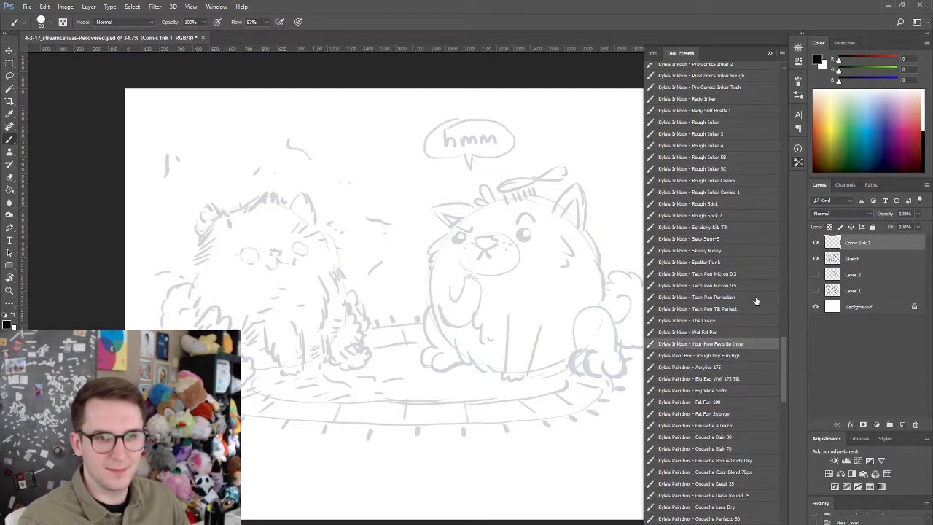
left_click(798, 162)
mouse_move(544, 283)
left_mouse_down()
mouse_move(558, 281)
mouse_move(558, 334)
left_mouse_up()
mouse_move(521, 358)
left_mouse_down()
mouse_move(539, 246)
mouse_move(563, 252)
left_mouse_up()
key("ctrl+z")
- Choose the Kyle's Inkbox "Rough Inker" preset, make test strokes on the dog's body, and undo them
left_click(798, 162)
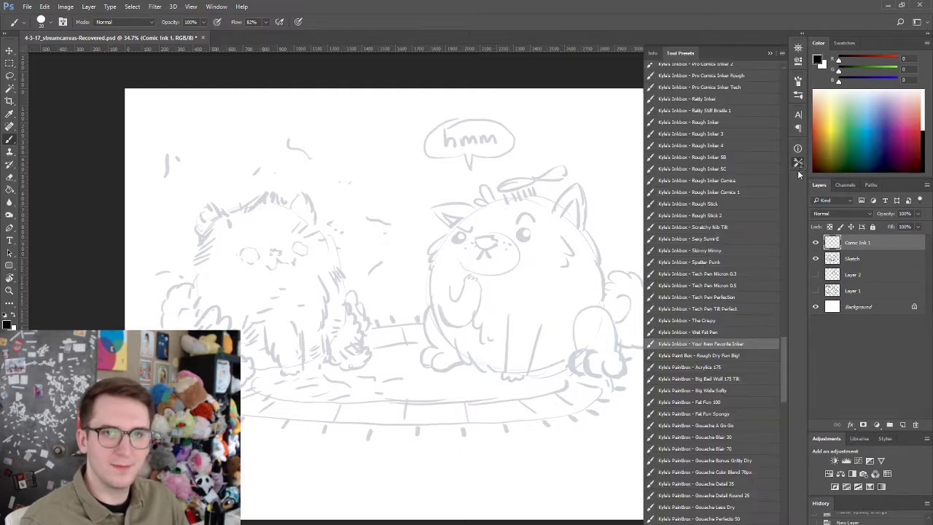
left_click_drag(783, 345, 785, 329)
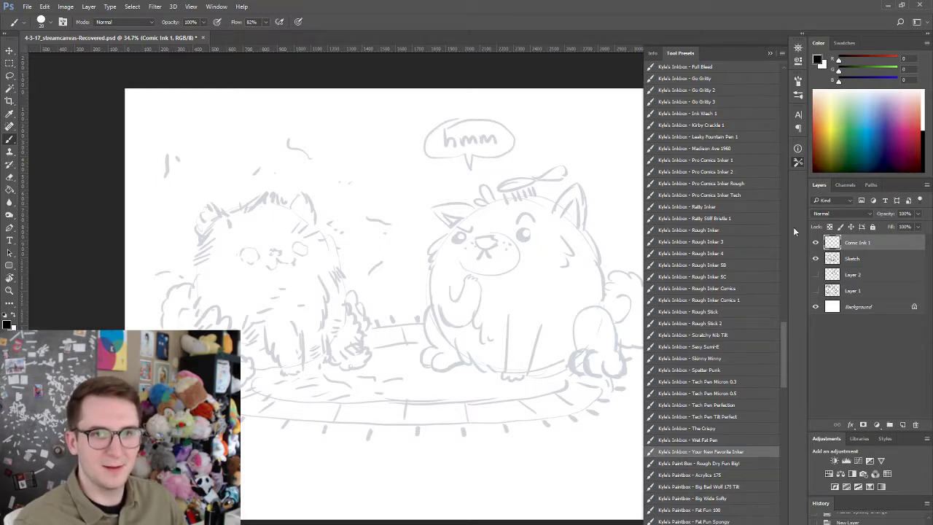
scroll(783, 320, "up", 5)
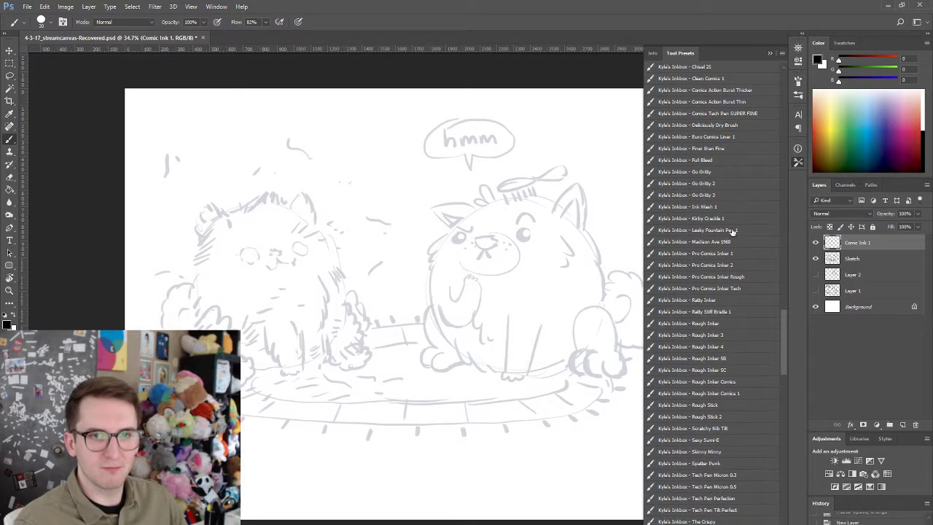
left_click(719, 326)
mouse_move(540, 302)
left_mouse_down()
mouse_move(572, 349)
mouse_move(557, 368)
left_mouse_up()
key("ctrl+z")
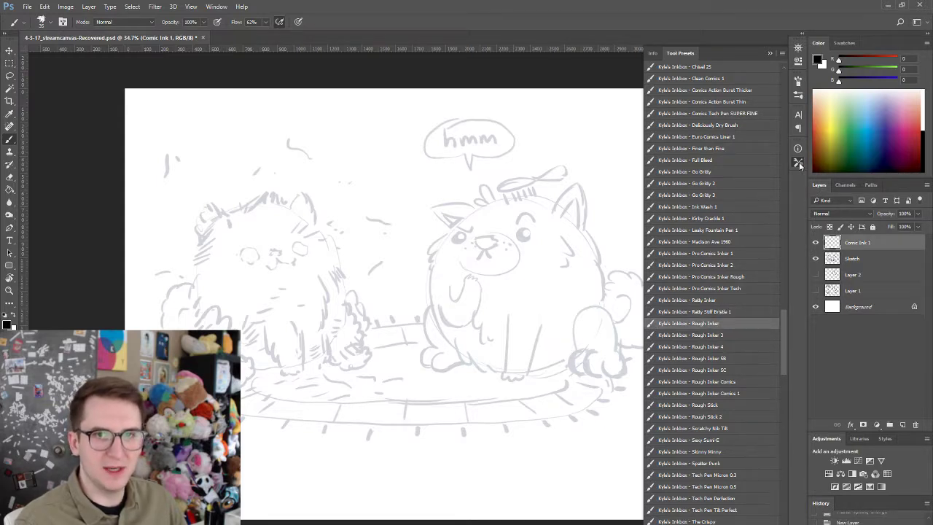
left_click(799, 164)
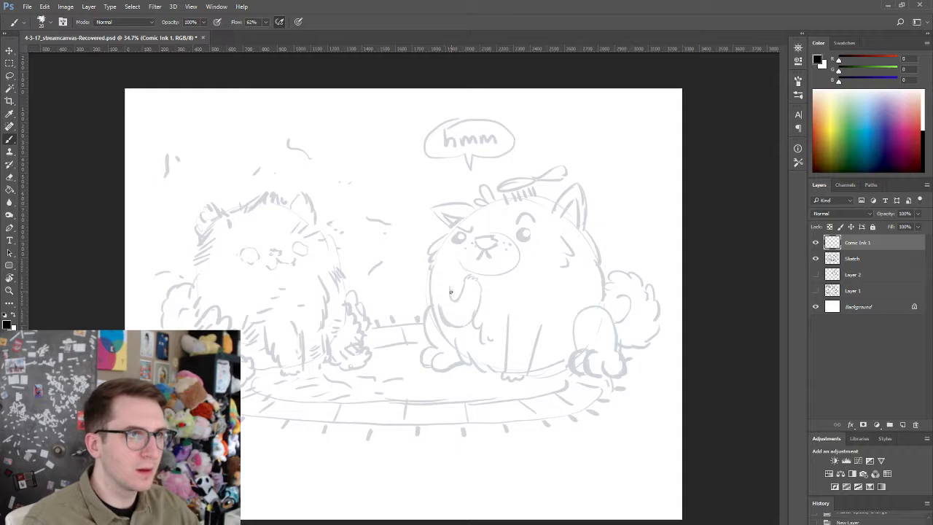
mouse_move(448, 298)
left_mouse_down()
mouse_move(487, 275)
mouse_move(513, 311)
mouse_move(539, 326)
left_mouse_up()
key("ctrl+z")
- Ink the dog's right eye as a solid black circle and erase an oval highlight in its upper right
left_click_drag(469, 259, 543, 281)
mouse_move(544, 282)
left_mouse_down()
mouse_move(493, 290)
mouse_move(531, 273)
mouse_move(520, 267)
left_mouse_up()
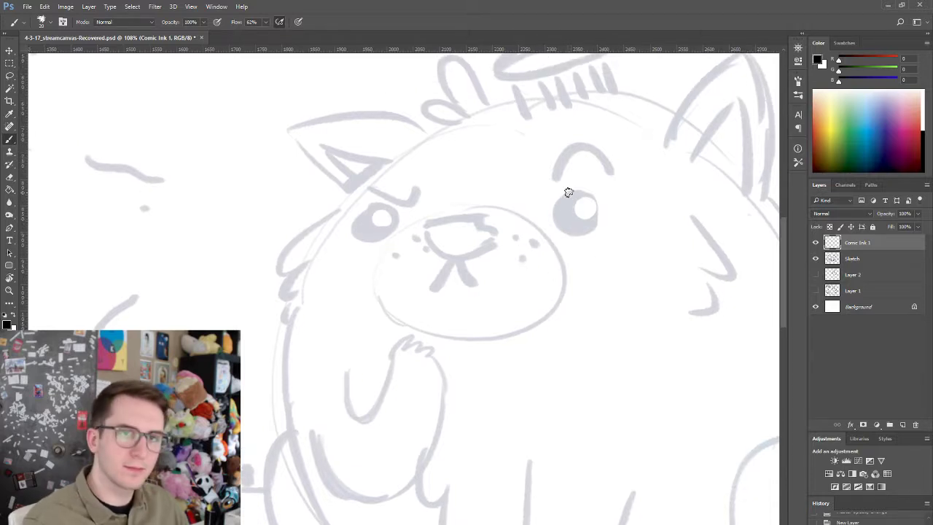
mouse_move(591, 196)
left_mouse_down()
mouse_move(596, 218)
mouse_move(563, 225)
mouse_move(560, 201)
mouse_move(594, 201)
mouse_move(596, 215)
mouse_move(573, 216)
left_mouse_up()
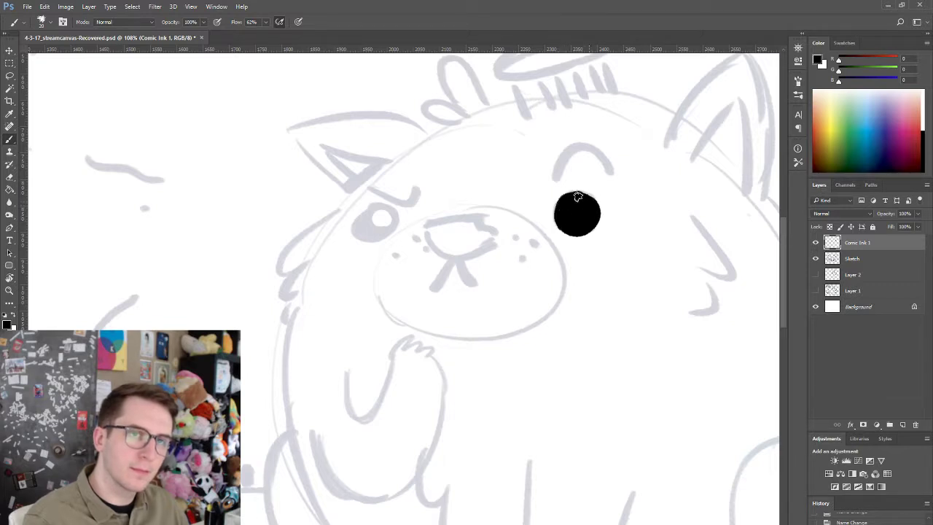
key("e")
left_click(586, 204)
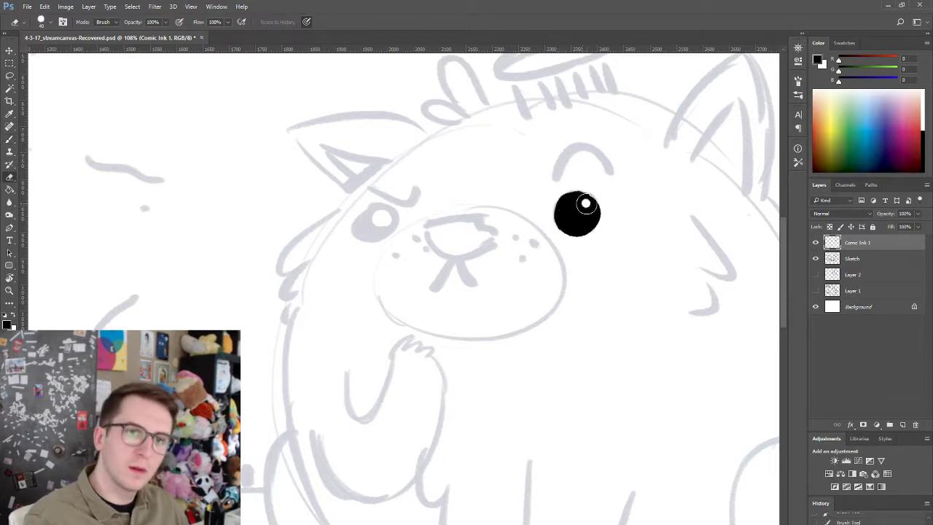
left_click_drag(586, 204, 588, 212)
- Ink the dog's left eye as a solid black oval and erase a small round highlight in it
key("b")
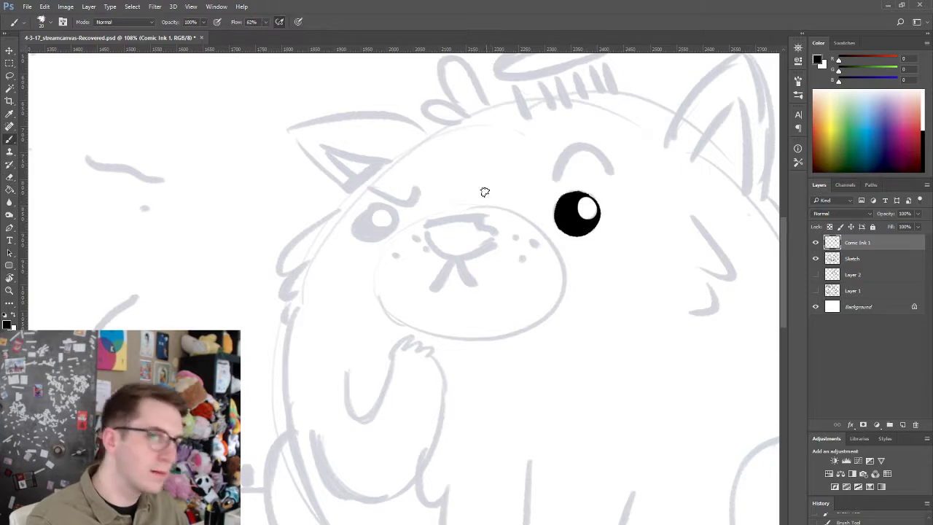
mouse_move(375, 211)
left_mouse_down()
mouse_move(387, 231)
mouse_move(375, 211)
mouse_move(368, 238)
mouse_move(390, 214)
mouse_move(359, 224)
mouse_move(390, 221)
mouse_move(374, 210)
mouse_move(362, 227)
mouse_move(384, 225)
mouse_move(383, 212)
mouse_move(361, 228)
mouse_move(380, 218)
left_mouse_up()
key("e")
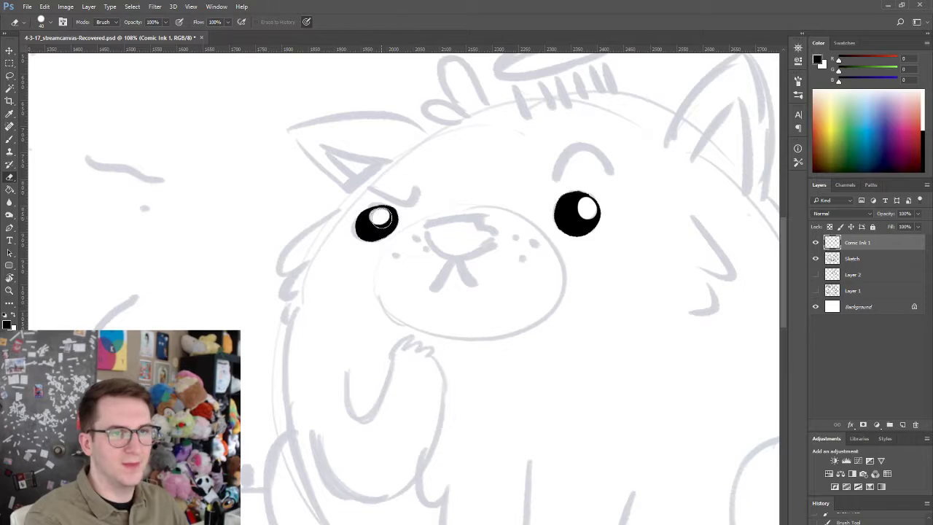
key("ctrl+z")
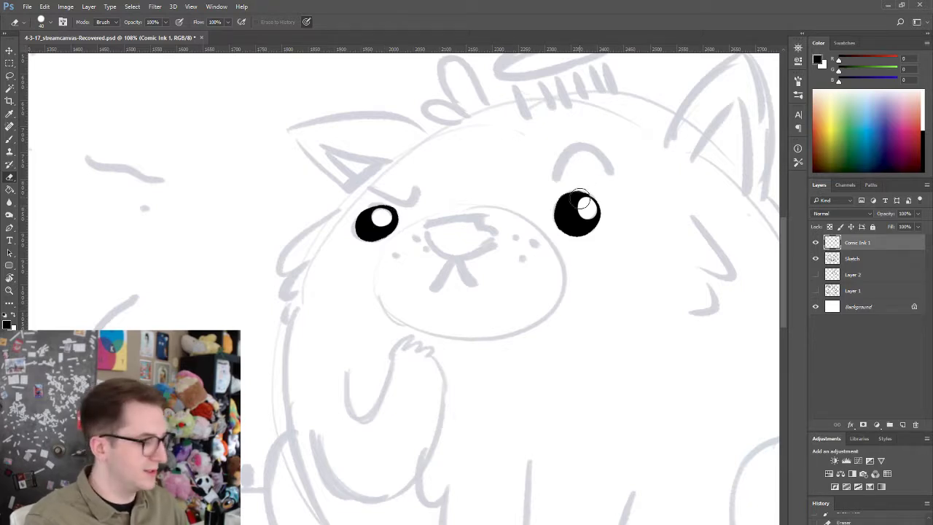
- Ink the arched brow over the dog's right eye and the angled, frowning brow over the left eye
key("b")
left_click_drag(559, 177, 610, 171)
key("ctrl+z")
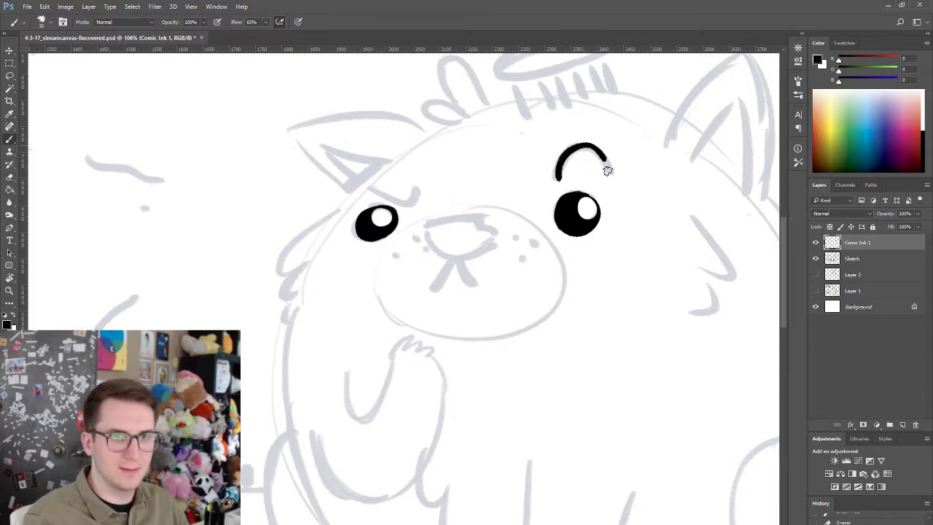
mouse_move(369, 192)
left_mouse_down()
mouse_move(406, 207)
mouse_move(424, 190)
left_mouse_up()
key("ctrl+z")
- Ink the top, left side and bottom of the dog's oval muzzle outline, redoing strokes that miss the sketch
left_click_drag(473, 188, 496, 180)
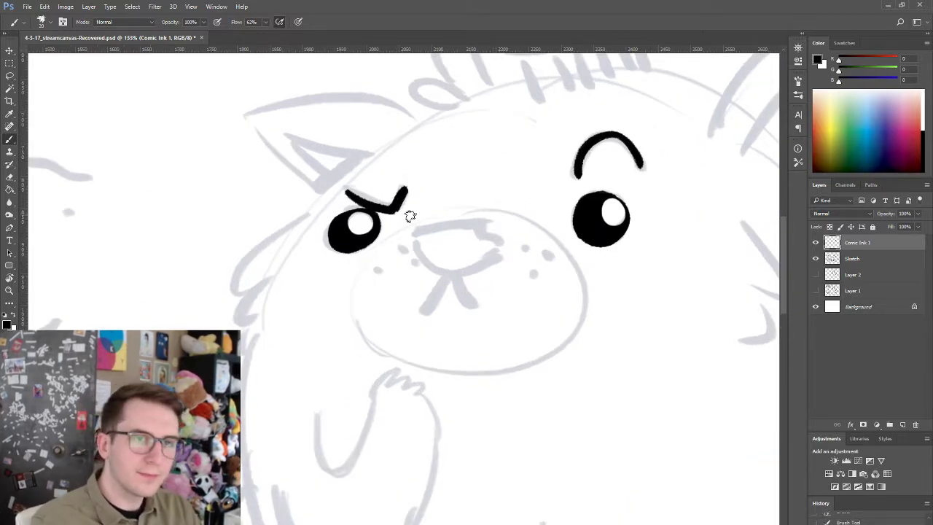
mouse_move(394, 232)
left_mouse_down()
mouse_move(456, 212)
mouse_move(521, 220)
left_mouse_up()
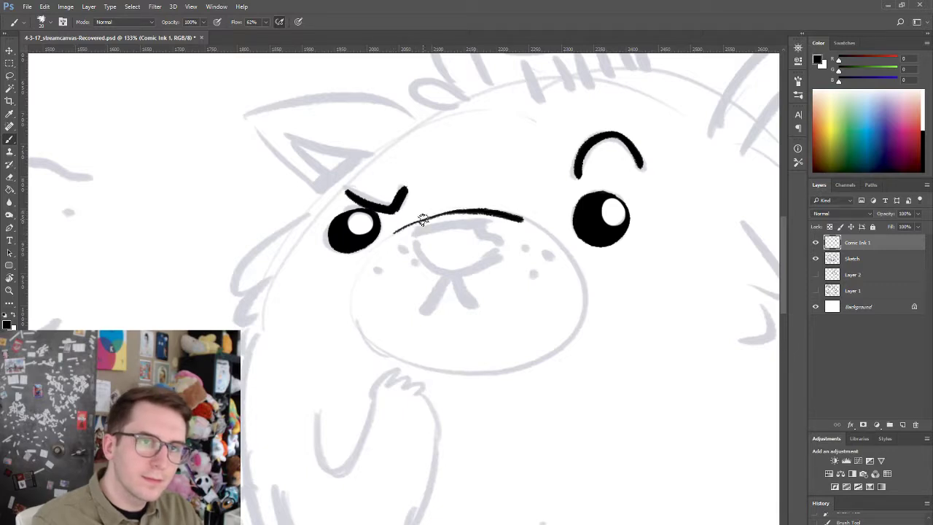
mouse_move(434, 217)
left_mouse_down()
mouse_move(373, 251)
mouse_move(362, 291)
mouse_move(395, 233)
mouse_move(357, 291)
mouse_move(360, 315)
mouse_move(404, 359)
mouse_move(445, 372)
left_mouse_up()
key("ctrl+z")
key("ctrl+z")
mouse_move(374, 334)
left_mouse_down()
mouse_move(433, 365)
mouse_move(517, 367)
left_mouse_up()
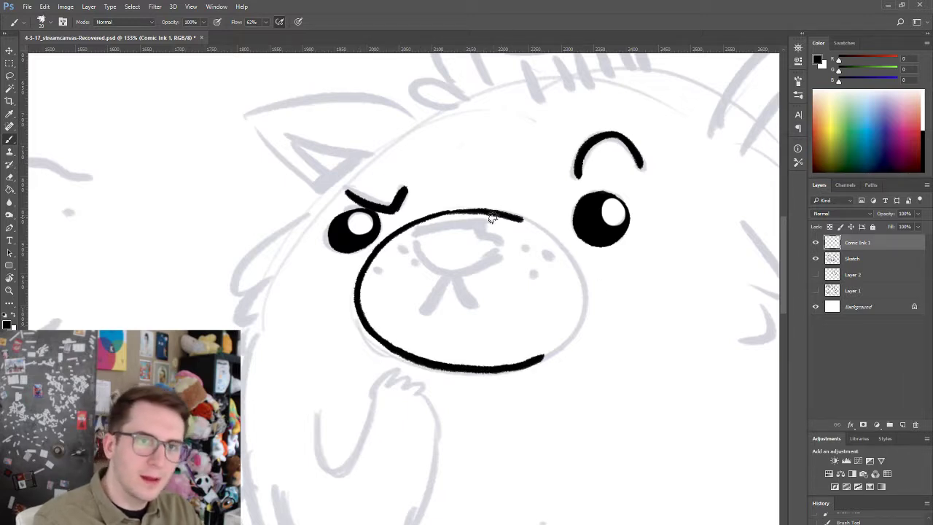
- Ink the right side of the dog's muzzle to close the oval, undoing and redrawing the uneven strokes
mouse_move(493, 215)
left_mouse_down()
mouse_move(543, 229)
mouse_move(582, 258)
mouse_move(581, 302)
mouse_move(555, 350)
mouse_move(584, 307)
left_mouse_up()
key("ctrl+z")
key("ctrl+z")
left_click_drag(520, 366, 553, 348)
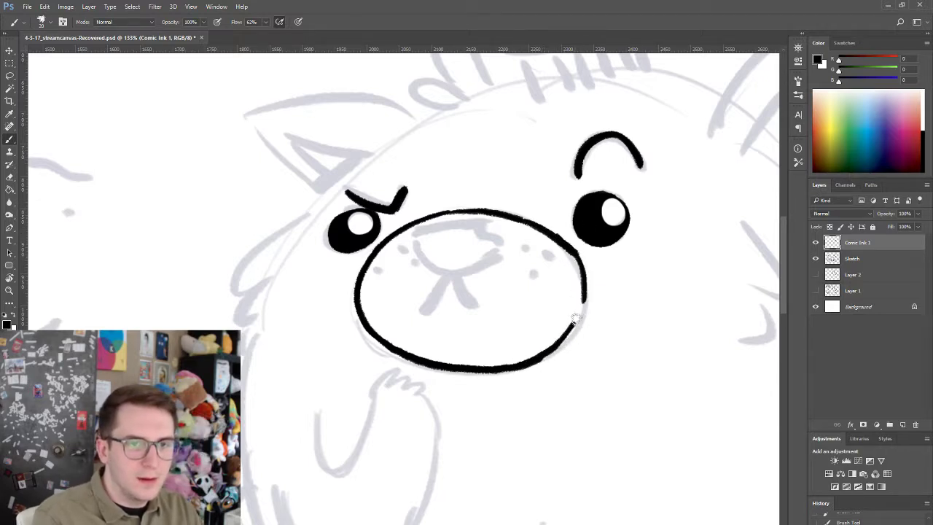
key("ctrl+z")
key("ctrl+z")
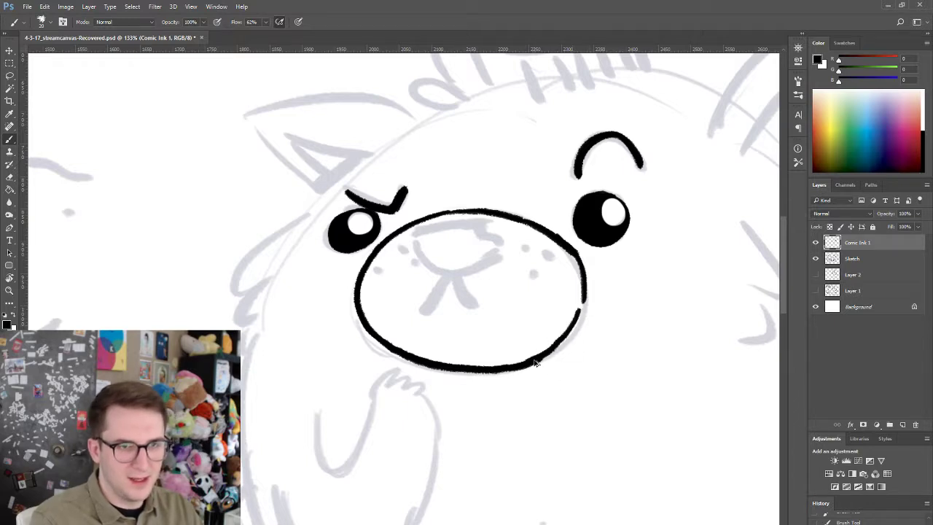
left_click_drag(534, 362, 585, 303)
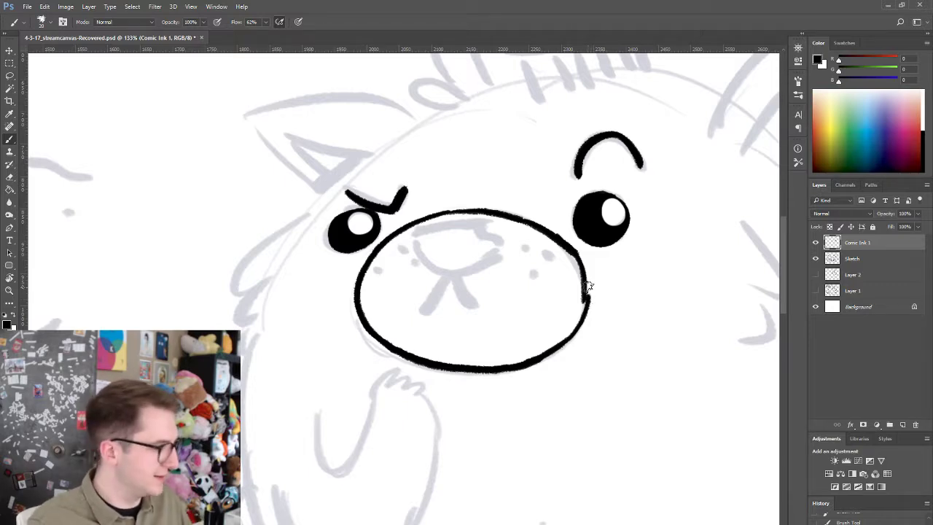
- Erase the bumpy right edge of the muzzle outline, redraw it as a smooth curve, and clean up the joint
key("e")
left_click_drag(574, 253, 586, 298)
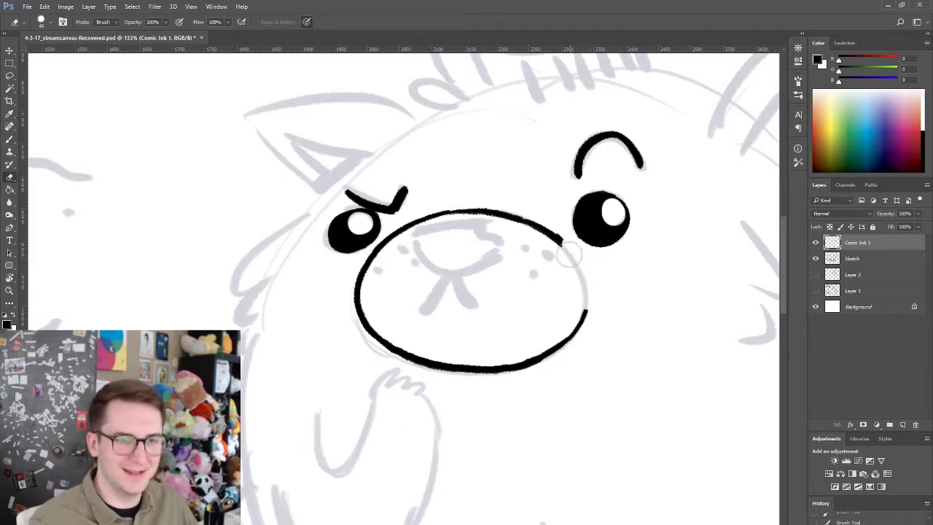
key("b")
left_click_drag(546, 227, 569, 251)
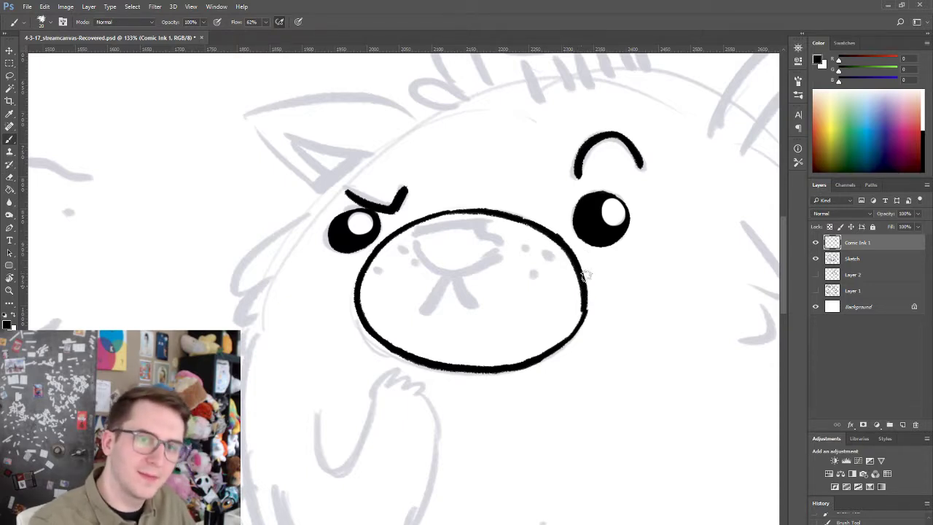
key("e")
left_click_drag(585, 306, 571, 311)
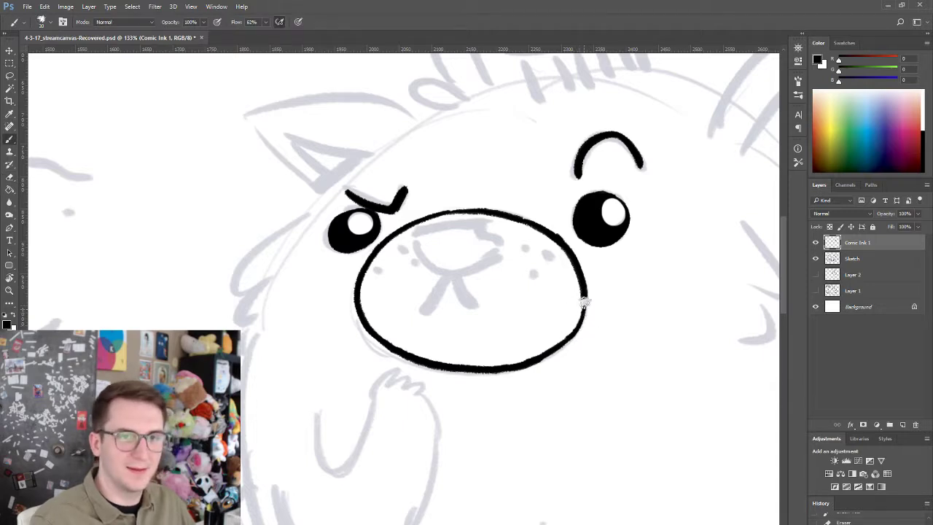
- Ink the dog's nose outline, the inverted-V mouth below it, and the whisker dots on both sides
left_click_drag(415, 231, 463, 224)
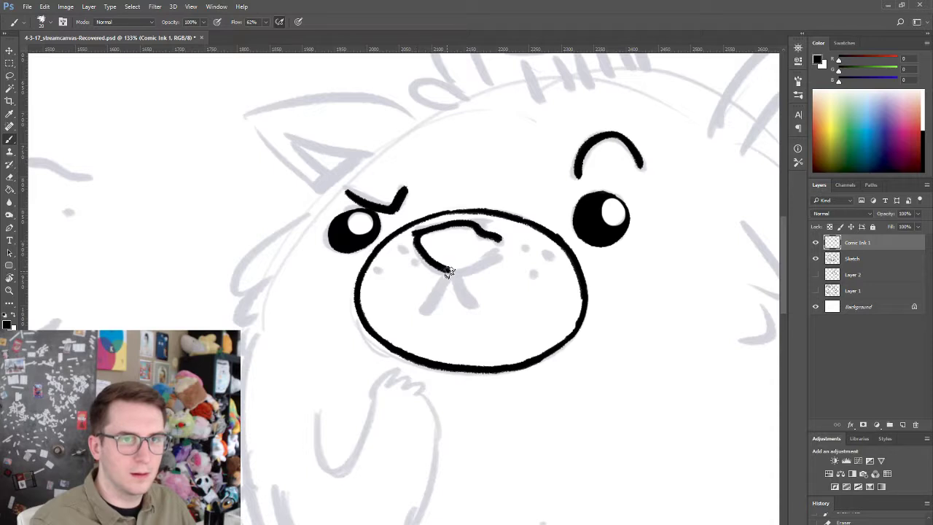
left_click_drag(457, 272, 500, 249)
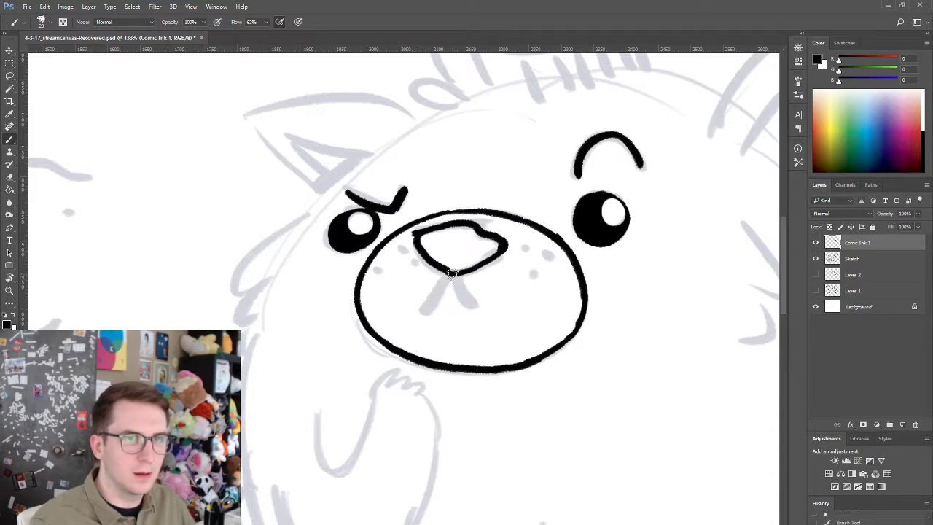
left_click_drag(453, 275, 429, 309)
left_click_drag(453, 274, 477, 313)
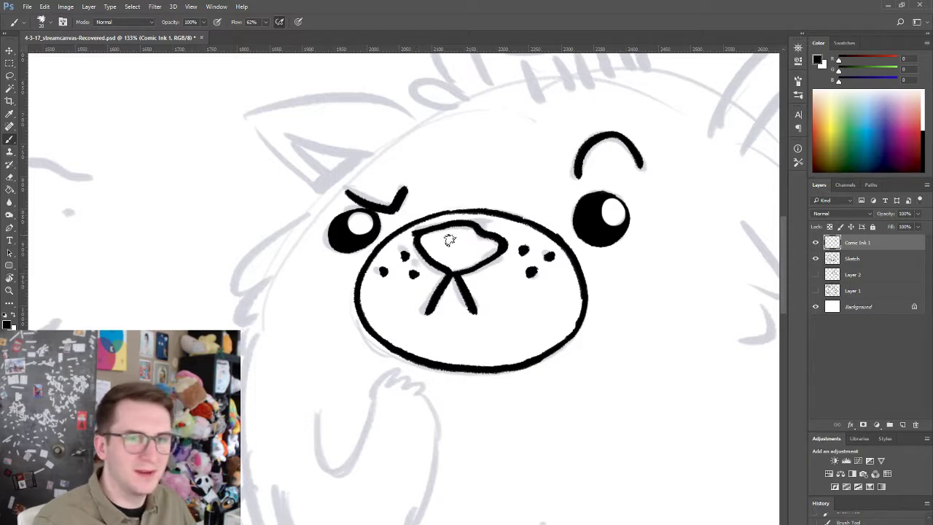
- Fill the dog's nose with black, leaving a wavy white highlight along its upper right edge
mouse_move(451, 229)
left_mouse_down()
mouse_move(474, 247)
mouse_move(435, 232)
left_mouse_up()
key("ctrl+z")
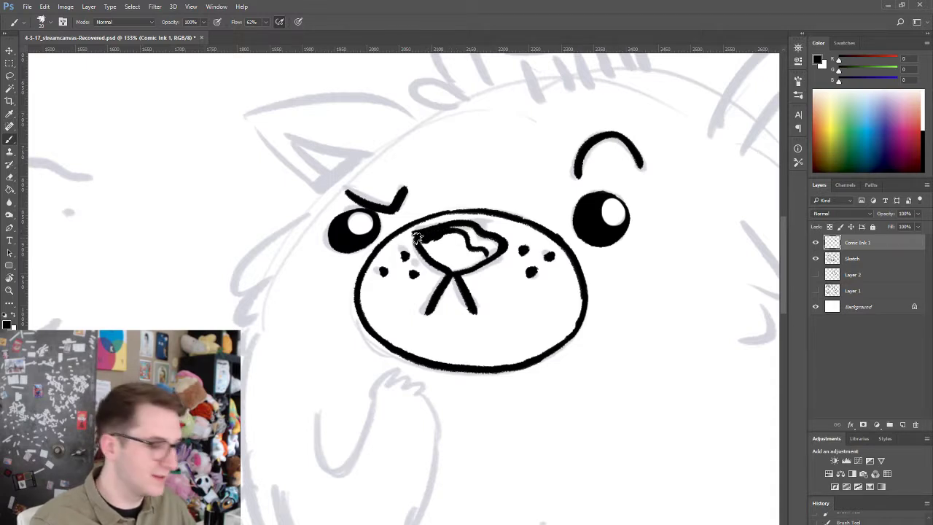
key("e")
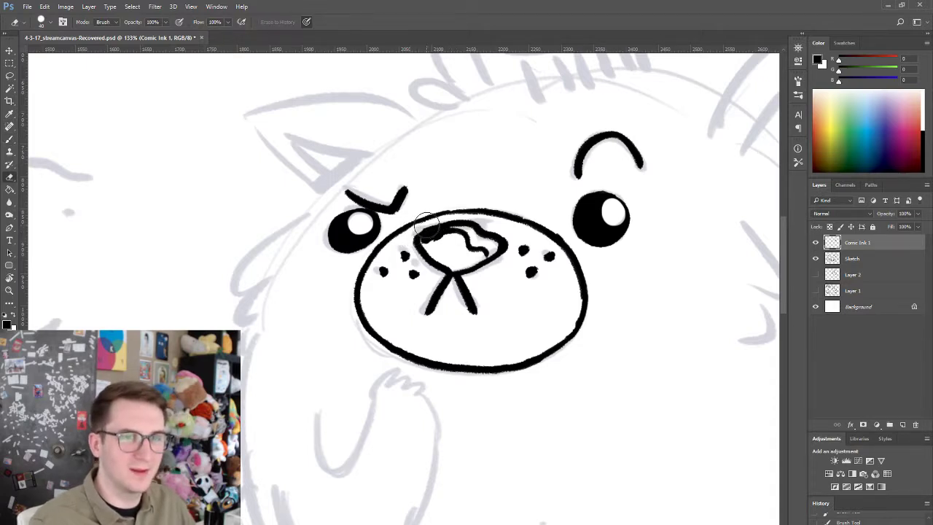
key("b")
left_click_drag(430, 240, 445, 248)
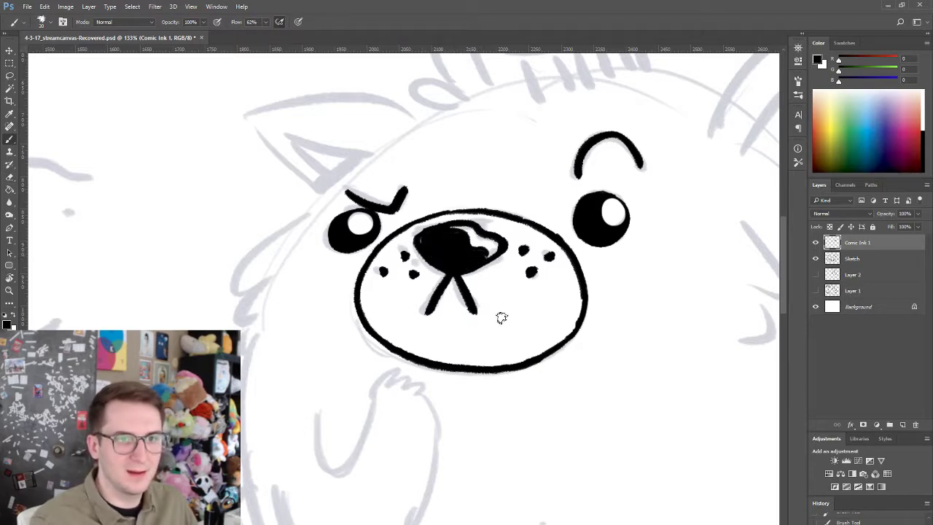
left_click_drag(483, 295, 480, 329)
key("ctrl+z")
- Ink the two-lobed hair tuft on top of the dog's head, redoing the stroke that is off
mouse_move(585, 322)
left_mouse_down()
mouse_move(429, 336)
mouse_move(397, 302)
left_mouse_up()
left_click_drag(342, 219, 385, 293)
left_click_drag(379, 294, 419, 294)
mouse_move(365, 211)
left_mouse_down()
mouse_move(360, 141)
mouse_move(410, 187)
left_mouse_up()
key("ctrl+z")
mouse_move(360, 224)
left_mouse_down()
mouse_move(345, 194)
mouse_move(371, 200)
mouse_move(353, 142)
mouse_move(418, 195)
left_mouse_up()
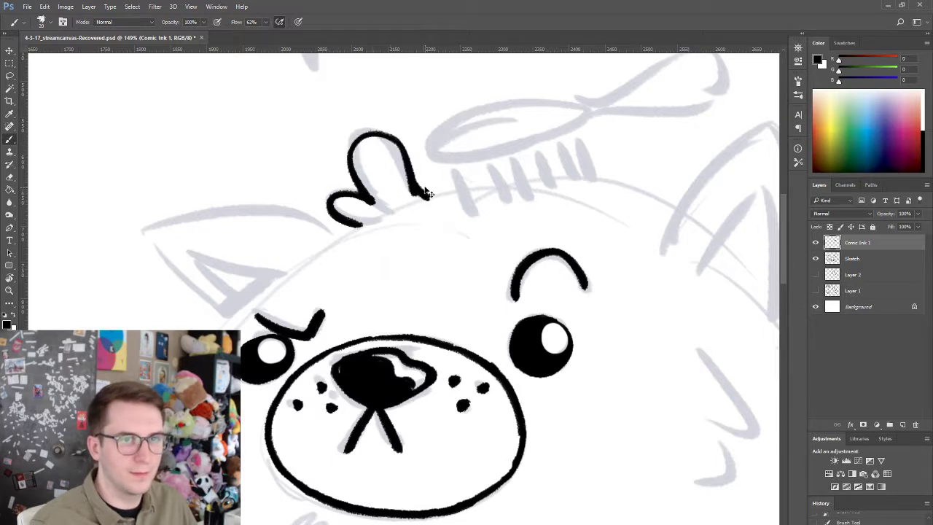
- Ink the row of tapered bristles under the hairbrush on the dog's head
left_click_drag(452, 174, 460, 207)
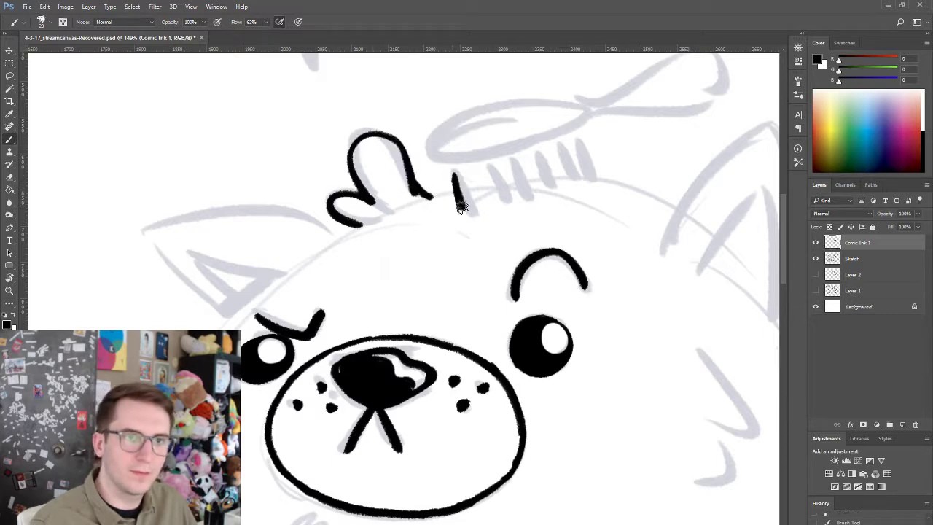
mouse_move(474, 175)
left_mouse_down()
mouse_move(486, 207)
mouse_move(489, 167)
left_mouse_up()
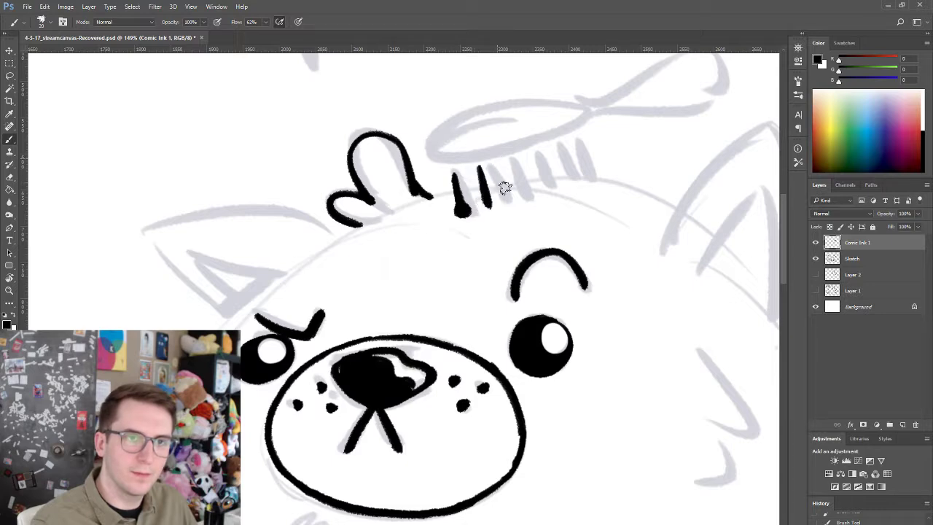
left_click_drag(498, 208, 507, 162)
mouse_move(516, 207)
left_mouse_down()
mouse_move(523, 155)
mouse_move(543, 149)
left_mouse_up()
mouse_move(555, 191)
left_mouse_down()
mouse_move(564, 147)
mouse_move(582, 137)
left_mouse_up()
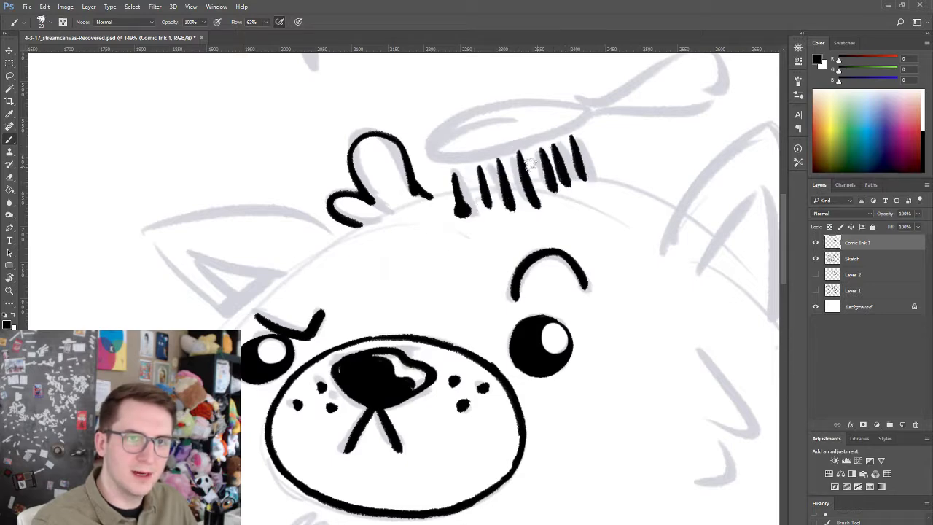
- Ink the hairbrush's oval head and rounded handle, with an inner line marking the thickness of its lower edge
mouse_move(475, 120)
left_mouse_down()
mouse_move(488, 158)
mouse_move(527, 139)
mouse_move(431, 155)
mouse_move(453, 166)
mouse_move(587, 124)
left_mouse_up()
key("ctrl+z")
mouse_move(476, 122)
left_mouse_down()
mouse_move(537, 101)
mouse_move(579, 100)
left_mouse_up()
mouse_move(613, 127)
left_mouse_down()
mouse_move(535, 163)
mouse_move(546, 150)
mouse_move(635, 139)
mouse_move(637, 149)
left_mouse_up()
mouse_move(517, 188)
left_mouse_down()
mouse_move(614, 170)
mouse_move(544, 177)
mouse_move(601, 177)
mouse_move(635, 151)
left_mouse_up()
key("ctrl+z")
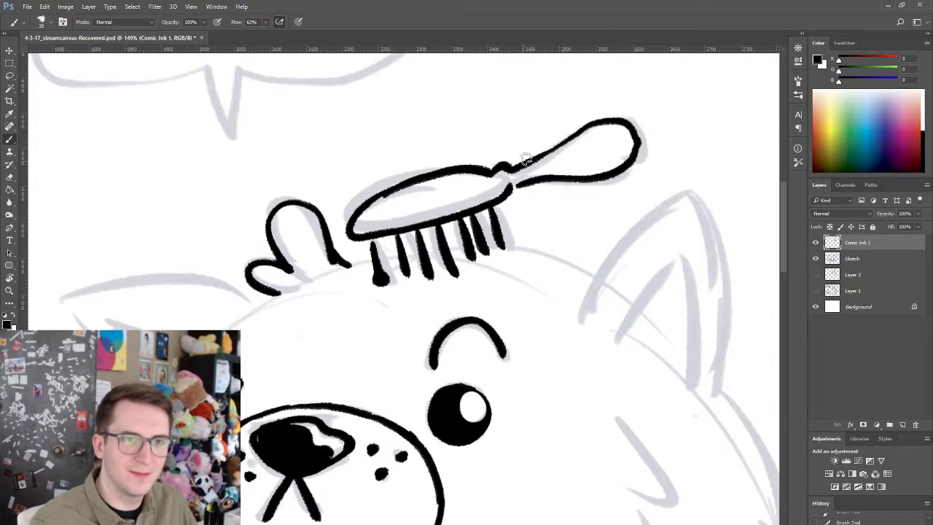
left_click_drag(353, 230, 497, 185)
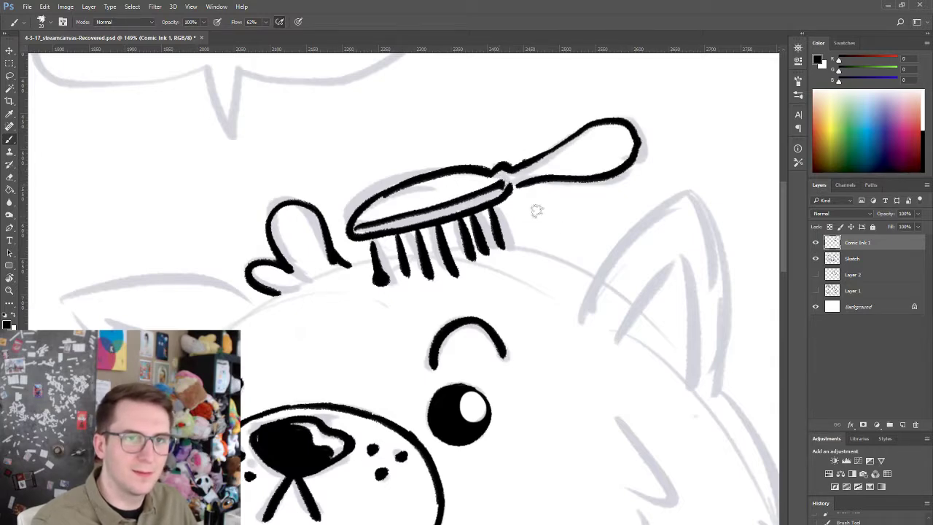
- Ink the jagged hairline under the brush bristles and extend the top of the dog's head to the right ear
left_click_drag(562, 261, 527, 205)
mouse_move(446, 216)
left_mouse_down()
mouse_move(487, 215)
mouse_move(554, 185)
mouse_move(636, 210)
left_mouse_up()
key("ctrl+z")
left_click_drag(566, 175, 646, 213)
left_click_drag(548, 253, 489, 265)
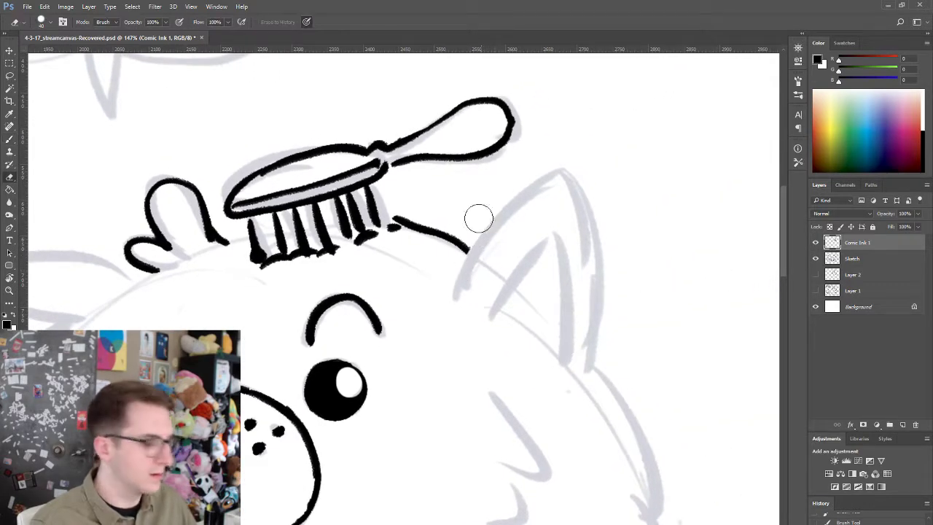
- Ink the outer outline of the dog's right ear, with small fur bumps near its tip
mouse_move(456, 295)
left_mouse_down()
mouse_move(498, 219)
mouse_move(578, 159)
mouse_move(614, 169)
mouse_move(579, 190)
mouse_move(601, 241)
left_mouse_up()
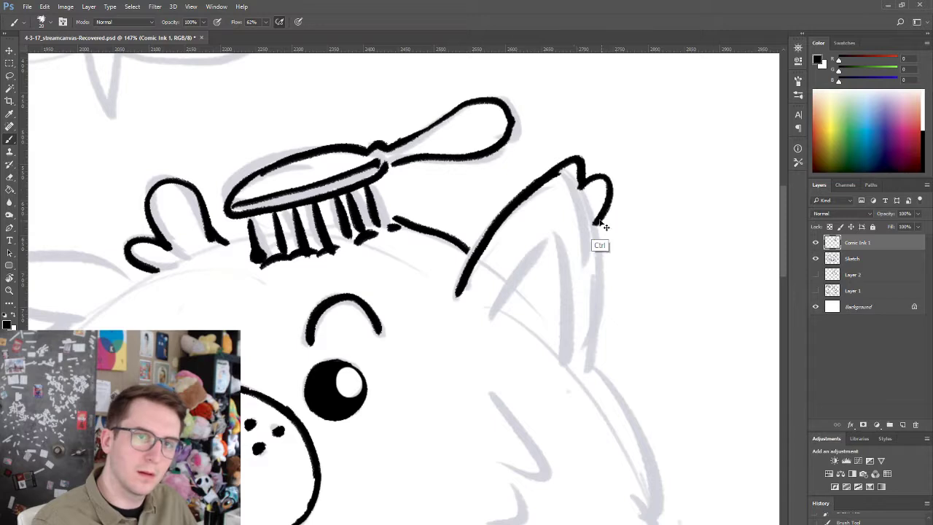
key("ctrl+z")
mouse_move(581, 179)
left_mouse_down()
mouse_move(602, 243)
mouse_move(599, 234)
mouse_move(608, 339)
left_mouse_up()
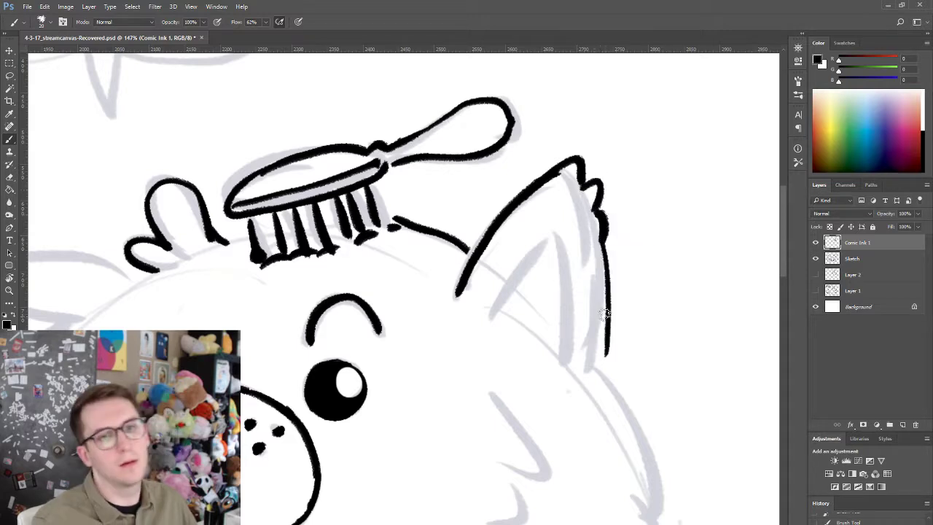
left_click_drag(605, 295, 599, 378)
- Ink the inner triangle of the right ear, closing it along its base
left_click_drag(497, 319, 558, 363)
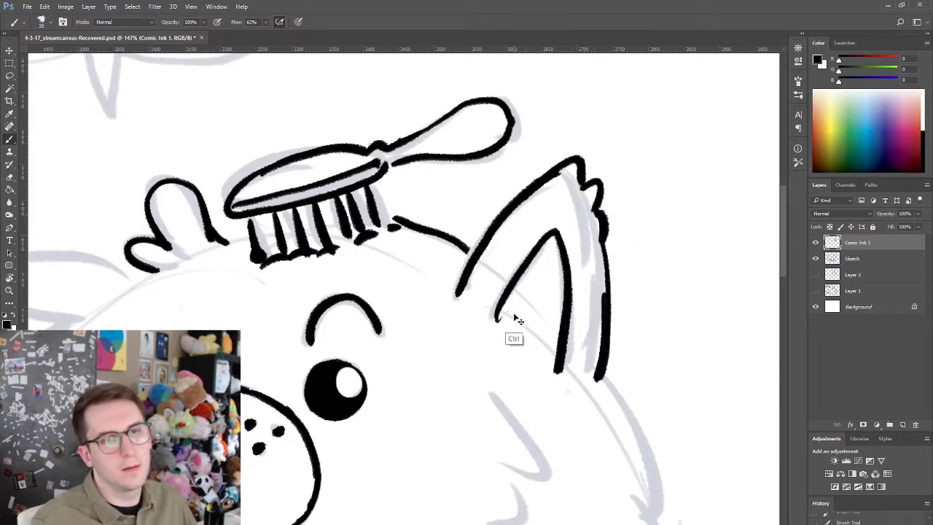
key("ctrl+z")
mouse_move(483, 326)
left_mouse_down()
mouse_move(542, 233)
mouse_move(576, 350)
mouse_move(501, 329)
mouse_move(543, 245)
mouse_move(561, 352)
mouse_move(487, 320)
left_mouse_up()
key("ctrl+z")
left_click_drag(518, 390, 512, 307)
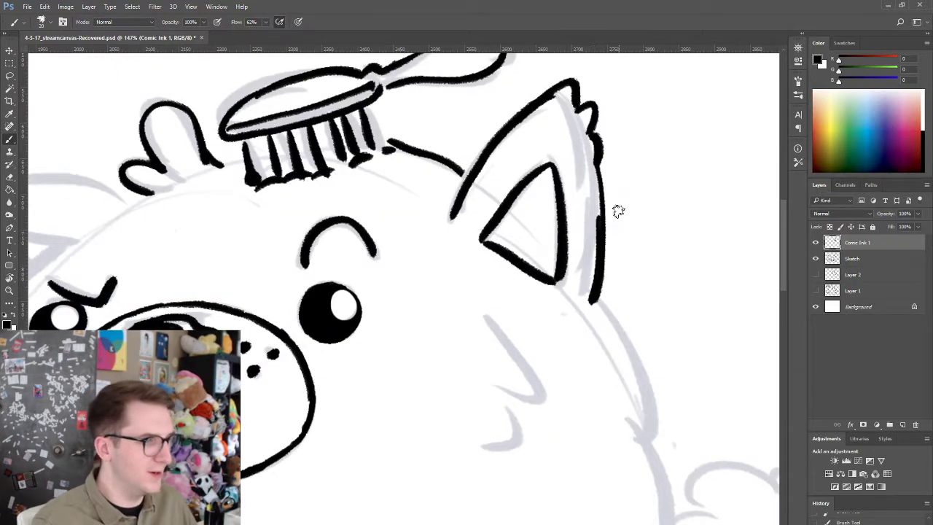
- Ink the right side of the dog's body from the ear down as overlapping tapered fur strokes
mouse_move(629, 321)
left_mouse_down()
mouse_move(570, 235)
mouse_move(546, 216)
mouse_move(594, 327)
left_mouse_up()
key("ctrl+z")
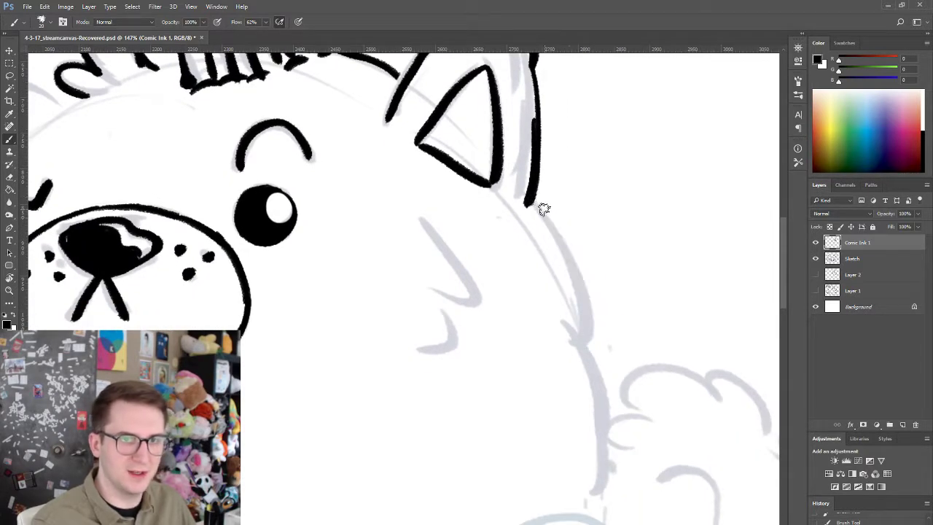
left_click_drag(540, 205, 581, 340)
key("ctrl+z")
left_click_drag(537, 198, 572, 347)
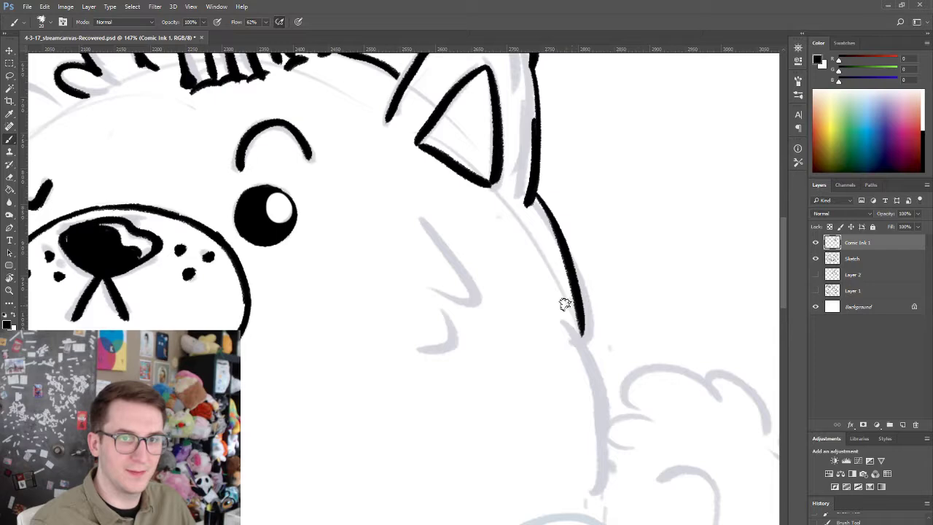
left_click_drag(565, 304, 597, 341)
left_click_drag(591, 394, 600, 431)
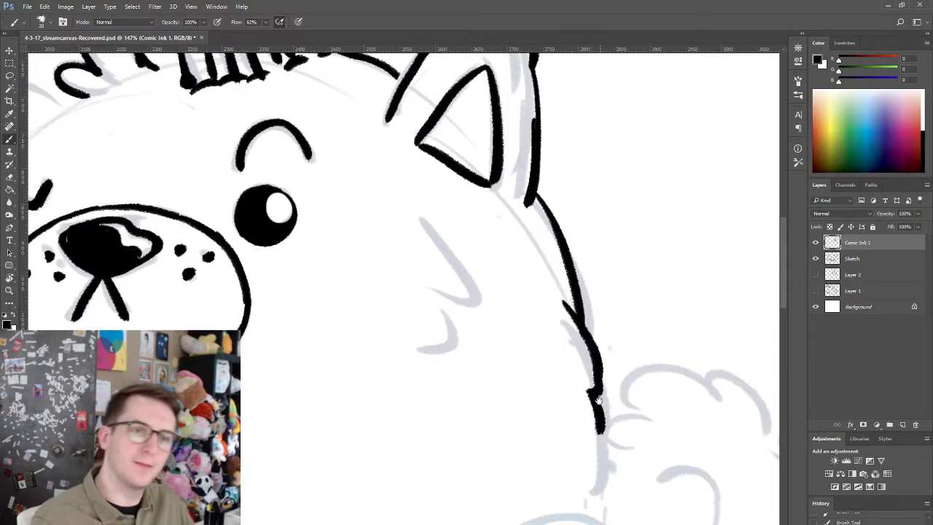
- Ink the pointed cheek fur to the right of the dog's face, redoing the strokes that are off
left_click_drag(571, 365, 532, 252)
left_click_drag(452, 262, 617, 373)
mouse_move(543, 216)
left_mouse_down()
mouse_move(594, 288)
mouse_move(566, 303)
mouse_move(564, 295)
mouse_move(593, 314)
left_mouse_up()
key("ctrl+z")
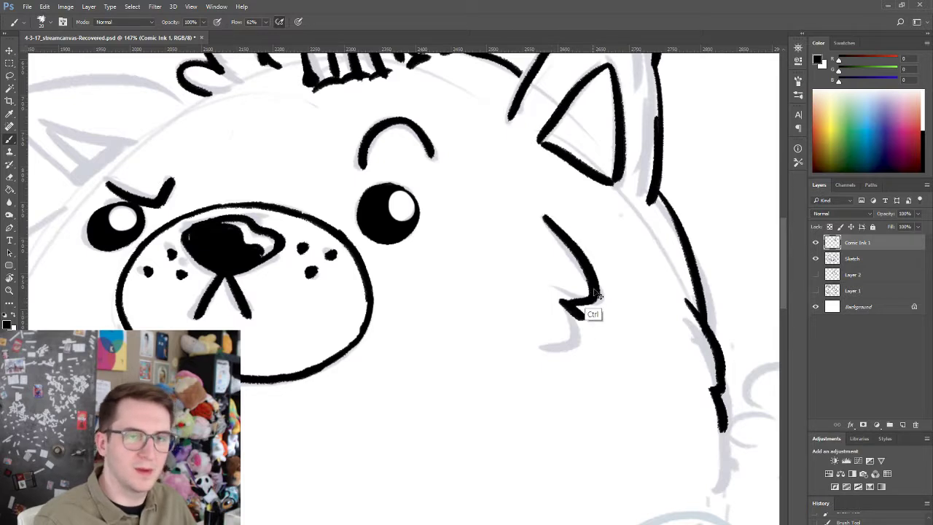
key("ctrl+z")
key("ctrl+z")
mouse_move(546, 214)
left_mouse_down()
mouse_move(595, 290)
mouse_move(574, 305)
mouse_move(602, 333)
left_mouse_up()
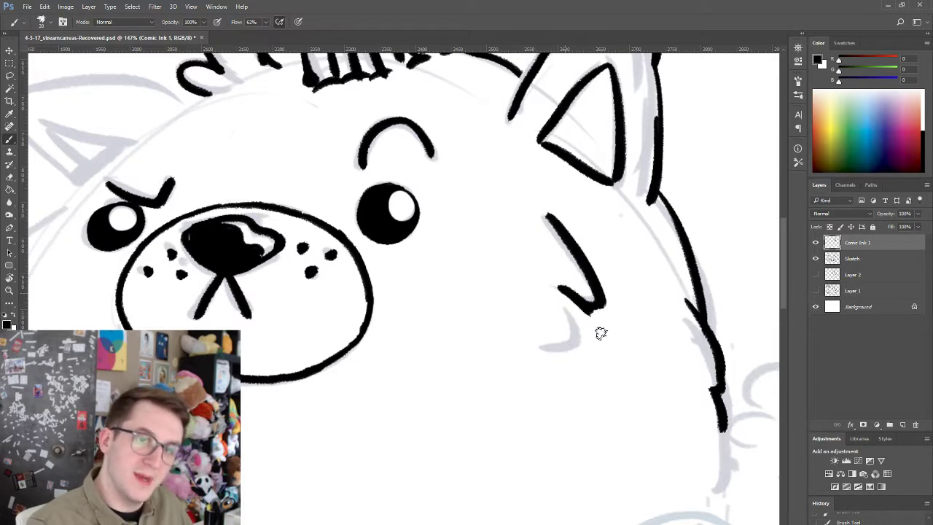
mouse_move(546, 355)
left_mouse_down()
mouse_move(601, 346)
mouse_move(558, 359)
mouse_move(558, 372)
left_mouse_up()
key("ctrl+z")
- Ink the curved left side of the dog's head and the lower edge of its left ear
left_click_drag(291, 278, 309, 279)
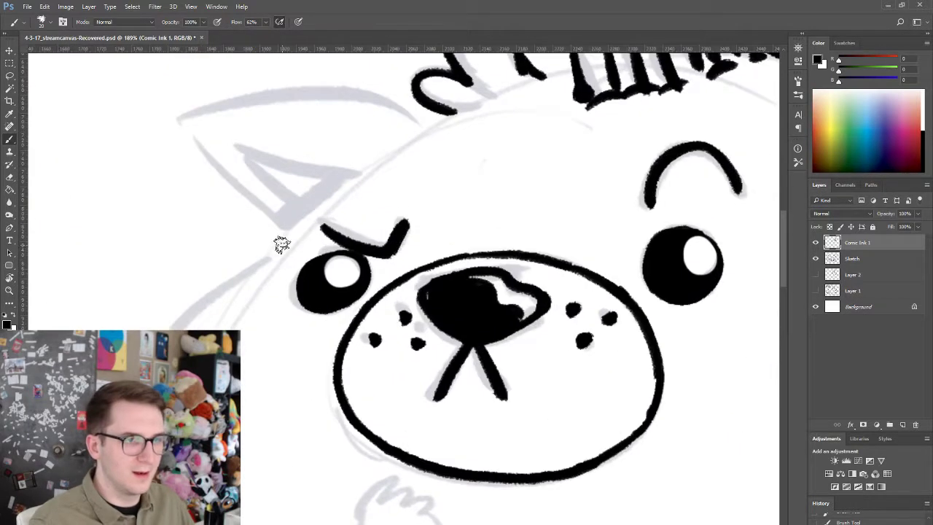
left_click_drag(282, 245, 171, 329)
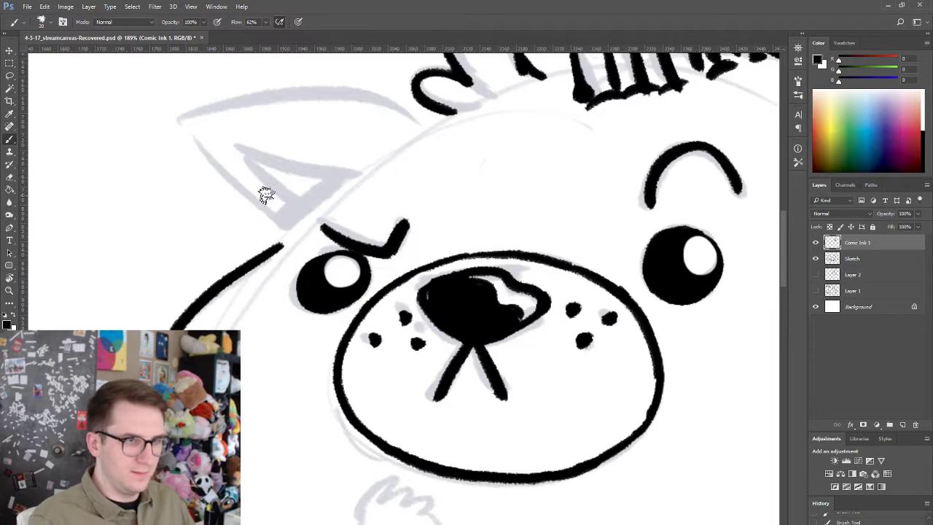
left_click_drag(262, 194, 270, 257)
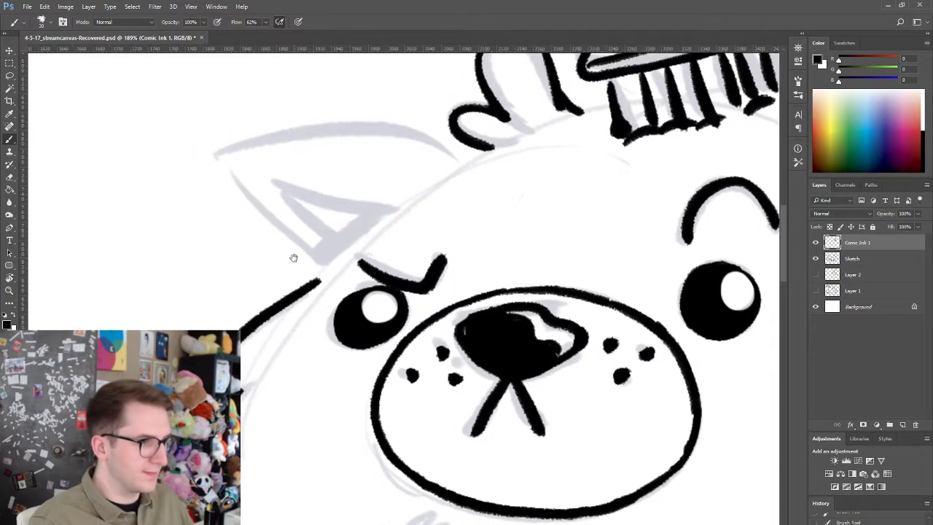
left_click_drag(216, 159, 315, 289)
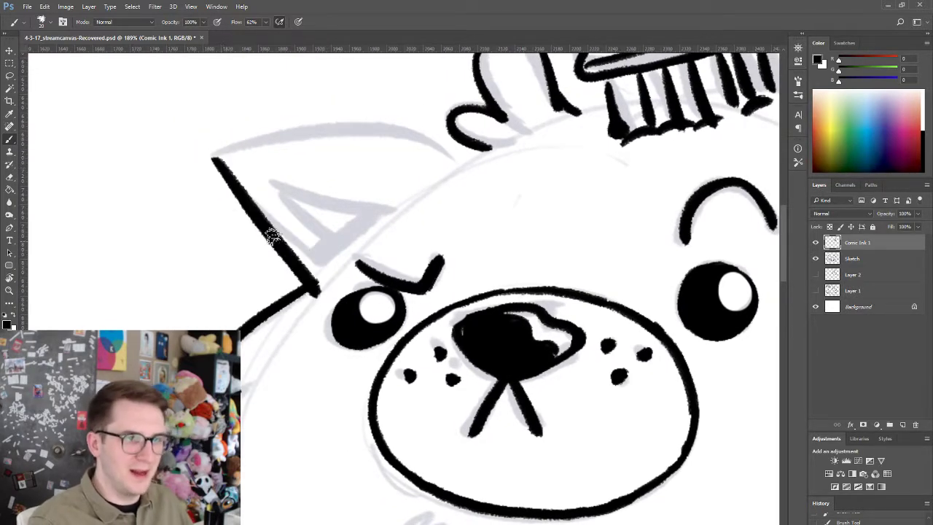
key("ctrl+z")
key("ctrl+z")
mouse_move(216, 161)
left_mouse_down()
mouse_move(299, 246)
mouse_move(312, 277)
left_mouse_up()
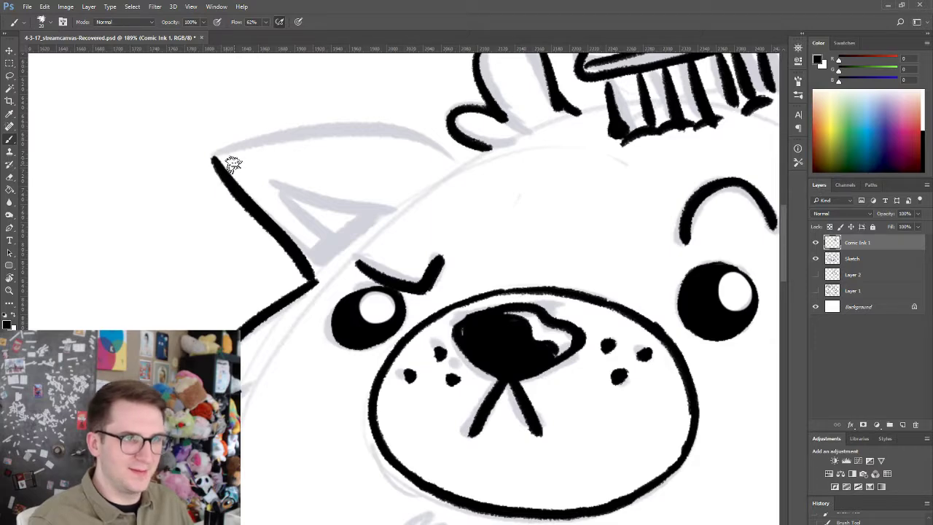
- Ink the arched upper edge of the left ear and the small triangle inside the ear
mouse_move(213, 157)
left_mouse_down()
mouse_move(333, 119)
mouse_move(444, 157)
left_mouse_up()
key("ctrl+z")
mouse_move(219, 155)
left_mouse_down()
mouse_move(444, 150)
mouse_move(466, 161)
mouse_move(485, 152)
left_mouse_up()
mouse_move(271, 191)
left_mouse_down()
mouse_move(347, 244)
mouse_move(342, 205)
mouse_move(378, 219)
mouse_move(325, 238)
mouse_move(362, 220)
left_mouse_up()
key("ctrl+alt+z")
key("ctrl+alt+z")
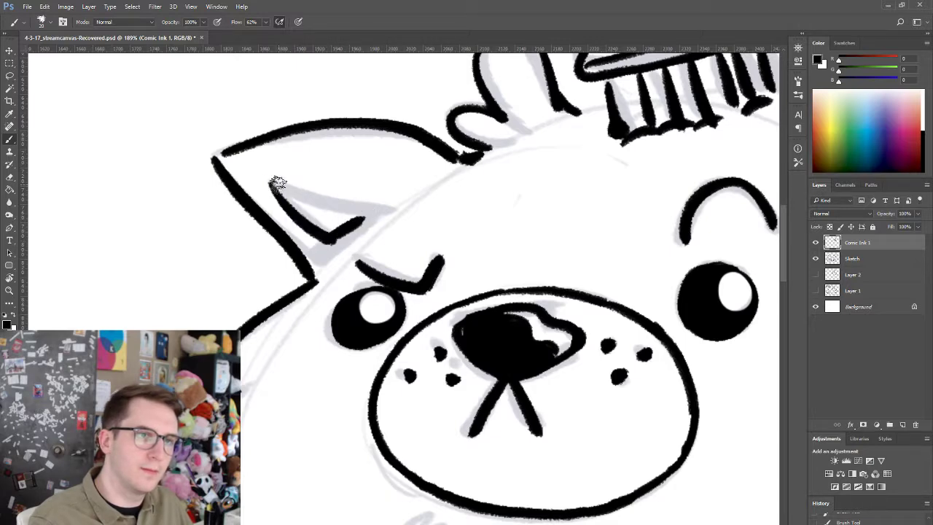
left_click_drag(277, 183, 376, 216)
scroll(463, 293, "down", 5)
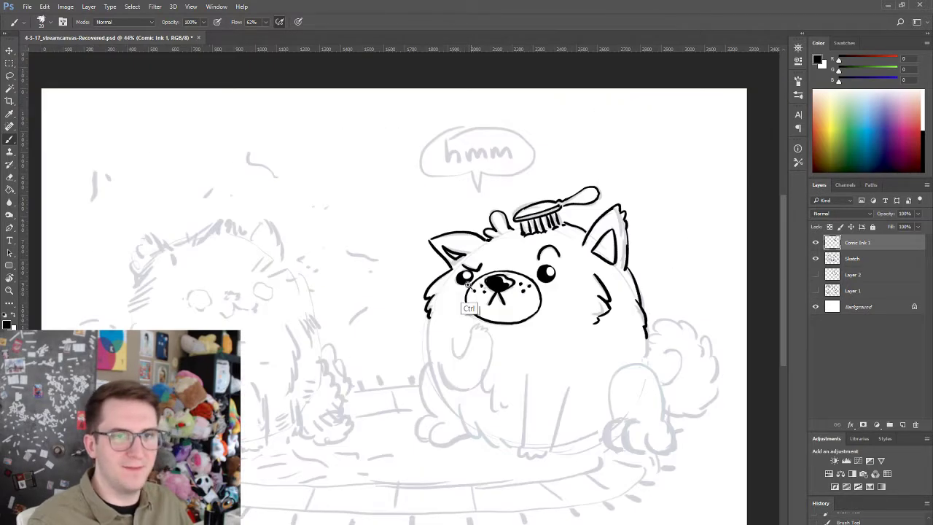
- Erase the fluffy tip of the right ear and ink it again
scroll(468, 306, "up", 4)
mouse_move(766, 154)
left_mouse_down()
mouse_move(624, 190)
mouse_move(595, 186)
mouse_move(576, 234)
left_mouse_up()
scroll(595, 186, "up", 2)
key("e")
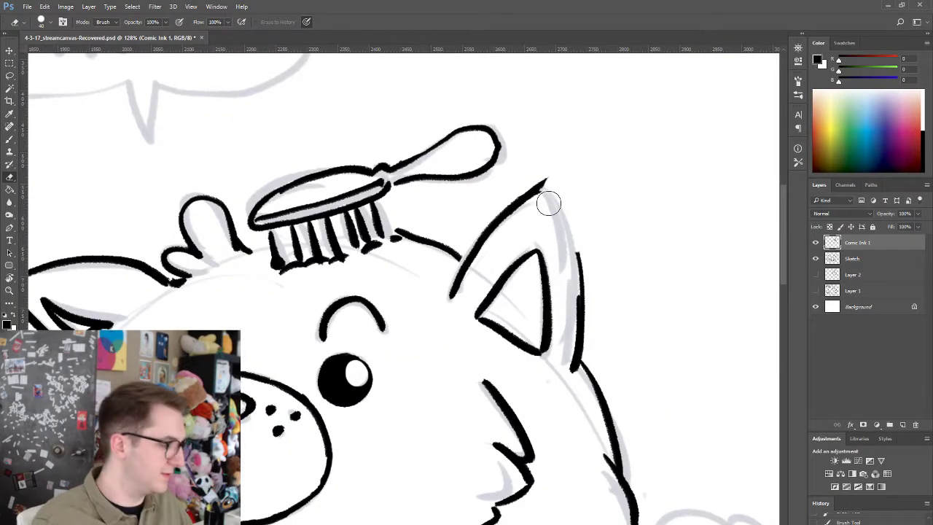
key("b")
mouse_move(543, 191)
left_mouse_down()
mouse_move(559, 201)
mouse_move(582, 254)
left_mouse_up()
- Rework the left ear's tip into a rounded point with small fur bumps along its lower edge
left_click_drag(373, 304, 619, 275)
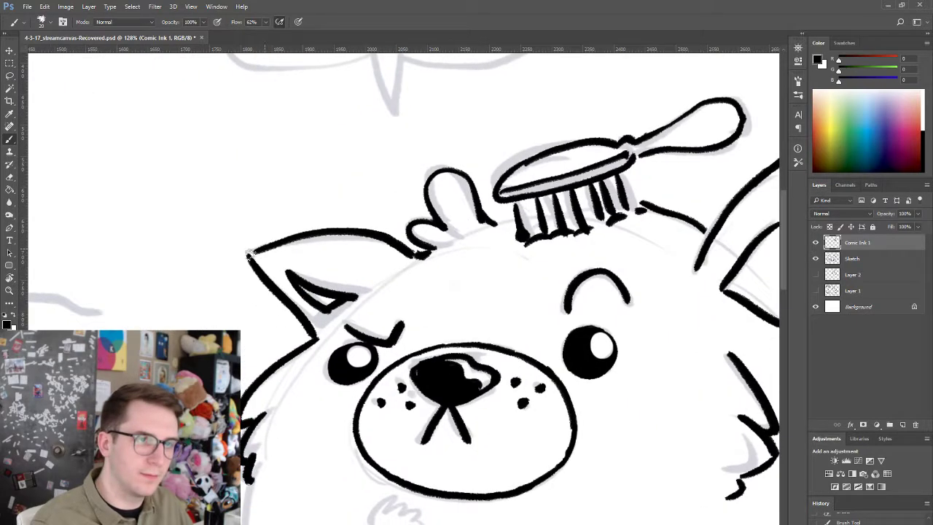
mouse_move(249, 253)
left_mouse_down()
mouse_move(248, 279)
mouse_move(285, 307)
mouse_move(257, 267)
mouse_move(288, 292)
left_mouse_up()
key("e")
key("b")
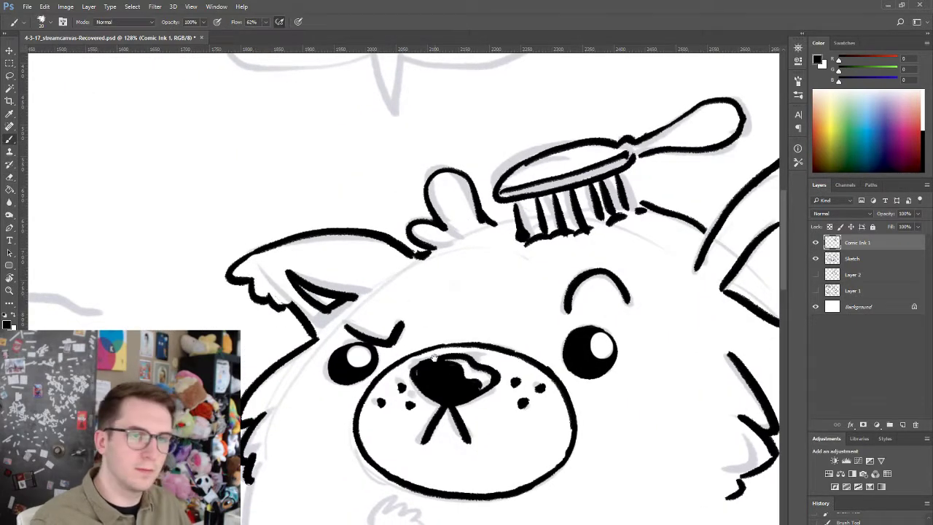
- Ink the U-shaped inner line of the dog's raised arm and the toe bumps at the top of its paw
left_click_drag(450, 495, 410, 252)
mouse_move(281, 294)
left_mouse_down()
mouse_move(319, 334)
mouse_move(334, 268)
left_mouse_up()
key("ctrl+z")
key("ctrl+z")
key("ctrl+z")
mouse_move(325, 314)
left_mouse_down()
mouse_move(334, 270)
mouse_move(352, 260)
mouse_move(351, 269)
mouse_move(357, 261)
mouse_move(369, 274)
mouse_move(353, 268)
mouse_move(393, 275)
mouse_move(390, 348)
left_mouse_up()
key("ctrl+z")
key("ctrl+alt+z")
key("ctrl+alt+z")
key("ctrl+z")
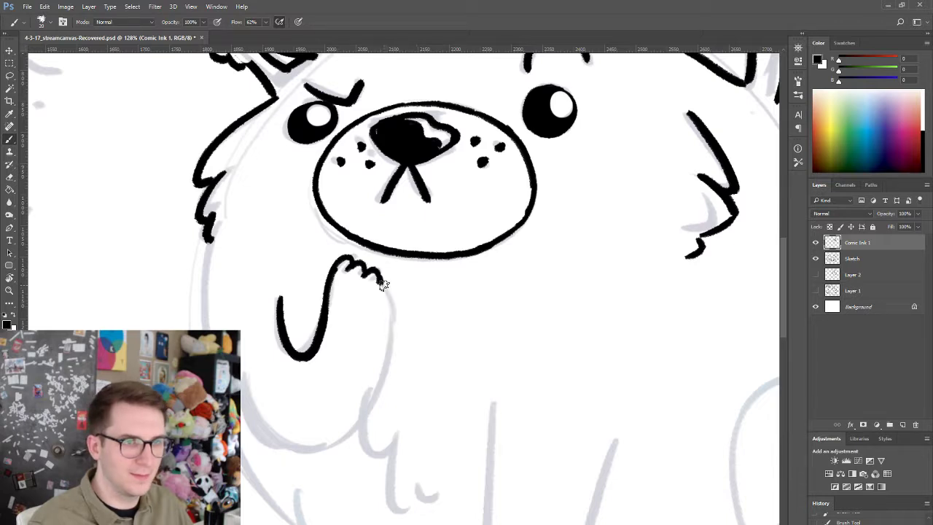
- Ink the outer edge of the raised arm from the toes around the elbow, joining the strokes into a smooth curve
left_click_drag(377, 276, 397, 357)
mouse_move(241, 377)
left_mouse_down()
mouse_move(291, 442)
mouse_move(360, 412)
mouse_move(376, 392)
left_mouse_up()
key("ctrl+z")
mouse_move(244, 375)
left_mouse_down()
mouse_move(291, 440)
mouse_move(369, 408)
mouse_move(408, 325)
mouse_move(400, 347)
left_mouse_up()
key("e")
key("b")
key("ctrl+z")
mouse_move(393, 301)
left_mouse_down()
mouse_move(396, 369)
mouse_move(398, 349)
left_mouse_up()
key("ctrl+z")
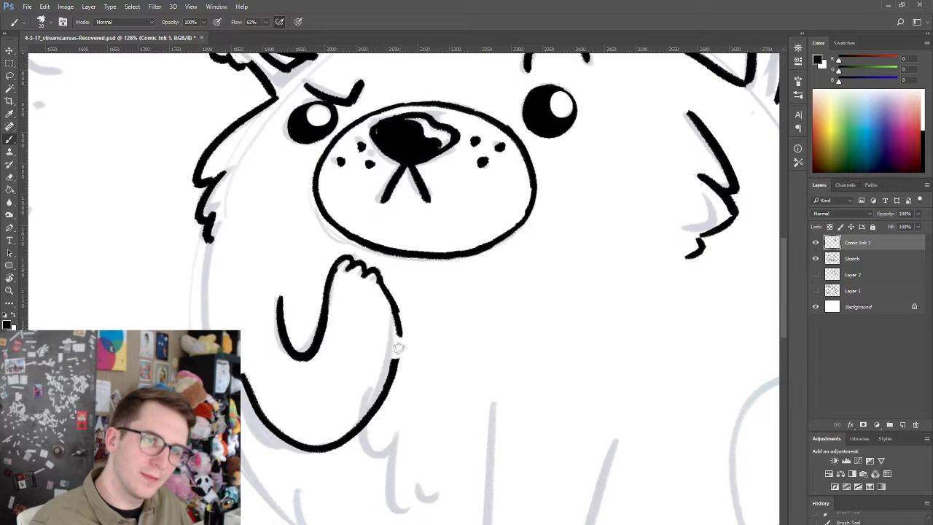
key("ctrl+z")
left_click_drag(391, 300, 394, 361)
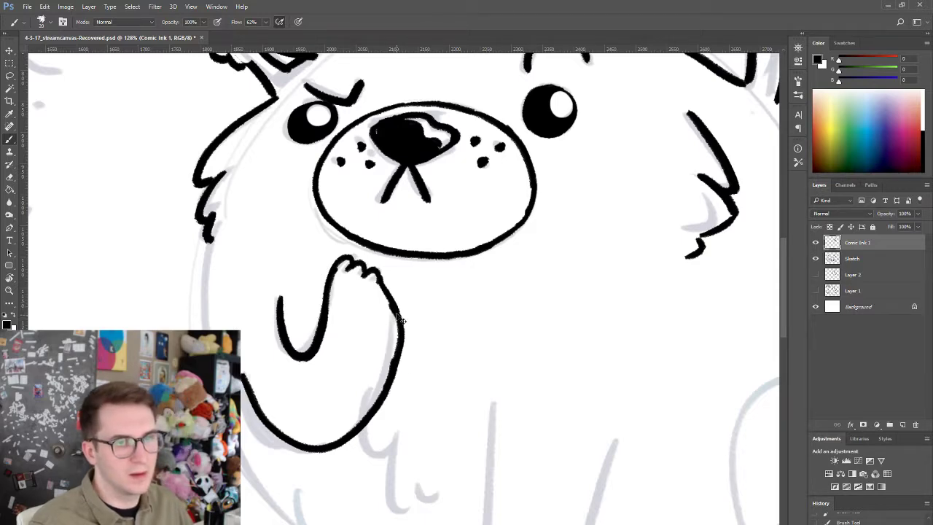
key("ctrl+z")
left_click_drag(391, 296, 398, 338)
- Ink the ragged chest fur descending from the underside of the raised arm
left_click_drag(444, 373, 452, 236)
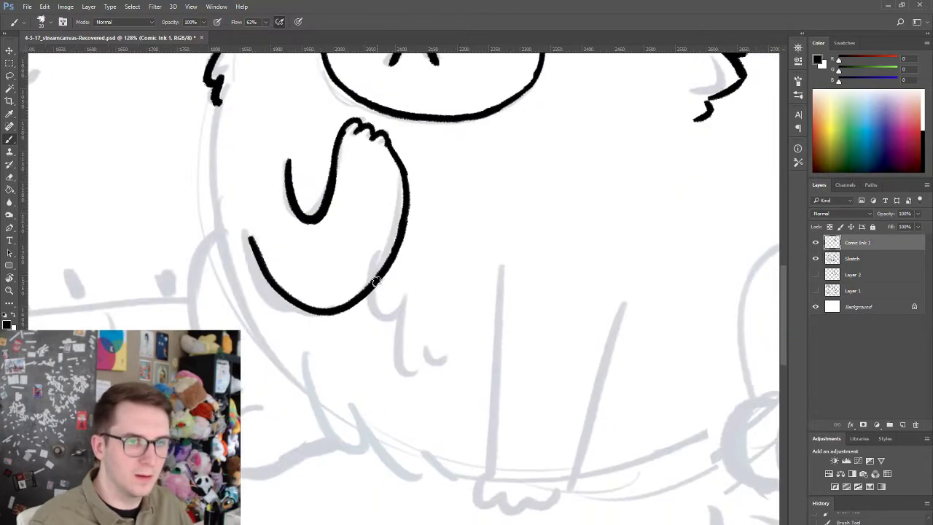
mouse_move(373, 289)
left_mouse_down()
mouse_move(397, 309)
mouse_move(413, 353)
left_mouse_up()
key("ctrl+z")
key("ctrl+z")
mouse_move(372, 290)
left_mouse_down()
mouse_move(400, 316)
mouse_move(424, 376)
mouse_move(440, 374)
left_mouse_up()
- Ink a tapered line down the dog's left side, starting below the cheek fur
left_click_drag(511, 302, 480, 363)
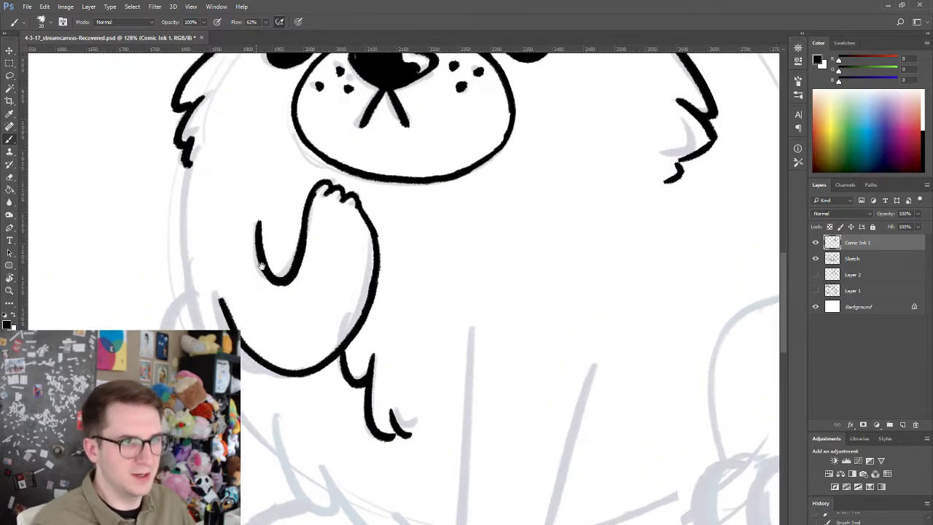
left_click_drag(233, 273, 377, 290)
mouse_move(330, 181)
left_mouse_down()
mouse_move(316, 252)
mouse_move(333, 260)
left_mouse_up()
key("ctrl+z")
key("ctrl+z")
left_click_drag(329, 193, 323, 271)
key("ctrl+z")
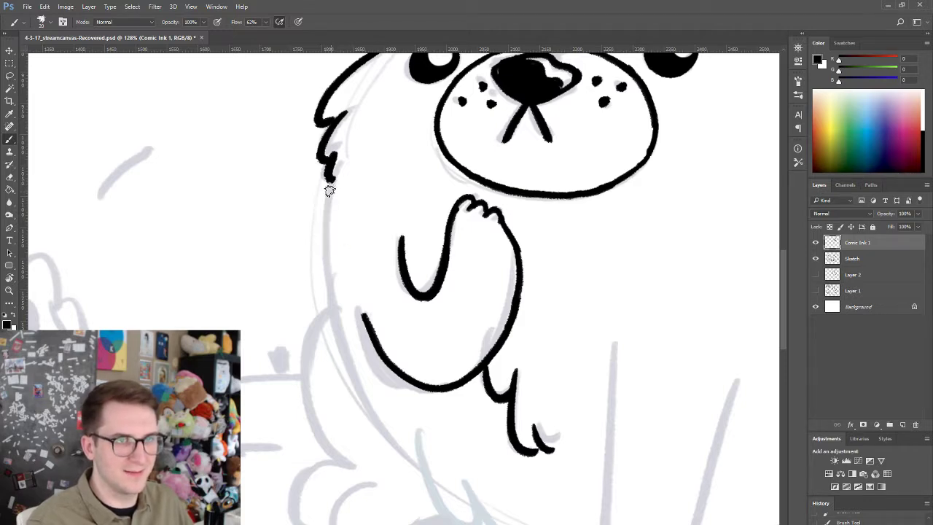
left_click_drag(327, 183, 316, 259)
- Continue the left body contour with an overlapping curved stroke down to the top of the hind leg
left_click_drag(329, 231, 335, 295)
key("ctrl+z")
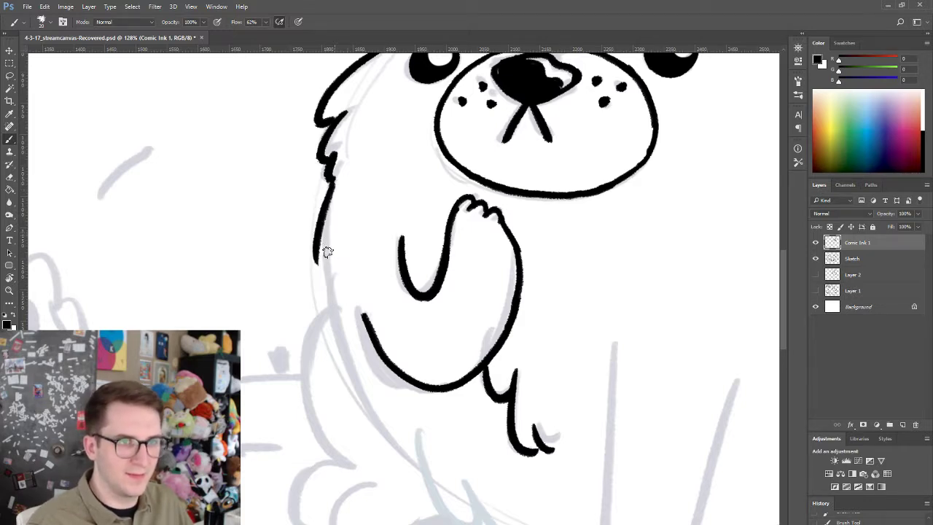
left_click_drag(329, 238, 338, 316)
key("ctrl+z")
left_click_drag(325, 253, 336, 318)
scroll(384, 357, "down", 3)
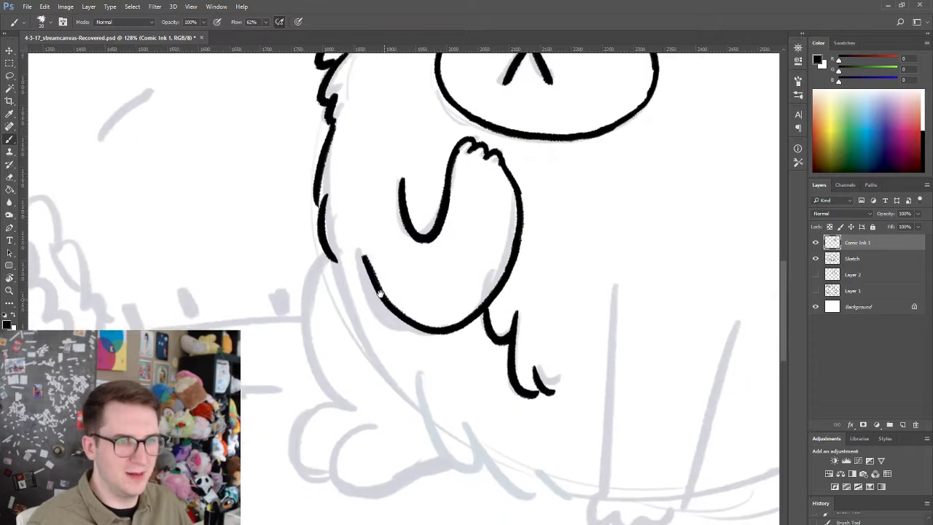
- Ink the lower left body curve beside the hind leg and two pointed fur tufts along the belly
left_click_drag(332, 254, 394, 373)
key("ctrl+z")
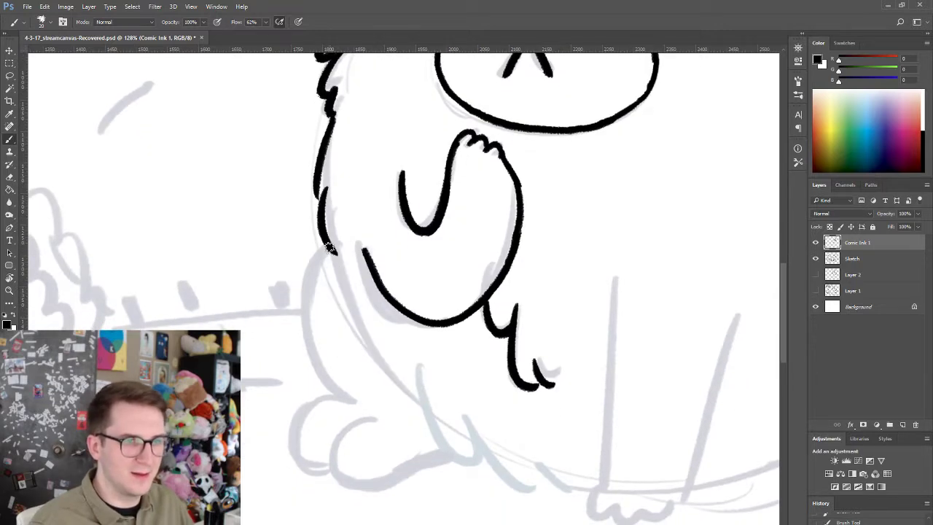
mouse_move(329, 246)
left_mouse_down()
mouse_move(379, 353)
mouse_move(495, 467)
left_mouse_up()
key("ctrl+z")
left_click_drag(416, 370, 498, 472)
key("ctrl+z")
mouse_move(430, 376)
left_mouse_down()
mouse_move(492, 465)
mouse_move(480, 459)
left_mouse_up()
key("ctrl+z")
left_click_drag(469, 425, 530, 485)
- Ink the left hind leg's outer edge and its rounded foot, redoing strokes that are off
mouse_move(322, 247)
left_mouse_down()
mouse_move(310, 337)
mouse_move(343, 400)
left_mouse_up()
key("ctrl+z")
mouse_move(322, 246)
left_mouse_down()
mouse_move(306, 328)
mouse_move(347, 399)
mouse_move(310, 403)
mouse_move(296, 444)
mouse_move(323, 465)
left_mouse_up()
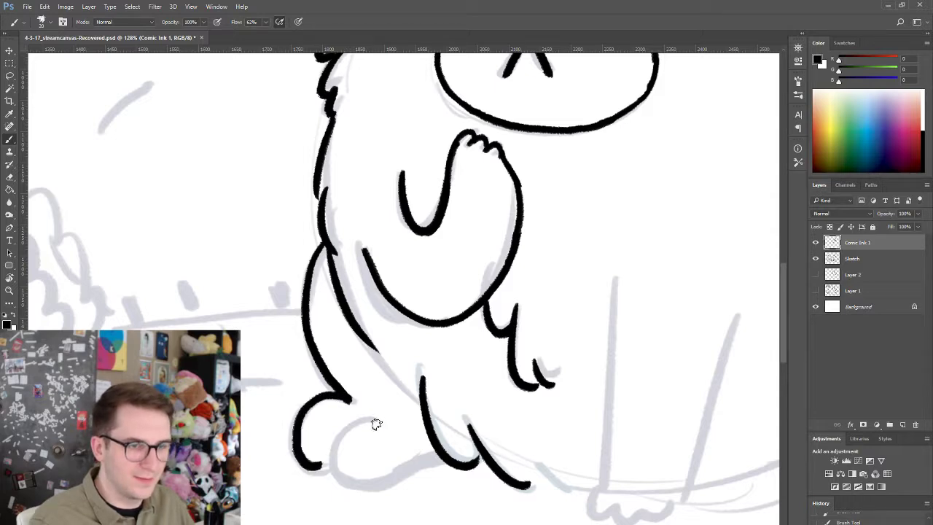
mouse_move(375, 423)
left_mouse_down()
mouse_move(339, 455)
mouse_move(342, 478)
mouse_move(343, 432)
mouse_move(330, 465)
mouse_move(358, 486)
mouse_move(436, 459)
left_mouse_up()
key("ctrl+z")
- Ink a small chest fur tuft, the left edge of the front leg, and the scalloped toes of its paw
left_click_drag(581, 314, 422, 269)
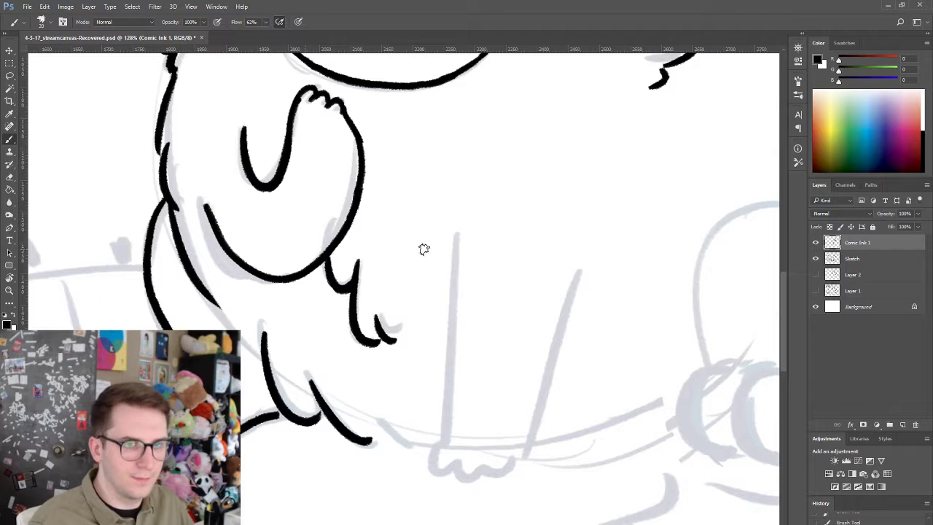
mouse_move(416, 223)
left_mouse_down()
mouse_move(436, 247)
mouse_move(456, 232)
mouse_move(442, 448)
mouse_move(462, 466)
mouse_move(498, 460)
mouse_move(497, 473)
mouse_move(515, 479)
mouse_move(529, 454)
mouse_move(563, 302)
left_mouse_up()
key("ctrl+z")
key("ctrl+z")
key("ctrl+z")
key("ctrl+z")
key("ctrl+z")
key("ctrl+z")
key("ctrl+z")
left_click_drag(541, 412, 560, 325)
key("ctrl+z")
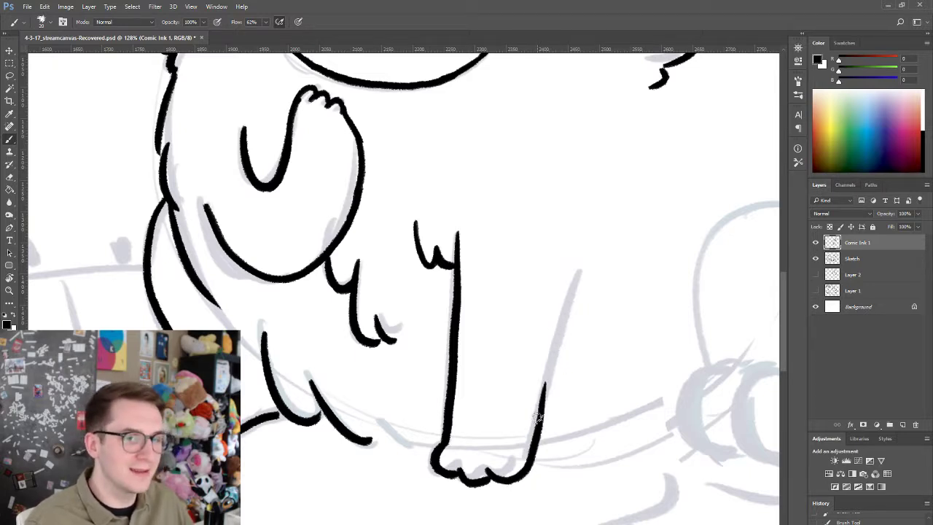
- Ink the front leg's right edge up from the paw and the belly line to the left of the leg
left_click_drag(541, 411, 570, 293)
key("ctrl+z")
mouse_move(543, 408)
left_mouse_down()
mouse_move(574, 274)
mouse_move(544, 419)
left_mouse_up()
key("ctrl+z")
key("ctrl+z")
left_click_drag(613, 297, 572, 359)
mouse_move(426, 411)
left_mouse_down()
mouse_move(383, 398)
mouse_move(426, 412)
left_mouse_up()
key("ctrl+z")
key("ctrl+z")
- Ink the belly line from the dog's front paw up toward the right hind leg, redoing strokes that are off
left_click_drag(522, 406, 559, 388)
key("ctrl+z")
mouse_move(500, 412)
left_mouse_down()
mouse_move(583, 377)
mouse_move(552, 392)
mouse_move(568, 385)
left_mouse_up()
key("ctrl+z")
key("ctrl+z")
left_click_drag(503, 406, 579, 382)
key("ctrl+z")
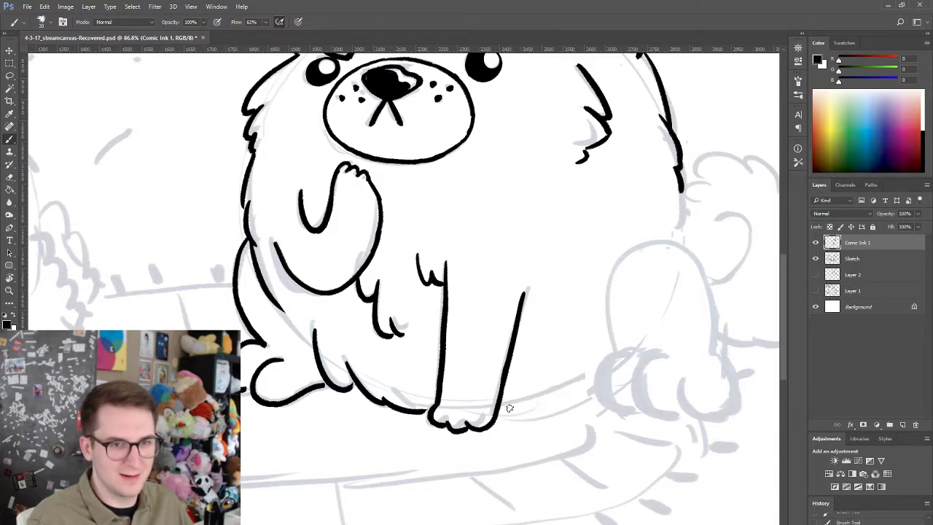
mouse_move(503, 408)
left_mouse_down()
mouse_move(587, 376)
mouse_move(474, 408)
left_mouse_up()
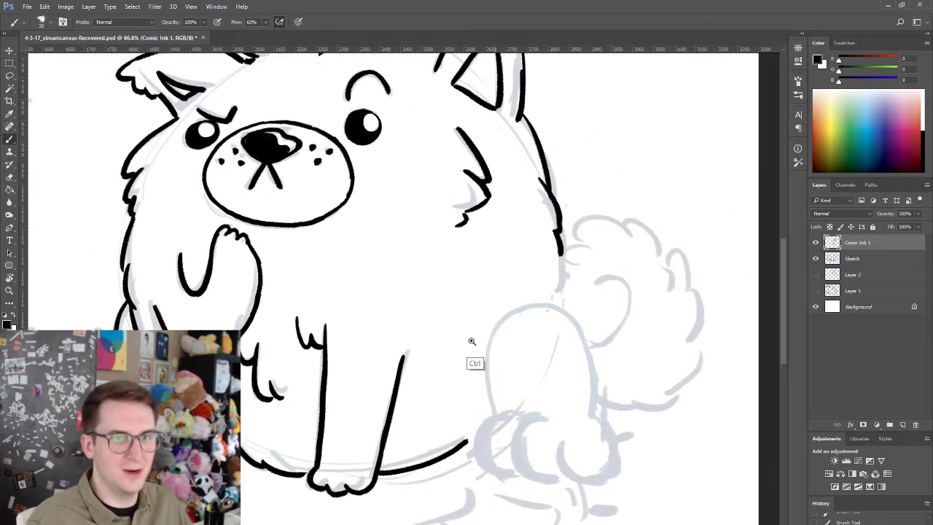
- Ink the left edge of the dog's right hind leg and the rounded first toe of its paw
mouse_move(471, 341)
left_mouse_down()
mouse_move(486, 374)
mouse_move(455, 359)
mouse_move(492, 379)
left_mouse_up()
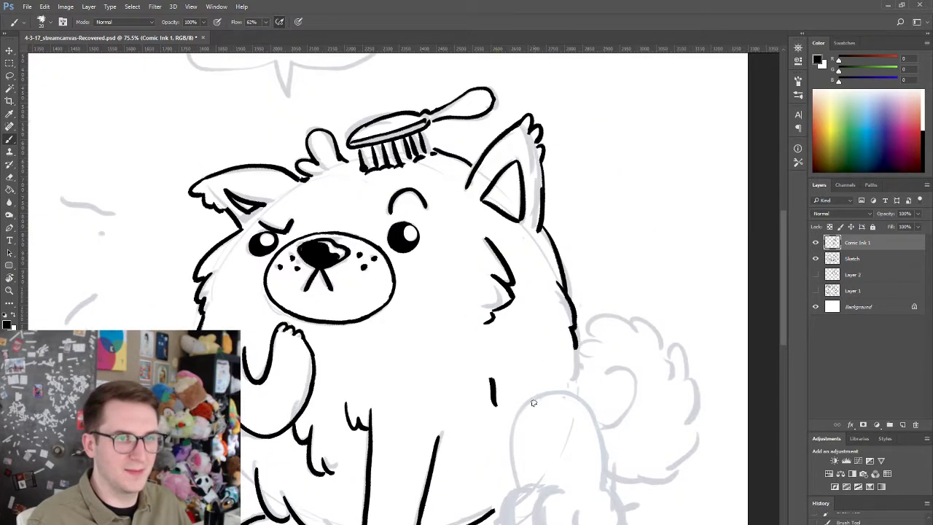
key("ctrl+z")
left_click_drag(535, 410, 567, 398)
mouse_move(541, 360)
left_mouse_down()
mouse_move(463, 257)
mouse_move(443, 291)
mouse_move(431, 451)
mouse_move(431, 321)
mouse_move(391, 366)
mouse_move(433, 431)
left_mouse_up()
key("ctrl+z")
mouse_move(441, 328)
left_mouse_down()
mouse_move(385, 372)
mouse_move(452, 417)
left_mouse_up()
mouse_move(503, 337)
left_mouse_down()
mouse_move(463, 356)
mouse_move(520, 393)
left_mouse_up()
key("ctrl+z")
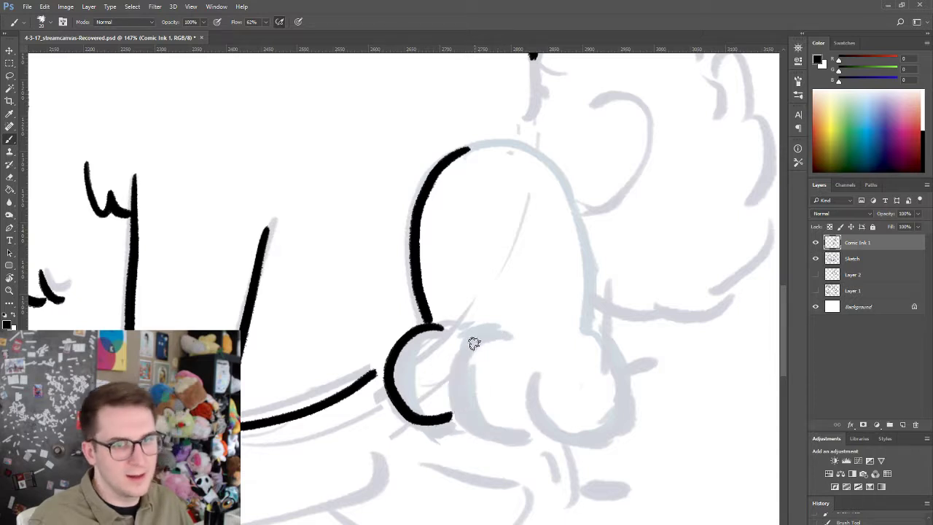
- Ink the middle toe of the right hind paw with a short knuckle mark above it
mouse_move(473, 344)
left_mouse_down()
mouse_move(461, 416)
mouse_move(538, 413)
left_mouse_up()
left_click_drag(483, 335, 511, 332)
key("ctrl+z")
- Ink the right hind paw's outer toe and the hind leg's right edge, redoing strokes that are off
left_click_drag(540, 386, 595, 417)
key("ctrl+z")
left_click_drag(539, 388, 627, 398)
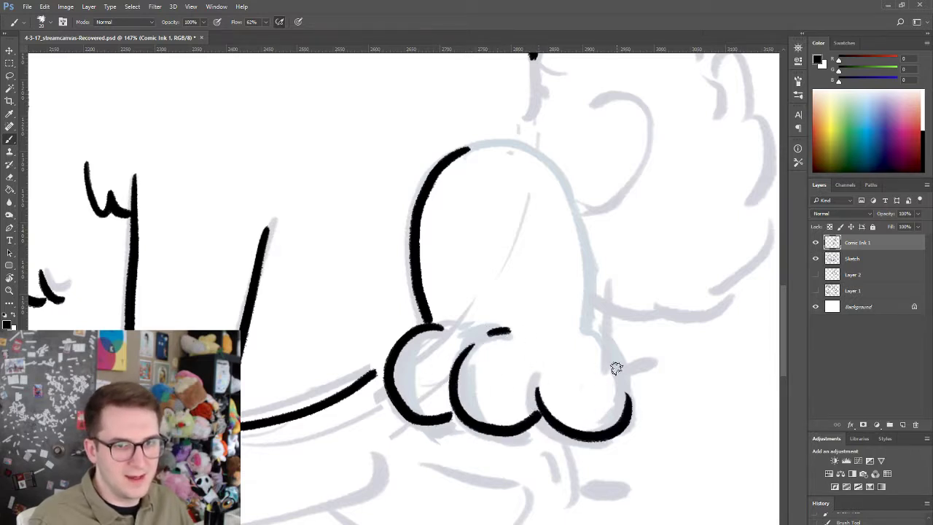
key("ctrl+z")
left_click_drag(537, 397, 620, 395)
left_click_drag(592, 337, 618, 404)
key("ctrl+z")
key("ctrl+z")
key("ctrl+z")
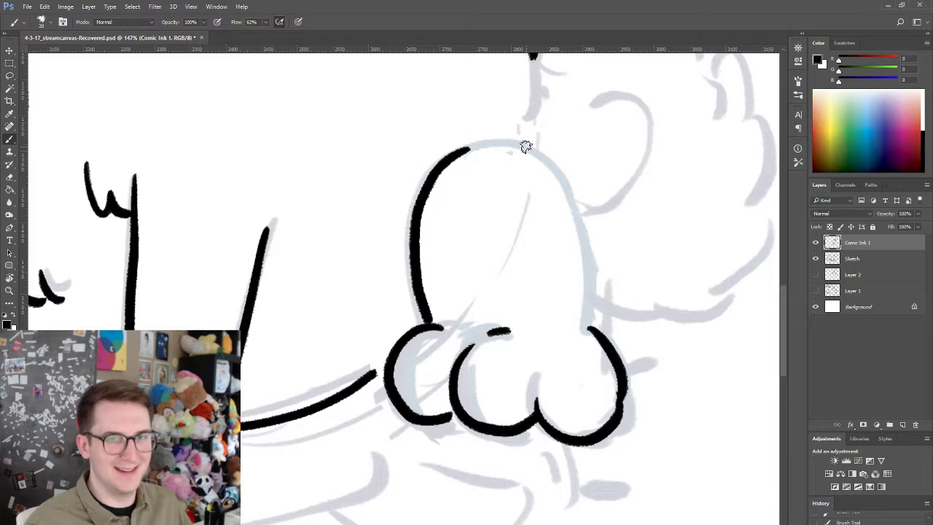
mouse_move(524, 146)
left_mouse_down()
mouse_move(576, 244)
mouse_move(587, 245)
mouse_move(592, 322)
left_mouse_up()
key("ctrl+z")
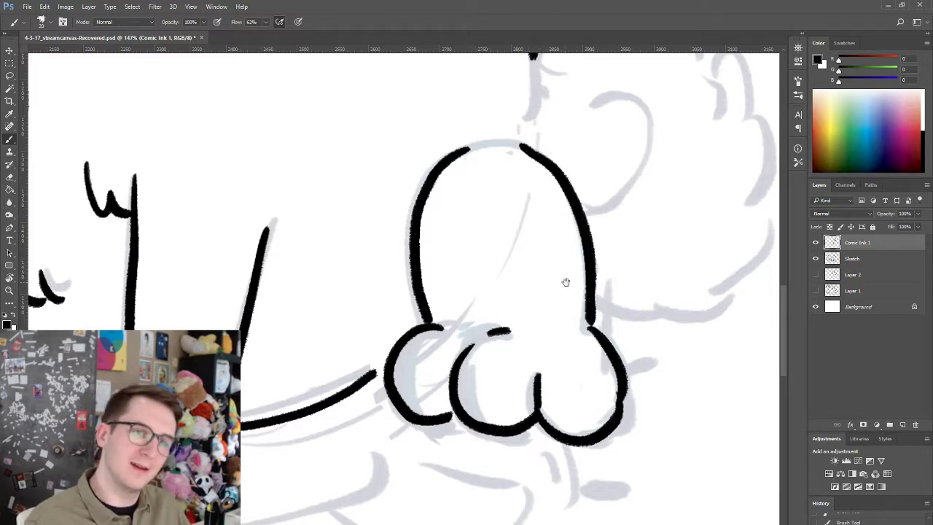
- Extend the dog's right body outline down to the top of the hind leg, redoing it until it follows the sketch
left_click_drag(547, 217, 540, 339)
left_click_drag(525, 179, 531, 252)
key("ctrl+z")
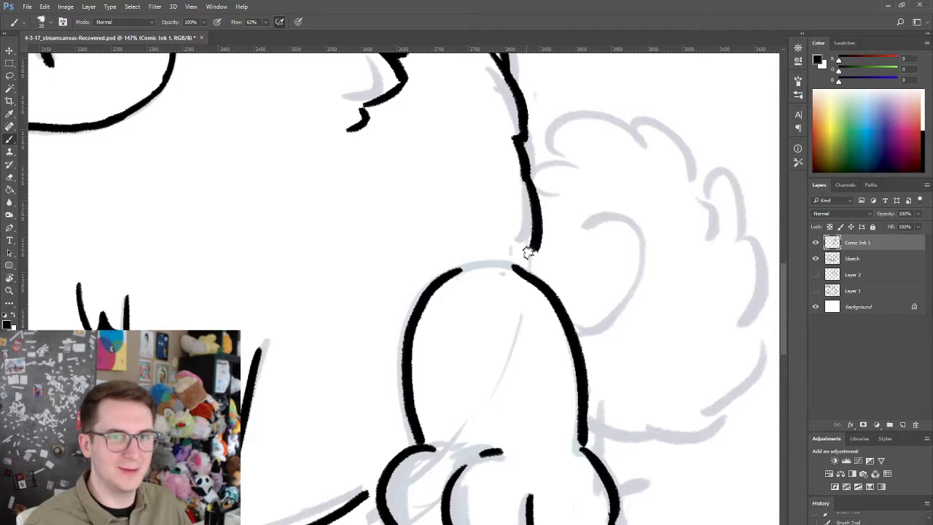
key("ctrl+z")
left_click_drag(526, 178, 535, 246)
key("ctrl+z")
key("ctrl+z")
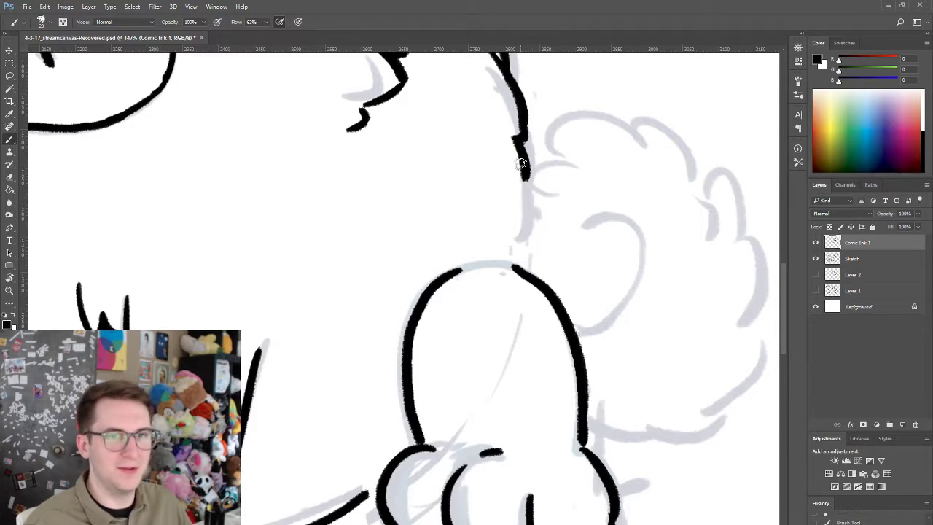
left_click_drag(526, 179, 535, 244)
key("ctrl+z")
left_click_drag(525, 179, 524, 270)
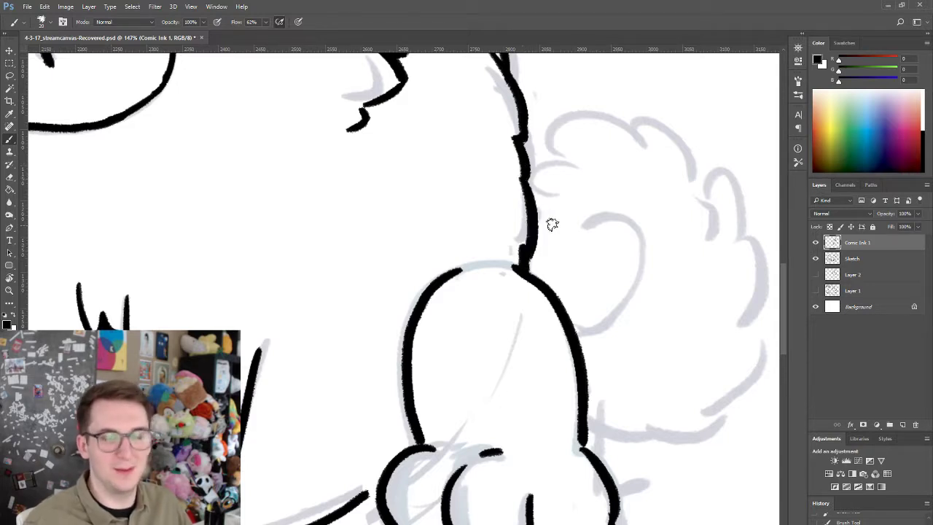
- Ink the scalloped upper and outer edge of the dog's fluffy tail
left_click_drag(565, 224, 545, 271)
mouse_move(511, 217)
left_mouse_down()
mouse_move(551, 212)
mouse_move(544, 216)
mouse_move(546, 163)
mouse_move(662, 224)
mouse_move(711, 336)
mouse_move(693, 392)
left_mouse_up()
key("ctrl+z")
key("ctrl+z")
mouse_move(690, 345)
left_mouse_down()
mouse_move(705, 405)
mouse_move(623, 471)
left_mouse_up()
key("ctrl+z")
- Ink the tail's lower edge from the hind leg out to the tip, replacing the strokes that are off
mouse_move(688, 449)
left_mouse_down()
mouse_move(635, 497)
mouse_move(584, 477)
mouse_move(627, 492)
left_mouse_up()
key("ctrl+alt+z")
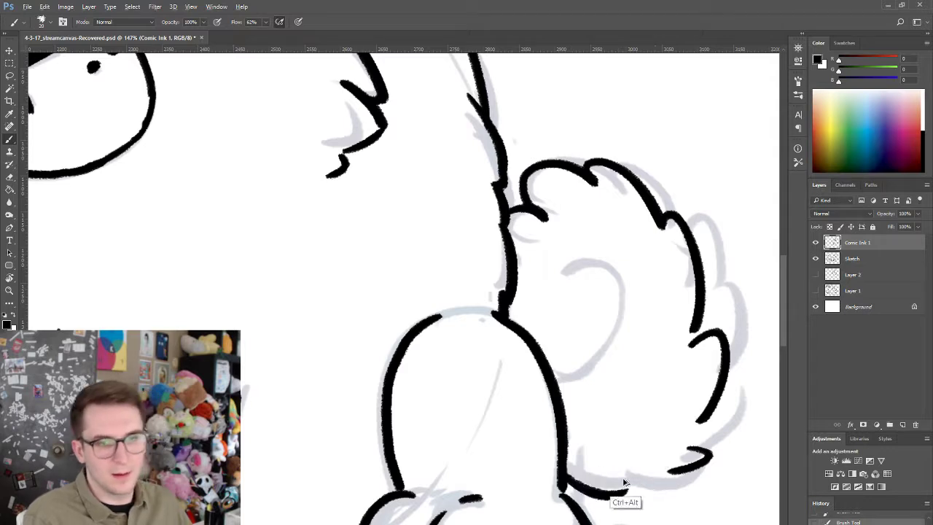
key("ctrl+alt+z")
key("ctrl+alt+z")
mouse_move(568, 478)
left_mouse_down()
mouse_move(662, 490)
mouse_move(713, 436)
left_mouse_up()
key("ctrl+alt+z")
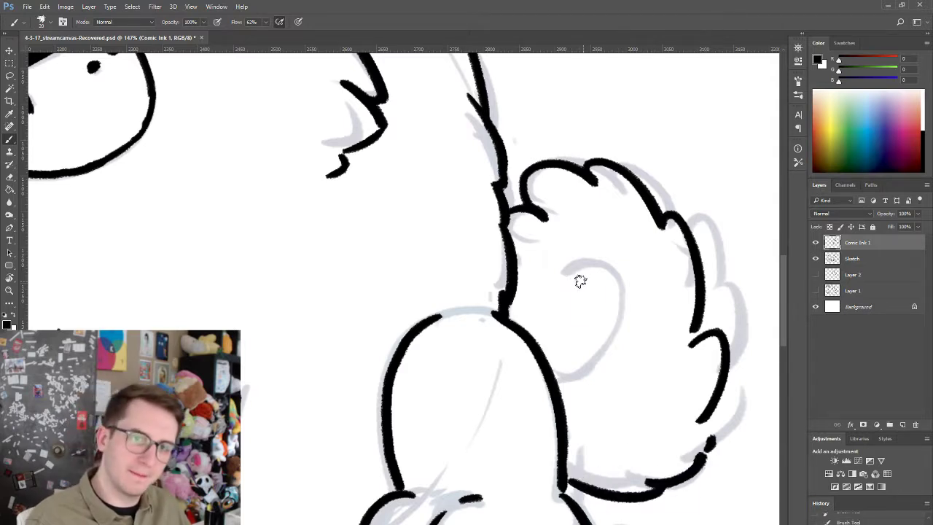
- Ink the curled spiral line inside the dog's tail
mouse_move(580, 281)
left_mouse_down()
mouse_move(619, 294)
mouse_move(559, 340)
left_mouse_up()
key("ctrl+z")
left_click_drag(571, 283, 556, 378)
mouse_move(618, 341)
left_mouse_down()
mouse_move(452, 357)
mouse_move(504, 355)
mouse_move(496, 352)
left_mouse_up()
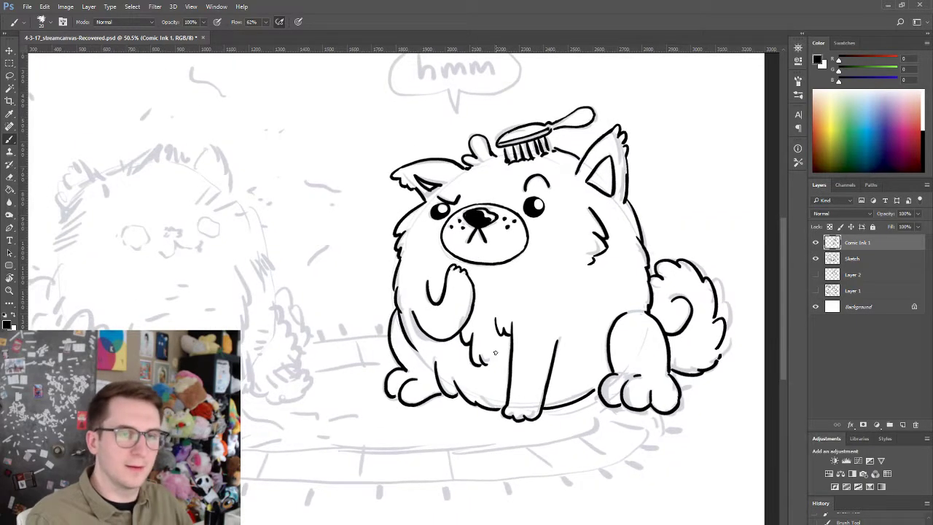
- Erase the small chest fur tuft beside the top of the dog's front leg
scroll(502, 312, "up", 2)
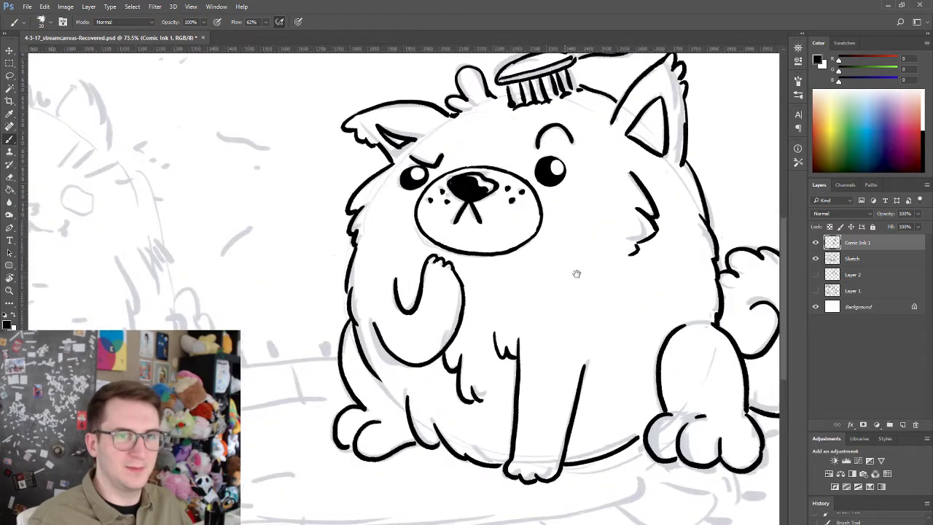
scroll(397, 334, "up", 1)
scroll(430, 339, "up", 2)
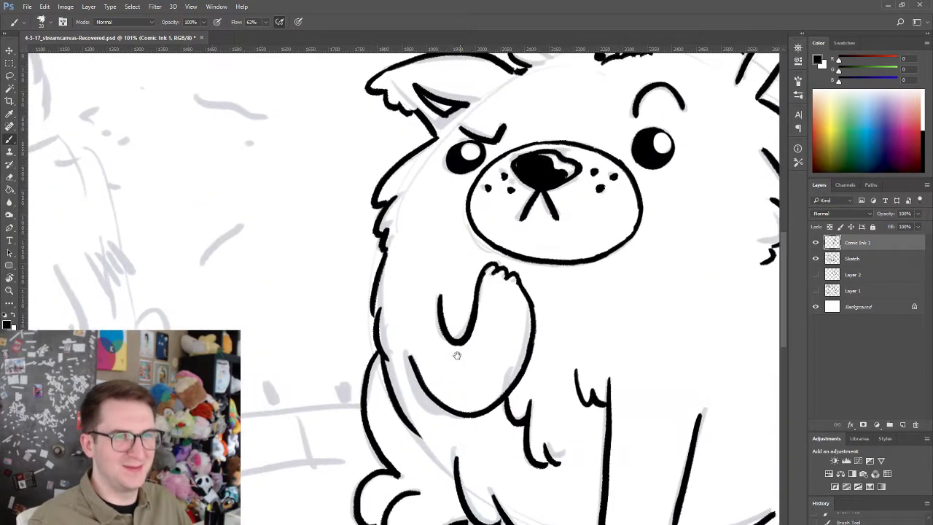
scroll(458, 355, "down", 3)
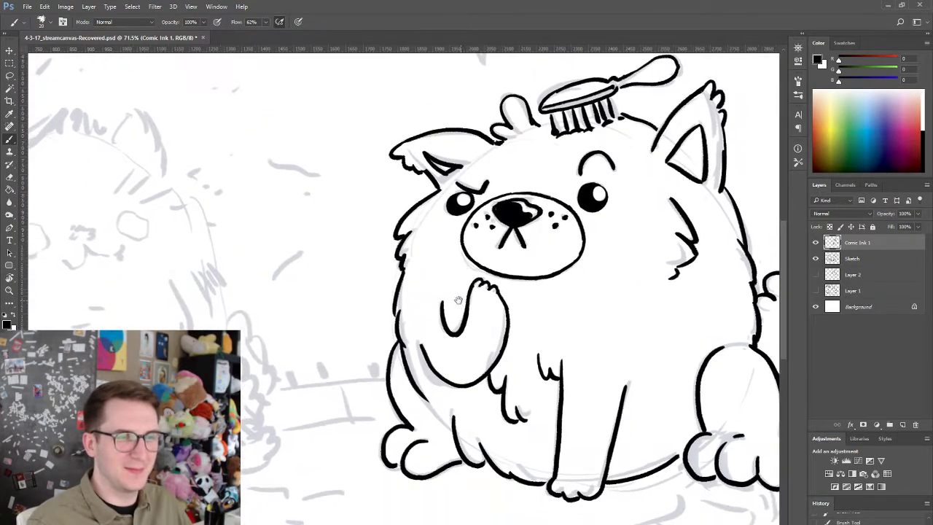
scroll(457, 300, "down", 2)
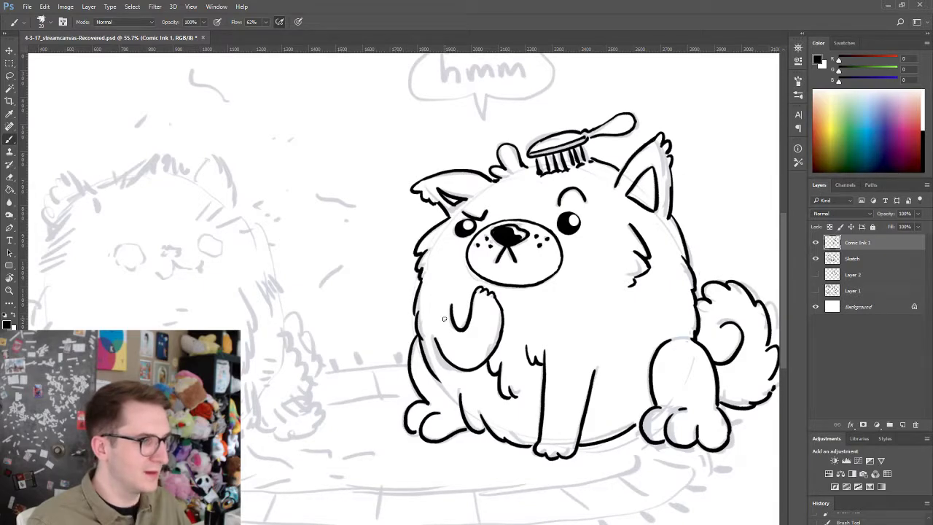
scroll(525, 340, "down", 1)
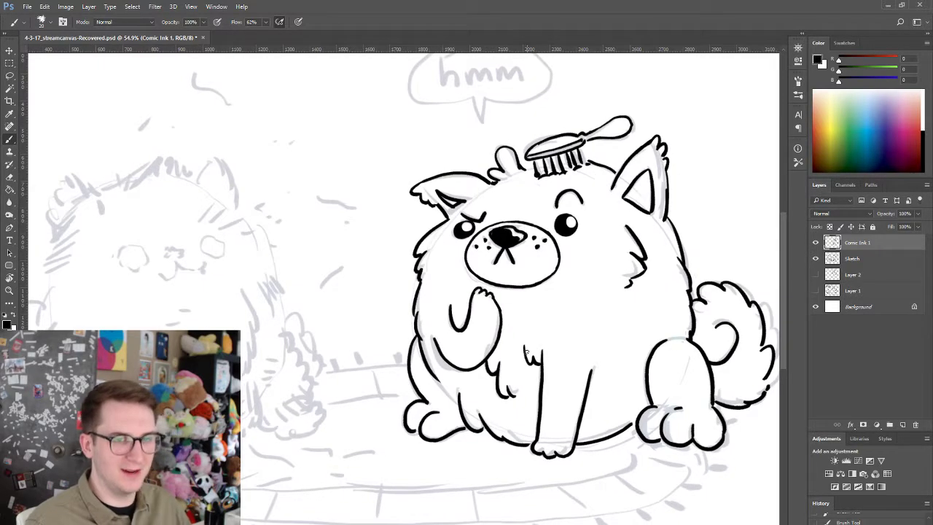
scroll(526, 355, "up", 2)
key("e")
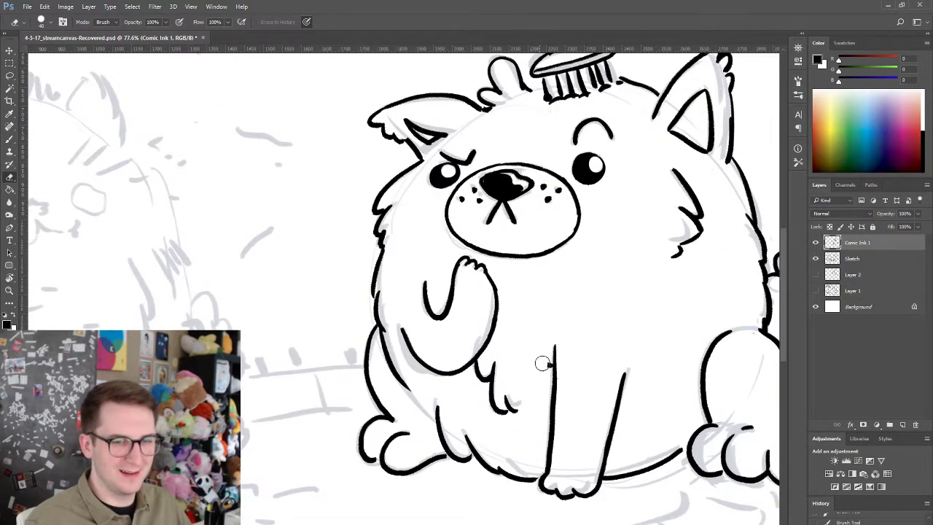
scroll(552, 370, "down", 4)
scroll(571, 342, "up", 1)
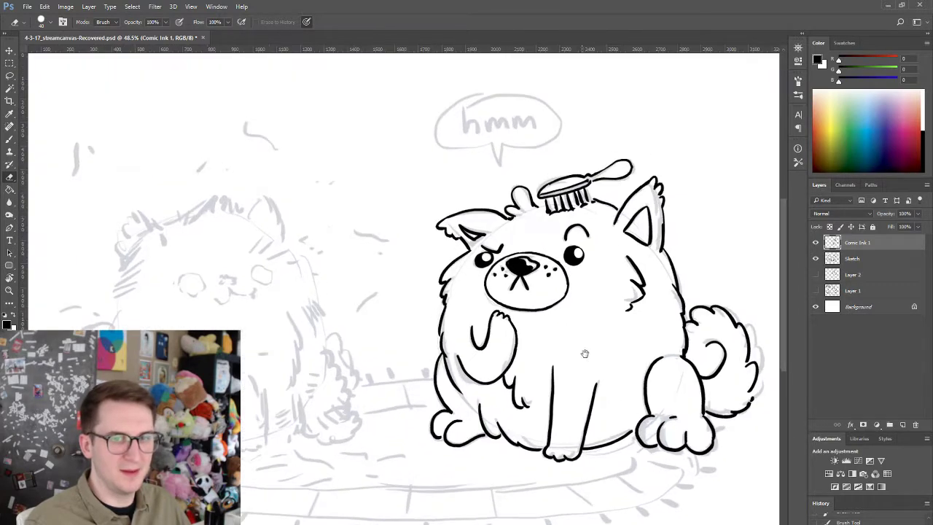
- Ink short fur strokes with the brush down the left side of the shaggy animal's head and body
mouse_move(581, 359)
left_mouse_down()
mouse_move(557, 308)
mouse_move(566, 279)
left_mouse_up()
left_click_drag(413, 379, 467, 378)
mouse_move(295, 325)
left_mouse_down()
mouse_move(373, 317)
mouse_move(450, 370)
left_mouse_up()
key("b")
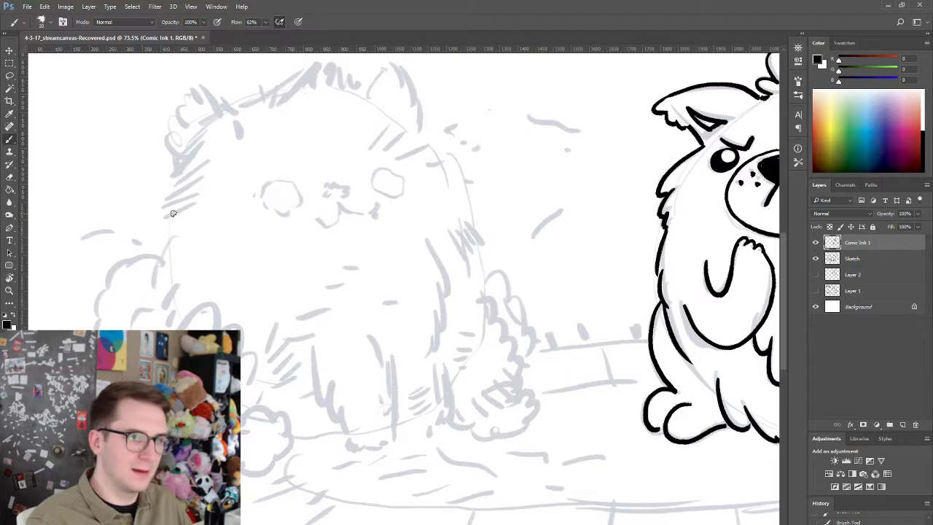
left_click_drag(173, 213, 162, 232)
left_click_drag(170, 228, 172, 265)
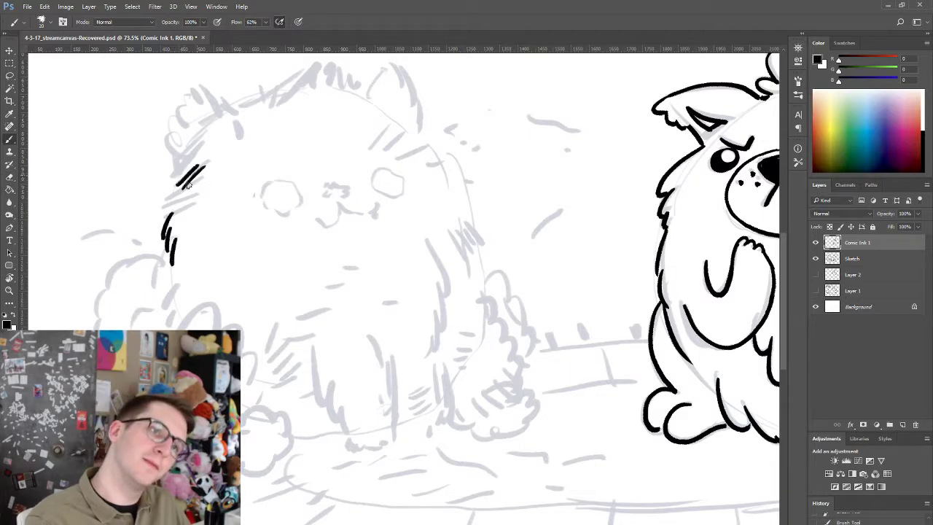
left_click_drag(160, 208, 173, 204)
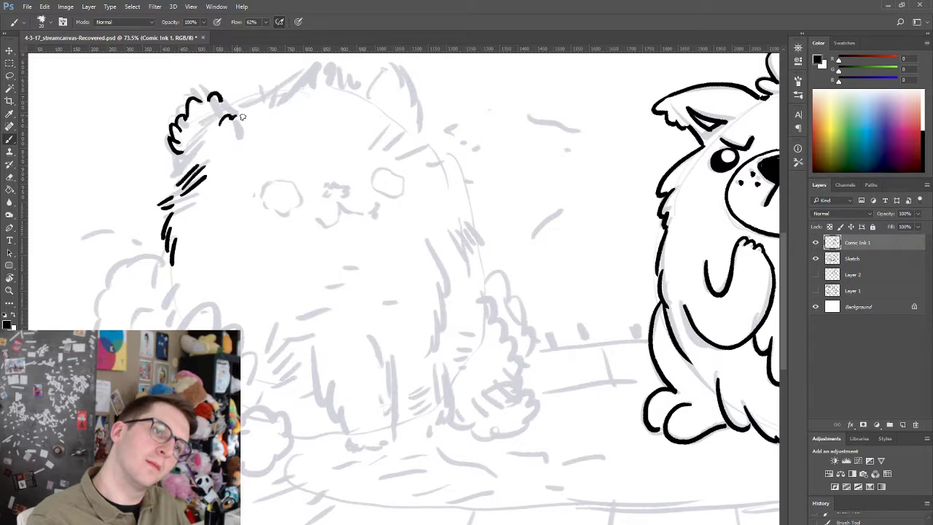
- Ink the fur beside the shaggy animal's left ear, the tufts on top of its head, and the start of its right ear
left_click_drag(238, 136, 239, 146)
left_click_drag(264, 107, 305, 73)
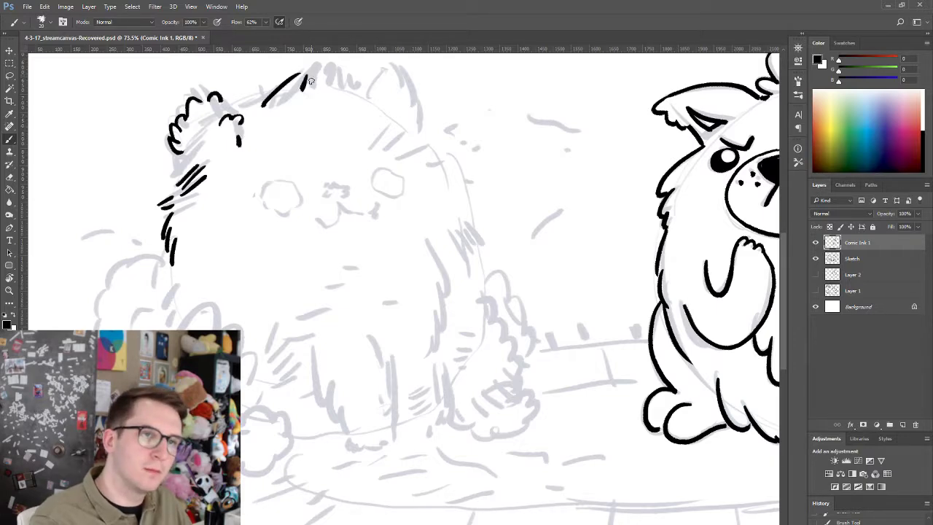
left_click_drag(371, 95, 380, 78)
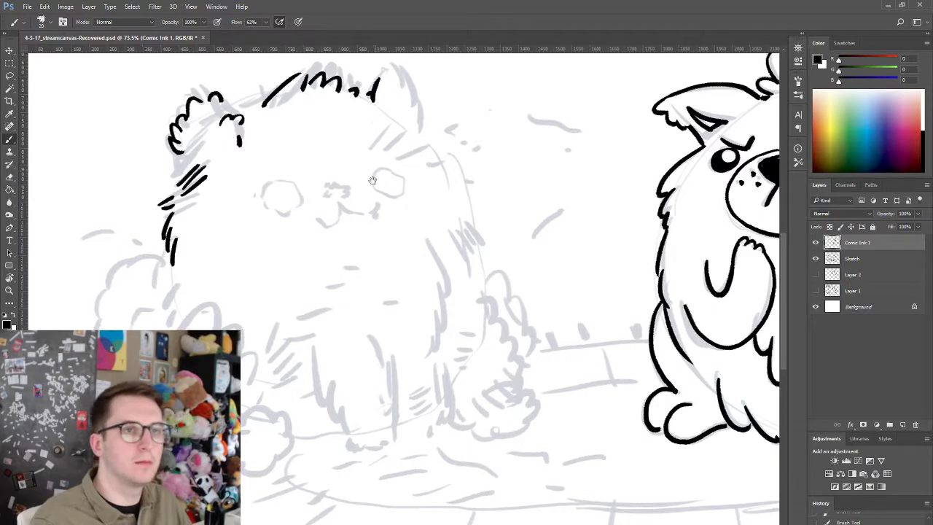
- Finish the shaggy animal's right ear and ink its eyes, nose and mouth, redoing the mouth line
left_click_drag(374, 179, 369, 234)
left_click_drag(381, 129, 407, 157)
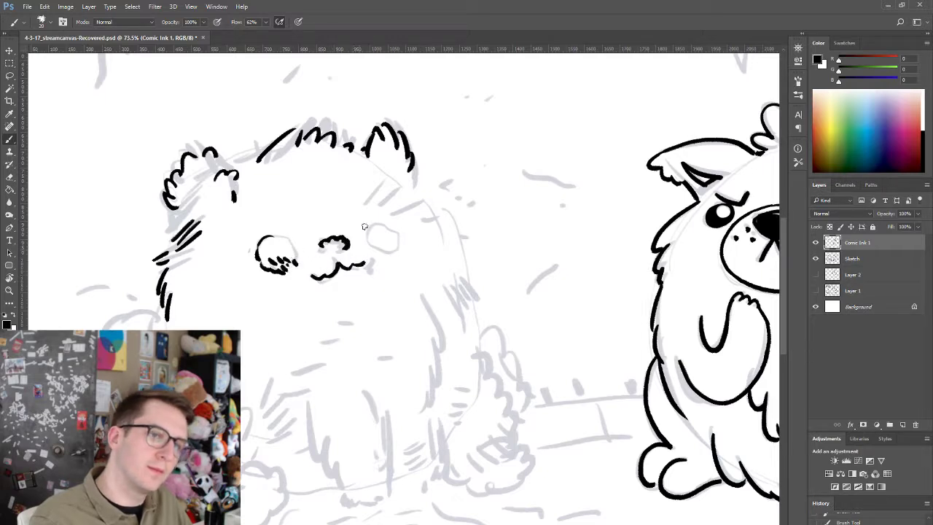
key("ctrl+z")
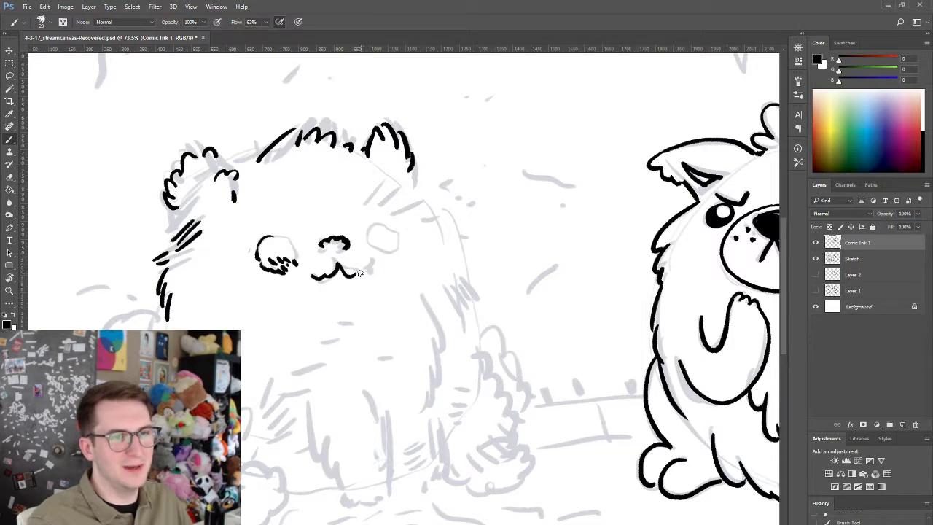
key("ctrl+z")
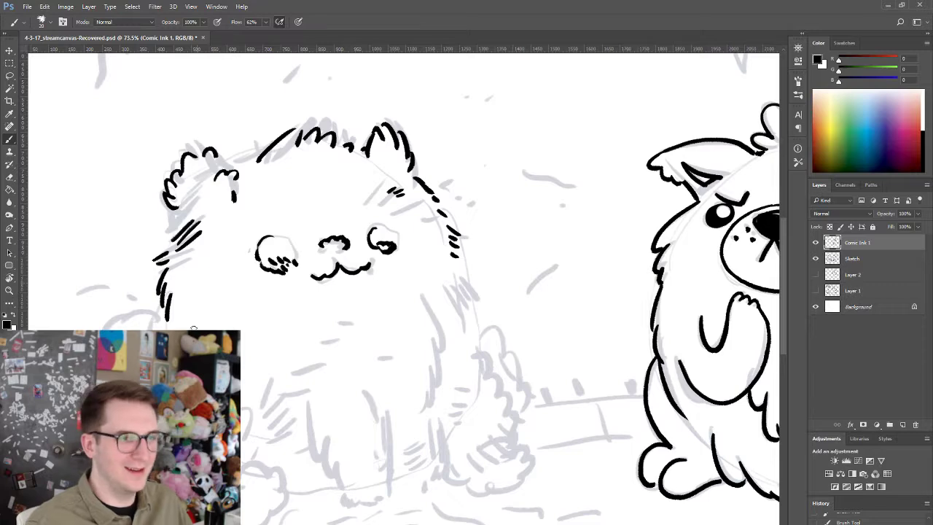
- Ink the shaggy animal's left hind leg and foot and the fluffy tail beside them with short scalloped strokes
left_click_drag(269, 368, 258, 308)
mouse_move(168, 325)
left_mouse_down()
mouse_move(198, 319)
mouse_move(212, 328)
left_mouse_up()
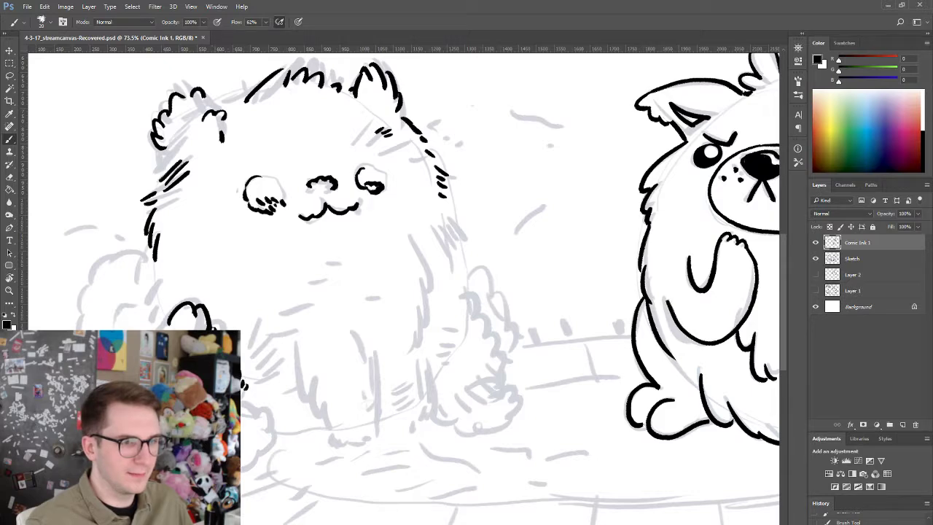
key("ctrl+z")
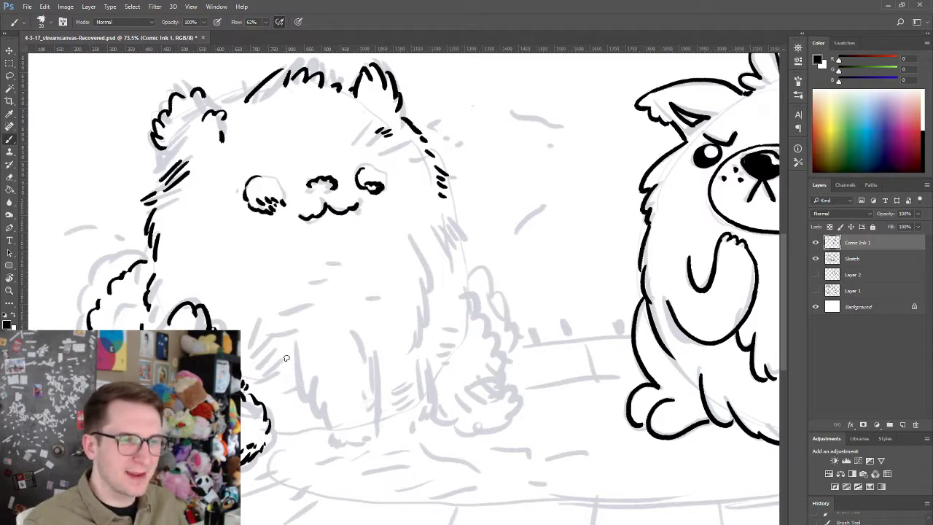
- Ink the left and right edges of the shaggy animal's front leg, redoing the right edge
key("ctrl+z")
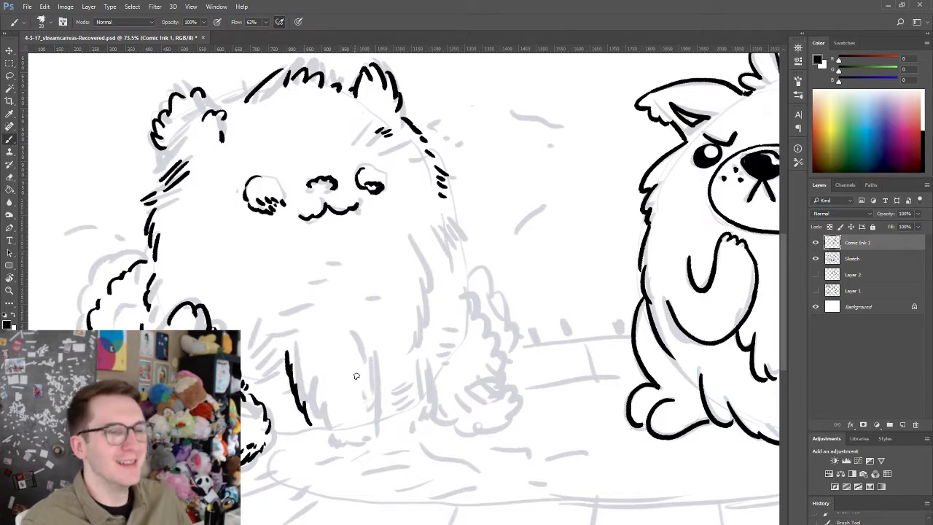
mouse_move(352, 347)
left_mouse_down()
mouse_move(366, 413)
mouse_move(365, 399)
mouse_move(379, 417)
left_mouse_up()
key("ctrl+z")
key("ctrl+z")
key("ctrl+z")
key("ctrl+z")
key("ctrl+z")
mouse_move(366, 336)
left_mouse_down()
mouse_move(377, 415)
mouse_move(368, 408)
left_mouse_up()
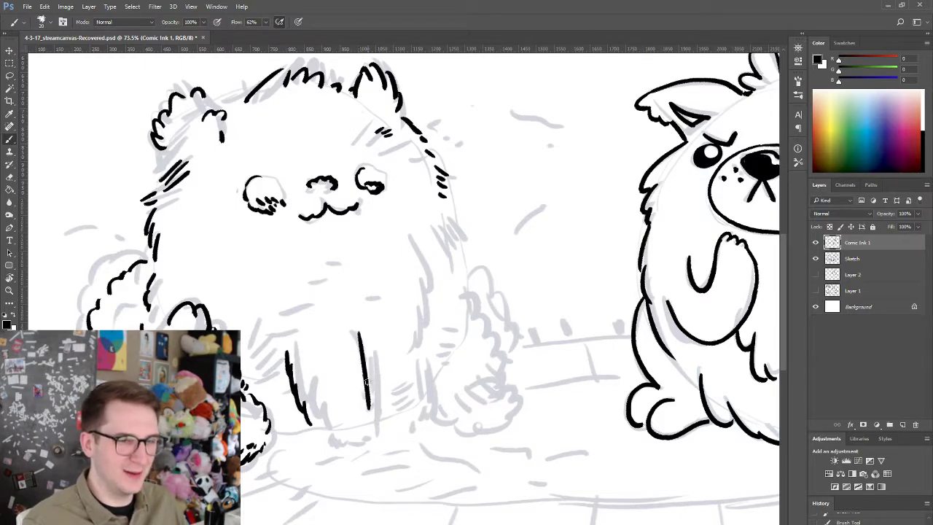
key("ctrl+z")
left_click_drag(365, 354, 374, 422)
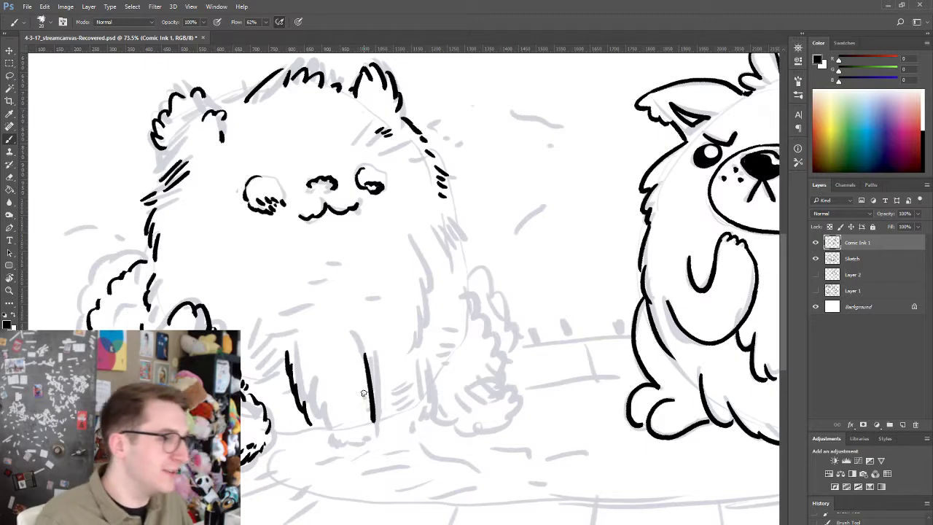
- Ink the jagged fur down the right side of the shaggy animal's chest and the outer edge of its right front leg
left_click_drag(377, 368, 393, 459)
key("ctrl+z")
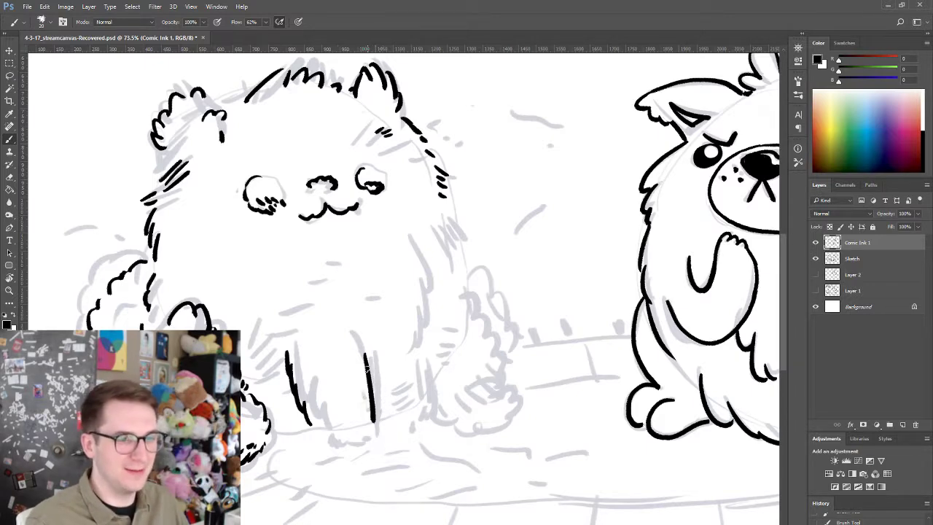
key("ctrl+z")
left_click_drag(371, 373, 387, 426)
key("ctrl+z")
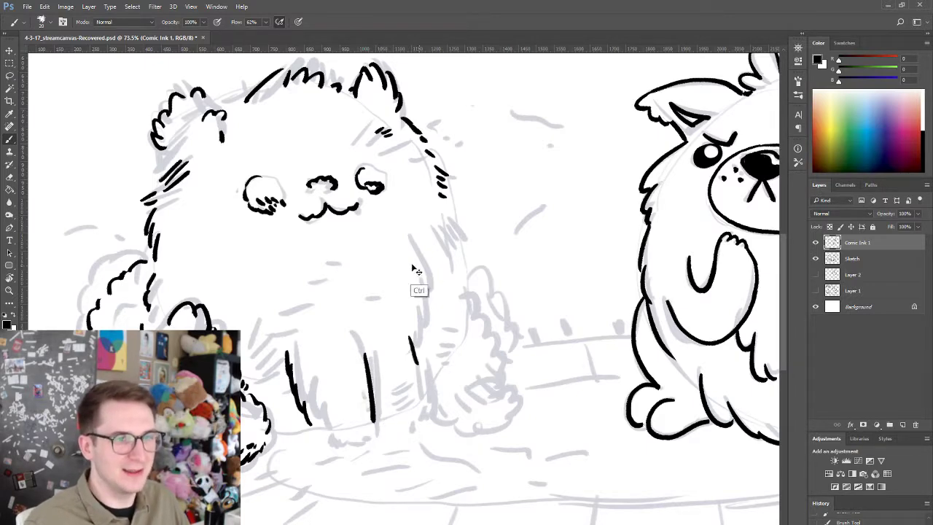
mouse_move(414, 236)
left_mouse_down()
mouse_move(430, 313)
mouse_move(410, 357)
left_mouse_up()
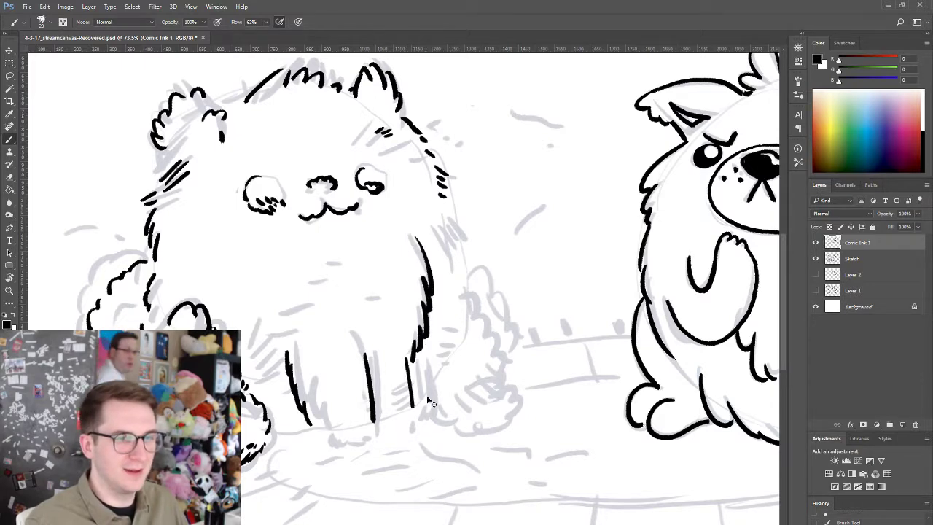
mouse_move(420, 376)
left_mouse_down()
mouse_move(423, 419)
mouse_move(402, 428)
left_mouse_up()
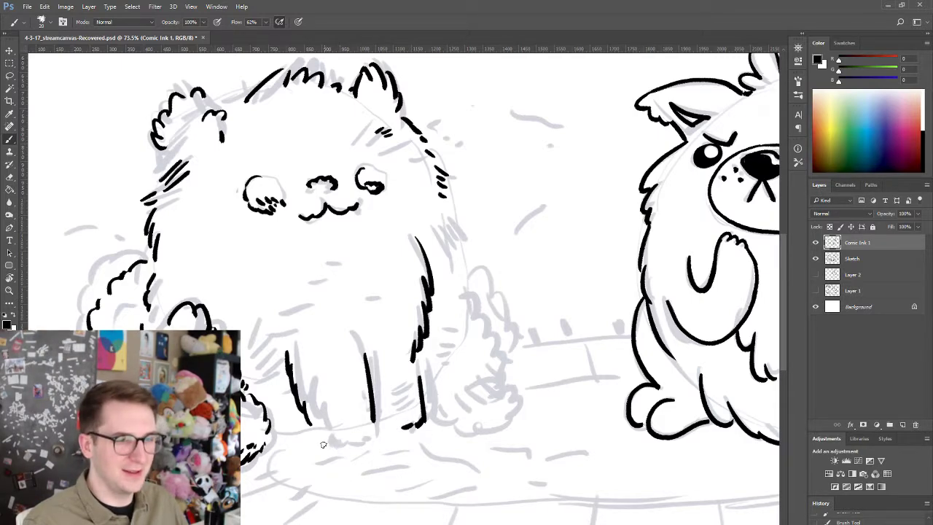
- Ink the toes of the shaggy animal's left front paw and the short fur strokes between that leg and the left hind foot
left_click_drag(320, 442, 337, 446)
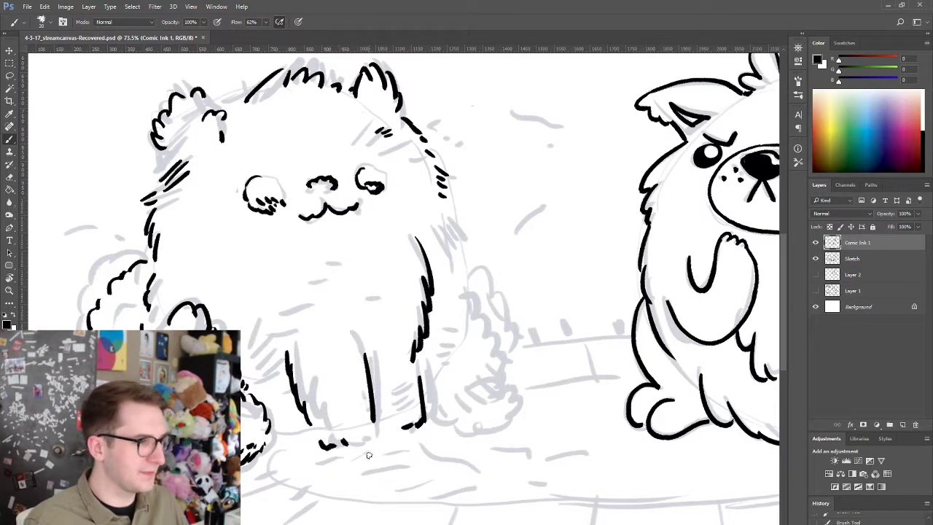
mouse_move(314, 435)
left_mouse_down()
mouse_move(269, 435)
mouse_move(274, 442)
left_mouse_up()
left_click_drag(276, 433, 291, 439)
left_click_drag(293, 428, 302, 432)
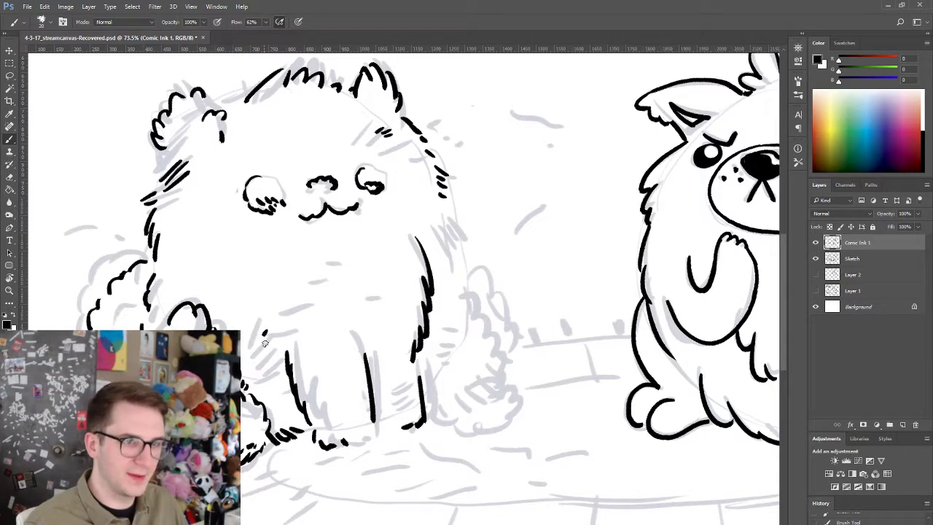
left_click_drag(265, 343, 281, 336)
- Ink the shaggy animal's right hind leg and foot with short, broken fur strokes
mouse_move(462, 290)
left_mouse_down()
mouse_move(490, 335)
mouse_move(457, 315)
mouse_move(443, 364)
left_mouse_up()
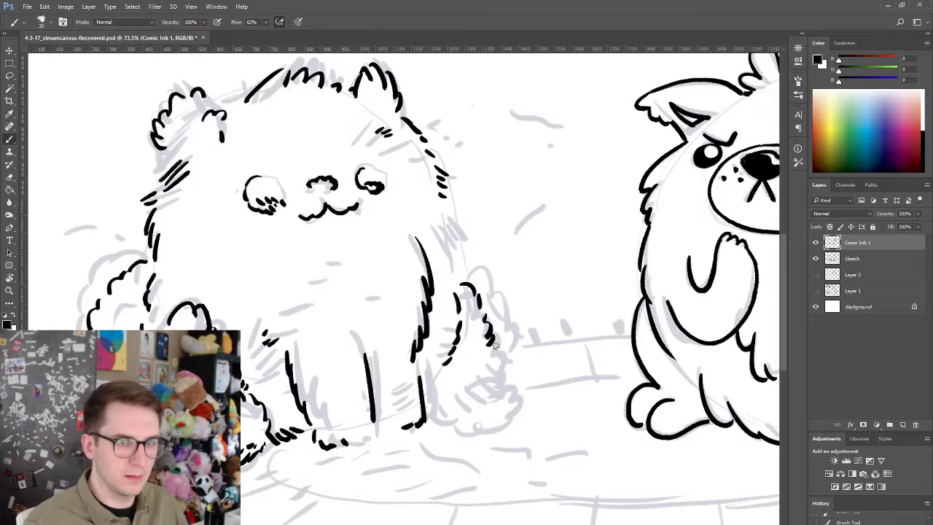
left_click_drag(497, 347, 521, 390)
mouse_move(511, 380)
left_mouse_down()
mouse_move(498, 367)
mouse_move(503, 399)
mouse_move(494, 410)
mouse_move(451, 414)
mouse_move(503, 414)
mouse_move(522, 401)
left_mouse_up()
key("ctrl+alt+z")
key("ctrl+alt+z")
key("ctrl+alt+z")
key("ctrl+alt+z")
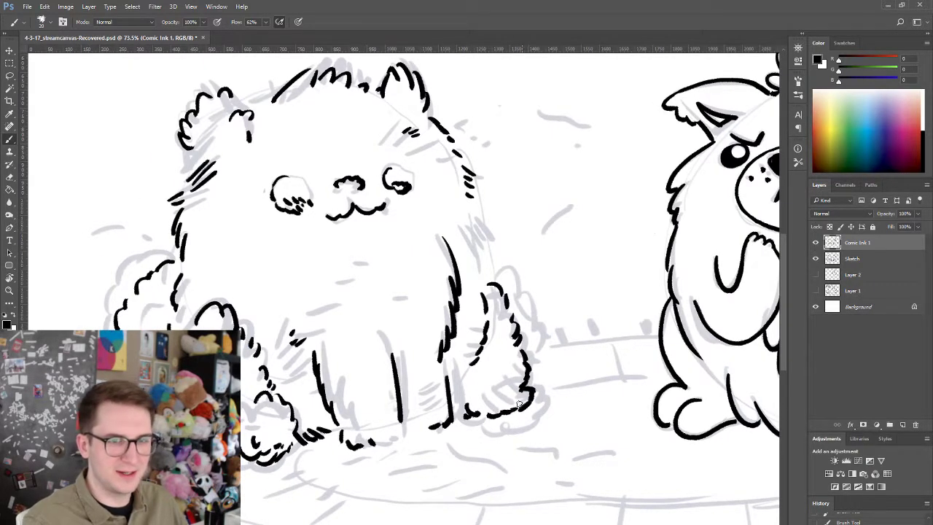
- Ink the fur along the shaggy animal's right side, from below the cheek down to the hind leg
left_click_drag(475, 207, 495, 252)
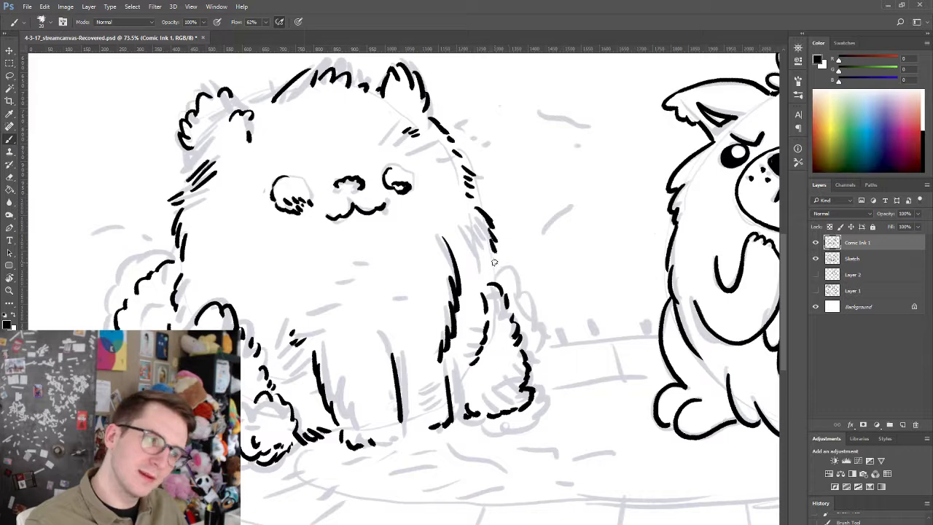
left_click_drag(431, 228, 455, 240)
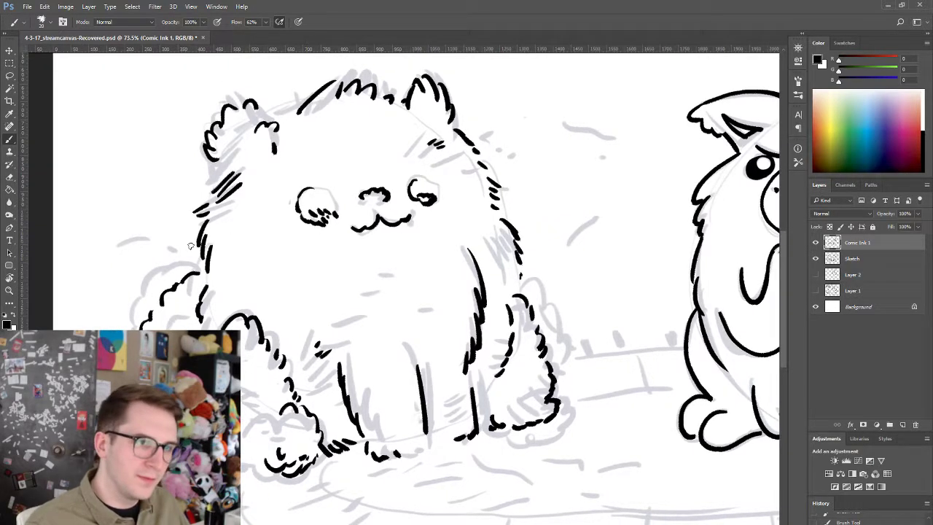
left_click_drag(202, 252, 190, 259)
left_click_drag(438, 321, 276, 334)
- Add detail strokes to the shaggy animal's right front paw, inner ear, chest and eyes
mouse_move(360, 350)
left_mouse_down()
mouse_move(317, 363)
mouse_move(345, 354)
left_mouse_up()
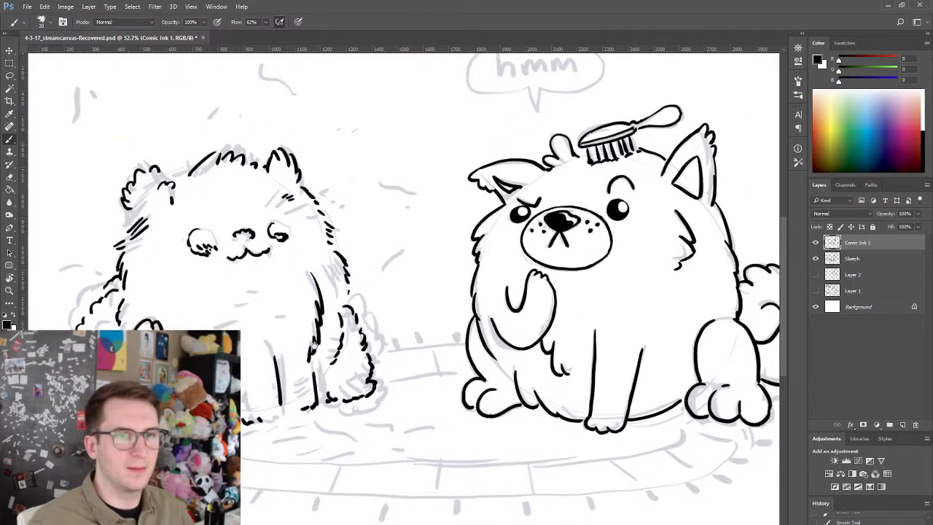
left_click_drag(280, 329, 306, 328)
left_click_drag(292, 427, 322, 411)
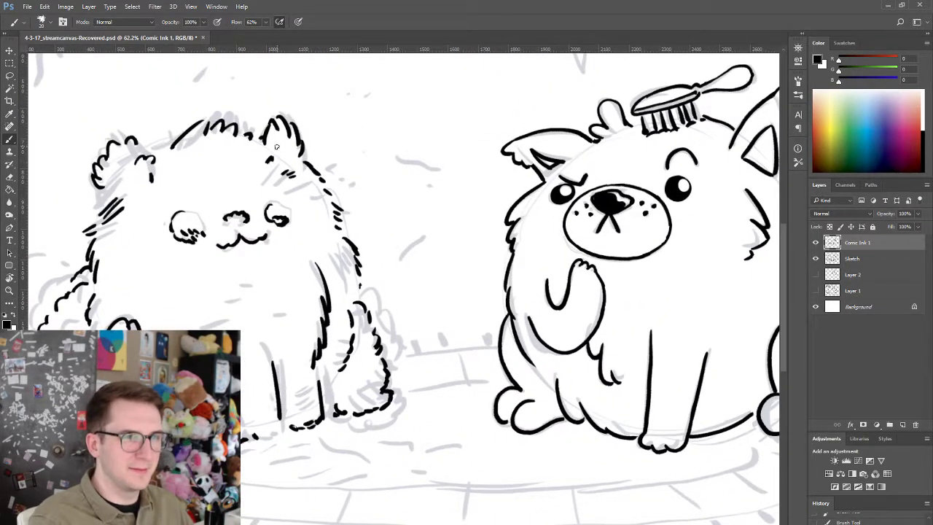
left_click_drag(258, 281, 258, 307)
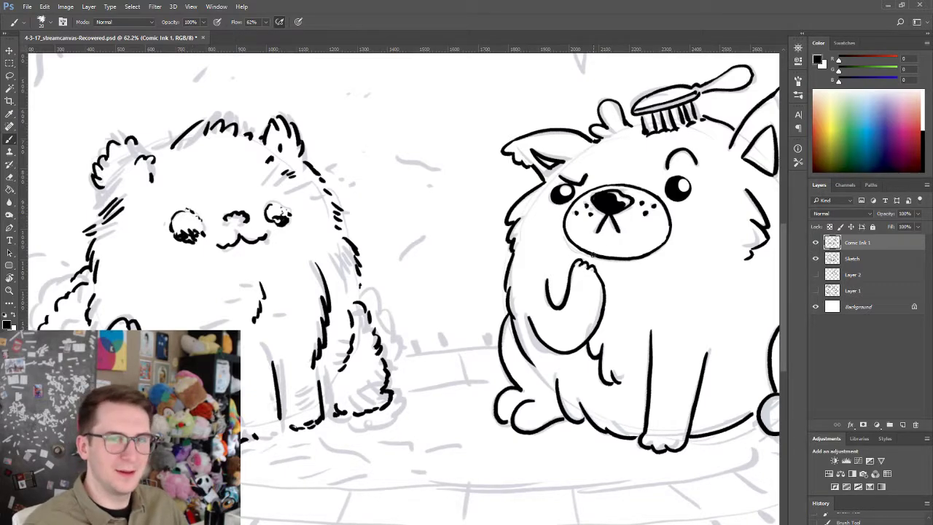
- Add short fur strokes to the round dog's left cheek, lower belly and lower left side
left_click_drag(560, 327, 406, 368)
left_click_drag(487, 300, 504, 280)
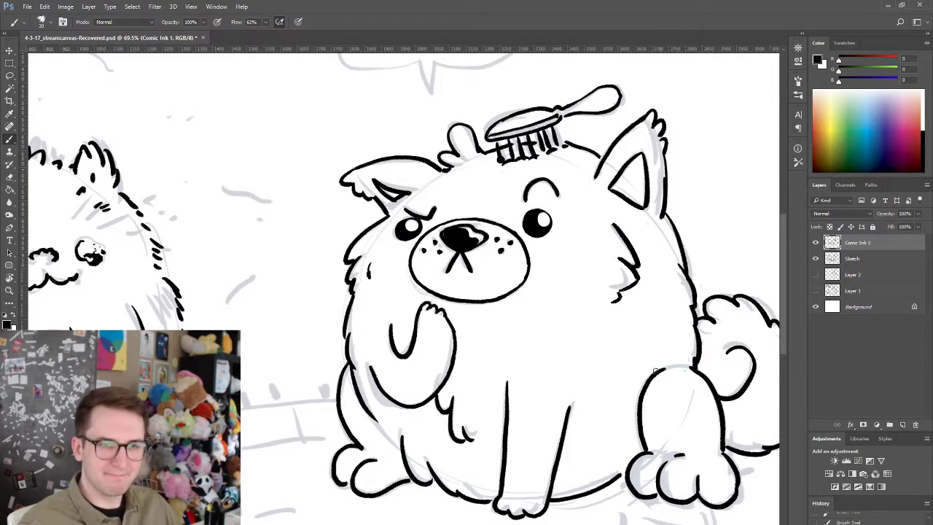
left_click_drag(453, 478, 475, 489)
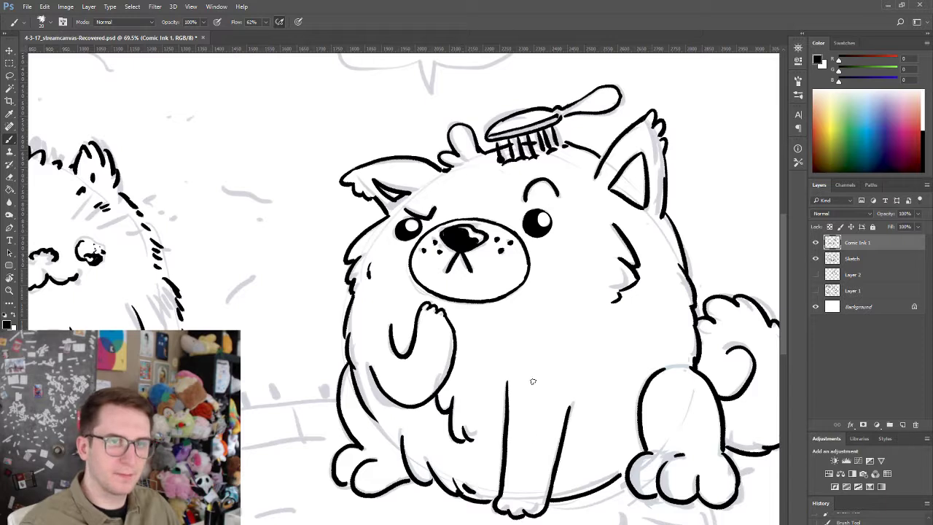
left_click_drag(376, 415, 391, 438)
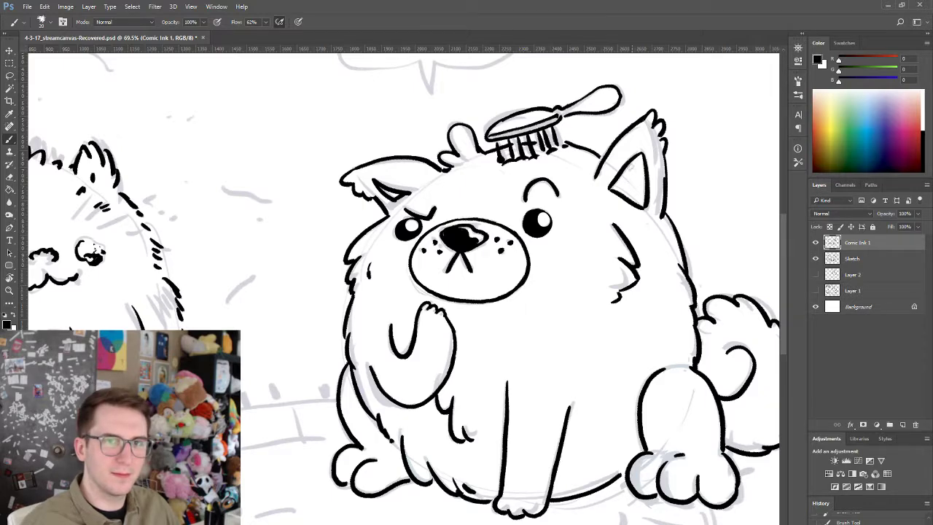
left_click_drag(609, 298, 567, 323)
left_click_drag(293, 368, 320, 366, "ctrl+space")
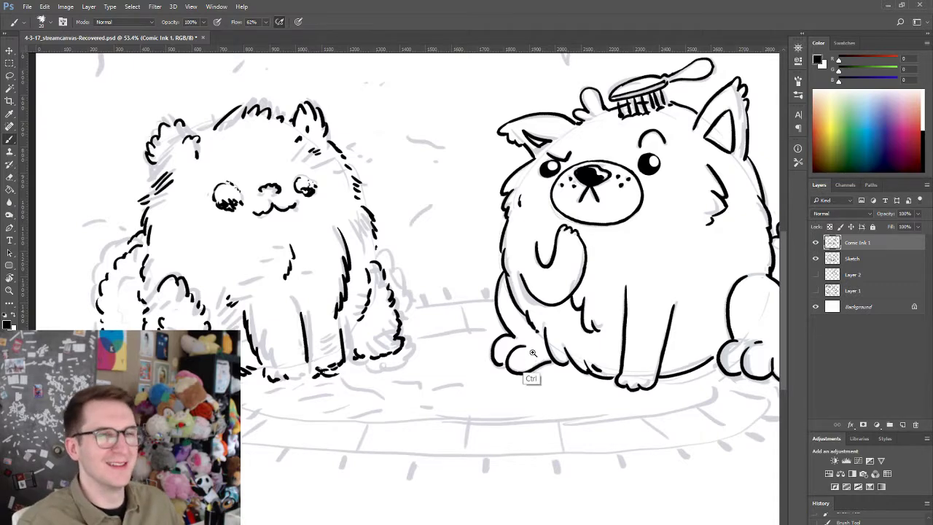
left_click_drag(534, 352, 620, 319)
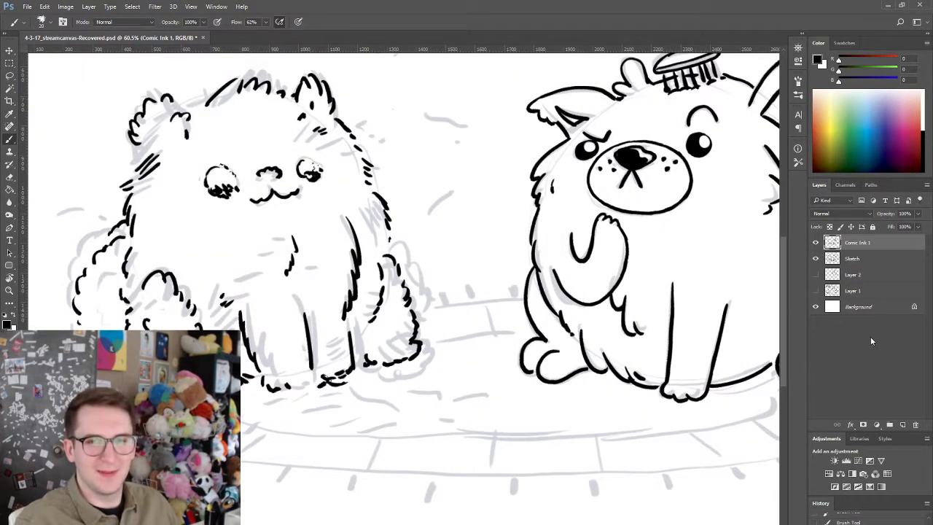
- Check the inks with the Sketch layer hidden, show it again, and create a new layer directly above Sketch
left_click(816, 258)
left_click(816, 258)
left_click(874, 259)
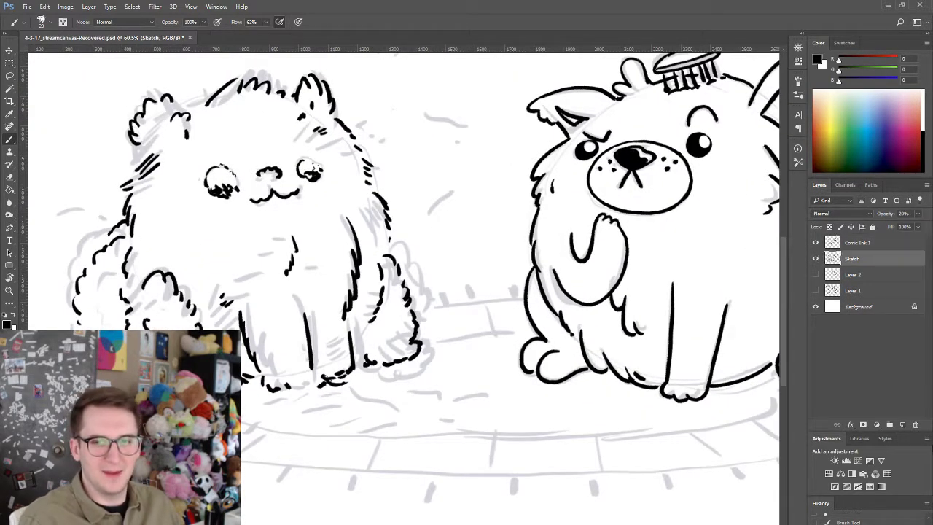
left_click(904, 425)
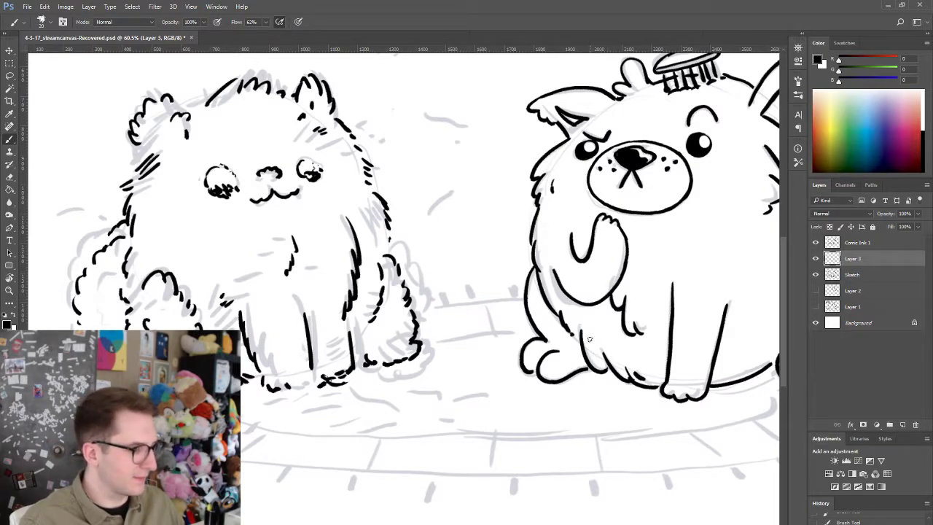
- Ink the two parallel lines of the stone border behind the animals, spanning the gap between them
left_click_drag(419, 312, 519, 297)
key("ctrl+z")
key("ctrl+z")
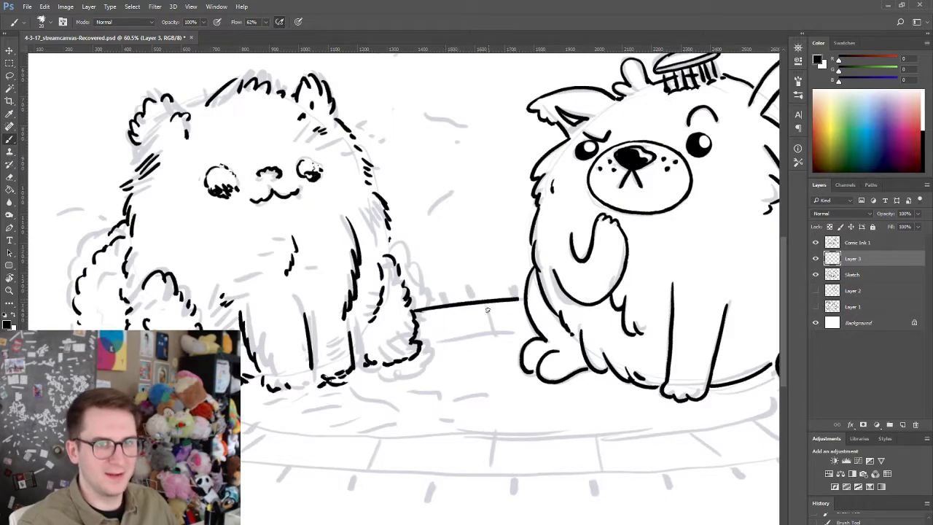
left_click_drag(425, 336, 524, 321)
key("ctrl+z")
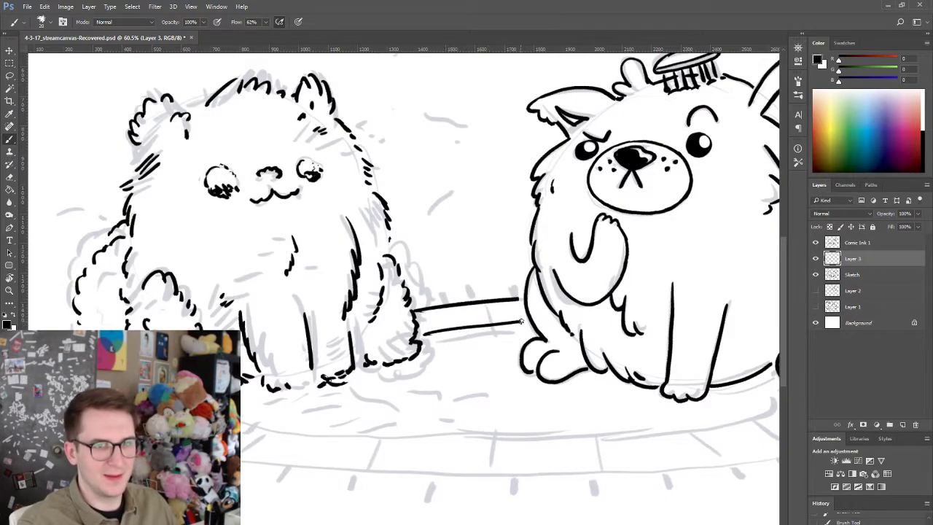
- Ink the long curved inner edge of the stone border in front of the animals in one sweeping stroke
left_click_drag(497, 383, 358, 381)
left_click_drag(334, 429, 429, 410)
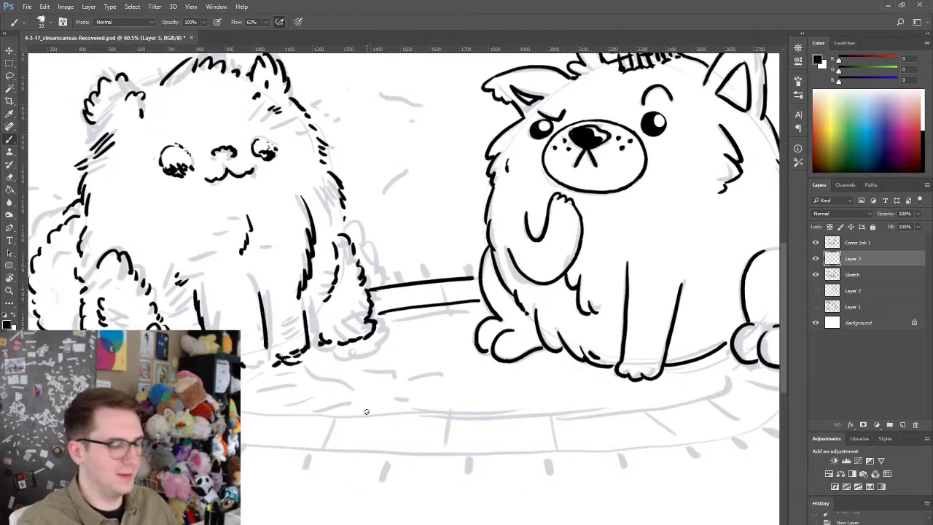
key("r")
mouse_move(483, 339)
left_mouse_down()
mouse_move(326, 238)
mouse_move(314, 252)
left_mouse_up()
key("b")
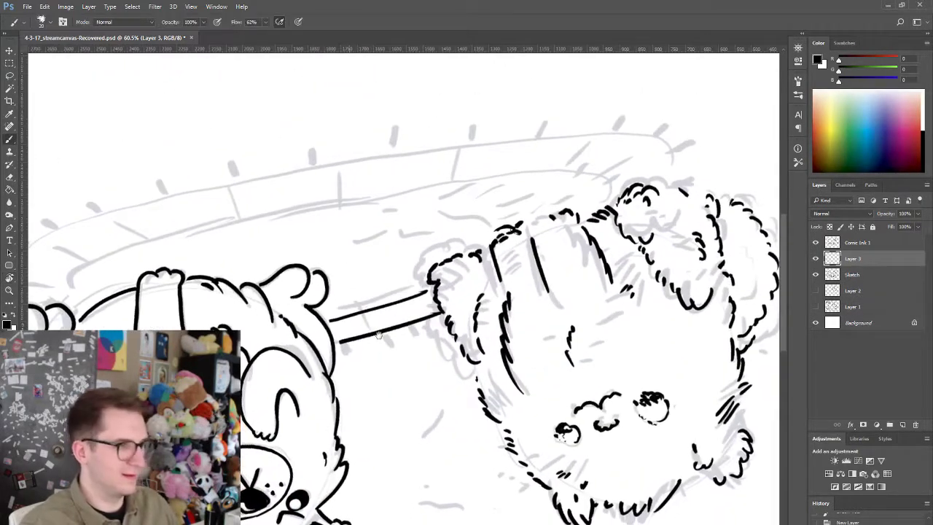
mouse_move(99, 320)
left_mouse_down()
mouse_move(227, 295)
mouse_move(202, 263)
mouse_move(242, 226)
mouse_move(349, 189)
mouse_move(573, 149)
mouse_move(679, 149)
mouse_move(719, 165)
left_mouse_up()
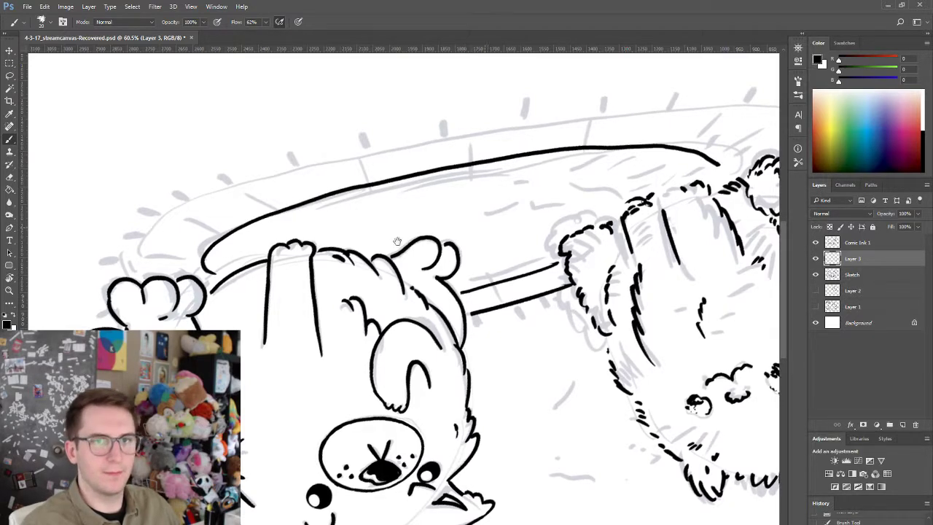
mouse_move(483, 226)
left_mouse_down()
mouse_move(333, 254)
mouse_move(532, 242)
left_mouse_up()
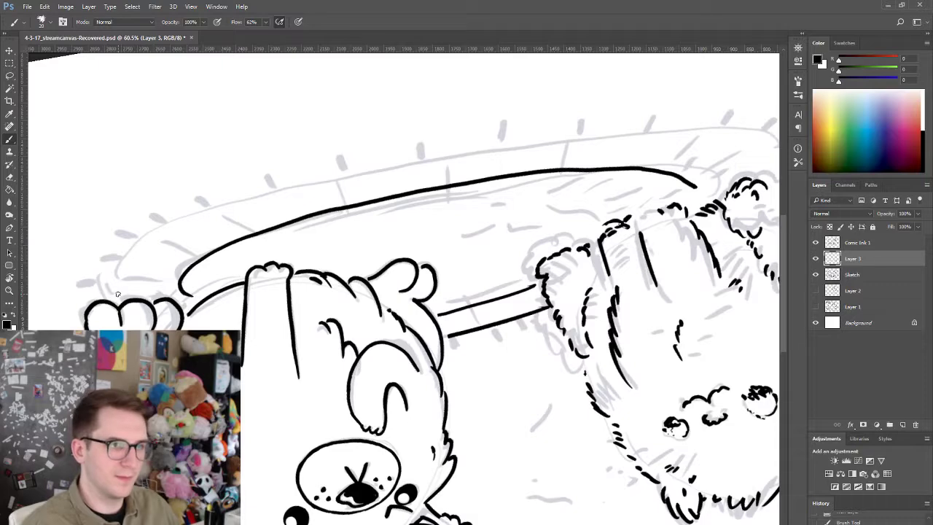
- Ink the outer edge of the front stone border from its right end to about the middle, redoing the continuation
mouse_move(118, 294)
left_mouse_down()
mouse_move(161, 230)
mouse_move(222, 203)
mouse_move(489, 143)
left_mouse_up()
key("ctrl+z")
left_click_drag(379, 163, 521, 138)
key("ctrl+z")
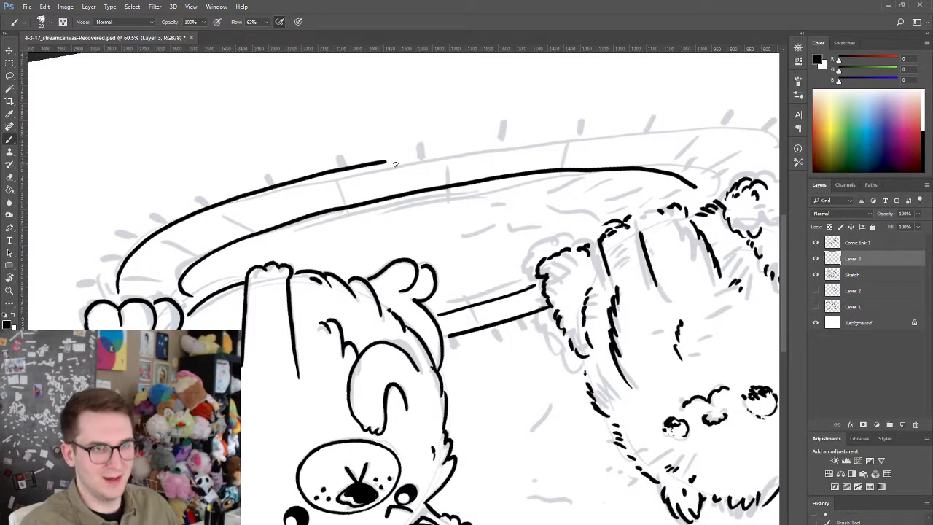
left_click_drag(387, 163, 459, 147)
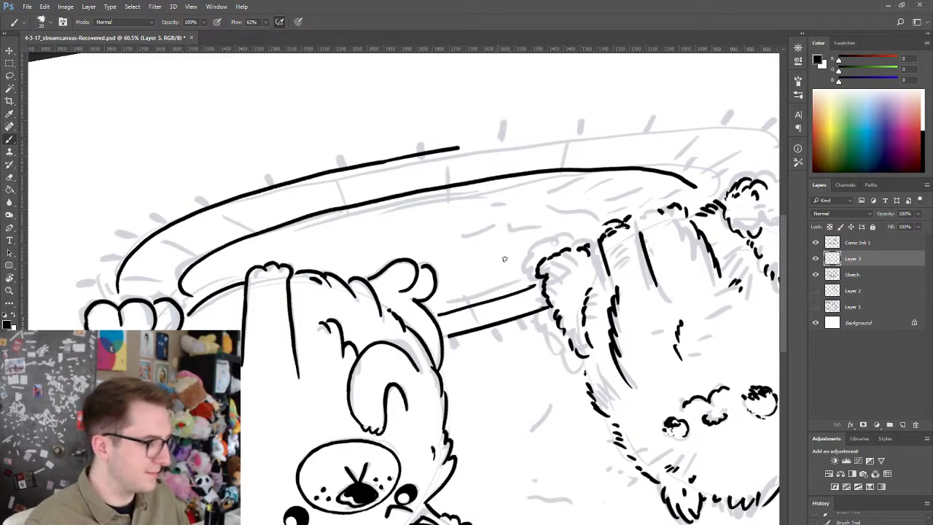
- Extend the outer edge of the front stone border to its left end, redoing the stroke until it curves smoothly
key("r")
left_click_drag(505, 259, 465, 263)
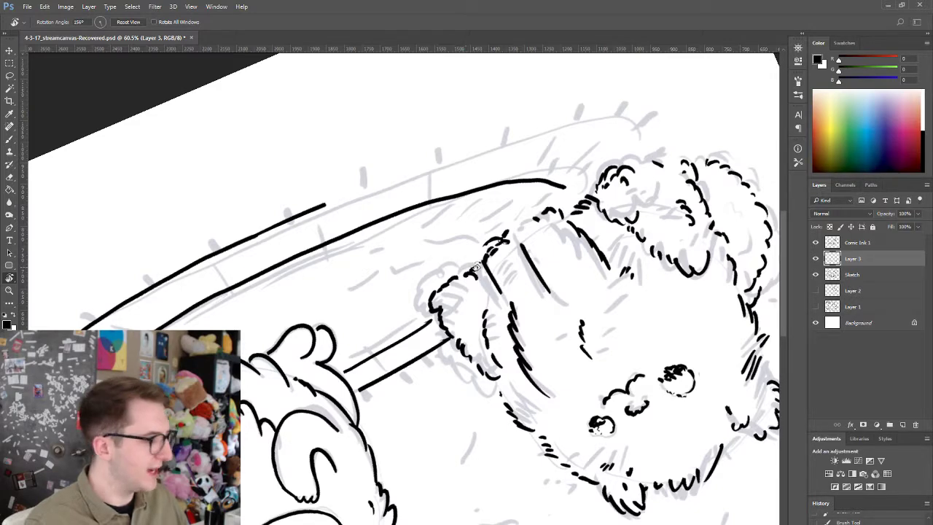
left_click_drag(511, 262, 539, 213)
key("b")
left_click_drag(380, 242, 351, 261)
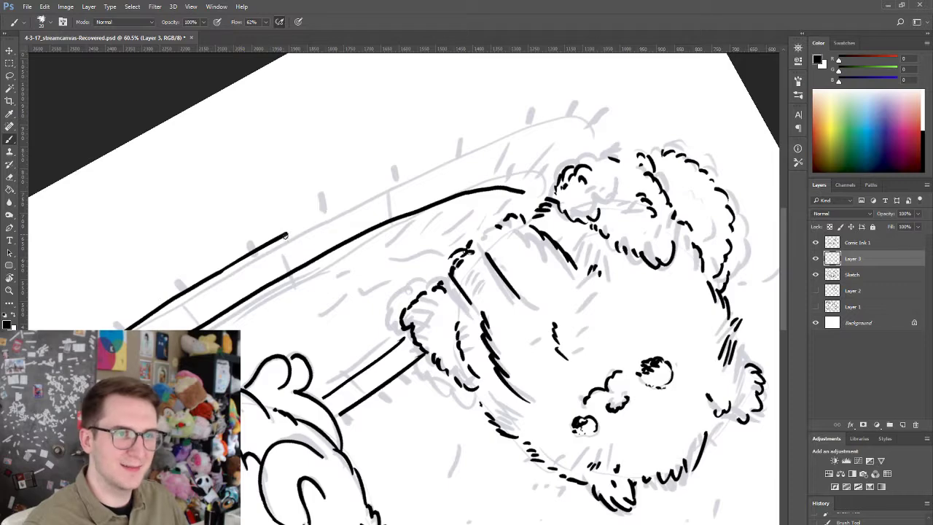
mouse_move(261, 248)
left_mouse_down()
mouse_move(408, 176)
mouse_move(524, 148)
left_mouse_up()
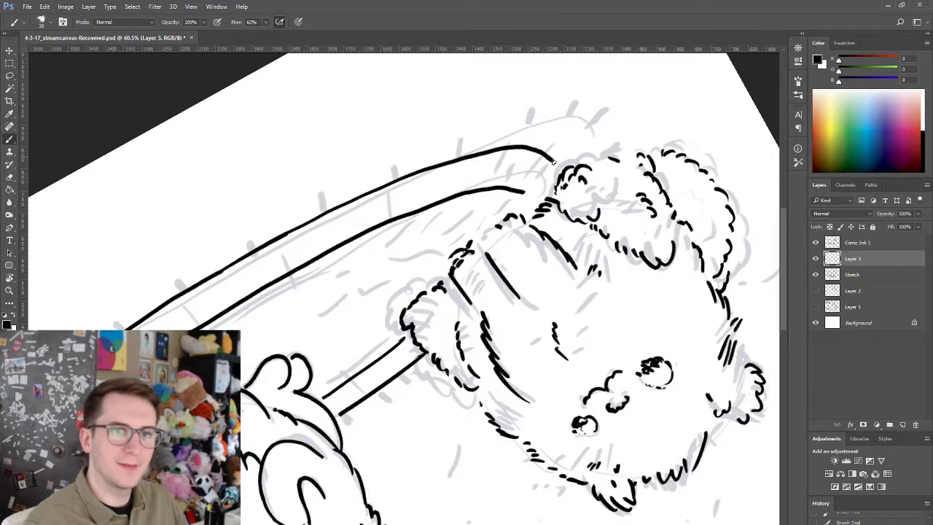
key("ctrl+z")
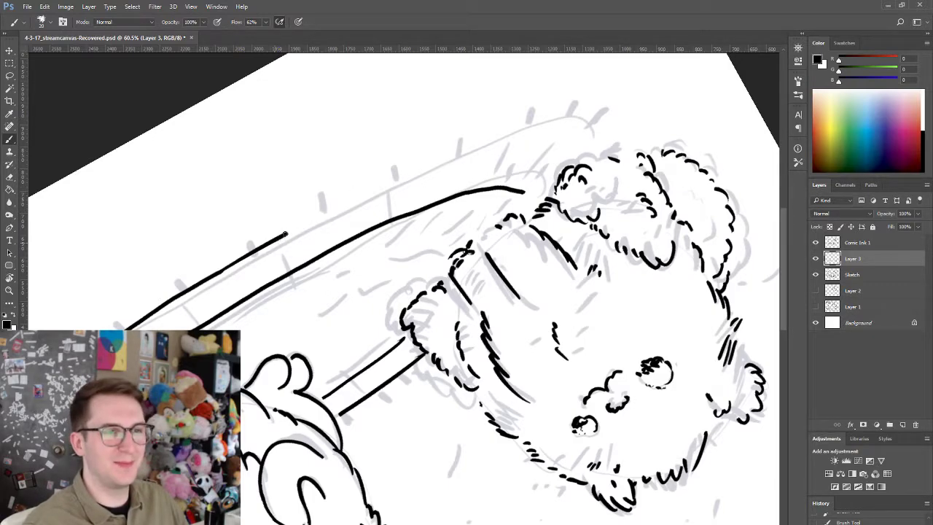
left_click_drag(285, 233, 393, 179)
key("ctrl+z")
mouse_move(281, 236)
left_mouse_down()
mouse_move(455, 154)
mouse_move(549, 139)
mouse_move(574, 148)
left_mouse_up()
key("Escape")
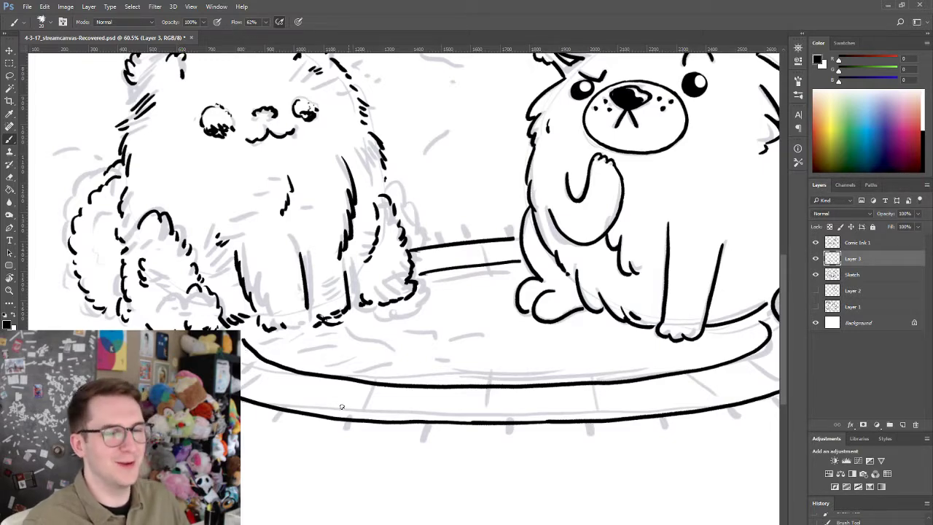
- Ink the short dividing lines between the stones along the front border, following its curve around to the round dog's hind paw
left_click_drag(272, 365, 240, 394)
key("ctrl+z")
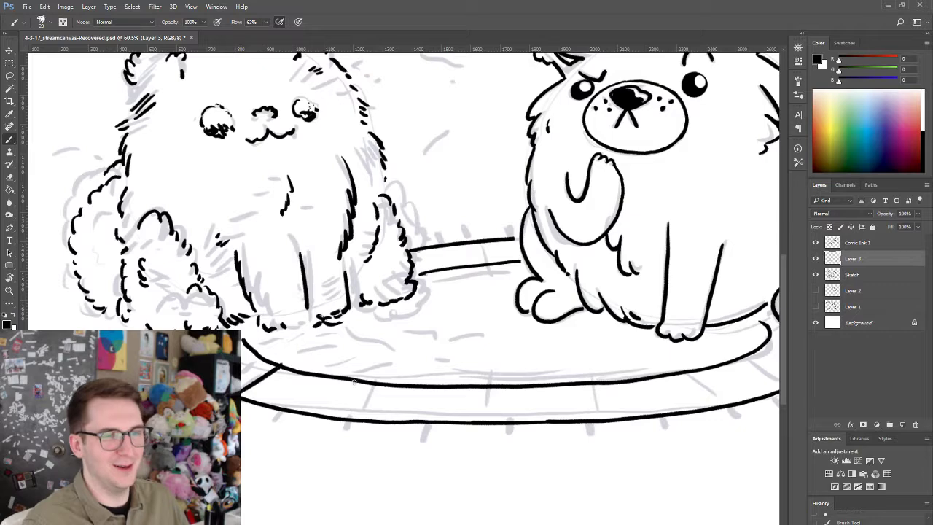
left_click_drag(337, 384, 317, 417)
left_click_drag(428, 389, 422, 420)
left_click_drag(501, 391, 502, 421)
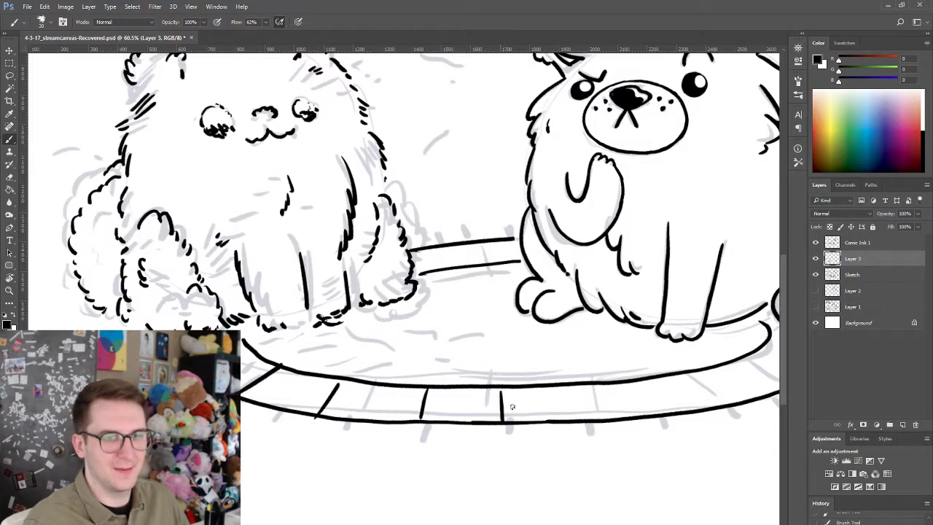
left_click_drag(585, 388, 597, 415)
left_click_drag(672, 378, 701, 405)
mouse_move(717, 368)
left_mouse_down()
mouse_move(475, 399)
mouse_move(565, 394)
mouse_move(638, 411)
left_mouse_up()
left_click_drag(606, 373, 654, 366)
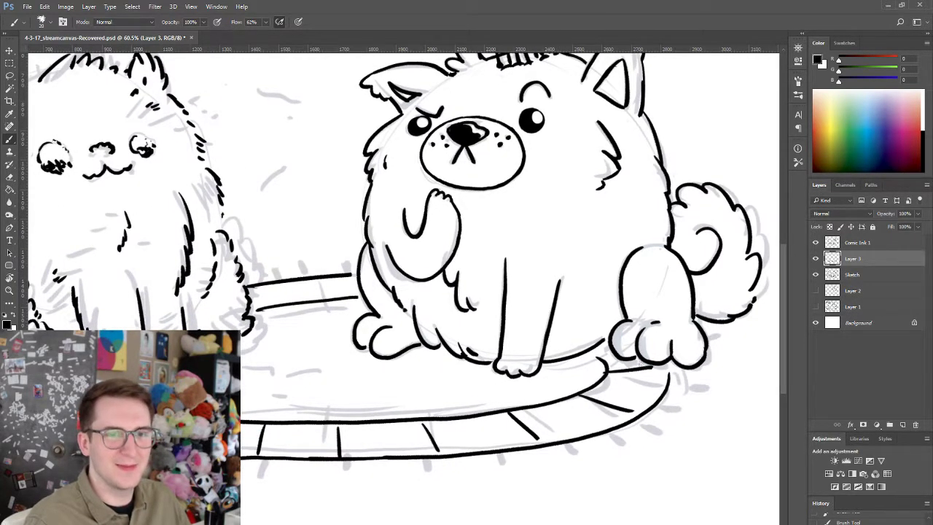
- Ink two short stone dividers across the back section of the border between the animals
left_click_drag(270, 283, 279, 306)
left_click_drag(328, 276, 333, 298)
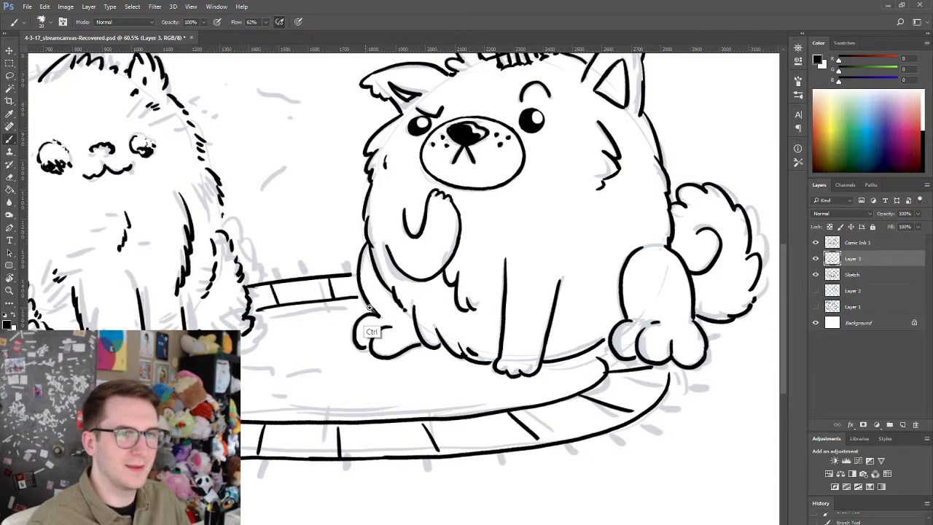
scroll(375, 332, "down", 2)
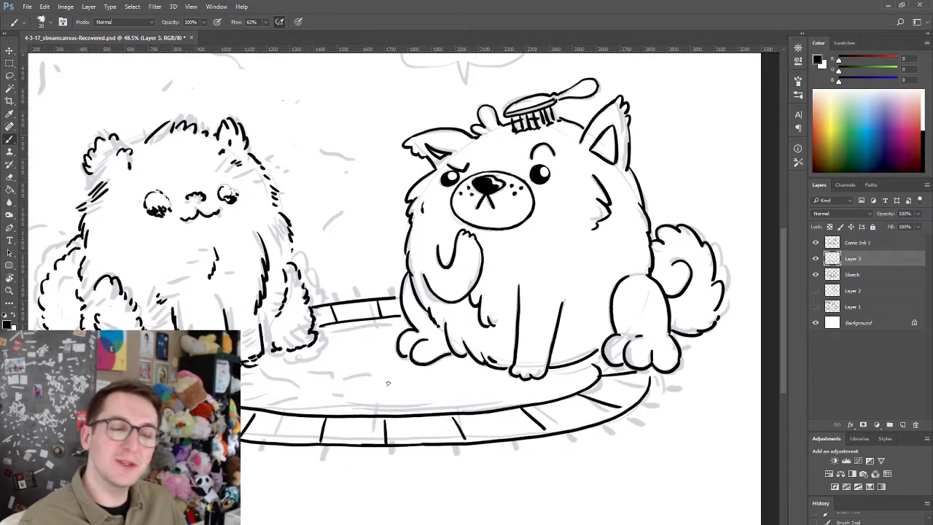
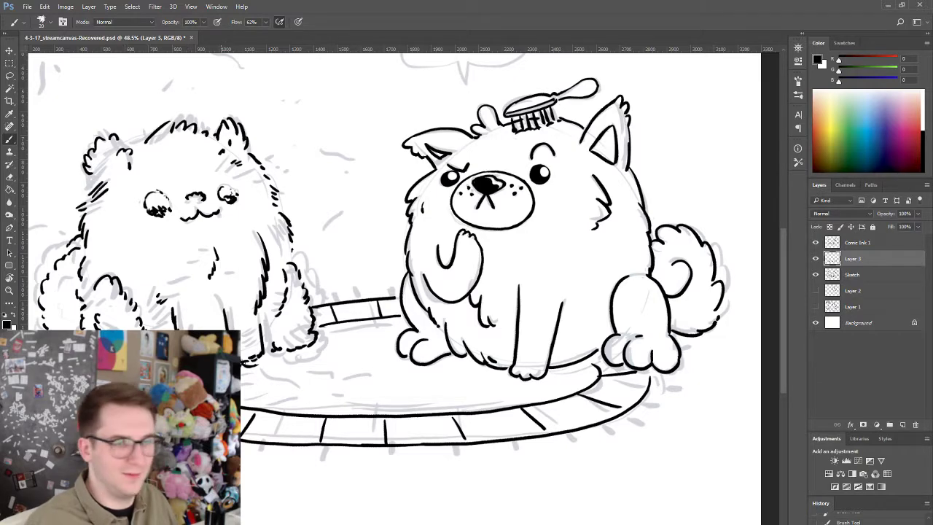
left_click_drag(187, 409, 172, 435)
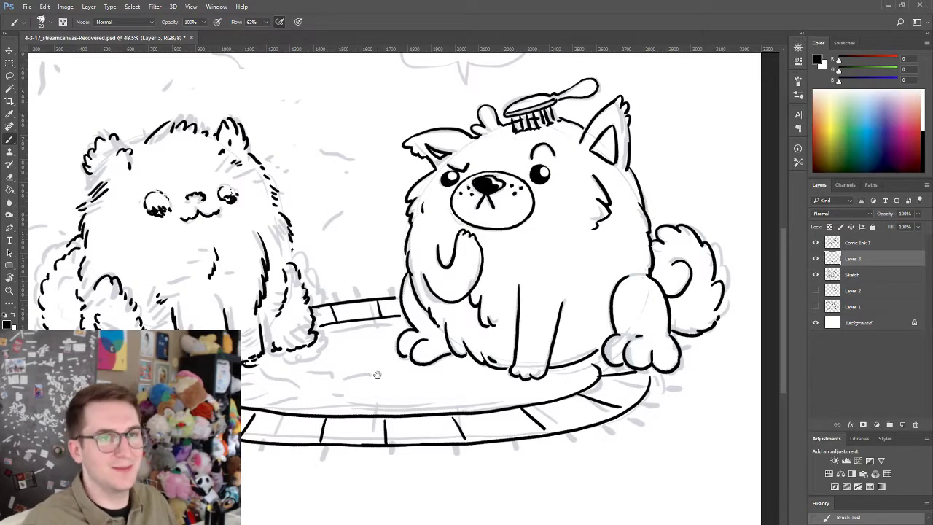
- On the Comic Ink 1 layer, letter "hmm" over the sketched text above the round dog
mouse_move(366, 350)
left_mouse_down()
mouse_move(417, 391)
mouse_move(402, 420)
left_mouse_up()
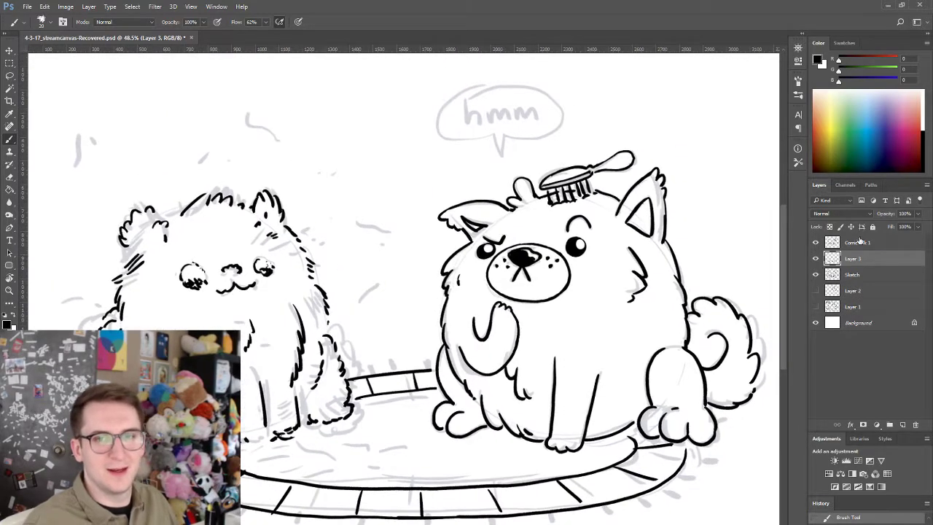
key("alt+bracketright")
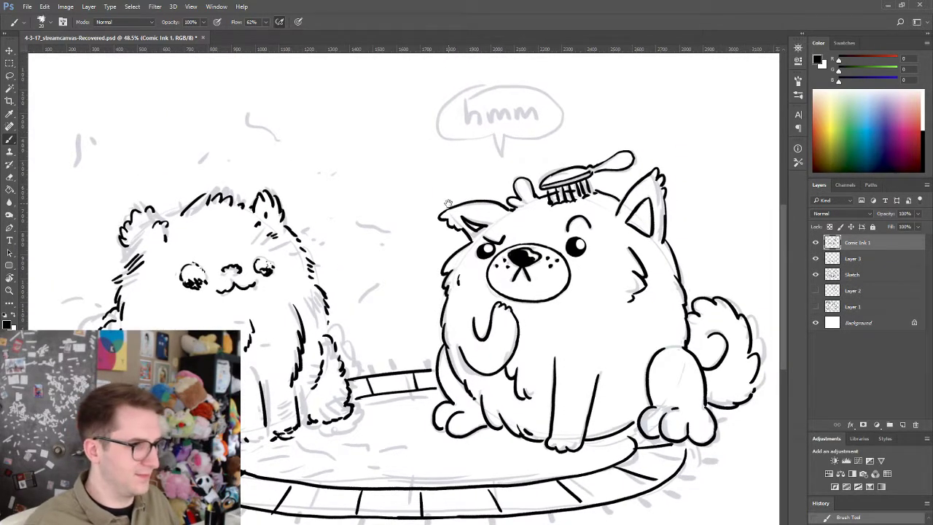
left_click_drag(447, 204, 427, 225)
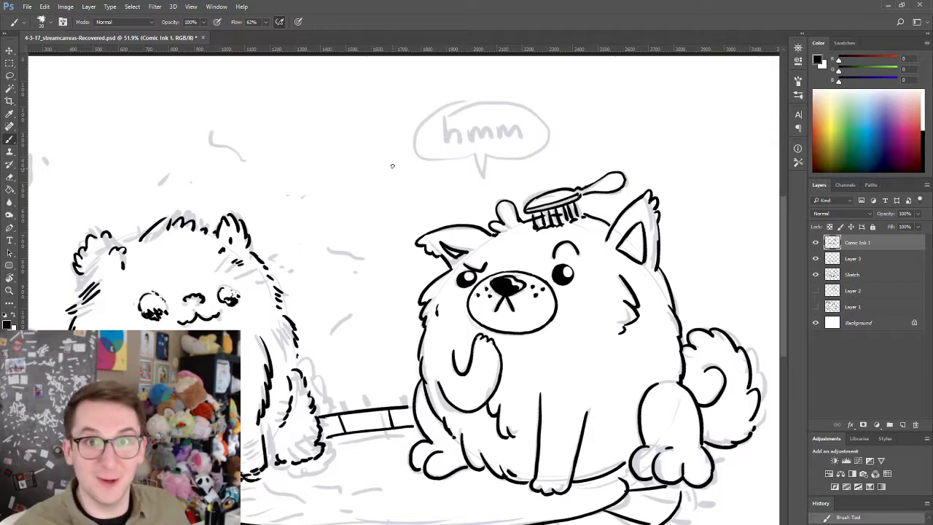
left_click_drag(430, 148, 446, 145)
mouse_move(450, 113)
left_mouse_down()
mouse_move(455, 148)
mouse_move(478, 146)
mouse_move(493, 129)
mouse_move(512, 144)
mouse_move(524, 125)
mouse_move(547, 144)
left_mouse_up()
- Ink the rounded speech bubble with its pointed tail around "hmm", undoing and redrawing the outline until it curves smoothly
left_click_drag(491, 93, 438, 143)
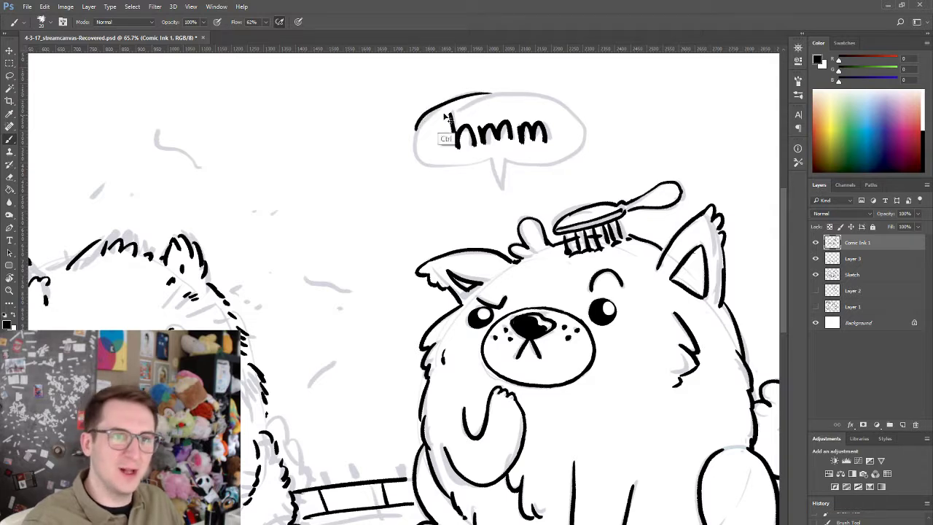
key("ctrl+z")
left_click_drag(493, 89, 435, 145)
key("ctrl+z")
mouse_move(489, 92)
left_mouse_down()
mouse_move(421, 134)
mouse_move(436, 146)
mouse_move(457, 97)
mouse_move(429, 123)
mouse_move(461, 95)
mouse_move(429, 154)
mouse_move(471, 162)
mouse_move(477, 94)
mouse_move(421, 131)
mouse_move(436, 154)
mouse_move(450, 99)
mouse_move(438, 105)
mouse_move(549, 83)
left_mouse_up()
key("ctrl+z")
key("ctrl+z")
key("ctrl+z")
key("ctrl+z")
key("ctrl+z")
key("ctrl+z")
left_click_drag(427, 113, 491, 90)
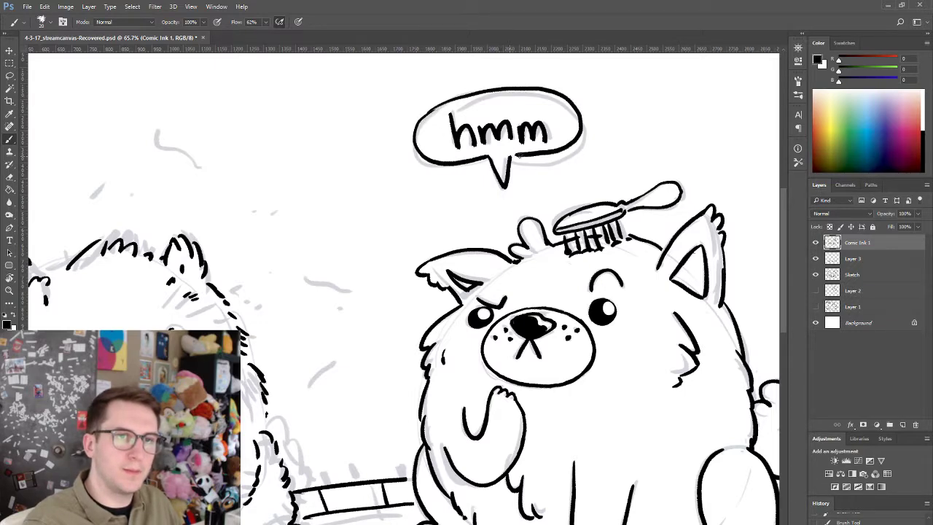
- Examine the inked cartoon over the sketch, from the whole scene to close-ups of the shaggy animal's fur
left_click_drag(606, 264, 552, 309)
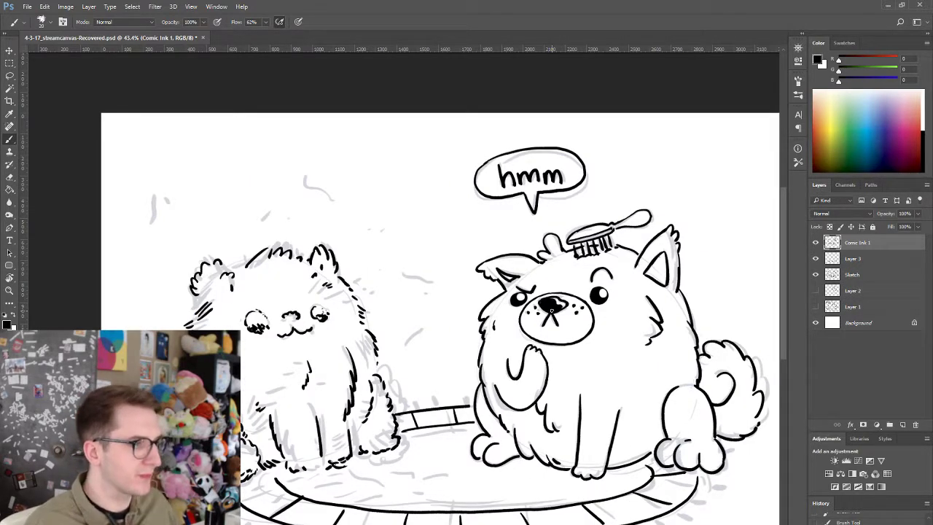
left_click_drag(495, 340, 515, 334)
left_click_drag(435, 338, 431, 276)
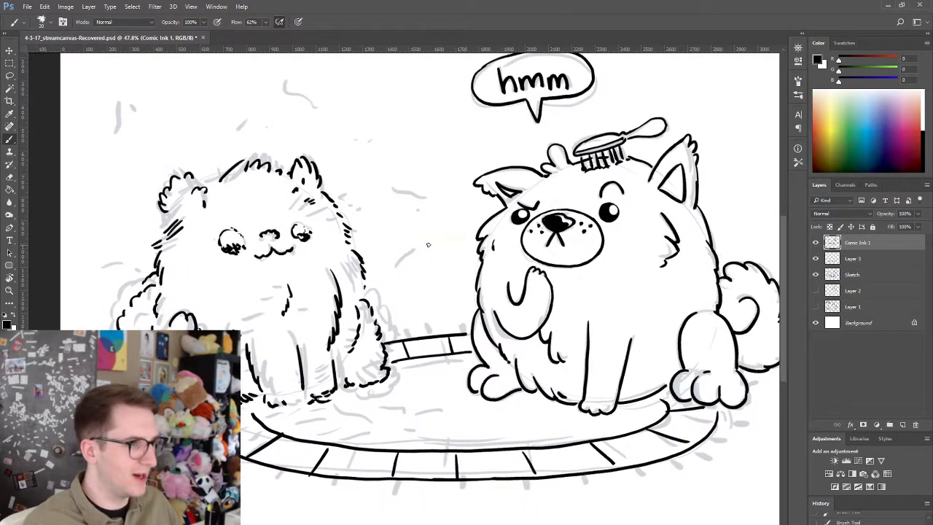
left_click_drag(556, 268, 627, 315)
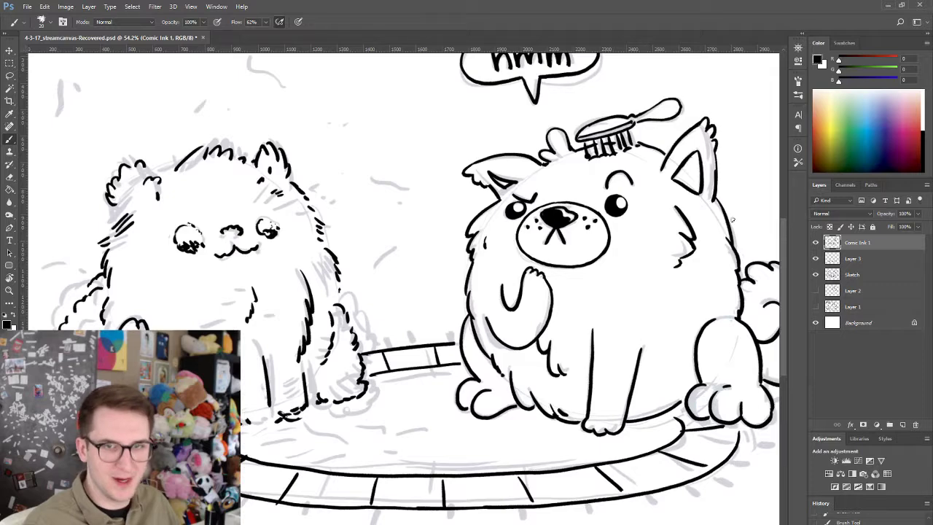
left_click(802, 162)
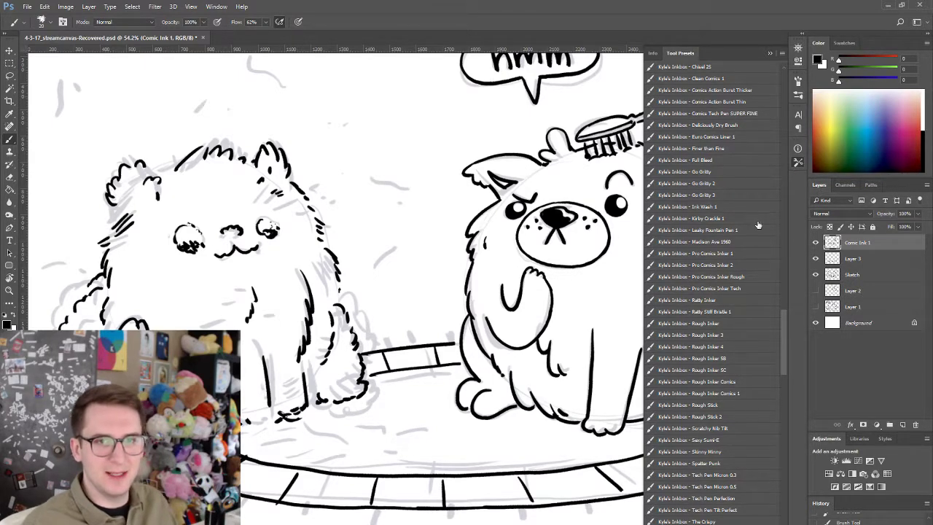
left_click(797, 165)
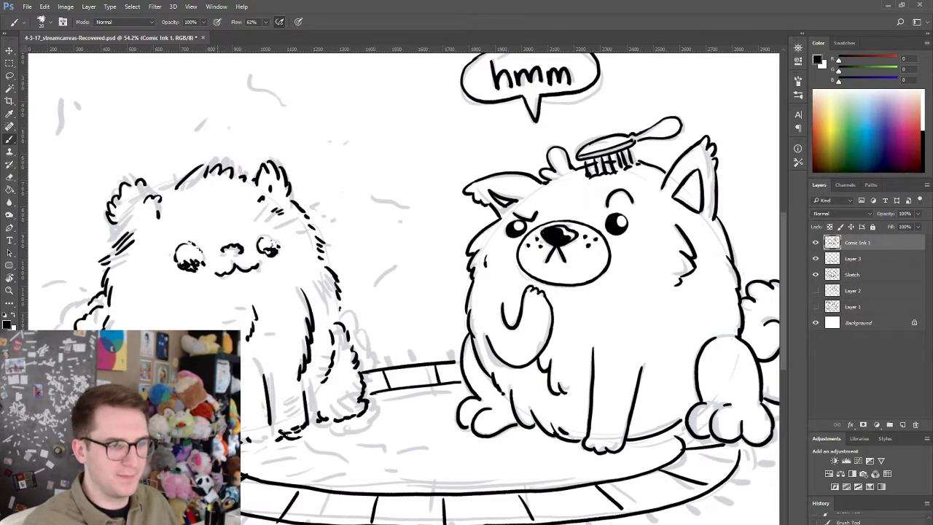
left_click_drag(289, 353, 331, 365)
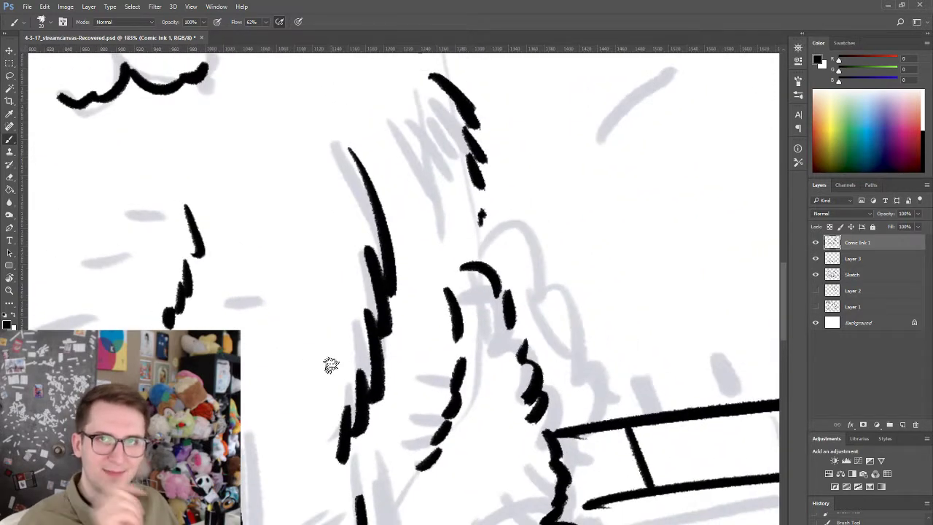
left_click_drag(429, 335, 397, 335)
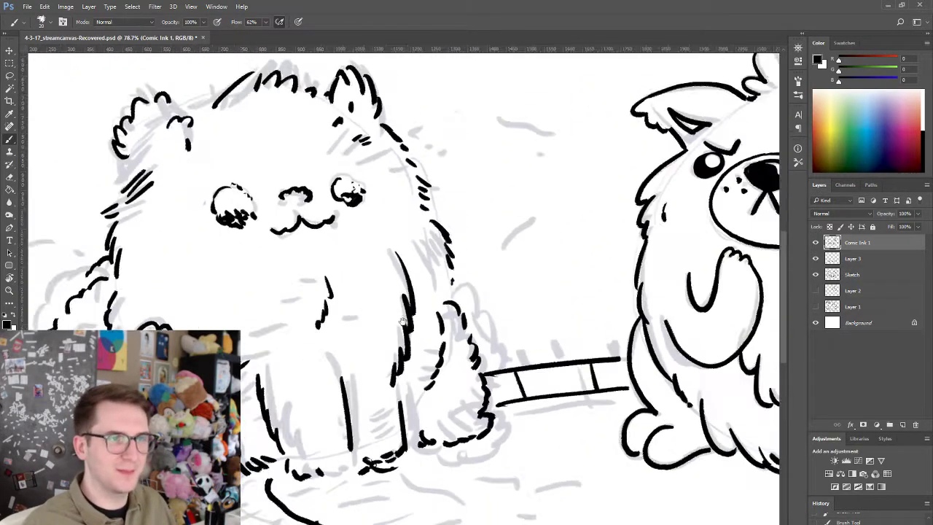
left_click_drag(323, 283, 527, 346)
mouse_move(519, 275)
left_mouse_down()
mouse_move(460, 309)
mouse_move(458, 282)
left_mouse_up()
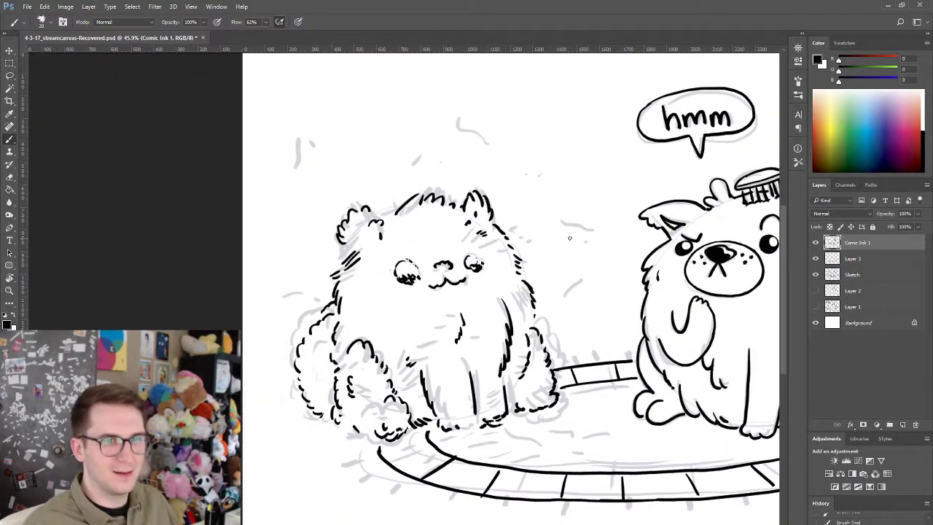
left_click_drag(621, 302, 603, 283)
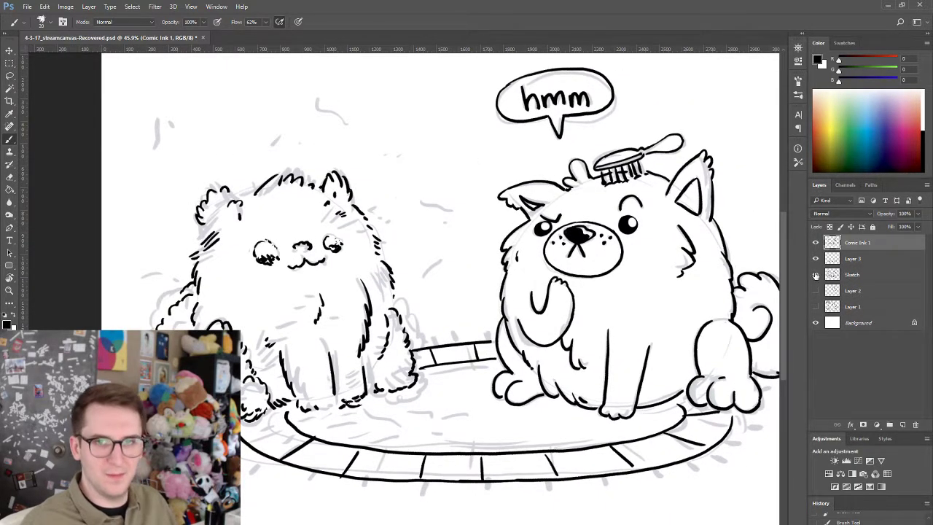
left_click_drag(677, 319, 669, 309)
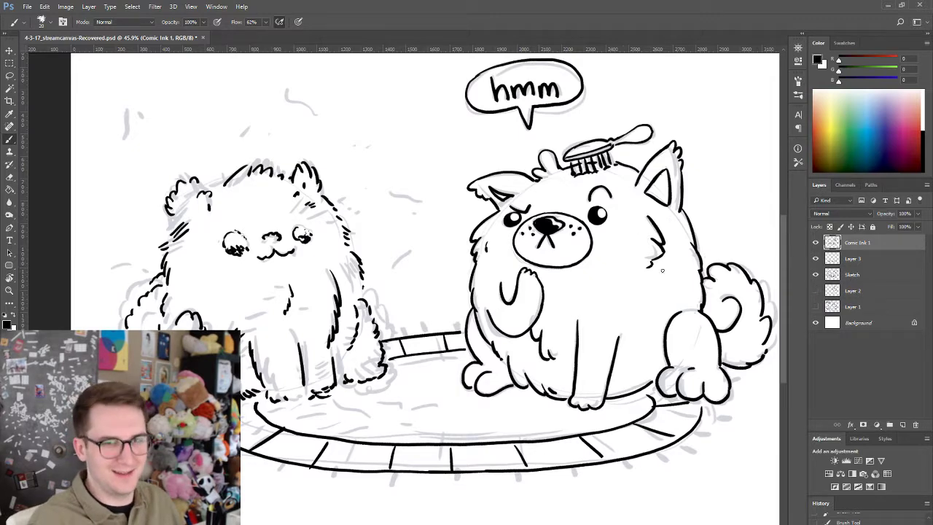
- Hide the Sketch layer and add a new layer directly above it, beneath the ink layers
left_click(816, 275)
left_click_drag(544, 379, 536, 373)
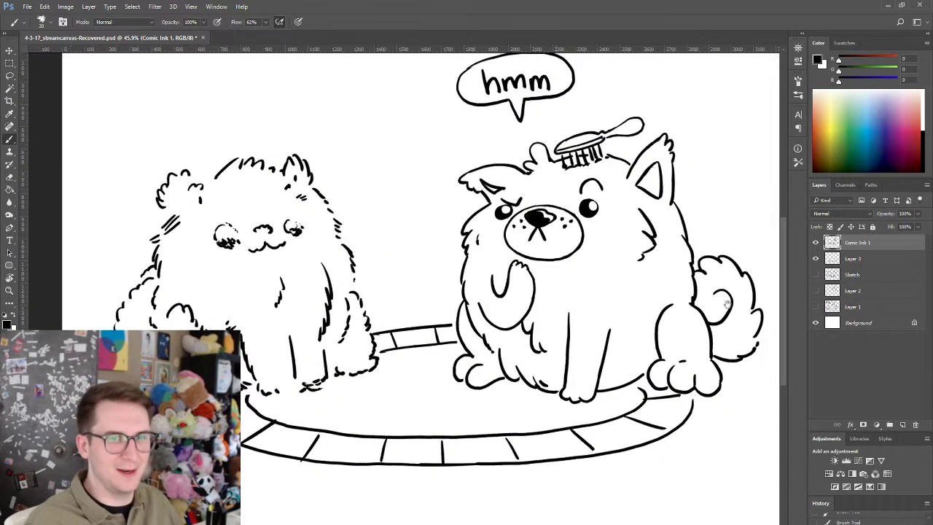
mouse_move(586, 294)
left_mouse_down()
mouse_move(565, 335)
mouse_move(567, 326)
left_mouse_up()
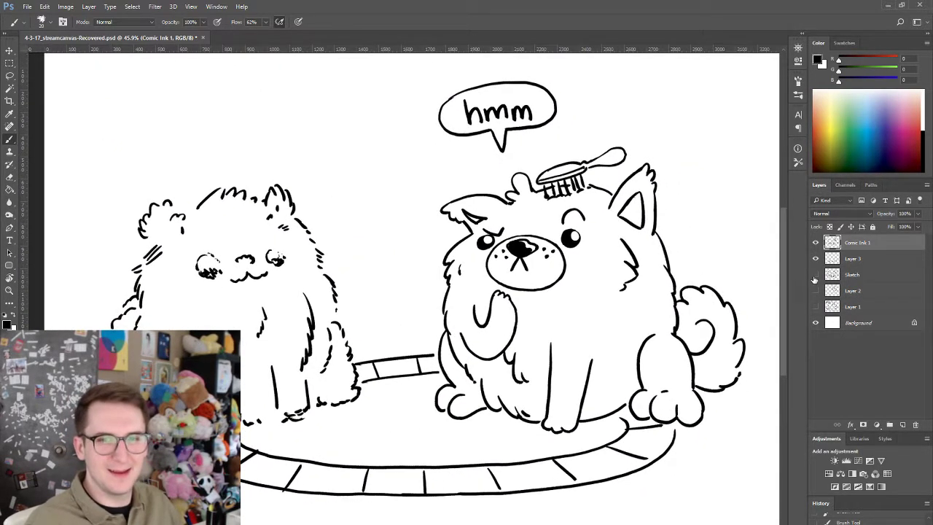
left_click(815, 277)
left_click(816, 277)
left_click(851, 278)
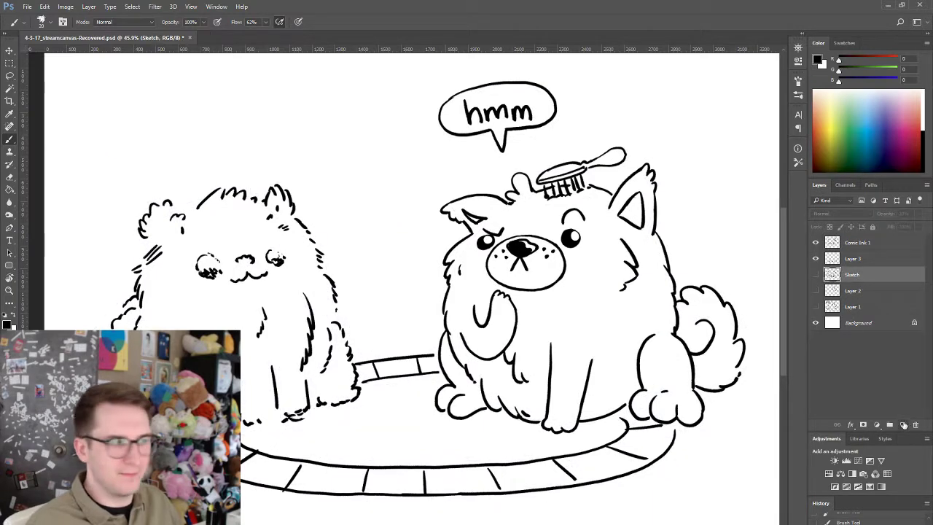
left_click(903, 425)
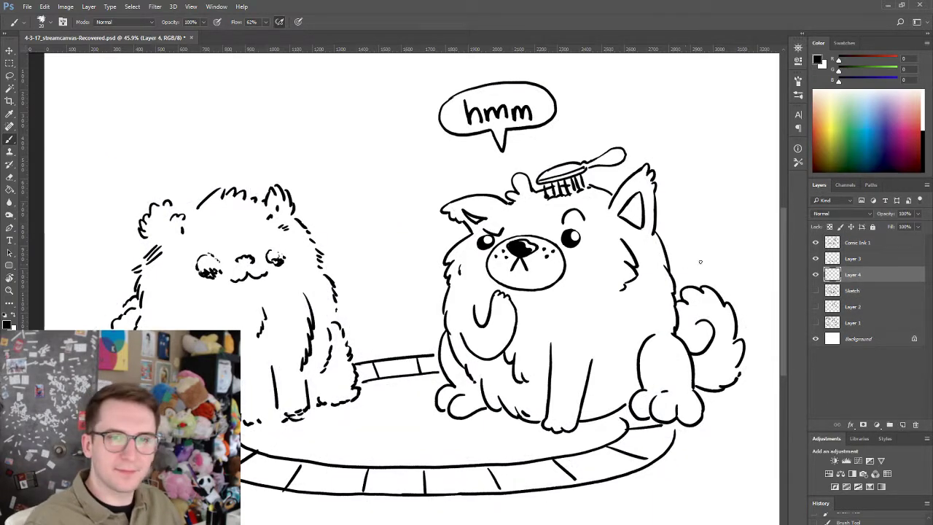
- Try Kyle's Real Watercolor presets 200 Big Softy, Big Round 150 and Biggie, undoing the test stroke on the round dog
left_click(798, 163)
left_click_drag(783, 321, 776, 386)
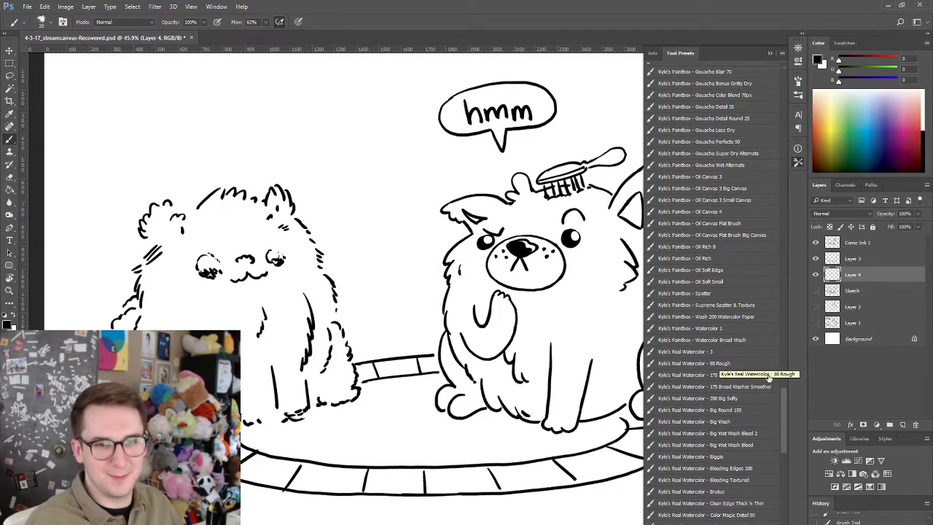
left_click_drag(783, 404, 783, 413)
left_click(714, 326)
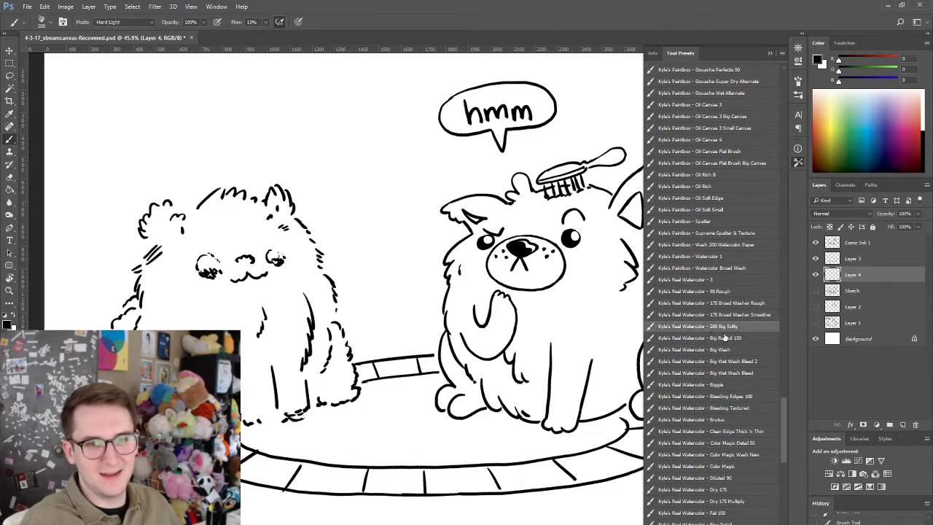
left_click(740, 338)
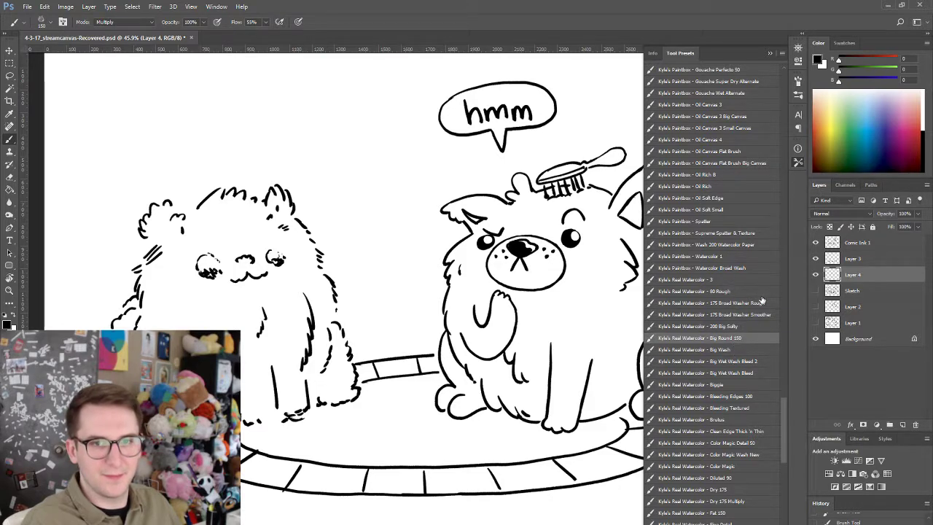
left_click(743, 326)
left_click_drag(576, 324, 605, 393)
key("ctrl+z")
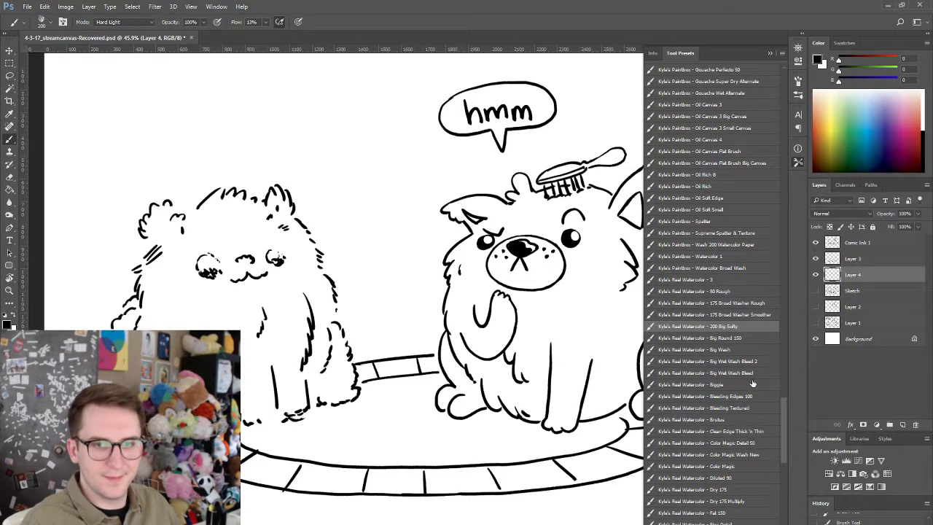
left_click(736, 384)
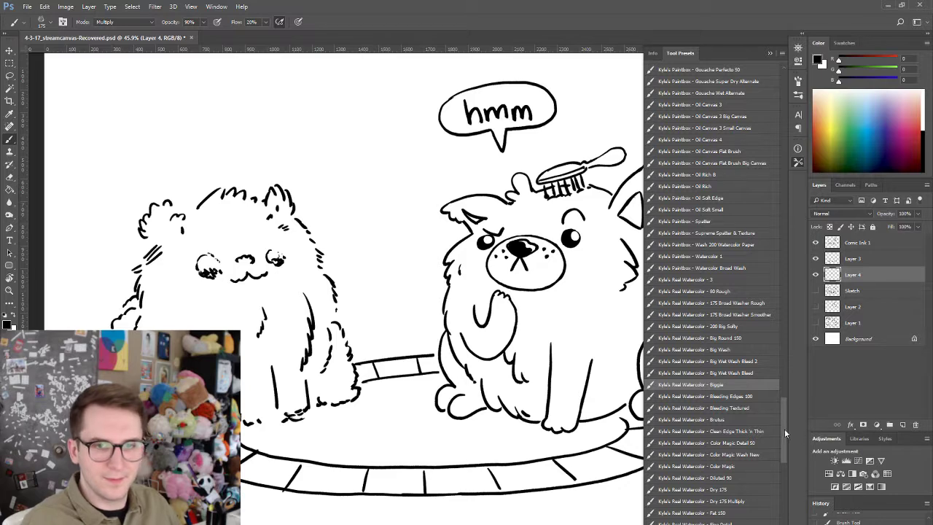
left_click_drag(784, 429, 784, 415)
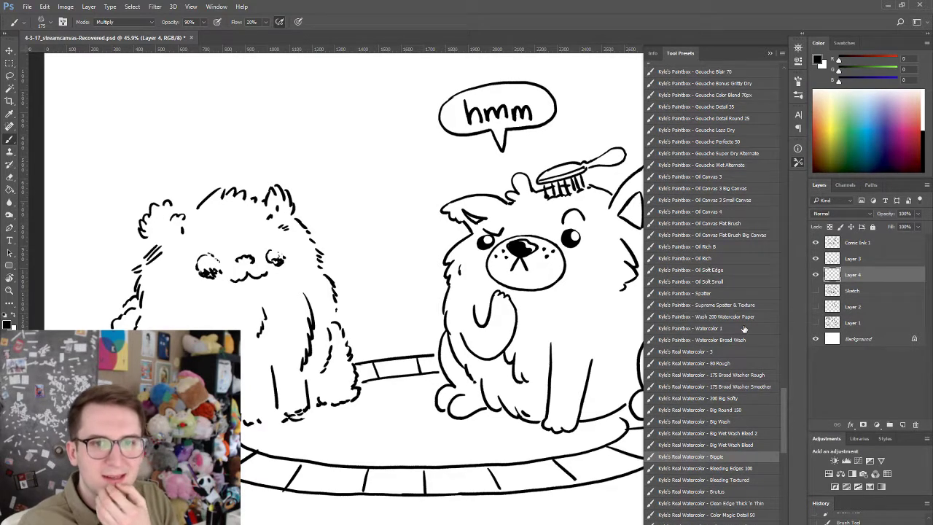
- Choose the brush preset Kyle's Paintbox - Big Wide Softy and pick a light blue foreground color
left_click_drag(784, 404, 782, 381)
left_click(731, 172)
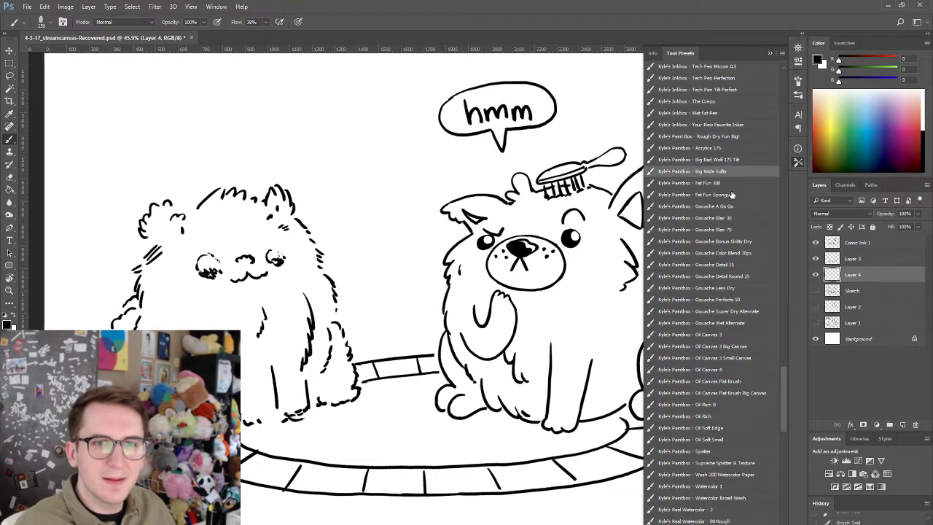
left_click(798, 161)
left_click(872, 135)
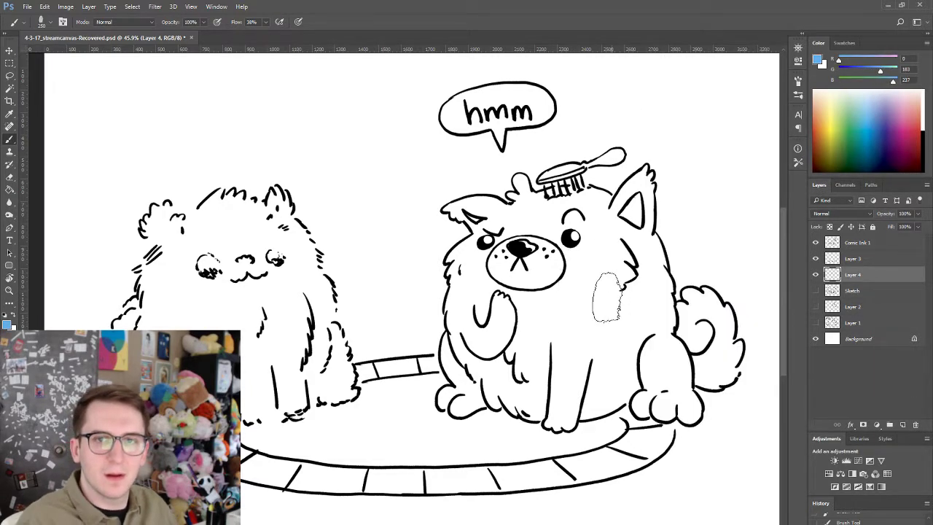
- Paint a loose light blue wash in broad overlapping strokes across the ground, behind both animals and around the stone border
mouse_move(561, 328)
left_mouse_down()
mouse_move(645, 379)
mouse_move(660, 430)
mouse_move(619, 430)
mouse_move(591, 459)
mouse_move(510, 452)
left_mouse_up()
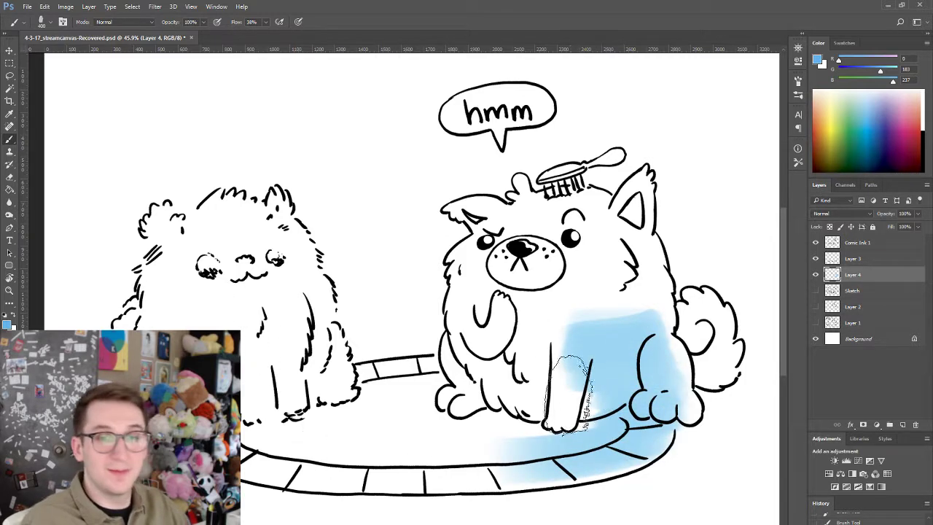
left_click_drag(465, 295, 375, 299)
mouse_move(306, 342)
left_mouse_down()
mouse_move(326, 323)
mouse_move(339, 368)
mouse_move(505, 353)
mouse_move(408, 401)
mouse_move(272, 431)
mouse_move(575, 383)
mouse_move(508, 405)
mouse_move(451, 372)
mouse_move(609, 359)
mouse_move(554, 393)
mouse_move(554, 410)
mouse_move(583, 408)
left_mouse_up()
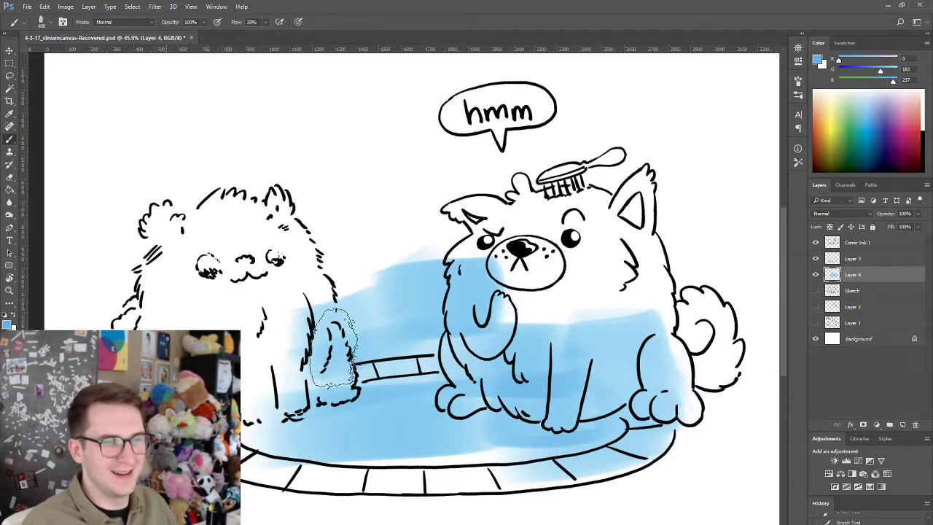
mouse_move(333, 348)
left_mouse_down()
mouse_move(278, 296)
mouse_move(204, 316)
mouse_move(439, 253)
mouse_move(289, 265)
mouse_move(481, 222)
mouse_move(392, 242)
mouse_move(290, 199)
mouse_move(514, 167)
mouse_move(140, 202)
mouse_move(695, 120)
mouse_move(414, 149)
left_mouse_up()
left_click_drag(315, 148, 477, 132)
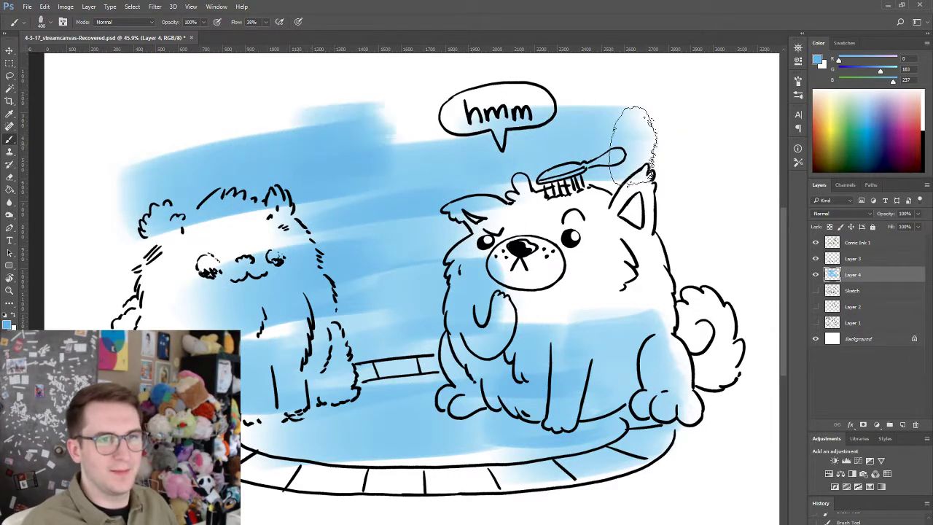
left_click_drag(99, 284, 162, 255)
mouse_move(154, 324)
left_mouse_down()
mouse_move(103, 310)
mouse_move(135, 321)
left_mouse_up()
left_click_drag(213, 458, 636, 426)
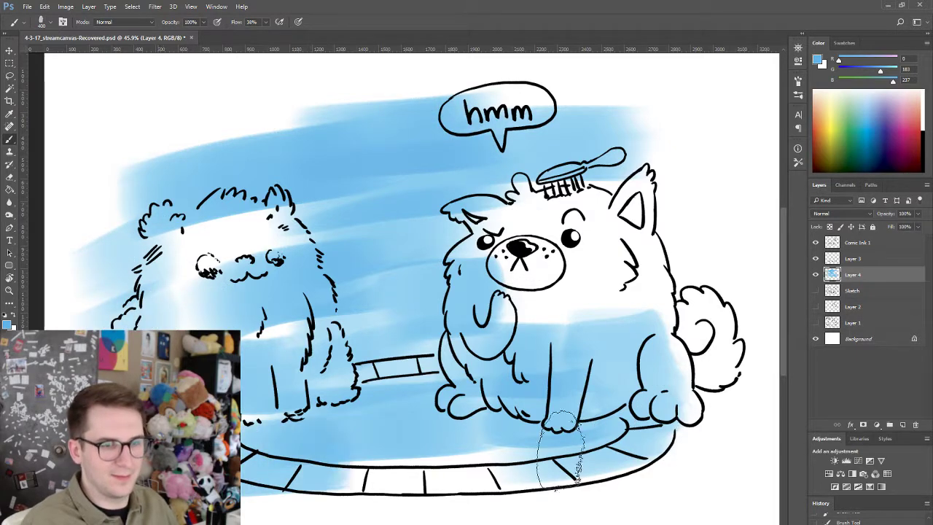
mouse_move(270, 495)
left_mouse_down()
mouse_move(750, 447)
mouse_move(719, 463)
mouse_move(662, 450)
mouse_move(685, 435)
left_mouse_up()
left_click_drag(745, 419, 656, 424)
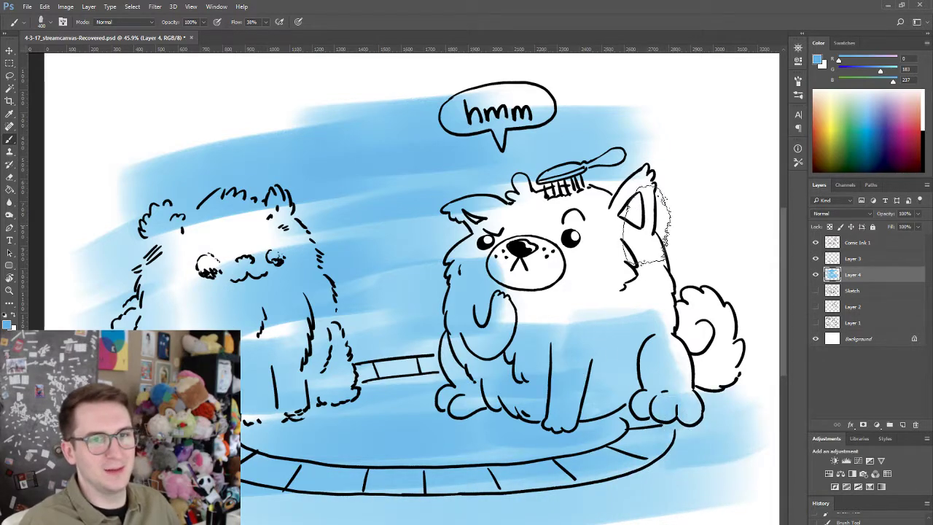
left_click_drag(621, 197, 737, 178)
left_click_drag(705, 227, 654, 229)
key("ctrl+alt+z")
key("ctrl+alt+z")
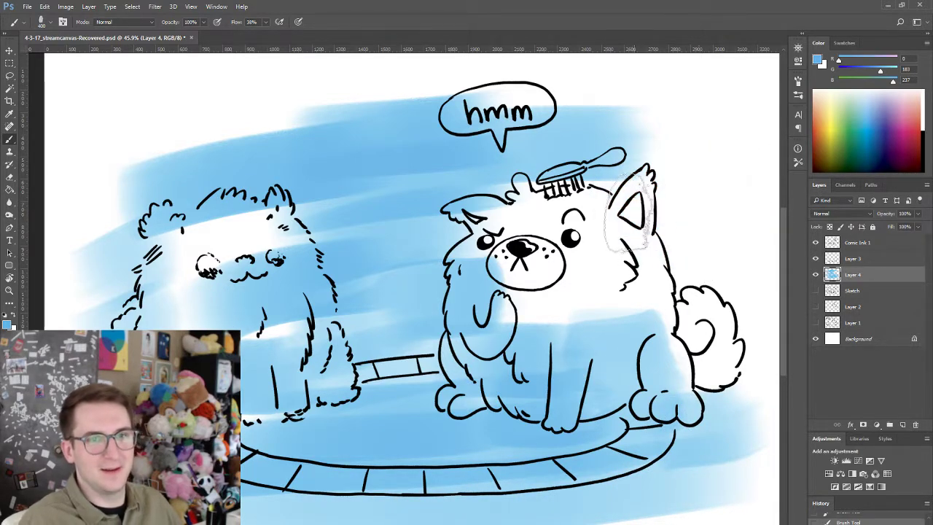
- Extend the light blue wash past the round dog's upright ear, back and tail toward the canvas edge
left_click_drag(599, 204, 727, 188)
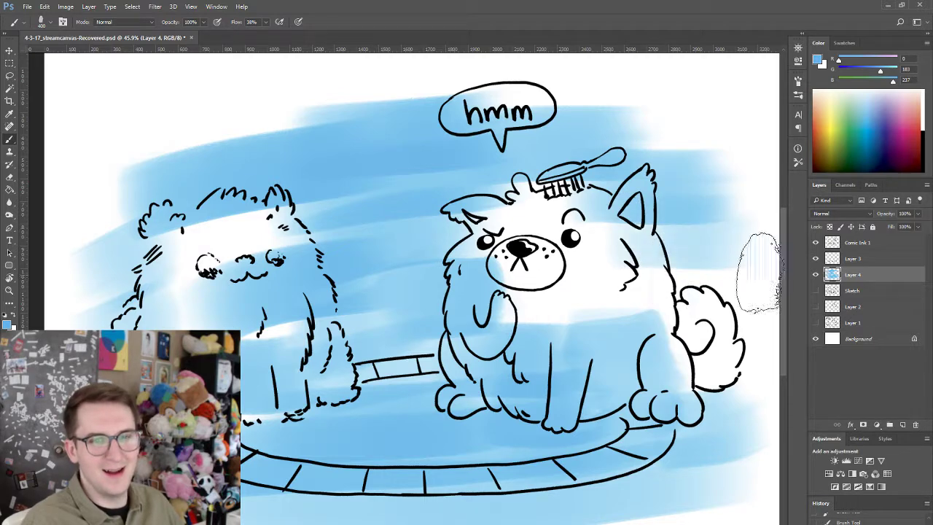
mouse_move(676, 414)
left_mouse_down()
mouse_move(663, 416)
mouse_move(685, 415)
left_mouse_up()
left_click_drag(742, 413, 675, 374)
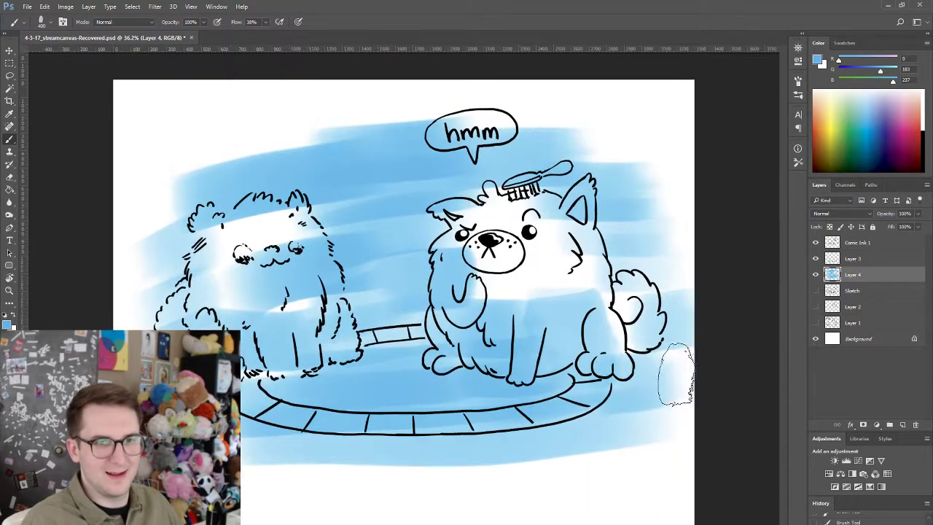
- Move the Comic Ink 1, Layer 3 and Layer 4 artwork together slightly left on the canvas and reselect Layer 4
left_click(865, 243, "shift")
key("v")
mouse_move(603, 326)
left_mouse_down()
mouse_move(672, 291)
mouse_move(593, 293)
mouse_move(671, 309)
mouse_move(641, 321)
mouse_move(664, 337)
left_mouse_up()
left_click(879, 275)
key("b")
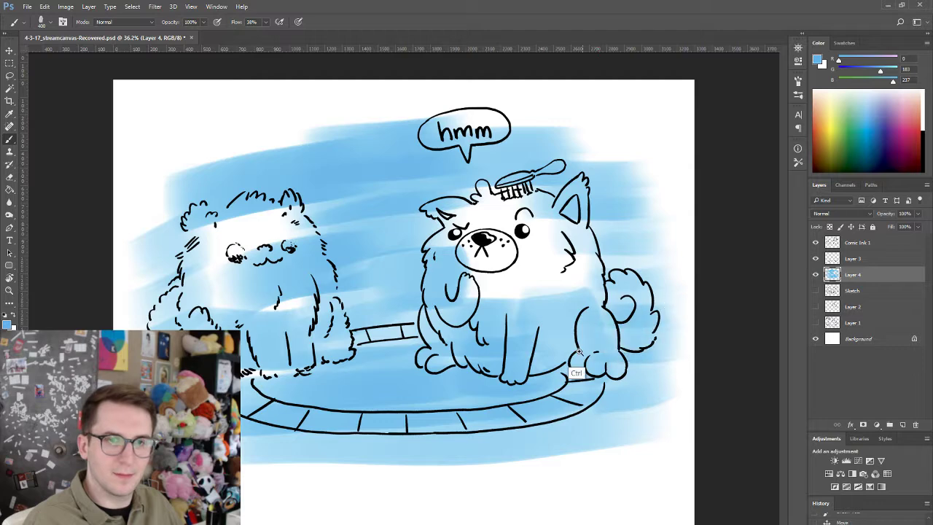
- Erase the blue from the round dog's face, ears, hair tuft and hairbrush, and save the document
scroll(578, 353, "up", 2)
key("e")
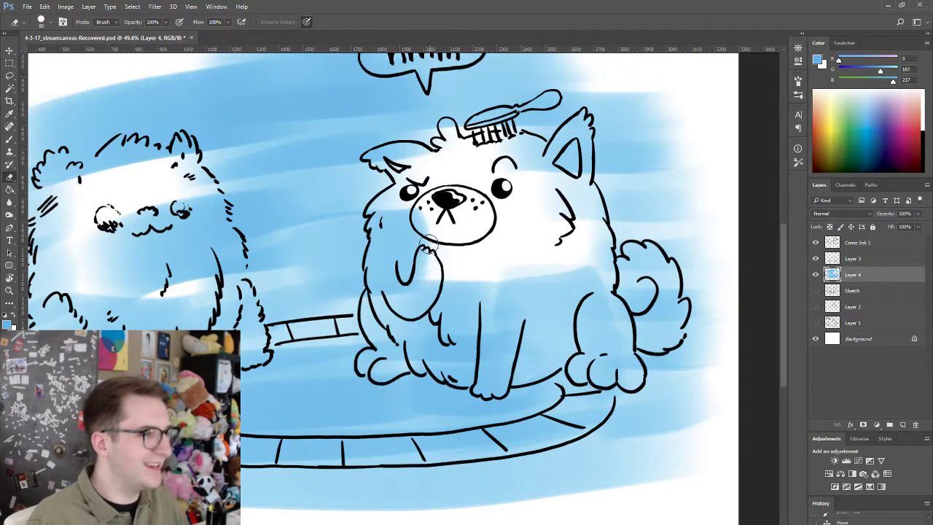
mouse_move(416, 210)
left_mouse_down()
mouse_move(433, 236)
mouse_move(418, 243)
mouse_move(403, 295)
mouse_move(393, 204)
mouse_move(382, 234)
mouse_move(379, 209)
left_mouse_up()
mouse_move(417, 173)
left_mouse_down()
mouse_move(381, 158)
mouse_move(430, 164)
mouse_move(412, 161)
left_mouse_up()
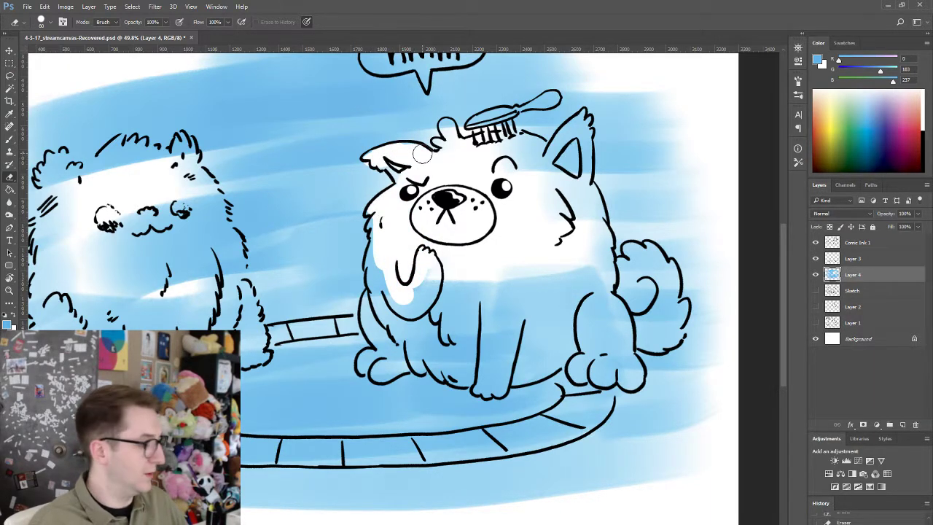
key("ctrl+s")
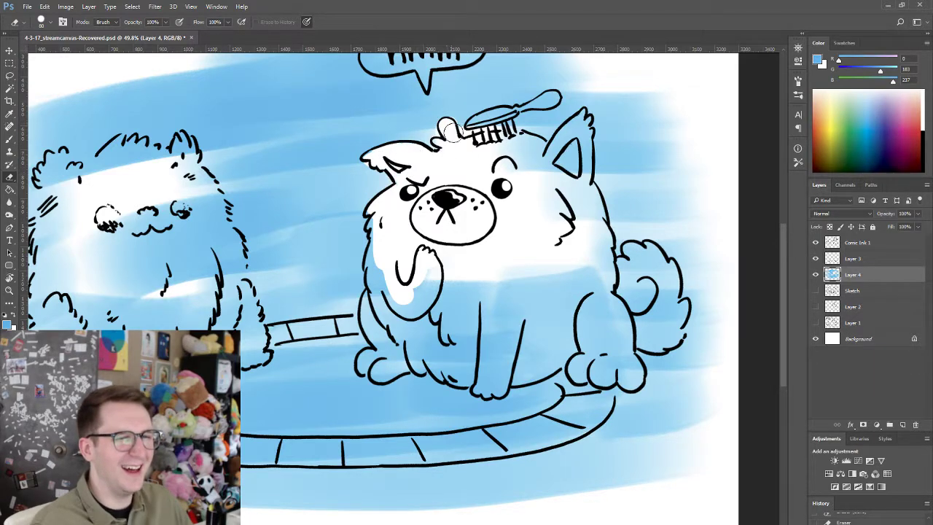
mouse_move(493, 143)
left_mouse_down()
mouse_move(490, 115)
mouse_move(534, 109)
mouse_move(520, 119)
mouse_move(543, 107)
mouse_move(523, 104)
mouse_move(547, 101)
left_mouse_up()
mouse_move(506, 150)
left_mouse_down()
mouse_move(548, 181)
mouse_move(542, 157)
mouse_move(550, 177)
mouse_move(522, 170)
mouse_move(568, 160)
mouse_move(569, 128)
mouse_move(558, 153)
mouse_move(577, 122)
mouse_move(579, 162)
left_mouse_up()
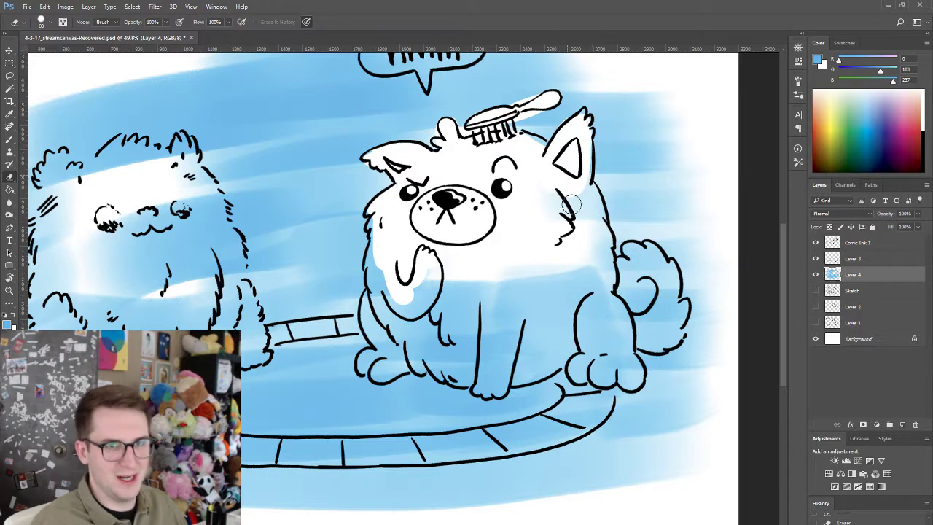
- Erase the blue from the round dog's back, tail, belly, legs and paws up to the ink lines
mouse_move(572, 206)
left_mouse_down()
mouse_move(596, 242)
mouse_move(592, 205)
mouse_move(597, 300)
mouse_move(632, 265)
mouse_move(650, 264)
mouse_move(646, 255)
mouse_move(664, 290)
mouse_move(648, 252)
mouse_move(666, 310)
mouse_move(663, 271)
mouse_move(680, 305)
mouse_move(657, 339)
mouse_move(642, 333)
mouse_move(658, 307)
mouse_move(643, 325)
mouse_move(661, 335)
mouse_move(678, 311)
mouse_move(676, 322)
mouse_move(626, 309)
mouse_move(599, 319)
mouse_move(623, 338)
mouse_move(597, 369)
mouse_move(581, 361)
mouse_move(620, 359)
mouse_move(614, 376)
mouse_move(632, 376)
mouse_move(630, 356)
mouse_move(628, 379)
left_mouse_up()
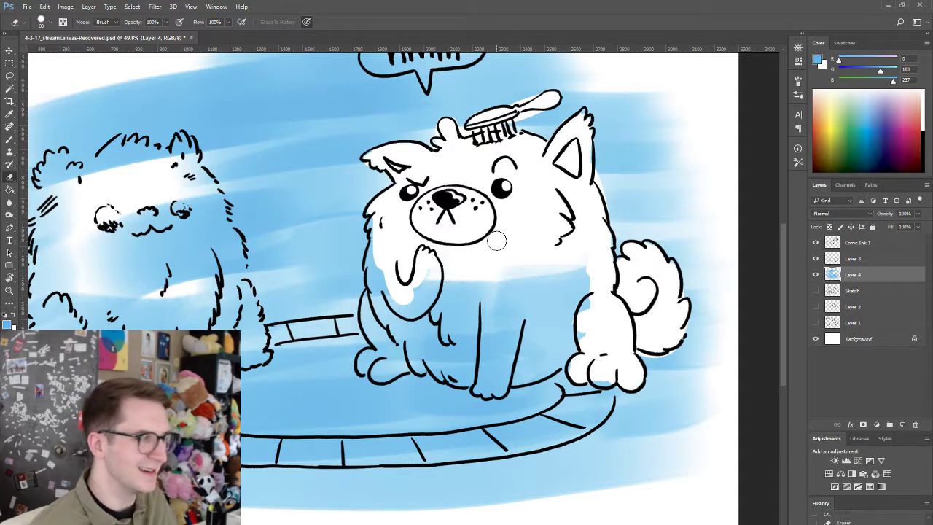
mouse_move(558, 283)
left_mouse_down()
mouse_move(575, 270)
mouse_move(496, 304)
mouse_move(556, 273)
mouse_move(457, 288)
mouse_move(393, 235)
mouse_move(375, 272)
mouse_move(397, 321)
mouse_move(433, 310)
mouse_move(470, 319)
mouse_move(416, 365)
mouse_move(440, 345)
mouse_move(487, 346)
mouse_move(503, 335)
mouse_move(477, 379)
mouse_move(496, 380)
mouse_move(495, 310)
mouse_move(506, 329)
mouse_move(567, 314)
mouse_move(522, 370)
mouse_move(573, 339)
mouse_move(514, 375)
left_mouse_up()
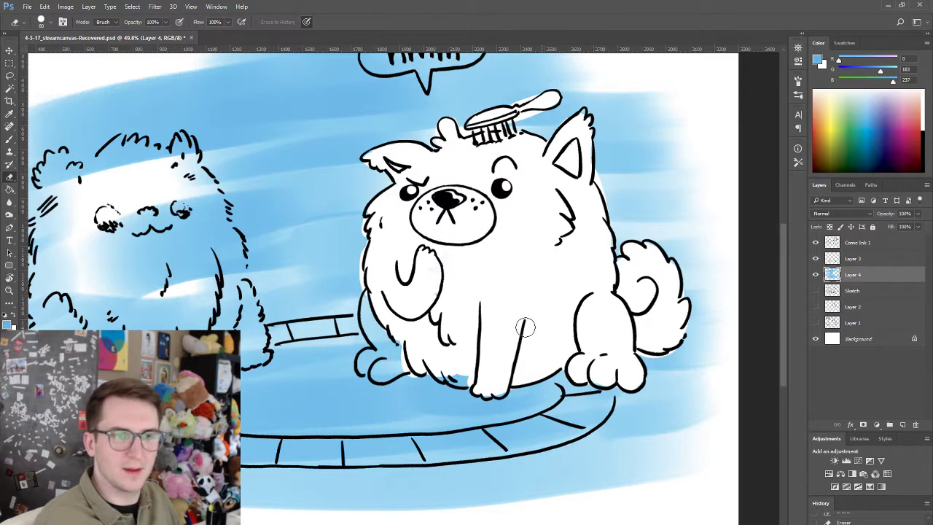
mouse_move(412, 325)
left_mouse_down()
mouse_move(376, 325)
mouse_move(382, 308)
mouse_move(405, 352)
mouse_move(374, 373)
mouse_move(471, 368)
left_mouse_up()
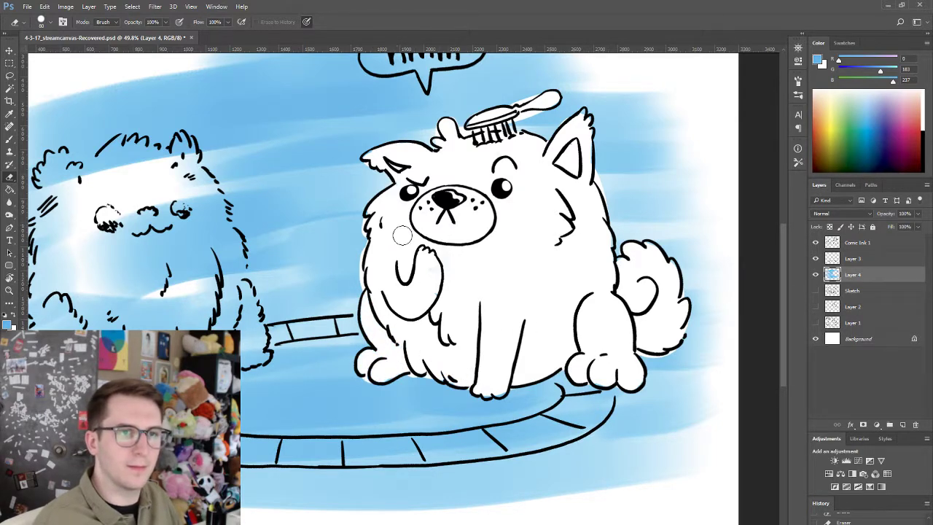
- Erase the blue wash from inside the whole shaggy animal, following its fur outline
left_click_drag(417, 282, 583, 279)
mouse_move(271, 234)
left_mouse_down()
mouse_move(283, 271)
mouse_move(321, 206)
mouse_move(361, 233)
mouse_move(379, 219)
mouse_move(399, 273)
mouse_move(378, 204)
mouse_move(341, 173)
mouse_move(336, 148)
mouse_move(270, 167)
mouse_move(295, 146)
mouse_move(232, 182)
mouse_move(219, 179)
mouse_move(231, 216)
mouse_move(212, 321)
mouse_move(175, 303)
mouse_move(176, 294)
left_mouse_up()
mouse_move(243, 357)
left_mouse_down()
mouse_move(240, 265)
mouse_move(253, 383)
mouse_move(308, 326)
left_mouse_up()
mouse_move(350, 353)
left_mouse_down()
mouse_move(320, 372)
mouse_move(361, 362)
mouse_move(308, 379)
mouse_move(403, 348)
mouse_move(405, 359)
mouse_move(404, 294)
mouse_move(416, 303)
mouse_move(425, 344)
mouse_move(403, 279)
mouse_move(383, 264)
mouse_move(361, 338)
mouse_move(302, 313)
mouse_move(313, 300)
mouse_move(313, 331)
mouse_move(272, 297)
mouse_move(343, 297)
mouse_move(390, 336)
mouse_move(324, 319)
mouse_move(320, 307)
mouse_move(282, 333)
left_mouse_up()
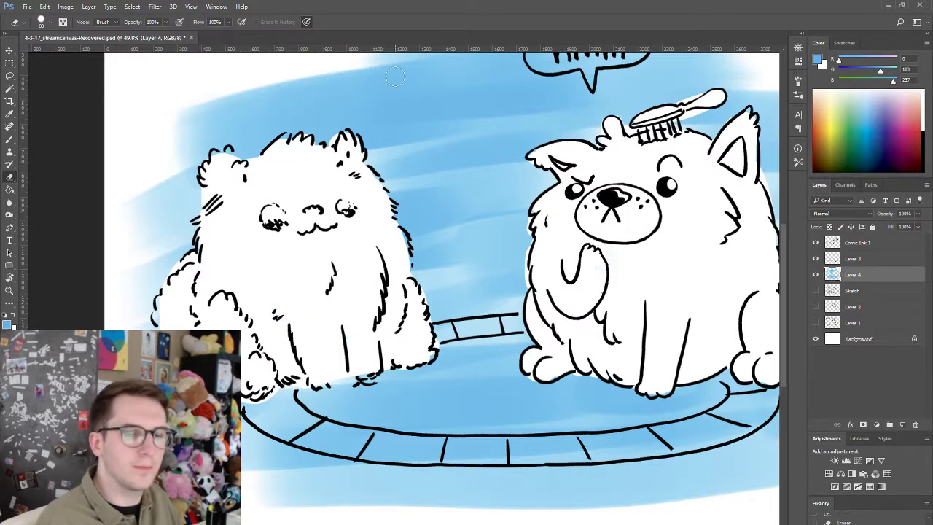
left_click_drag(448, 280, 402, 284)
left_click_drag(679, 369, 603, 388)
left_click_drag(455, 364, 489, 380)
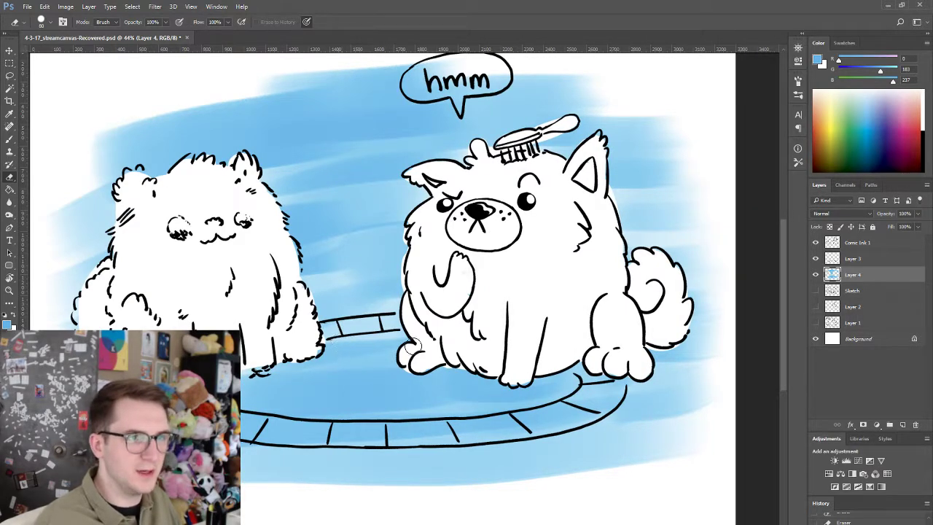
- Add a new layer above Layer 4 and select the brush preset Kyle's Real Watercolor - Big Wet Wash Bleed 2
left_click(903, 425)
key("b")
left_click(798, 162)
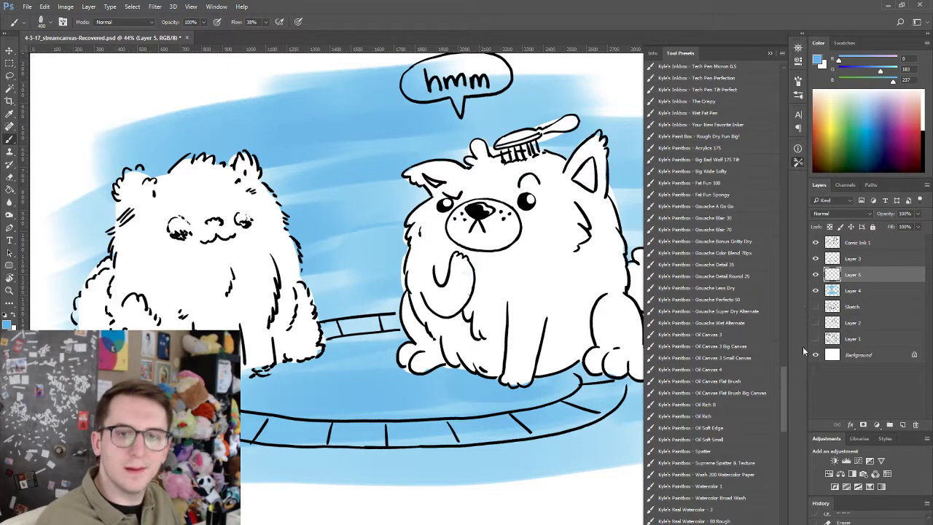
left_click_drag(783, 388, 743, 421)
left_click(744, 421)
left_click(738, 434)
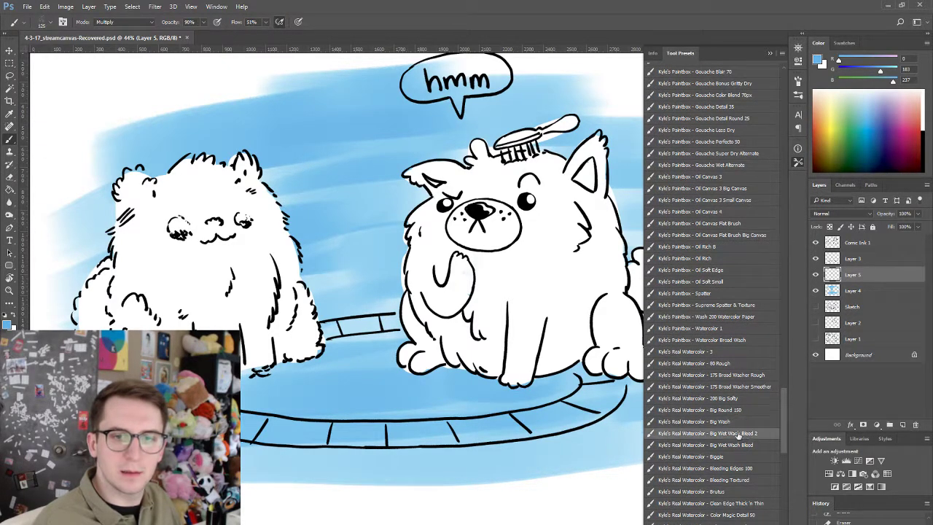
- Try the Big Wash and Big Wet Wash Bleed watercolor presets below the stone border, undo the test marks and keep Big Wet Wash Bleed
left_click(700, 422)
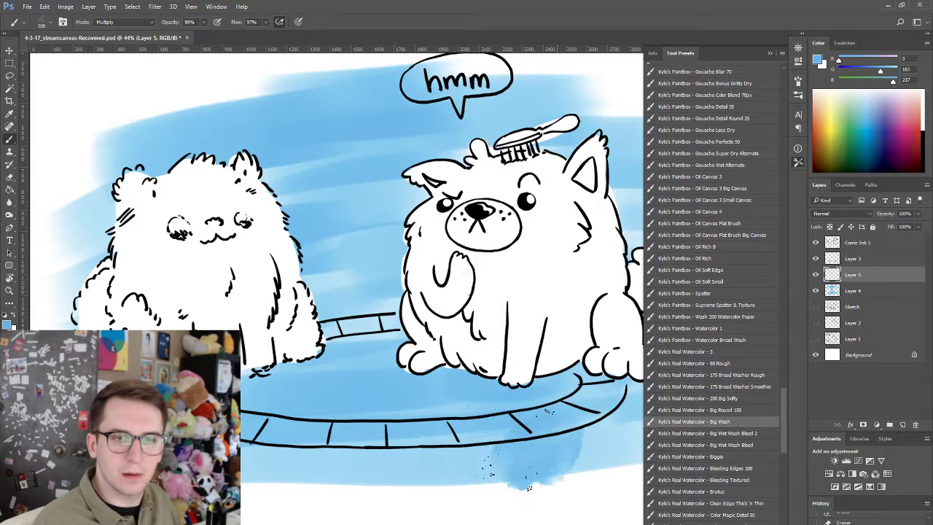
left_click_drag(731, 452, 669, 446)
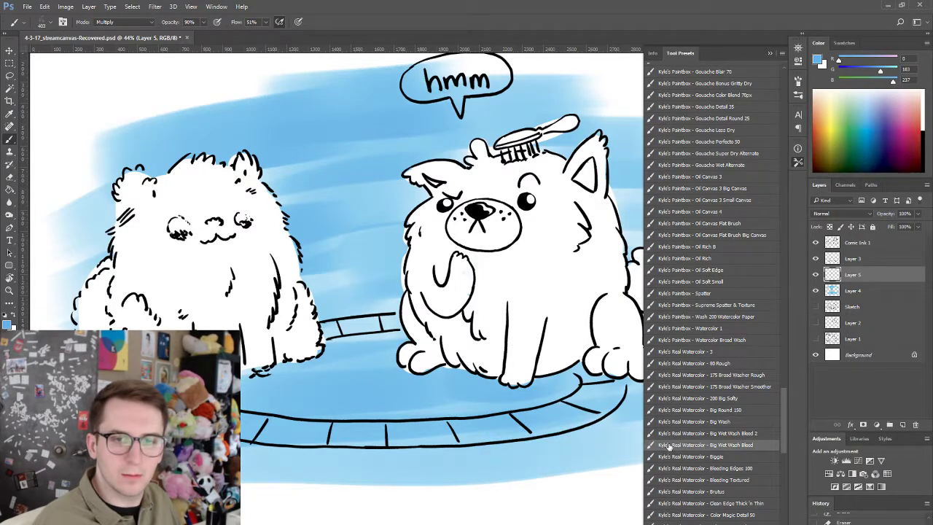
mouse_move(485, 465)
left_mouse_down()
mouse_move(470, 465)
mouse_move(478, 475)
left_mouse_up()
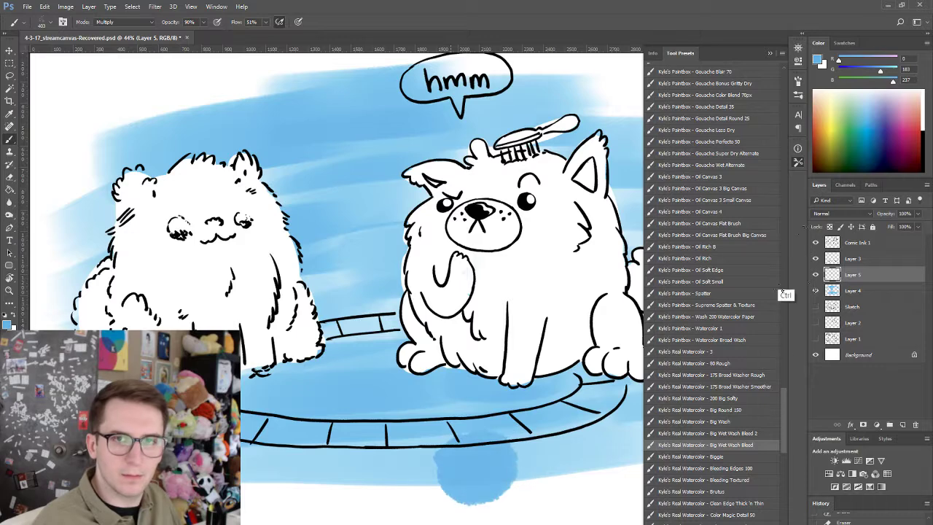
key("ctrl+z")
left_click(796, 166)
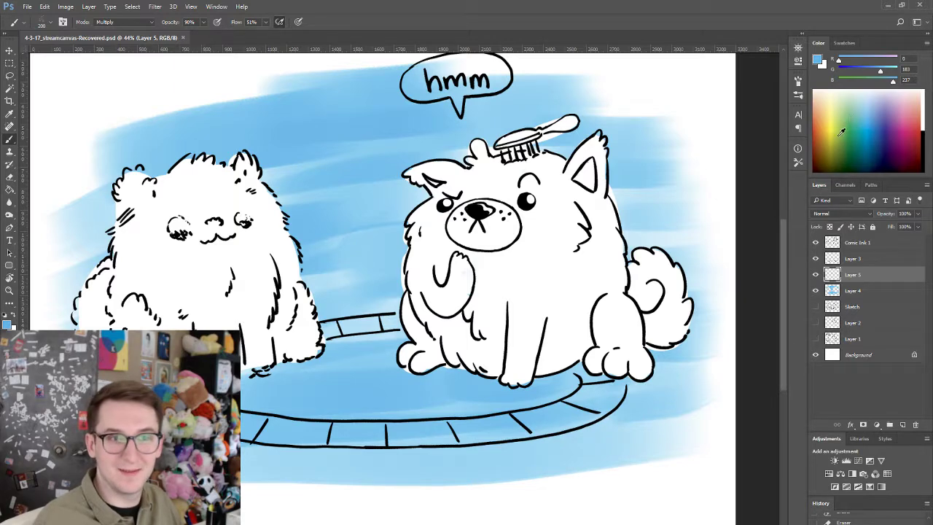
- Try yellow and purple hues for the foreground color and settle on a light turquoise, RGB 94, 231, 213
left_click(903, 134)
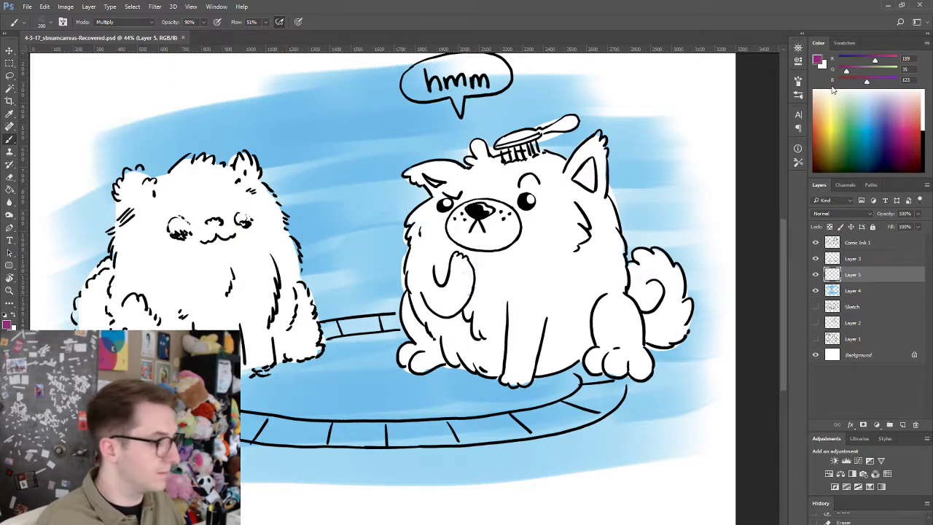
left_click(817, 59)
left_click(679, 279)
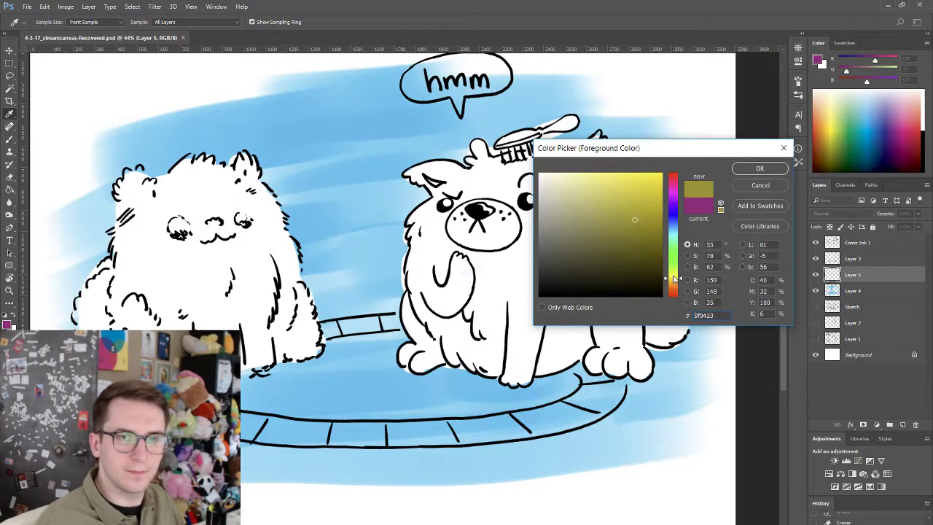
left_click(601, 171)
left_click(585, 205)
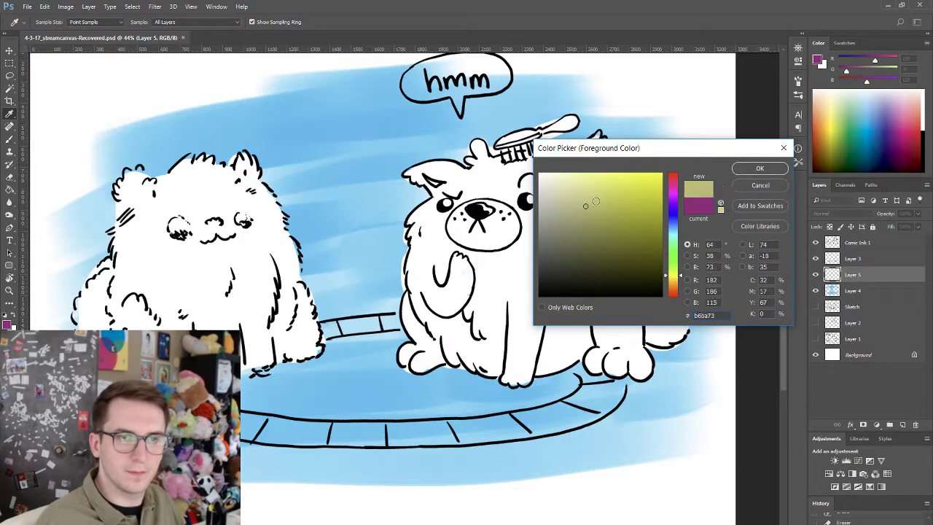
left_click(628, 197)
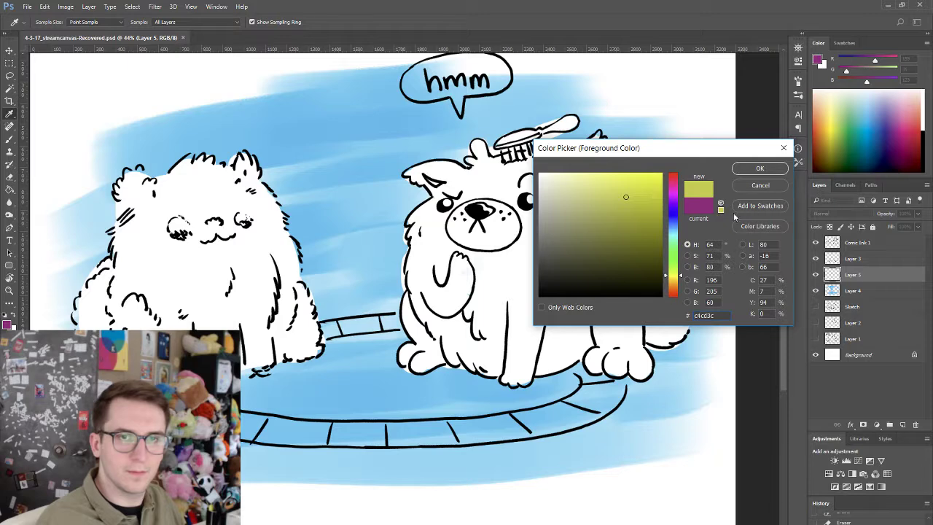
left_click(671, 201)
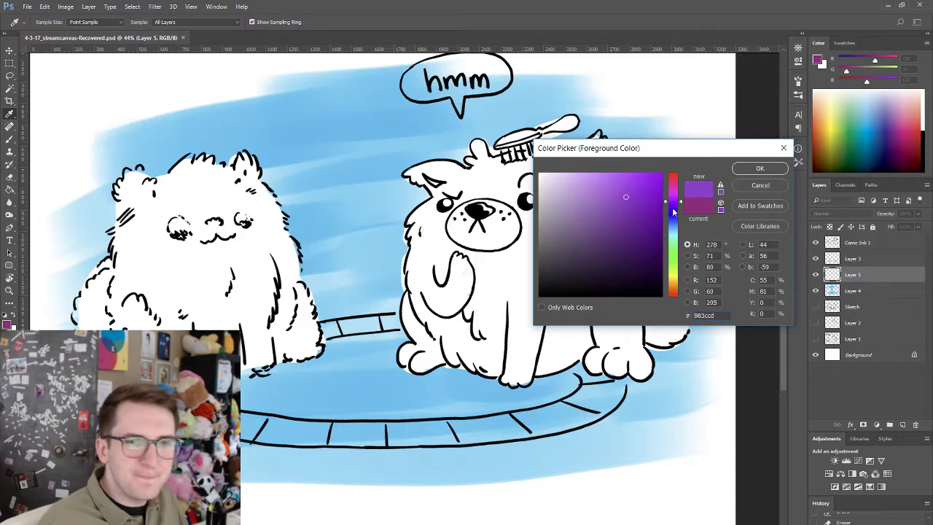
left_click(675, 200)
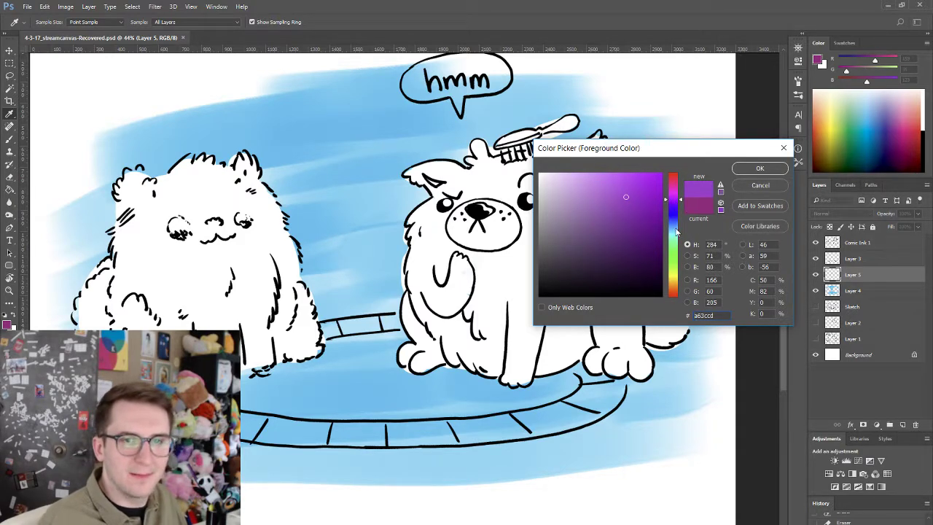
left_click(674, 239)
left_click_drag(591, 186, 610, 183)
left_click(760, 168)
- Paint a turquoise patch on the ground beside the shaggy animal's feet and set the brush's blend mode to Normal
key("b")
mouse_move(368, 368)
left_mouse_down()
mouse_move(307, 394)
mouse_move(364, 379)
mouse_move(270, 401)
mouse_move(276, 382)
left_mouse_up()
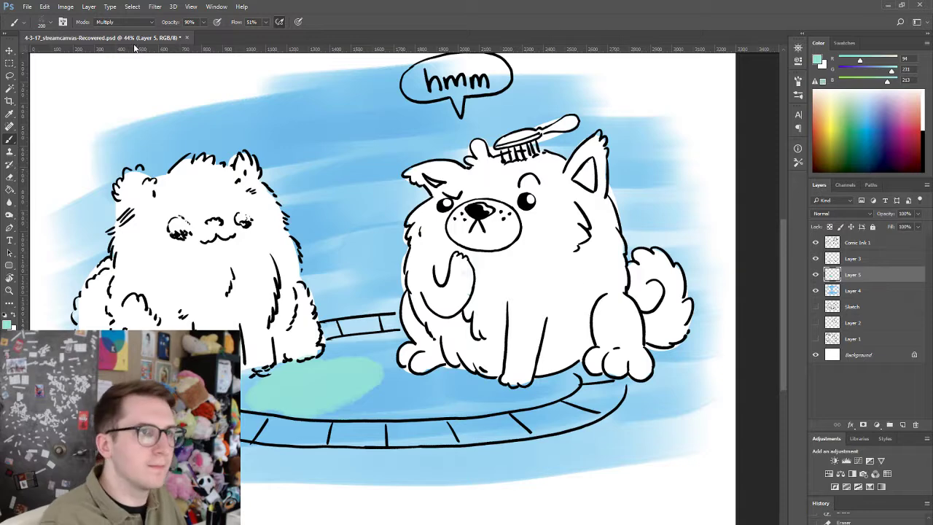
left_click(132, 22)
left_click(143, 28)
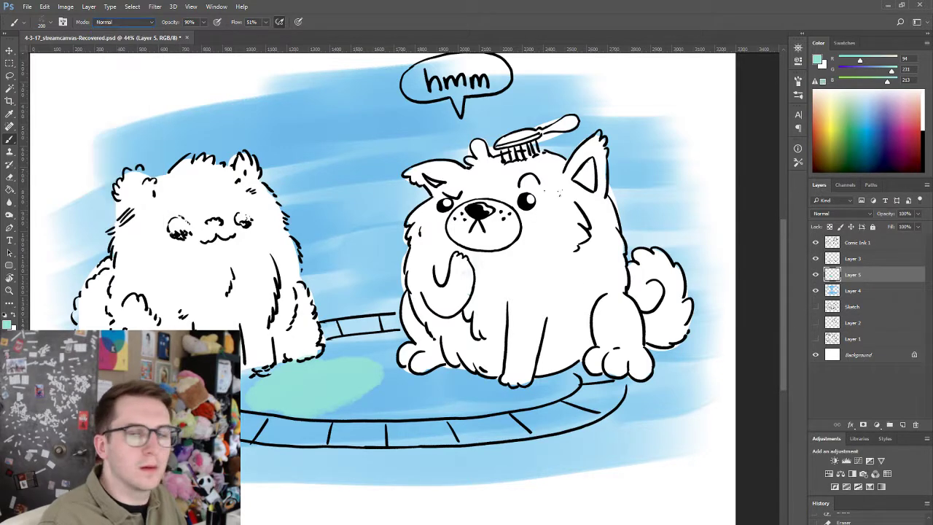
- Turn Layer 5 into a clipping mask on Layer 4
right_click(861, 283)
left_click(700, 347)
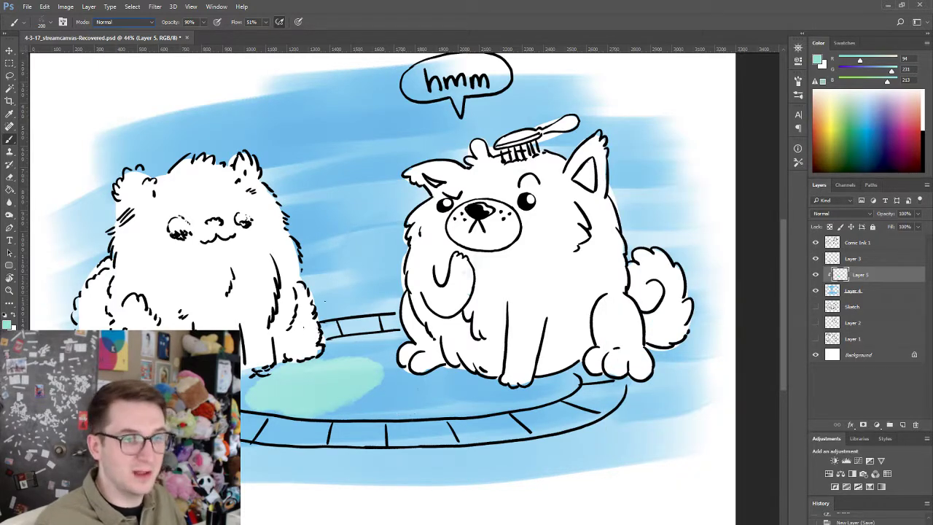
- Paint turquoise over the rest of the ground and its stone border on Layer 5, and compare the picture with that layer hidden
mouse_move(328, 348)
left_mouse_down()
mouse_move(368, 354)
mouse_move(376, 341)
mouse_move(387, 364)
mouse_move(385, 350)
left_mouse_up()
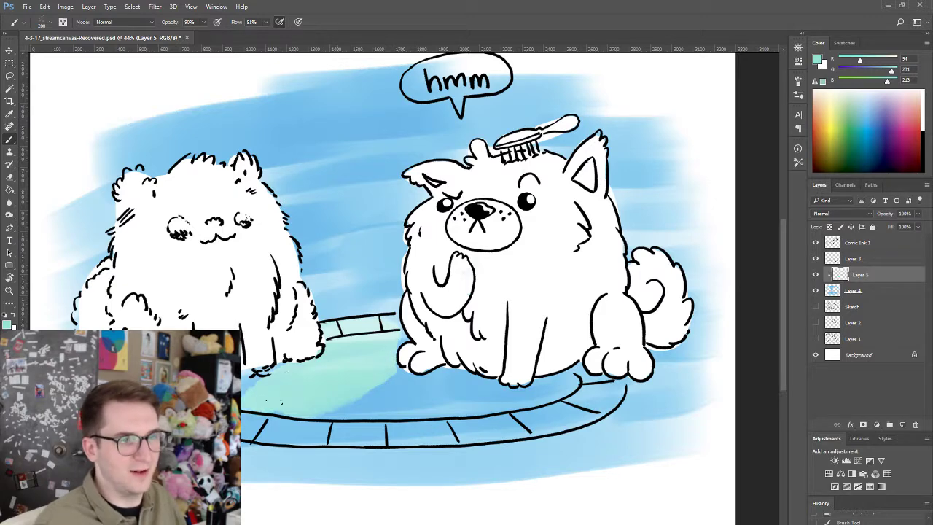
left_click_drag(273, 387, 246, 390)
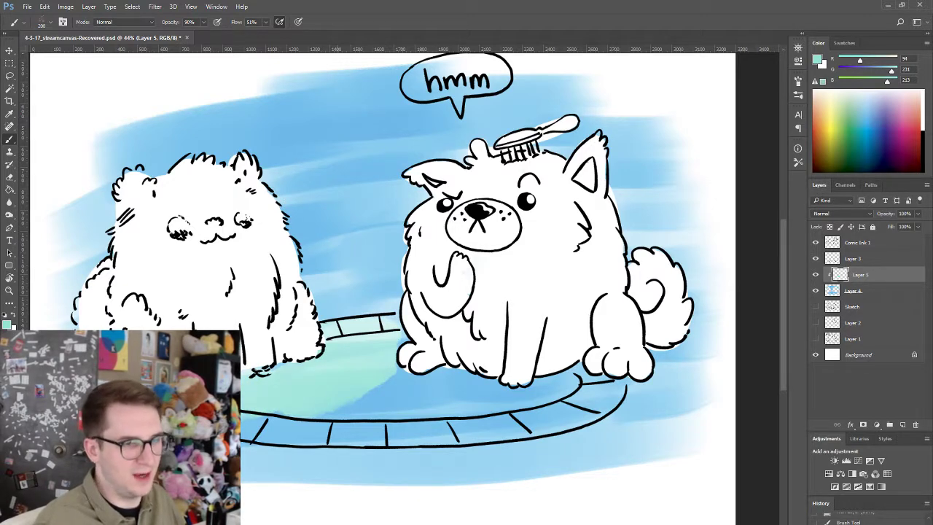
mouse_move(288, 419)
left_mouse_down()
mouse_move(252, 428)
mouse_move(363, 430)
mouse_move(445, 382)
mouse_move(400, 379)
left_mouse_up()
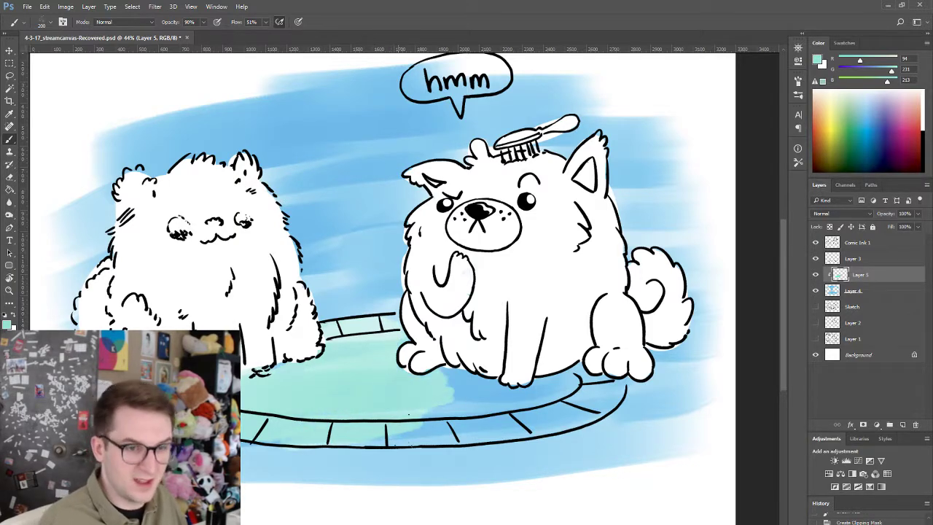
mouse_move(397, 431)
left_mouse_down()
mouse_move(453, 432)
mouse_move(460, 422)
left_mouse_up()
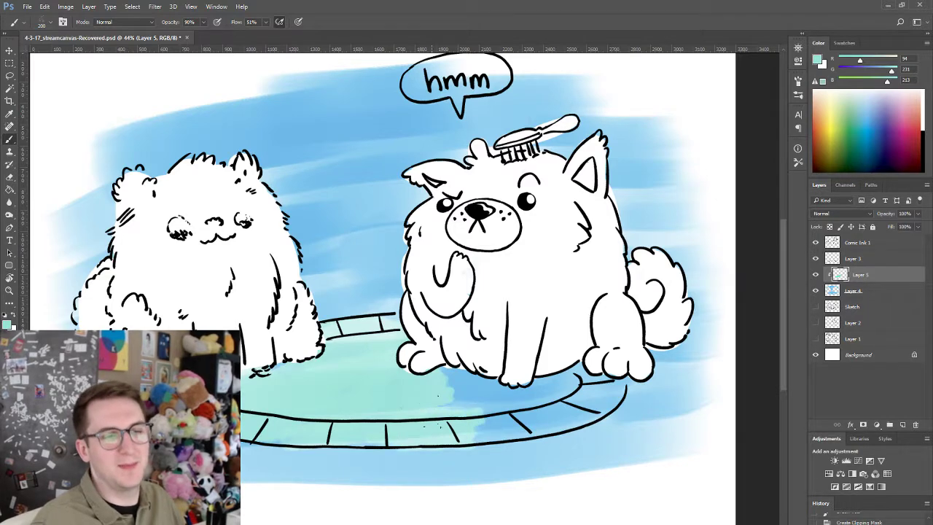
mouse_move(441, 370)
left_mouse_down()
mouse_move(541, 413)
mouse_move(500, 437)
mouse_move(573, 404)
mouse_move(546, 390)
left_mouse_up()
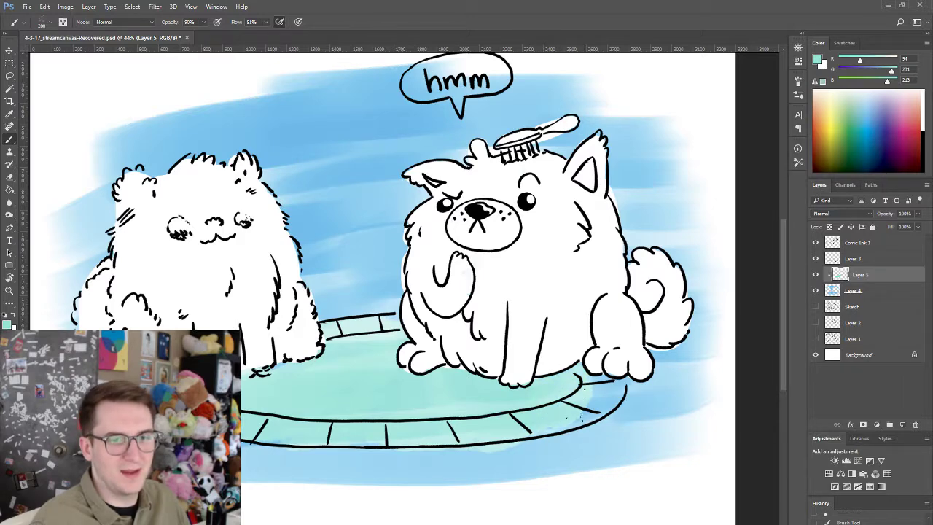
mouse_move(582, 419)
left_mouse_down()
mouse_move(593, 394)
mouse_move(611, 397)
mouse_move(604, 394)
left_mouse_up()
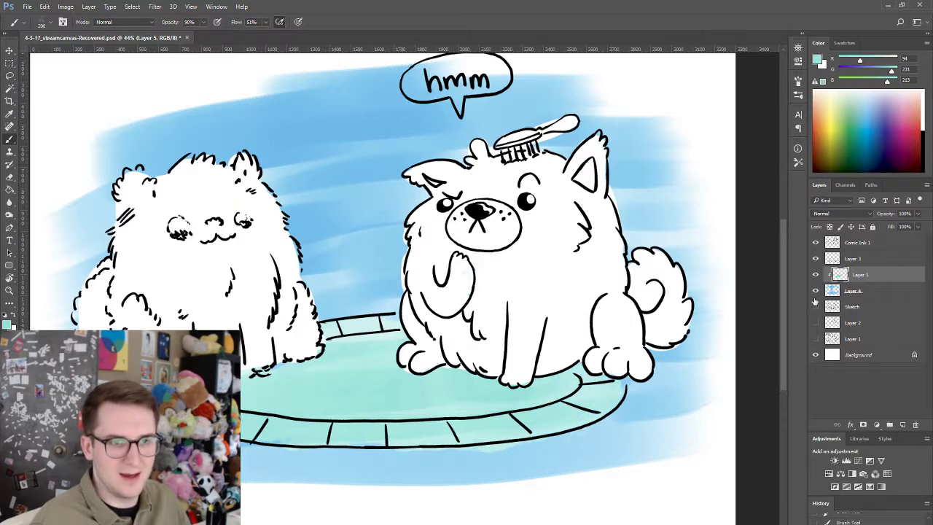
left_click(815, 274)
left_click(816, 274)
- Add a Color Overlay effect to Layer 3 in dark teal, hex 127073, so the stone border's lines are tinted
left_click(832, 259)
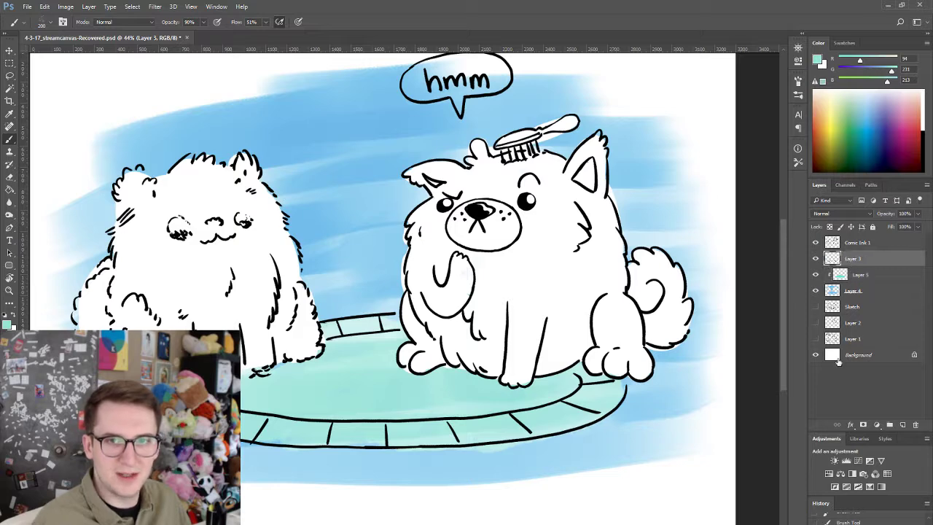
left_click(850, 424)
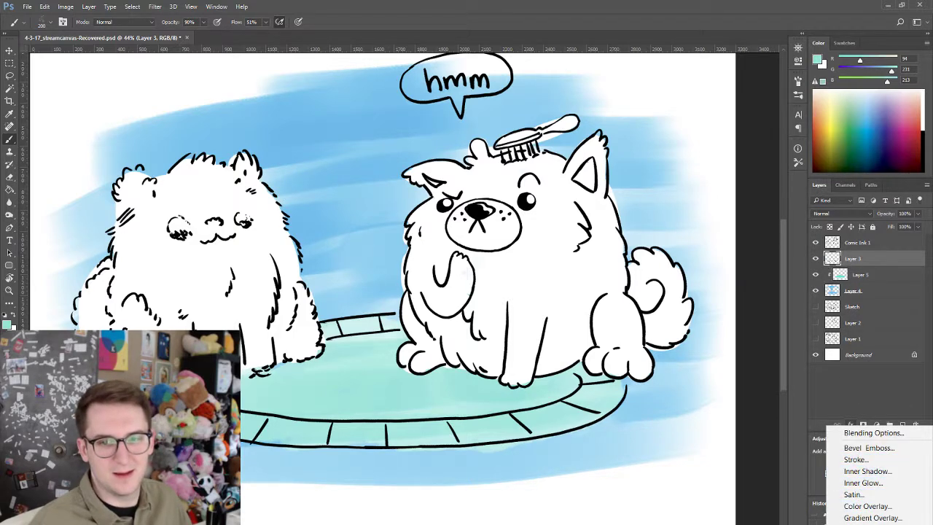
left_click(861, 508)
left_click_drag(729, 304, 742, 109)
left_click(774, 144)
left_click(454, 387)
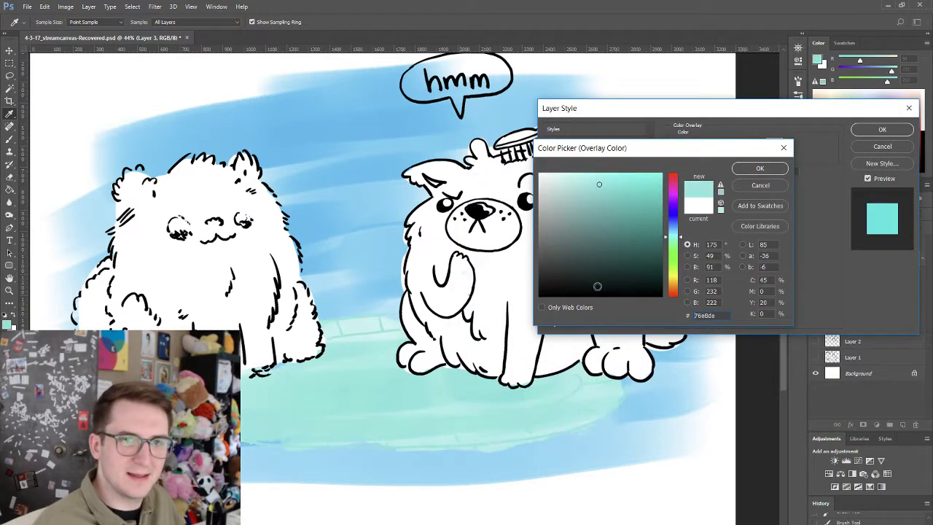
left_click_drag(616, 200, 686, 252)
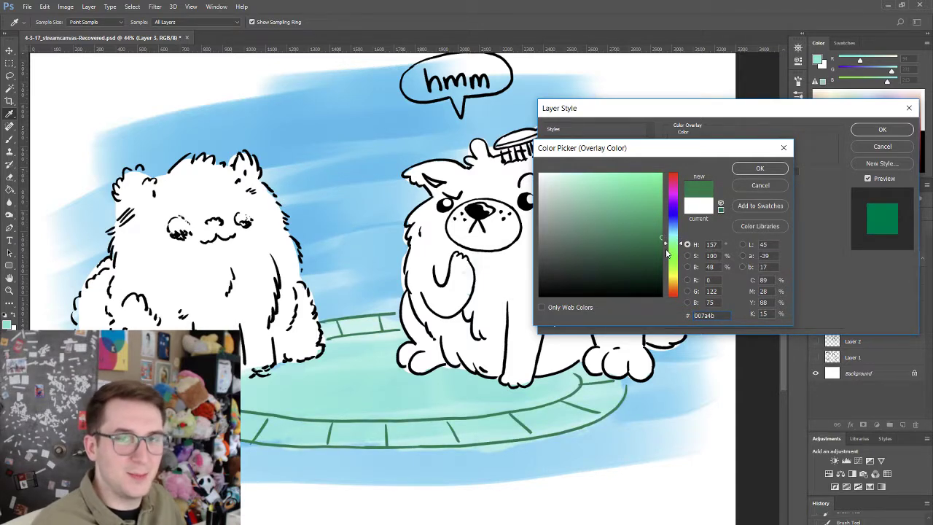
left_click(643, 237)
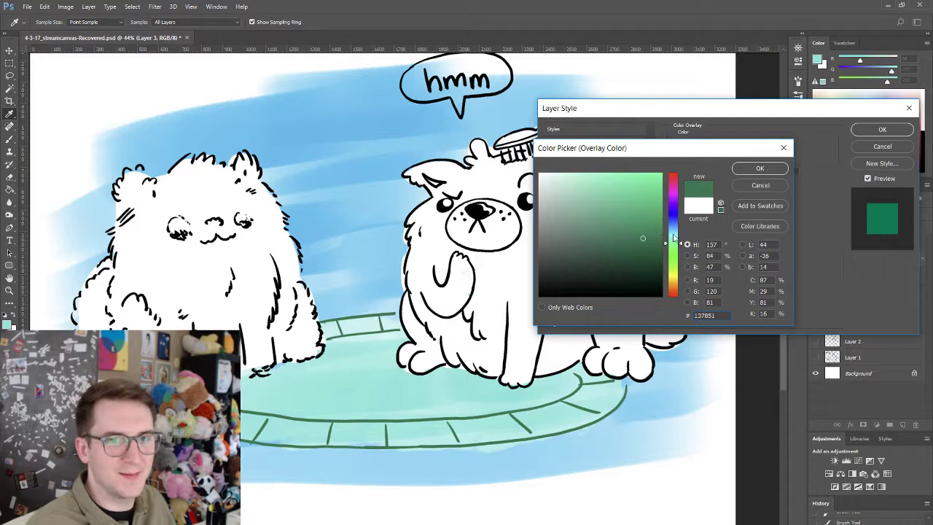
left_click(673, 234)
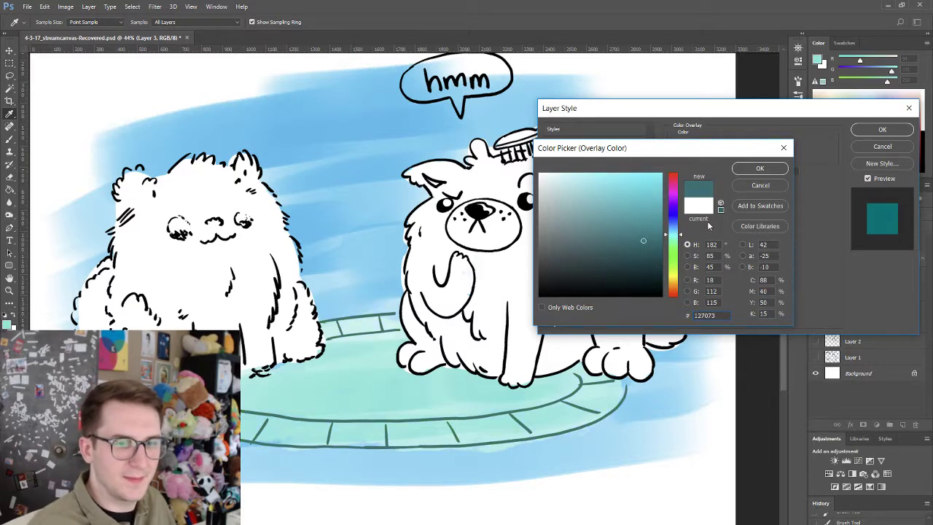
left_click(762, 170)
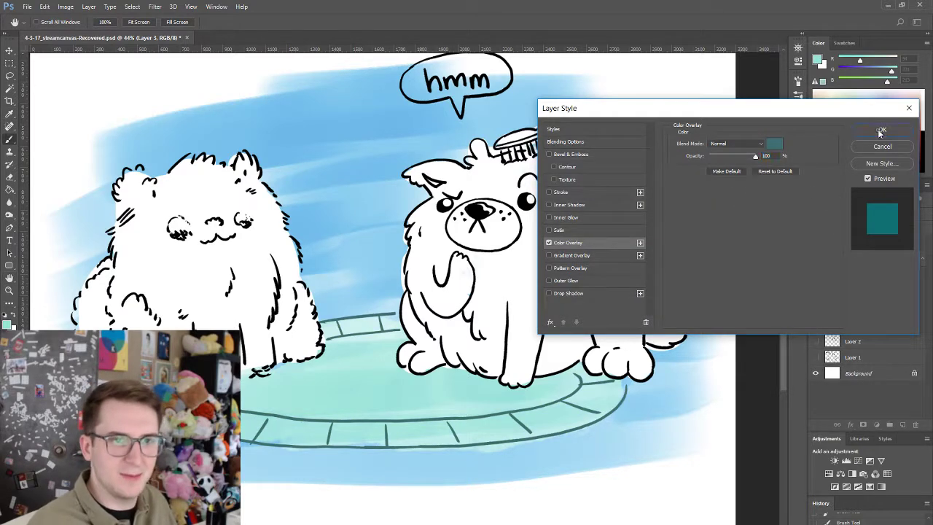
left_click(882, 130)
- Erase the stray blue wash on Layer 4 inside the shaggy animal's outline
left_click_drag(589, 307, 784, 312)
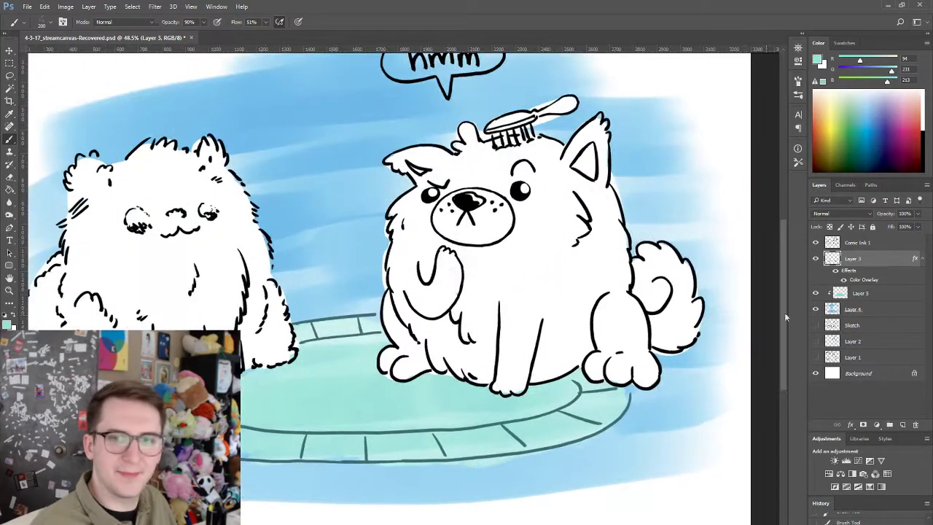
left_click(869, 315)
key("e")
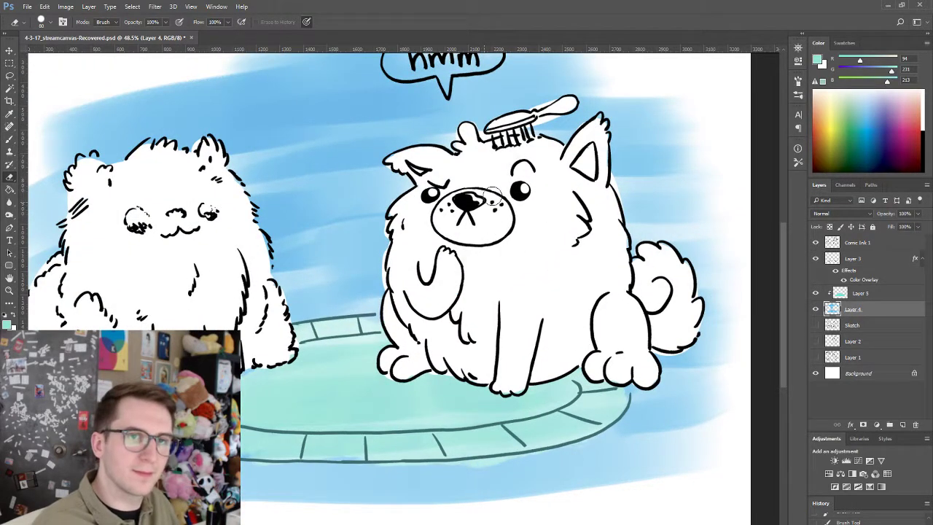
left_click_drag(484, 239, 557, 236)
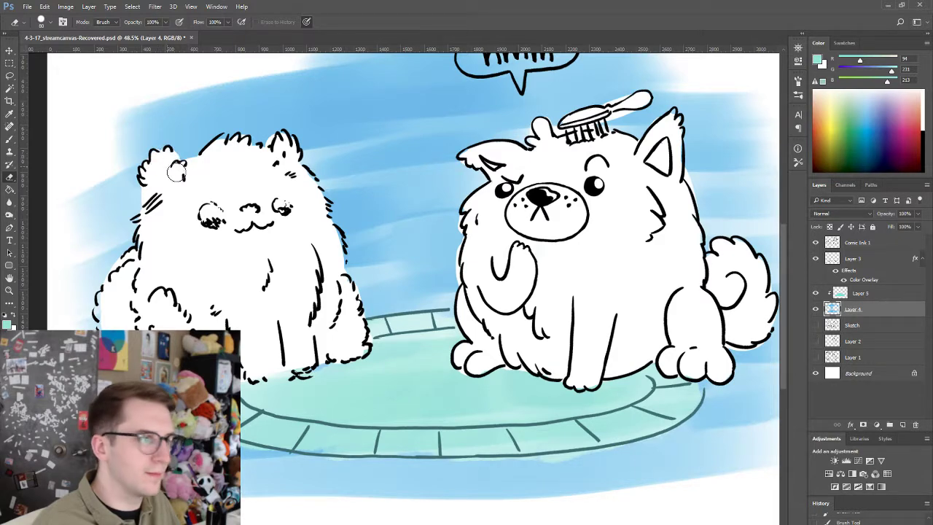
left_click_drag(193, 174, 207, 173)
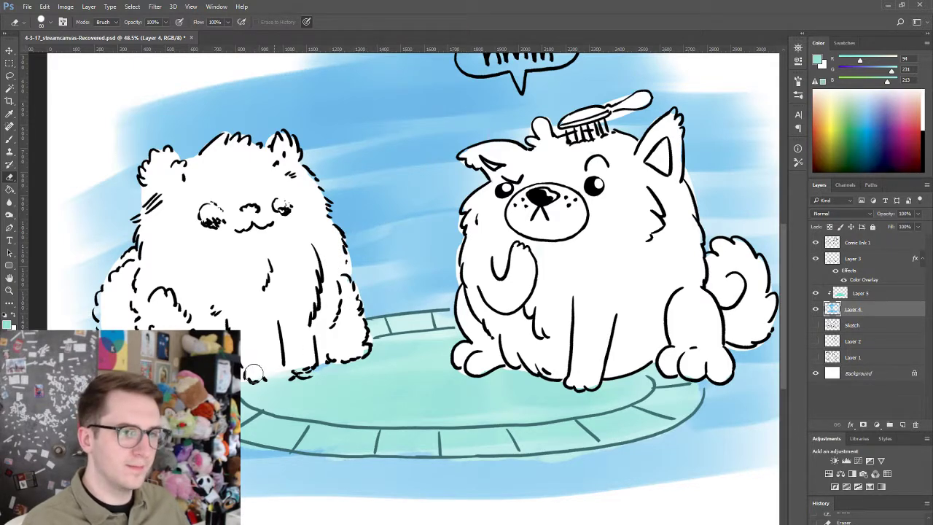
scroll(422, 324, "down", 4)
scroll(452, 336, "up", 3)
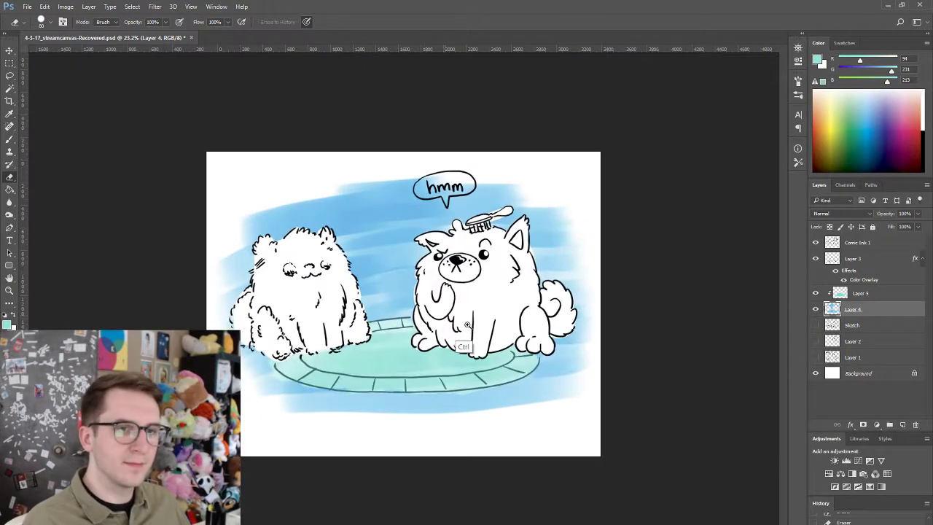
scroll(442, 337, "up", 1)
scroll(346, 365, "up", 1)
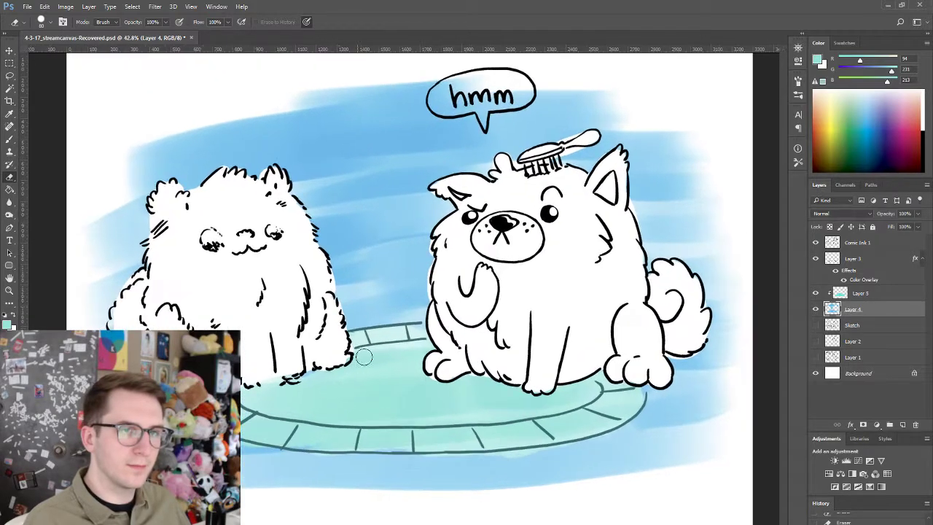
- Compare the picture with Layer 3 hidden and shown, and add a new layer above Layer 5
left_click(859, 260)
left_click(816, 260)
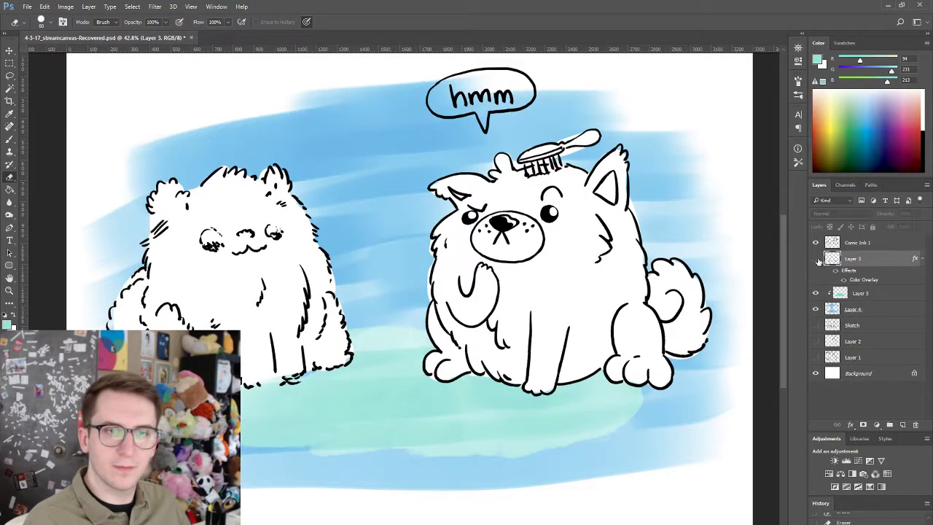
left_click(817, 260)
left_click(874, 294)
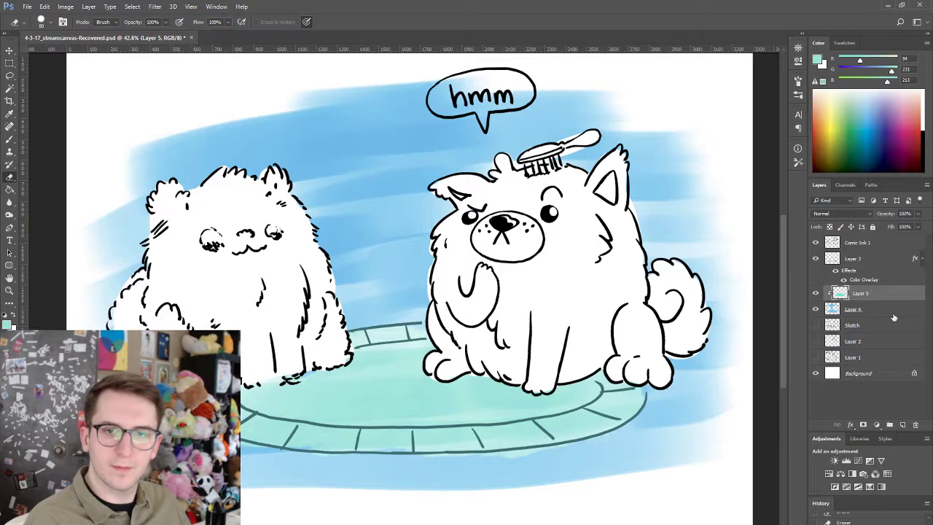
left_click(901, 424)
- Replace the watercolor brush with the 10 px hard round brush preset
key("b")
left_click(798, 162)
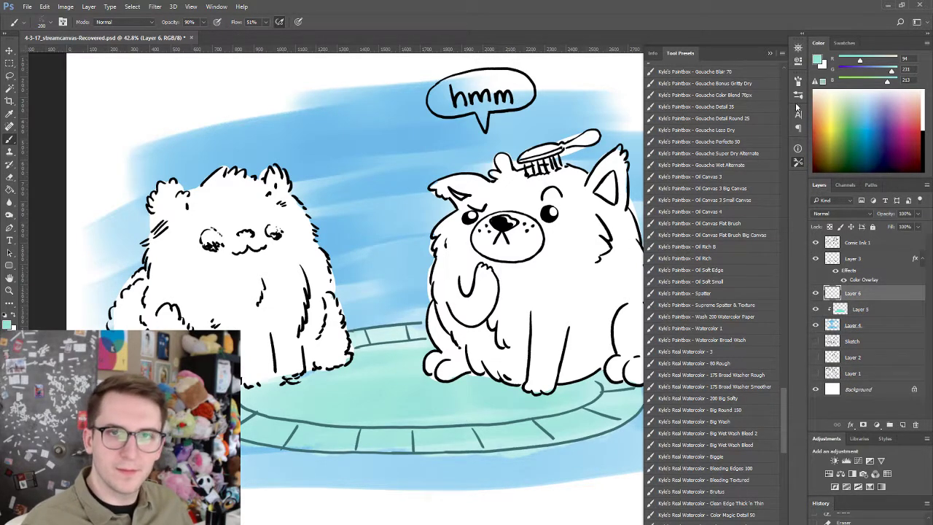
left_click(798, 96)
left_click(665, 258)
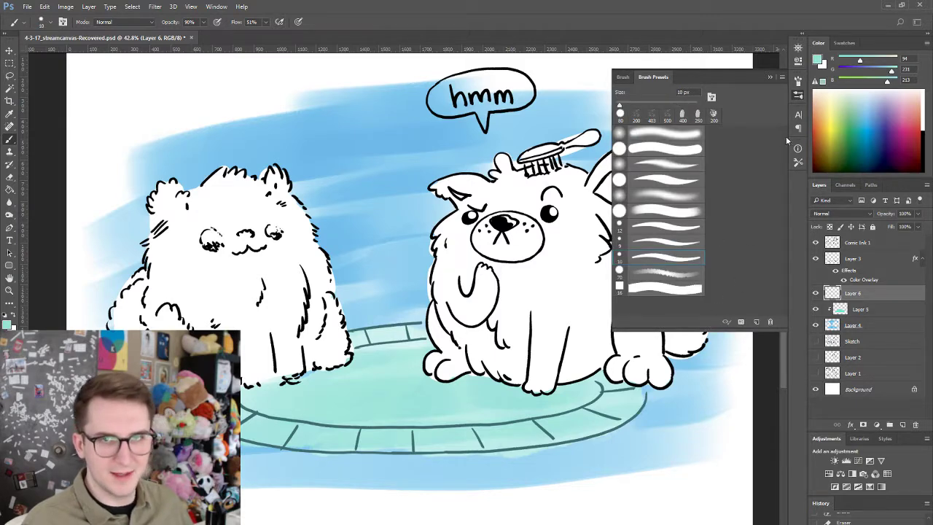
left_click(798, 96)
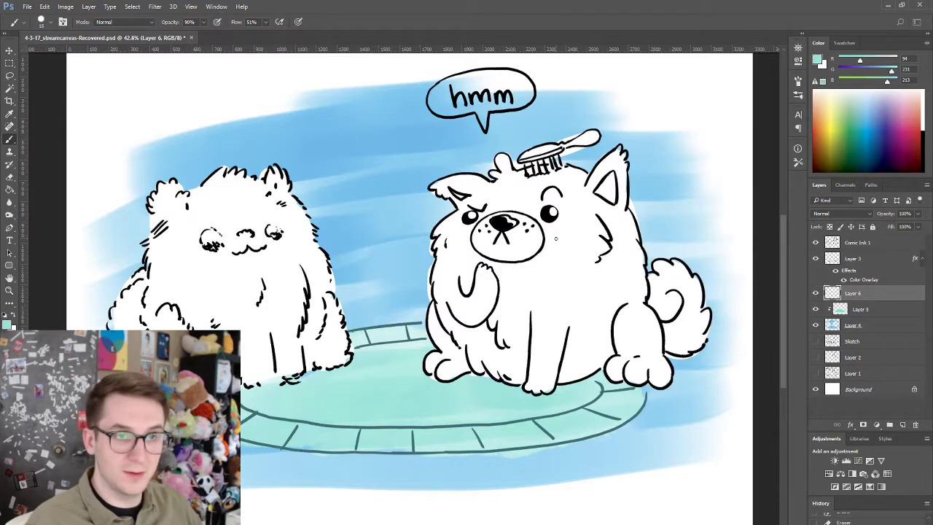
- Try a golden yellow stroke on the hairbrush's back on Layer 6 and undo it
scroll(527, 138, "up", 6)
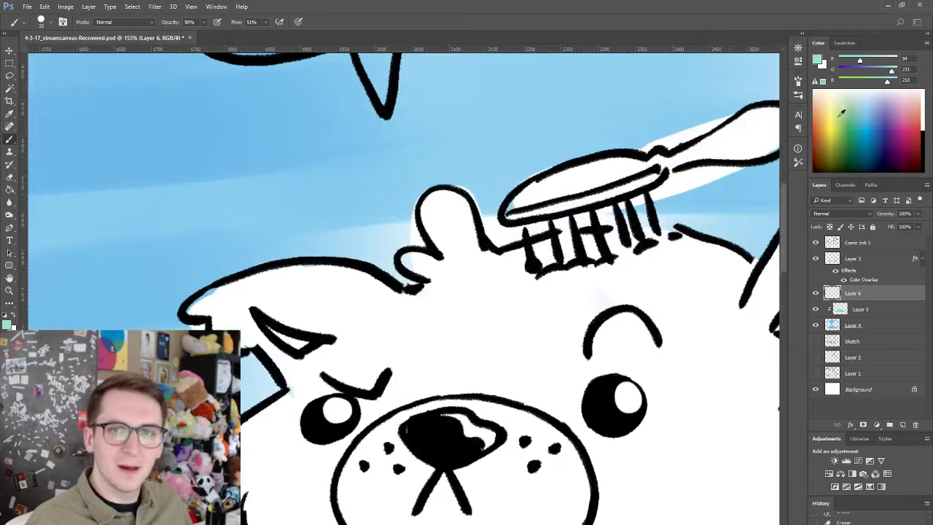
left_click(831, 129)
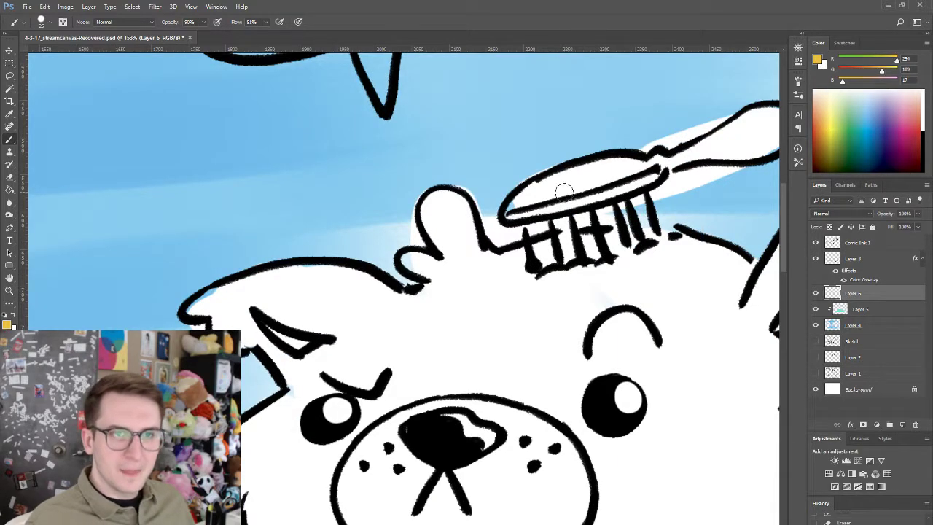
left_click_drag(563, 191, 553, 199)
key("ctrl+z")
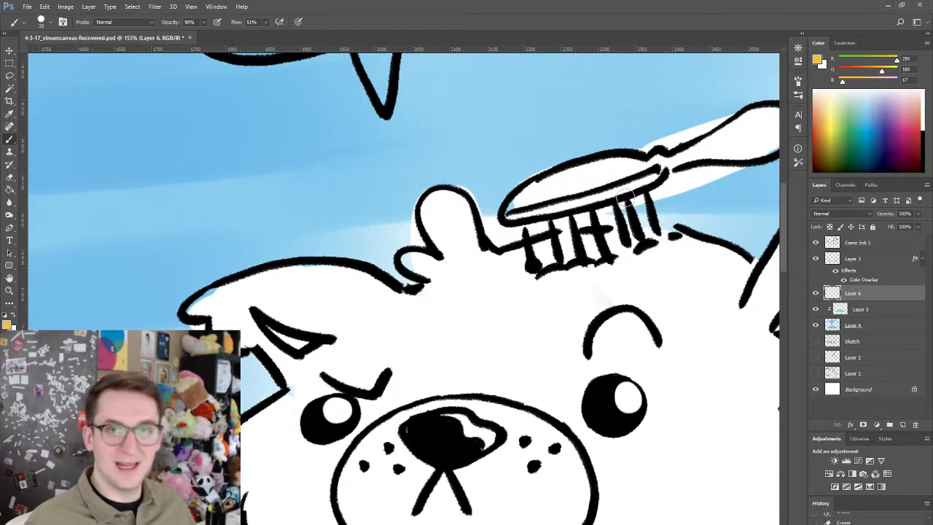
- Fill the white gaps around the hairbrush handle on Layer 4 with sampled light blue, RGB 68, 202, 242, and erase any overspill
scroll(668, 230, "down", 3)
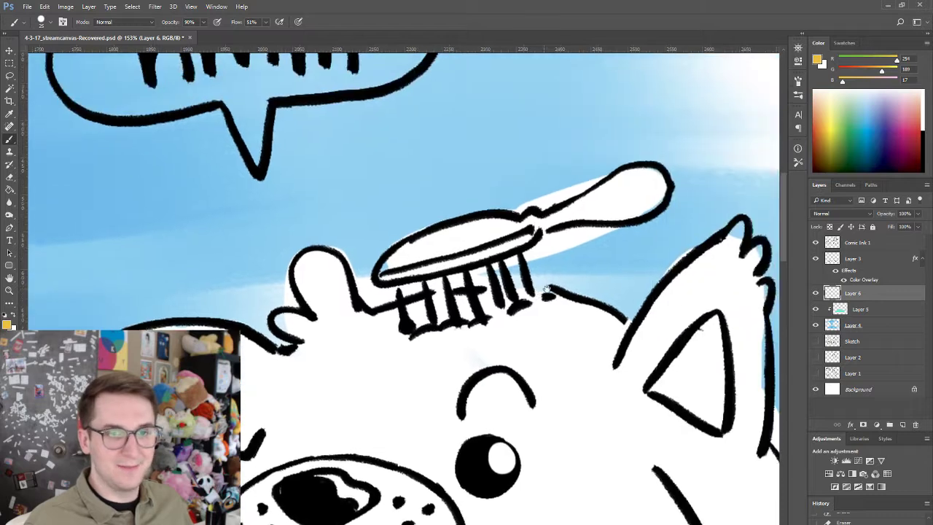
scroll(691, 271, "up", 2)
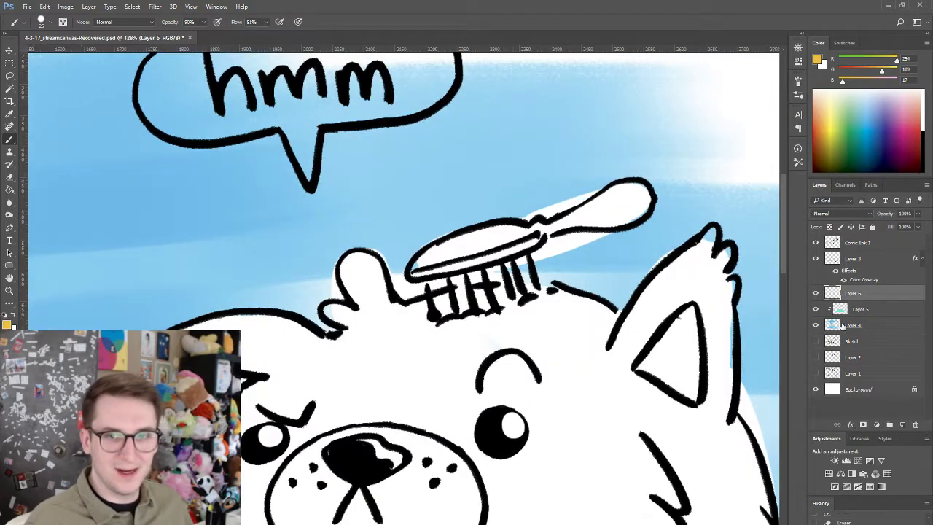
left_click(842, 326)
left_click(587, 263, "alt")
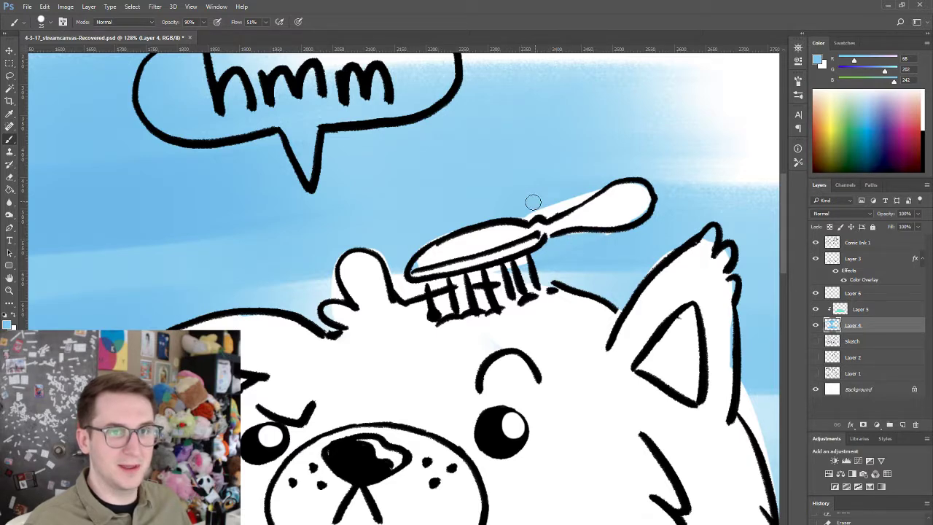
mouse_move(533, 202)
left_mouse_down()
mouse_move(561, 208)
mouse_move(598, 190)
left_mouse_up()
key("e")
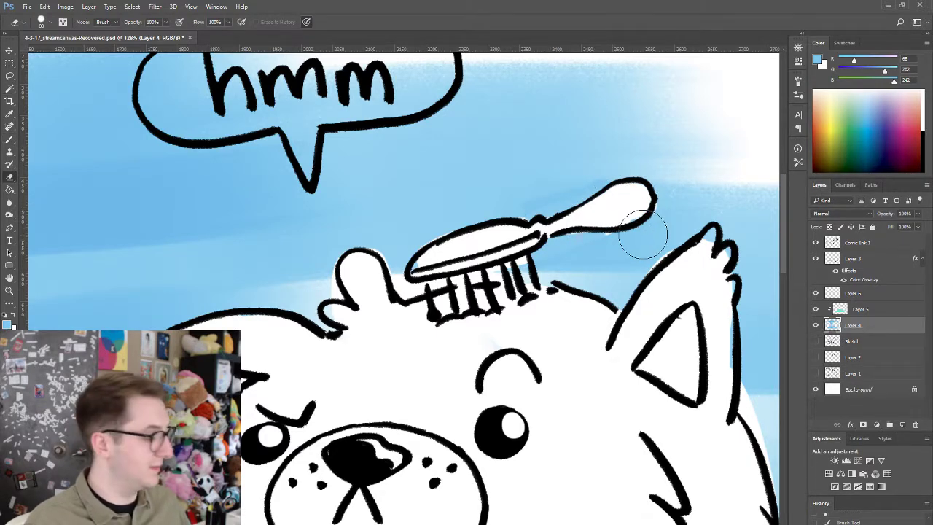
key("b")
key("e")
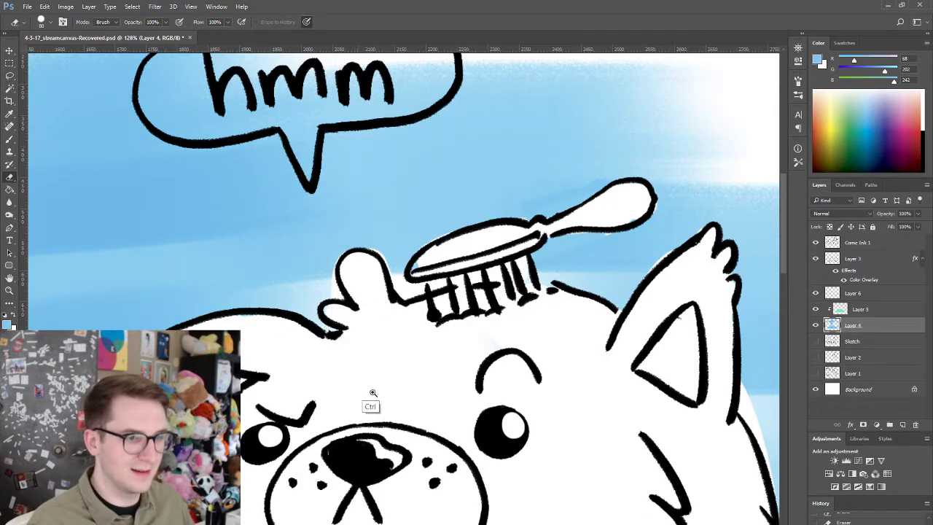
- Erase the faint stray color from the round dog's forehead on Layer 4
scroll(368, 401, "down", 3)
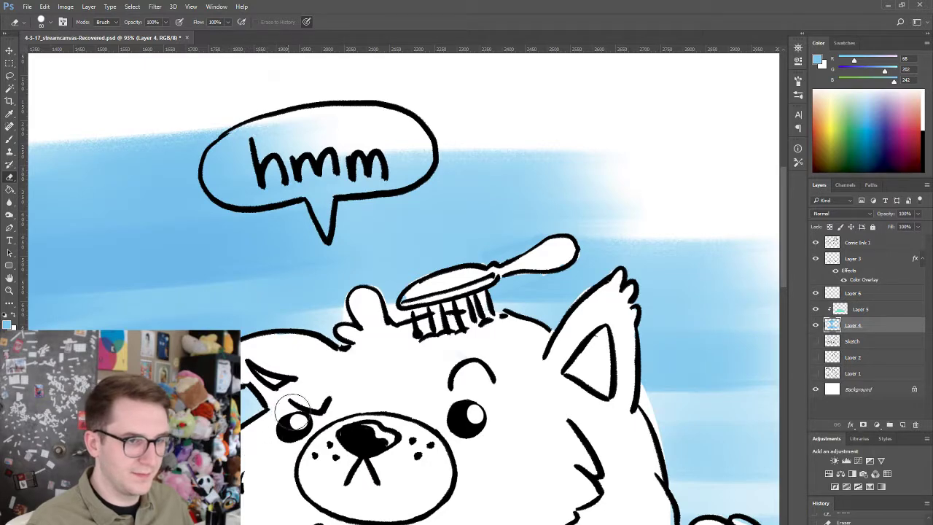
scroll(443, 252, "down", 8)
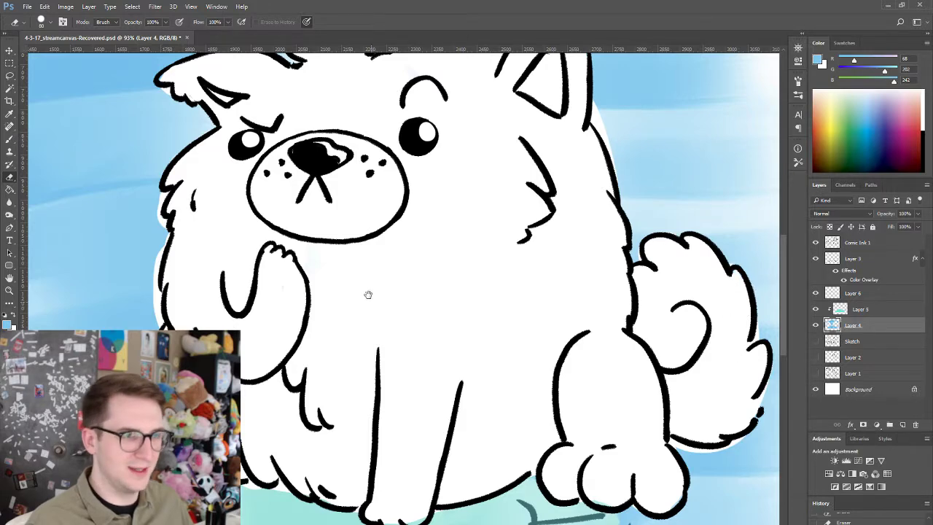
left_click_drag(379, 277, 421, 384)
key("b")
left_click_drag(442, 247, 418, 344)
left_click_drag(533, 294, 543, 296)
key("e")
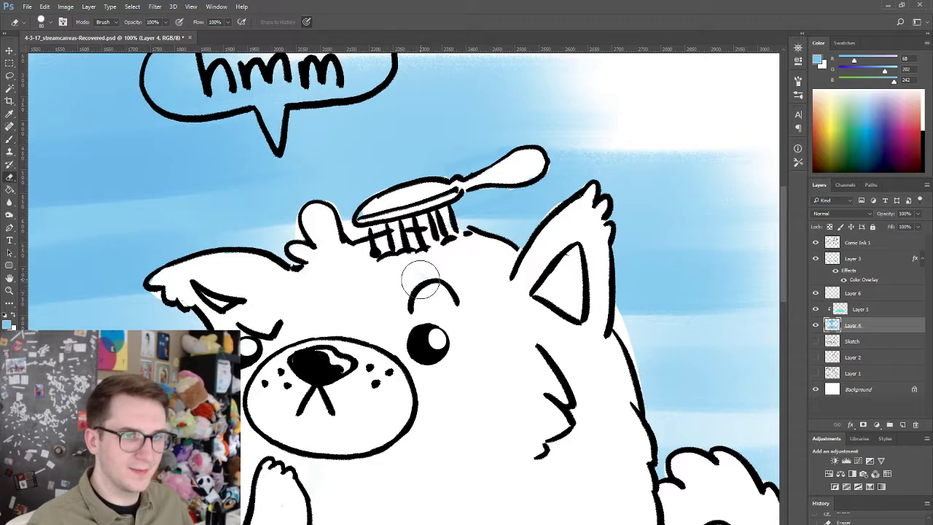
- Paint the hairbrush's back and handle on Layer 4 in bright yellow, RGB 255, 241, 42
key("b")
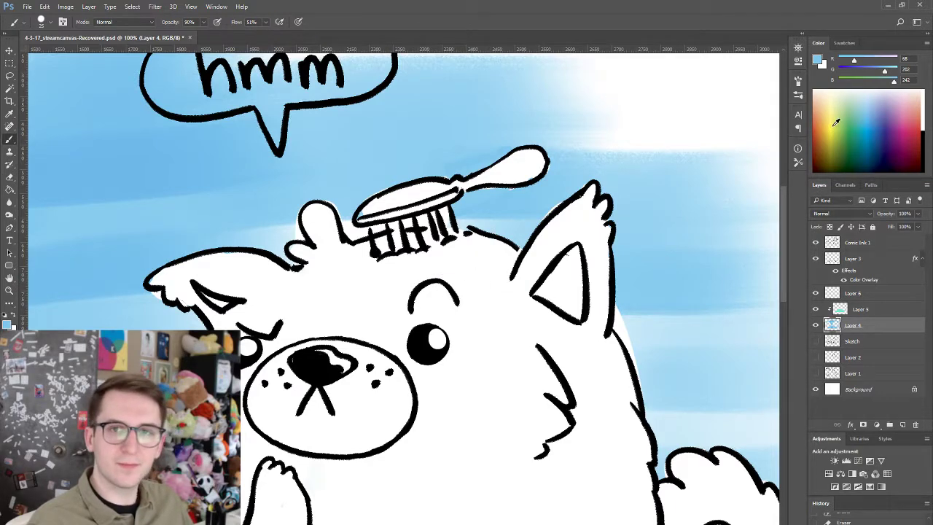
left_click(836, 122)
left_click(817, 59)
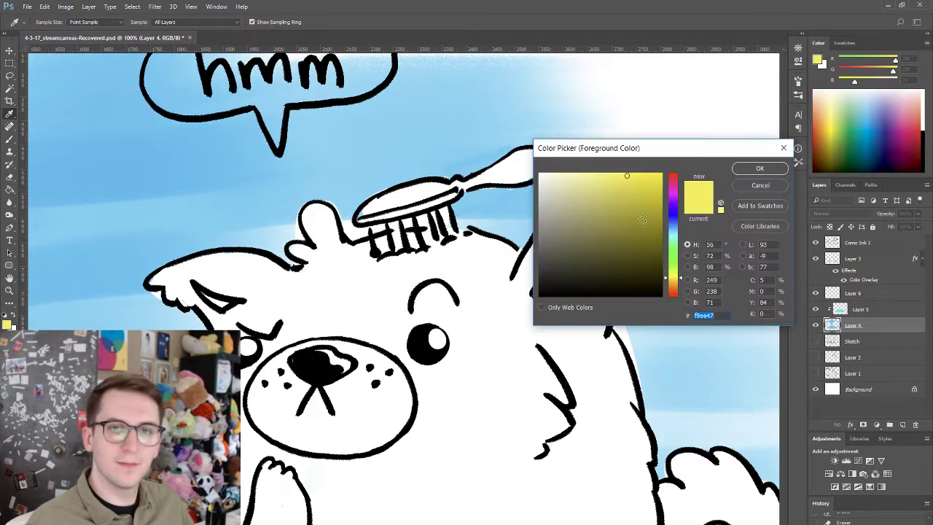
left_click(625, 173)
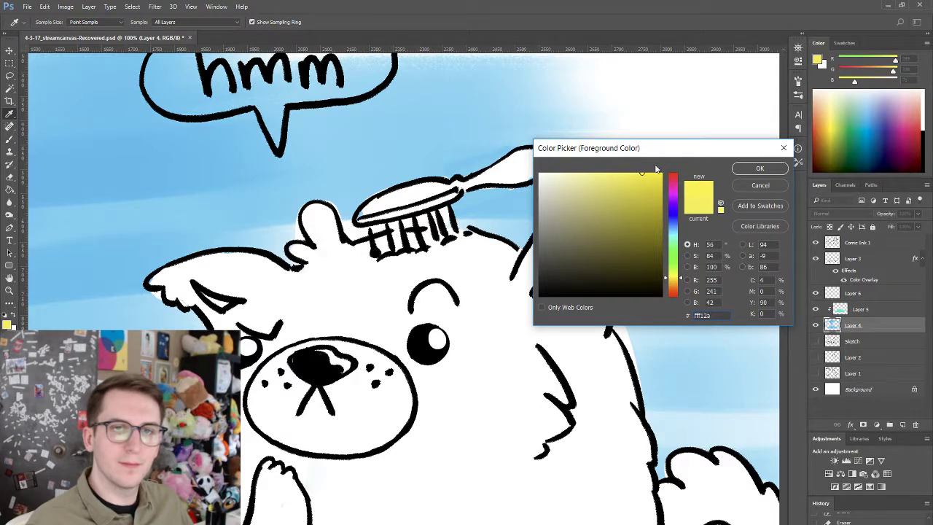
left_click(760, 169)
mouse_move(387, 225)
left_mouse_down()
mouse_move(440, 195)
mouse_move(427, 188)
mouse_move(479, 184)
mouse_move(523, 156)
mouse_move(537, 168)
left_mouse_up()
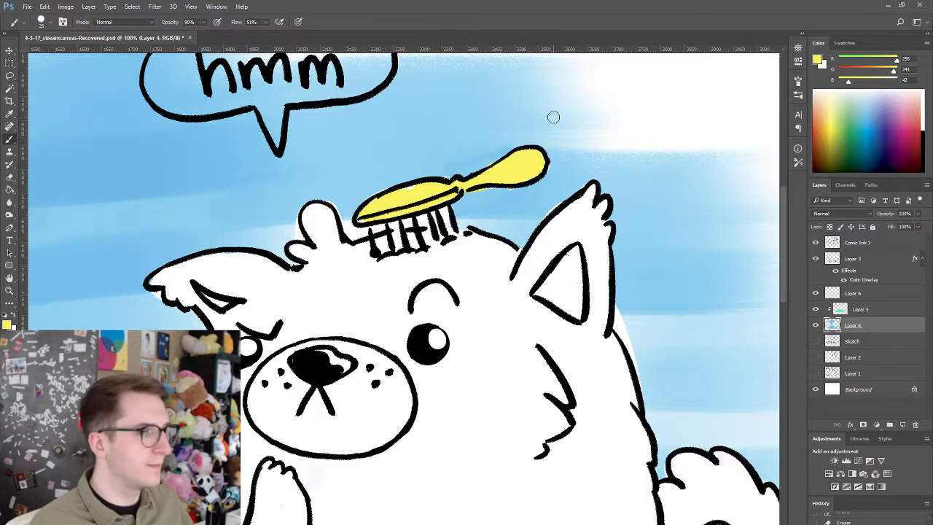
scroll(554, 118, "up", 1)
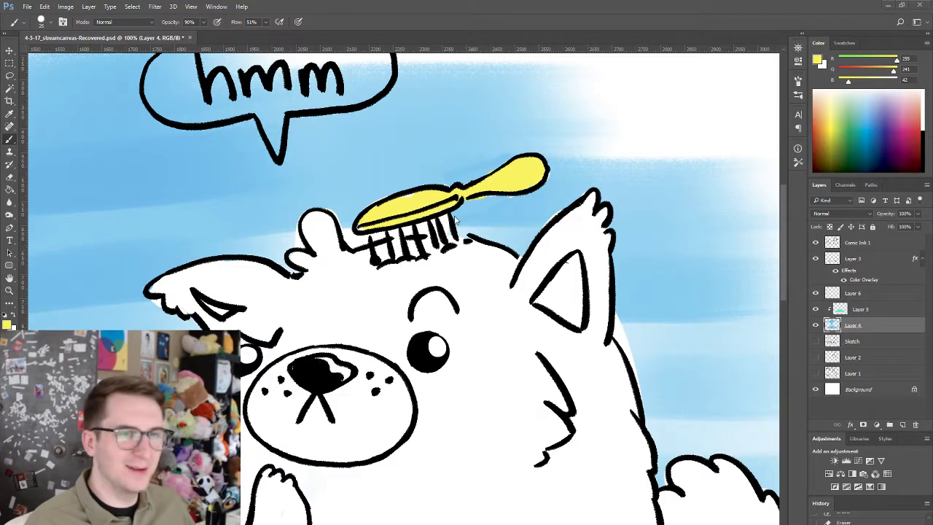
scroll(455, 219, "down", 2)
scroll(431, 204, "down", 3)
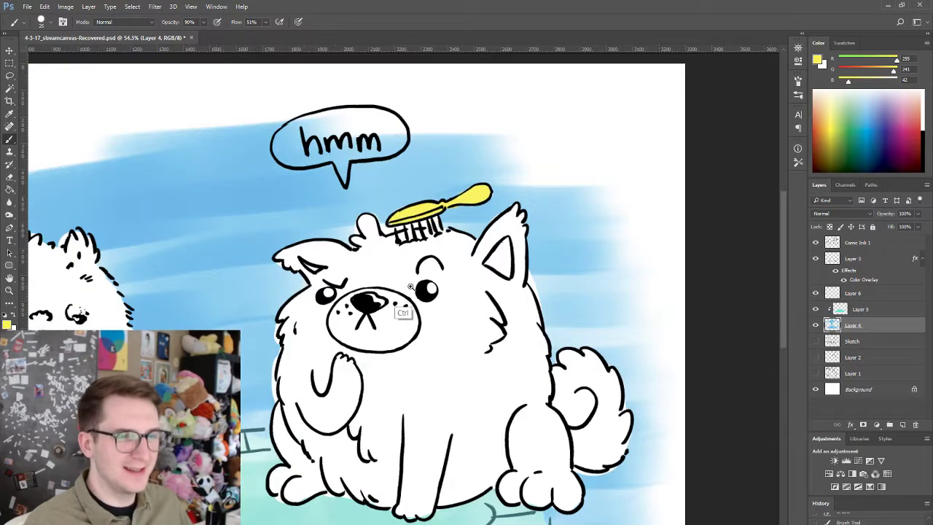
scroll(411, 286, "down", 2)
scroll(422, 286, "up", 4)
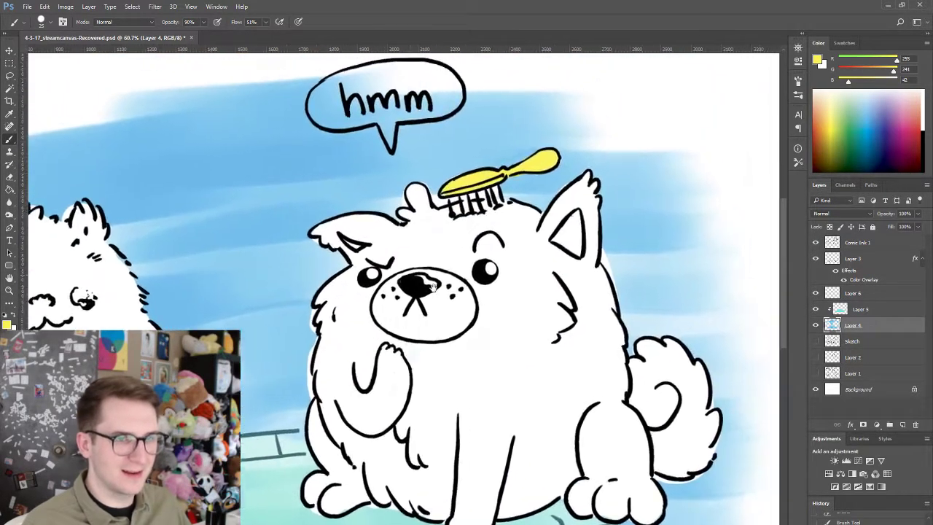
scroll(434, 288, "down", 5)
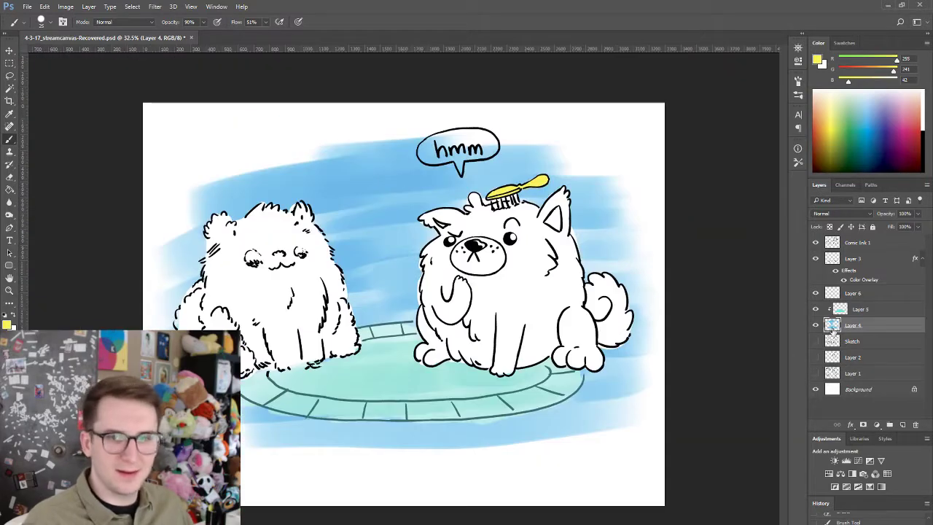
- Try to clear a lassoed area across the lower part of the picture on Layer 4, undo it and deselect
key("m")
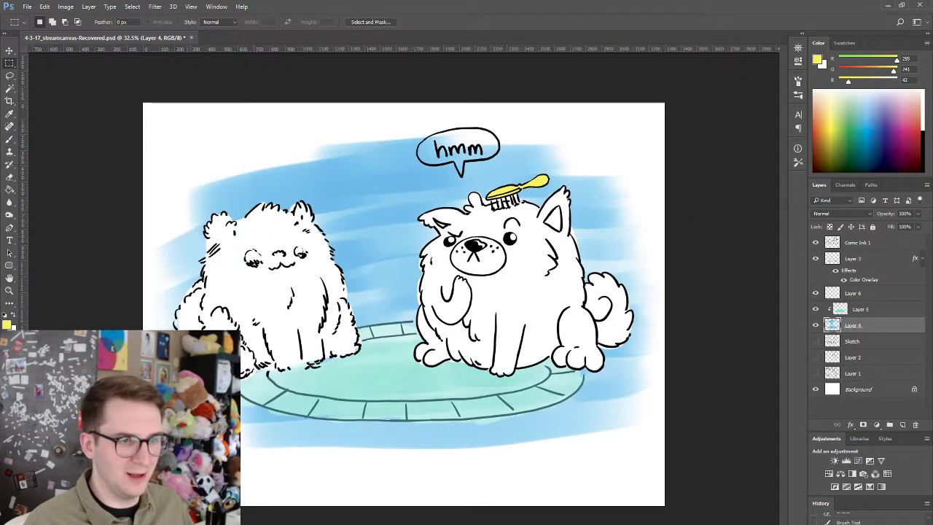
key("l")
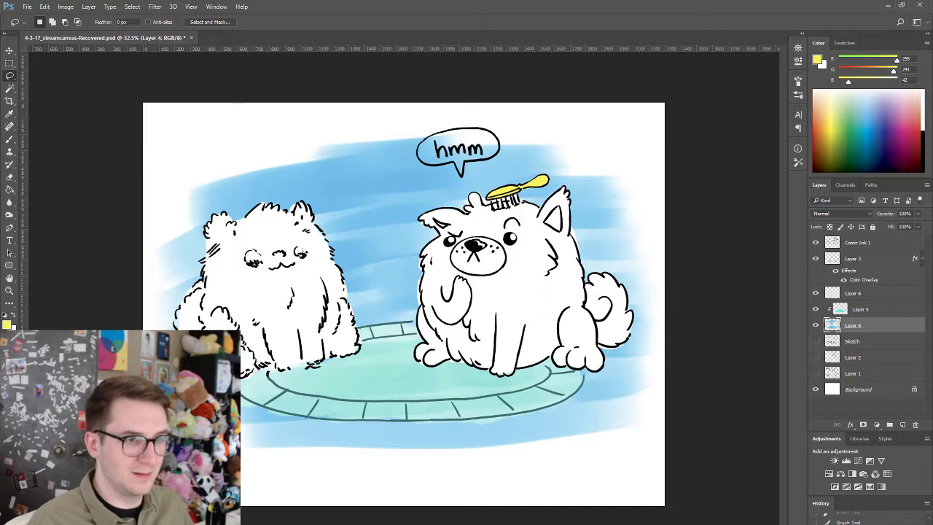
mouse_move(233, 368)
left_mouse_down()
mouse_move(379, 348)
mouse_move(672, 437)
mouse_move(191, 507)
left_mouse_up()
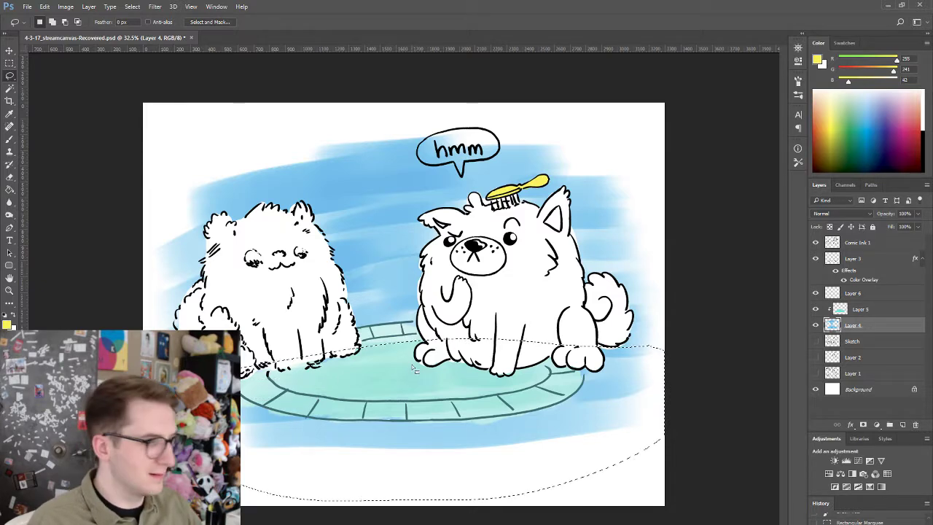
key("Delete")
key("ctrl+z")
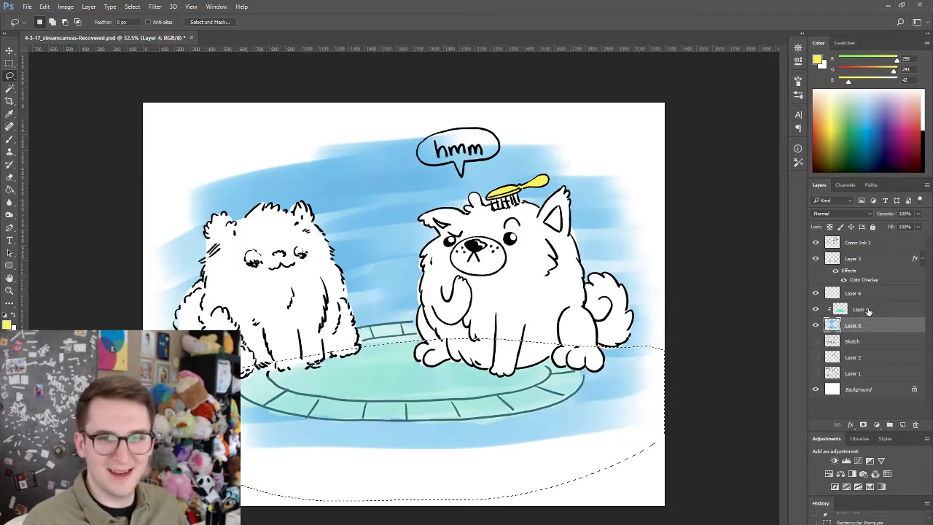
left_click(868, 311)
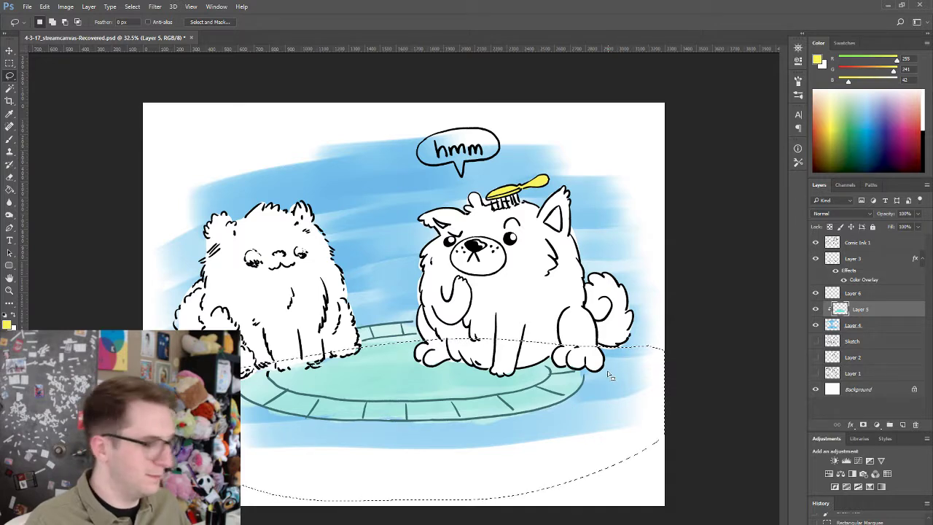
key("ctrl+d")
- Erase the blue wash around and below the front edge of the turquoise ground on Layer 4
key("e")
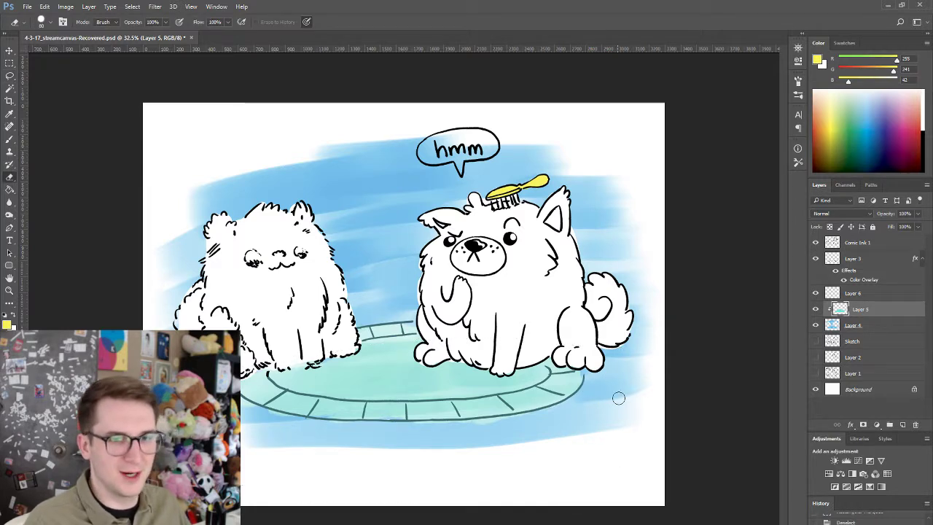
left_click_drag(619, 398, 592, 417)
left_click(874, 326)
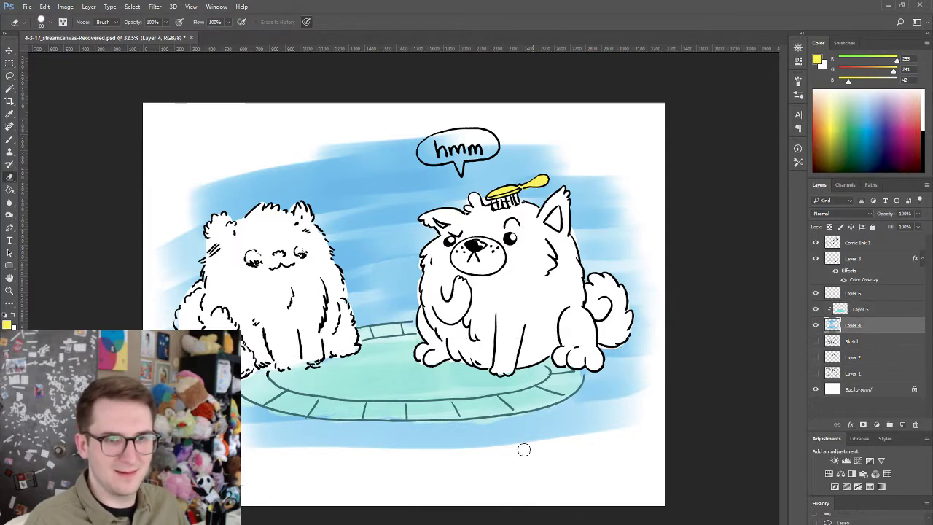
mouse_move(522, 445)
left_mouse_down()
mouse_move(629, 360)
mouse_move(612, 357)
mouse_move(604, 398)
mouse_move(611, 384)
mouse_move(632, 390)
mouse_move(590, 425)
mouse_move(613, 427)
mouse_move(478, 450)
mouse_move(539, 429)
mouse_move(417, 435)
mouse_move(556, 416)
mouse_move(357, 435)
mouse_move(243, 427)
mouse_move(378, 441)
mouse_move(310, 427)
mouse_move(413, 438)
mouse_move(388, 431)
mouse_move(422, 425)
mouse_move(268, 432)
mouse_move(305, 454)
left_mouse_up()
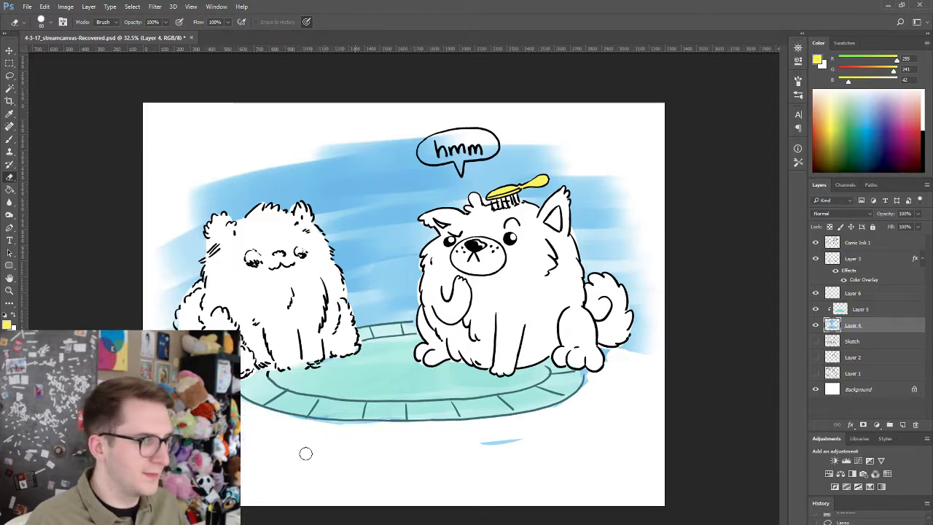
mouse_move(426, 453)
left_mouse_down()
mouse_move(473, 436)
mouse_move(492, 448)
mouse_move(425, 438)
mouse_move(359, 398)
mouse_move(340, 438)
mouse_move(381, 434)
mouse_move(321, 431)
mouse_move(390, 435)
left_mouse_up()
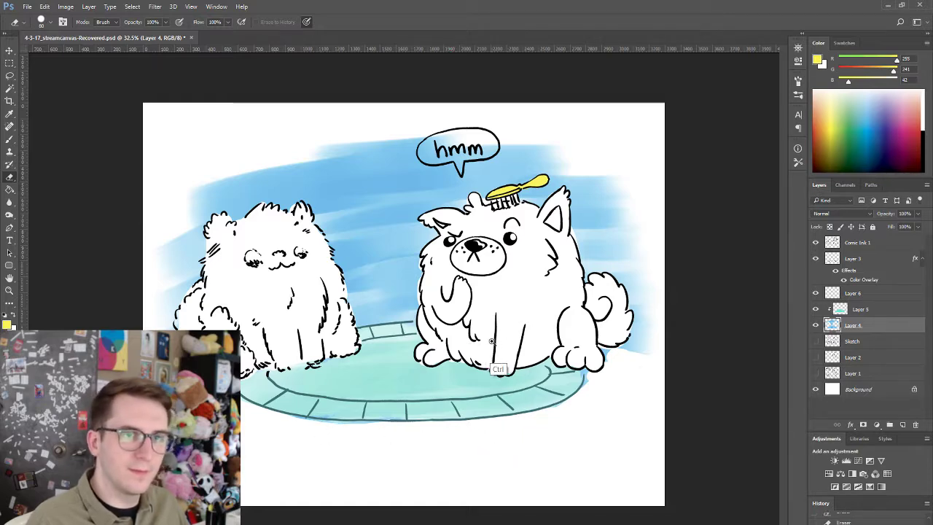
- Compare the picture with Layer 6 and Layer 3 each hidden and shown to see what they contain
left_click_drag(500, 369, 536, 365)
left_click_drag(417, 265, 463, 293)
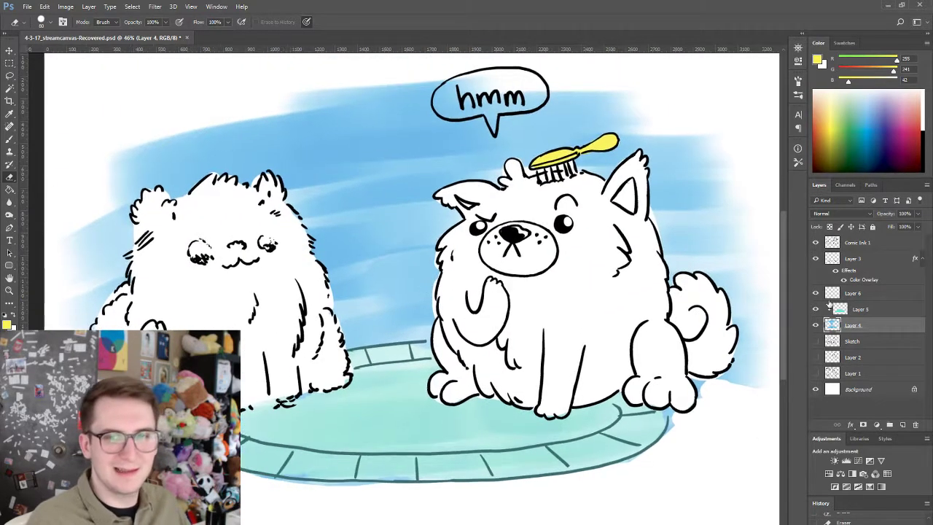
left_click(870, 259)
left_click(873, 289)
key("b")
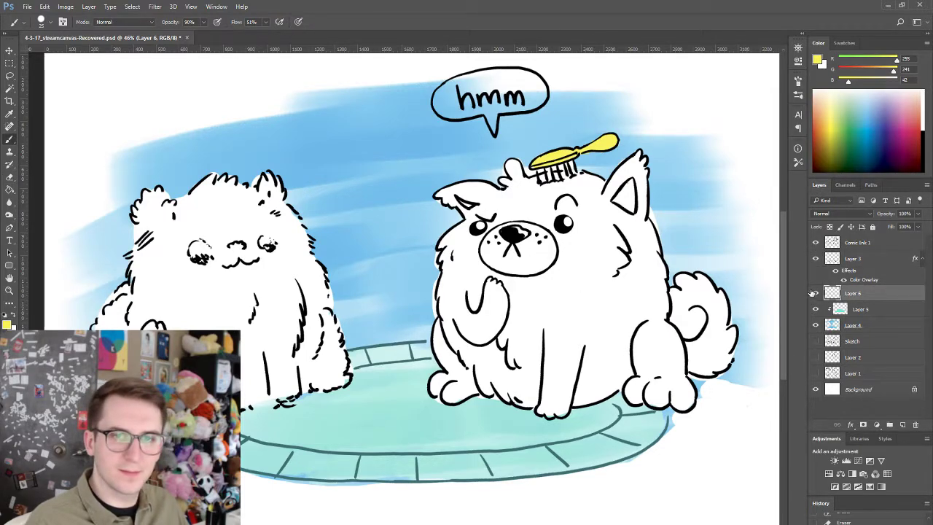
left_click(815, 292)
left_click(815, 293)
left_click(815, 294)
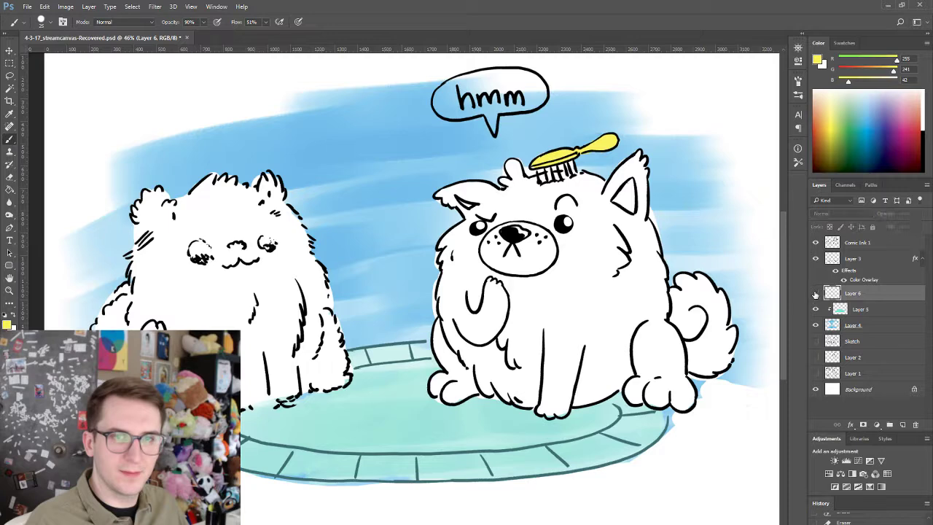
left_click(815, 293)
left_click(816, 259)
left_click(815, 259)
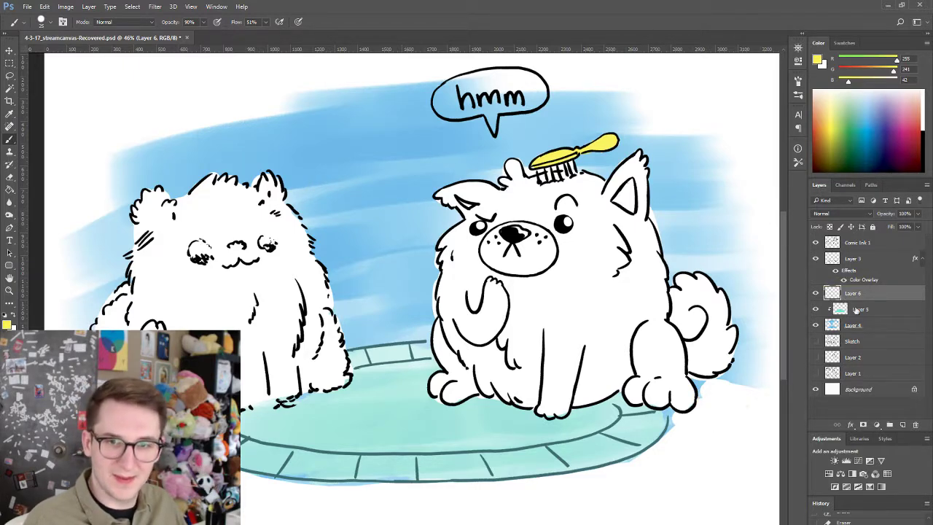
- Erase the leftover blue fringe beside the turquoise ground's edge near the round dog's hind foot on Layer 4
left_click(857, 310)
left_click(854, 325)
key("e")
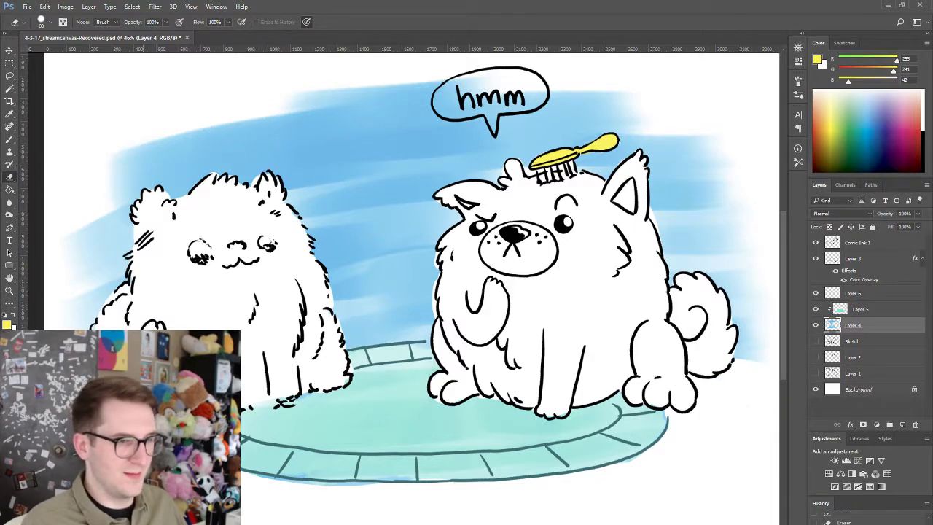
scroll(589, 343, "down", 1)
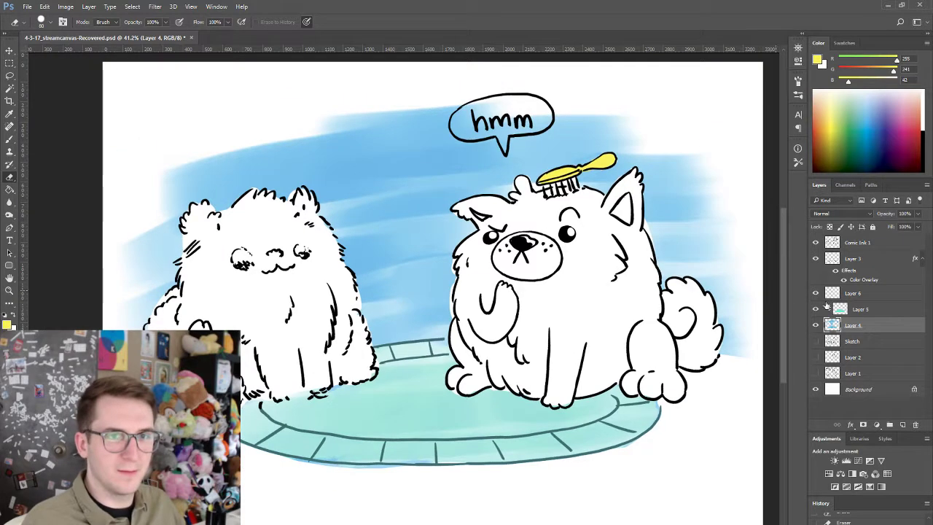
- Examine what Layer 3, Comic Ink 1, Layer 6, Layer 5 and Layer 4 each contain by hiding and showing them in turn
left_click(852, 293)
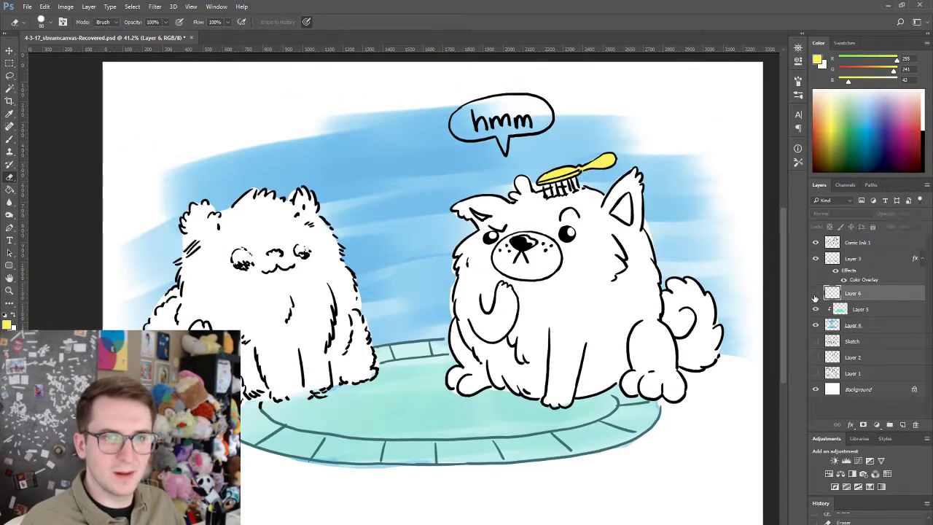
left_click(816, 259)
left_click(816, 259)
left_click(816, 243)
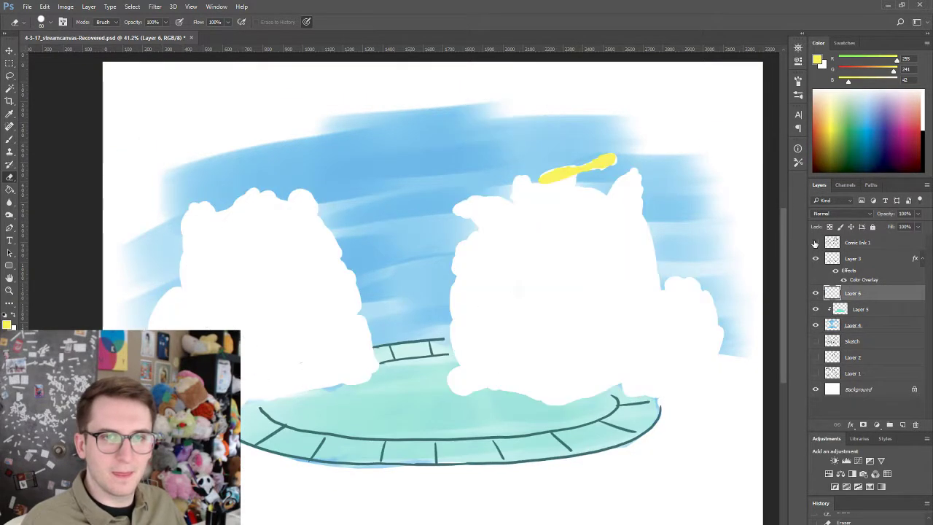
left_click(816, 245)
left_click(815, 293)
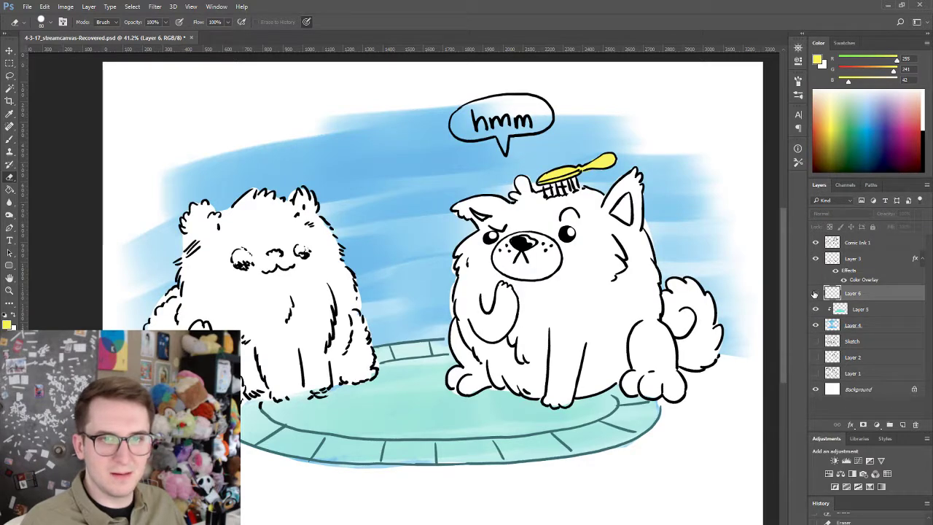
left_click(815, 294)
left_click(816, 309)
left_click(816, 309)
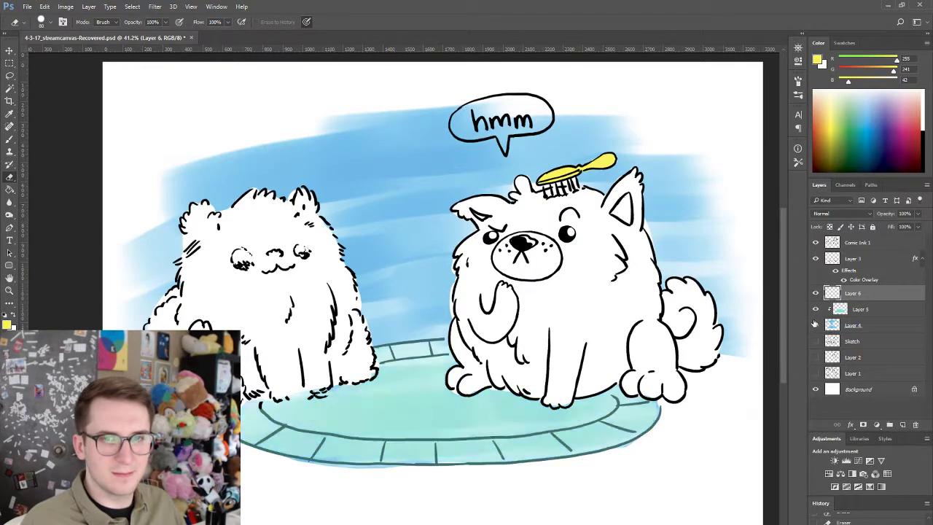
left_click(816, 325)
left_click(816, 325)
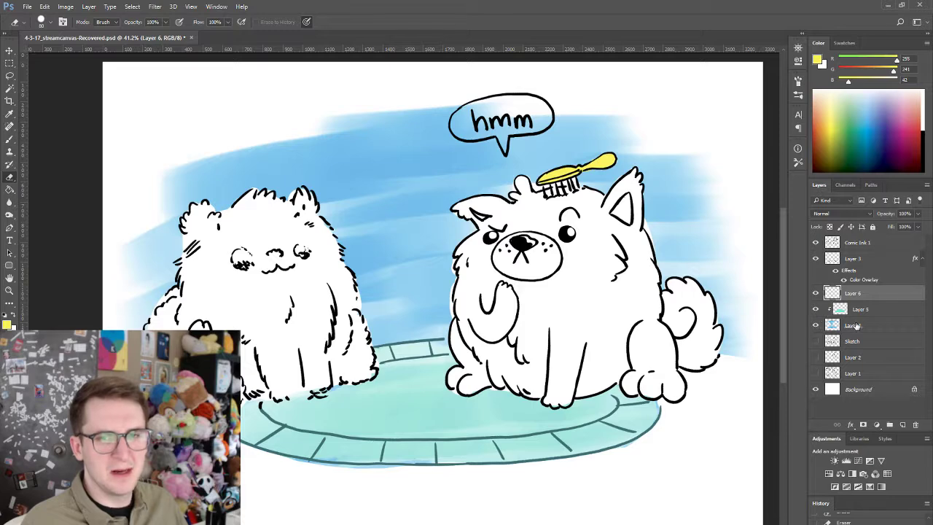
left_click(866, 281)
left_click(860, 294)
left_click(816, 293)
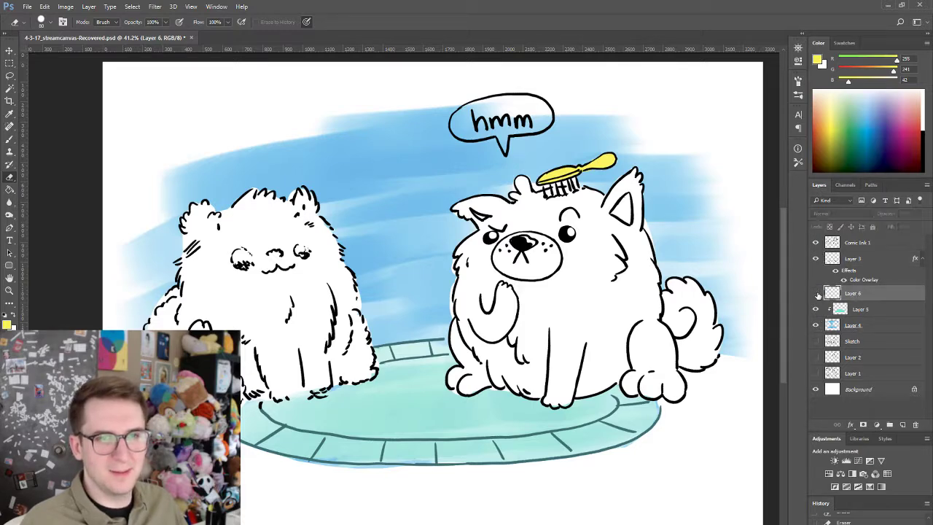
left_click(816, 293)
- Paint the inside of the round dog's ears light pink, RGB 255, 197, 215, on Layer 6
key("b")
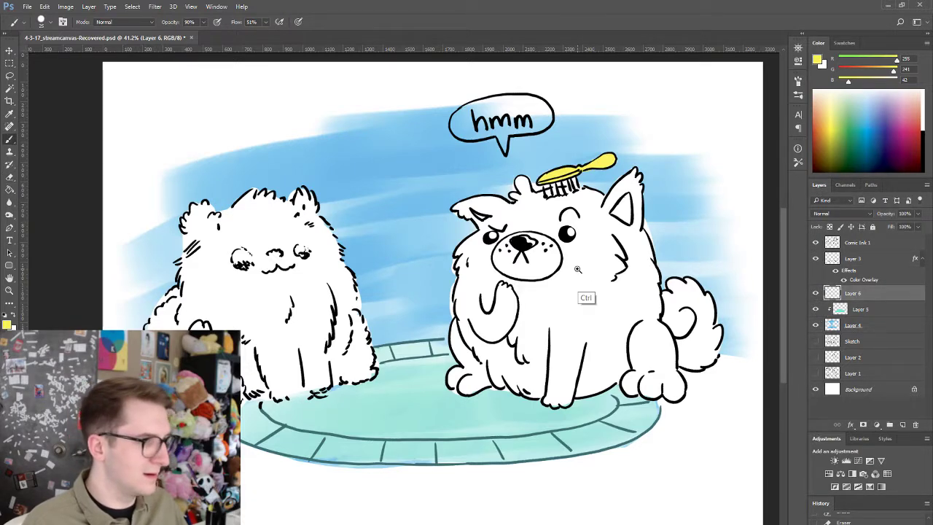
scroll(583, 298, "up", 2)
left_click_drag(570, 298, 562, 302)
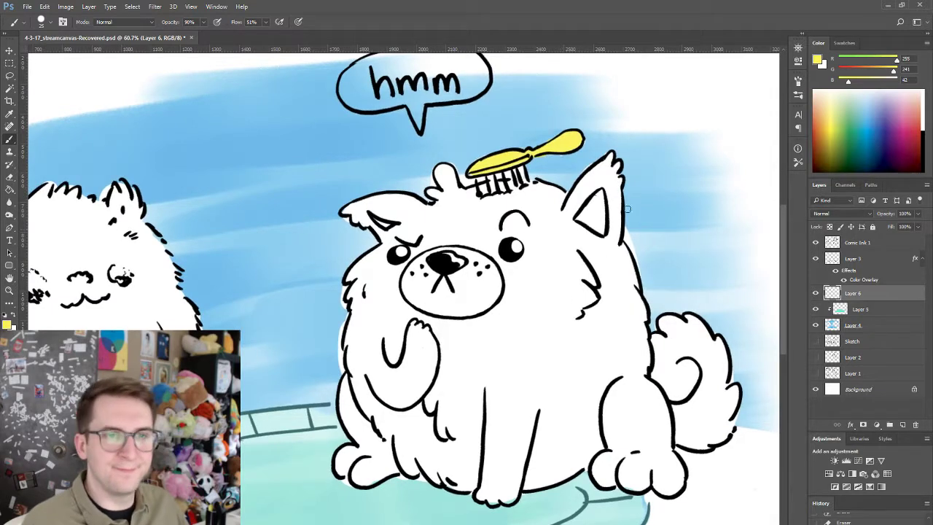
key("n")
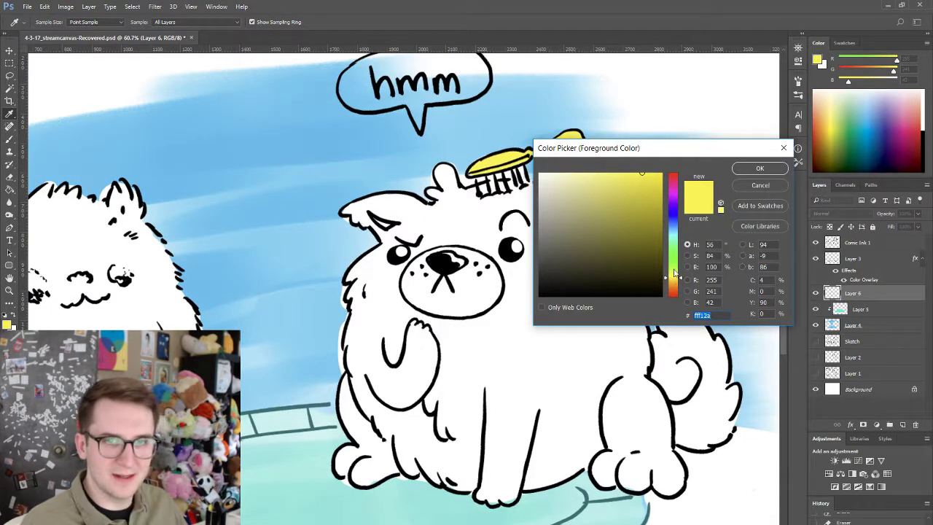
left_click_drag(675, 275, 675, 191)
left_click(583, 173)
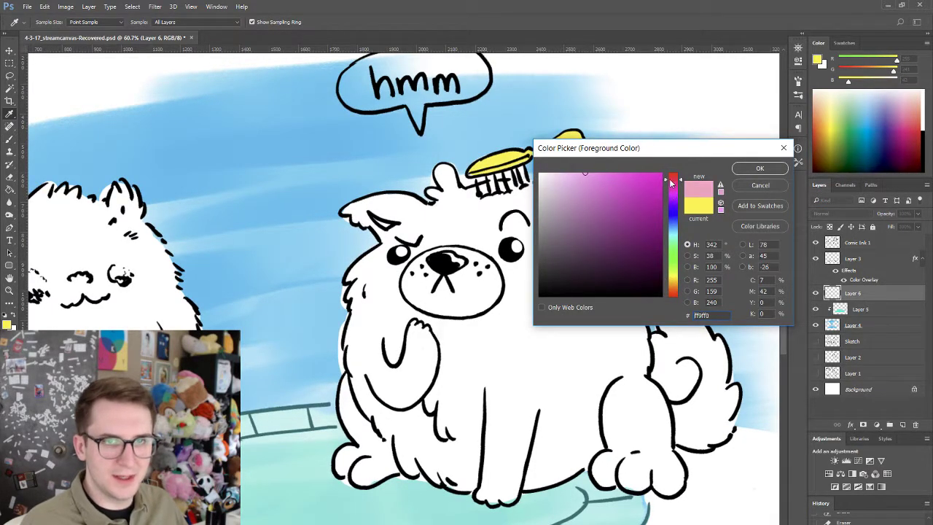
left_click(592, 173)
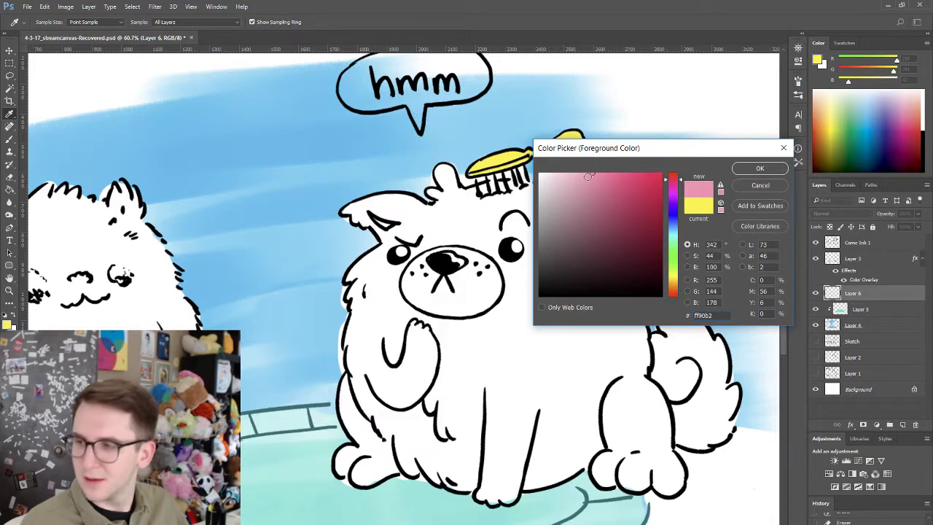
left_click_drag(588, 176, 581, 166)
left_click(748, 166)
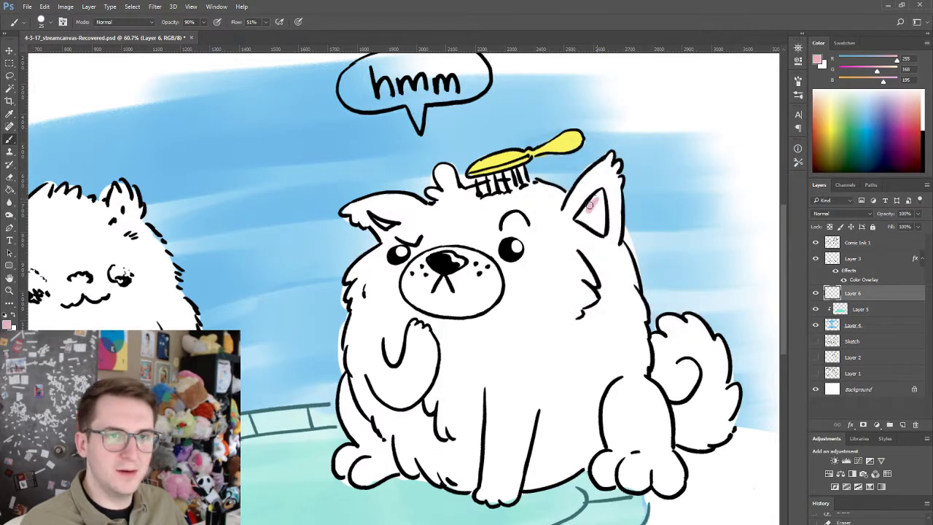
left_click_drag(590, 205, 567, 167)
left_click(817, 59)
left_click(743, 169)
left_click(744, 169)
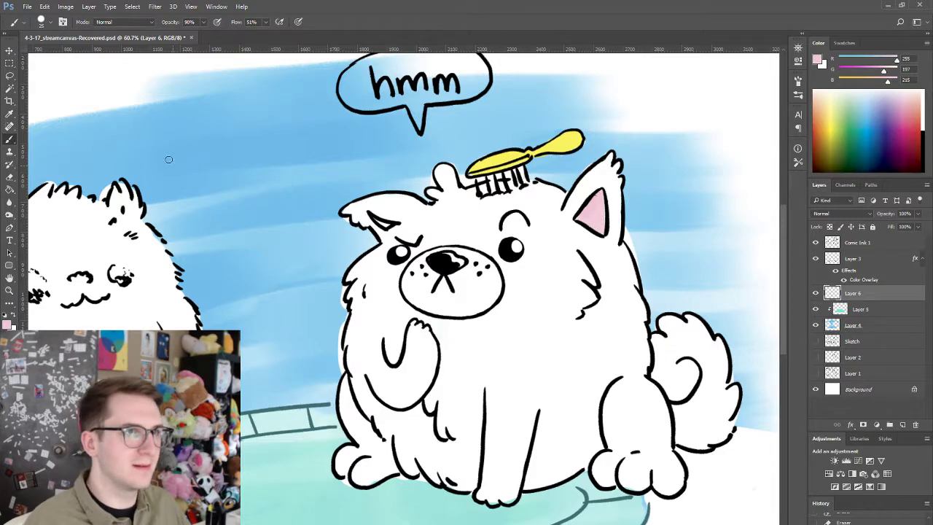
- Set the brush colour to neutral grey, RGB 147, 147, 147
scroll(353, 307, "left", 5)
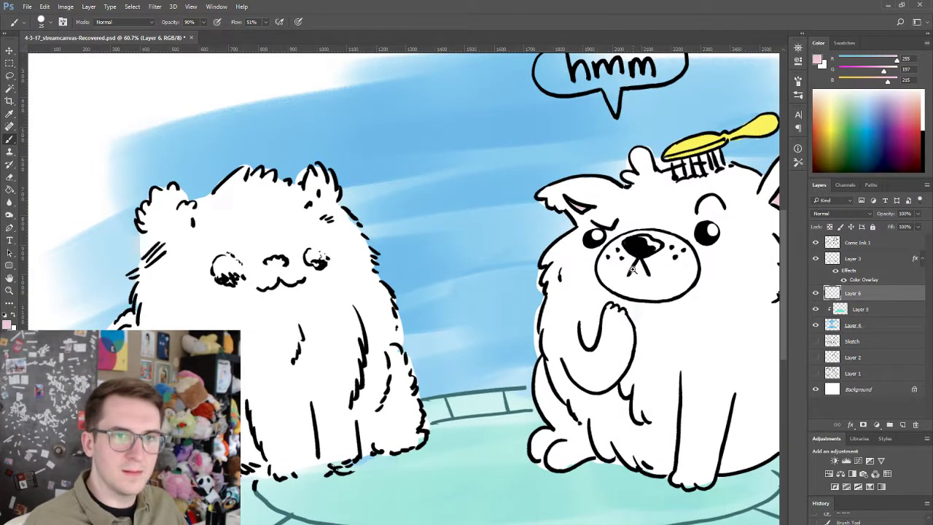
scroll(632, 268, "up", 3)
scroll(629, 265, "down", 4)
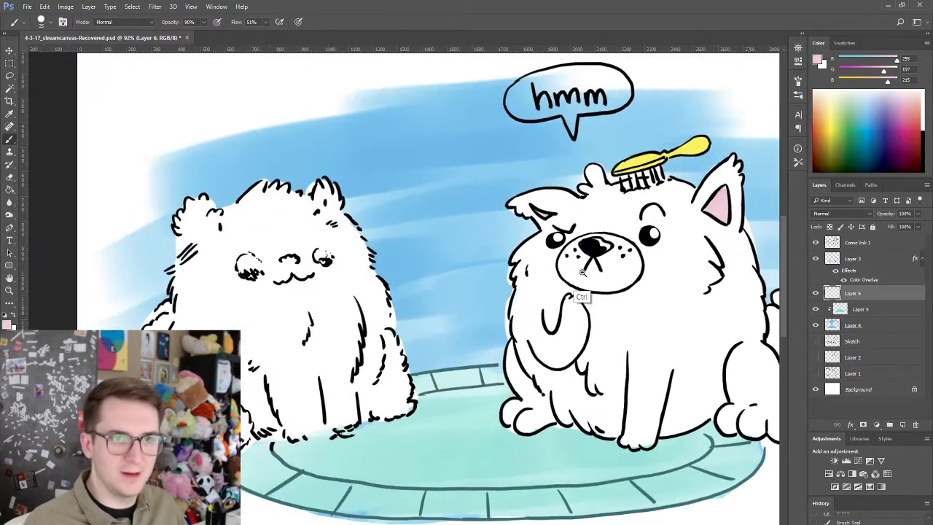
left_click_drag(583, 272, 556, 285)
key("n")
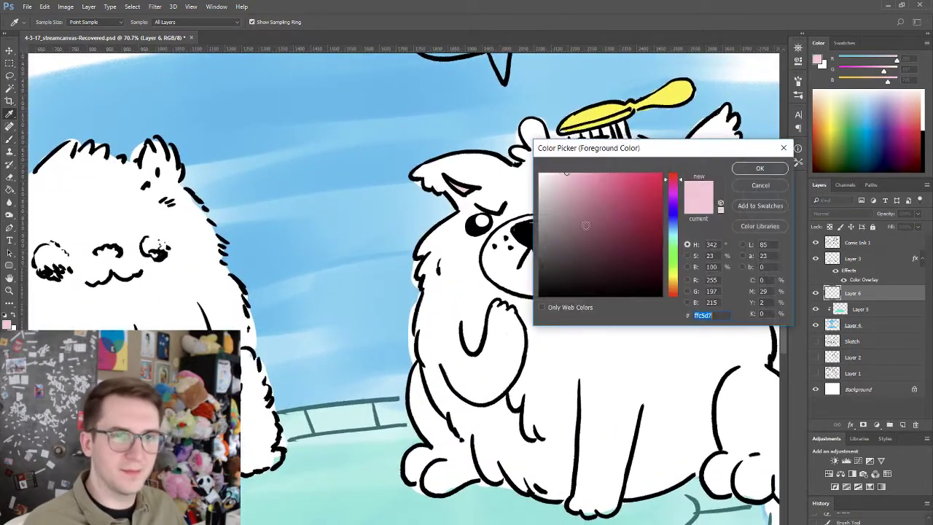
left_click_drag(665, 239, 674, 219)
mouse_move(545, 232)
left_mouse_down()
mouse_move(550, 223)
mouse_move(535, 227)
left_mouse_up()
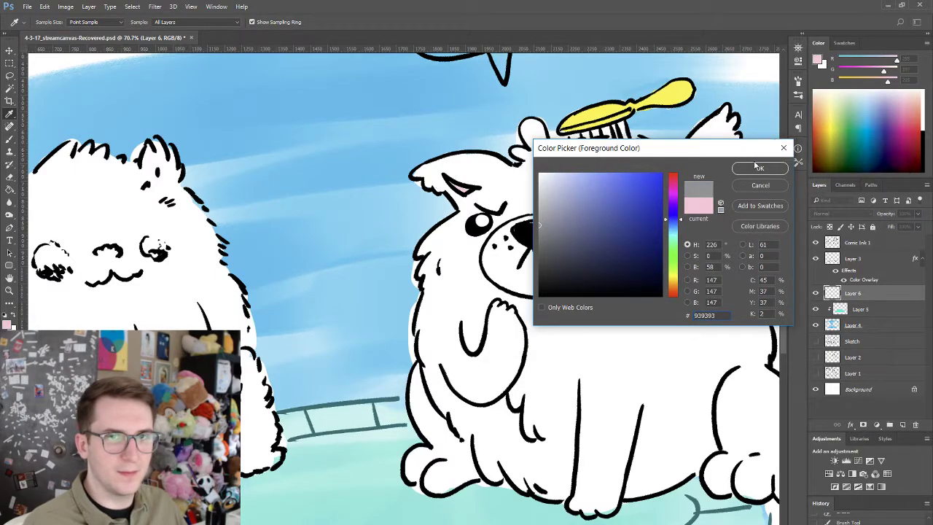
left_click(758, 167)
- Make pen pressure control the brush opacity and shade the shaggy animal's smaller eye, nearest the round dog, in grey
left_click_drag(453, 260, 613, 210)
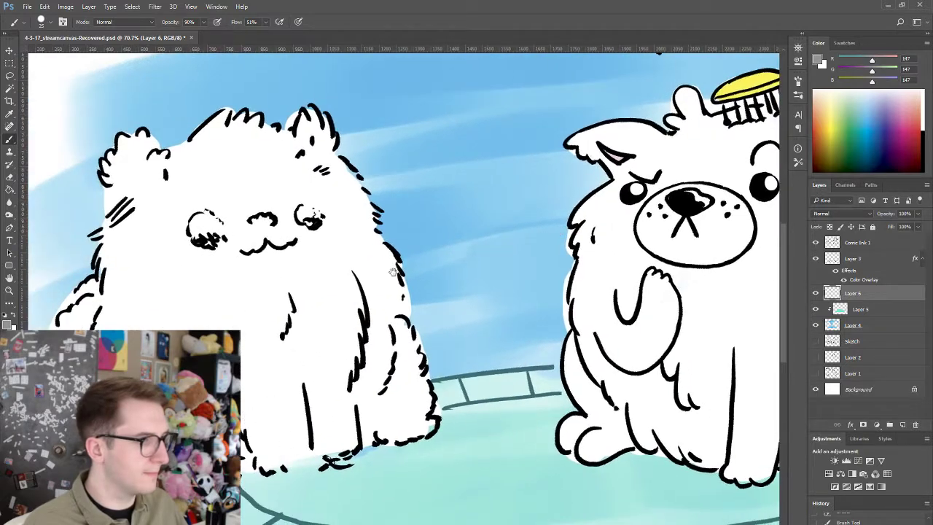
left_click_drag(379, 325, 399, 307)
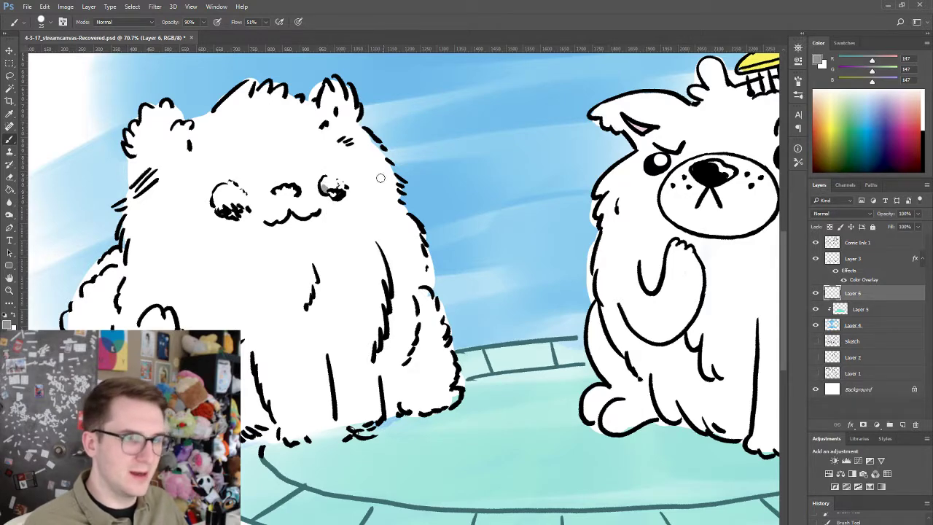
key("ctrl+z")
left_click(217, 22)
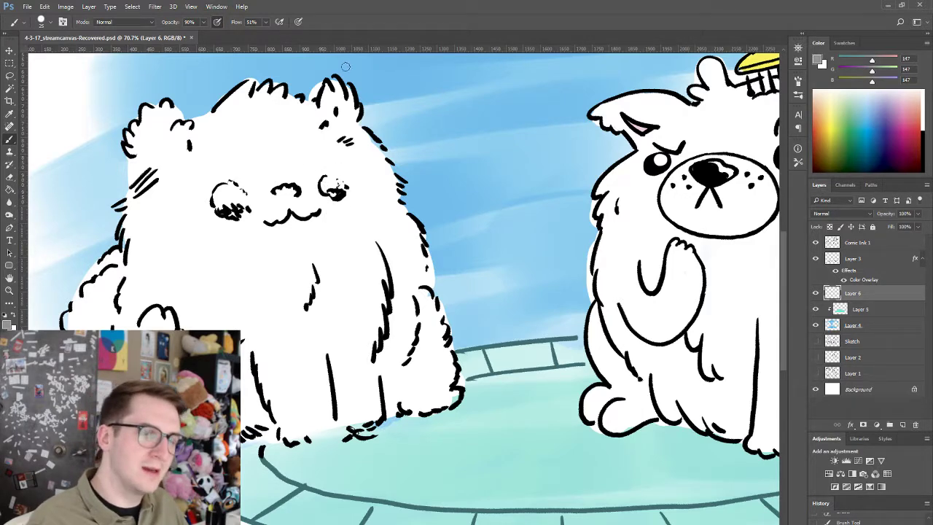
left_click_drag(329, 183, 327, 184)
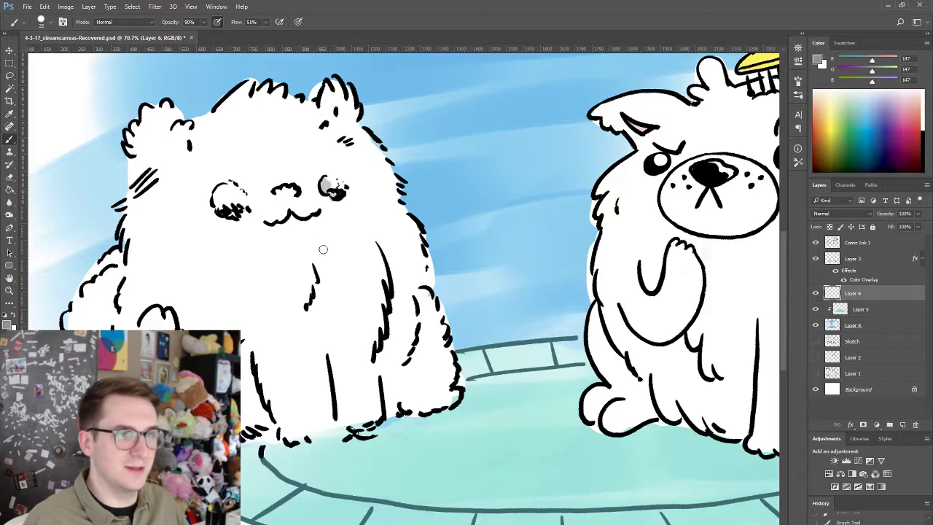
mouse_move(396, 337)
left_mouse_down()
mouse_move(388, 292)
mouse_move(388, 351)
left_mouse_up()
key("ctrl+z")
left_click_drag(388, 297, 390, 351)
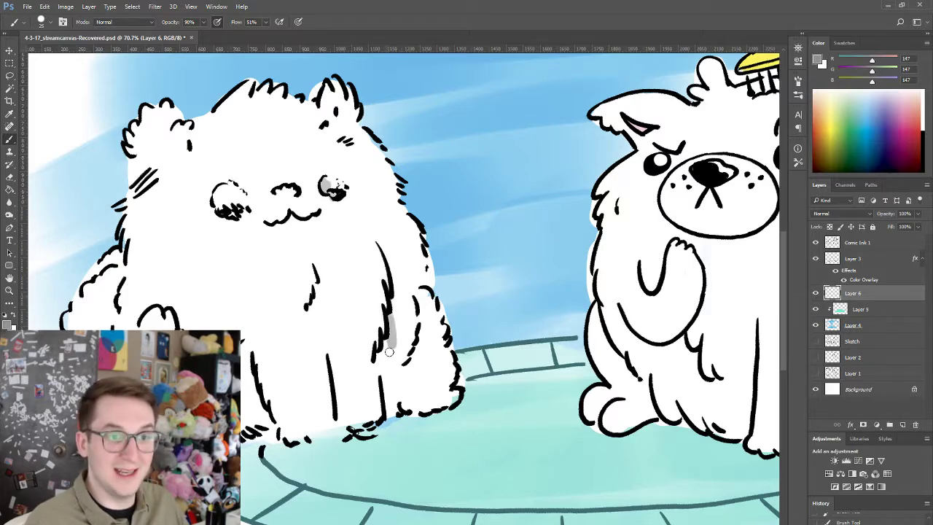
key("ctrl+z")
left_click_drag(428, 301, 425, 355)
key("ctrl+z")
key("ctrl+z")
- Shade the shaggy animal's larger eye, the fur beside its ear, its hind leg, foot and flank with soft grey strokes
left_click_drag(420, 304, 410, 357)
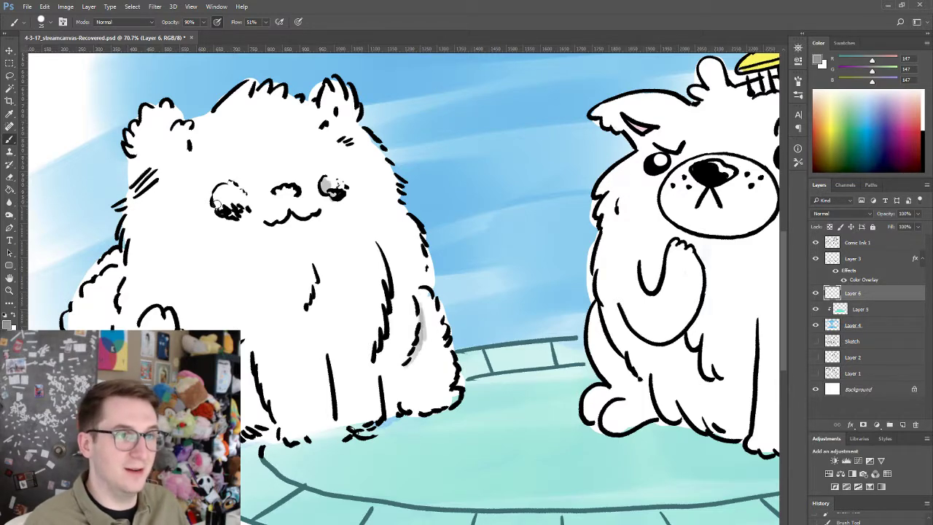
left_click_drag(216, 197, 228, 202)
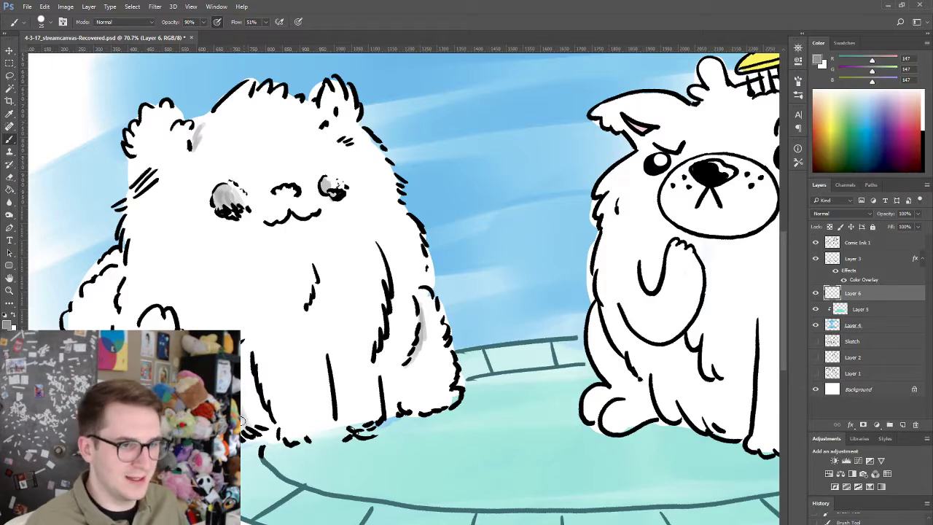
mouse_move(241, 422)
left_mouse_down()
mouse_move(252, 408)
mouse_move(269, 426)
left_mouse_up()
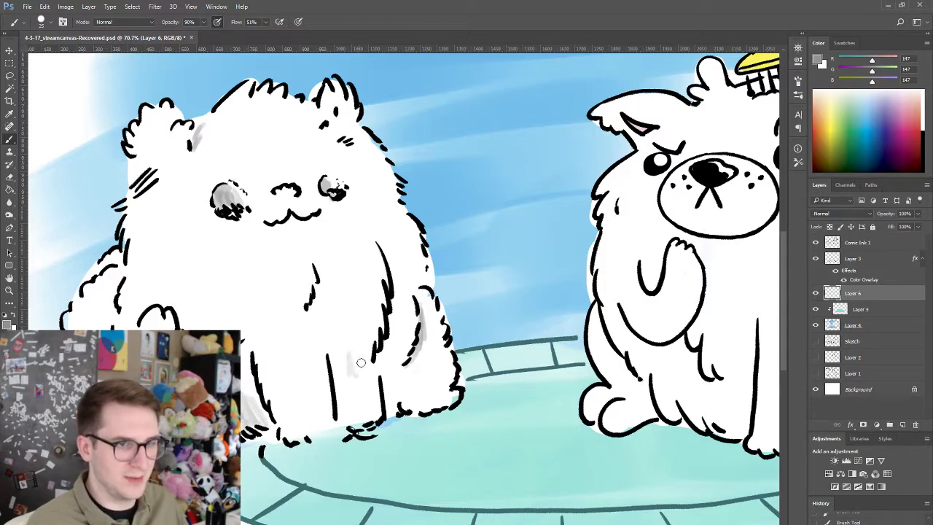
mouse_move(372, 359)
left_mouse_down()
mouse_move(389, 301)
mouse_move(397, 332)
left_mouse_up()
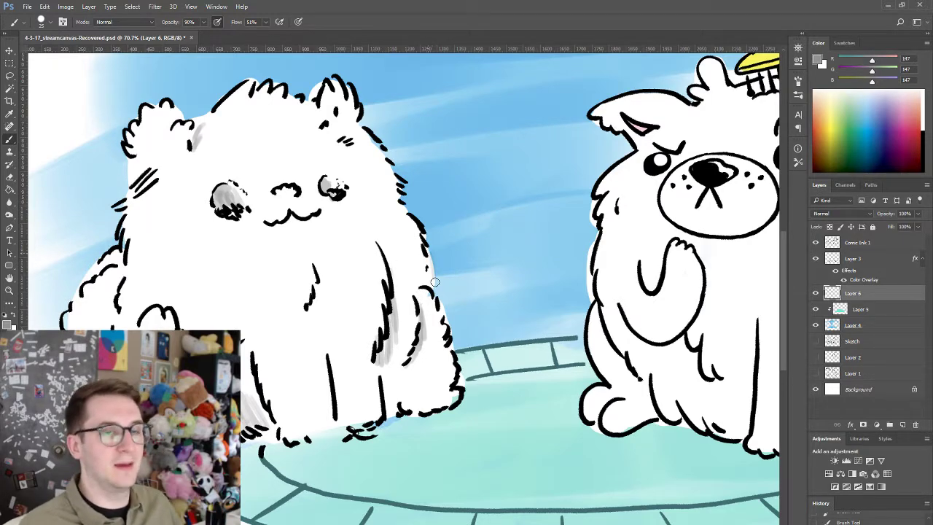
left_click_drag(430, 257, 429, 288)
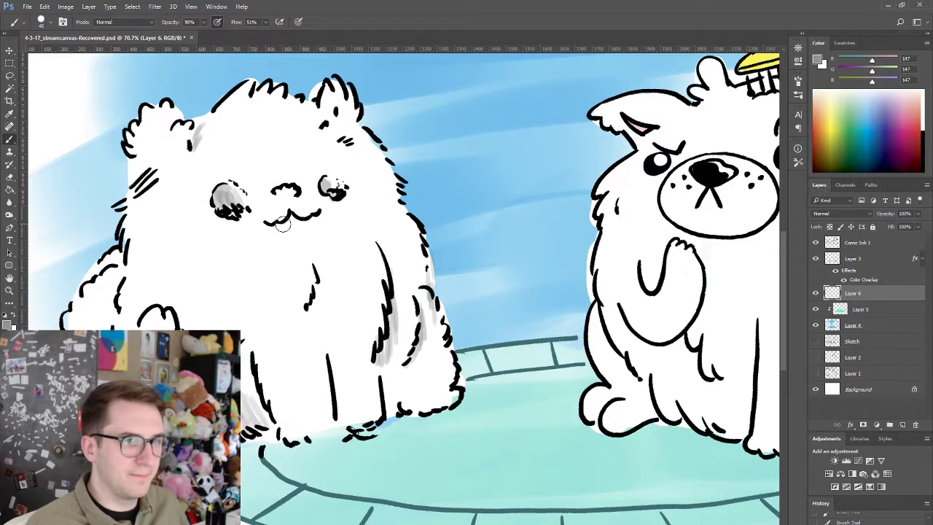
- Add grey shading with a larger brush beneath the shaggy animal's mouth, beside its chest tuft and inside its ear
mouse_move(283, 225)
left_mouse_down()
mouse_move(274, 228)
mouse_move(290, 225)
left_mouse_up()
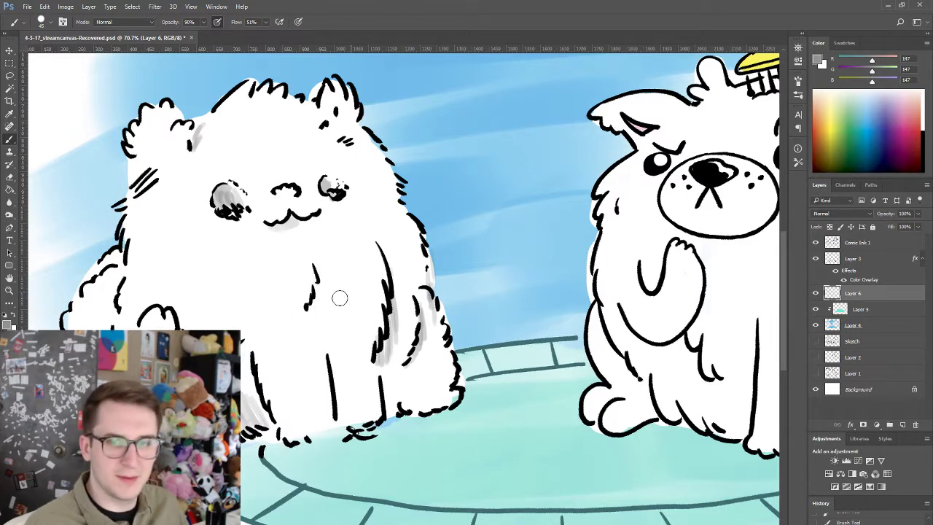
left_click_drag(315, 287, 304, 317)
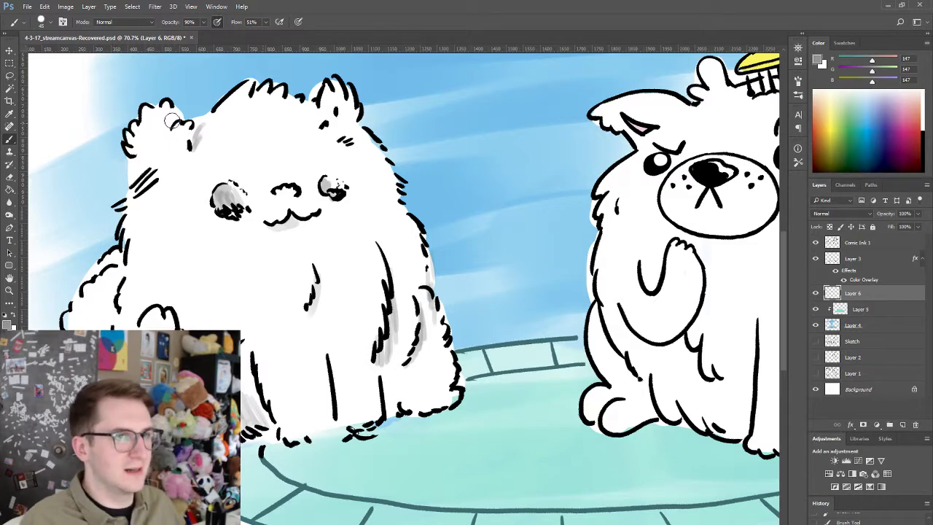
left_click_drag(169, 117, 166, 137)
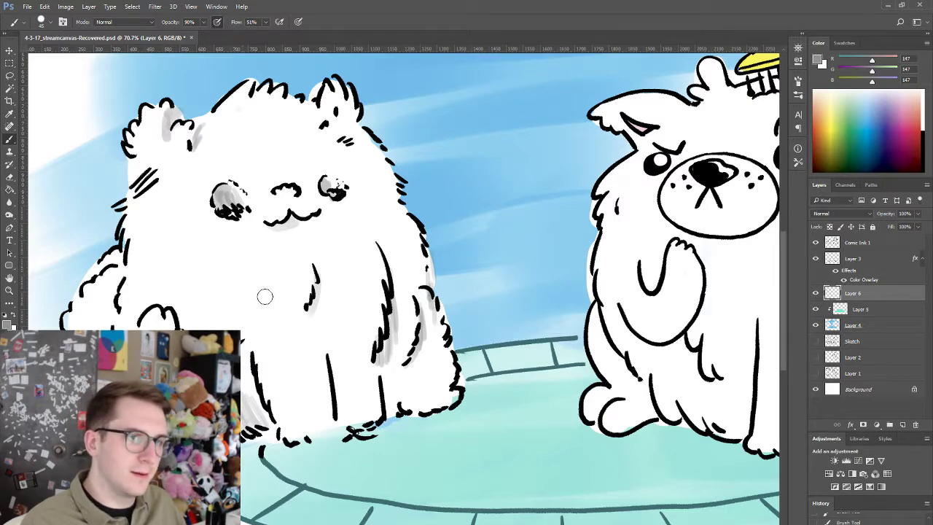
- Paint light grey cheek patches and shading beside the chest fur on the fluffy left character on Layer 6
left_click_drag(218, 237, 211, 244)
left_click_drag(337, 211, 354, 209)
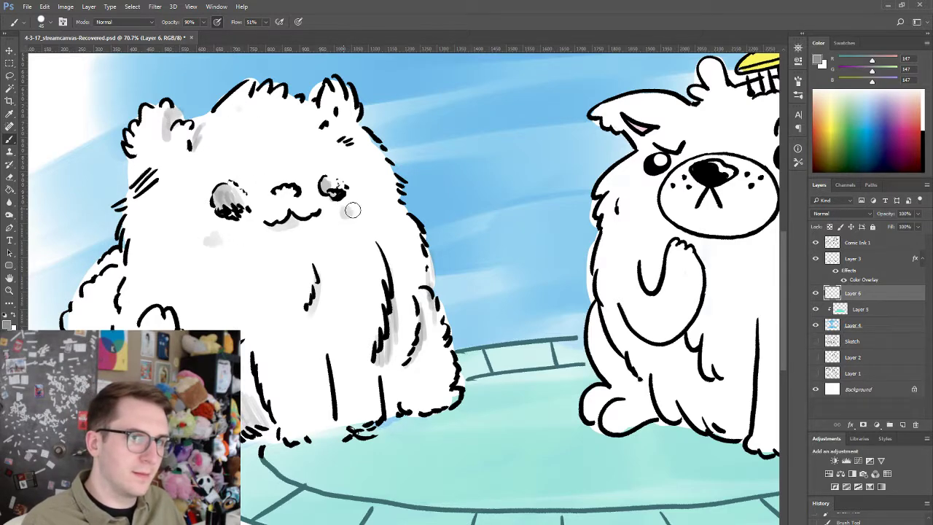
left_click_drag(530, 312, 385, 316)
scroll(384, 316, "down", 1)
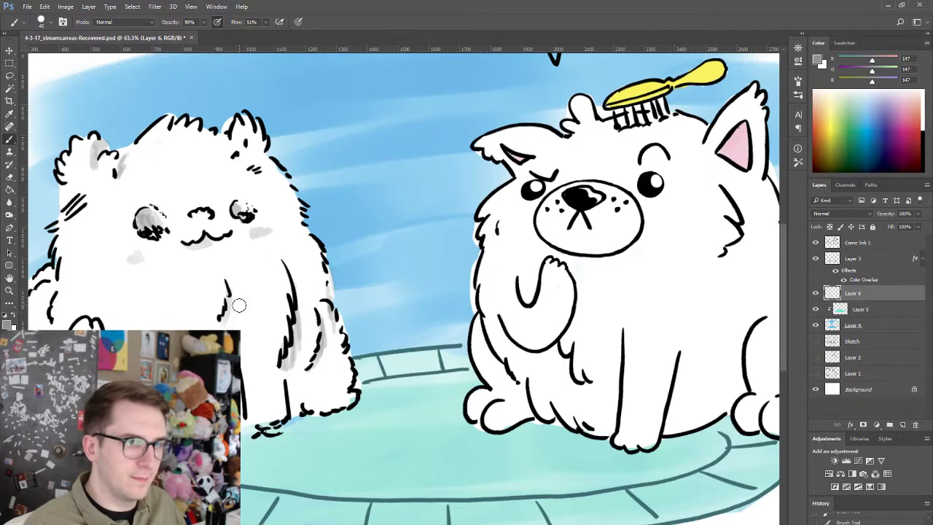
left_click_drag(237, 304, 229, 325)
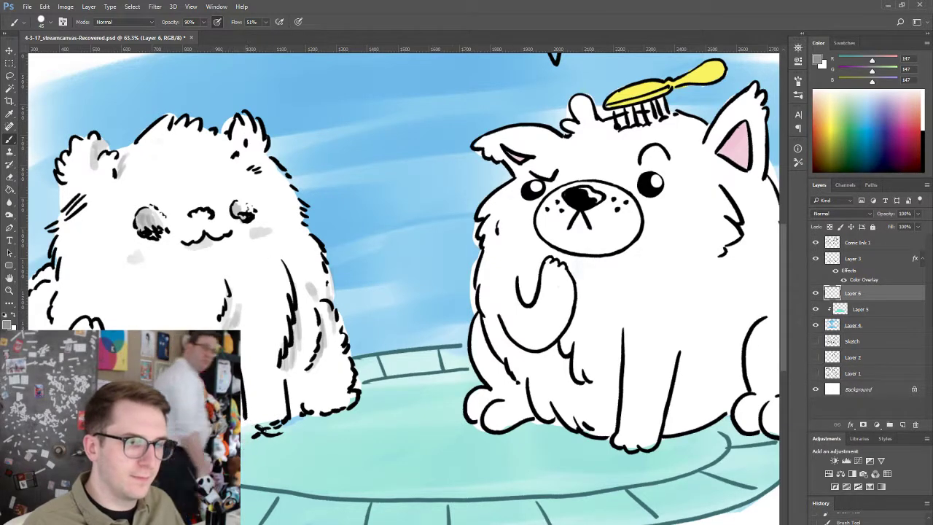
scroll(337, 293, "down", 4)
- Set the opacity of Layer 4, which holds the blue background, to 80%
left_click(868, 326)
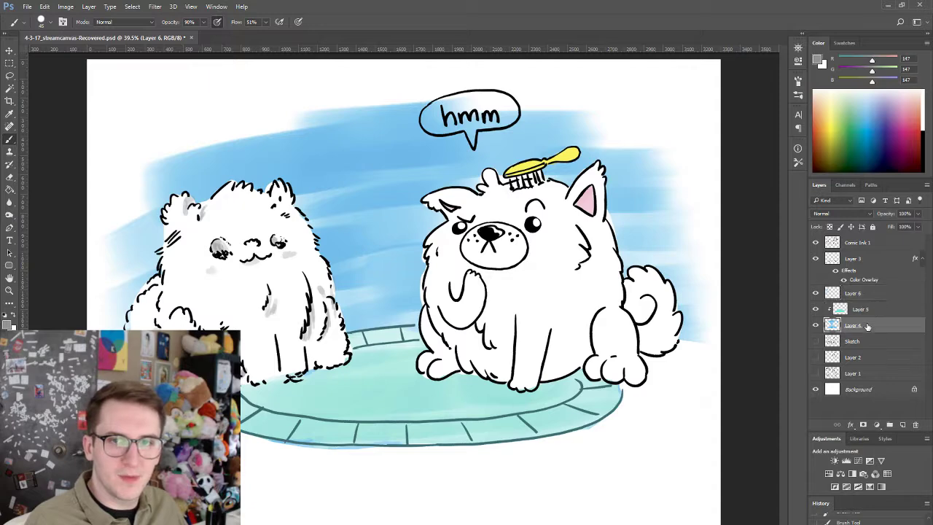
key("e")
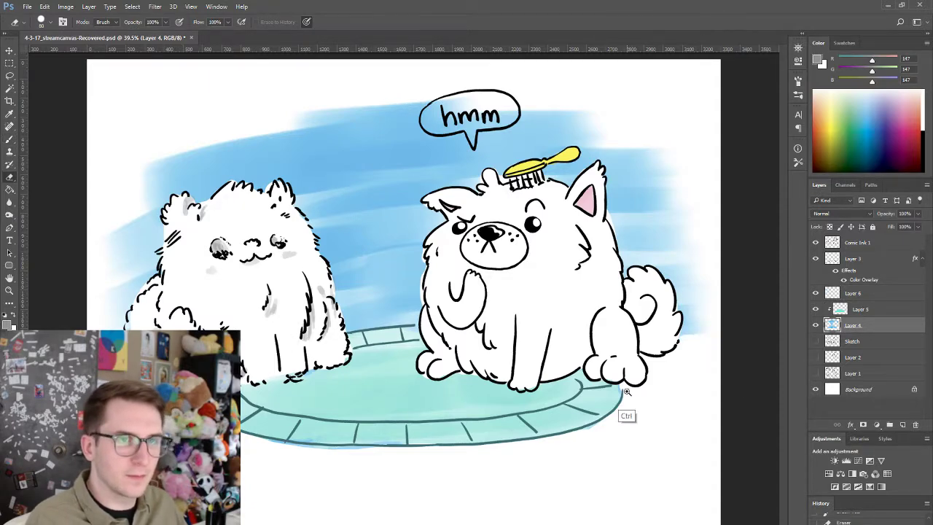
scroll(628, 417, "down", 3)
scroll(617, 410, "up", 3)
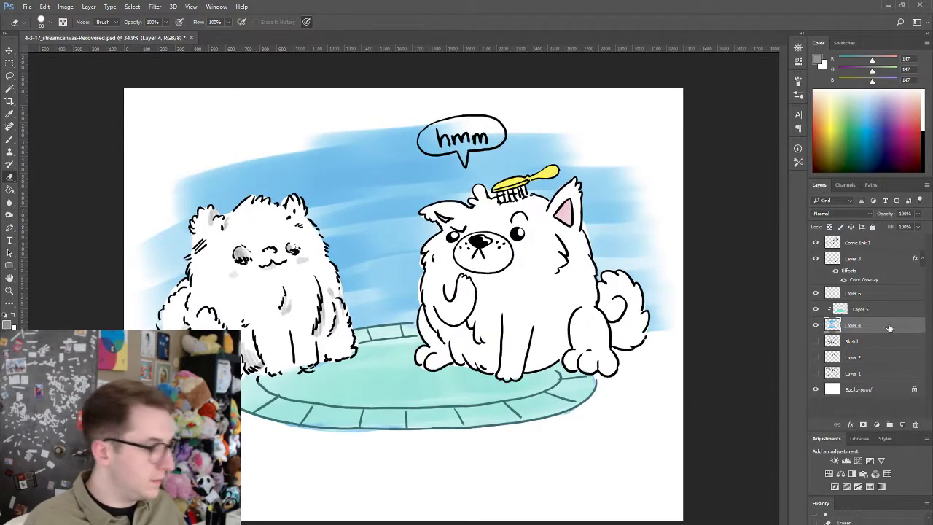
key("v")
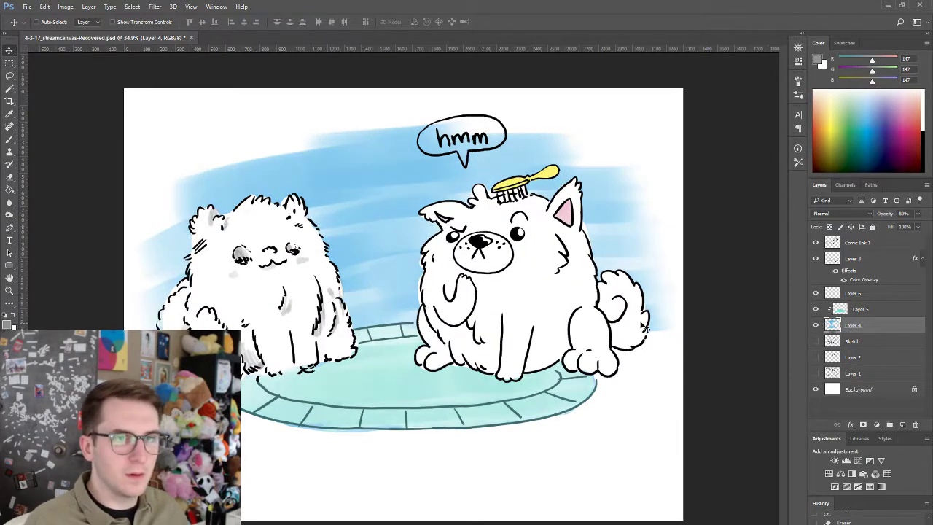
scroll(483, 316, "up", 3)
scroll(352, 327, "down", 3)
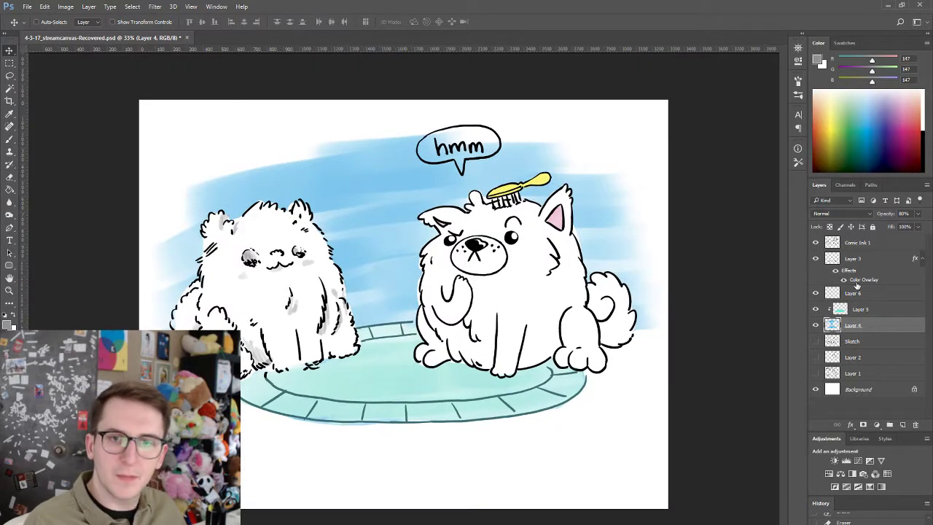
- Erase the blue background colour inside the "hmm" speech bubble on Layer 4
key("e")
scroll(433, 154, "up", 4)
mouse_move(466, 138)
left_mouse_down()
mouse_move(430, 138)
mouse_move(445, 149)
mouse_move(417, 150)
mouse_move(441, 135)
mouse_move(525, 142)
mouse_move(549, 133)
mouse_move(489, 159)
mouse_move(487, 182)
mouse_move(496, 160)
left_mouse_up()
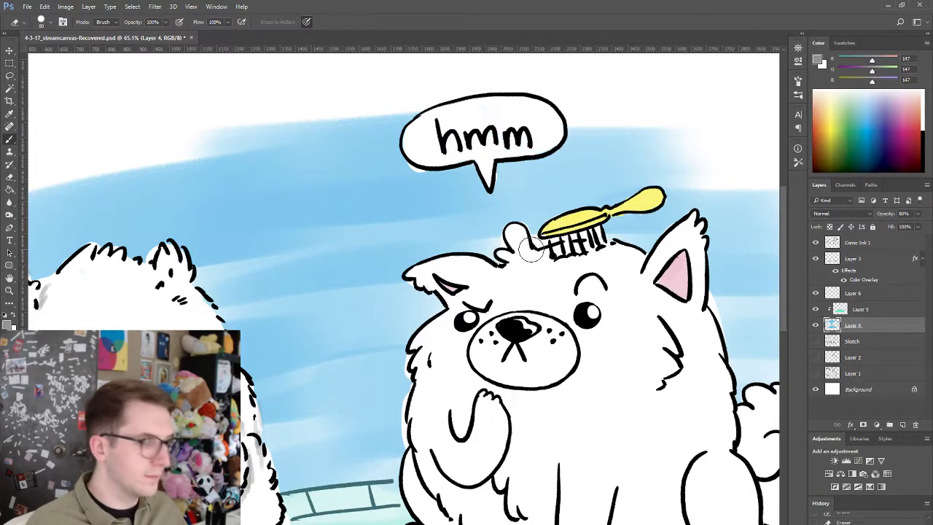
key("b")
scroll(503, 314, "down", 2)
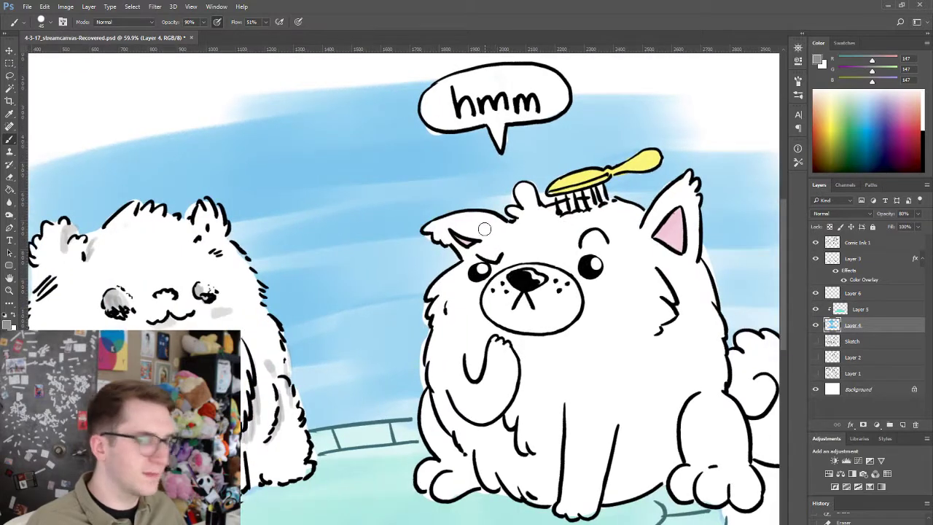
left_click_drag(626, 253, 702, 303)
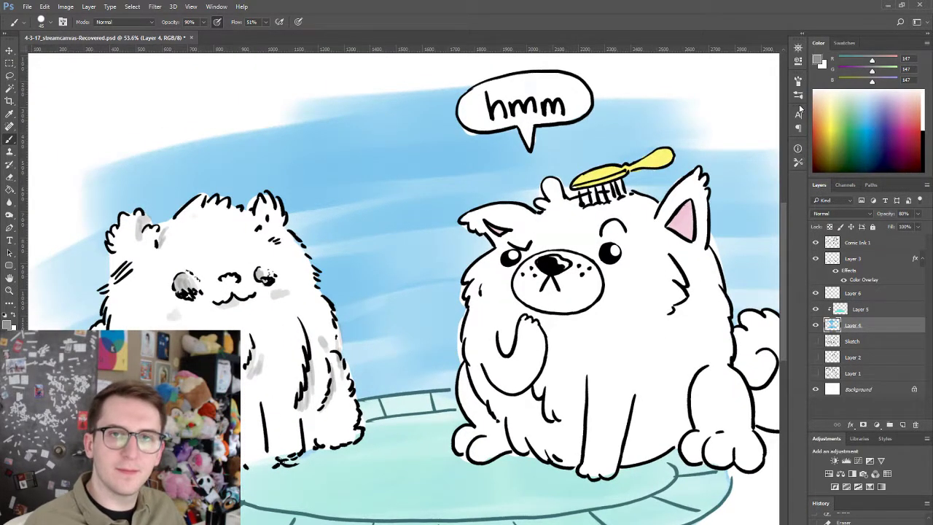
- Choose the tapered round brush preset for painting on the right dog
left_click(799, 96)
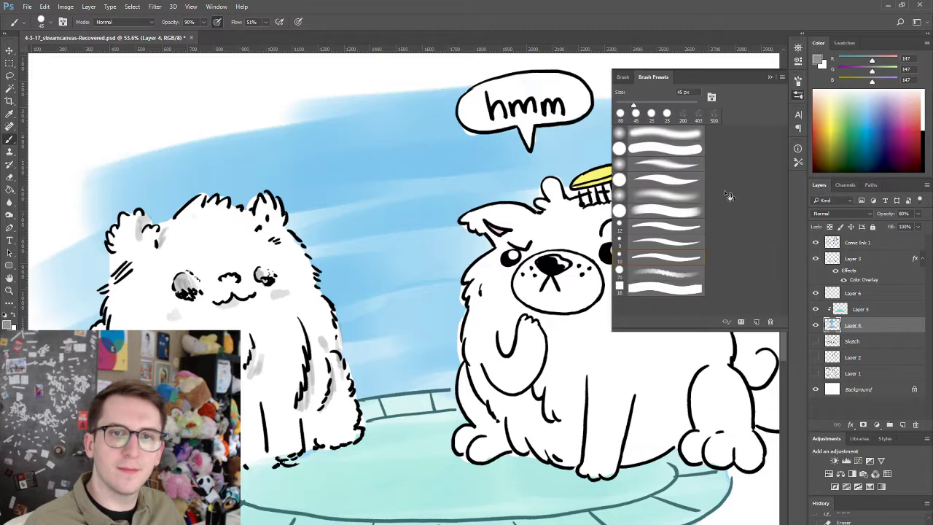
left_click(663, 253)
left_click(798, 97)
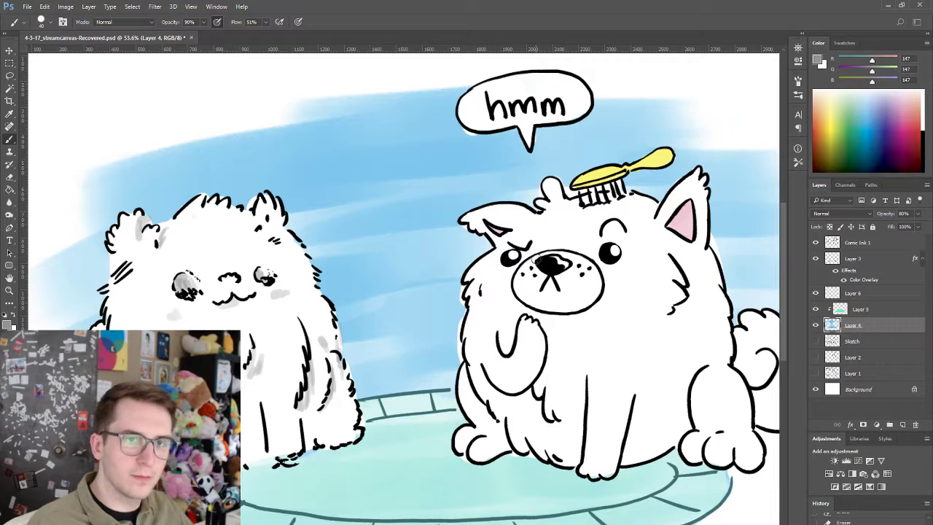
mouse_move(502, 323)
left_mouse_down()
mouse_move(556, 311)
mouse_move(500, 258)
mouse_move(574, 218)
left_mouse_up()
key("e")
left_click_drag(569, 250, 546, 268)
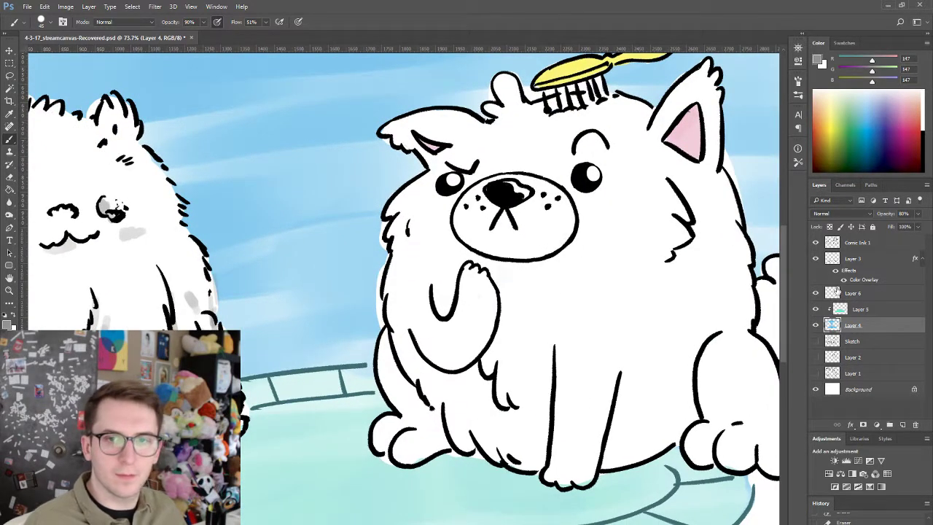
- Paint soft grey shading along the lower edge of the right dog's muzzle on Layer 6
left_click(845, 260)
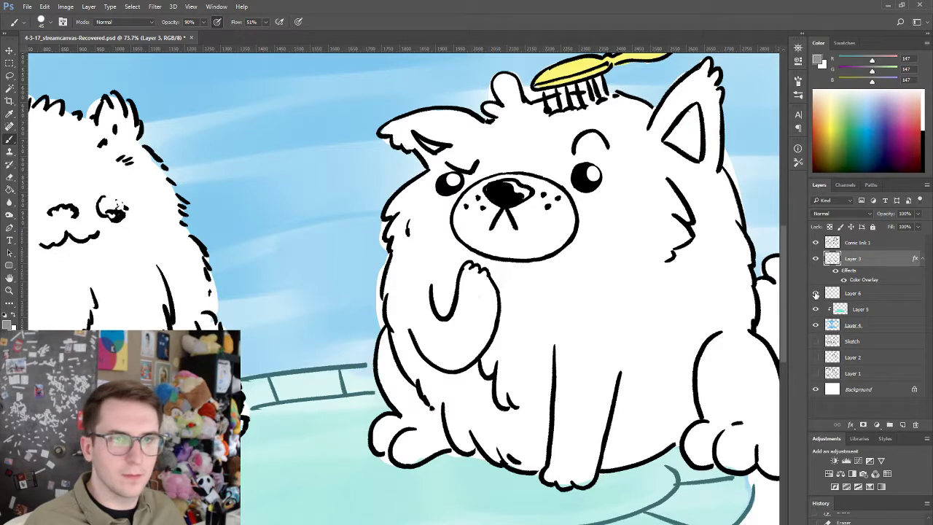
left_click(873, 294)
key("ctrl+z")
mouse_move(523, 257)
left_mouse_down()
mouse_move(565, 216)
mouse_move(561, 254)
mouse_move(568, 209)
left_mouse_up()
key("ctrl+z")
left_click_drag(561, 245, 568, 224)
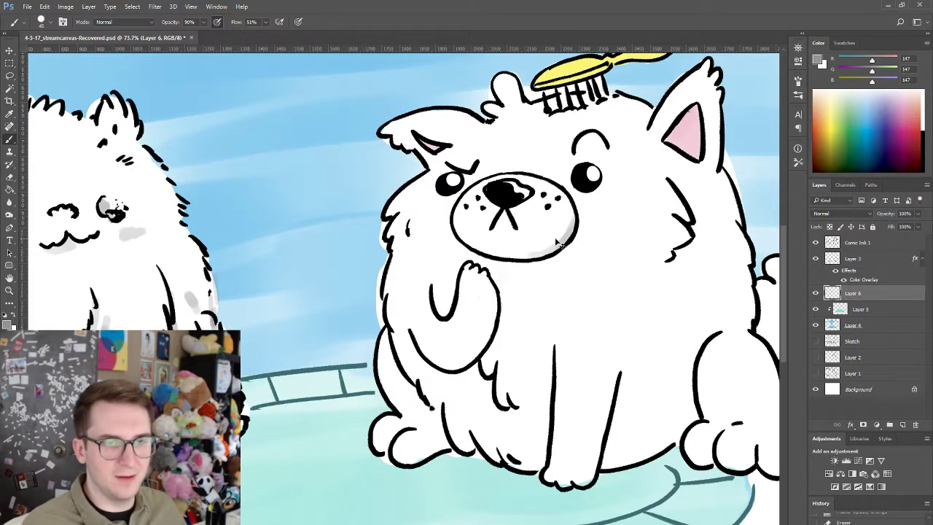
key("ctrl+alt+z")
key("ctrl+alt+z")
left_click_drag(528, 255, 570, 224)
left_click_drag(538, 257, 585, 201)
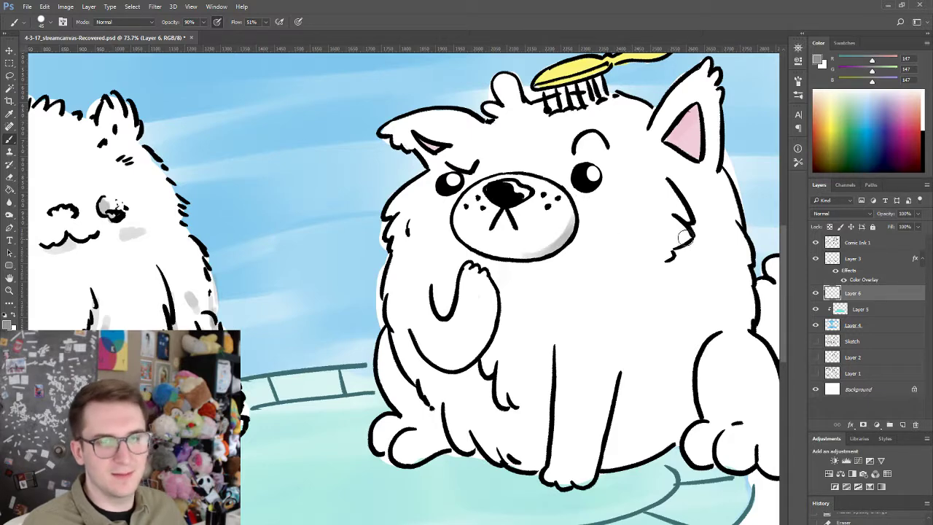
key("ctrl+z")
- Add grey shading to the right dog's cheek fur, tail underside and lower belly behind the front leg
mouse_move(691, 245)
left_mouse_down()
mouse_move(680, 265)
mouse_move(557, 303)
left_mouse_up()
mouse_move(679, 393)
left_mouse_down()
mouse_move(719, 390)
mouse_move(717, 422)
mouse_move(706, 410)
mouse_move(727, 419)
mouse_move(745, 398)
mouse_move(727, 412)
mouse_move(676, 401)
left_mouse_up()
key("ctrl+z")
key("ctrl+z")
mouse_move(497, 477)
left_mouse_down()
mouse_move(515, 438)
mouse_move(522, 457)
mouse_move(545, 458)
mouse_move(531, 466)
mouse_move(557, 455)
mouse_move(529, 471)
mouse_move(535, 463)
mouse_move(495, 470)
left_mouse_up()
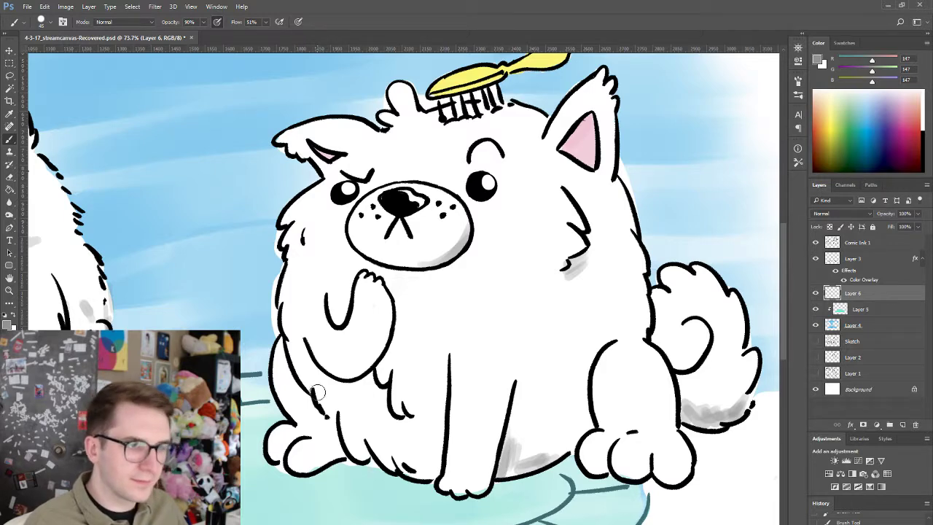
- Shade the right dog's haunch, the body beneath its raised arm, and the area around the hairbrush bristles in grey
mouse_move(319, 392)
left_mouse_down()
mouse_move(339, 418)
mouse_move(313, 409)
mouse_move(339, 448)
left_mouse_up()
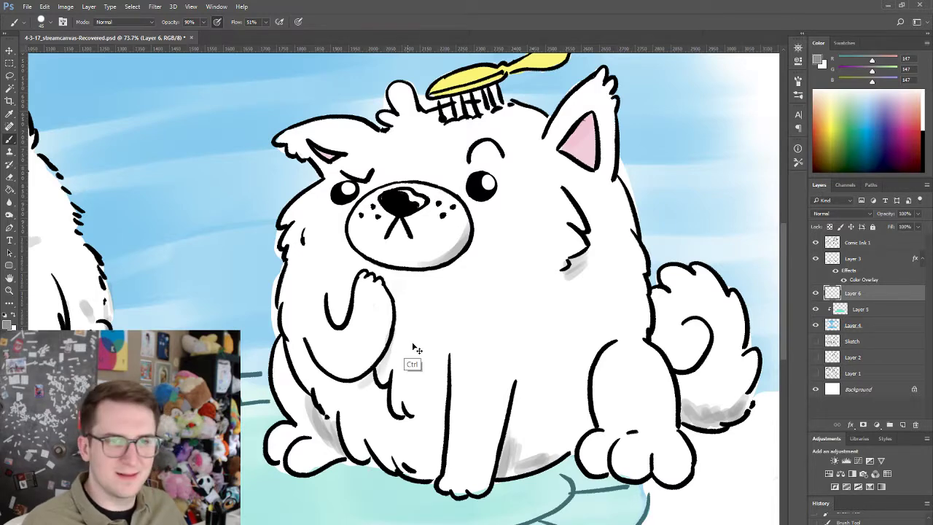
left_click_drag(383, 368, 339, 395)
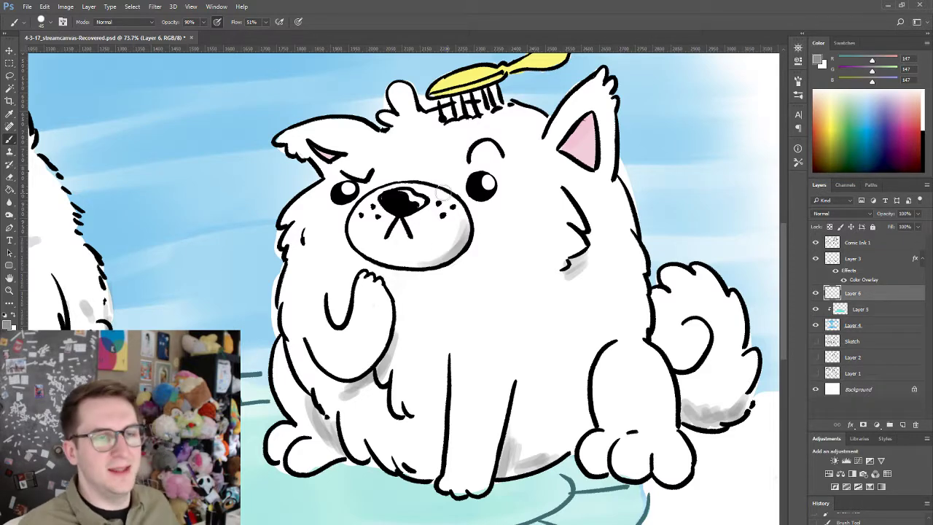
left_click_drag(447, 109, 470, 109)
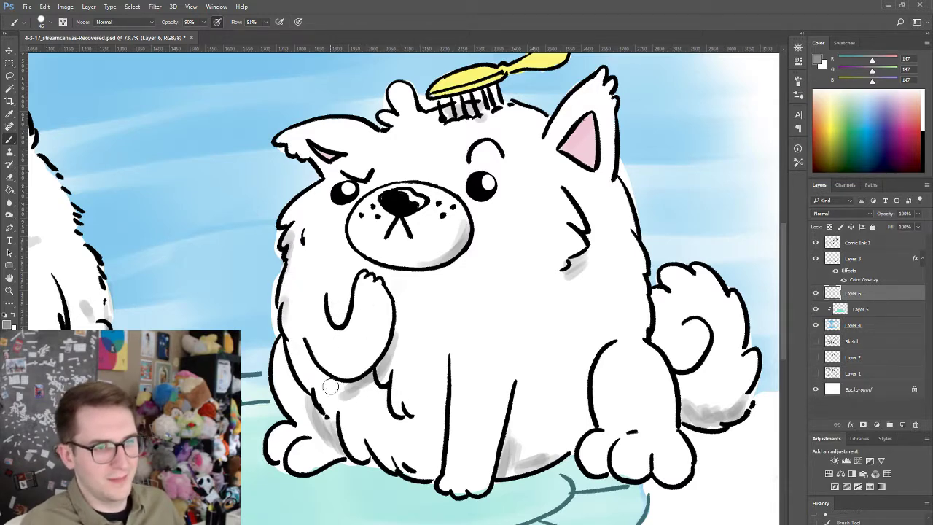
left_click_drag(317, 367, 350, 384)
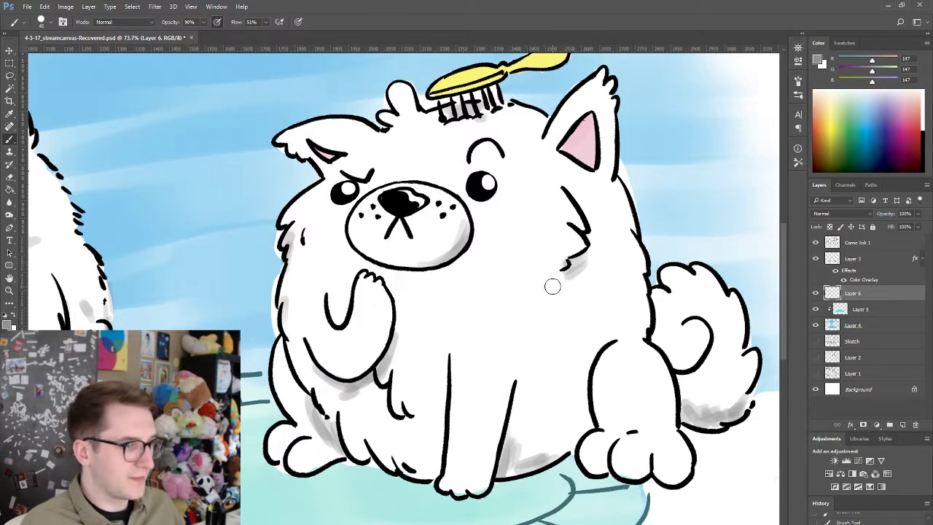
- Build up the grey shading under the right dog's cheek fur and tail, and shade beneath its muzzle
left_click_drag(581, 260, 572, 274)
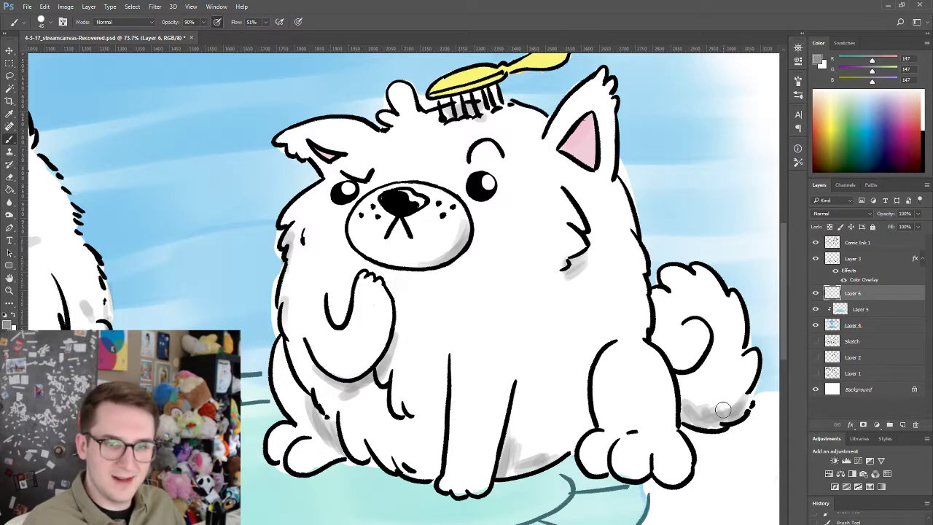
mouse_move(723, 411)
left_mouse_down()
mouse_move(682, 405)
mouse_move(700, 431)
left_mouse_up()
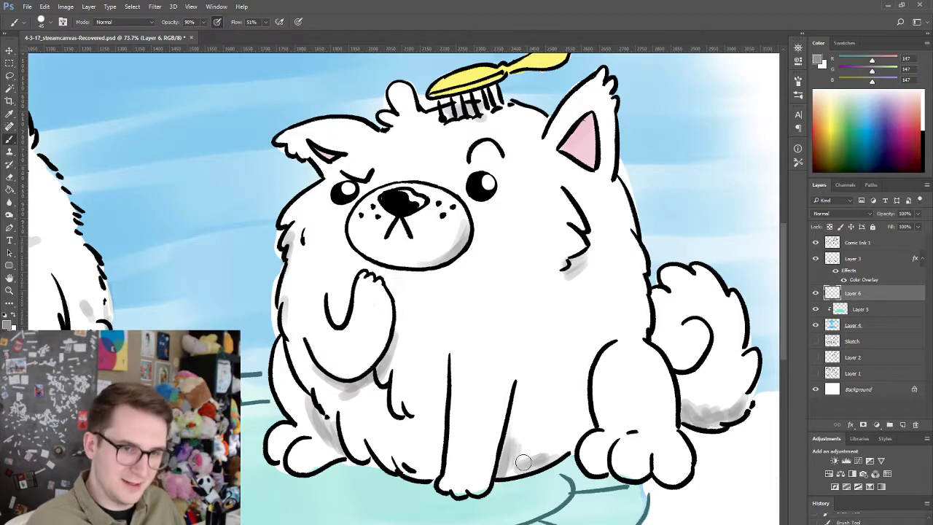
mouse_move(396, 263)
left_mouse_down()
mouse_move(447, 246)
mouse_move(452, 268)
left_mouse_up()
key("ctrl+z")
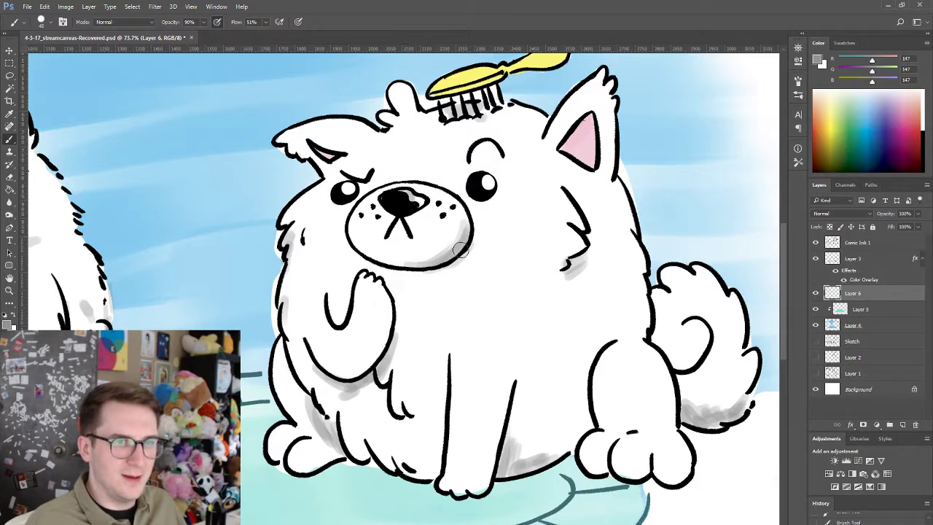
- Dab small grey cheek marks below the right dog's eyes on both sides of the muzzle
scroll(466, 234, "down", 1)
left_click_drag(487, 208, 503, 221)
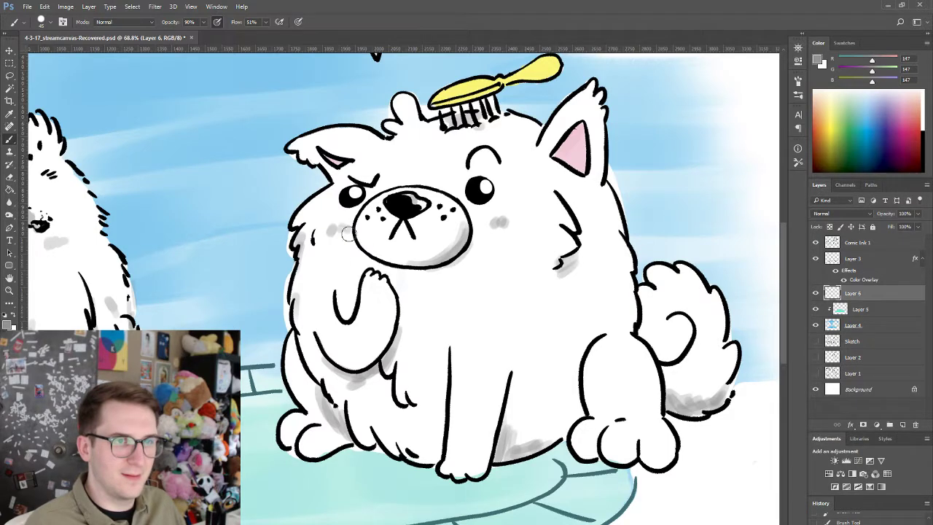
left_click_drag(378, 264, 288, 291)
left_click_drag(283, 338, 354, 351)
left_click_drag(307, 280, 370, 302)
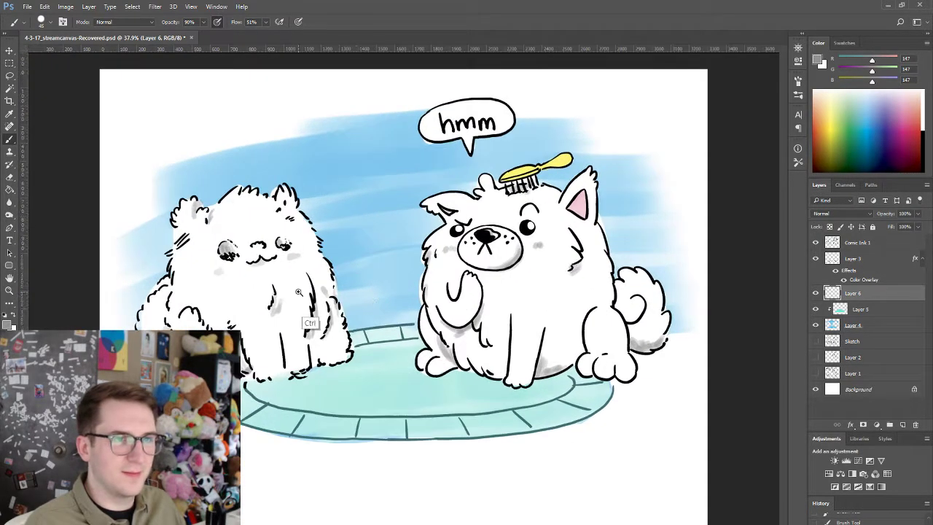
left_click_drag(299, 292, 301, 292)
- Blend the grey shading on the right dog's belly and haunch with the Smudge tool
left_click(11, 215)
left_click(10, 227)
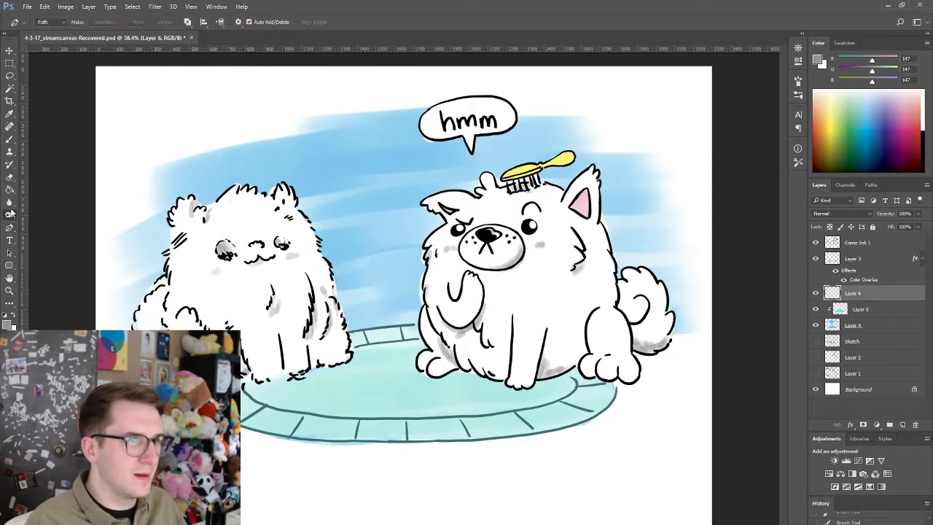
left_click(10, 213)
left_click(10, 203)
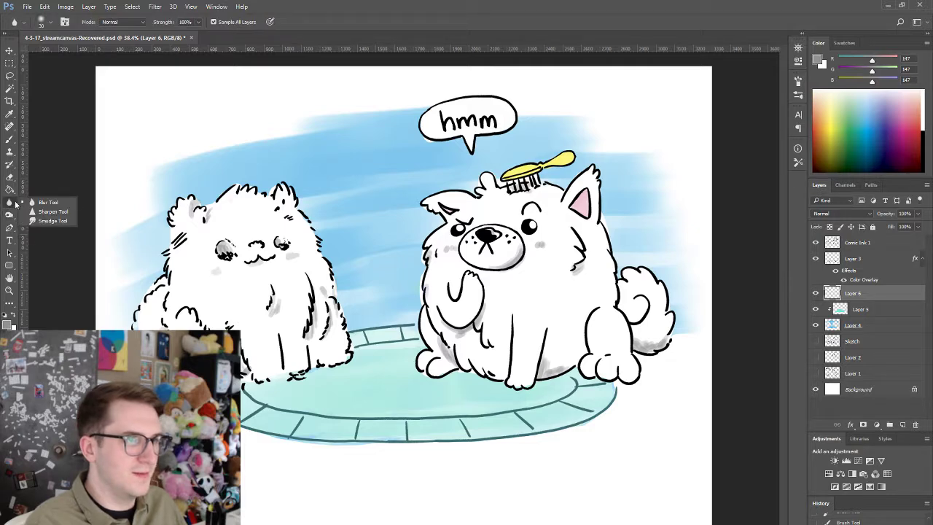
left_click(37, 221)
scroll(478, 286, "up", 3)
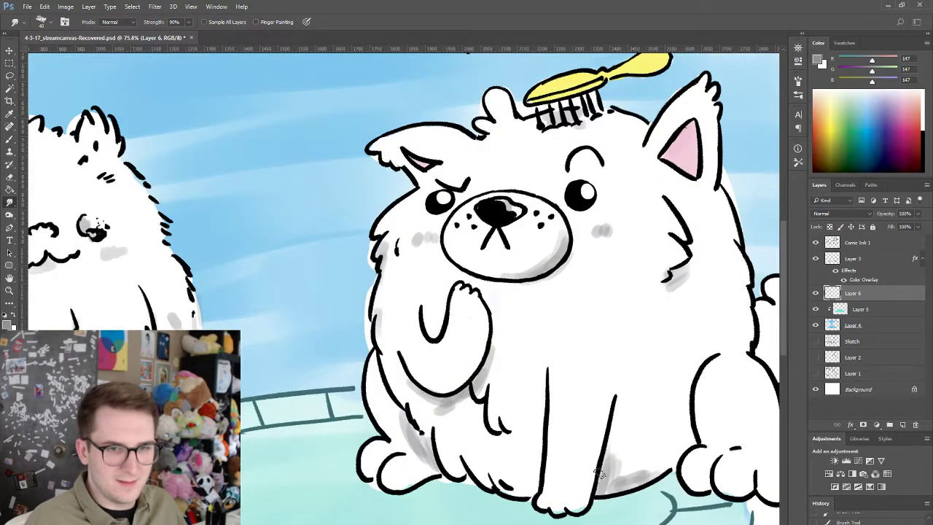
mouse_move(615, 487)
left_mouse_down()
mouse_move(626, 470)
mouse_move(619, 459)
mouse_move(630, 472)
left_mouse_up()
mouse_move(411, 414)
left_mouse_down()
mouse_move(427, 454)
mouse_move(403, 429)
mouse_move(419, 429)
mouse_move(400, 409)
left_mouse_up()
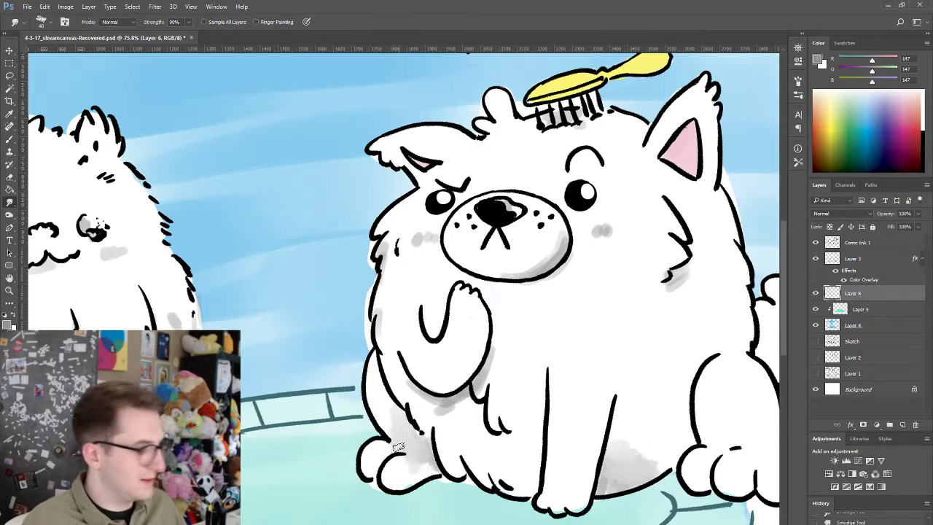
- Erase the grey shading that spills over the right dog's hind paw next to the haunch
key("e")
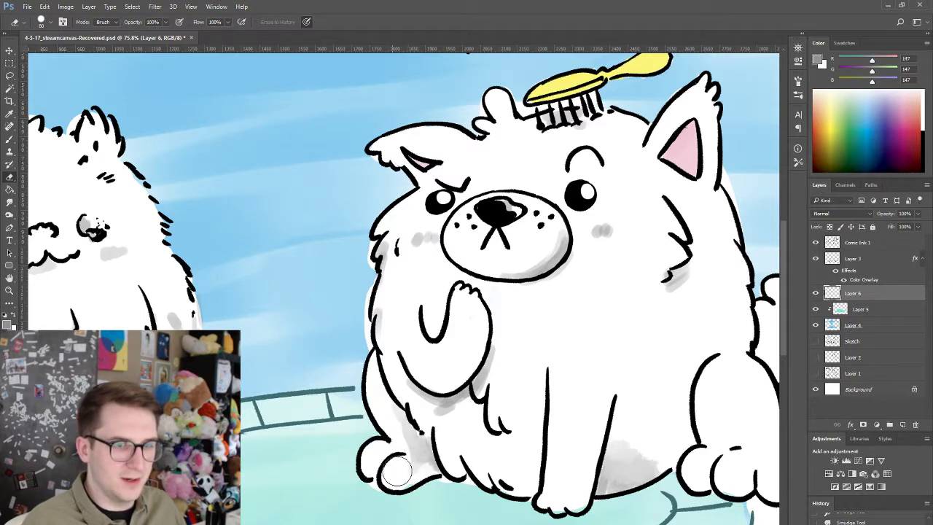
mouse_move(392, 465)
left_mouse_down()
mouse_move(413, 475)
mouse_move(405, 455)
left_mouse_up()
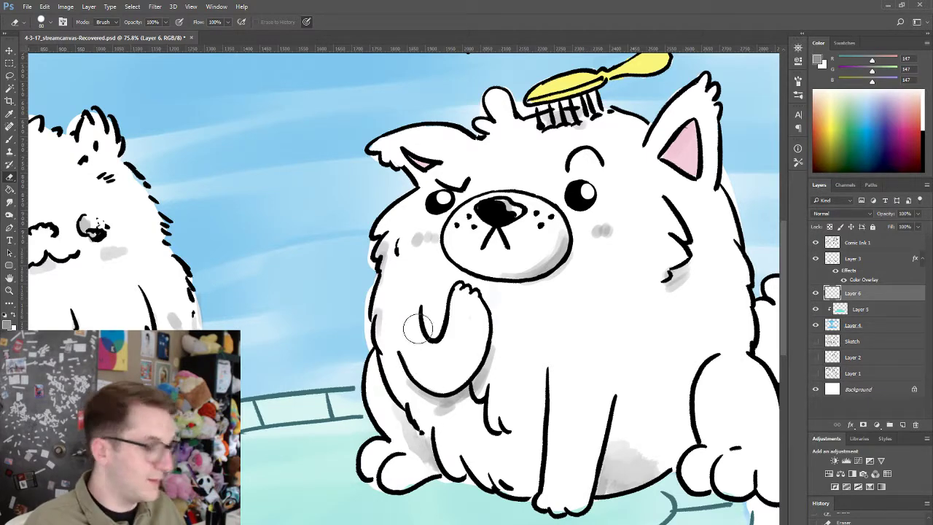
key("b")
left_click_drag(455, 399, 459, 385)
key("ctrl+z")
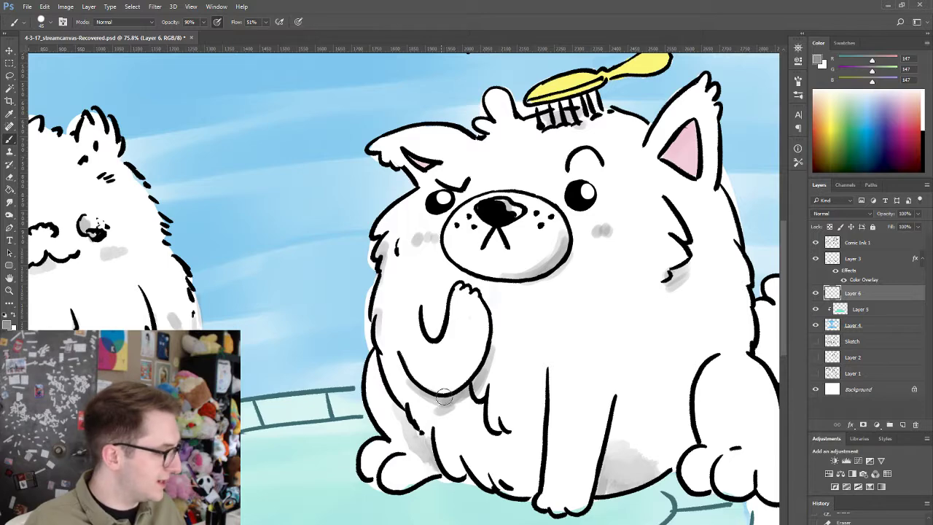
- Smudge the grey shading below the right dog's raised paw and spread it softly over the chest and belly fur
left_click(9, 203)
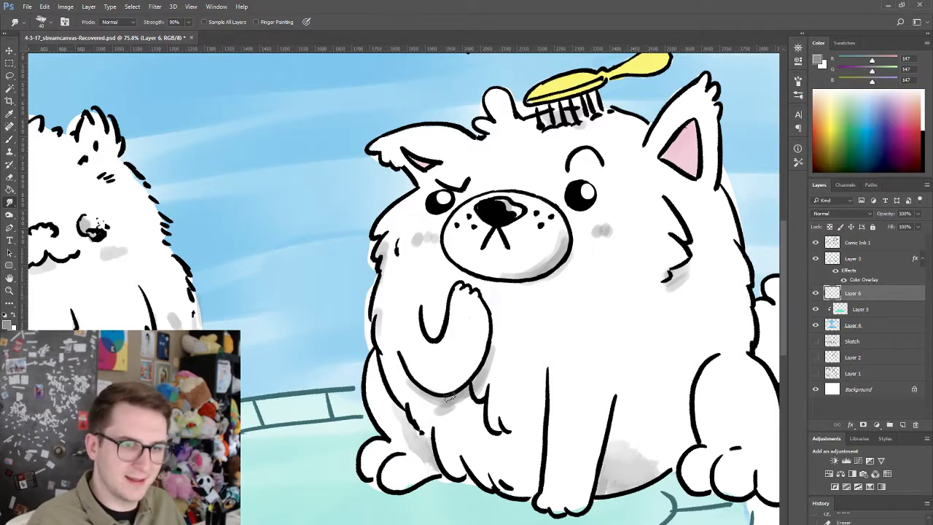
mouse_move(450, 397)
left_mouse_down()
mouse_move(444, 414)
mouse_move(472, 416)
left_mouse_up()
left_click_drag(479, 380, 489, 392)
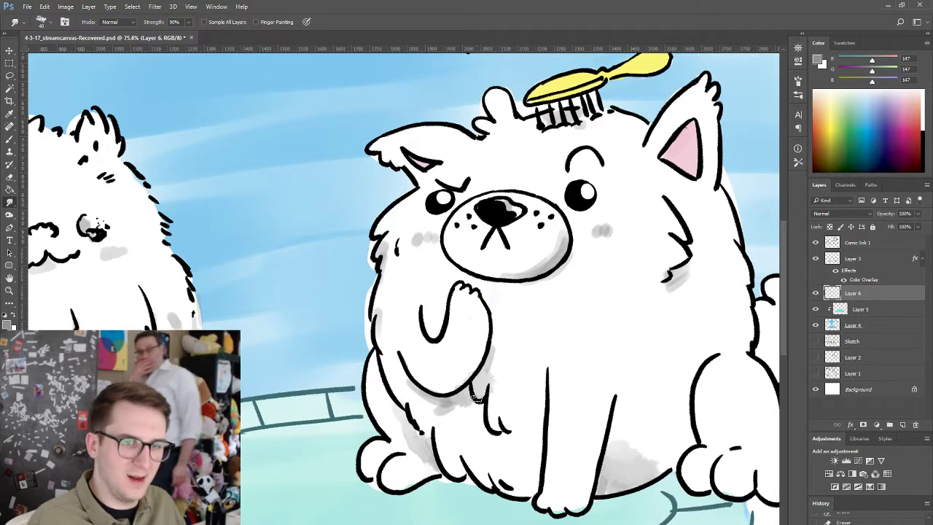
left_click_drag(490, 360, 499, 377)
mouse_move(442, 401)
left_mouse_down()
mouse_move(449, 418)
mouse_move(462, 403)
left_mouse_up()
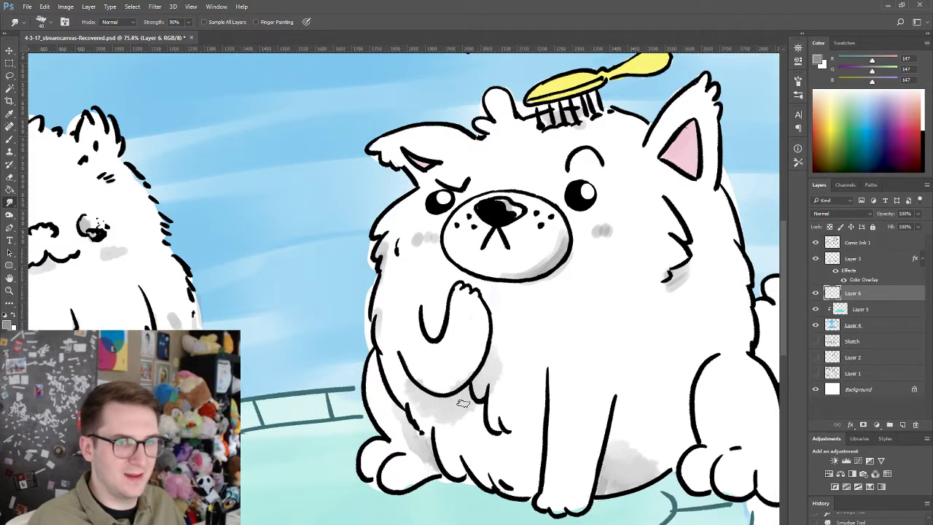
key("e")
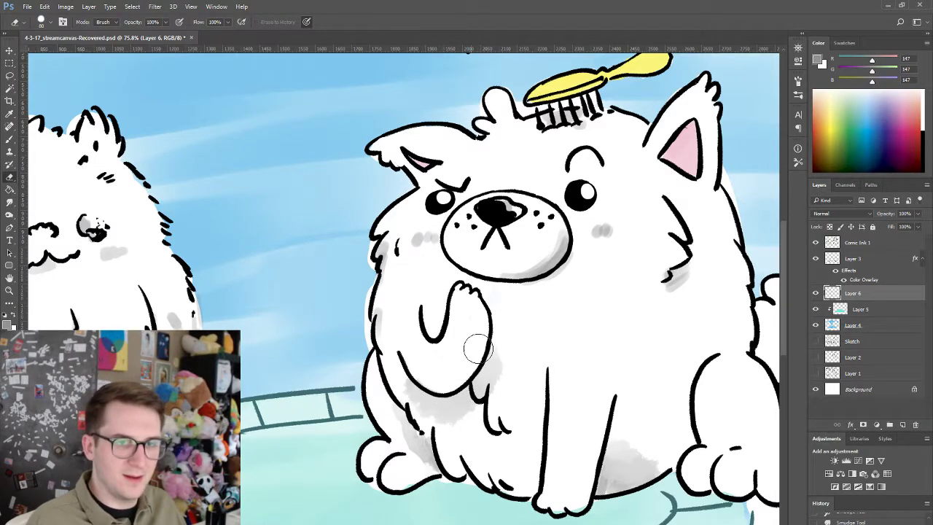
key("b")
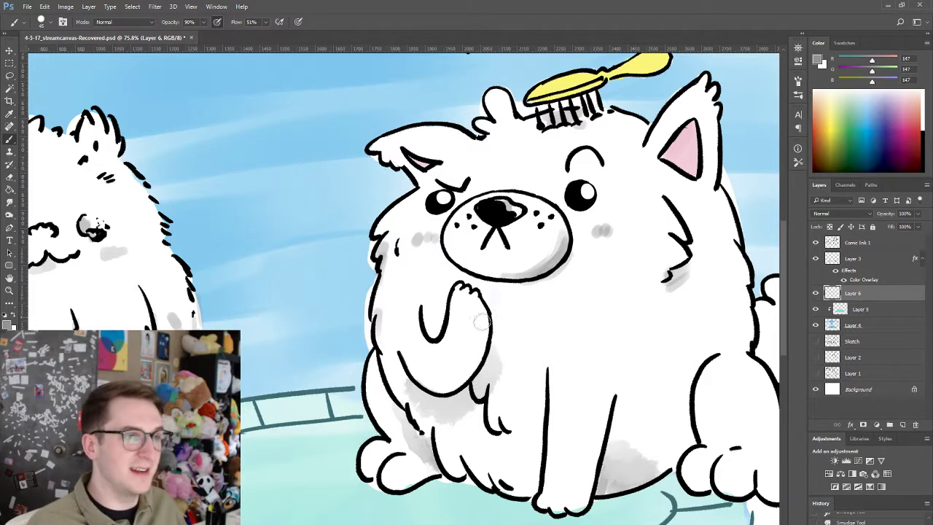
key("r")
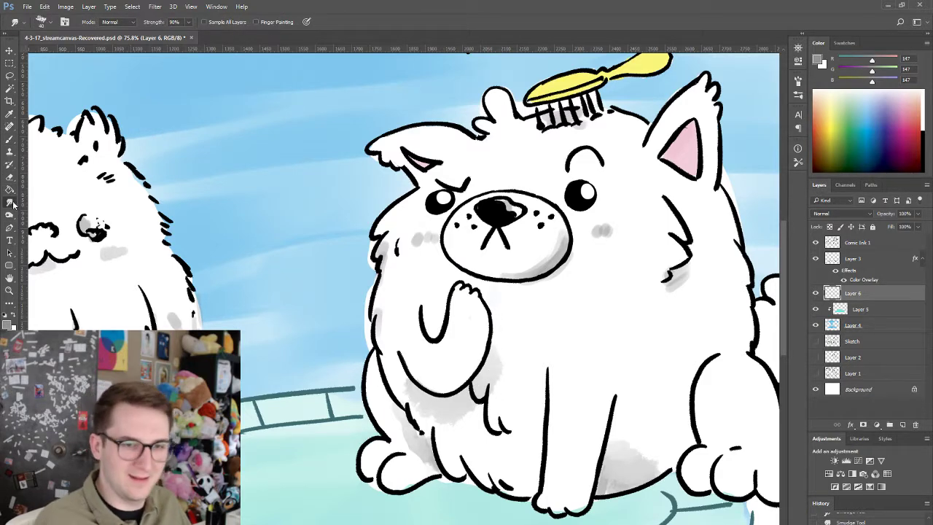
mouse_move(508, 352)
left_mouse_down()
mouse_move(496, 418)
mouse_move(460, 407)
left_mouse_up()
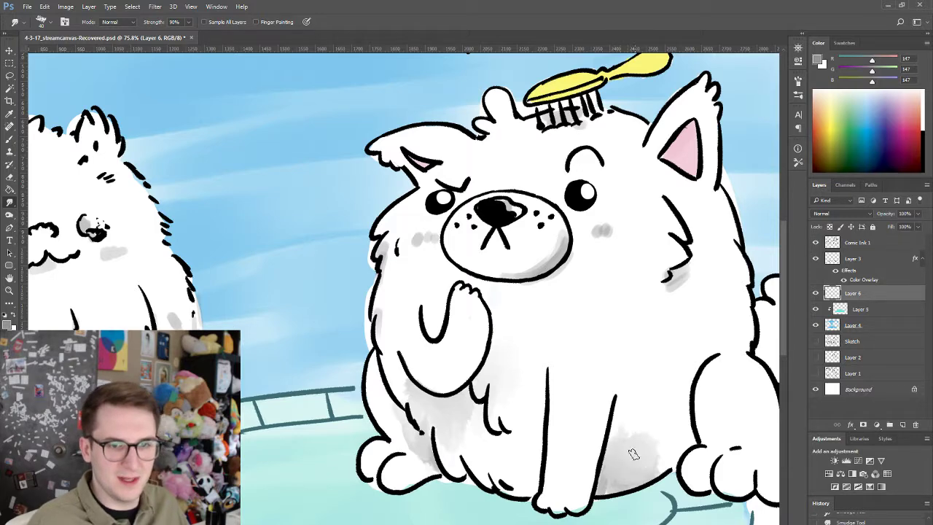
- Soften the grey shading on the right dog's tail and lower muzzle with the Smudge tool
left_click_drag(596, 327, 509, 330)
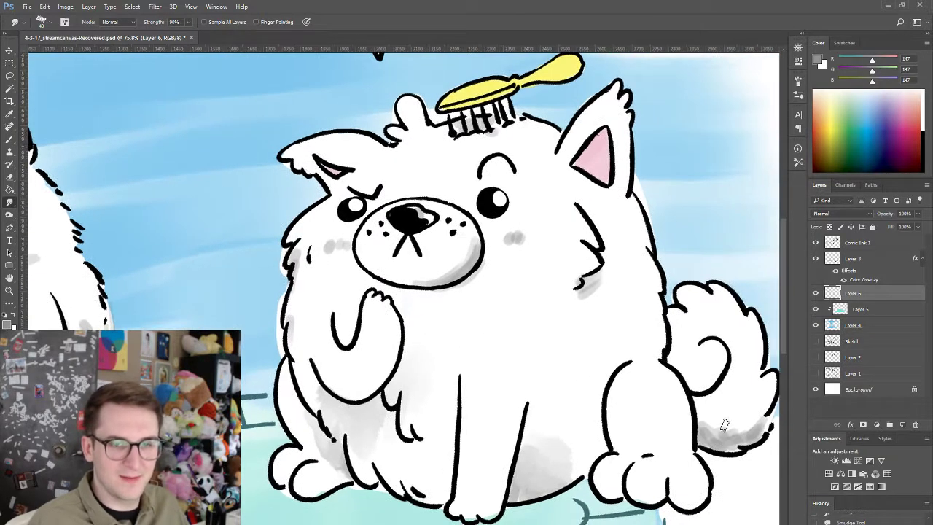
mouse_move(713, 441)
left_mouse_down()
mouse_move(735, 445)
mouse_move(751, 408)
mouse_move(729, 386)
left_mouse_up()
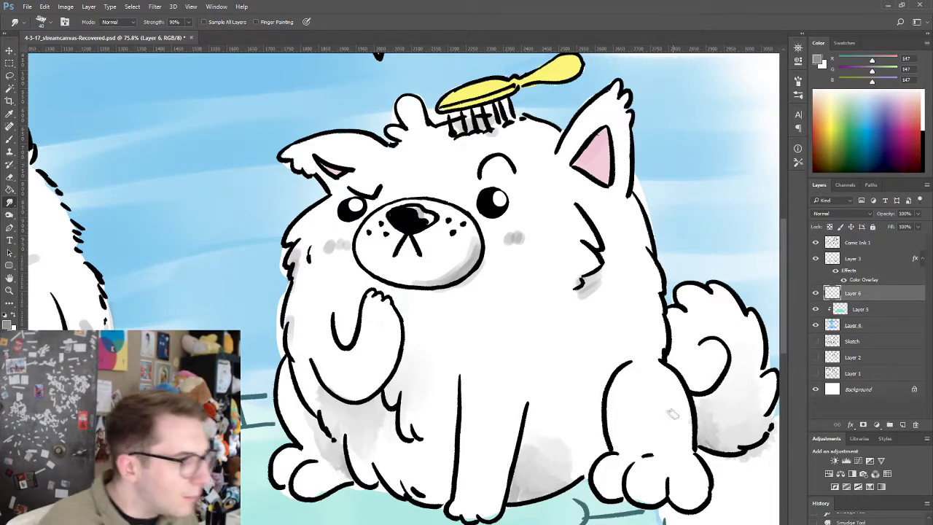
left_click_drag(436, 283, 461, 233)
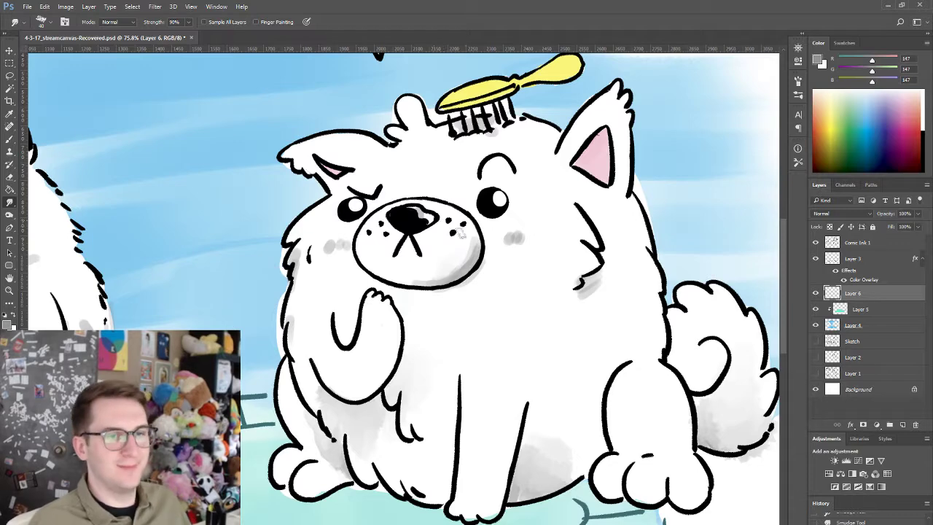
mouse_move(466, 300)
left_mouse_down()
mouse_move(443, 272)
mouse_move(464, 284)
mouse_move(437, 277)
mouse_move(467, 255)
mouse_move(471, 281)
mouse_move(478, 228)
mouse_move(472, 251)
mouse_move(448, 279)
mouse_move(454, 269)
mouse_move(482, 270)
left_mouse_up()
left_click(481, 296, "ctrl+alt")
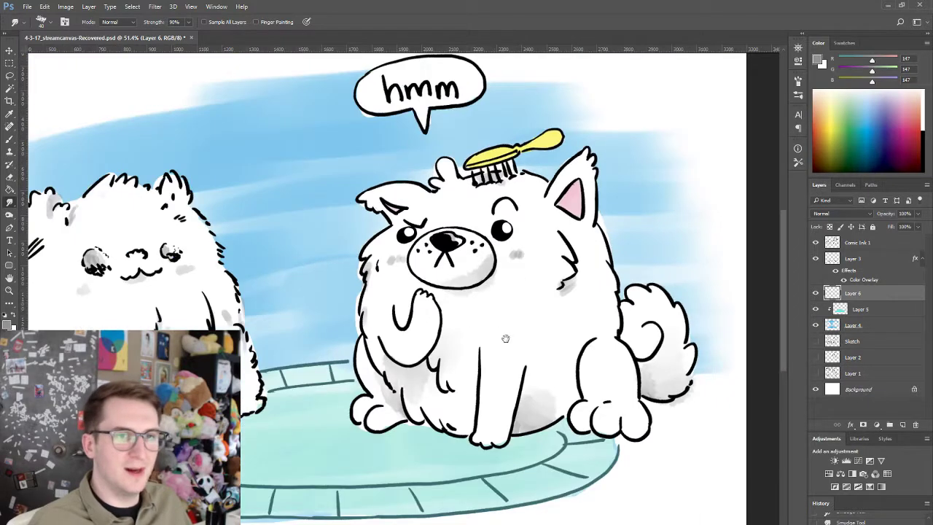
left_click(467, 282, "ctrl")
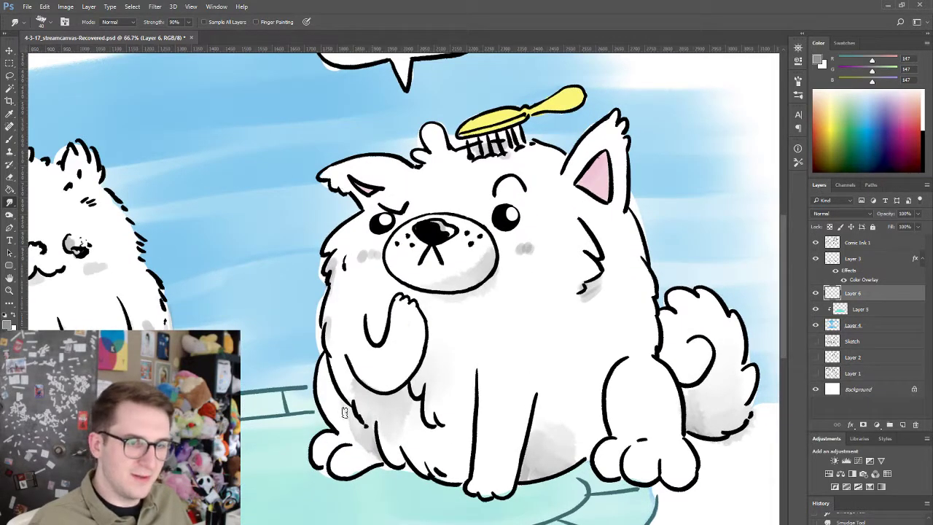
- Touch up the grey shading along the underside of the right dog's belly
key("e")
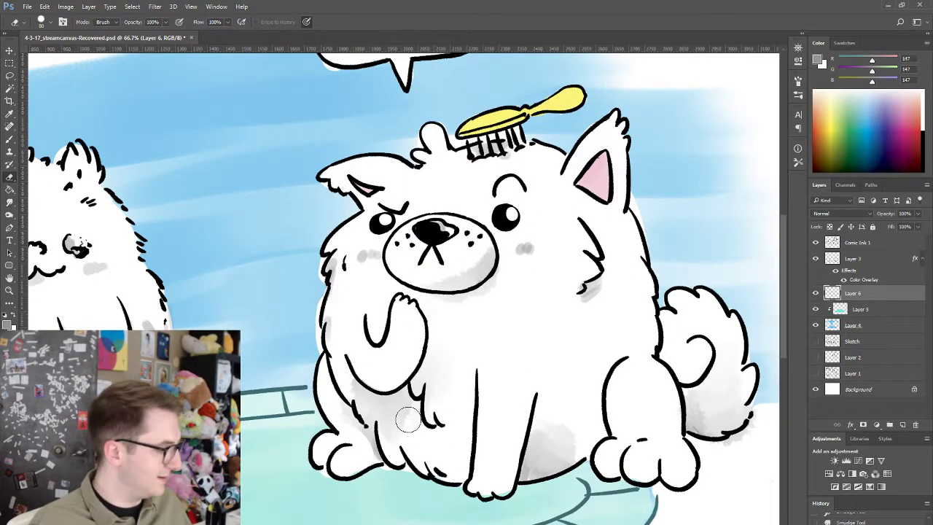
key("b")
scroll(454, 367, "down", 3)
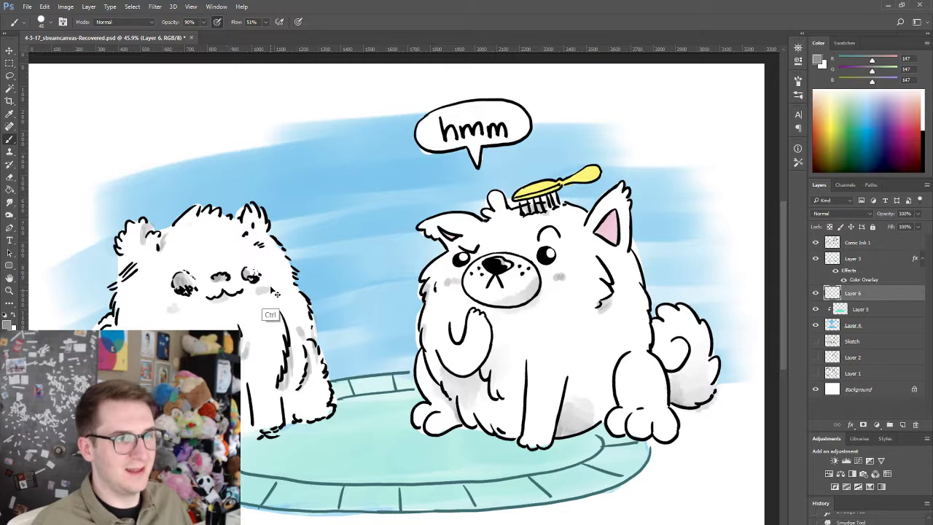
scroll(490, 289, "down", 2)
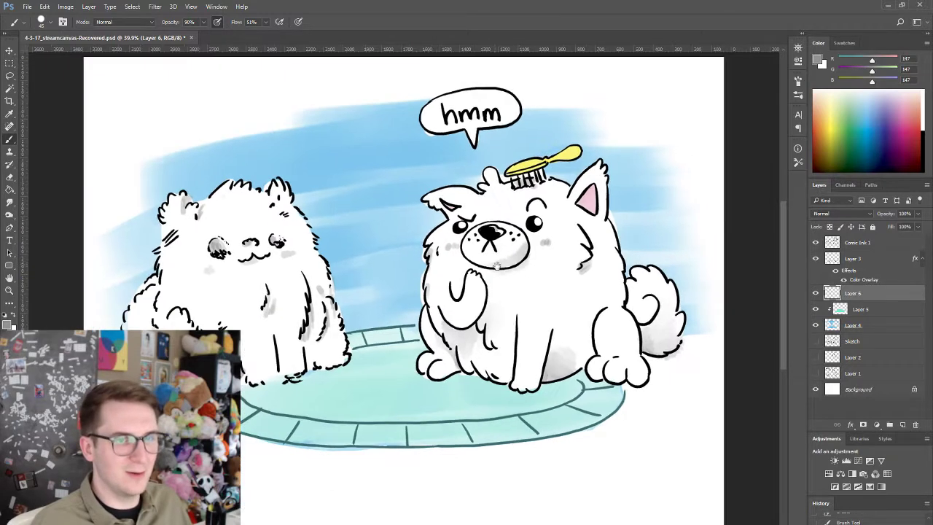
scroll(522, 254, "up", 2)
scroll(533, 265, "up", 1)
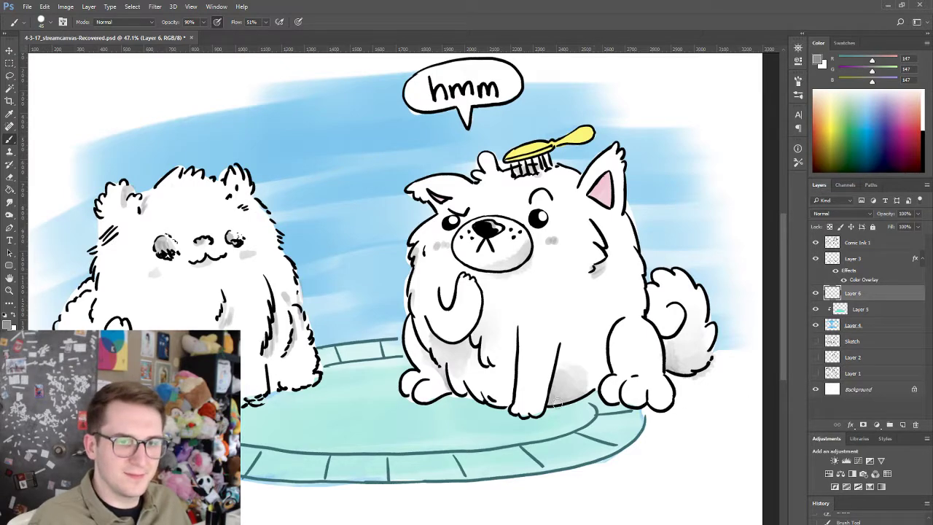
left_click_drag(540, 404, 583, 402)
- Hide and show the grey shading layer to compare the drawing with and without it
left_click(865, 329)
key("e")
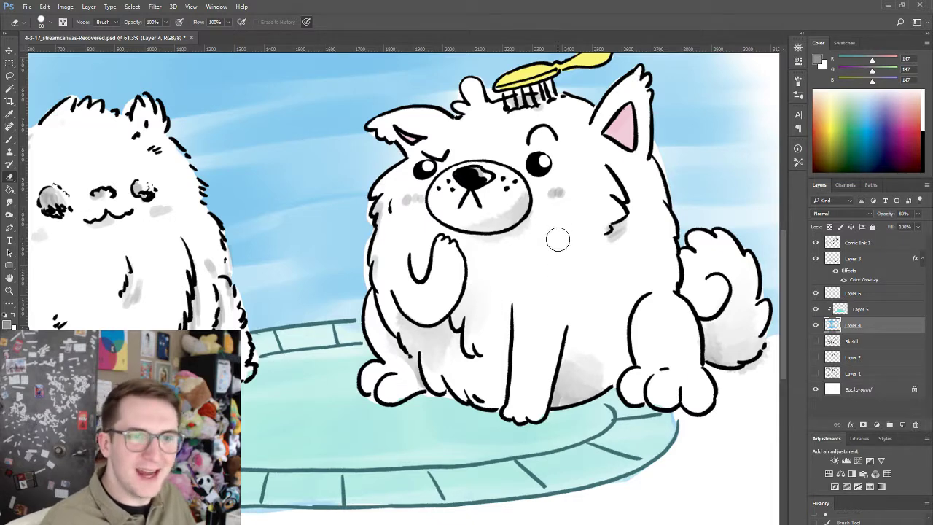
left_click(833, 293)
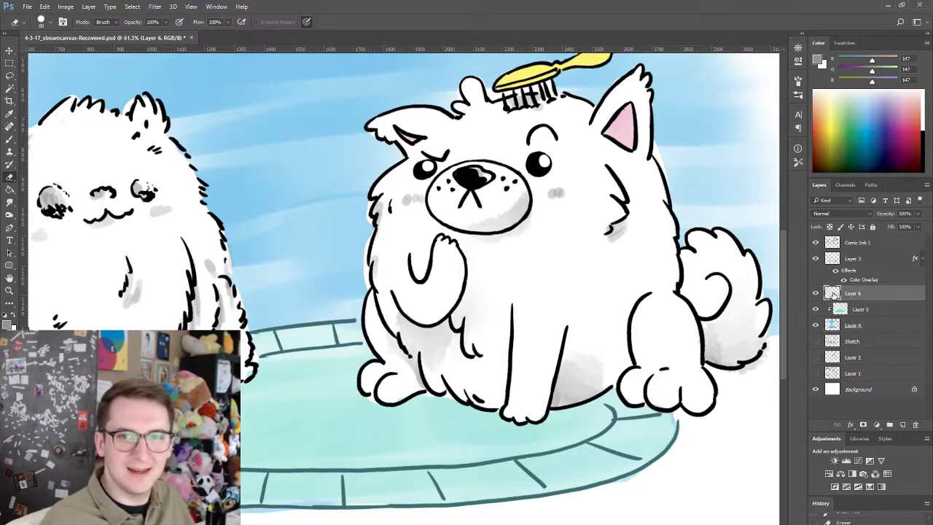
left_click(813, 294)
left_click(816, 295)
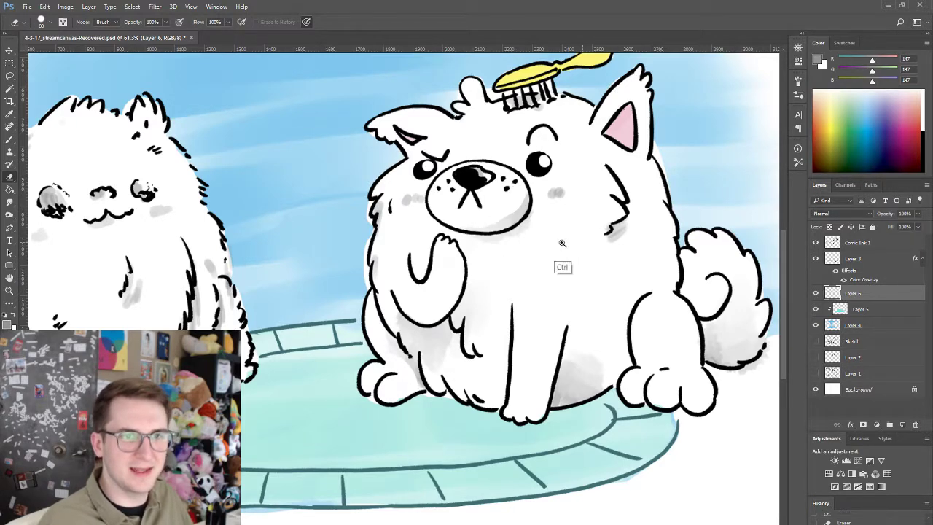
scroll(517, 268, "up", 2)
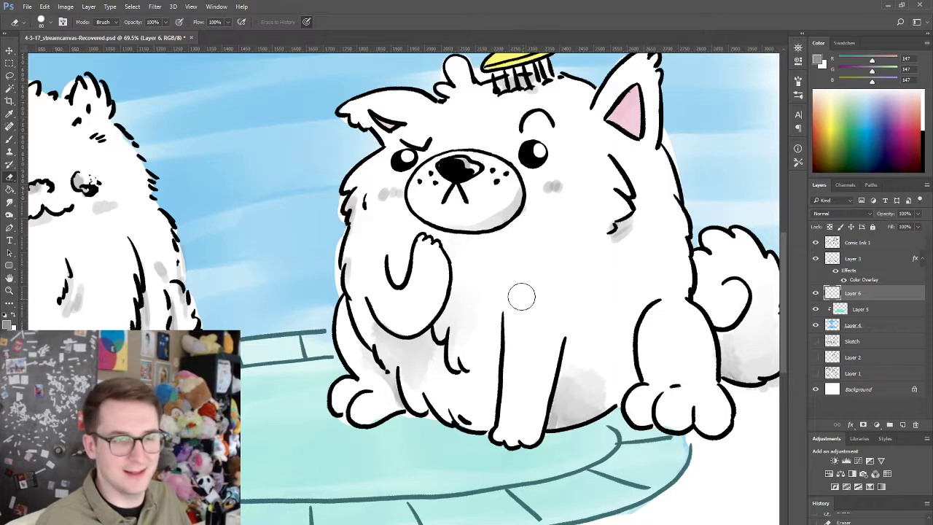
scroll(520, 295, "down", 3)
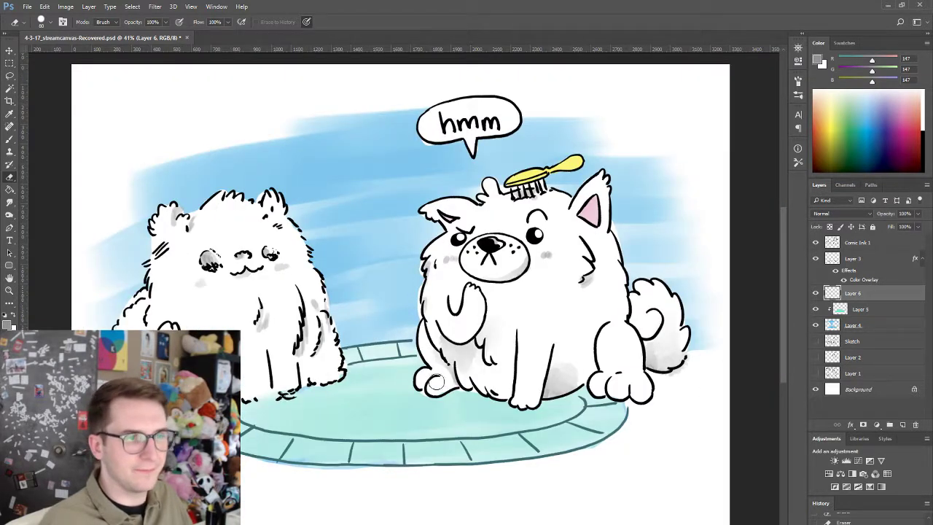
- Create a new clipped layer above Layer 5 and set the foreground colour to a muted blue-purple, RGB 137, 147, 179
left_click(876, 329)
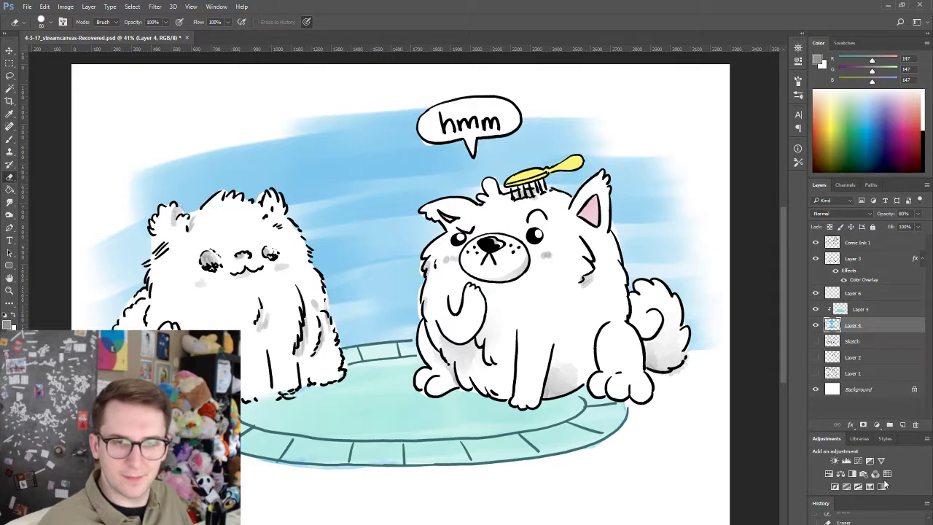
left_click(903, 424)
key("g")
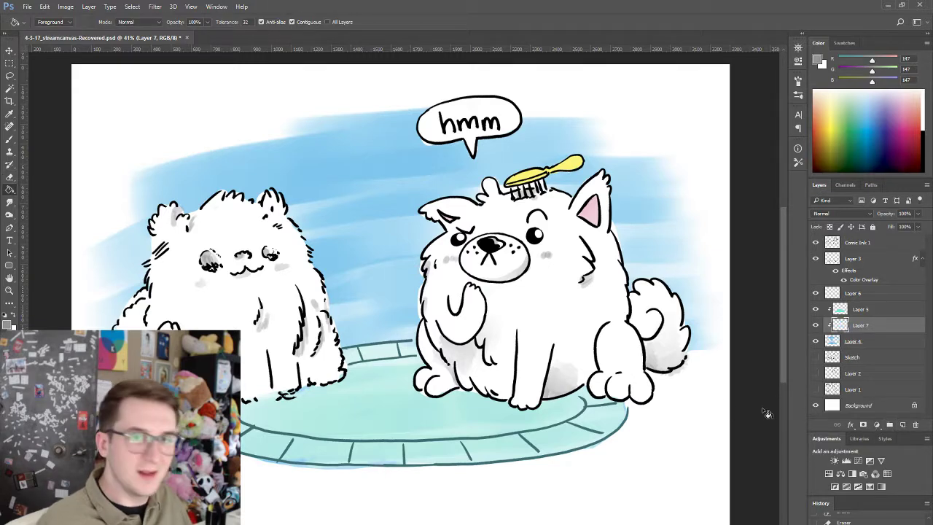
left_click(7, 323)
left_click(563, 211)
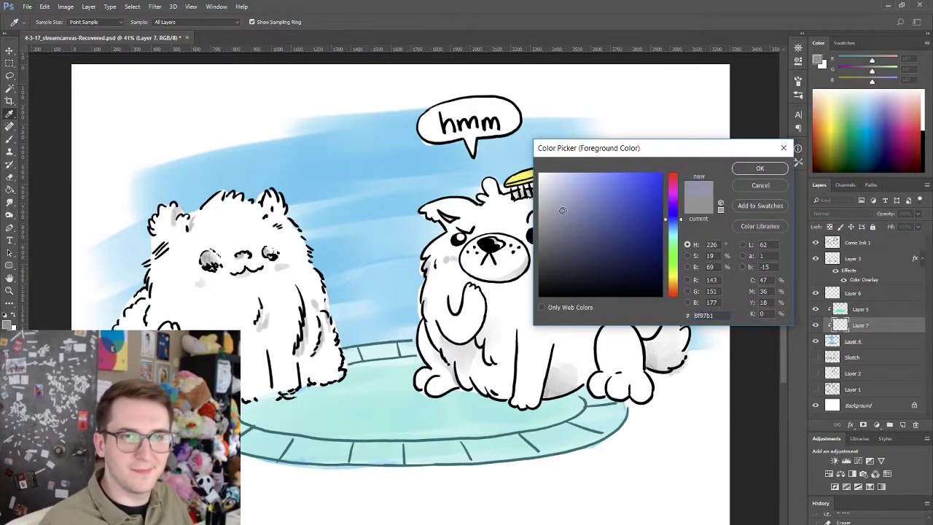
left_click(759, 169)
key("b")
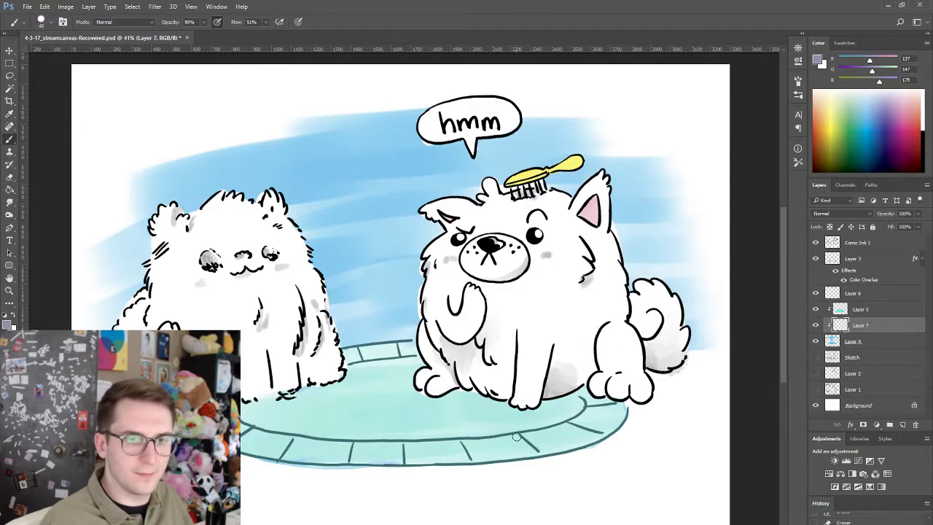
left_click_drag(869, 329, 864, 302)
mouse_move(518, 390)
left_mouse_down()
mouse_move(622, 411)
mouse_move(469, 406)
mouse_move(677, 406)
mouse_move(495, 420)
mouse_move(608, 384)
mouse_move(647, 408)
left_mouse_up()
key("ctrl+z")
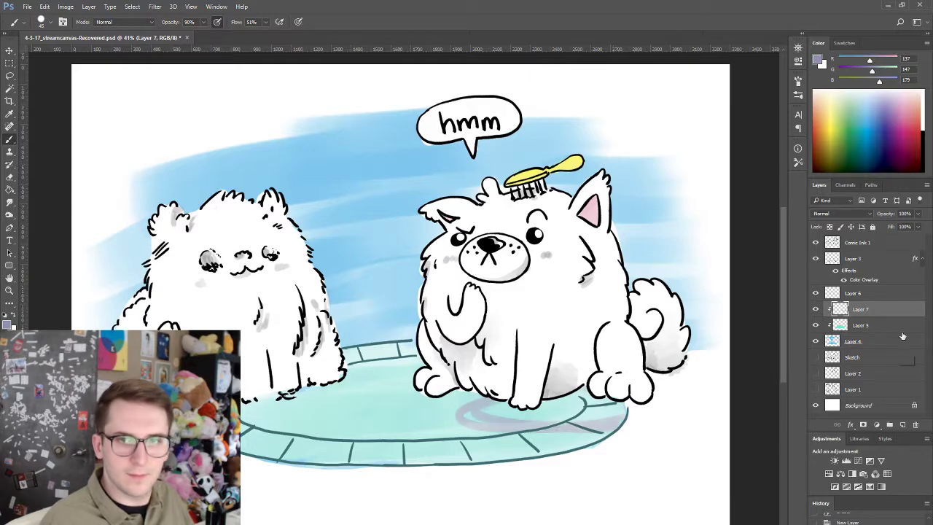
key("ctrl+z")
mouse_move(892, 312)
left_mouse_down()
mouse_move(886, 299)
mouse_move(859, 293)
mouse_move(859, 311)
left_mouse_up()
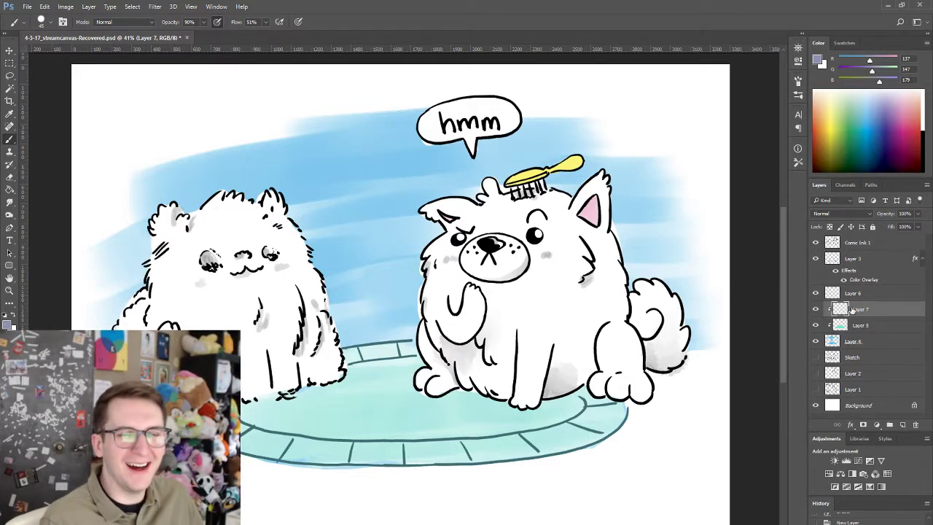
left_click_drag(459, 428, 608, 436)
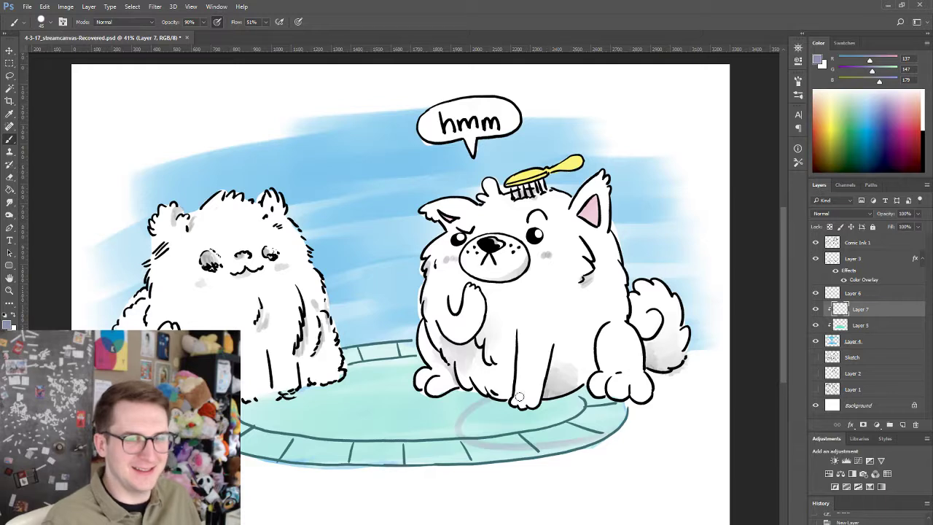
key("ctrl+z")
mouse_move(510, 396)
left_mouse_down()
mouse_move(633, 423)
mouse_move(629, 412)
mouse_move(476, 396)
mouse_move(487, 413)
mouse_move(553, 432)
left_mouse_up()
key("ctrl+z")
- Paint an oval blue-purple ground shadow beneath the right dog and, with the layer's clipping mask released, extend it past the mat under the tail
mouse_move(471, 396)
left_mouse_down()
mouse_move(533, 441)
mouse_move(594, 436)
left_mouse_up()
mouse_move(508, 399)
left_mouse_down()
mouse_move(609, 410)
mouse_move(510, 399)
mouse_move(507, 418)
mouse_move(530, 402)
mouse_move(511, 405)
mouse_move(594, 429)
mouse_move(631, 419)
mouse_move(580, 394)
left_mouse_up()
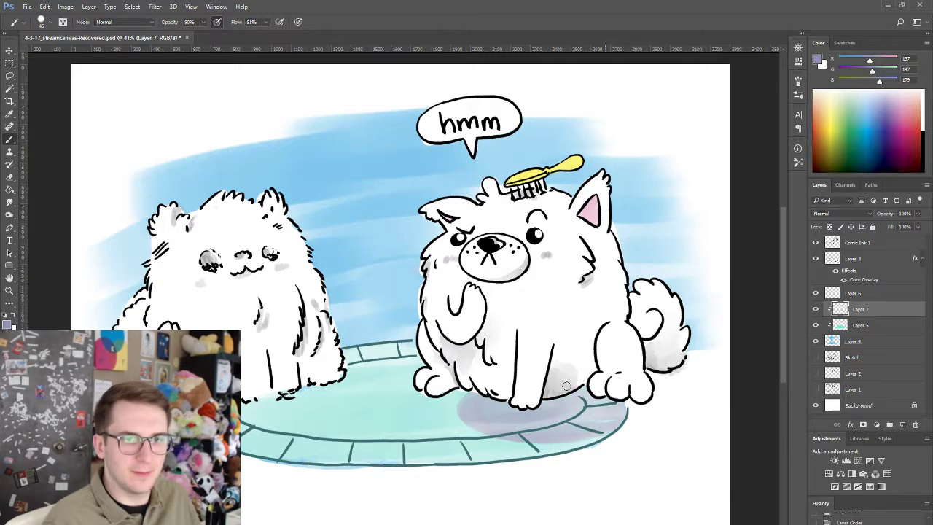
mouse_move(861, 309)
left_mouse_down()
mouse_move(863, 292)
mouse_move(867, 317)
left_mouse_up()
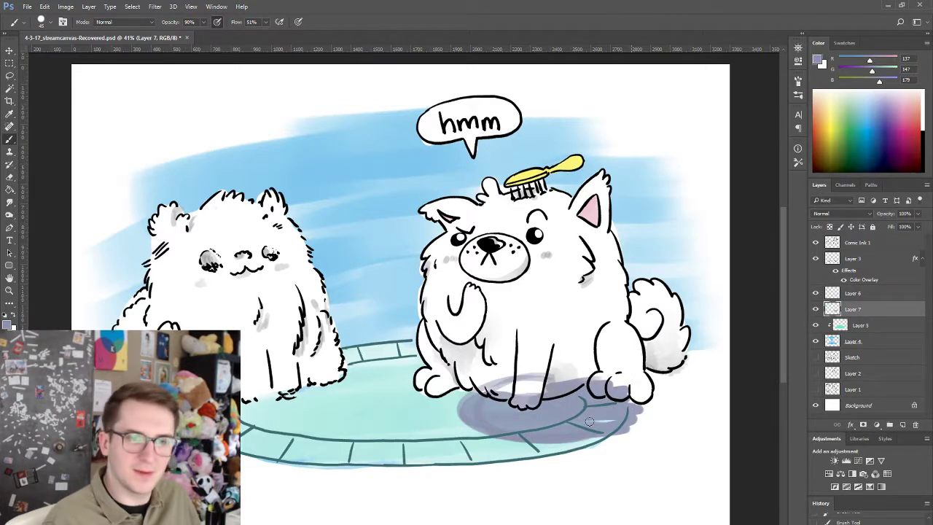
mouse_move(589, 421)
left_mouse_down()
mouse_move(655, 411)
mouse_move(569, 431)
mouse_move(642, 423)
left_mouse_up()
mouse_move(583, 439)
left_mouse_down()
mouse_move(662, 417)
mouse_move(678, 394)
mouse_move(674, 379)
mouse_move(675, 390)
mouse_move(637, 420)
mouse_move(665, 397)
mouse_move(645, 409)
mouse_move(630, 402)
mouse_move(657, 385)
mouse_move(653, 405)
mouse_move(670, 386)
mouse_move(673, 399)
mouse_move(644, 388)
left_mouse_up()
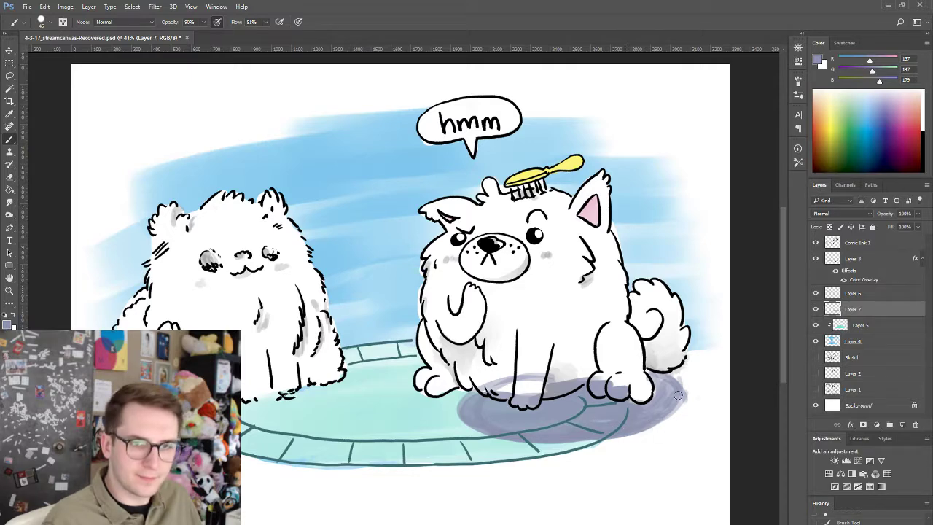
left_click_drag(635, 427, 683, 397)
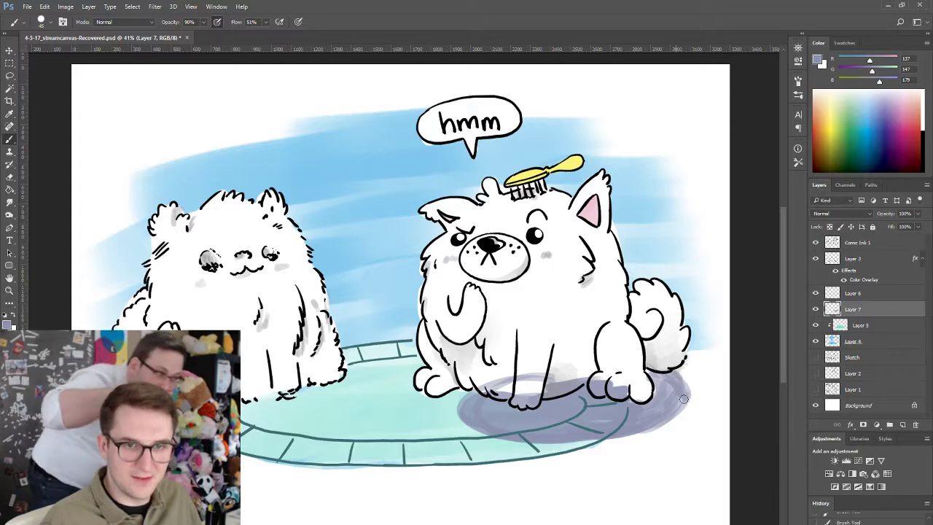
- Erase the ground shadow where it overlaps the right dog's belly and paws, and set the shadow layer's opacity to 40%
key("e")
mouse_move(506, 383)
left_mouse_down()
mouse_move(484, 379)
mouse_move(534, 389)
mouse_move(517, 393)
mouse_move(536, 393)
mouse_move(533, 401)
mouse_move(528, 375)
mouse_move(584, 373)
mouse_move(542, 397)
mouse_move(599, 363)
mouse_move(598, 376)
mouse_move(628, 386)
mouse_move(596, 386)
mouse_move(644, 393)
left_mouse_up()
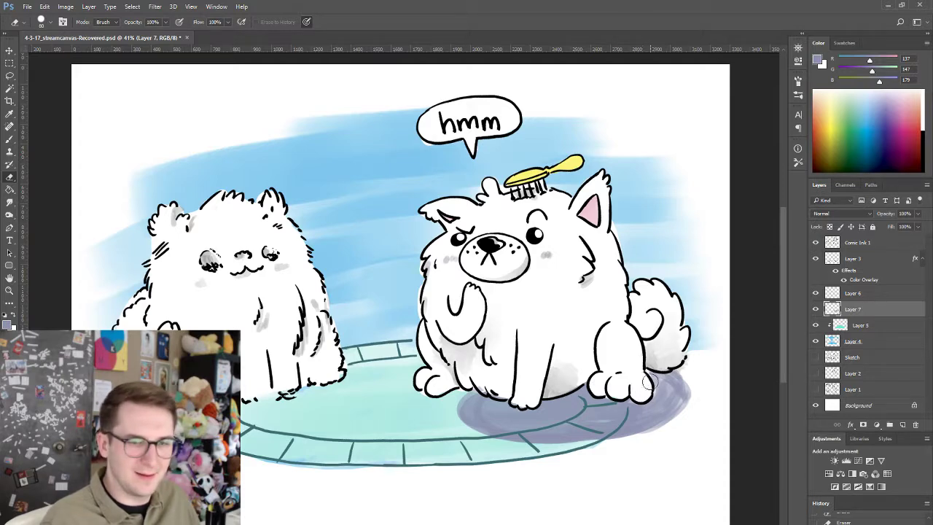
key("v")
key("5")
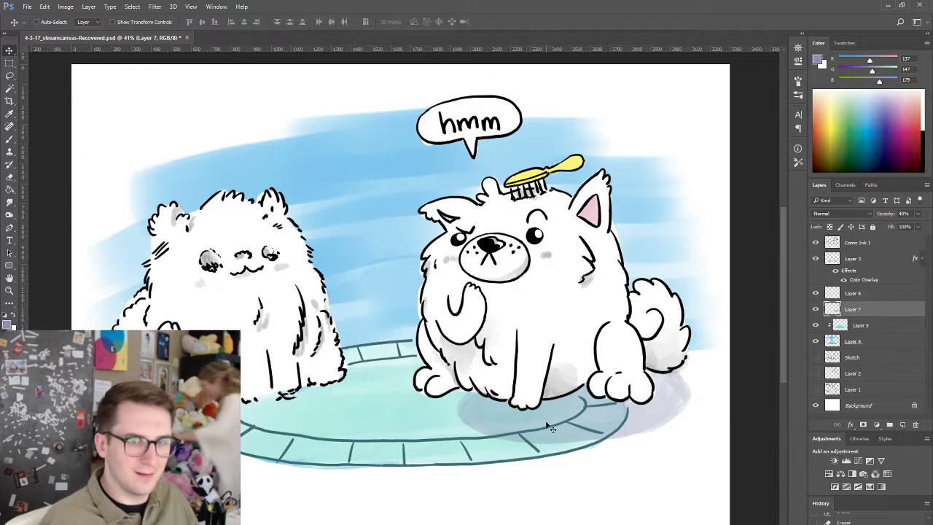
key("b")
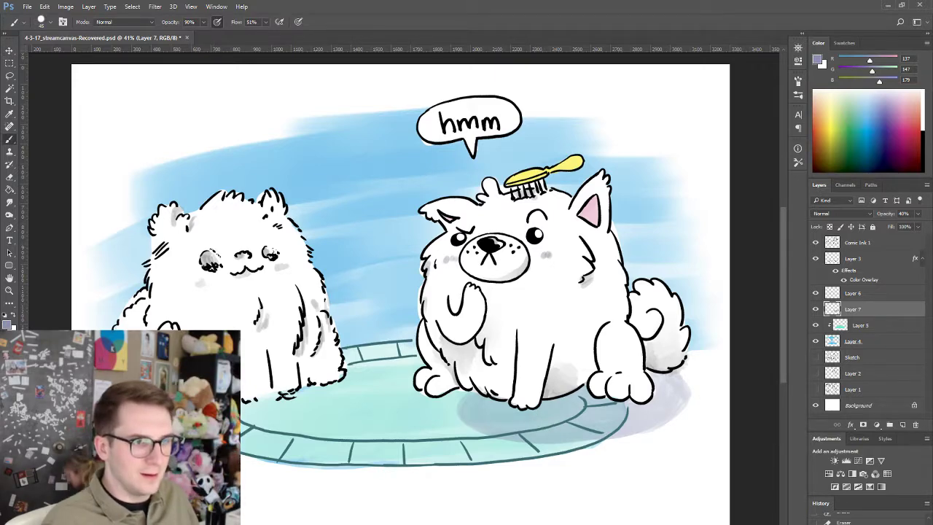
- Paint a blue-purple ground shadow on the mat beneath the left animal
mouse_move(245, 415)
left_mouse_down()
mouse_move(288, 416)
mouse_move(331, 394)
mouse_move(251, 409)
mouse_move(292, 410)
mouse_move(341, 391)
mouse_move(315, 431)
left_mouse_up()
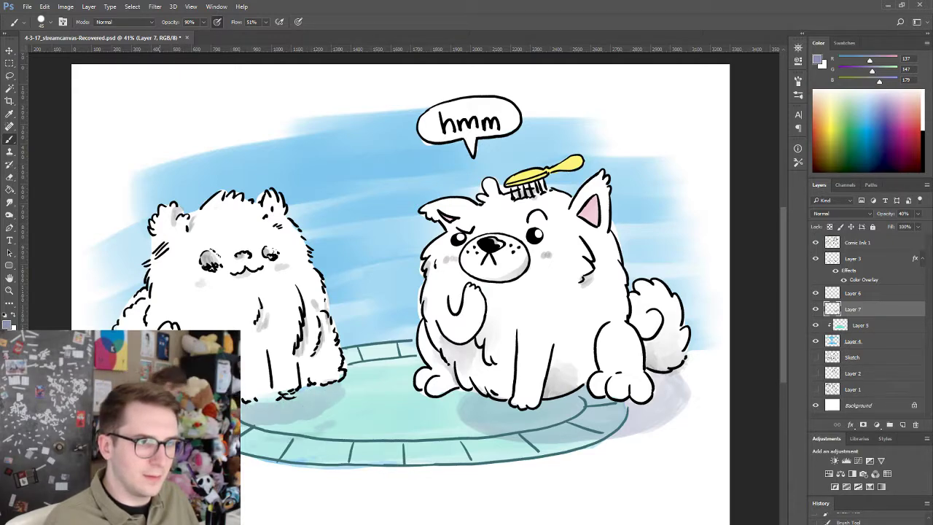
- Load the brush preset "Kyle's Inkbox - Your New Favorite Inker"
left_click(798, 162)
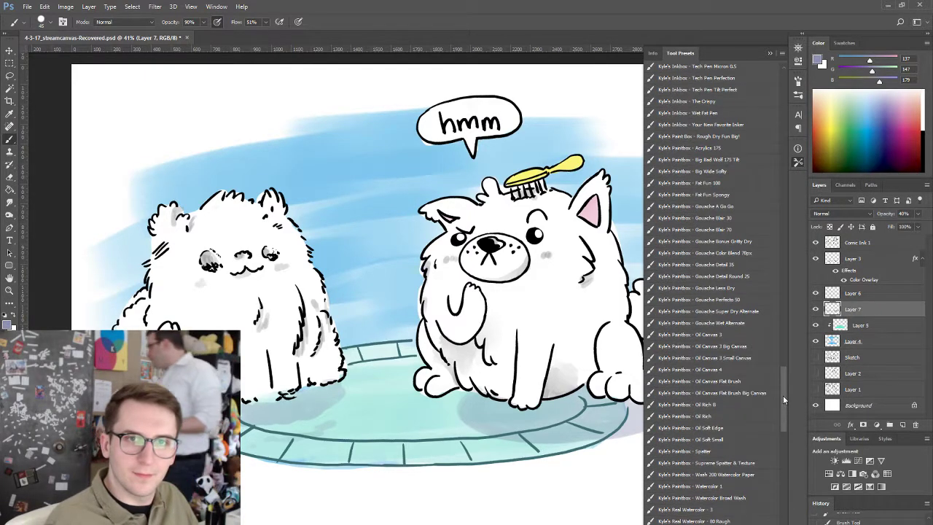
mouse_move(782, 395)
left_mouse_down()
mouse_move(790, 313)
mouse_move(790, 326)
mouse_move(768, 334)
left_mouse_up()
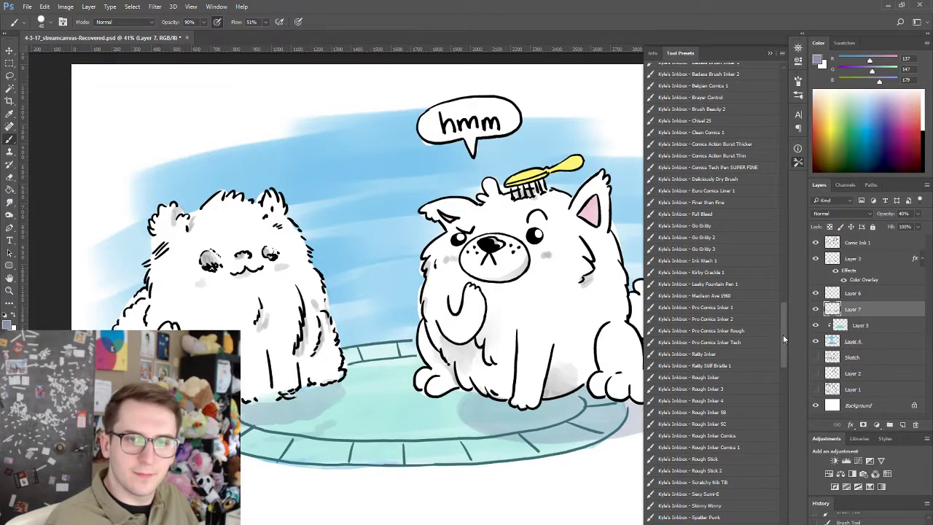
left_click_drag(783, 334, 782, 368)
left_click(743, 367)
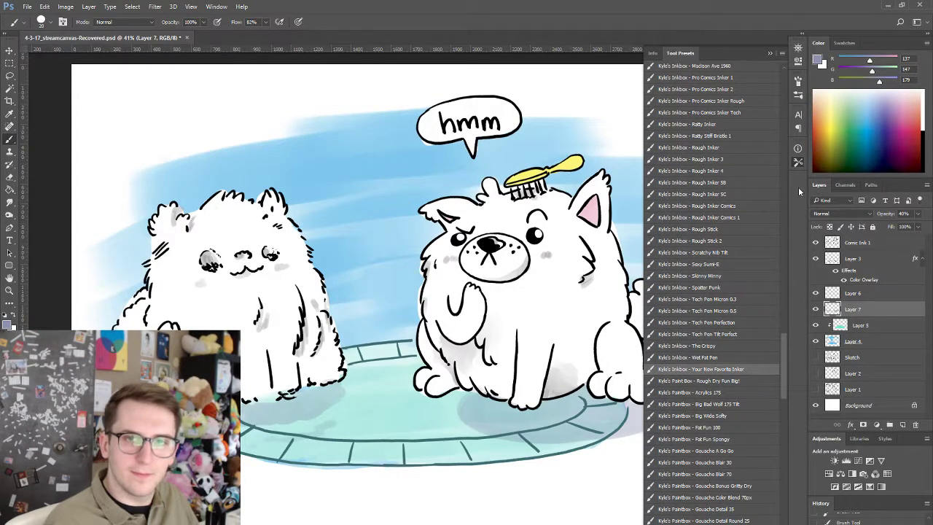
left_click(799, 162)
- Set the foreground colour to light grey, RGB 186, 186, 186, and create a new layer above Comic Ink 1, undoing the grey trial stroke
key("n")
left_click_drag(580, 206, 521, 207)
left_click(758, 169)
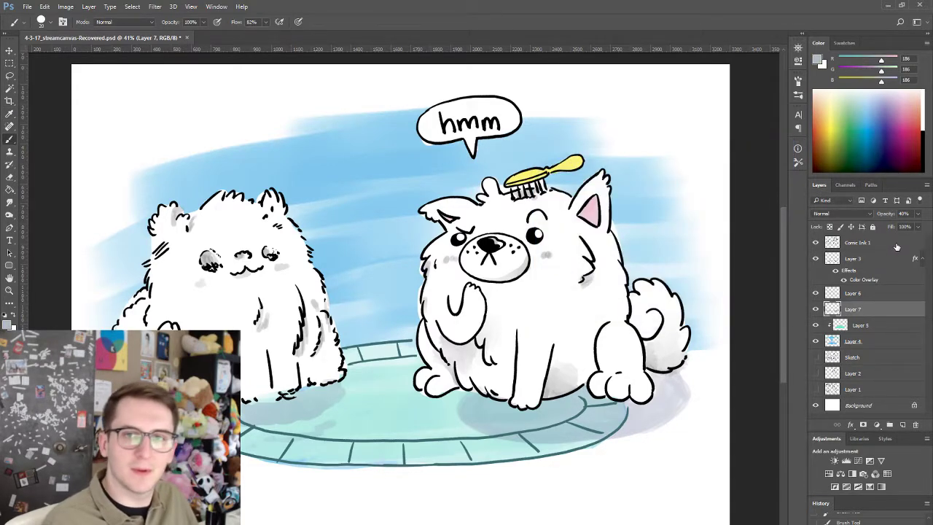
left_click(902, 424)
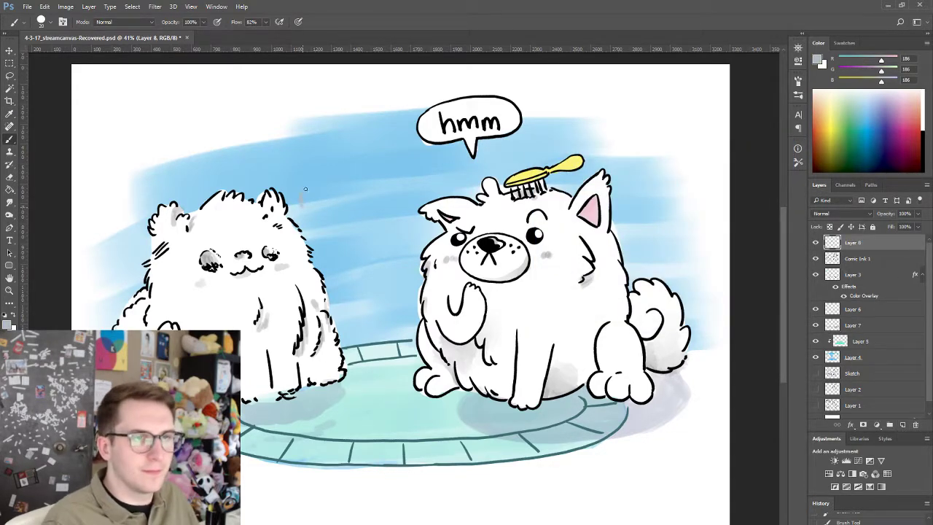
key("ctrl+z")
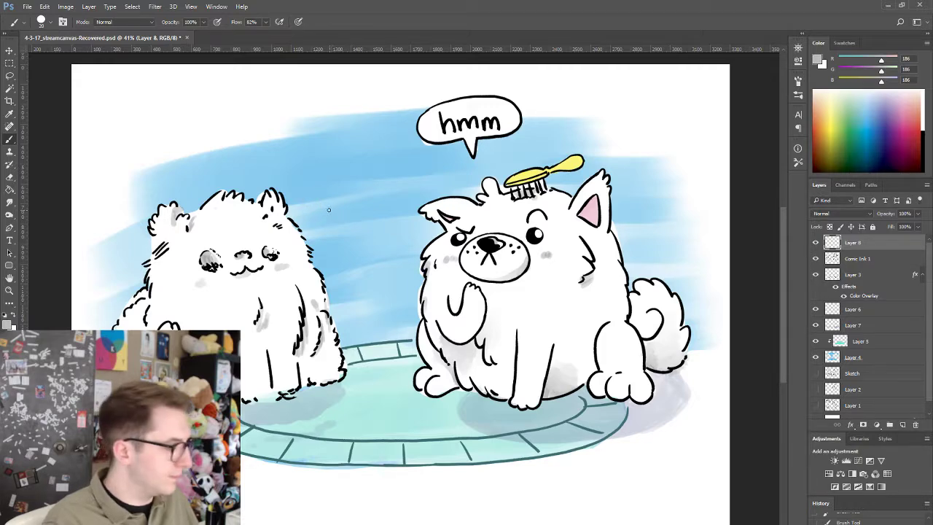
- Paint small white loose-hair flecks over the blue background, the mat and the area beneath the left animal
key("x")
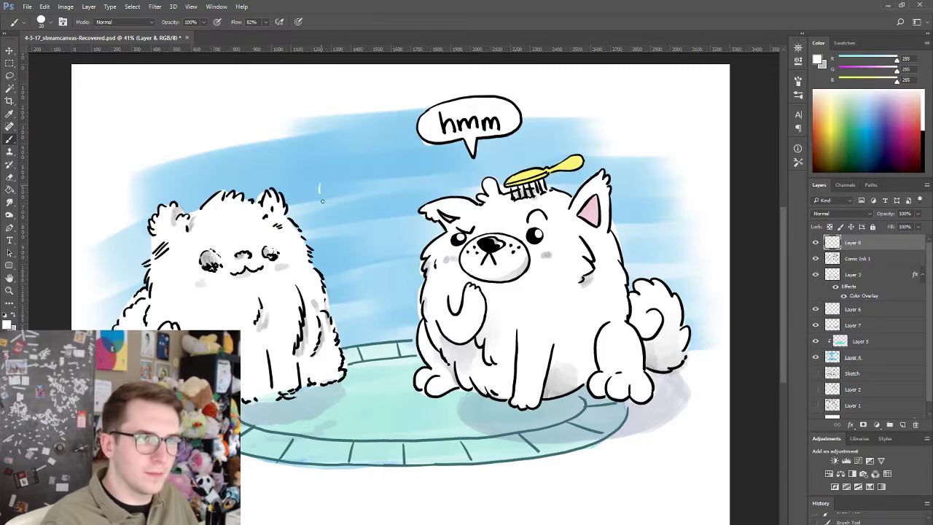
left_click_drag(338, 204, 328, 217)
left_click_drag(274, 170, 215, 175)
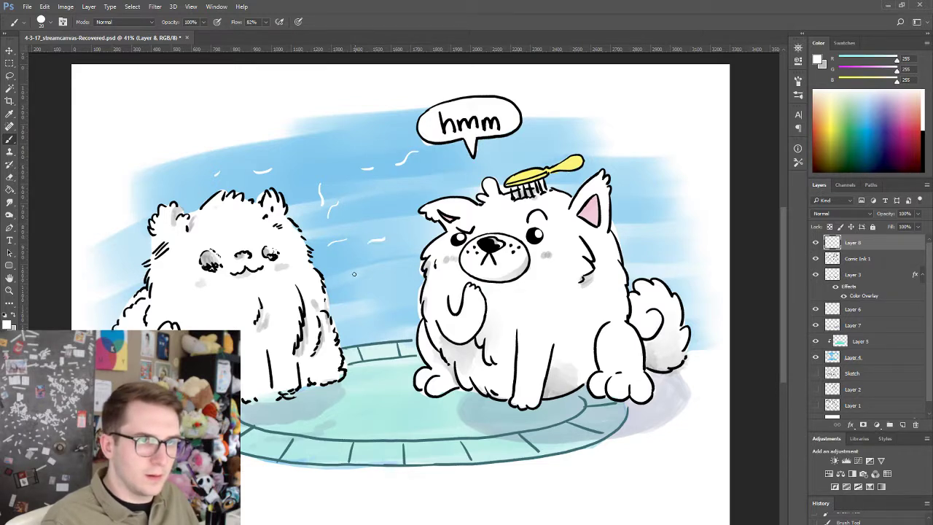
key("ctrl+z")
left_click_drag(334, 395, 353, 396)
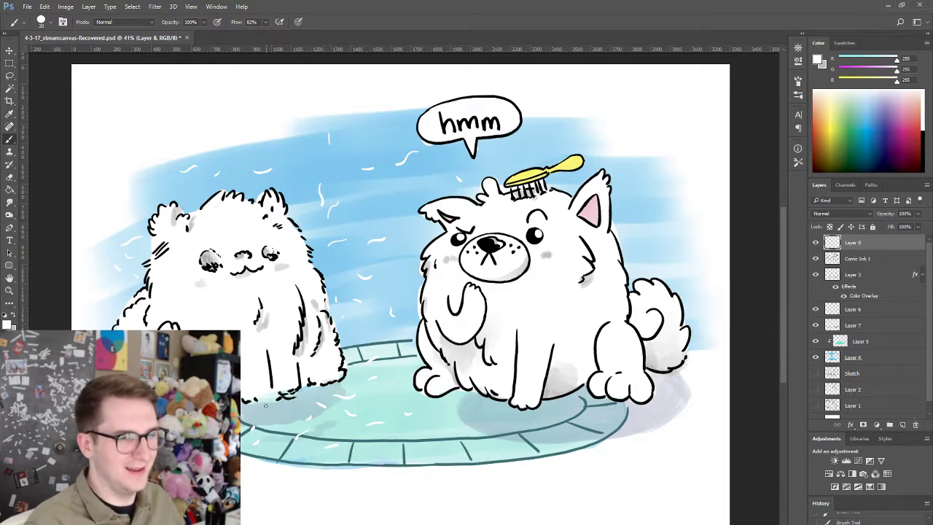
mouse_move(266, 406)
left_mouse_down()
mouse_move(296, 401)
mouse_move(290, 413)
left_mouse_up()
key("ctrl+z")
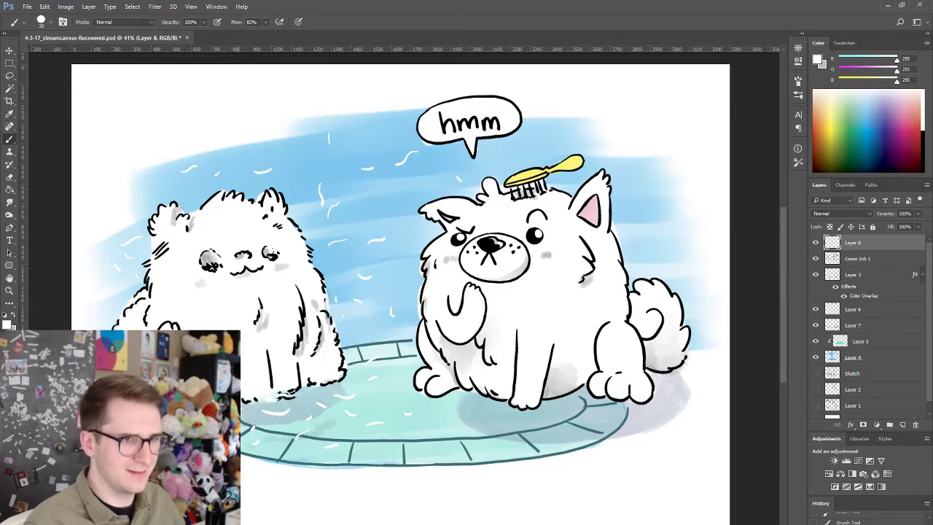
- Add short light-grey hair flecks across the left animal's face, body and legs
key("x")
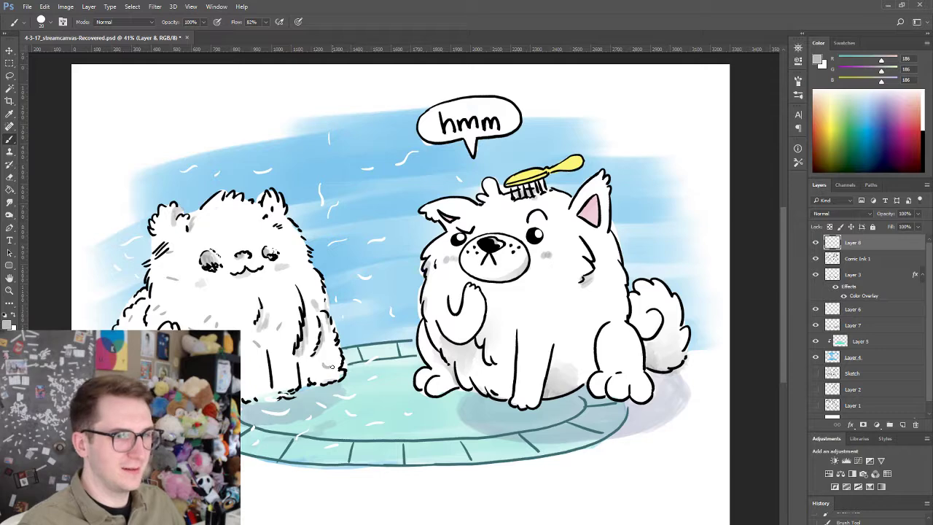
scroll(540, 308, "down", 1)
scroll(535, 333, "up", 1)
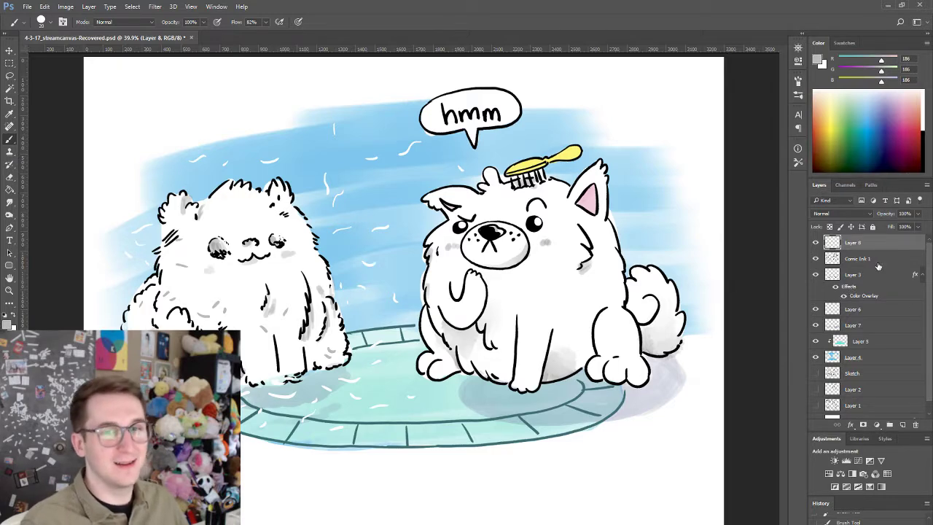
- Check what Layer 6 and Layer 7 contain by toggling their visibility, and select the ground-shadow layer, Layer 7
left_click(877, 262)
left_click(814, 276)
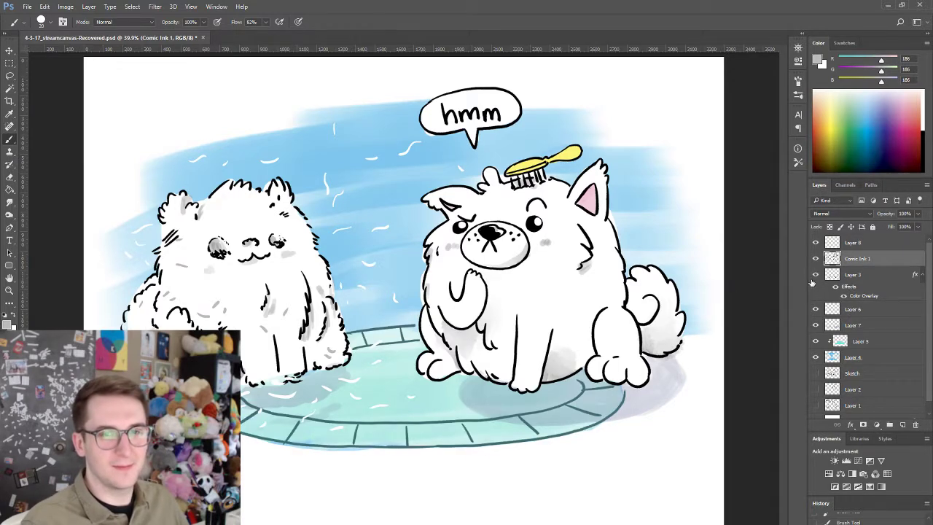
left_click(815, 310)
left_click(815, 310)
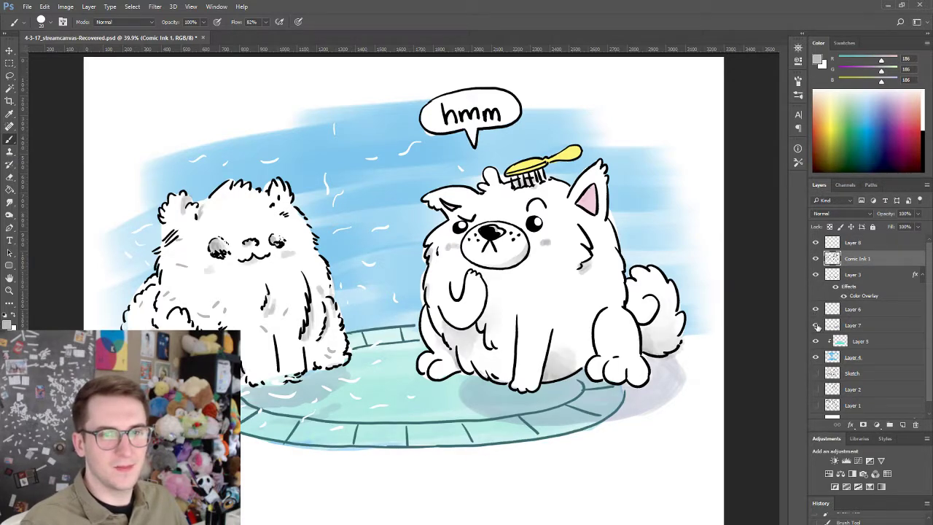
left_click(816, 326)
left_click(816, 326)
left_click(834, 326)
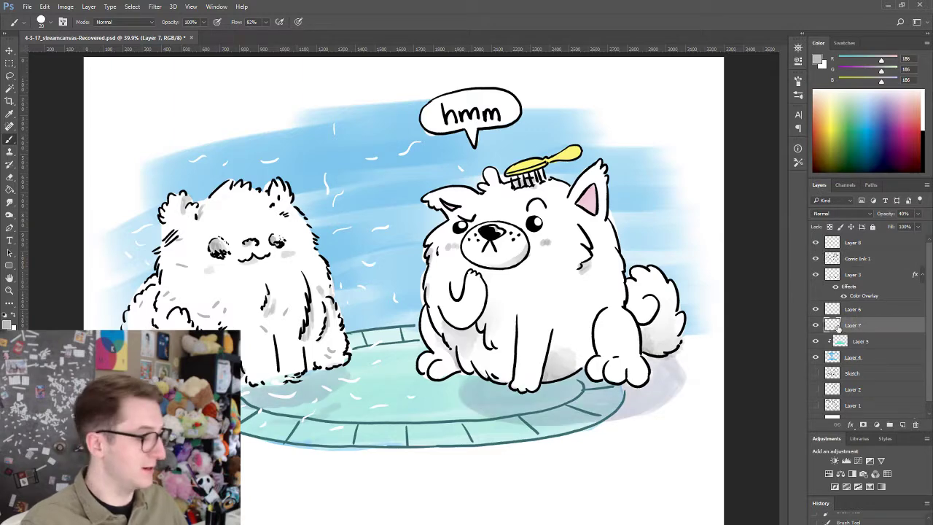
- Refine the outer edge of the ground shadow beneath the right dog's tail with the Smudge tool, Eraser and Brush
left_click(10, 202)
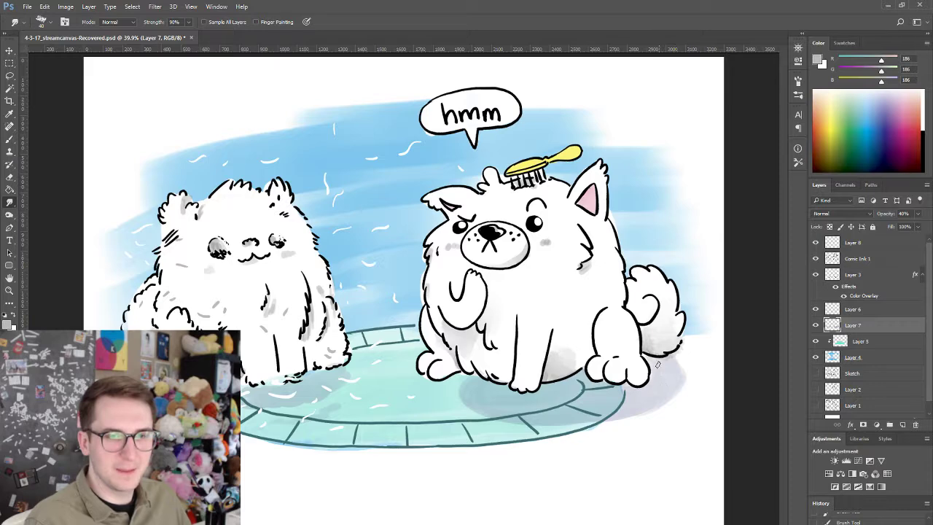
key("e")
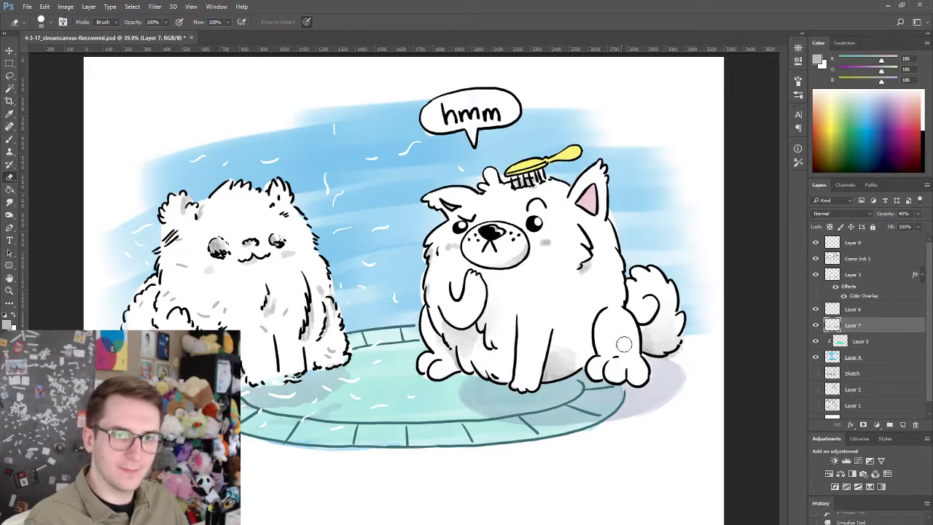
mouse_move(627, 347)
left_mouse_down()
mouse_move(694, 367)
mouse_move(685, 367)
mouse_move(692, 386)
left_mouse_up()
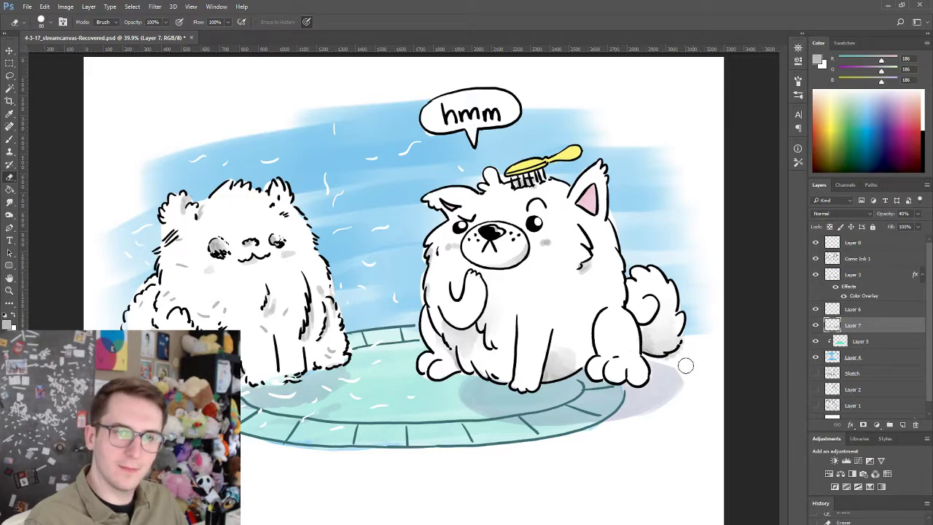
key("b")
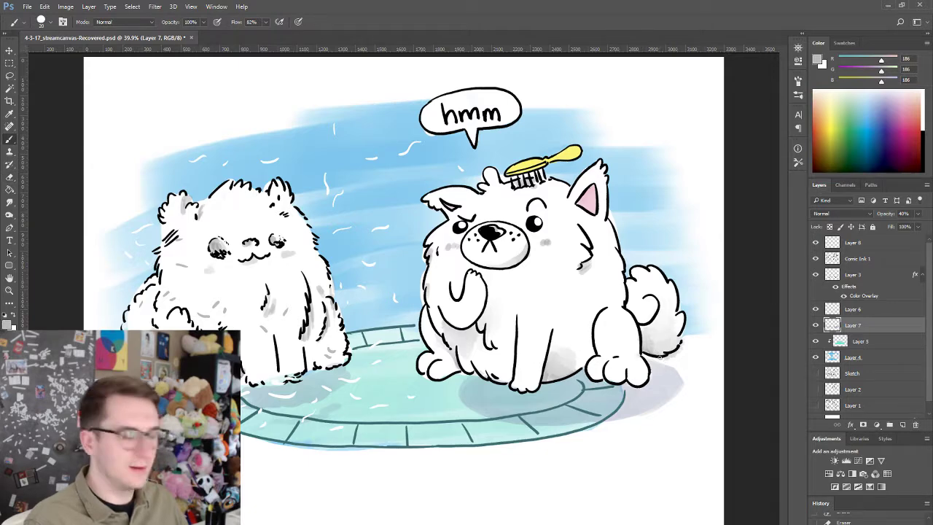
left_click_drag(664, 366, 669, 369)
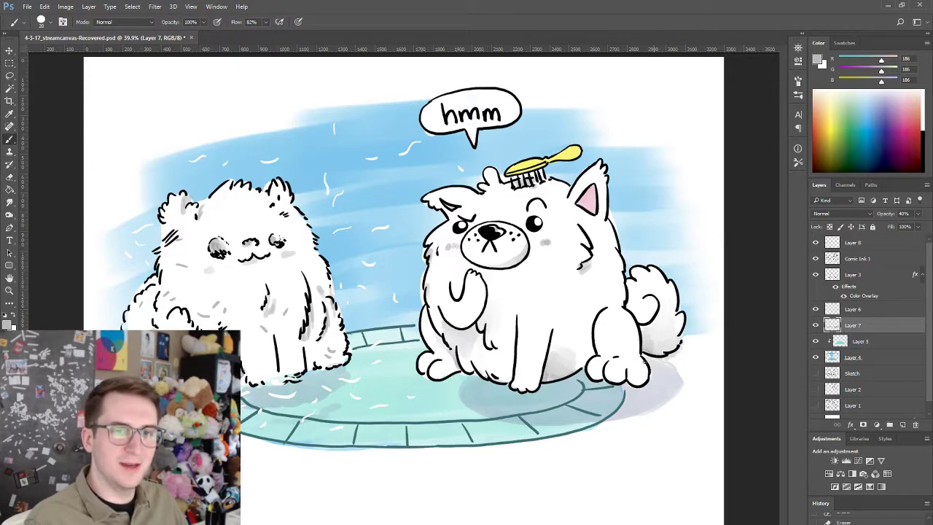
key("ctrl+z")
key("ctrl+z")
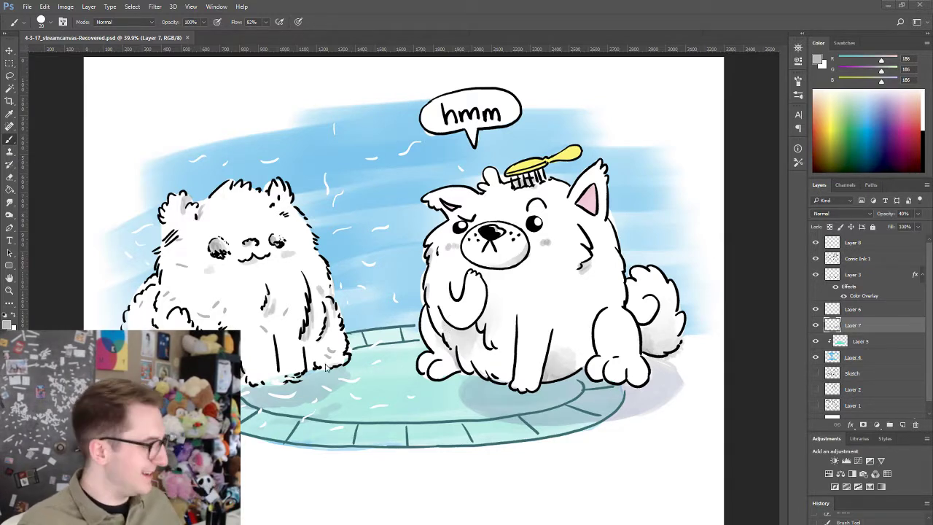
- Group all layers from Sketch up to the loose-hair layer and name the group COMIC 1
left_click(837, 259)
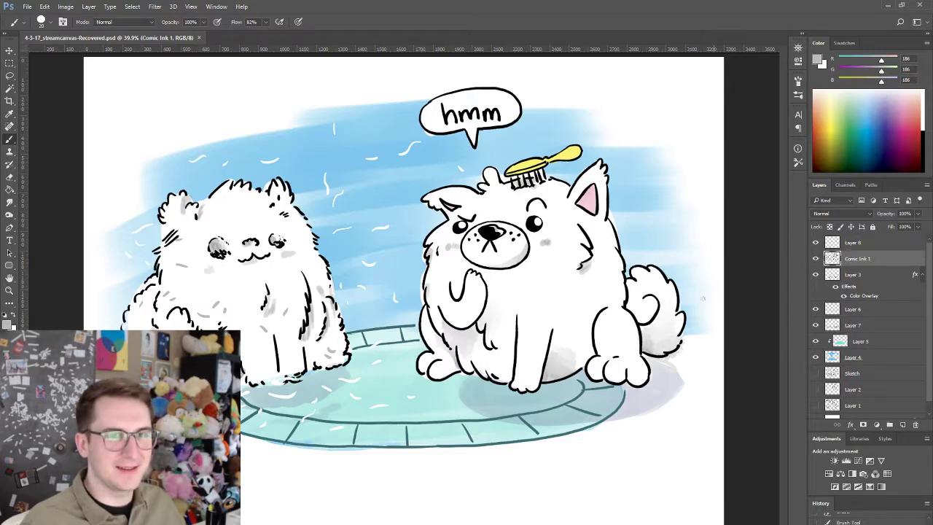
left_click(832, 361)
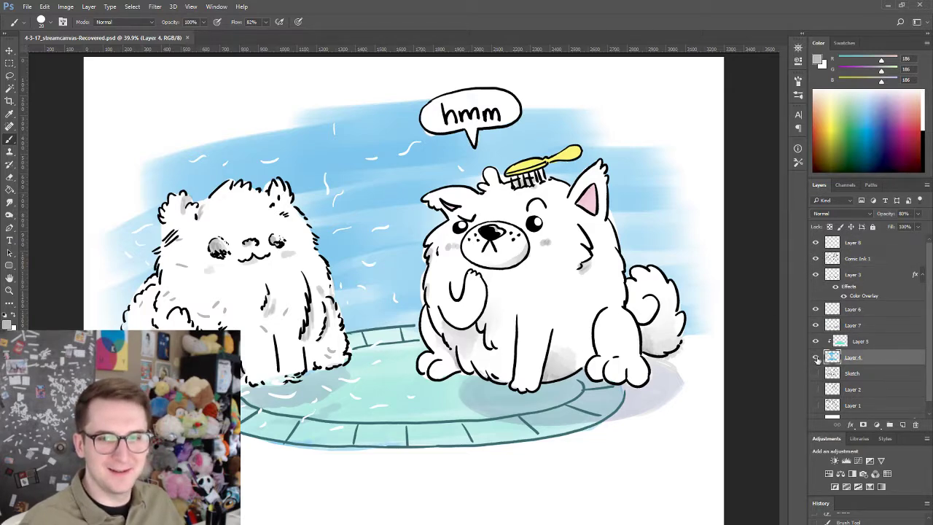
left_click(816, 374)
left_click(816, 373)
left_click(857, 373)
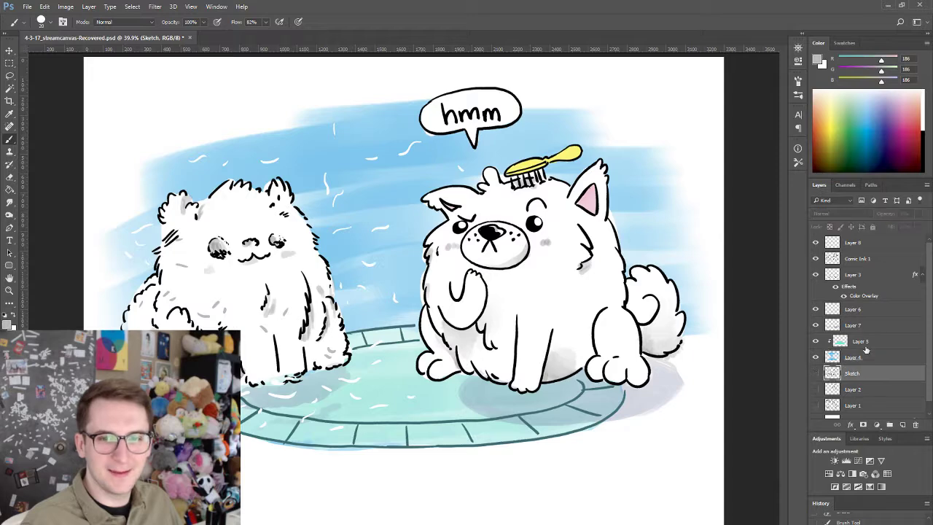
left_click(880, 244, "shift")
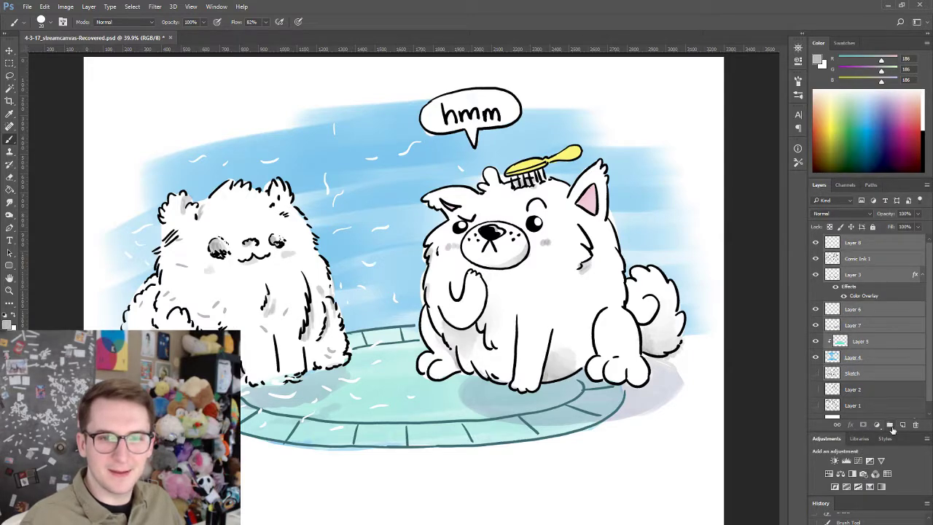
key("ctrl+g")
double_click(852, 240)
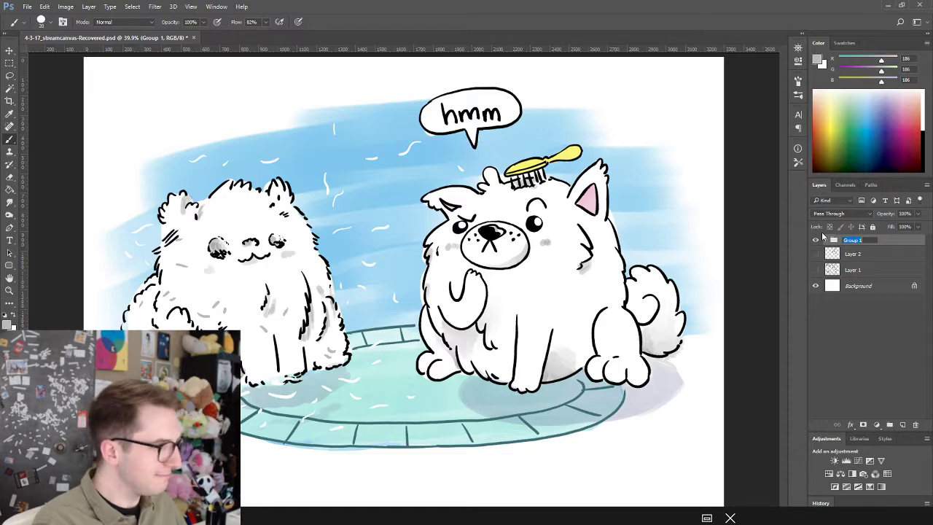
type("COMIC 1")
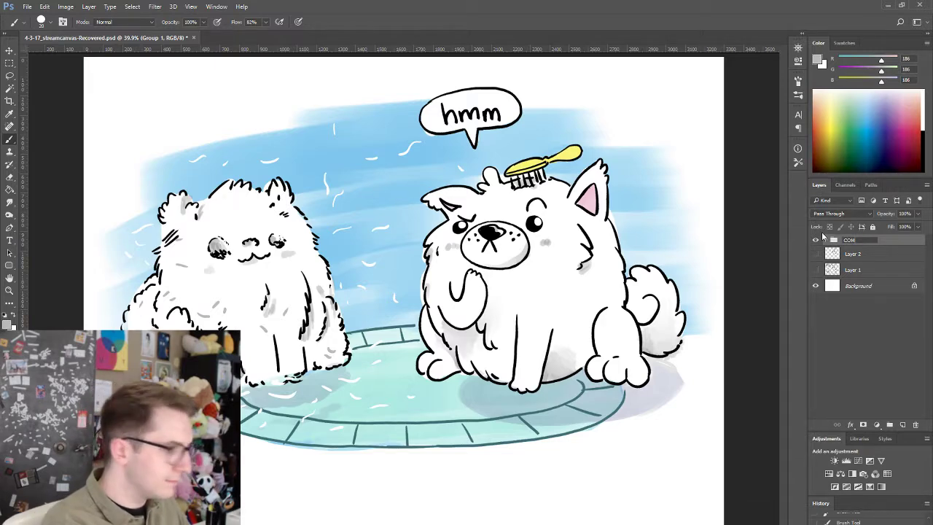
key("Return")
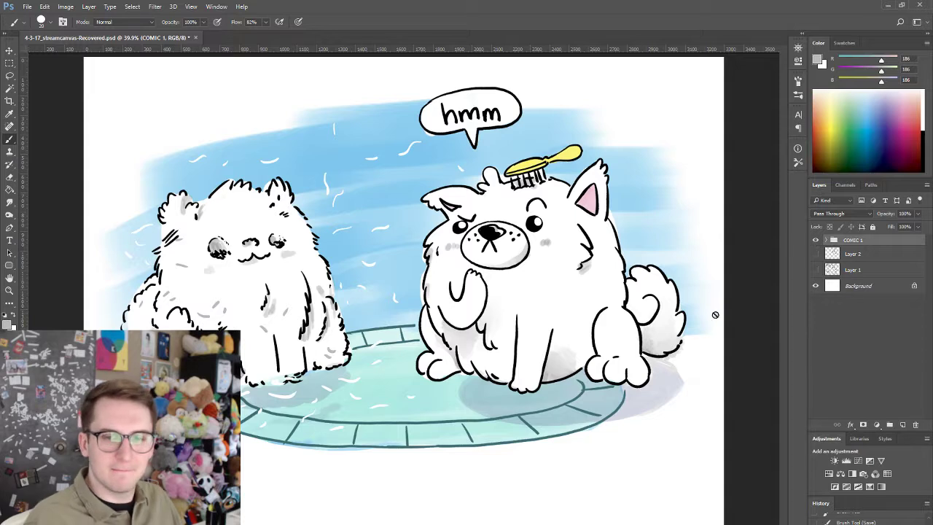
- Create a new layer above the COMIC 1 group and hide the group
left_click(903, 424)
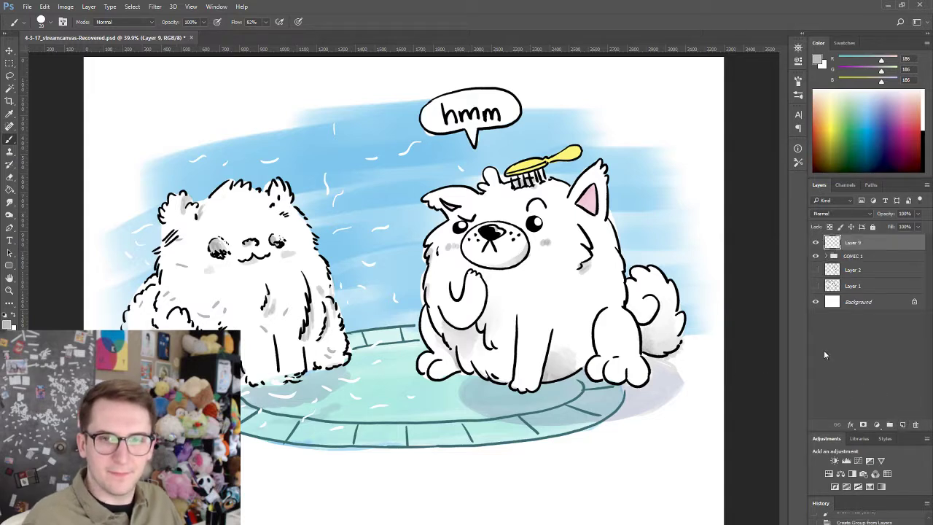
left_click(816, 256)
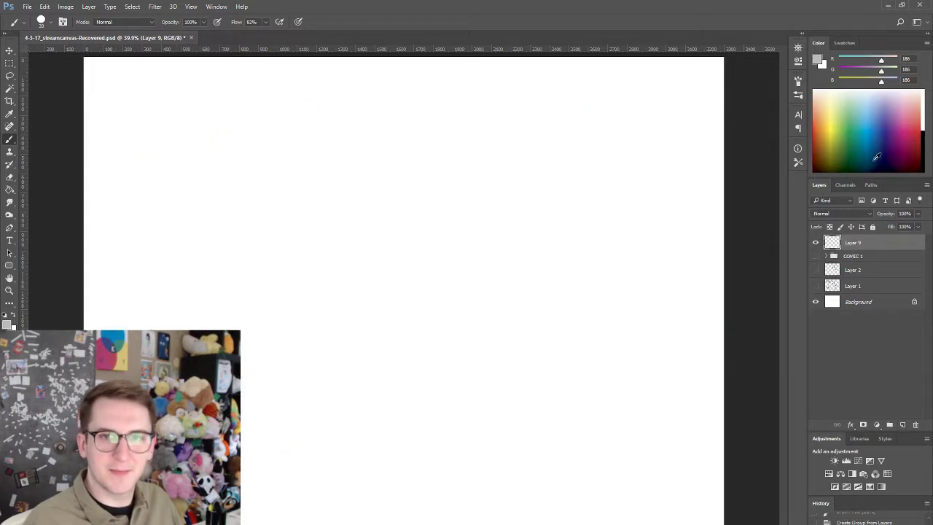
- Set the foreground colour to dark blue, RGB 17, 67, 113, and load the brush preset "Kyle's Drawing Box - Animator Pencil New"
left_click(877, 157)
left_click_drag(887, 141, 882, 147)
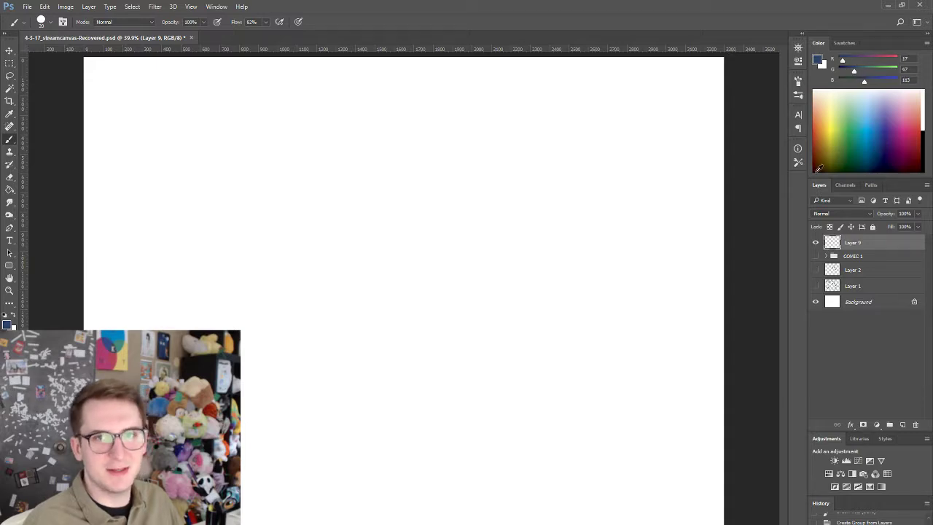
left_click(798, 162)
left_click_drag(781, 372, 780, 306)
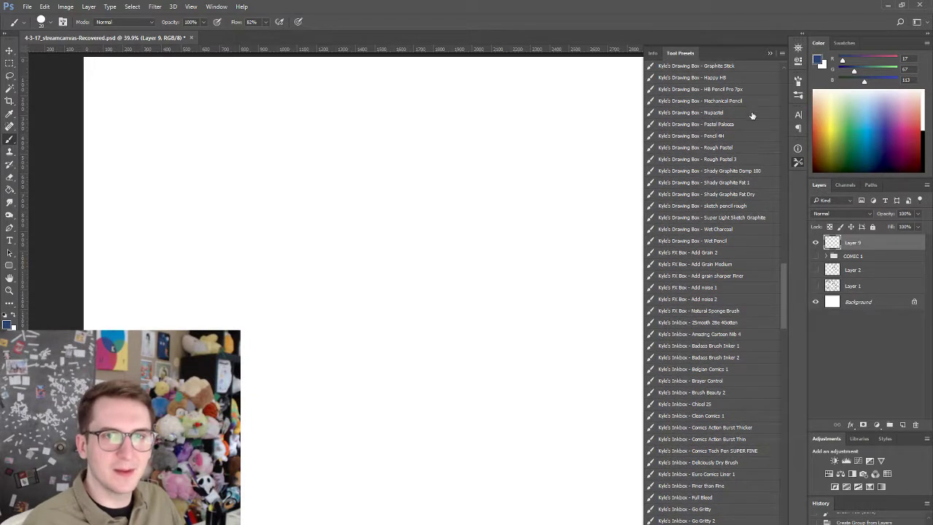
scroll(780, 73, "up", 10)
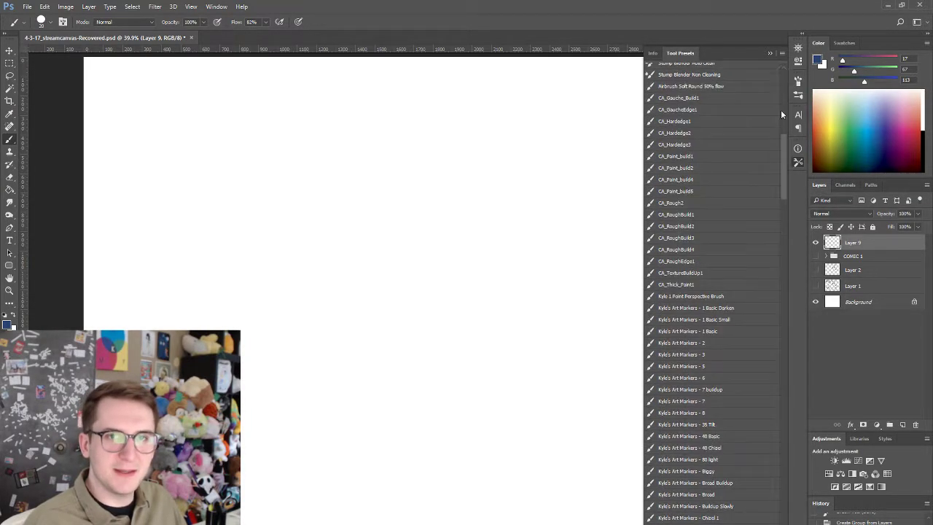
mouse_move(783, 148)
left_mouse_down()
mouse_move(775, 304)
mouse_move(781, 242)
left_mouse_up()
left_click(754, 121)
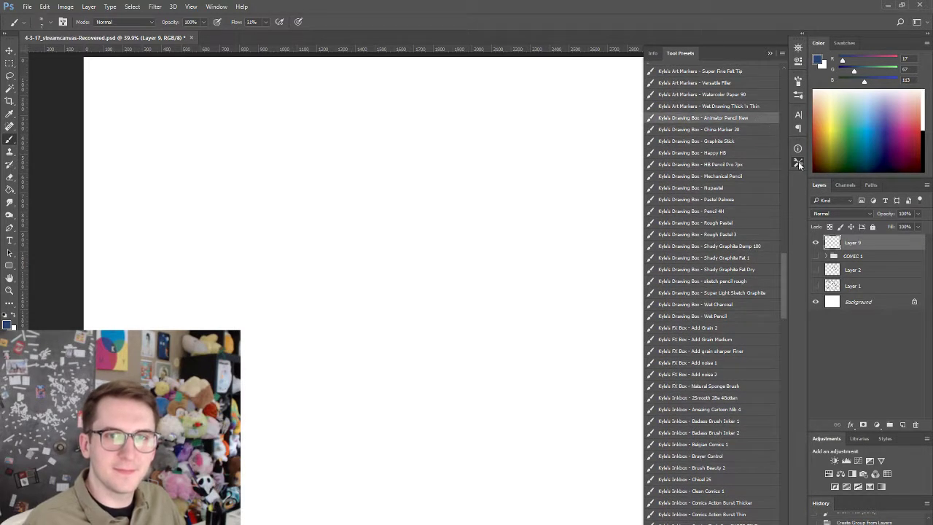
- Sketch a rough circle in the upper middle of the canvas with the blue pencil brush, closing its outline with overlapping arcs
left_click_drag(468, 175, 505, 280)
left_click_drag(337, 233, 501, 292)
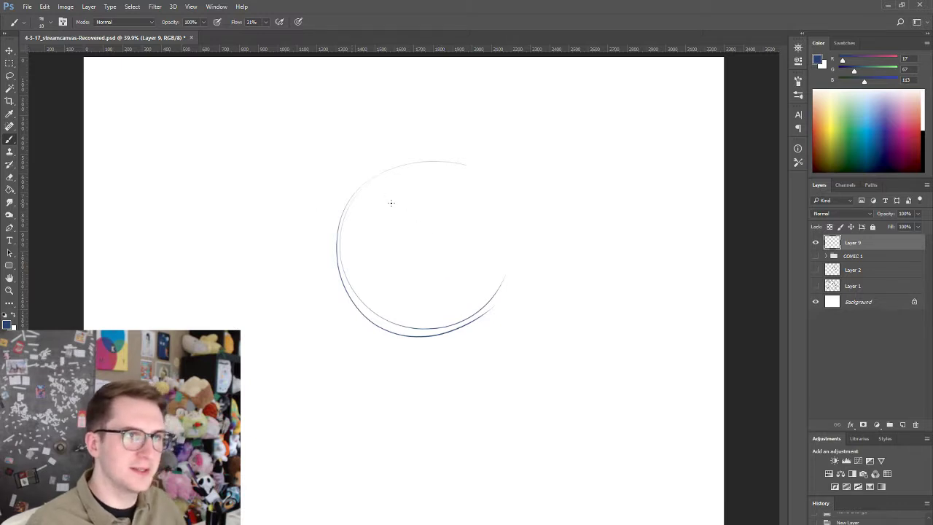
left_click_drag(404, 159, 501, 197)
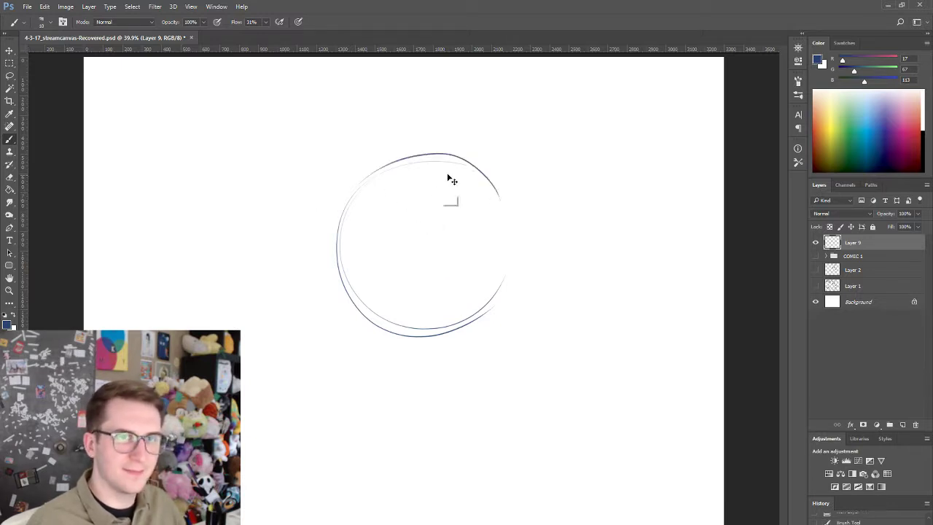
key("ctrl+z")
mouse_move(354, 191)
left_mouse_down()
mouse_move(450, 165)
mouse_move(488, 195)
left_mouse_up()
key("ctrl+alt+z")
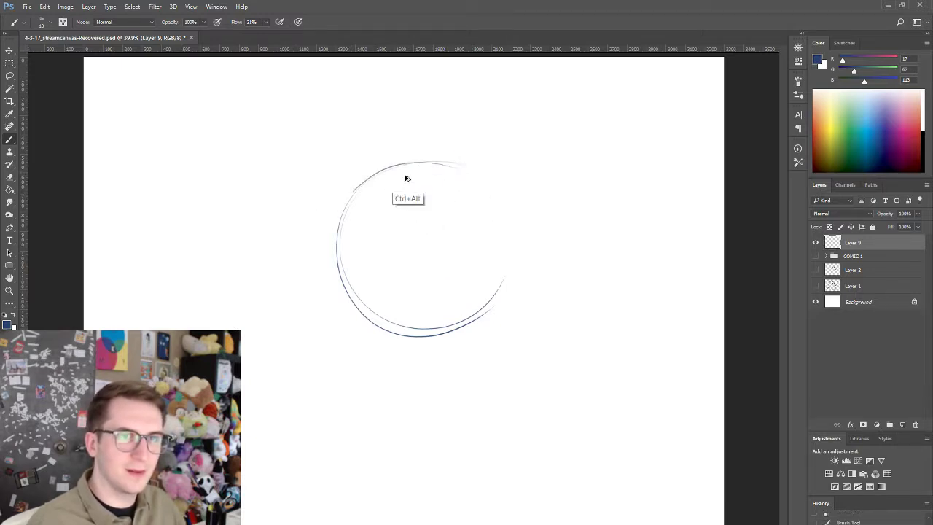
key("ctrl+alt+z")
mouse_move(363, 186)
left_mouse_down()
mouse_move(445, 164)
mouse_move(501, 204)
left_mouse_up()
left_click_drag(461, 176, 502, 262)
key("ctrl+z")
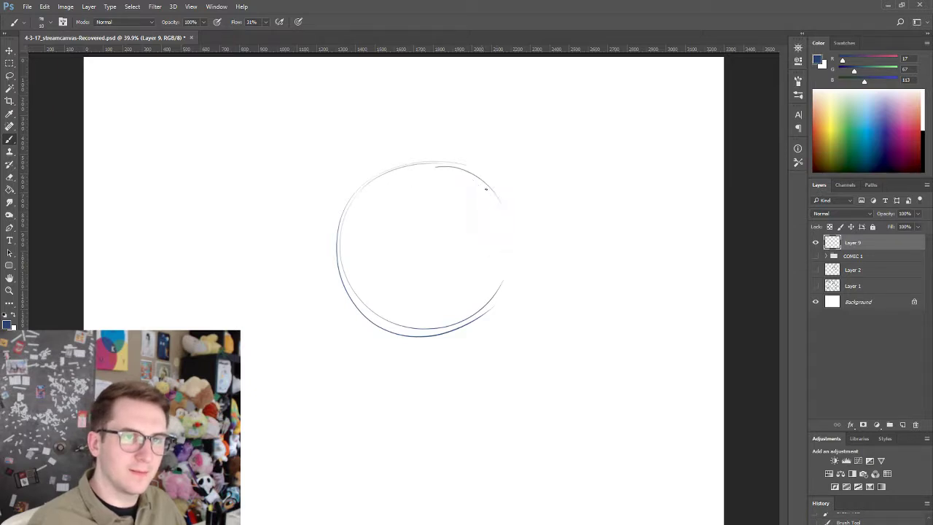
mouse_move(491, 192)
left_mouse_down()
mouse_move(505, 273)
mouse_move(497, 201)
mouse_move(494, 288)
mouse_move(507, 252)
mouse_move(452, 326)
mouse_move(504, 277)
mouse_move(496, 298)
left_mouse_up()
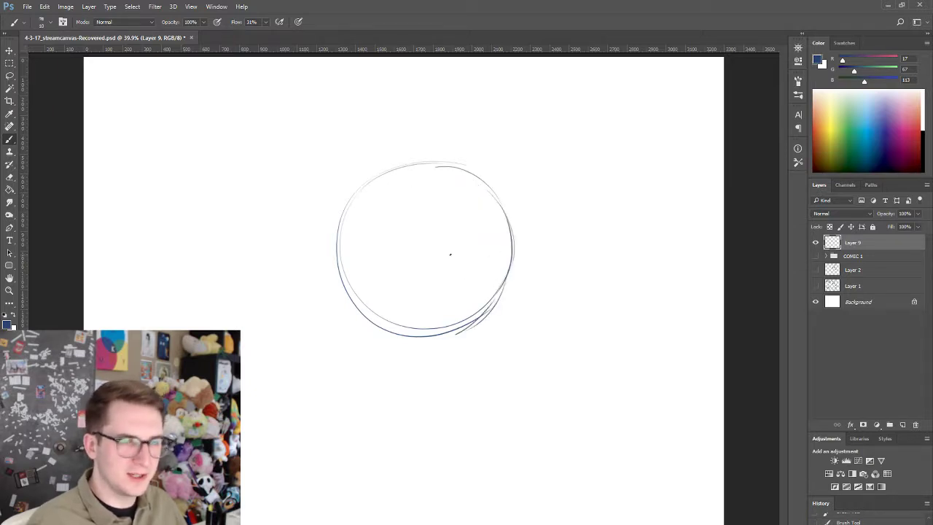
- Redraw the circle's right side, reinforce its top and lower-left outline, and add a short arc above its upper right
key("ctrl+alt+z")
mouse_move(467, 172)
left_mouse_down()
mouse_move(492, 193)
mouse_move(508, 266)
mouse_move(493, 297)
left_mouse_up()
left_click_drag(342, 223, 464, 168)
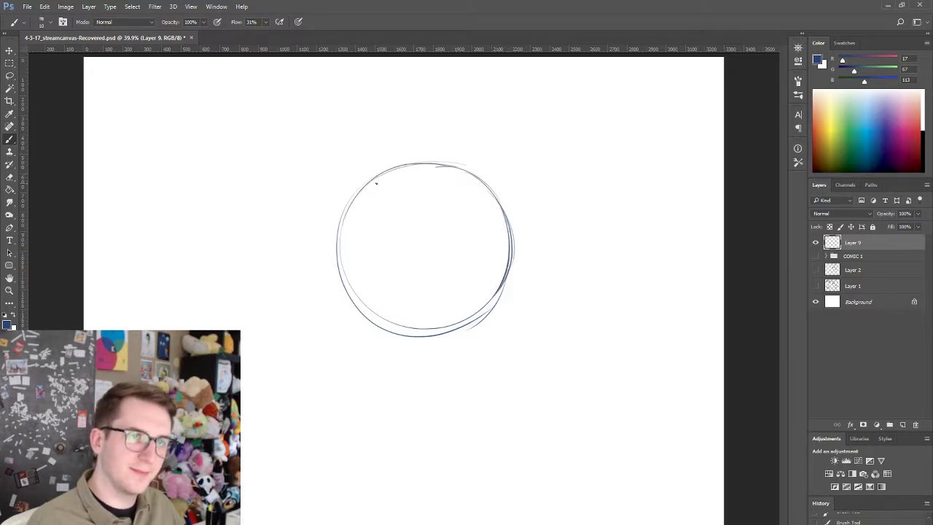
left_click_drag(376, 183, 467, 170)
key("ctrl+alt+z")
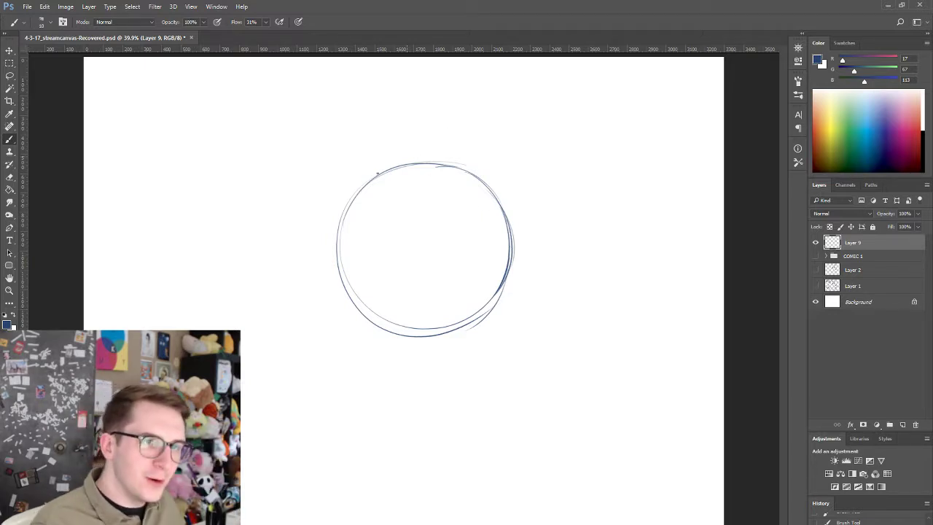
left_click_drag(348, 292, 395, 322)
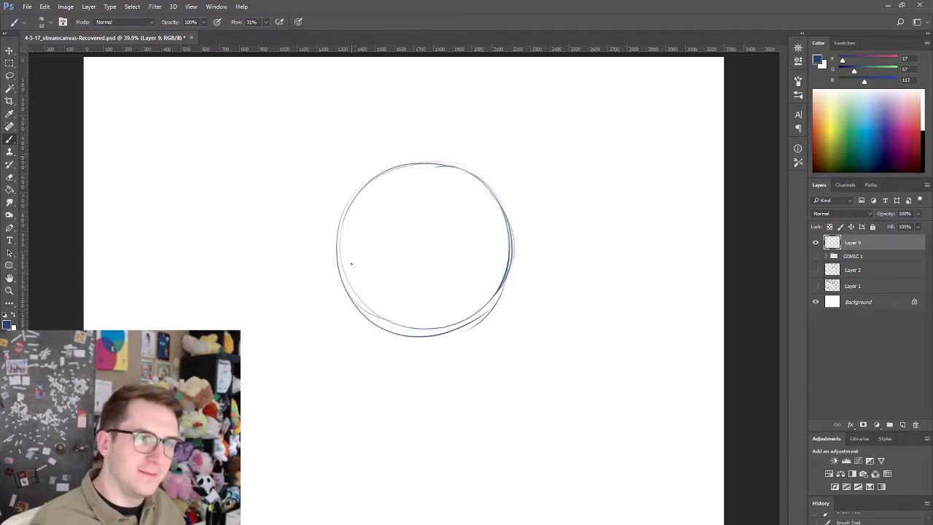
left_click_drag(339, 260, 436, 331)
left_click_drag(362, 307, 476, 331)
key("ctrl+z")
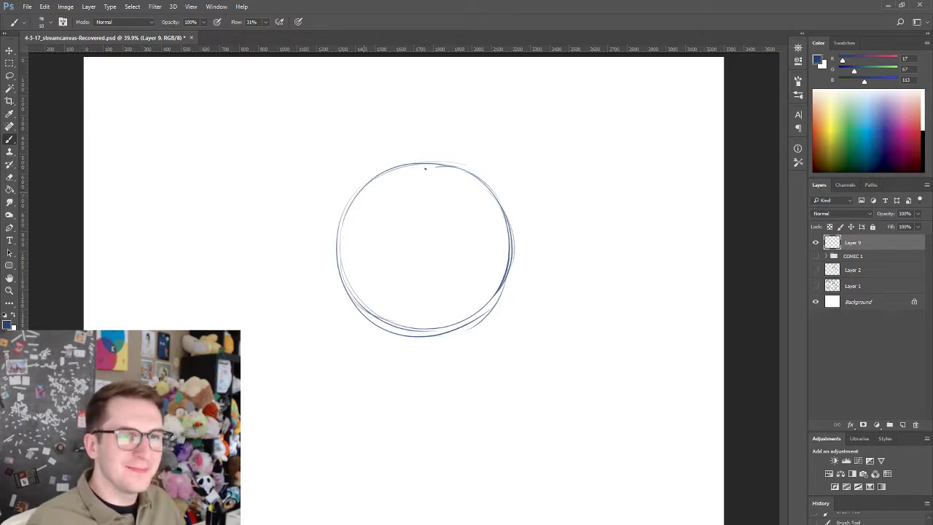
left_click_drag(451, 165, 502, 209)
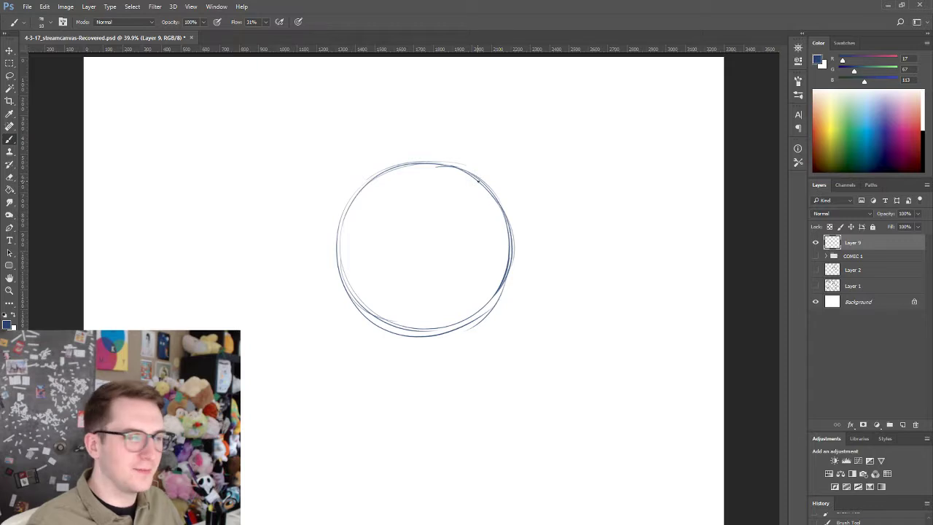
left_click_drag(470, 146, 484, 150)
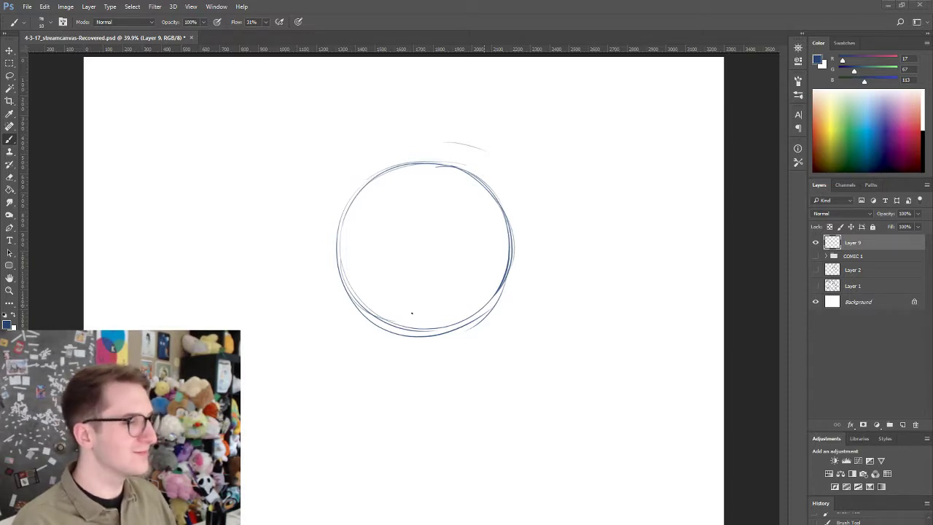
- Move the circle sketch to the left to make room for a second circle beside it
left_click(815, 244)
left_click(815, 244)
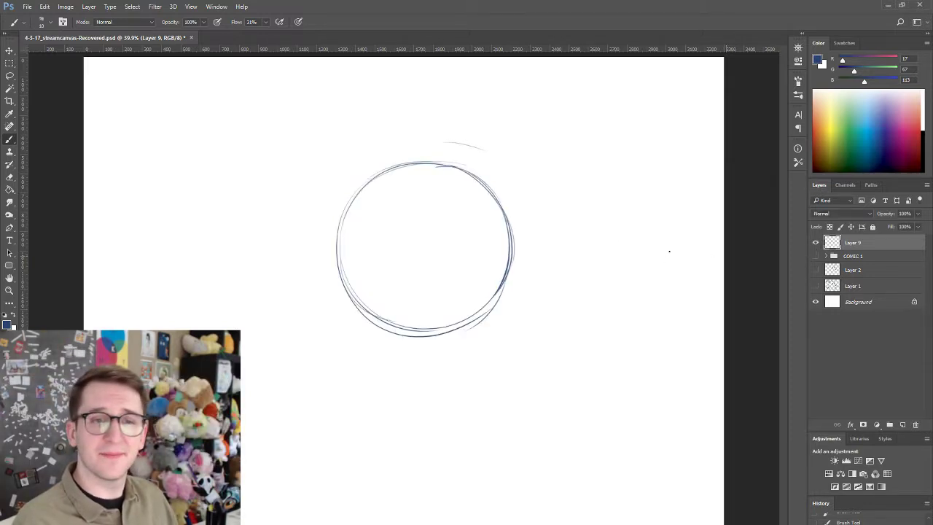
left_click_drag(437, 215, 358, 220)
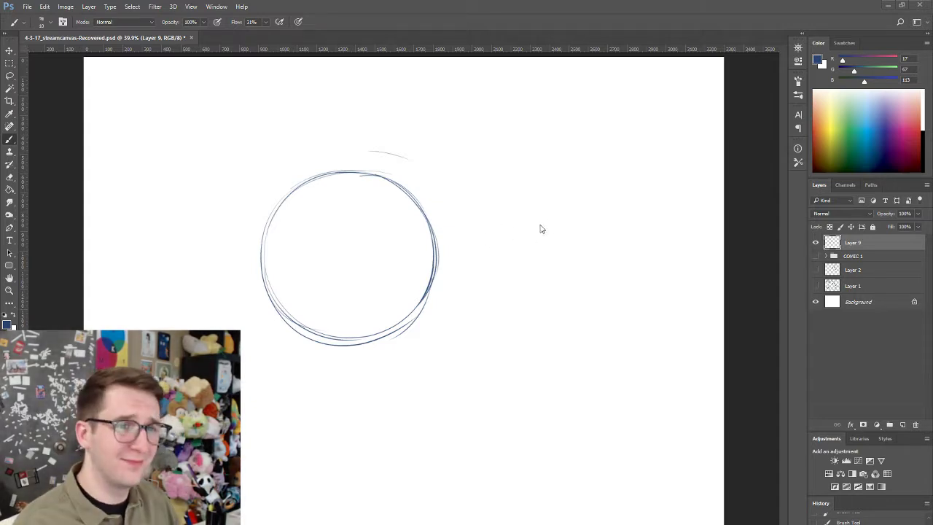
left_click_drag(525, 179, 532, 261)
key("ctrl+z")
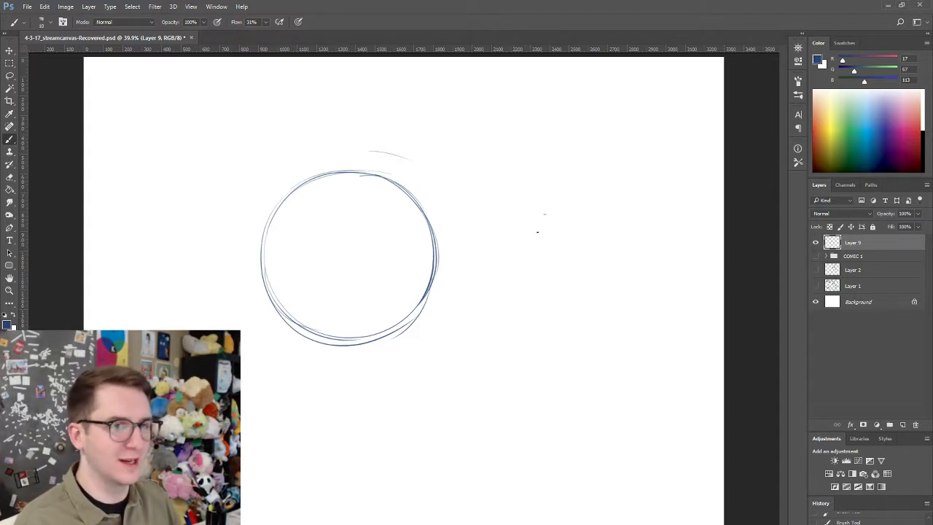
left_click_drag(472, 269, 447, 269)
- Sketch the upper-left arc of a second, similarly sized circle just to the right of the first one
mouse_move(523, 182)
left_mouse_down()
mouse_move(515, 335)
mouse_move(574, 299)
left_mouse_up()
key("ctrl+z")
mouse_move(542, 214)
left_mouse_down()
mouse_move(439, 217)
mouse_move(560, 318)
mouse_move(429, 218)
mouse_move(460, 347)
mouse_move(435, 332)
left_mouse_up()
key("ctrl+z")
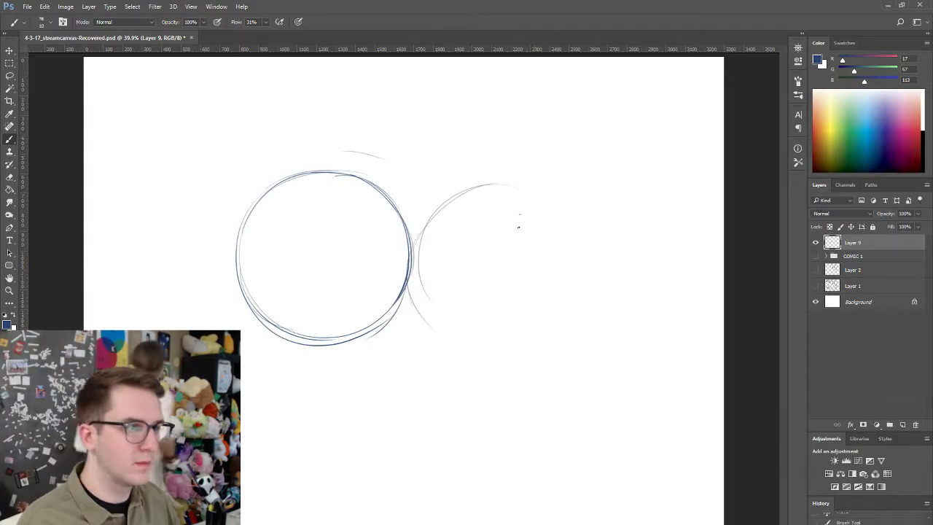
left_click_drag(425, 252, 523, 187)
key("ctrl+z")
mouse_move(428, 228)
left_mouse_down()
mouse_move(536, 193)
mouse_move(557, 218)
left_mouse_up()
key("ctrl+z")
left_click_drag(422, 234, 427, 309)
key("ctrl+z")
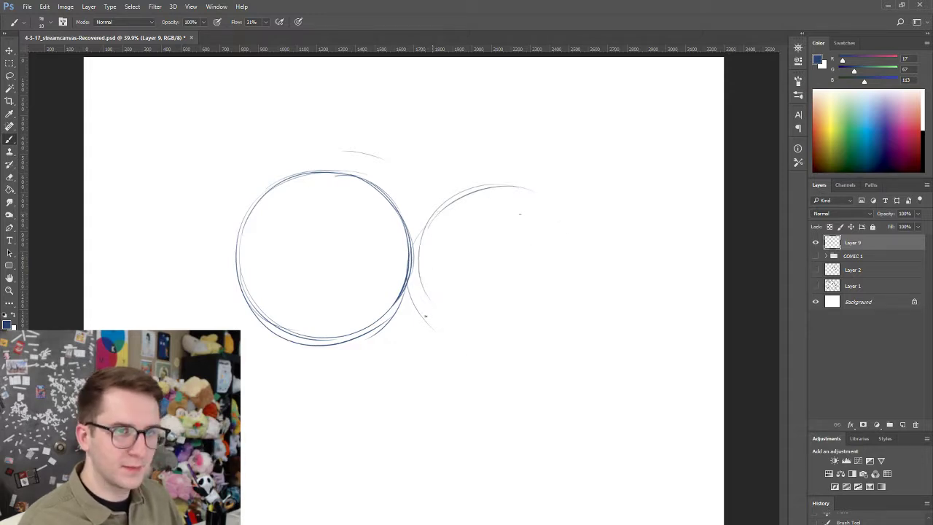
- Complete the second circle with arcs along its lower left, bottom, top and right side
left_click_drag(421, 236, 475, 357)
left_click_drag(413, 256, 508, 352)
left_click_drag(426, 325, 549, 342)
mouse_move(453, 197)
left_mouse_down()
mouse_move(538, 193)
mouse_move(585, 257)
left_mouse_up()
left_click_drag(563, 210, 581, 314)
left_click_drag(586, 270, 556, 327)
mouse_move(519, 355)
left_mouse_down()
mouse_move(575, 321)
mouse_move(582, 293)
left_mouse_up()
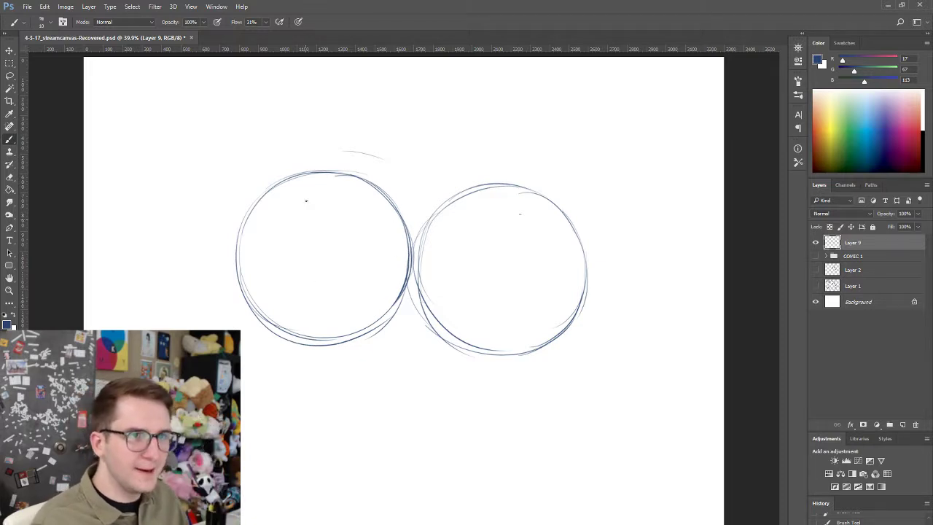
- Enlarge the pencil brush and handwrite HUSKY above the left circle and PUG above the right circle
key("bracketright")
key("bracketright")
key("bracketright")
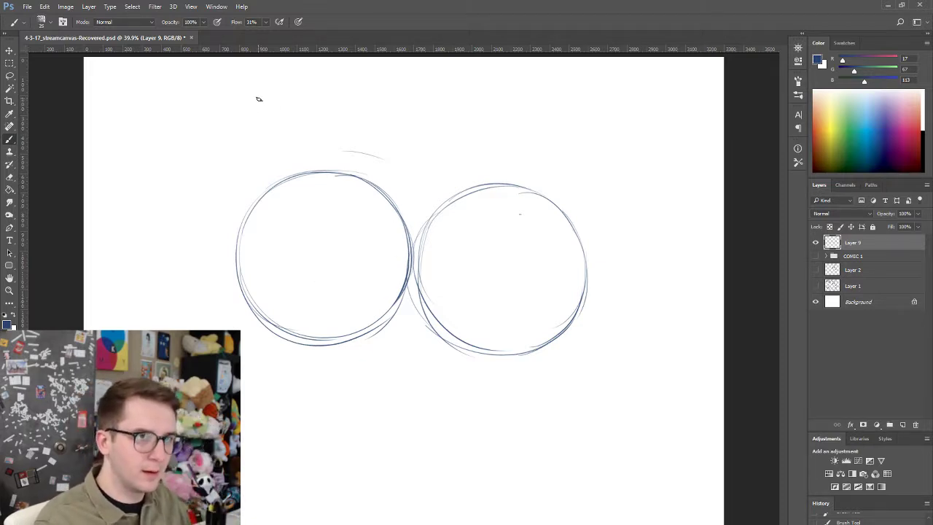
left_click_drag(242, 95, 234, 134)
mouse_move(248, 87)
left_mouse_down()
mouse_move(255, 126)
mouse_move(256, 111)
left_mouse_up()
mouse_move(263, 100)
left_mouse_down()
mouse_move(272, 119)
mouse_move(293, 95)
left_mouse_up()
mouse_move(305, 92)
left_mouse_down()
mouse_move(288, 124)
mouse_move(325, 96)
mouse_move(333, 118)
left_mouse_up()
left_click_drag(338, 90, 352, 134)
mouse_move(446, 90)
left_mouse_down()
mouse_move(444, 128)
mouse_move(441, 109)
left_mouse_up()
mouse_move(469, 93)
left_mouse_down()
mouse_move(486, 114)
mouse_move(493, 102)
left_mouse_up()
mouse_move(516, 89)
left_mouse_down()
mouse_move(513, 122)
mouse_move(537, 139)
left_mouse_up()
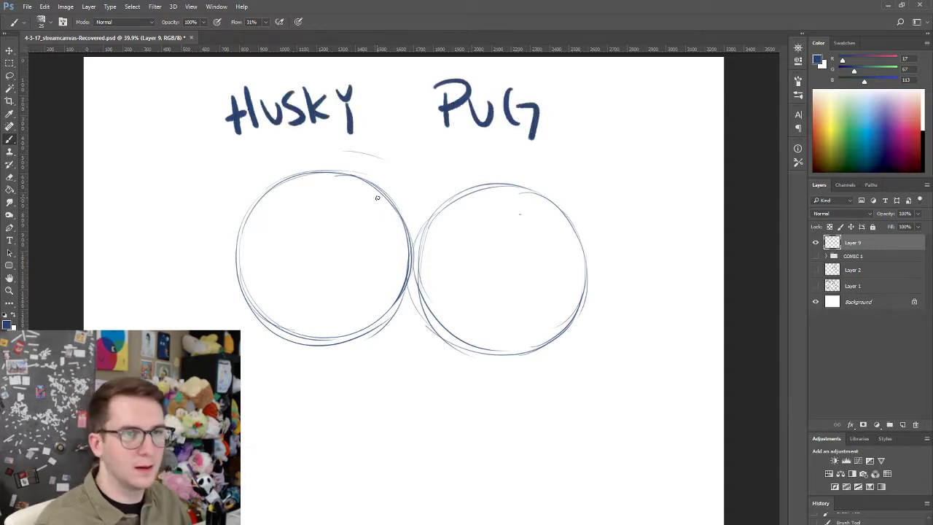
- Handwrite "or" between the two circles and BOSTON below it, starting the next word with a vertical stroke
left_click_drag(378, 197, 379, 195)
mouse_move(391, 196)
left_mouse_down()
mouse_move(393, 212)
mouse_move(413, 191)
left_mouse_up()
left_click_drag(337, 274, 351, 312)
left_click_drag(383, 271, 399, 295)
left_click_drag(425, 262, 424, 297)
left_click_drag(405, 256, 438, 254)
mouse_move(449, 258)
left_mouse_down()
mouse_move(440, 292)
mouse_move(449, 258)
left_mouse_up()
mouse_move(467, 290)
left_mouse_down()
mouse_move(492, 260)
mouse_move(529, 287)
left_mouse_up()
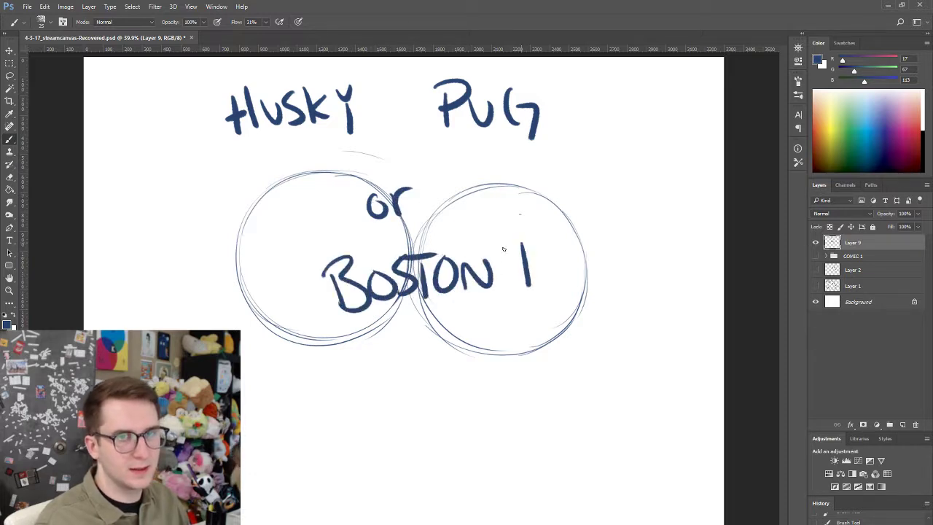
- Handwrite TERRIER after BOSTON and add a large question mark below it
left_click_drag(503, 247, 542, 235)
mouse_move(539, 258)
left_mouse_down()
mouse_move(557, 293)
mouse_move(558, 251)
left_mouse_up()
mouse_move(539, 274)
left_mouse_down()
mouse_move(555, 270)
mouse_move(567, 291)
left_mouse_up()
left_click_drag(567, 251, 590, 290)
left_click_drag(589, 251, 612, 290)
mouse_move(621, 251)
left_mouse_down()
mouse_move(639, 293)
mouse_move(637, 245)
left_mouse_up()
mouse_move(624, 275)
left_mouse_down()
mouse_move(638, 273)
mouse_move(636, 287)
left_mouse_up()
left_click_drag(637, 244, 673, 282)
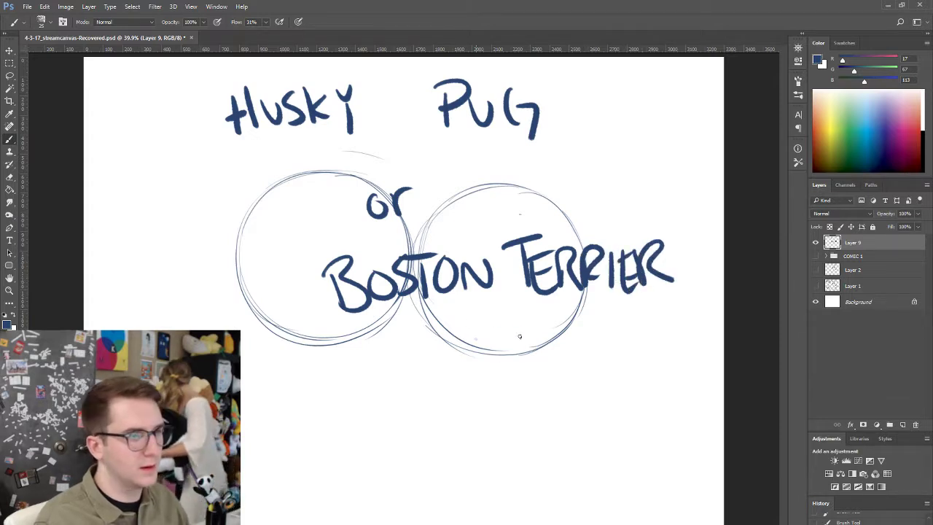
left_click_drag(477, 338, 495, 364)
left_click(515, 376)
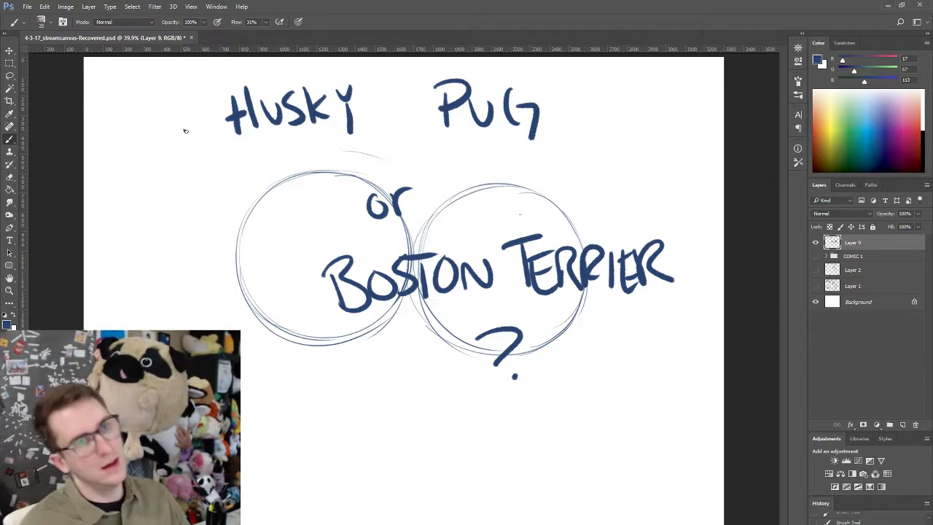
- Draw a square checkbox in front of each of the words HUSKY, PUG and BOSTON TERRIER
mouse_move(161, 109)
left_mouse_down()
mouse_move(167, 143)
mouse_move(208, 156)
mouse_move(162, 156)
left_mouse_up()
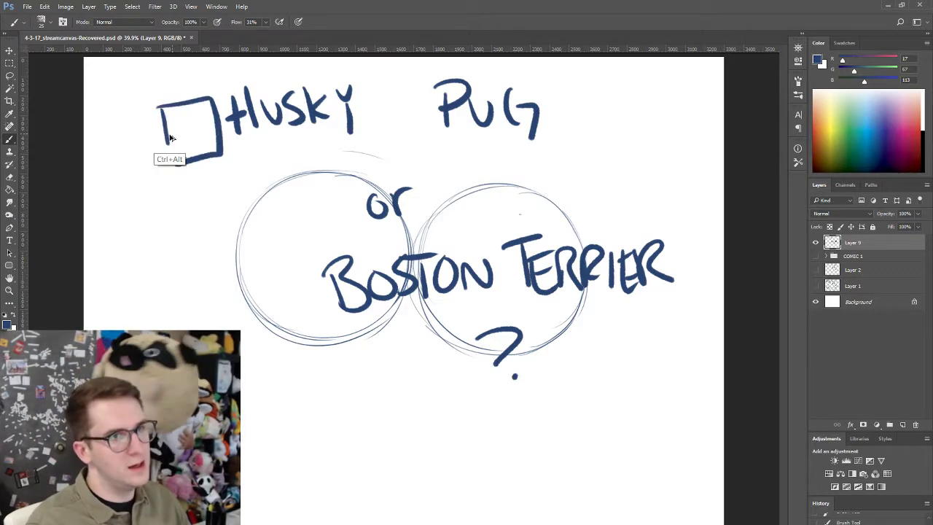
key("ctrl+z")
mouse_move(154, 102)
left_mouse_down()
mouse_move(217, 148)
mouse_move(165, 151)
left_mouse_up()
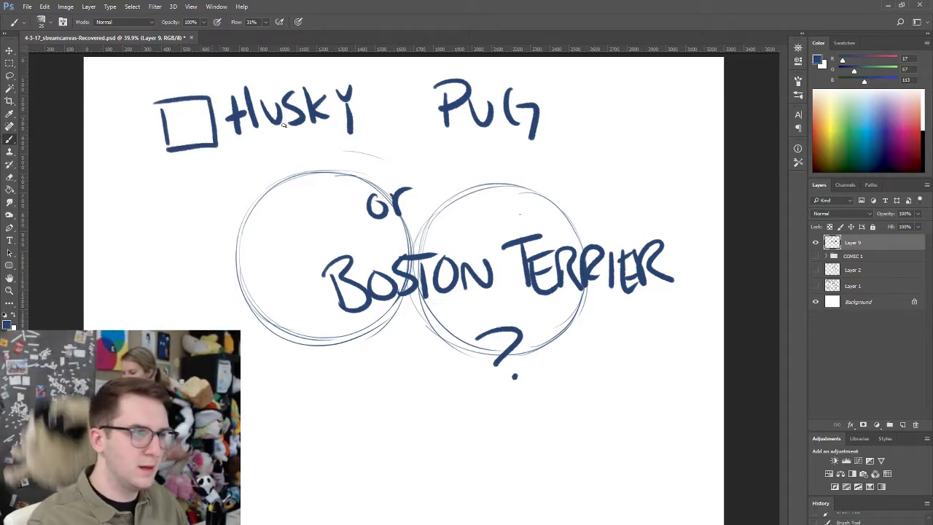
mouse_move(384, 86)
left_mouse_down()
mouse_move(389, 133)
mouse_move(411, 85)
mouse_move(390, 140)
left_mouse_up()
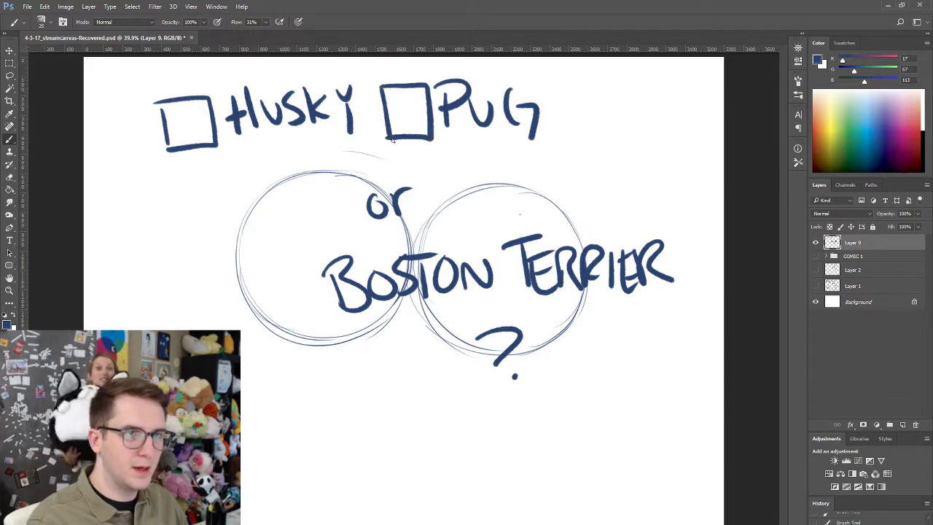
left_click_drag(284, 273, 295, 319)
mouse_move(282, 271)
left_mouse_down()
mouse_move(317, 272)
mouse_move(327, 316)
left_mouse_up()
left_click_drag(332, 313, 292, 334)
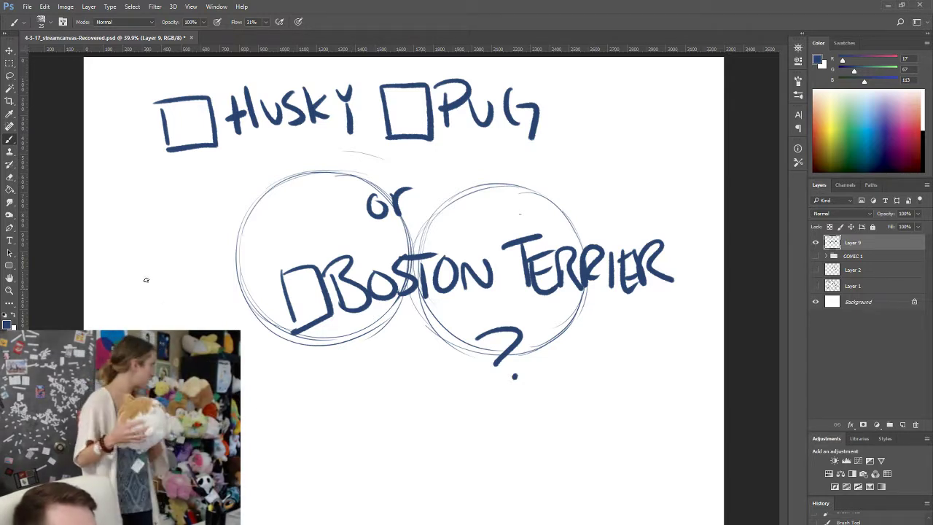
- Draw a slanted checkbox left of the circles and handwrite CORGO beside it, rising across the left circle
mouse_move(138, 259)
left_mouse_down()
mouse_move(149, 295)
mouse_move(186, 280)
mouse_move(151, 295)
left_mouse_up()
left_click_drag(195, 233, 191, 257)
mouse_move(213, 232)
left_mouse_down()
mouse_move(212, 250)
mouse_move(247, 211)
mouse_move(280, 216)
mouse_move(277, 181)
mouse_move(298, 185)
left_mouse_up()
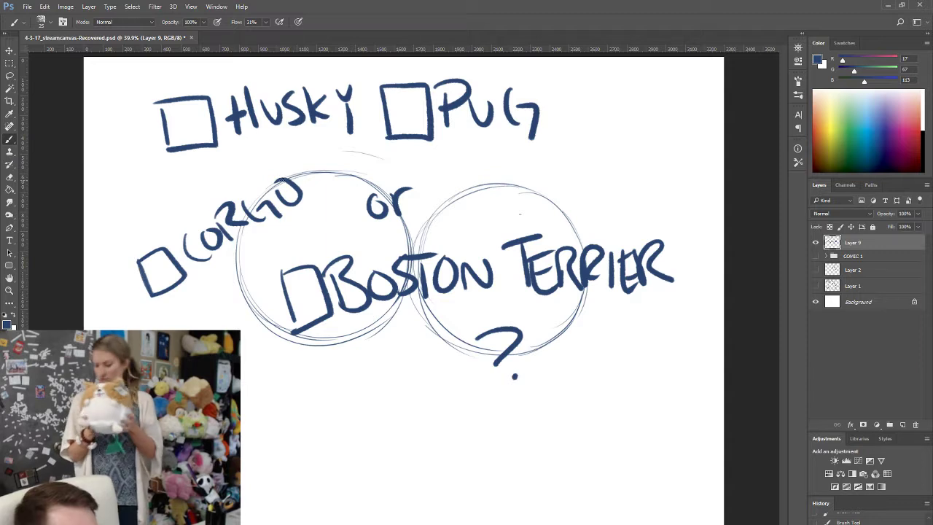
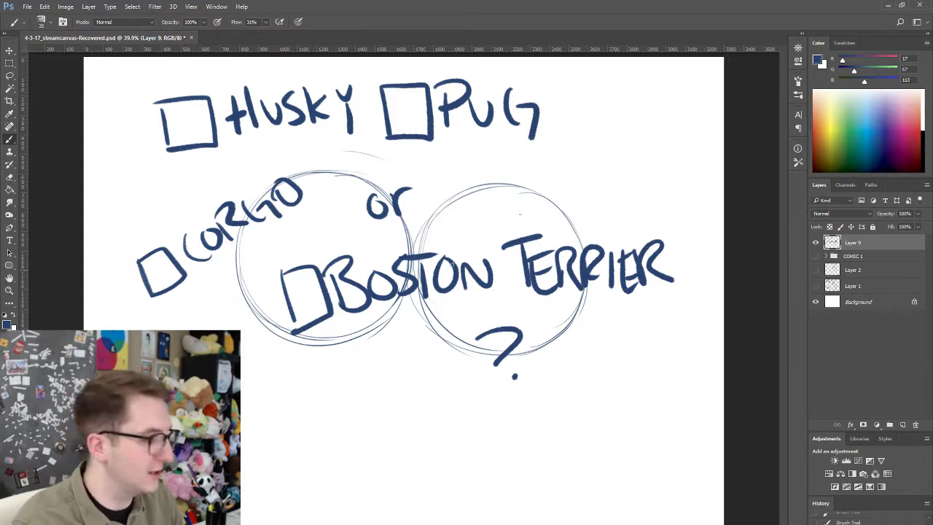
- Set the foreground colour to bright green, RGB 4, 255, 0, and mark the CORGO checkbox with a large X
left_click(844, 142)
left_click(844, 134)
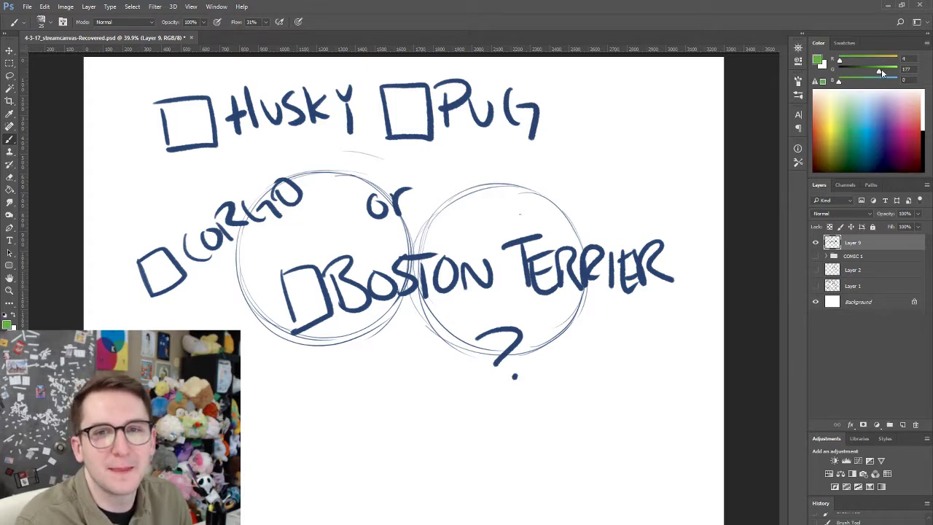
left_click_drag(879, 70, 926, 74)
left_click_drag(130, 265, 199, 288)
left_click_drag(141, 312, 165, 217)
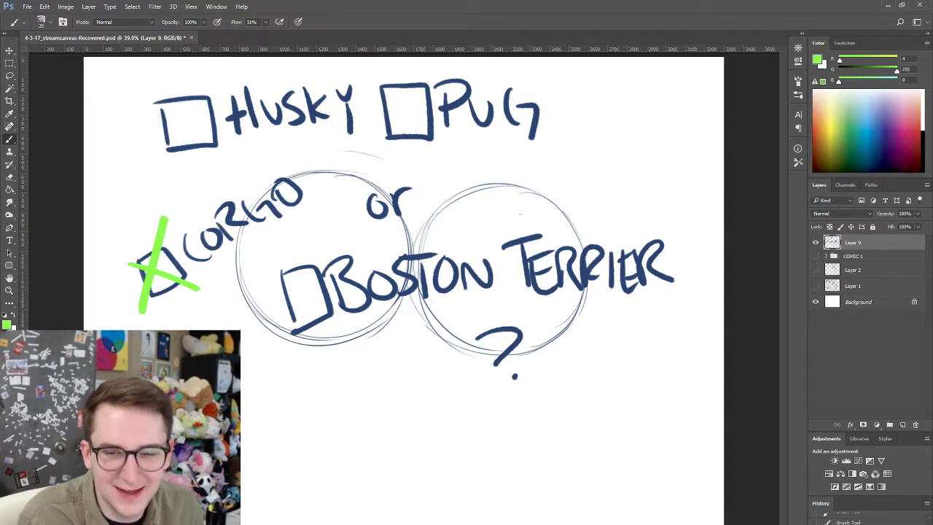
- Revert the drawing in the history to the second circle's outline, removing all handwritten words, checkboxes and the green X
scroll(860, 517, "up", 10)
left_click(849, 517)
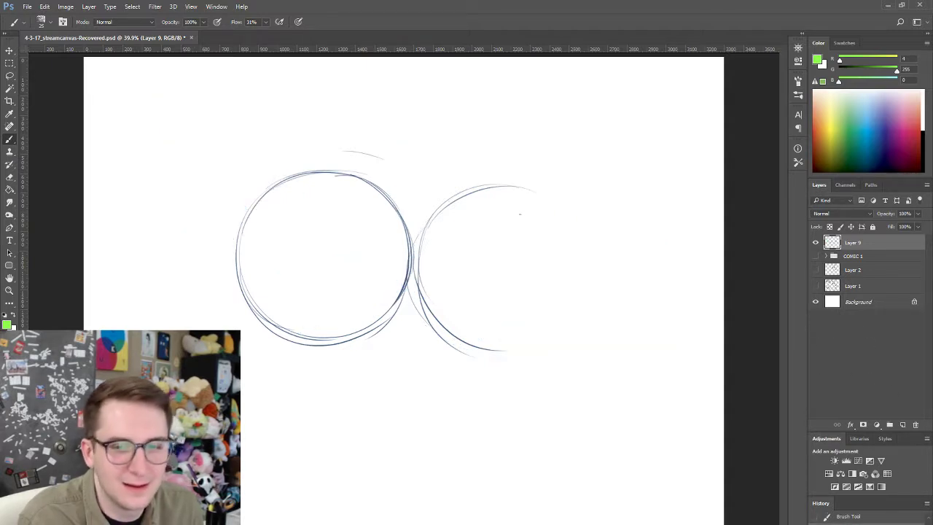
left_click_drag(425, 325, 548, 343)
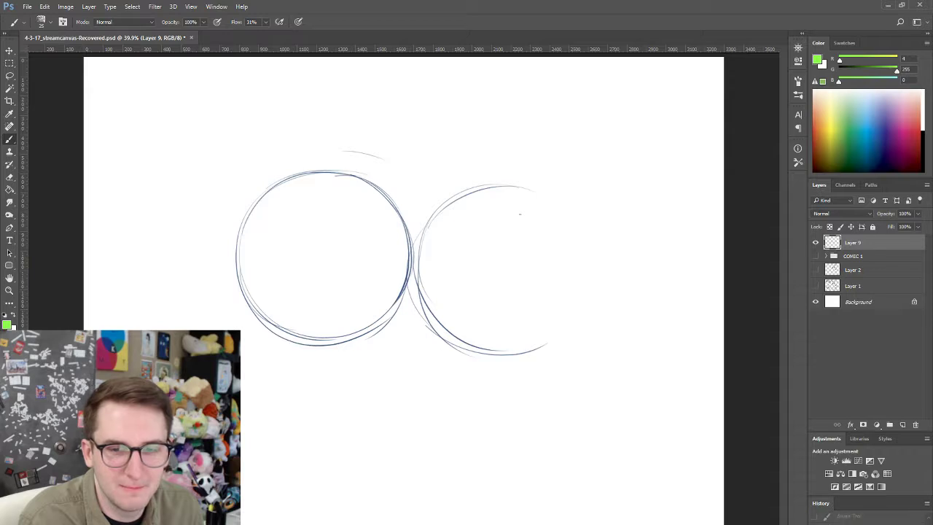
key("ctrl+shift+z")
key("ctrl+shift+z")
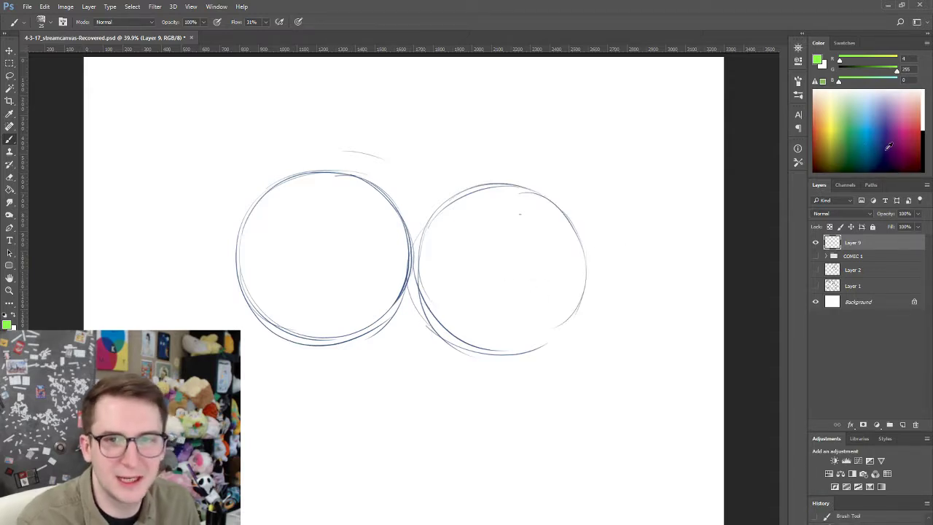
- Set the foreground colour to dark blue, RGB 12, 62, 97
left_click(882, 151)
left_click(875, 152)
key("n")
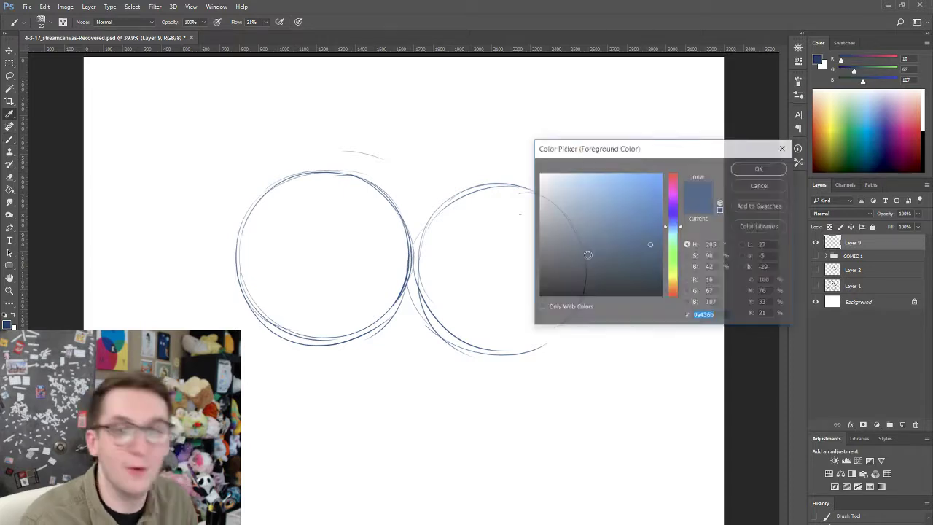
left_click(647, 235)
left_click(646, 250)
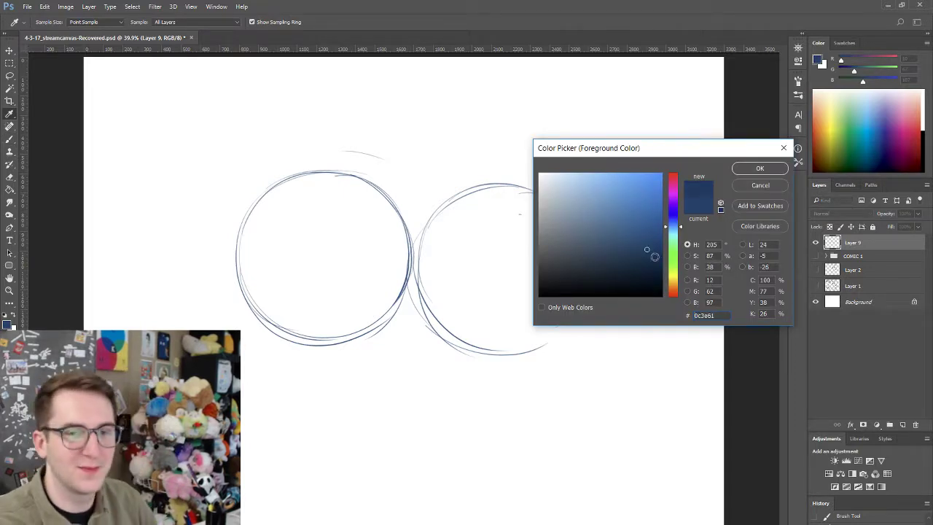
left_click(760, 169)
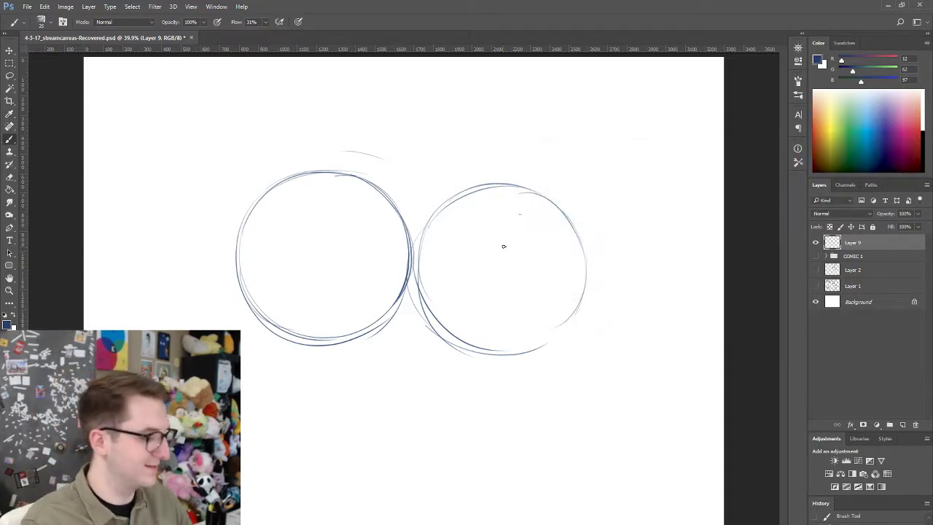
- Reduce the brush size and close the gap in the right circle's lower-right edge with curved strokes
key("bracketleft")
key("bracketleft")
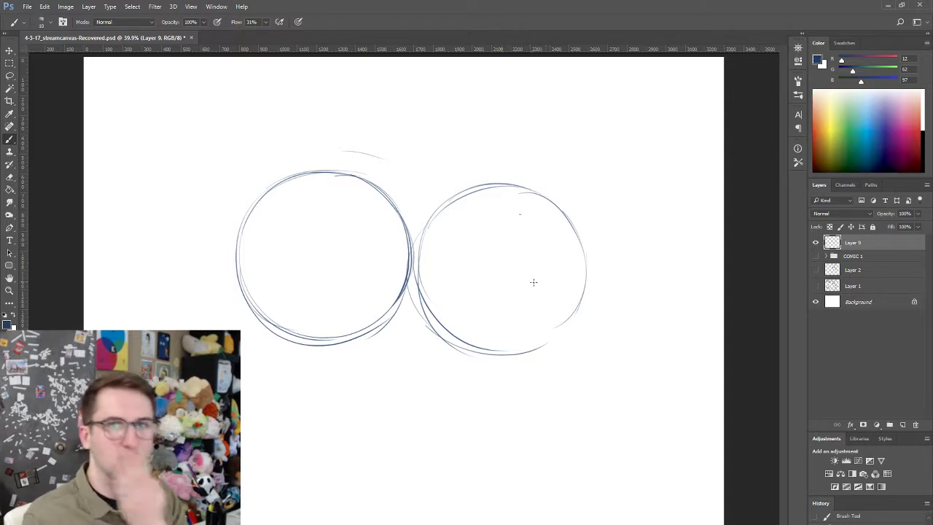
mouse_move(513, 353)
left_mouse_down()
mouse_move(567, 326)
mouse_move(571, 300)
left_mouse_up()
key("ctrl+z")
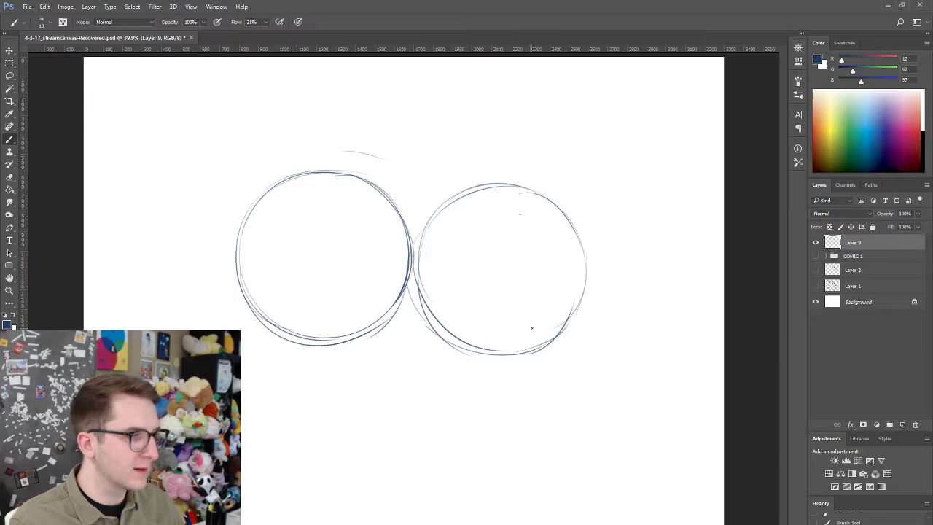
left_click_drag(538, 341, 578, 304)
key("ctrl+z")
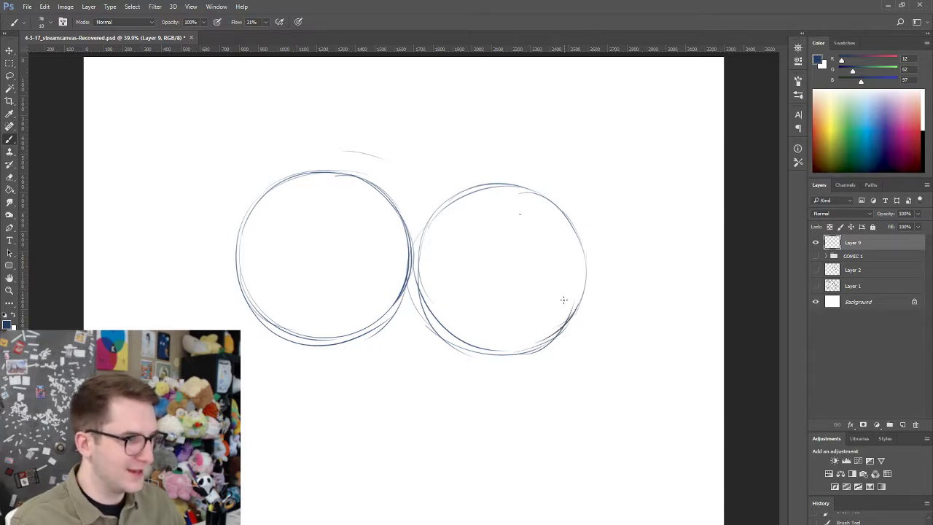
key("ctrl+z")
left_click_drag(540, 345, 574, 312)
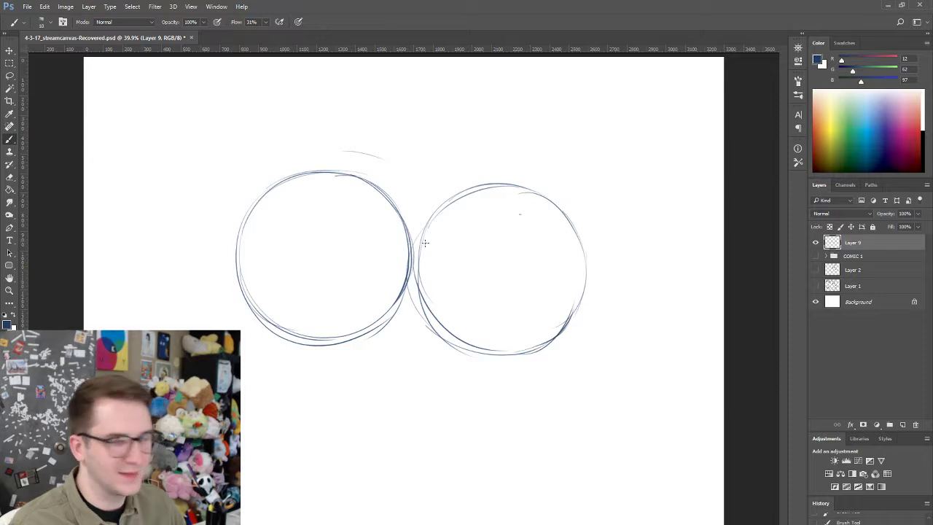
- Retrace the right circle's upper-left and top outline and reinforce its lower-right curve
key("ctrl+z")
mouse_move(418, 286)
left_mouse_down()
mouse_move(437, 209)
mouse_move(489, 195)
left_mouse_up()
key("ctrl+z")
mouse_move(429, 226)
left_mouse_down()
mouse_move(496, 187)
mouse_move(561, 206)
left_mouse_up()
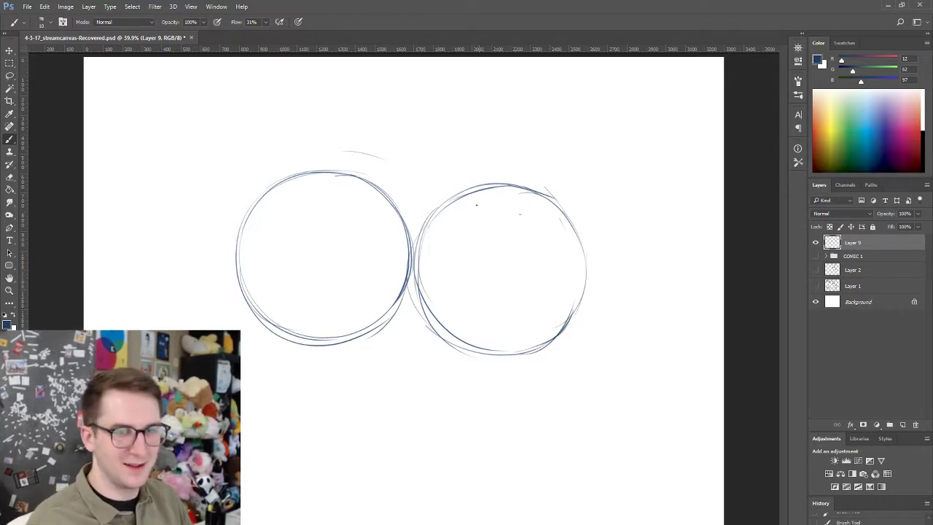
left_click_drag(556, 339, 583, 288)
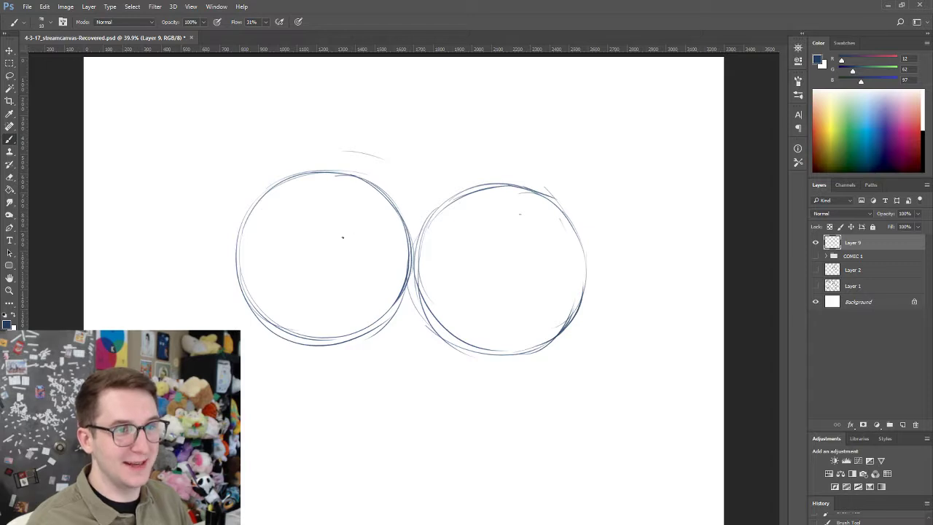
- Sketch a wide oval snout in the upper half of the left circle, redoing strokes that miss the shape
left_click_drag(332, 235, 325, 273)
key("ctrl+z")
left_click_drag(326, 215, 316, 267)
key("ctrl+z")
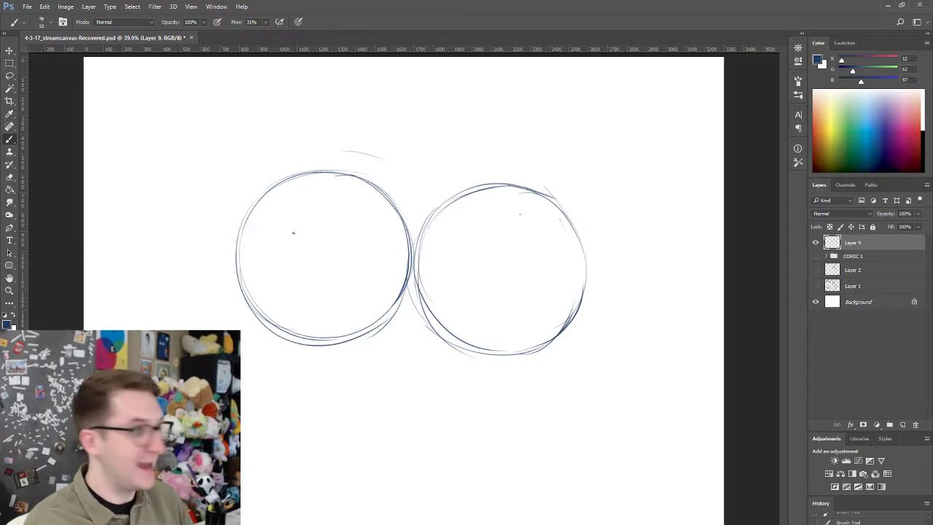
left_click_drag(324, 222, 361, 237)
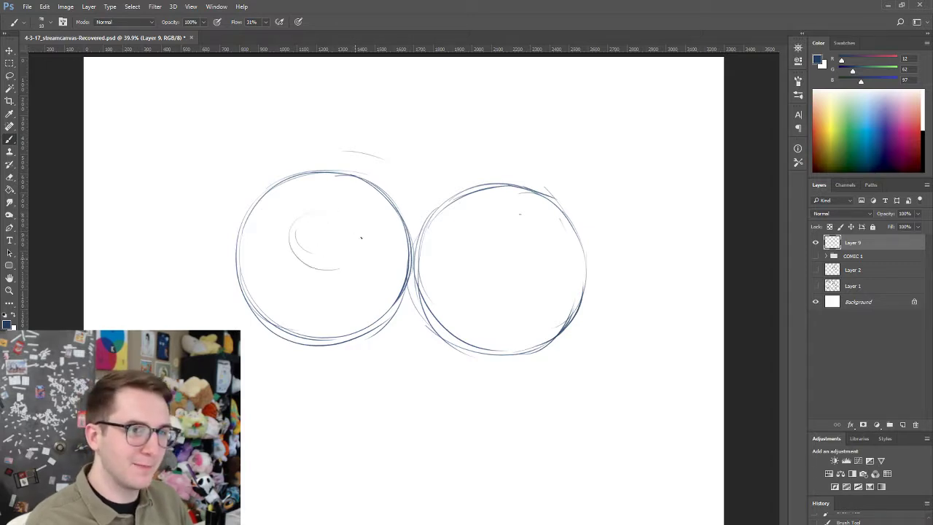
key("ctrl+alt+z")
key("ctrl+alt+z")
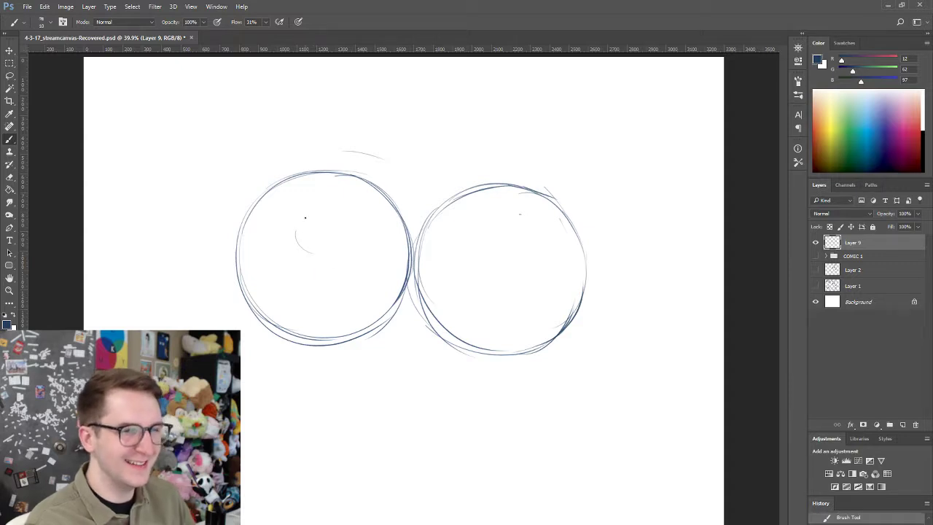
left_click_drag(305, 217, 299, 255)
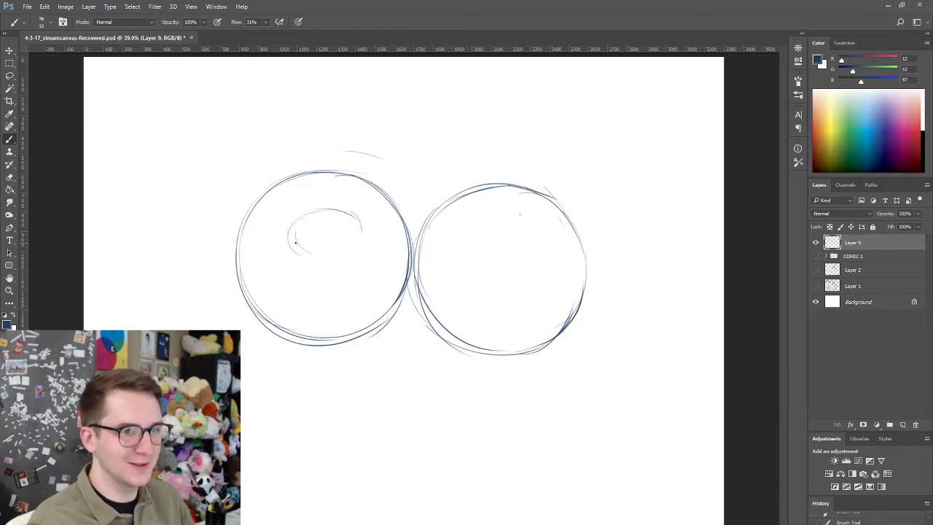
mouse_move(316, 251)
left_mouse_down()
mouse_move(349, 259)
mouse_move(363, 246)
mouse_move(361, 231)
left_mouse_up()
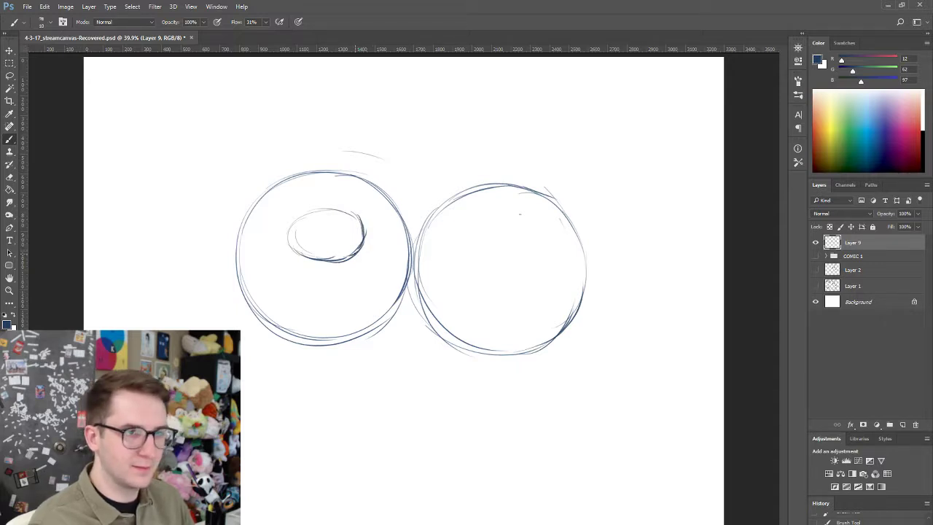
- Darken the left snout's right side, then erase and redraw its lower edge
mouse_move(361, 222)
left_mouse_down()
mouse_move(351, 254)
mouse_move(372, 231)
mouse_move(350, 244)
mouse_move(363, 256)
left_mouse_up()
key("e")
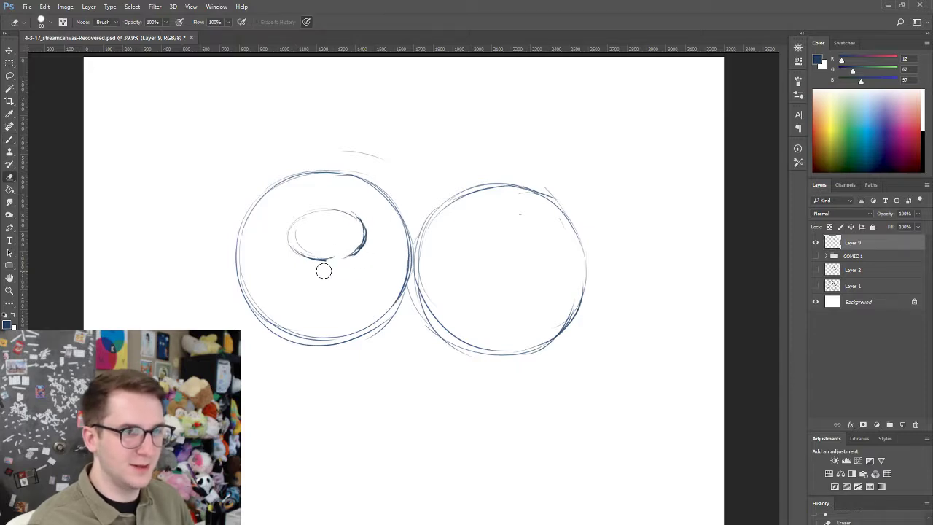
key("b")
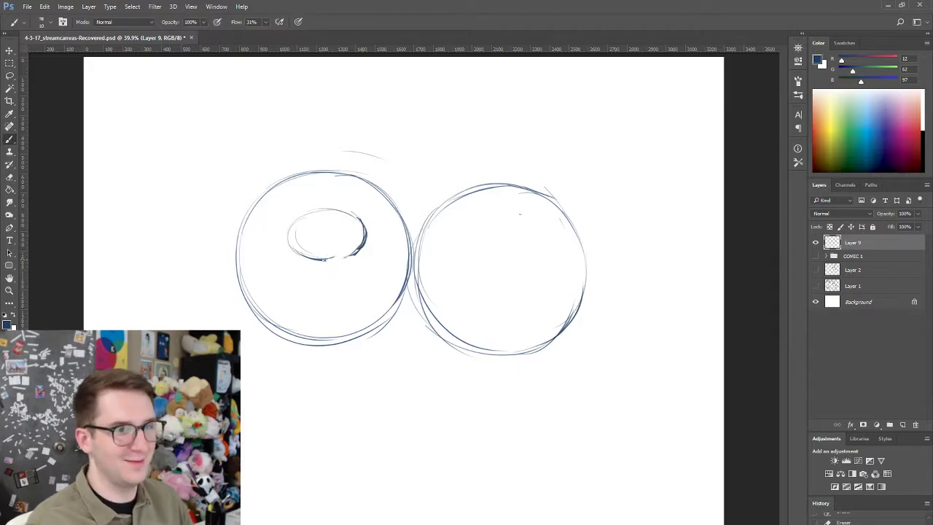
left_click_drag(323, 260, 361, 248)
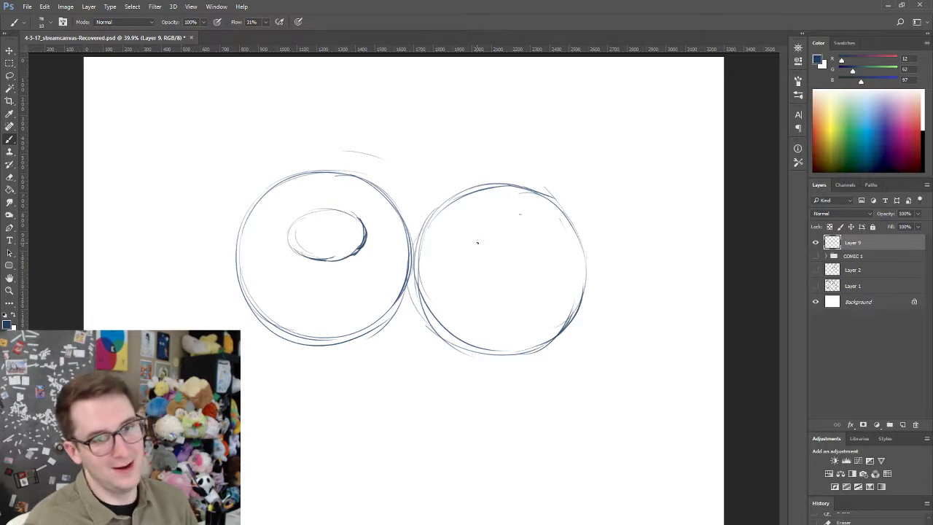
- Sketch a smaller oval snout left of centre in the right circle and reinforce its outline
mouse_move(508, 233)
left_mouse_down()
mouse_move(525, 275)
mouse_move(486, 272)
mouse_move(469, 235)
mouse_move(480, 265)
mouse_move(474, 230)
mouse_move(509, 254)
mouse_move(500, 269)
mouse_move(513, 254)
mouse_move(498, 271)
mouse_move(515, 261)
mouse_move(485, 236)
mouse_move(504, 238)
mouse_move(481, 231)
mouse_move(508, 268)
left_mouse_up()
key("ctrl+z")
key("e")
key("b")
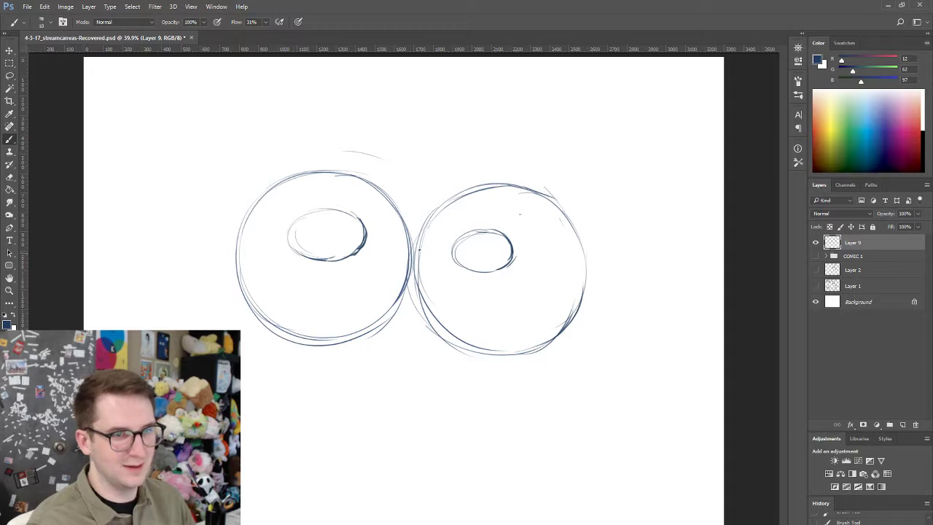
mouse_move(428, 305)
left_mouse_down()
mouse_move(421, 230)
mouse_move(474, 272)
left_mouse_up()
key("ctrl+z")
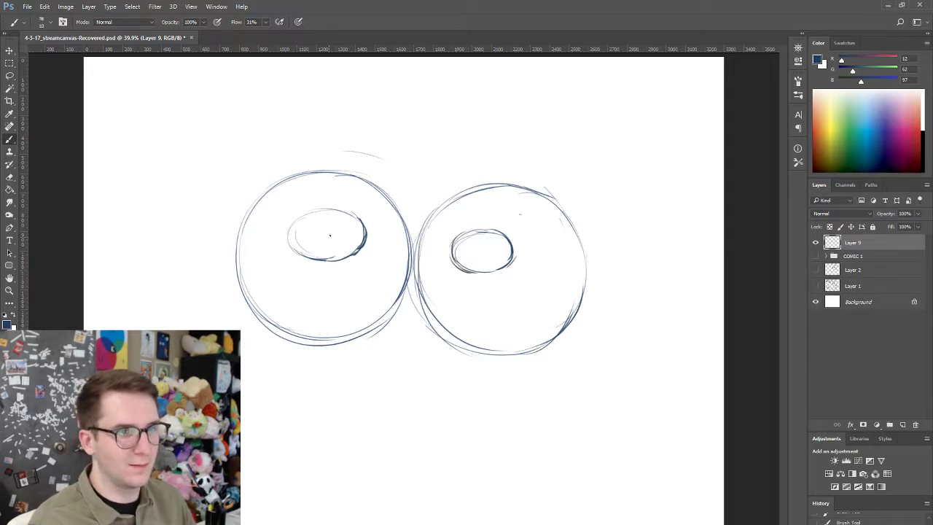
- Draw two short curved strokes bridging the narrow gap between the two circles at snout height
scroll(330, 235, "up", 1)
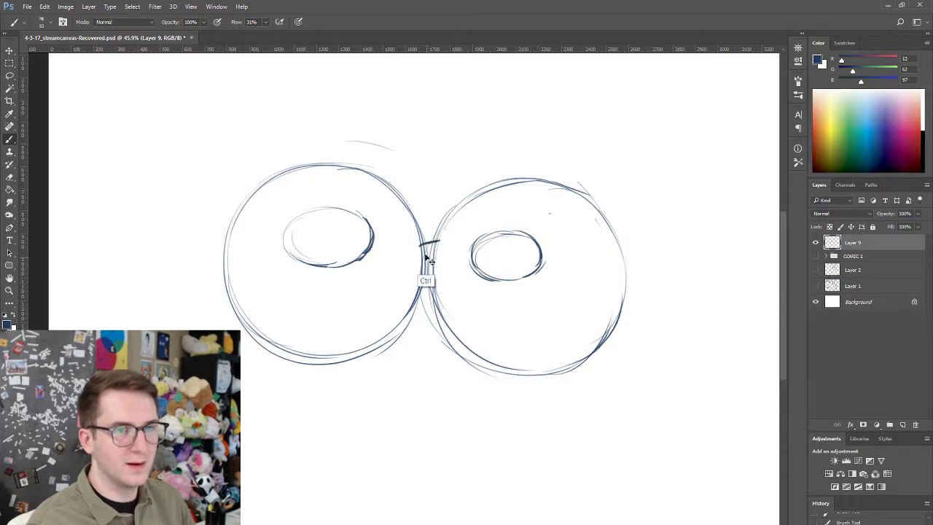
key("ctrl+z")
left_click_drag(420, 244, 435, 236)
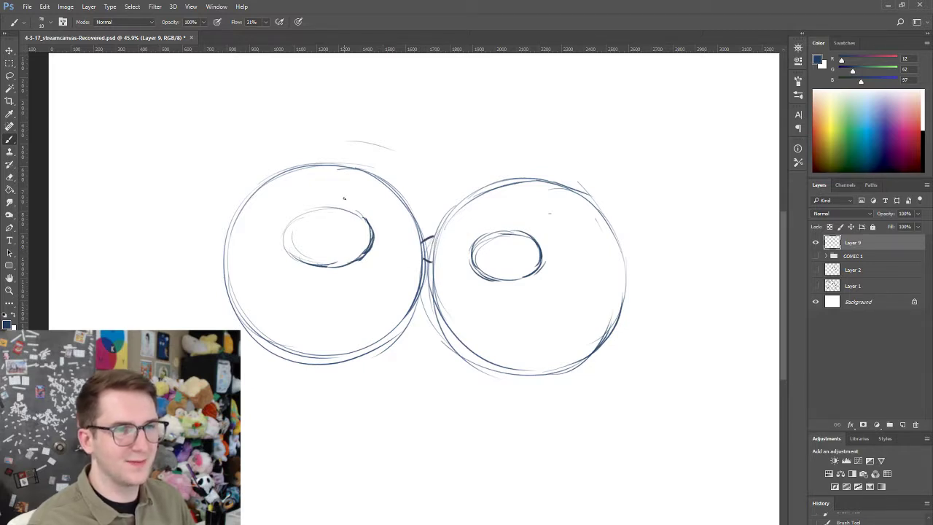
- Draw two arched closed eyes, one on each side of the left circle's snout
left_click_drag(270, 231, 287, 224)
key("ctrl+z")
left_click_drag(367, 223, 383, 223)
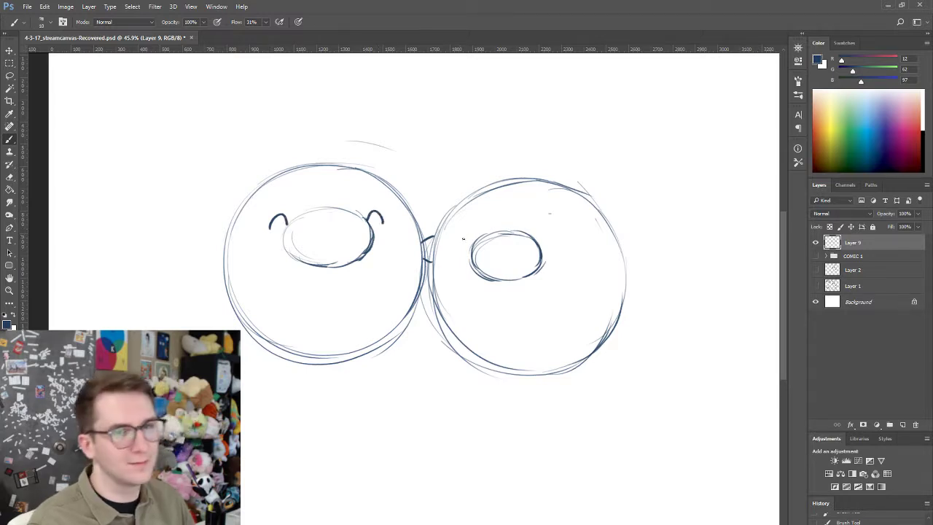
- Draw a small open oval eye left of the right circle's snout and an arched winking eye right of it
left_click_drag(461, 234, 468, 243)
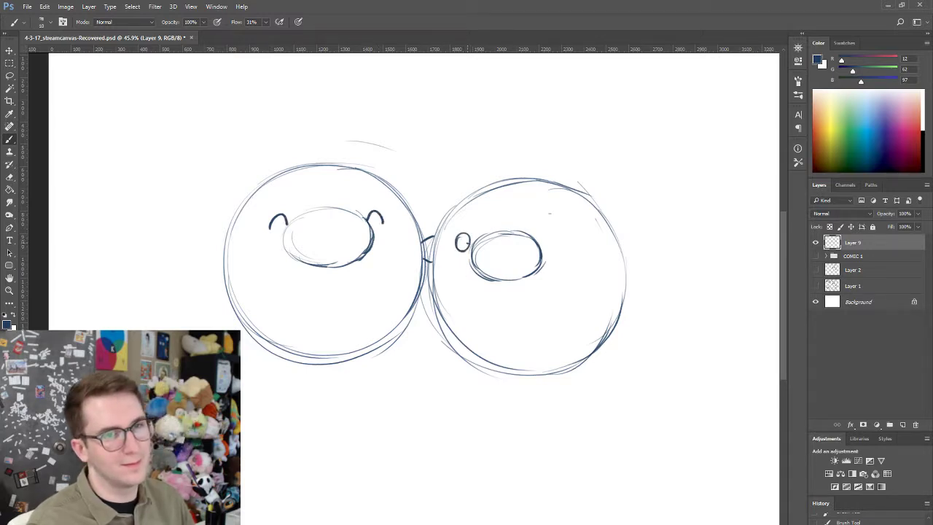
mouse_move(551, 228)
left_mouse_down()
mouse_move(538, 235)
mouse_move(559, 232)
left_mouse_up()
key("ctrl+z")
key("ctrl+z")
key("ctrl+z")
- Darken the middle stroke between the two circles and add a third short horizontal stroke below it
scroll(506, 255, "up", 5)
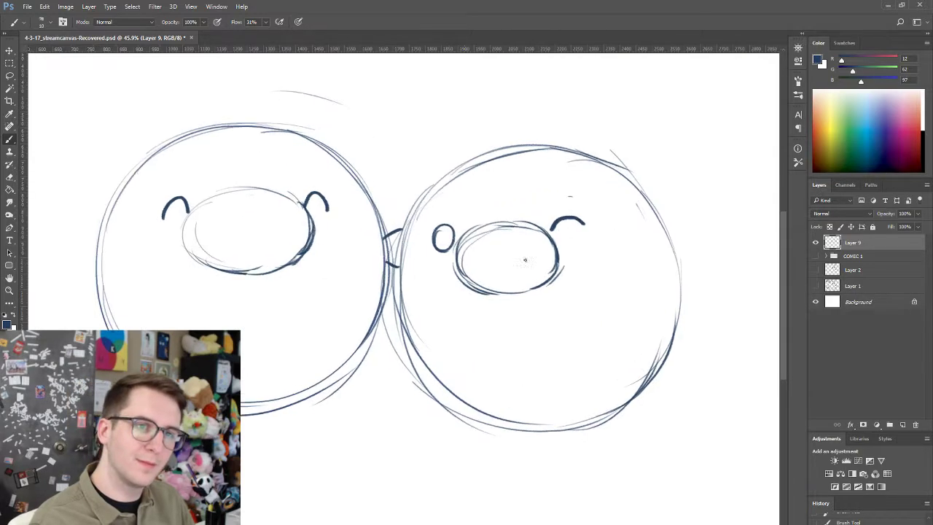
left_click_drag(378, 252, 416, 250)
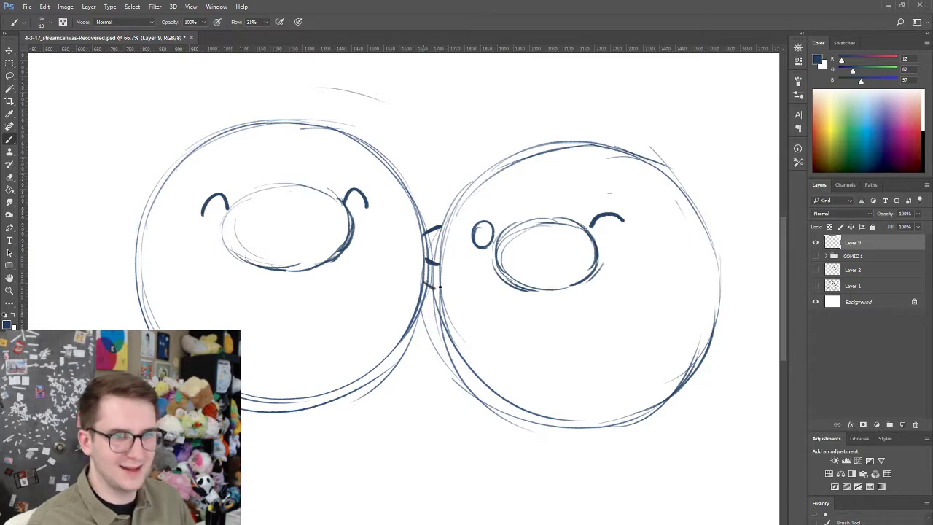
left_click_drag(423, 289, 444, 288)
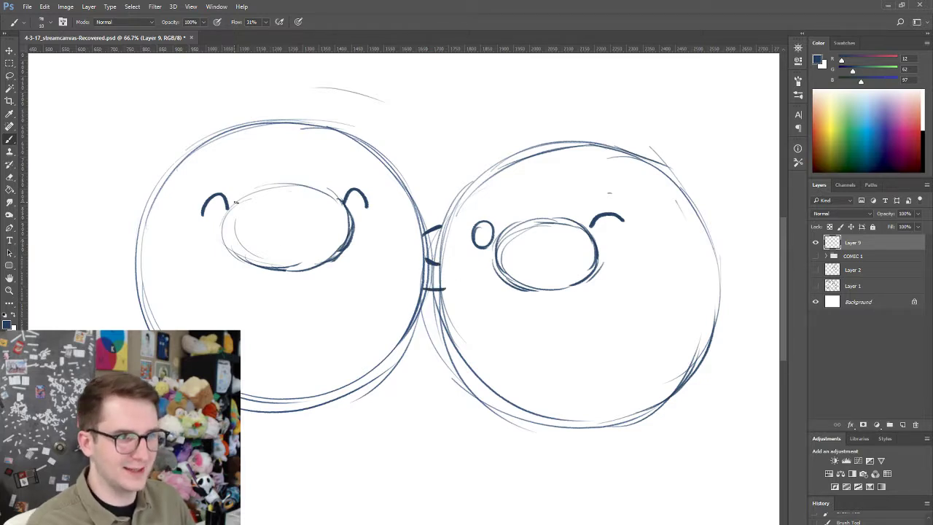
- Draw a darker left side on the left circle's snout and erase the sketch lines along its lower edge
mouse_move(243, 201)
left_mouse_down()
mouse_move(233, 239)
mouse_move(240, 204)
mouse_move(237, 242)
mouse_move(237, 223)
mouse_move(250, 245)
mouse_move(239, 210)
mouse_move(269, 253)
mouse_move(235, 243)
mouse_move(280, 265)
left_mouse_up()
key("ctrl+z")
key("ctrl+alt+z")
key("ctrl+alt+z")
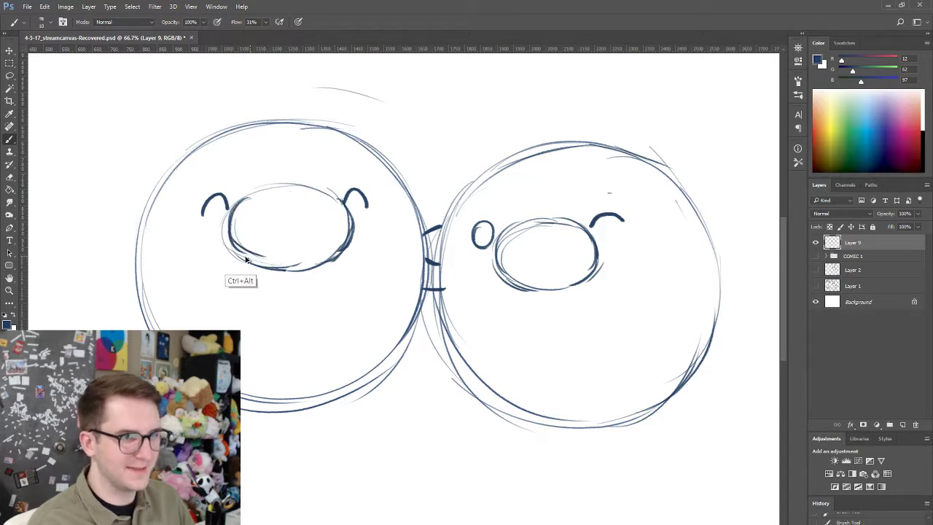
left_click_drag(234, 239, 286, 265)
key("e")
left_click_drag(230, 259, 299, 276)
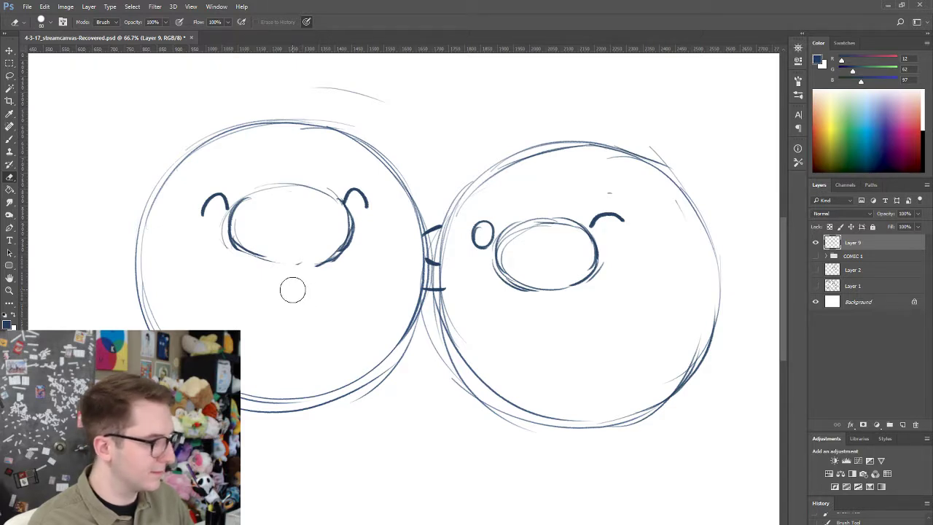
- Redraw the lower edge of the left circle's snout as one dark continuous curve
key("b")
left_click_drag(303, 261, 234, 243)
key("ctrl+z")
mouse_move(301, 263)
left_mouse_down()
mouse_move(261, 258)
mouse_move(321, 257)
mouse_move(290, 258)
mouse_move(332, 259)
left_mouse_up()
key("ctrl+z")
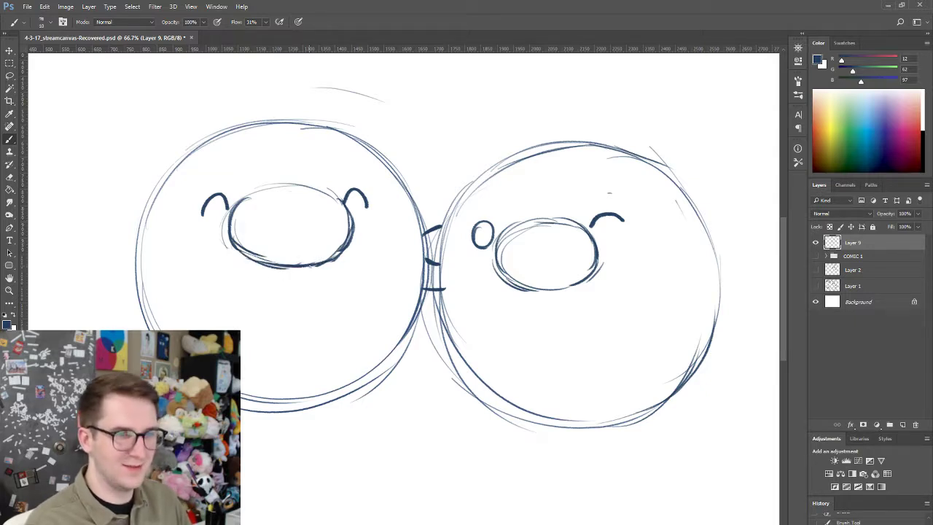
- Erase the rough lines at the upper-right edge of the left circle's snout
key("e")
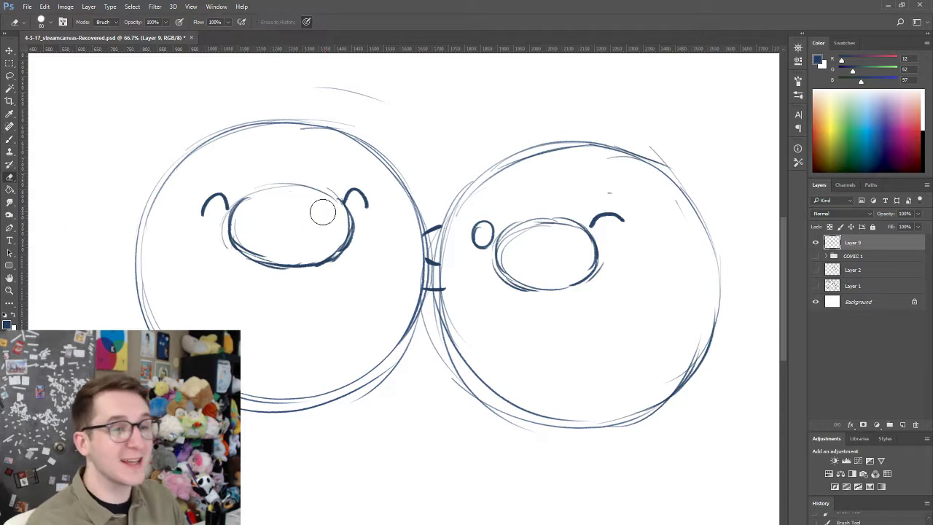
left_click_drag(323, 212, 333, 198)
key("b")
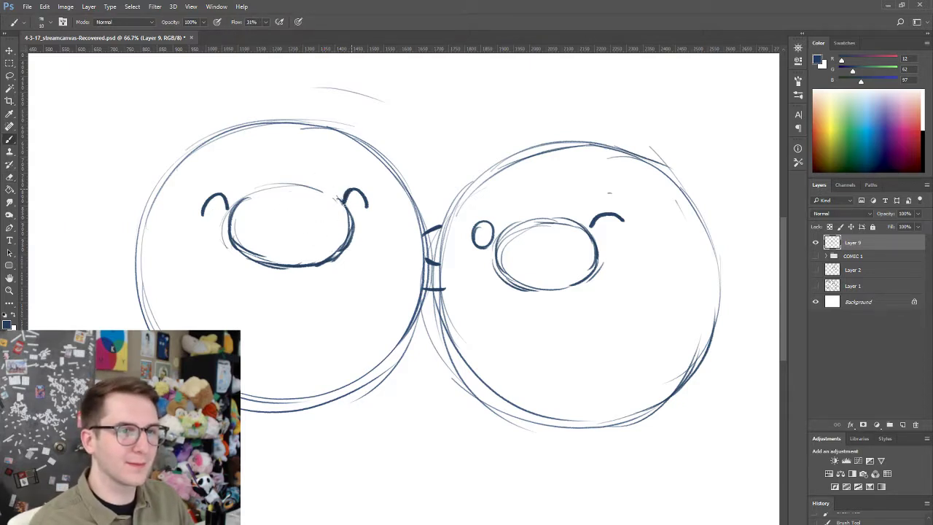
- Draw a small rounded-triangle nose in the upper part of each character's snout
mouse_move(273, 198)
left_mouse_down()
mouse_move(318, 199)
mouse_move(279, 202)
mouse_move(299, 218)
left_mouse_up()
key("ctrl+alt+z")
key("ctrl+z")
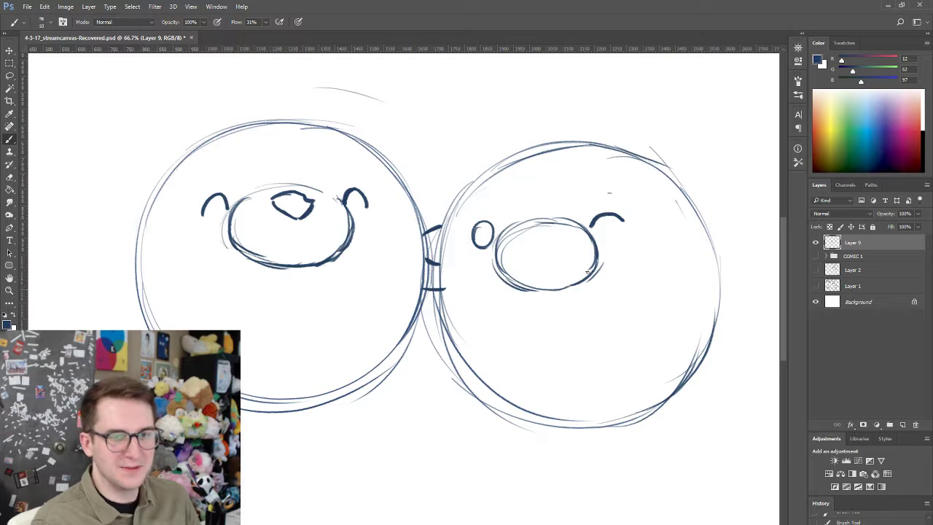
mouse_move(524, 233)
left_mouse_down()
mouse_move(537, 249)
mouse_move(551, 233)
mouse_move(543, 248)
left_mouse_up()
key("ctrl+alt+z")
key("ctrl+z")
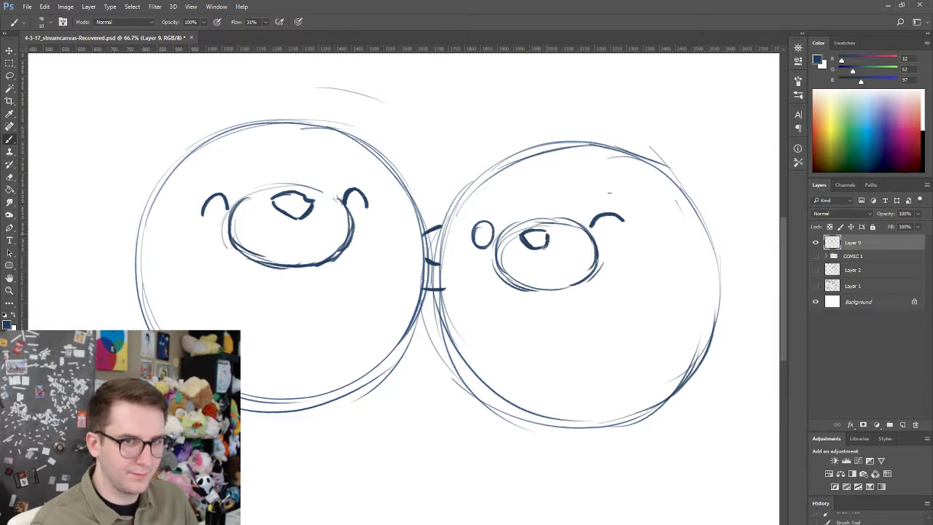
- Draw a diamond-shaped forehead marking and a small hair tuft on top of the right character
left_click_drag(526, 157, 505, 185)
key("ctrl+z")
mouse_move(505, 184)
left_mouse_down()
mouse_move(532, 211)
mouse_move(583, 170)
left_mouse_up()
left_click_drag(538, 207, 580, 172)
left_click_drag(564, 150, 582, 171)
left_click_drag(521, 150, 575, 142)
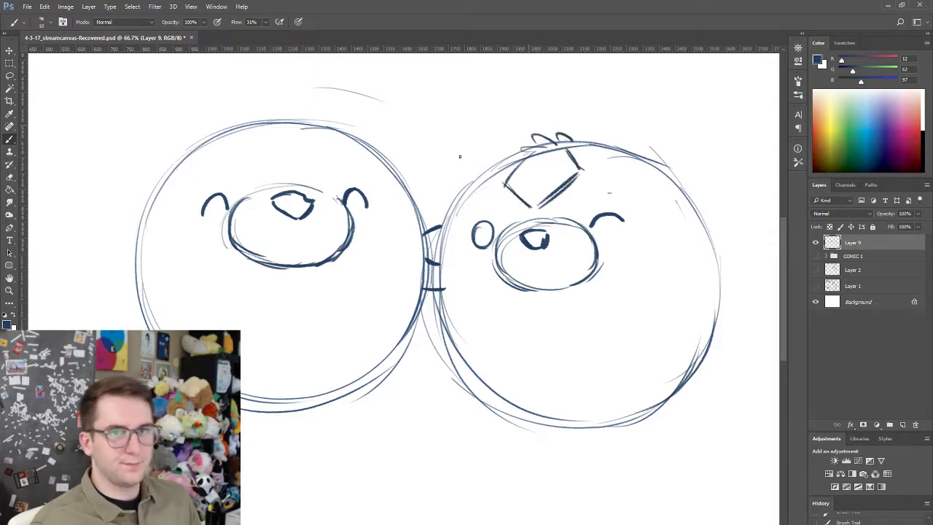
- Draw a spiky hair tuft on top of the left character's head
left_click_drag(232, 130, 280, 116)
key("ctrl+z")
left_click_drag(279, 121, 305, 120)
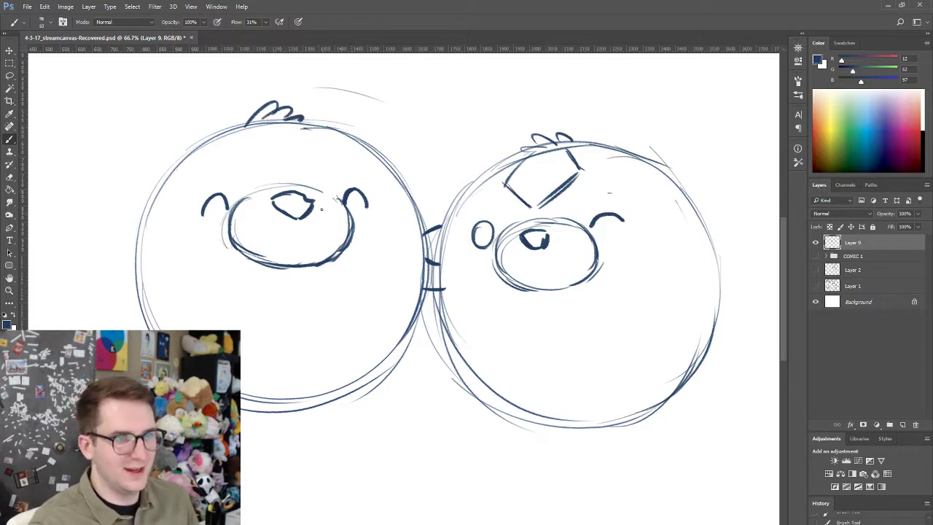
- Draw a curved W-shaped mouth under the left character's nose and dot freckles on both sides of its snout
left_click_drag(264, 222, 324, 222)
key("ctrl+z")
key("ctrl+z")
key("ctrl+z")
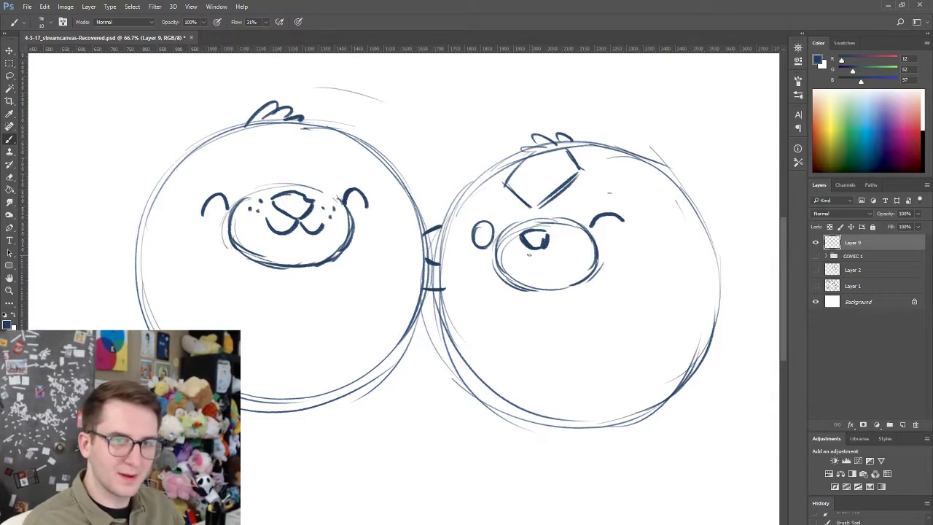
- Draw a smiling mouth with a curved lower lip under the right character's nose
mouse_move(513, 255)
left_mouse_down()
mouse_move(567, 249)
mouse_move(562, 261)
left_mouse_up()
key("ctrl+z")
key("ctrl+z")
key("ctrl+z")
key("ctrl+z")
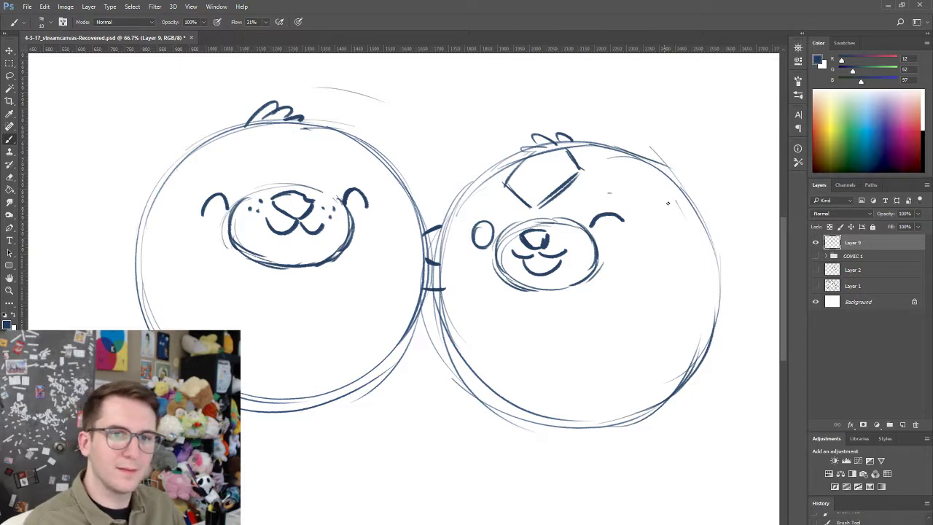
- Draw a raised oval paw with two small finger arcs over the right character's outer side
mouse_move(665, 177)
left_mouse_down()
mouse_move(682, 270)
mouse_move(712, 261)
mouse_move(698, 266)
mouse_move(690, 183)
mouse_move(687, 271)
mouse_move(654, 231)
left_mouse_up()
key("ctrl+z")
key("ctrl+z")
key("ctrl+alt+z")
key("ctrl+alt+z")
mouse_move(664, 268)
left_mouse_down()
mouse_move(699, 213)
mouse_move(681, 268)
mouse_move(671, 237)
left_mouse_up()
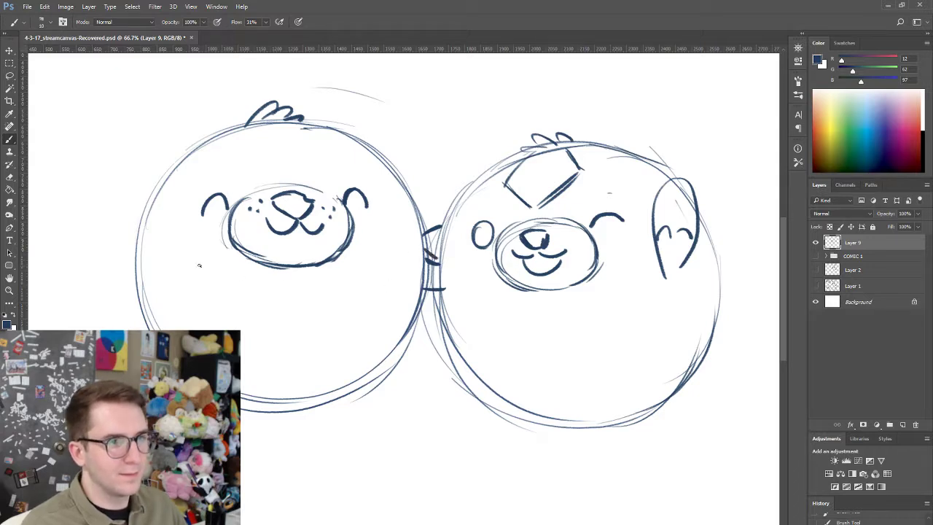
key("ctrl+z")
- Draw the curved upper and lower edges of the left character's arm reaching across its belly below the snout
mouse_move(200, 268)
left_mouse_down()
mouse_move(246, 288)
mouse_move(212, 300)
mouse_move(266, 301)
left_mouse_up()
key("ctrl+z")
key("ctrl+z")
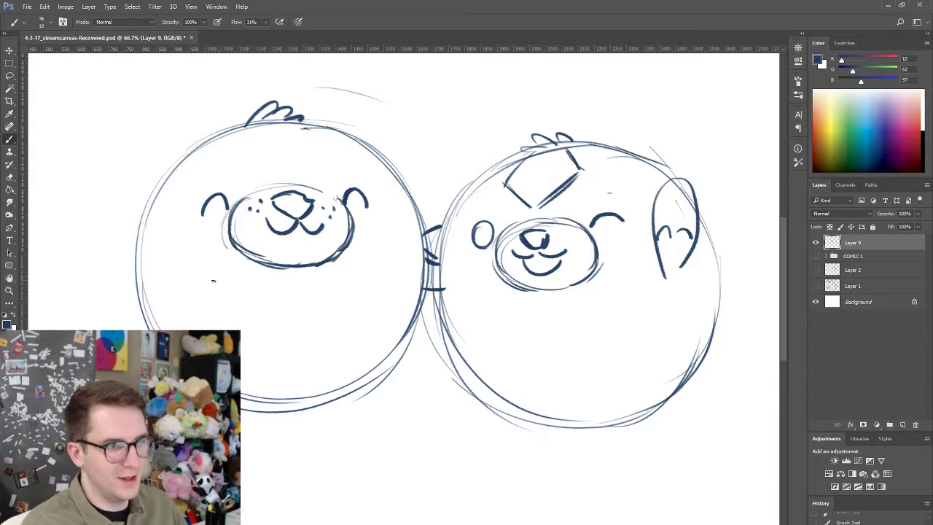
mouse_move(213, 279)
left_mouse_down()
mouse_move(258, 303)
mouse_move(270, 298)
left_mouse_up()
key("ctrl+z")
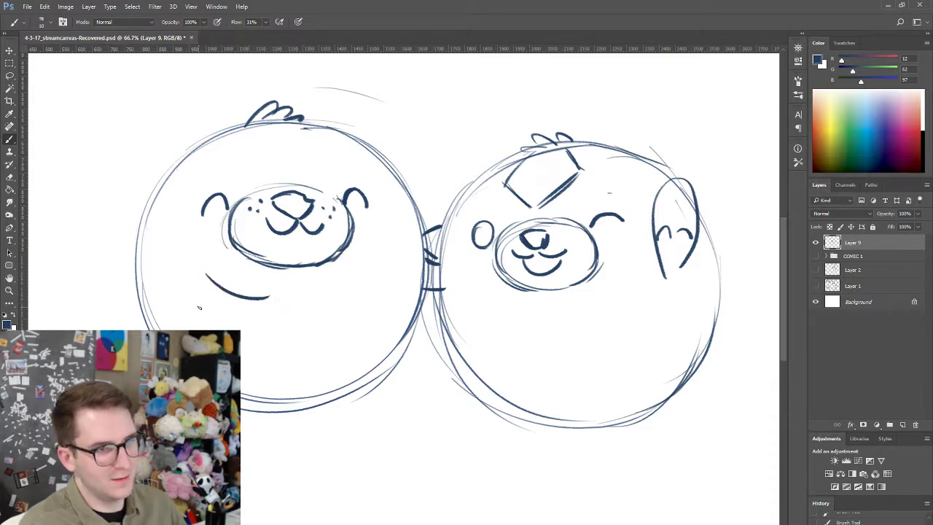
mouse_move(199, 317)
left_mouse_down()
mouse_move(248, 328)
mouse_move(271, 310)
mouse_move(267, 330)
left_mouse_up()
key("ctrl+z")
key("ctrl+z")
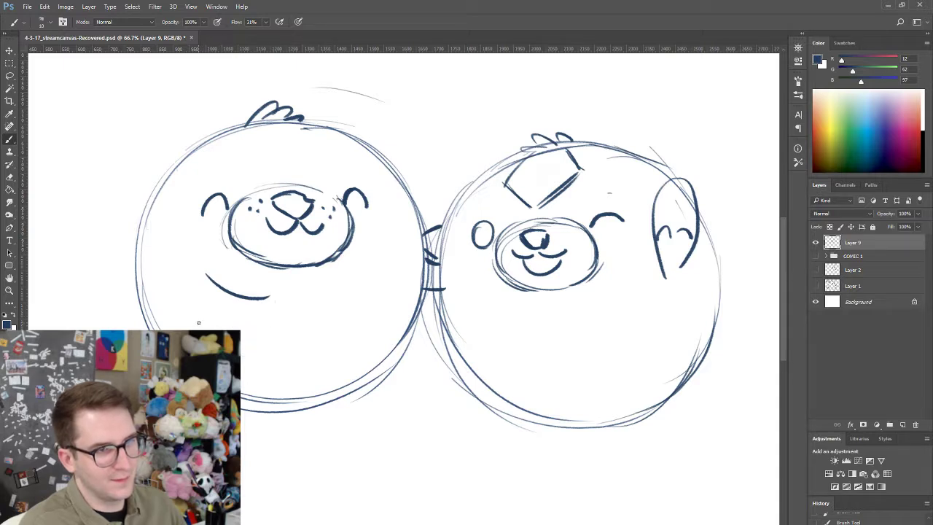
left_click_drag(199, 319, 270, 321)
key("ctrl+z")
mouse_move(194, 316)
left_mouse_down()
mouse_move(257, 325)
mouse_move(266, 318)
left_mouse_up()
- Draw a gripping paw with small finger bumps at the end of the left character's arm
left_click_drag(270, 295, 278, 328)
key("ctrl+z")
key("ctrl+z")
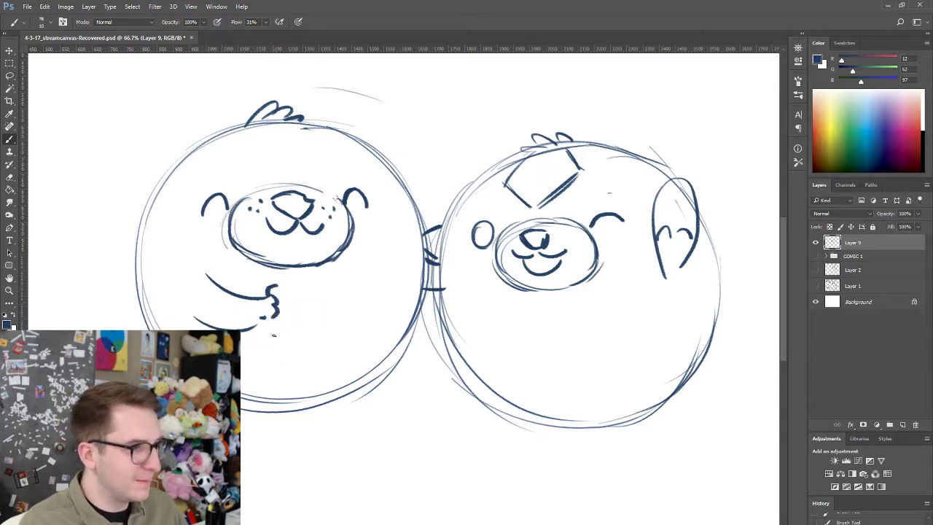
left_click_drag(269, 322, 273, 330)
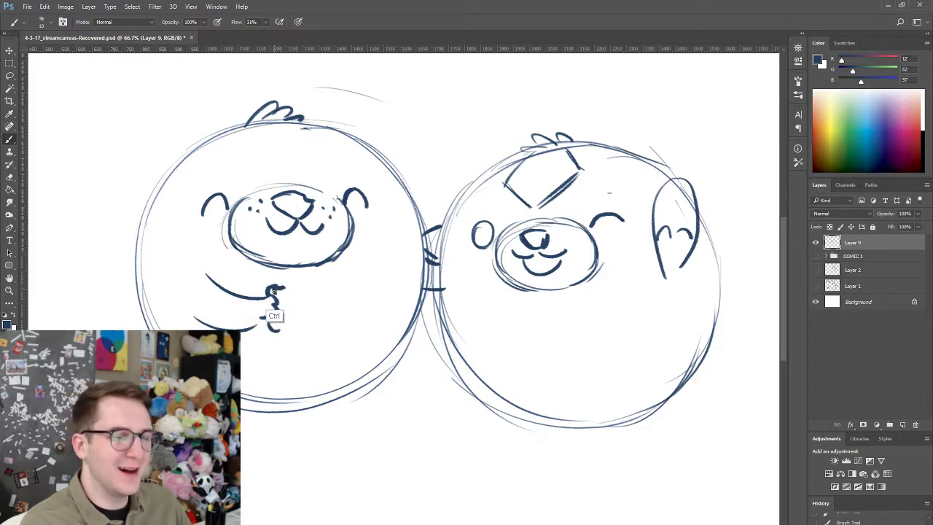
left_click_drag(268, 321, 271, 331)
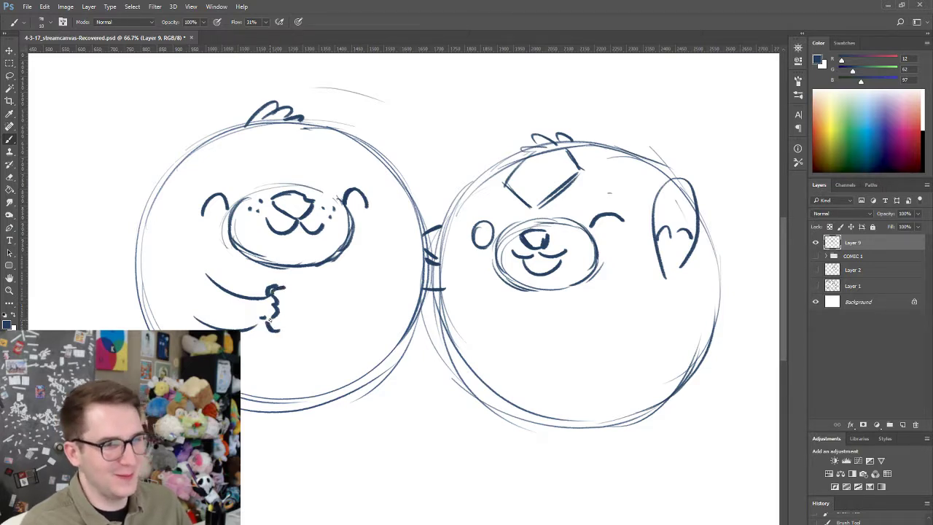
- Draw the vertical side of a mug next to the left character's gripping paw and try out its rim
left_click_drag(285, 289, 291, 335)
key("ctrl+z")
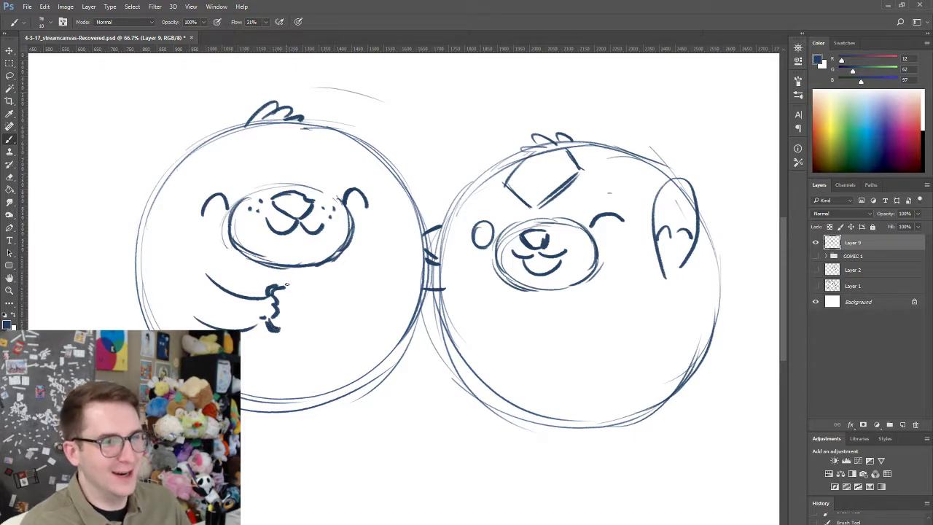
mouse_move(287, 286)
left_mouse_down()
mouse_move(290, 329)
mouse_move(342, 281)
left_mouse_up()
key("ctrl+z")
left_click_drag(284, 289, 344, 277)
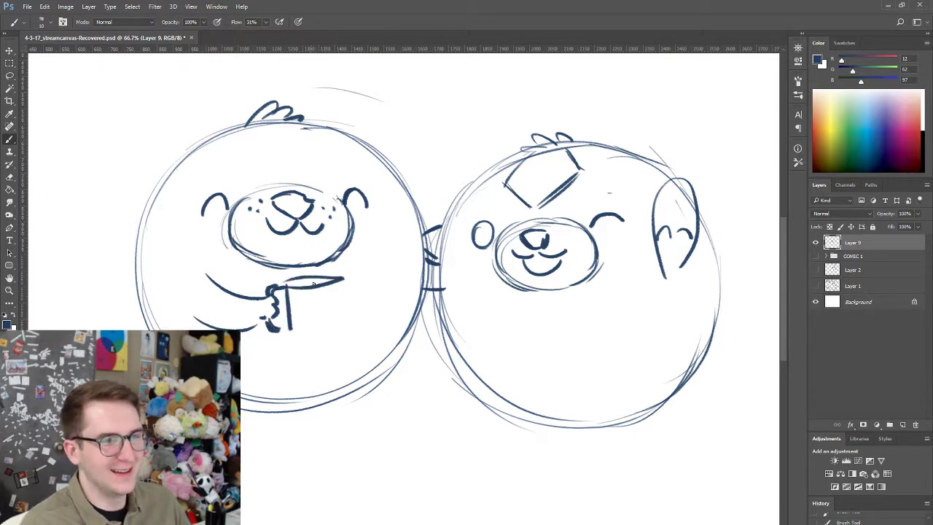
key("ctrl+z")
- Draw the mug's narrow elliptical rim with whipped cream on top and start its far side
mouse_move(286, 285)
left_mouse_down()
mouse_move(332, 284)
mouse_move(288, 292)
mouse_move(327, 257)
mouse_move(349, 283)
mouse_move(356, 325)
left_mouse_up()
key("ctrl+z")
key("ctrl+z")
key("ctrl+z")
left_click_drag(351, 288, 350, 306)
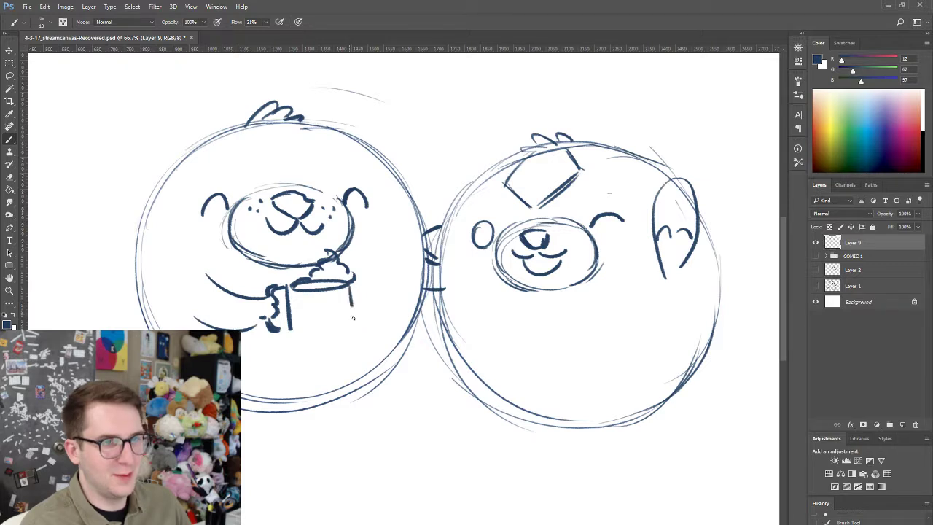
- Close the mug with a curved bottom edge joining its two sides
left_click_drag(294, 337, 358, 323)
key("ctrl+z")
key("ctrl+z")
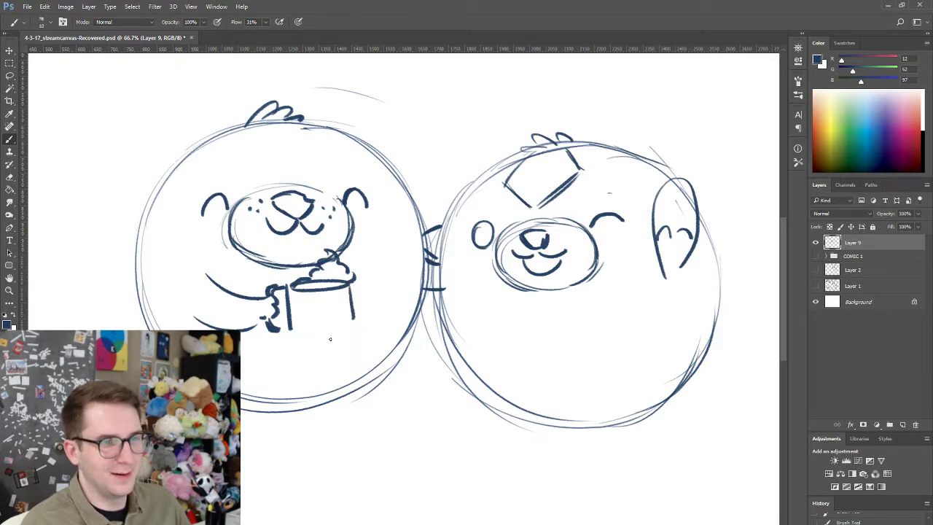
left_click_drag(295, 337, 356, 327)
key("ctrl+z")
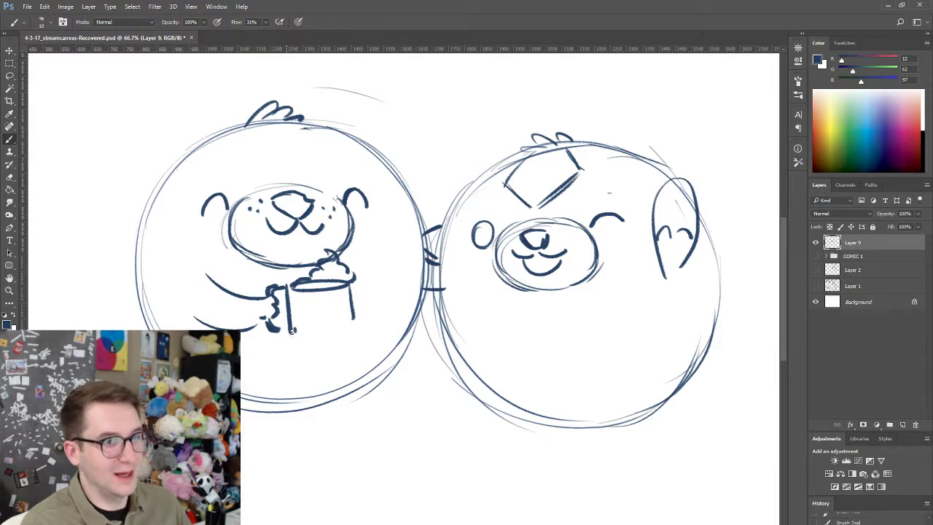
mouse_move(292, 331)
left_mouse_down()
mouse_move(331, 340)
mouse_move(352, 331)
left_mouse_up()
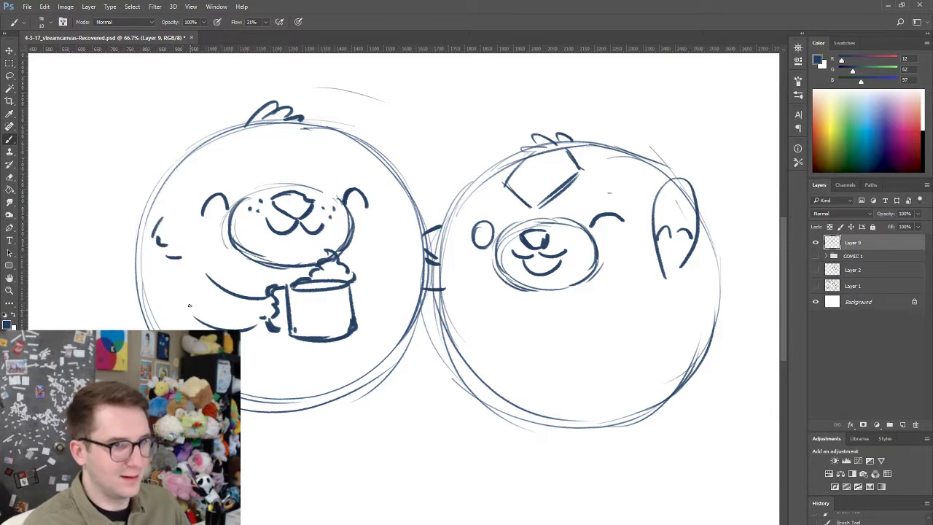
- Extend the lower arm line up toward the left character's shoulder and darken the lower-right part of its body outline
left_click_drag(189, 305, 219, 327)
key("e")
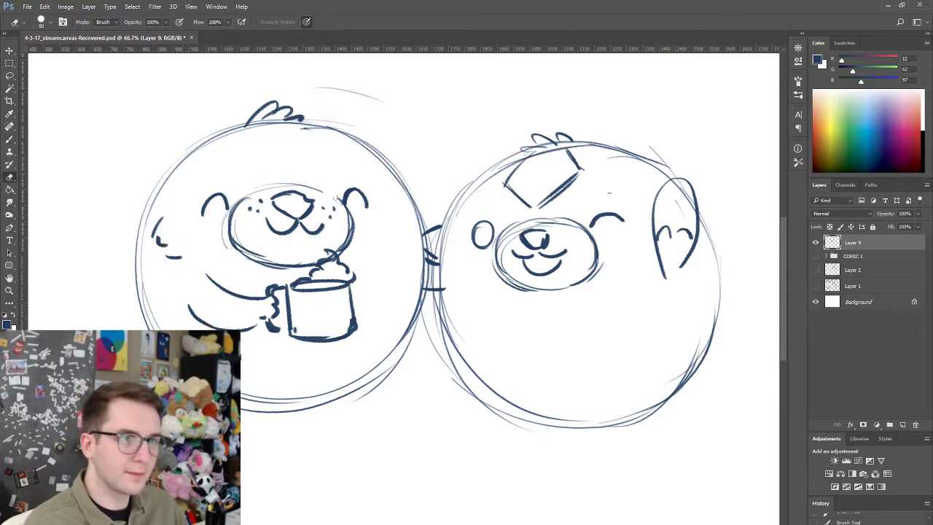
key("b")
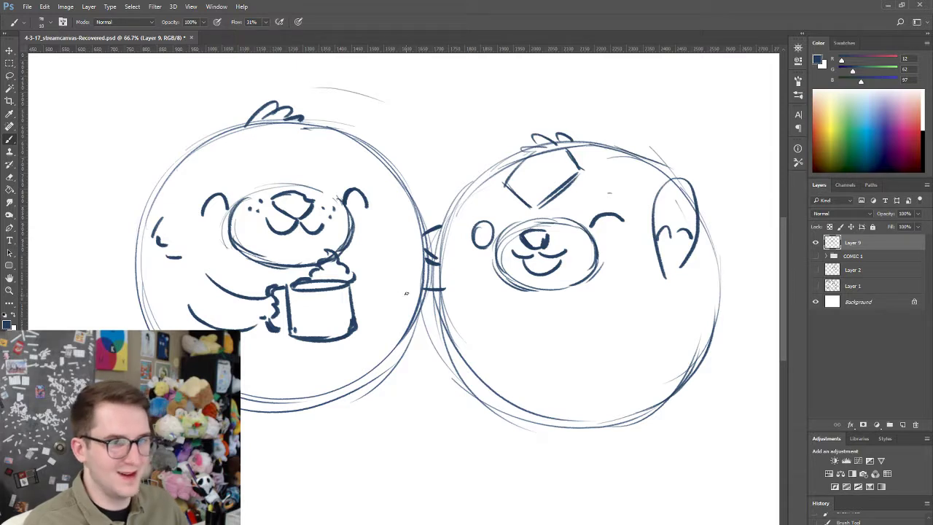
left_click_drag(407, 342, 406, 344)
key("ctrl+z")
mouse_move(420, 306)
left_mouse_down()
mouse_move(375, 384)
mouse_move(365, 379)
left_mouse_up()
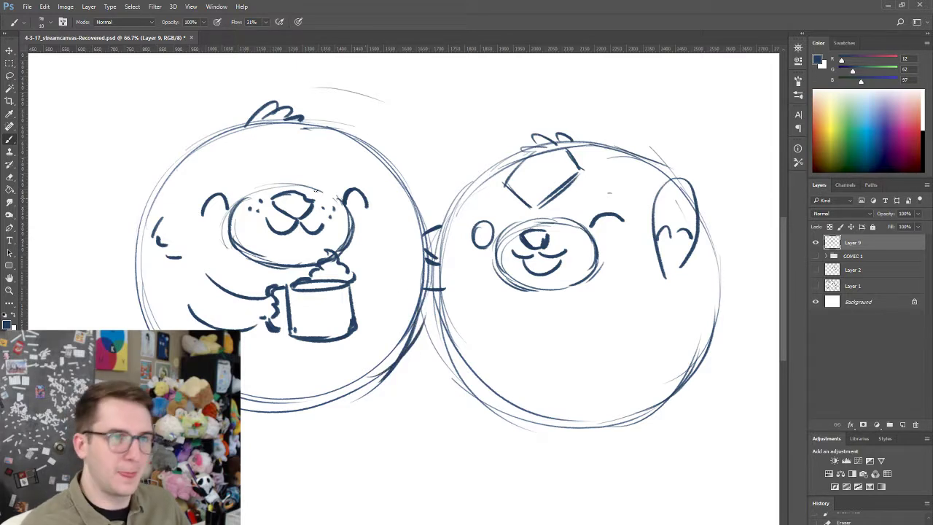
key("ctrl+z")
left_click_drag(157, 125, 159, 102)
key("ctrl+alt+z")
mouse_move(169, 172)
left_mouse_down()
mouse_move(158, 114)
mouse_move(210, 137)
left_mouse_up()
key("ctrl+alt+z")
key("ctrl+alt+z")
mouse_move(159, 110)
left_mouse_down()
mouse_move(173, 183)
mouse_move(210, 144)
left_mouse_up()
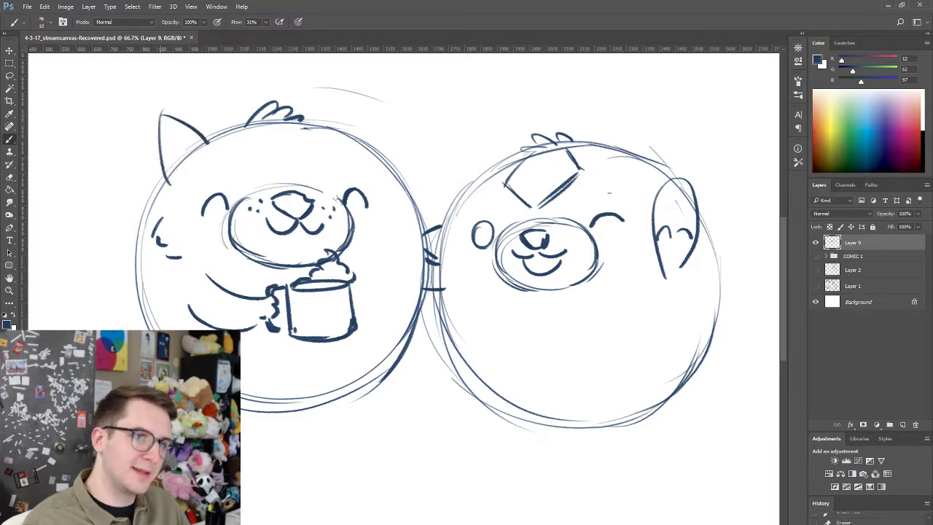
key("ctrl+alt+z")
key("ctrl+alt+z")
left_click_drag(159, 105, 169, 178)
key("ctrl+alt+z")
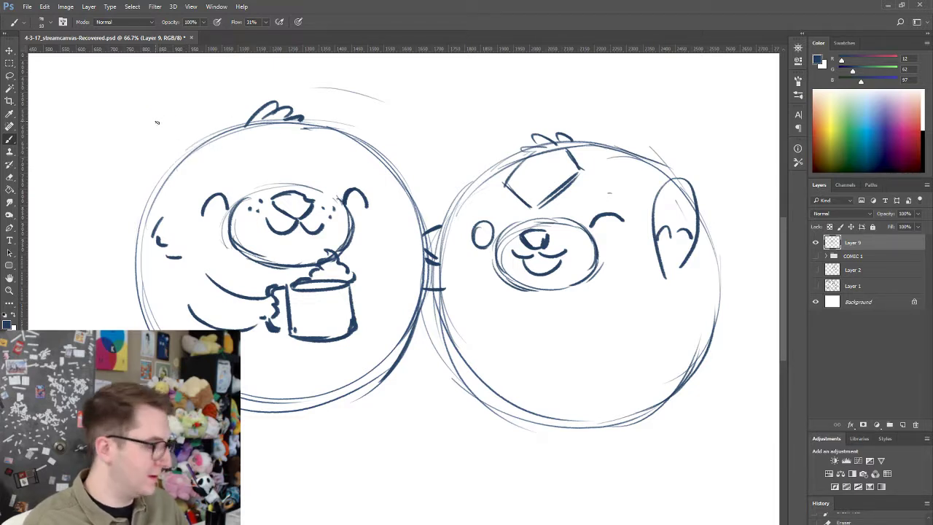
- Draw a pointed cat ear on the upper-left edge of the left character's head
mouse_move(156, 113)
left_mouse_down()
mouse_move(163, 180)
mouse_move(160, 146)
mouse_move(167, 171)
left_mouse_up()
key("ctrl+alt+z")
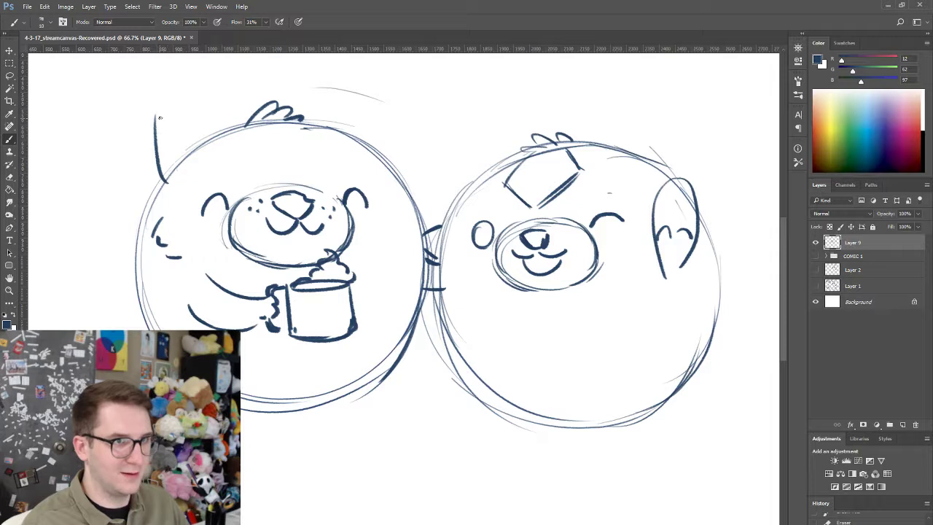
key("ctrl+alt+z")
mouse_move(155, 110)
left_mouse_down()
mouse_move(157, 178)
mouse_move(212, 140)
left_mouse_up()
key("ctrl+alt+z")
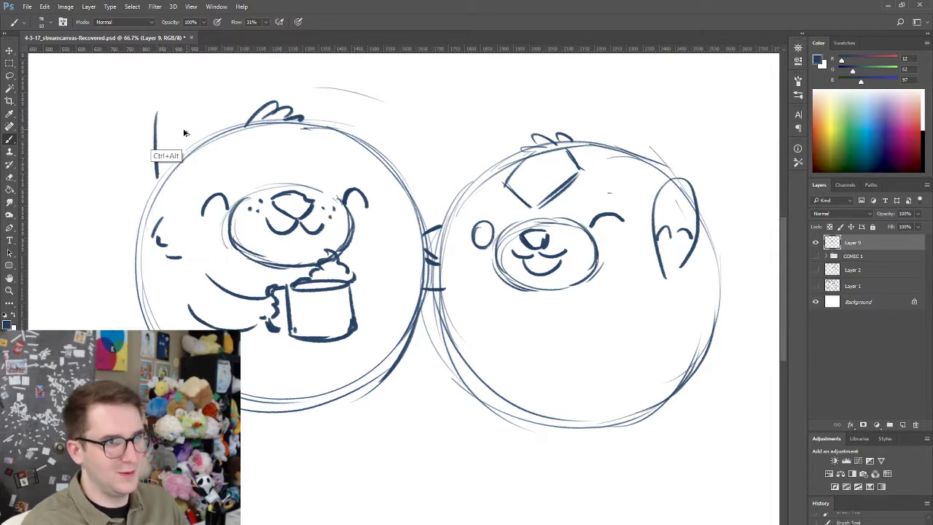
key("ctrl+alt+z")
left_click_drag(156, 111, 158, 179)
key("ctrl+alt+z")
mouse_move(155, 110)
left_mouse_down()
mouse_move(167, 181)
mouse_move(203, 132)
mouse_move(185, 128)
mouse_move(210, 133)
left_mouse_up()
key("ctrl+alt+z")
key("ctrl+alt+z")
- Draw a matching pointed ear on the upper-right edge of the left character's head and thicken the first ear's outer edge
left_click_drag(329, 124, 380, 101)
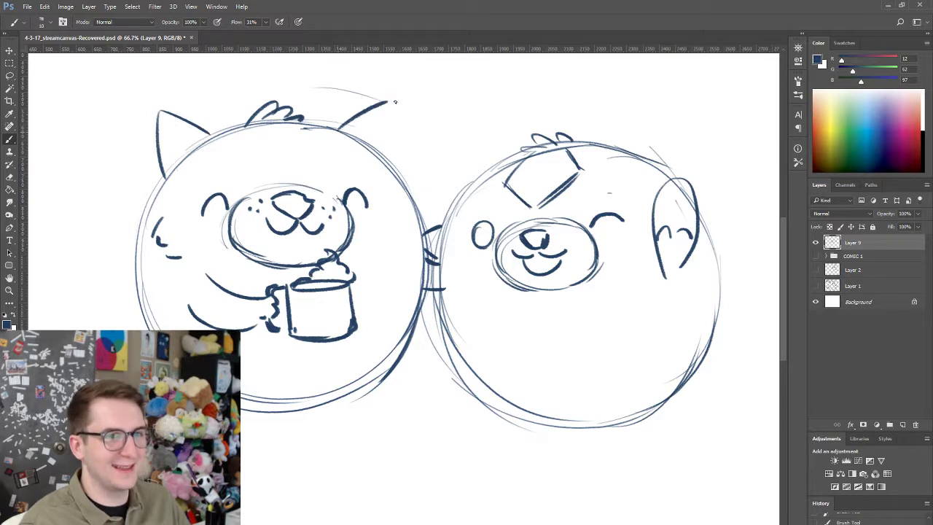
key("ctrl+alt+z")
left_click_drag(328, 125, 381, 100)
key("ctrl+alt+z")
mouse_move(336, 128)
left_mouse_down()
mouse_move(392, 98)
mouse_move(400, 156)
left_mouse_up()
key("ctrl+alt+z")
key("ctrl+alt+z")
mouse_move(337, 127)
left_mouse_down()
mouse_move(397, 108)
mouse_move(391, 156)
left_mouse_up()
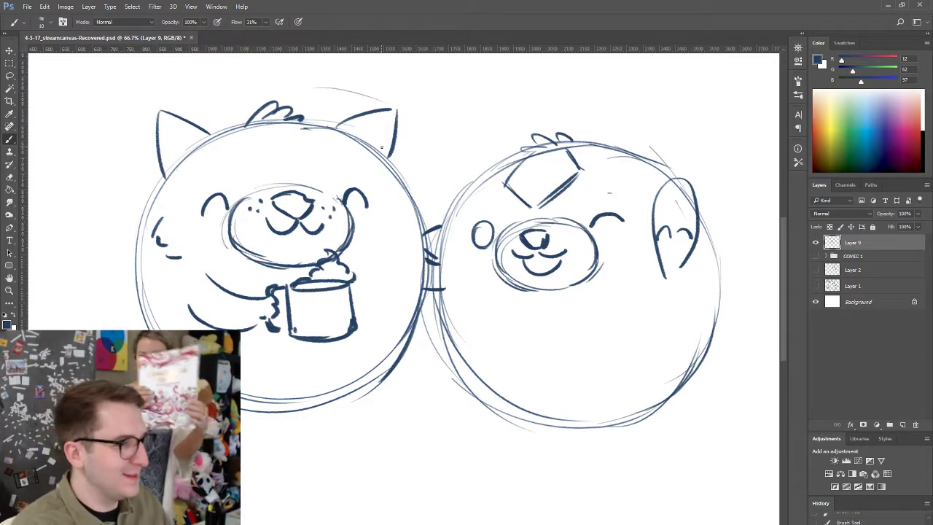
left_click_drag(156, 111, 162, 179)
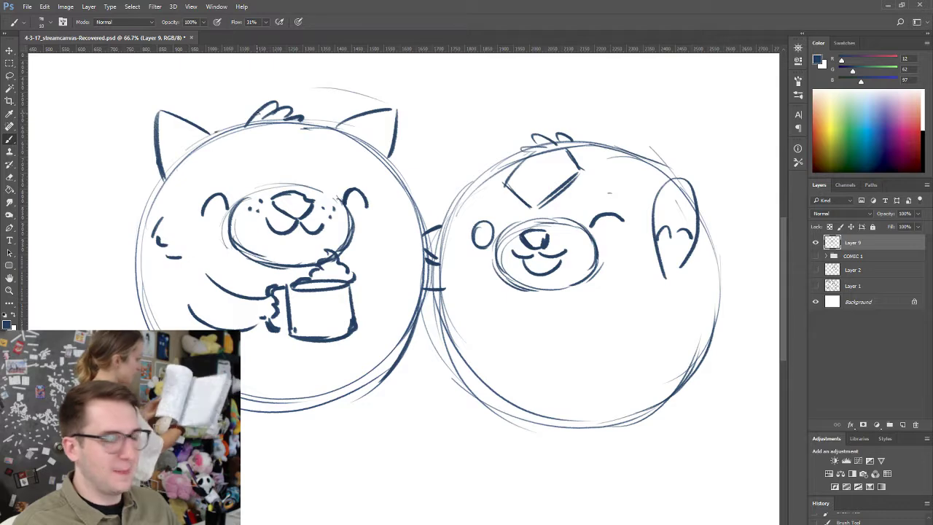
- Erase the left character's hair tuft and redraw it as two larger curved locks
key("e")
left_click_drag(245, 116, 271, 105)
key("b")
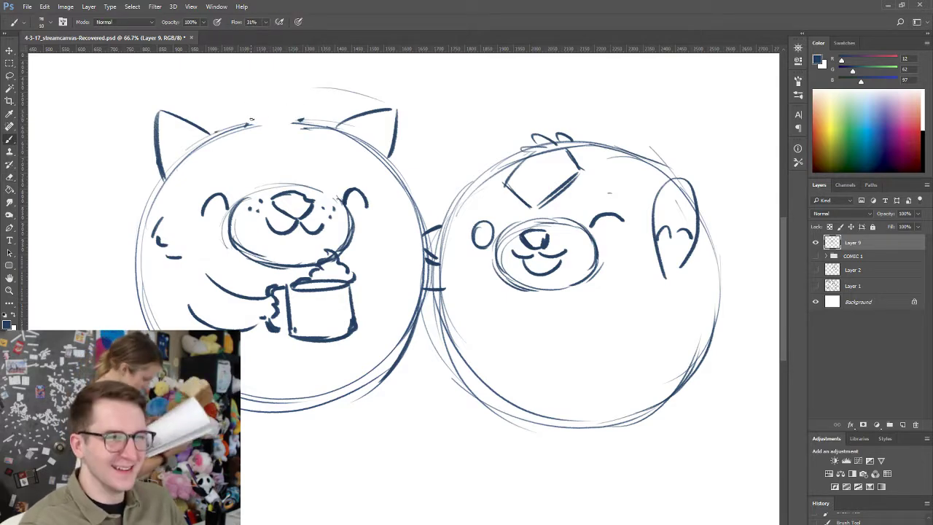
mouse_move(249, 124)
left_mouse_down()
mouse_move(281, 108)
mouse_move(307, 115)
left_mouse_up()
key("ctrl+alt+z")
key("ctrl+alt+z")
mouse_move(250, 131)
left_mouse_down()
mouse_move(285, 111)
mouse_move(286, 99)
mouse_move(292, 107)
left_mouse_up()
key("ctrl+z")
left_click_drag(287, 120, 312, 122)
key("ctrl+z")
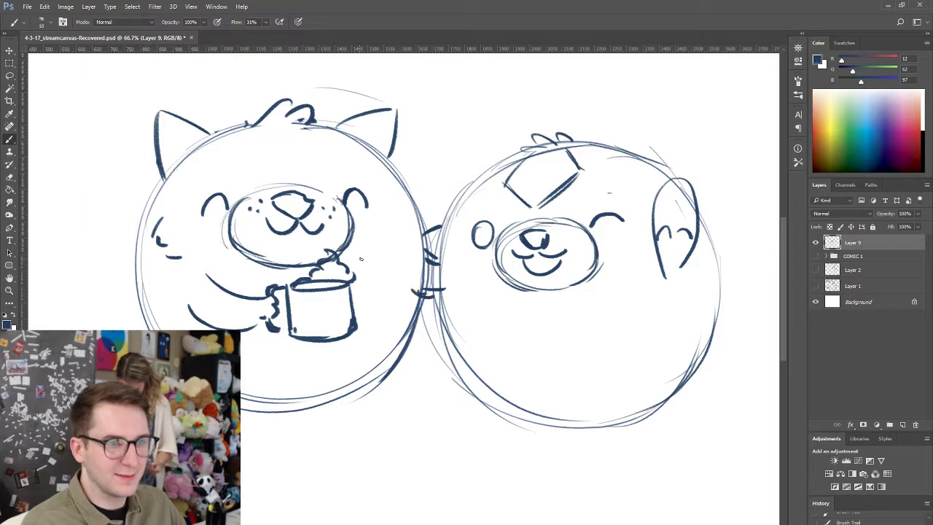
- Select the left character's nose, mouth and freckles and scale them down to about 93%
key("l")
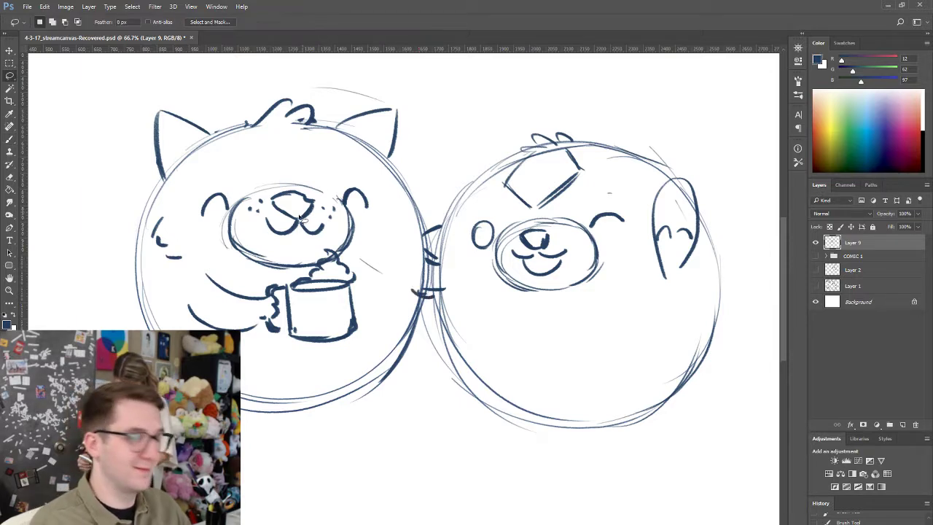
mouse_move(253, 217)
left_mouse_down()
mouse_move(322, 236)
mouse_move(338, 222)
mouse_move(339, 198)
mouse_move(275, 191)
mouse_move(252, 215)
left_mouse_up()
key("ctrl+t")
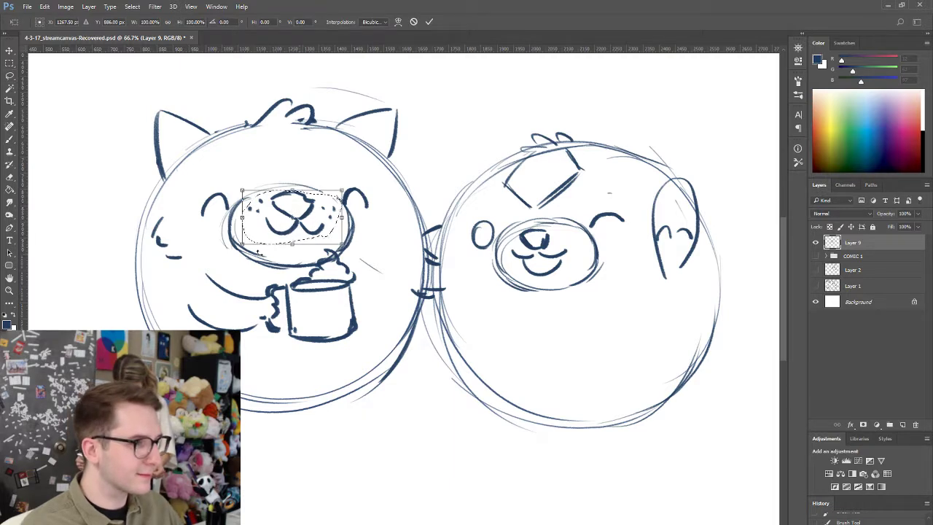
left_click_drag(243, 242, 248, 239)
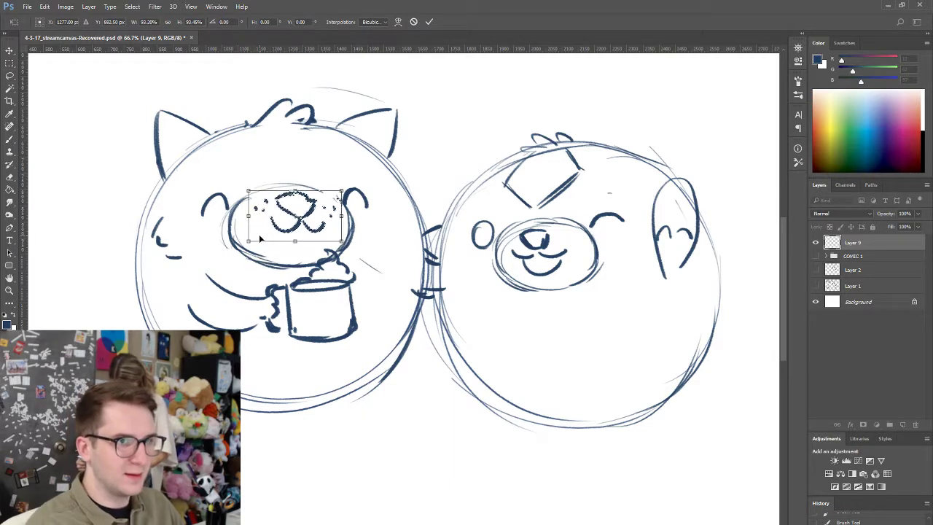
key("Return")
key("ctrl+d")
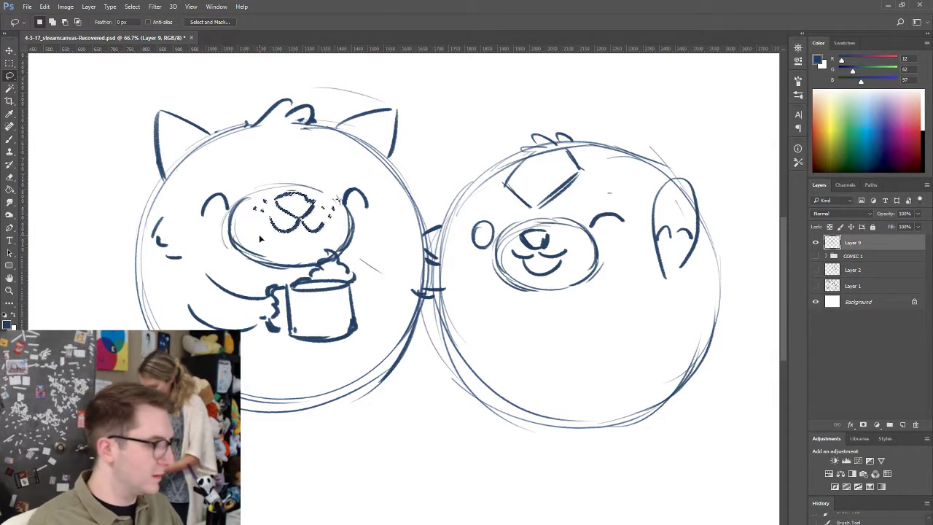
key("ctrl+d")
- Erase the left character's snout outline around its nose, mouth and freckles
key("e")
mouse_move(248, 189)
left_mouse_down()
mouse_move(251, 267)
mouse_move(252, 256)
mouse_move(354, 256)
mouse_move(354, 233)
left_mouse_up()
key("b")
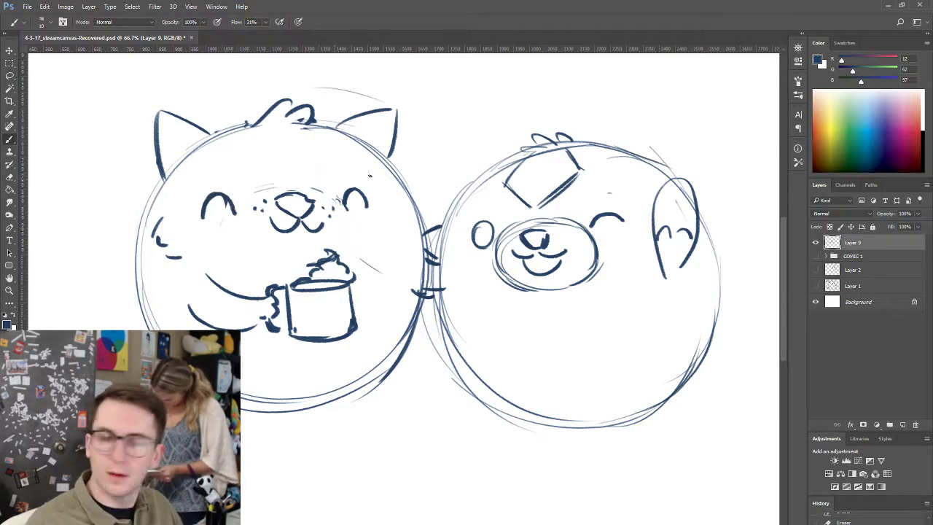
- Erase both pointed ears from the left character's head
key("e")
mouse_move(171, 124)
left_mouse_down()
mouse_move(155, 156)
mouse_move(194, 121)
left_mouse_up()
left_click_drag(368, 109, 385, 119)
key("b")
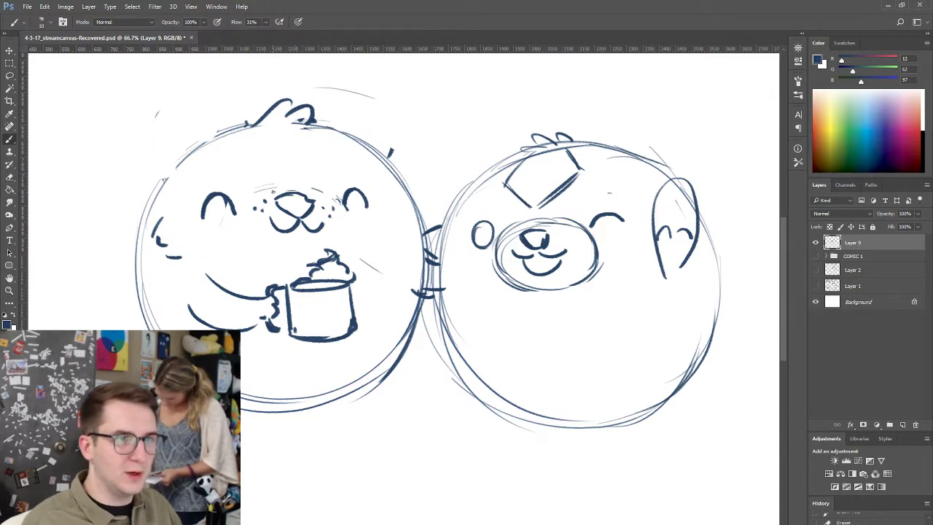
- Draw a wide oval snout outline around the left character's nose, mouth and freckles
left_click_drag(268, 191, 251, 246)
key("ctrl+z")
key("ctrl+z")
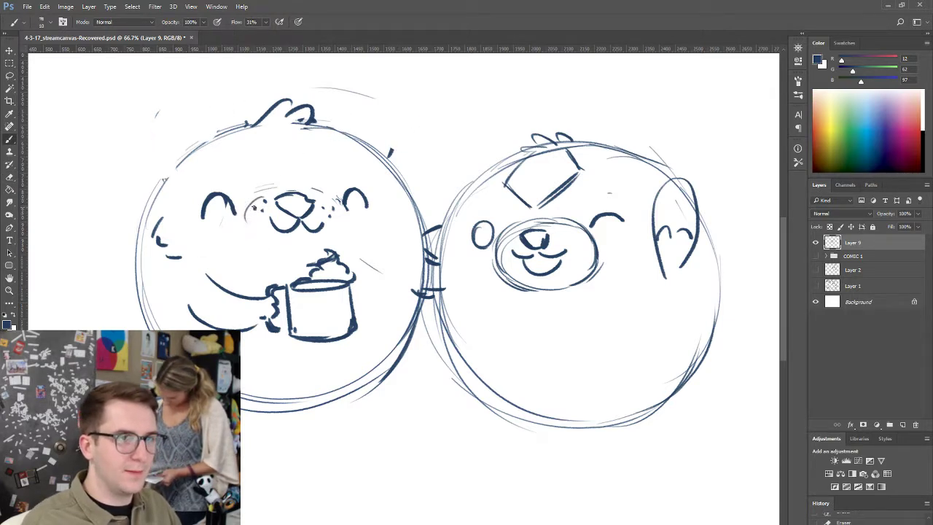
left_click_drag(253, 207, 267, 253)
key("ctrl+alt+z")
mouse_move(264, 198)
left_mouse_down()
mouse_move(250, 235)
mouse_move(274, 249)
left_mouse_up()
key("ctrl+z")
mouse_move(240, 213)
left_mouse_down()
mouse_move(270, 252)
mouse_move(310, 252)
mouse_move(330, 235)
mouse_move(303, 256)
left_mouse_up()
key("ctrl+alt+z")
key("ctrl+alt+z")
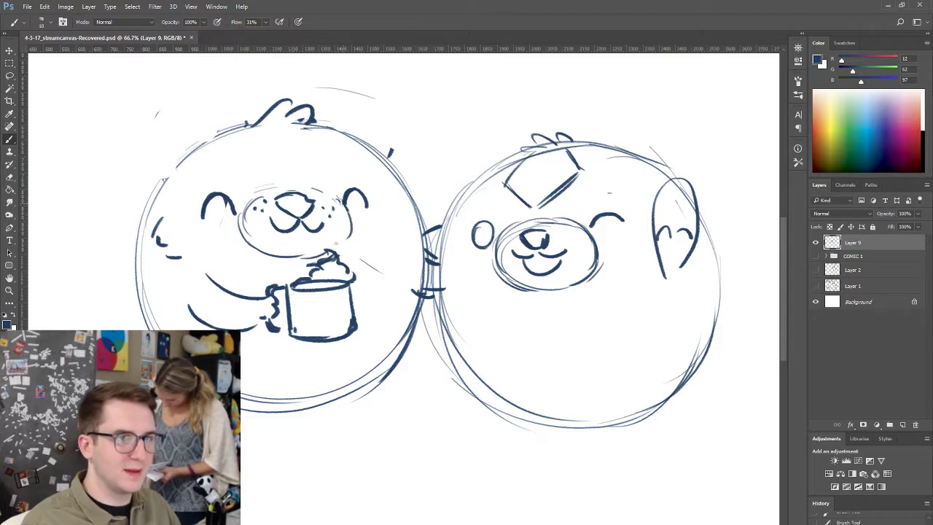
- Erase the left character's left eye and redraw it as a cleaner closed arch
key("e")
mouse_move(202, 198)
left_mouse_down()
mouse_move(240, 211)
mouse_move(213, 208)
mouse_move(223, 202)
mouse_move(221, 211)
mouse_move(235, 207)
left_mouse_up()
key("b")
key("e")
key("b")
key("ctrl+z")
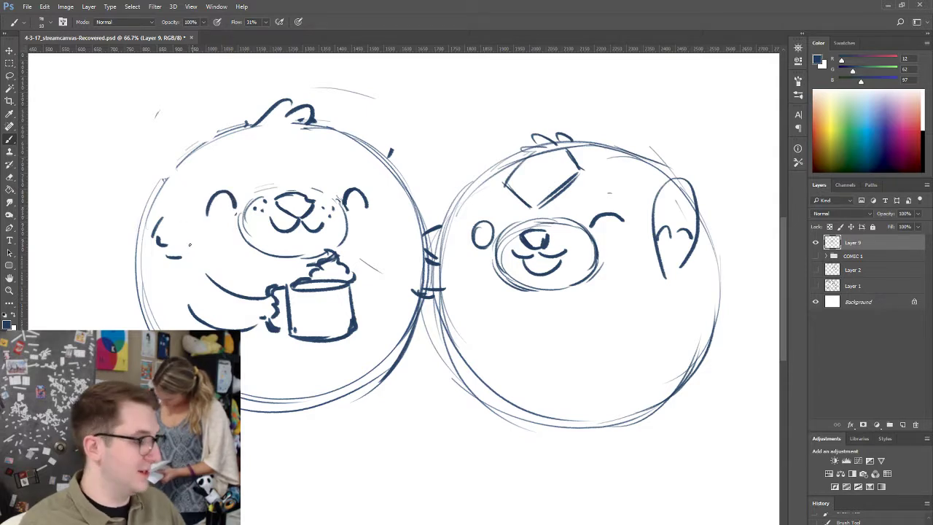
- Replace the left character's outer cheek fur with larger pointed tufts and add small curved tufts on the opposite cheek
key("e")
left_click_drag(159, 223, 174, 256)
key("b")
mouse_move(157, 198)
left_mouse_down()
mouse_move(140, 235)
mouse_move(151, 225)
mouse_move(156, 246)
mouse_move(182, 256)
left_mouse_up()
key("ctrl+z")
key("ctrl+z")
left_click_drag(397, 191, 420, 196)
left_click_drag(416, 197, 425, 210)
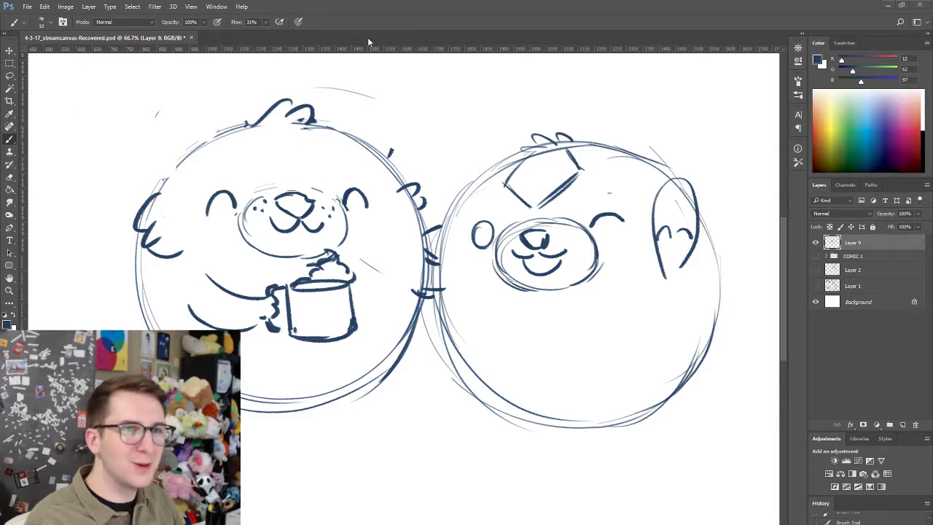
- Draw two tall pointed ears on the left character's head, one on each side of the hair tuft
left_click_drag(168, 180, 185, 96)
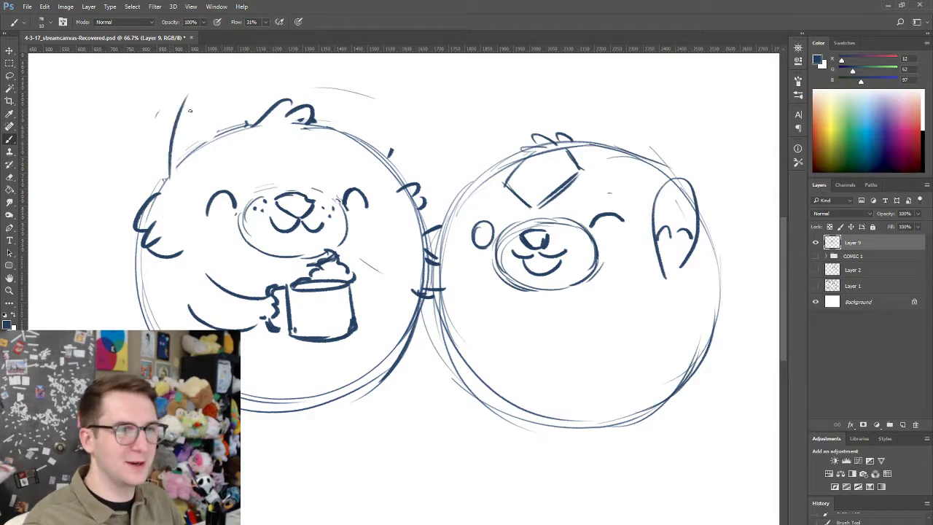
key("ctrl+z")
left_click_drag(168, 189, 188, 117)
left_click_drag(191, 108, 214, 147)
key("ctrl+z")
key("ctrl+z")
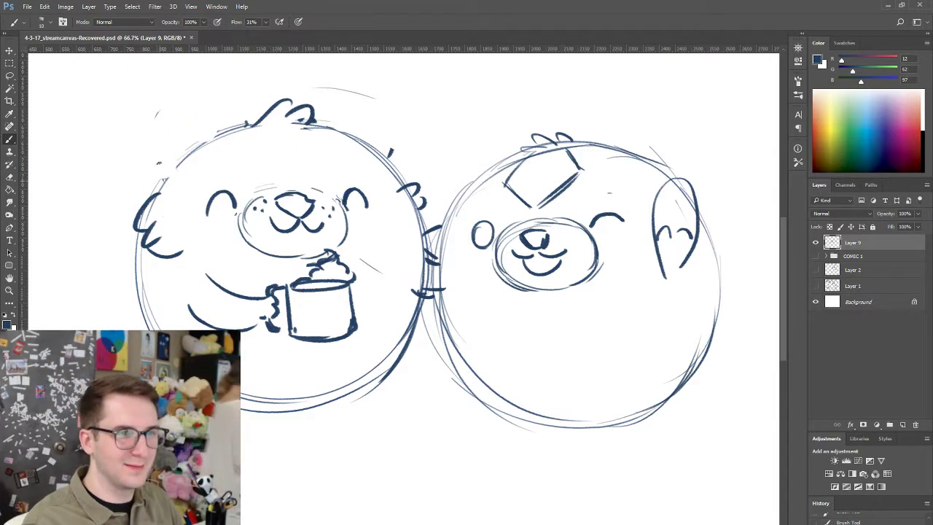
left_click_drag(157, 181, 207, 137)
mouse_move(340, 134)
left_mouse_down()
mouse_move(361, 95)
mouse_move(395, 169)
left_mouse_up()
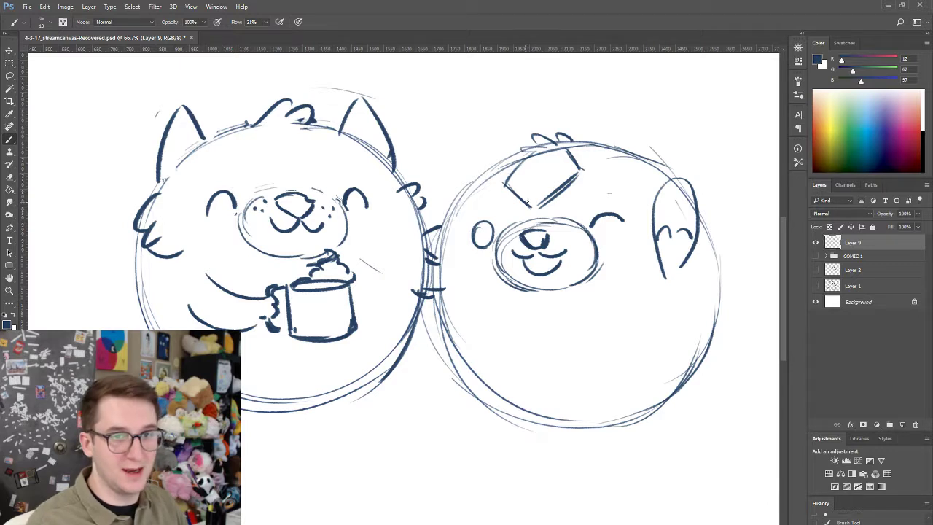
- Draw an upright pointed ear on the right character's head, on the side of its raised paw
mouse_move(600, 152)
left_mouse_down()
mouse_move(618, 109)
mouse_move(600, 95)
mouse_move(649, 174)
left_mouse_up()
key("ctrl+alt+z")
key("ctrl+alt+z")
key("ctrl+alt+z")
left_click_drag(591, 154, 600, 92)
mouse_move(601, 98)
left_mouse_down()
mouse_move(647, 151)
mouse_move(647, 169)
left_mouse_up()
key("ctrl+alt+z")
left_click_drag(589, 157, 588, 110)
mouse_move(594, 106)
left_mouse_down()
mouse_move(635, 155)
mouse_move(627, 159)
mouse_move(599, 92)
mouse_move(645, 162)
left_mouse_up()
key("ctrl+alt+z")
key("ctrl+alt+z")
key("ctrl+alt+z")
- Draw the right character's other pointed ear tilting sideways toward the left character
mouse_move(501, 162)
left_mouse_down()
mouse_move(428, 154)
mouse_move(468, 198)
mouse_move(492, 154)
mouse_move(430, 152)
left_mouse_up()
key("ctrl+alt+z")
left_click_drag(429, 154, 465, 208)
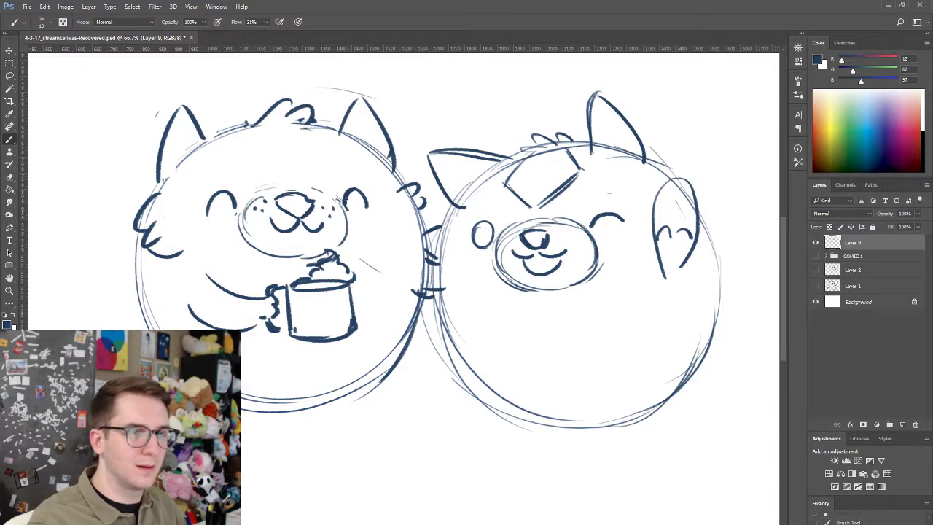
- Erase and redraw the left character's arm and paw around the mug, and close the top of its snout outline
key("e")
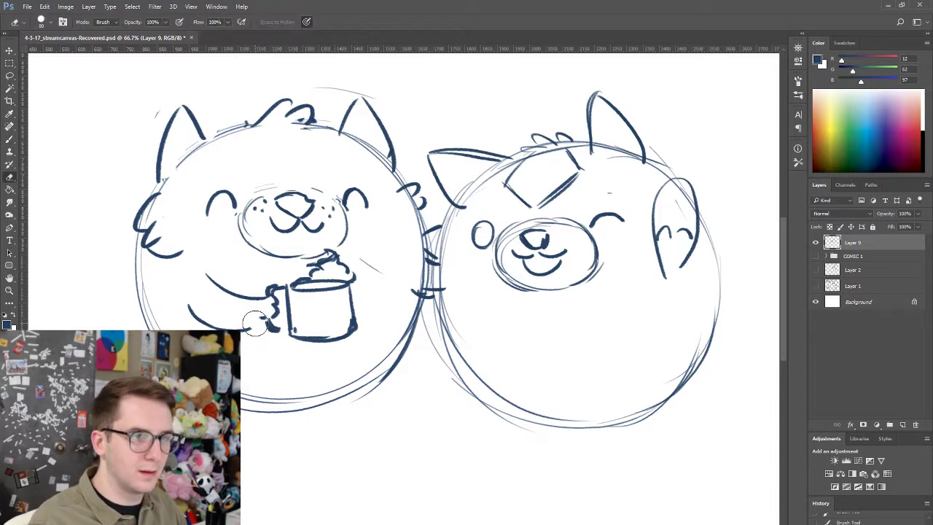
mouse_move(271, 317)
left_mouse_down()
mouse_move(182, 315)
mouse_move(277, 323)
left_mouse_up()
key("b")
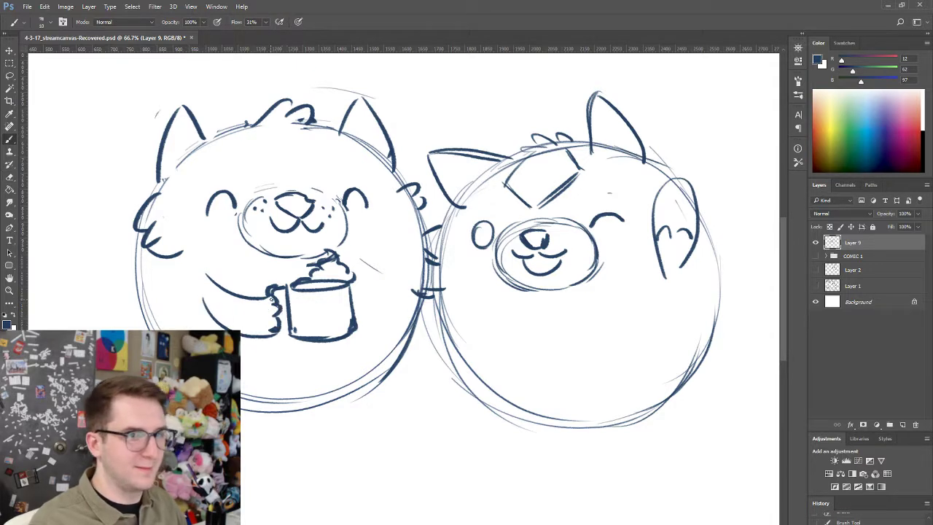
key("e")
mouse_move(262, 298)
left_mouse_down()
mouse_move(221, 284)
mouse_move(233, 293)
mouse_move(274, 289)
left_mouse_up()
key("b")
key("ctrl+z")
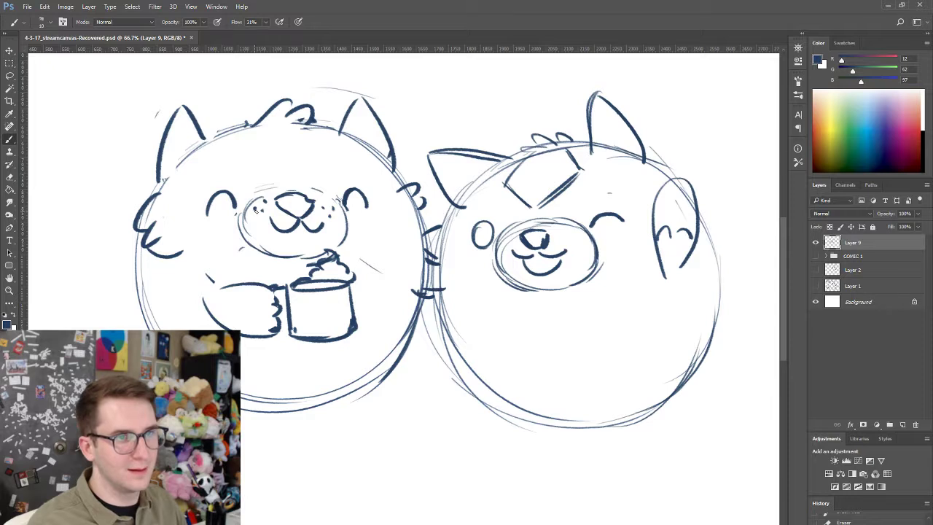
mouse_move(255, 210)
left_mouse_down()
mouse_move(294, 190)
mouse_move(284, 189)
mouse_move(309, 189)
left_mouse_up()
key("ctrl+z")
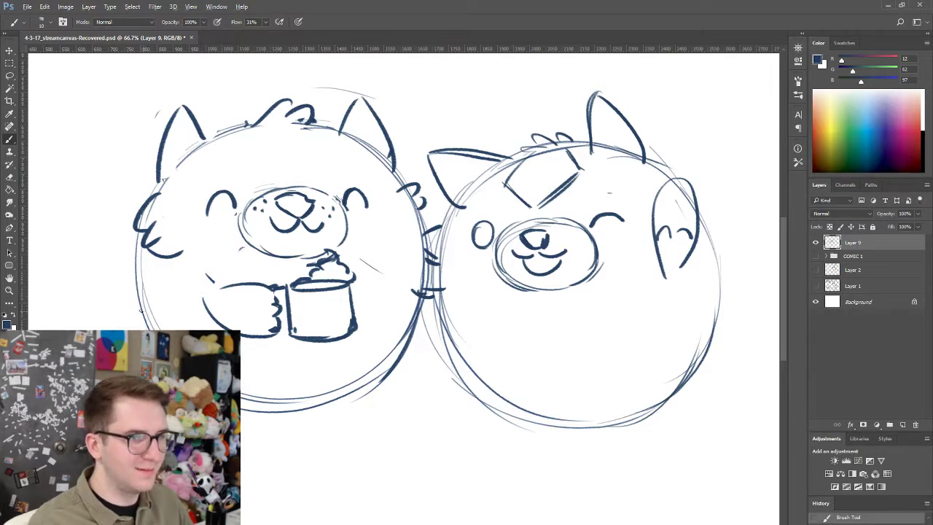
mouse_move(141, 311)
left_mouse_down()
mouse_move(144, 329)
mouse_move(138, 295)
left_mouse_up()
key("ctrl+z")
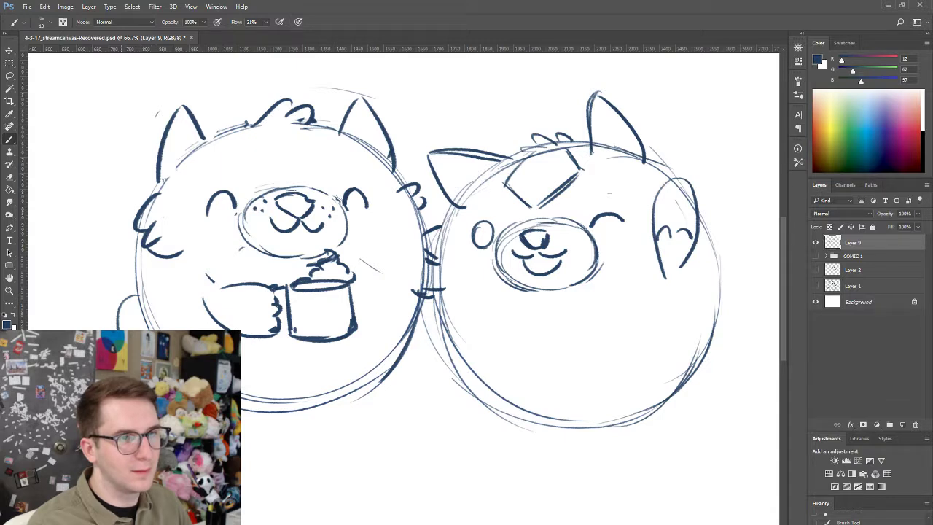
key("ctrl+z")
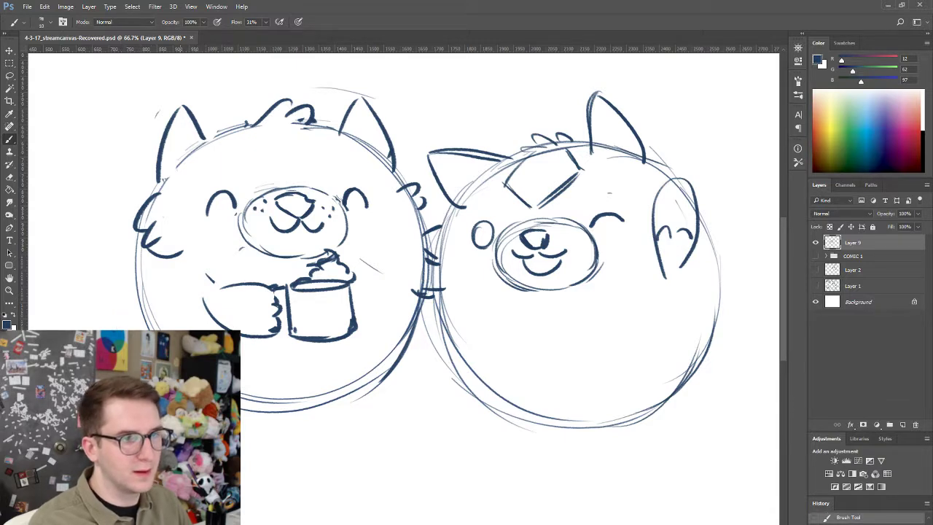
- Draw the left character's two feet at the bottom of its body, giving the one nearest its companion rounded toes
left_click_drag(180, 375, 172, 366)
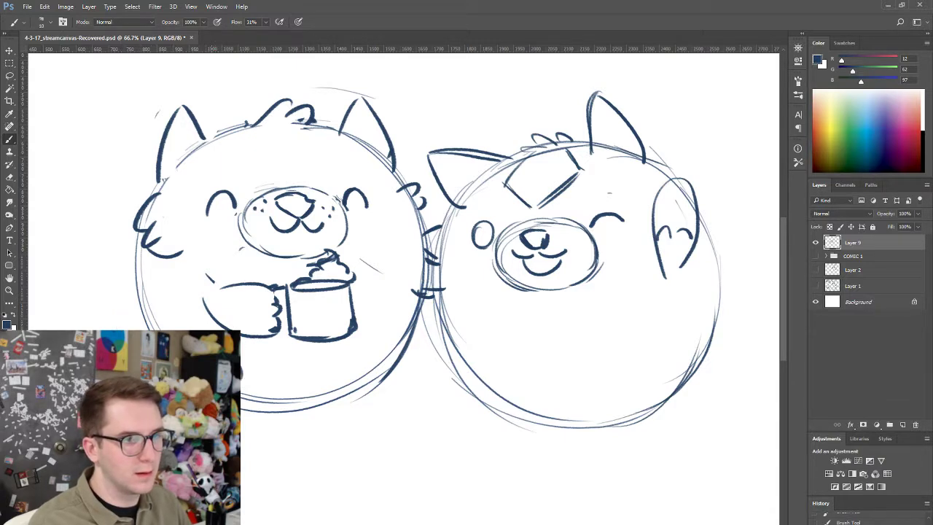
left_click_drag(363, 380, 382, 346)
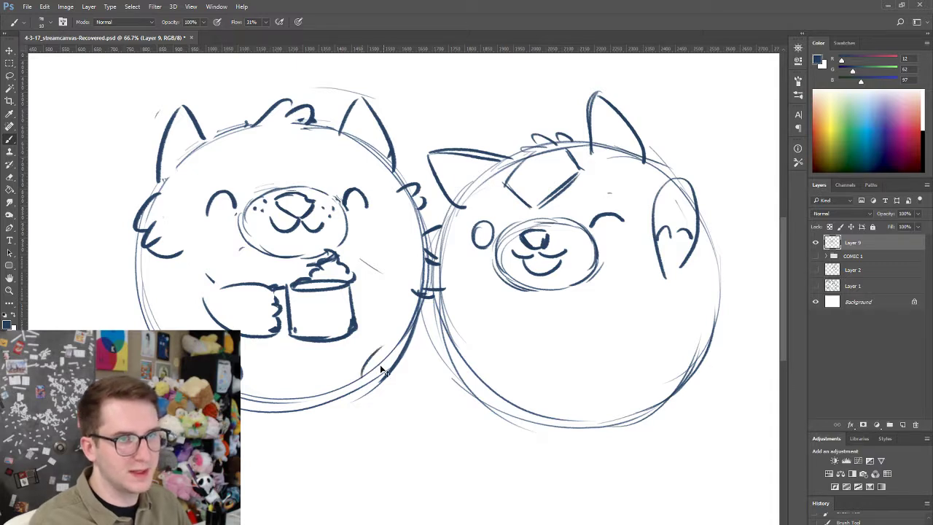
key("ctrl+z")
left_click_drag(356, 400, 366, 350)
key("ctrl+z")
mouse_move(370, 403)
left_mouse_down()
mouse_move(374, 358)
mouse_move(405, 357)
left_mouse_up()
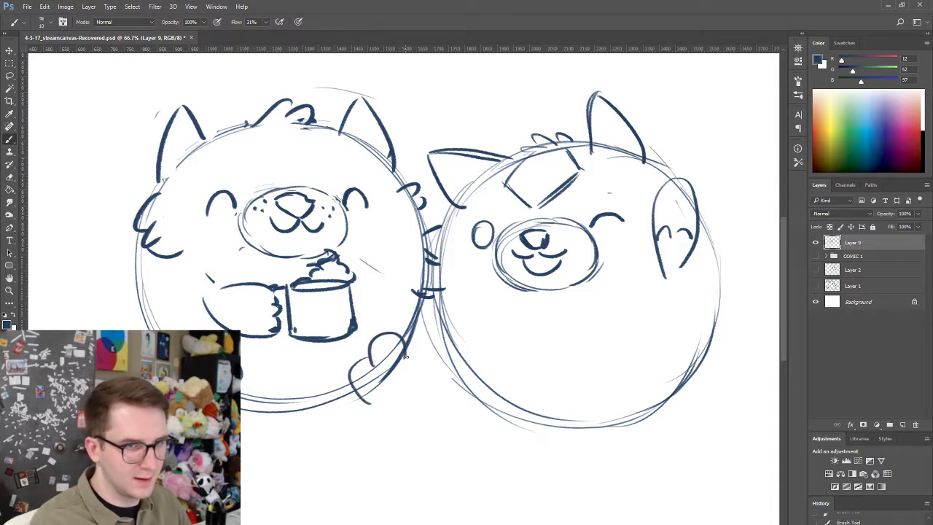
key("ctrl+alt+z")
key("ctrl+alt+z")
mouse_move(360, 402)
left_mouse_down()
mouse_move(360, 361)
mouse_move(402, 366)
mouse_move(414, 395)
left_mouse_up()
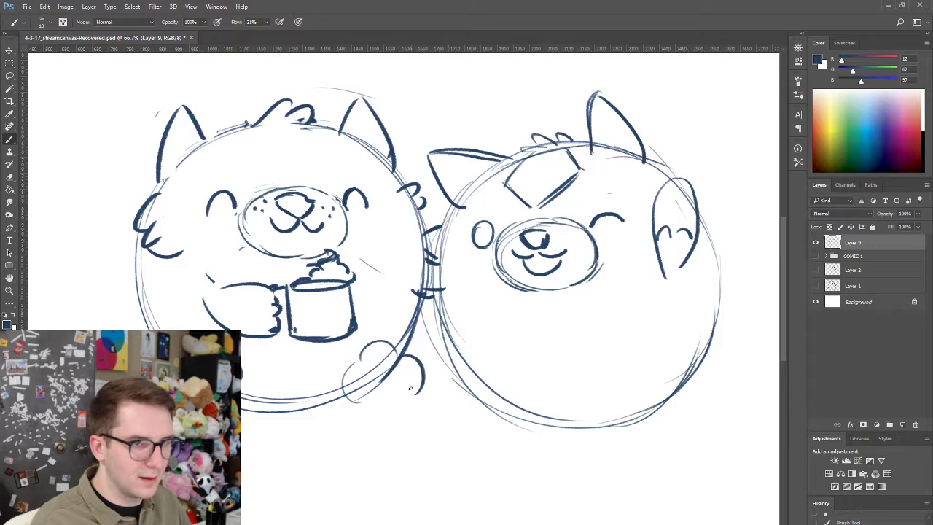
key("ctrl+alt+z")
key("ctrl+alt+z")
mouse_move(358, 356)
left_mouse_down()
mouse_move(357, 405)
mouse_move(347, 363)
mouse_move(391, 340)
mouse_move(416, 371)
mouse_move(407, 410)
left_mouse_up()
key("ctrl+z")
key("ctrl+alt+z")
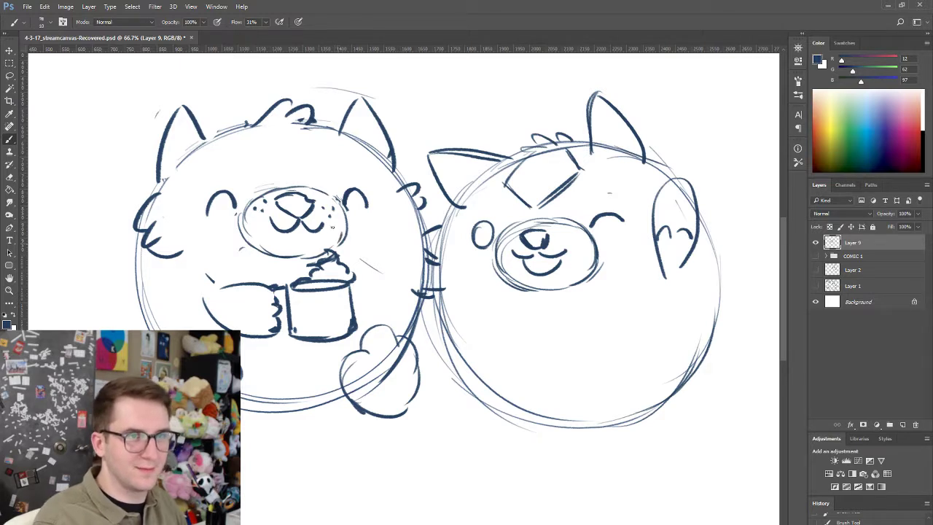
- Replace the left character's outer cheek tufts with short shaggy fur strokes and erase the round body outline beside them
key("e")
left_click_drag(150, 207, 169, 255)
key("b")
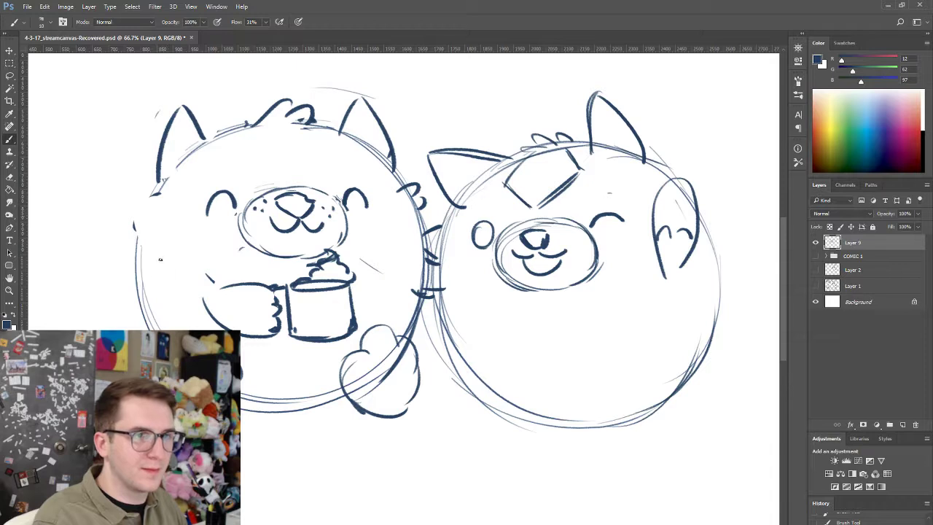
left_click_drag(161, 227, 156, 263)
key("ctrl+alt+z")
key("ctrl+alt+z")
left_click_drag(154, 220, 147, 252)
left_click_drag(155, 242, 158, 266)
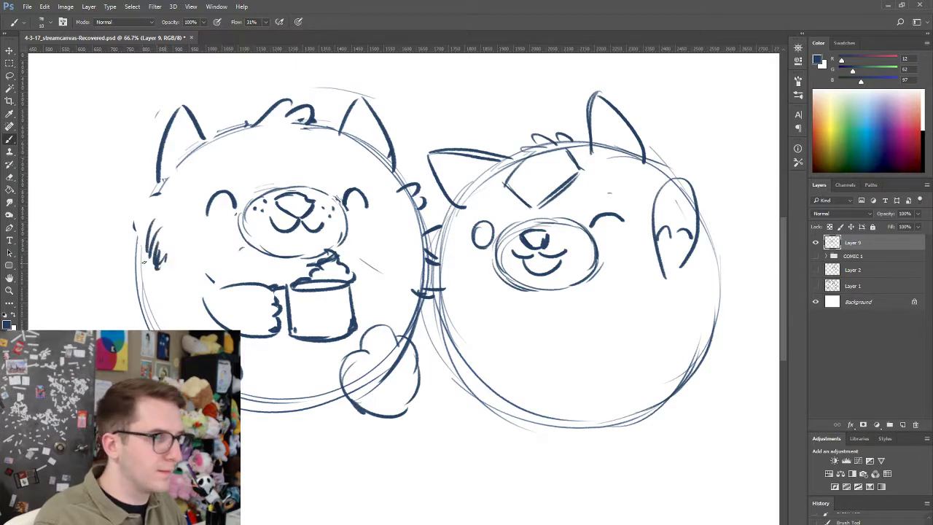
key("e")
left_click_drag(140, 232, 146, 302)
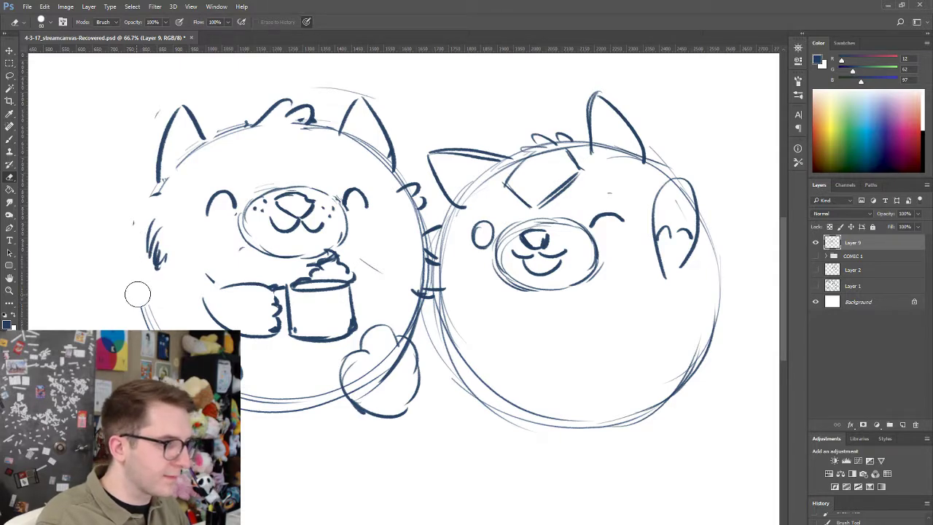
- Retrace the diamond marking on the right character's forehead and add a curl to its hair tuft
key("b")
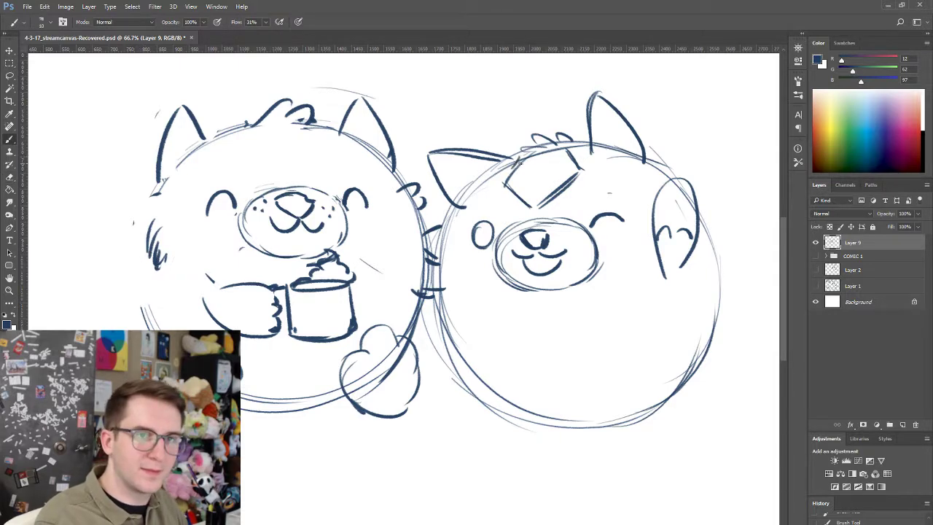
left_click_drag(520, 163, 504, 184)
left_click_drag(505, 187, 529, 205)
key("ctrl+z")
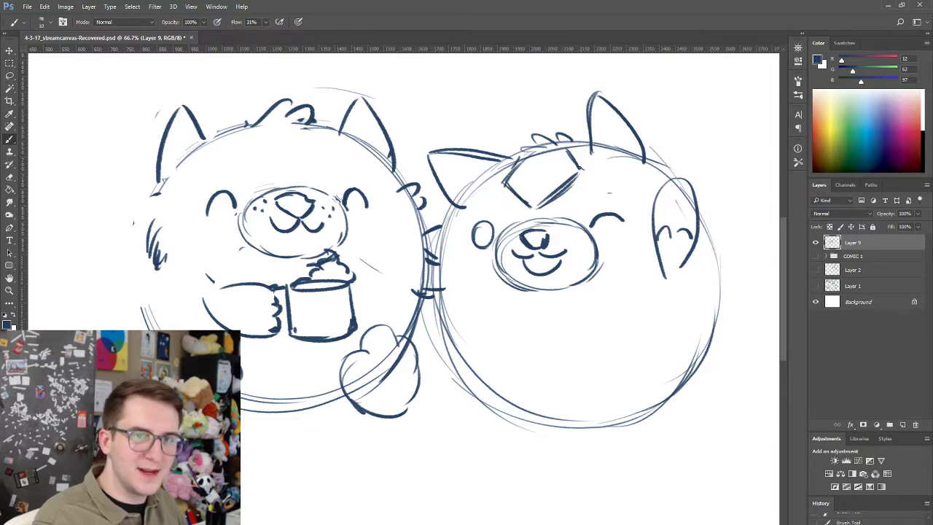
mouse_move(531, 143)
left_mouse_down()
mouse_move(517, 152)
mouse_move(534, 153)
left_mouse_up()
key("ctrl+z")
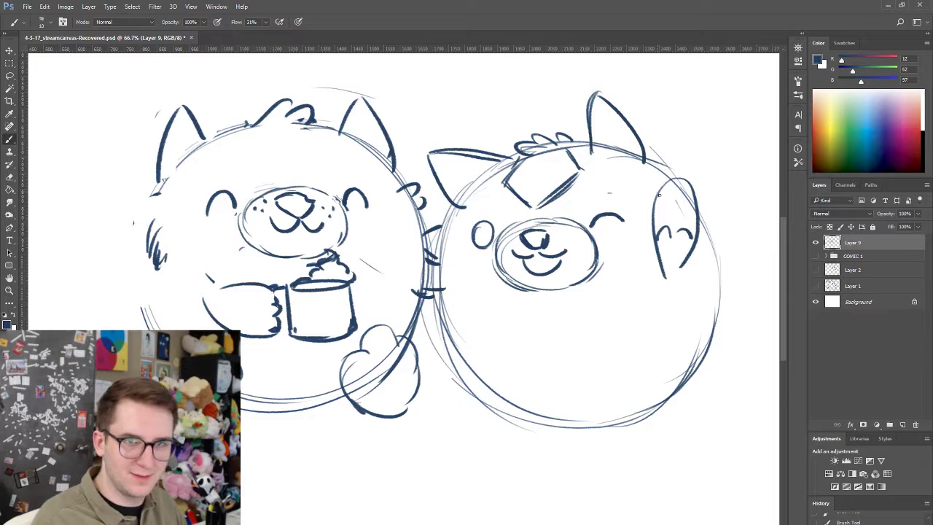
- Draw two rounded feet at the bottom of the right character's body, with a small toe beside the second foot
left_click_drag(659, 194, 656, 228)
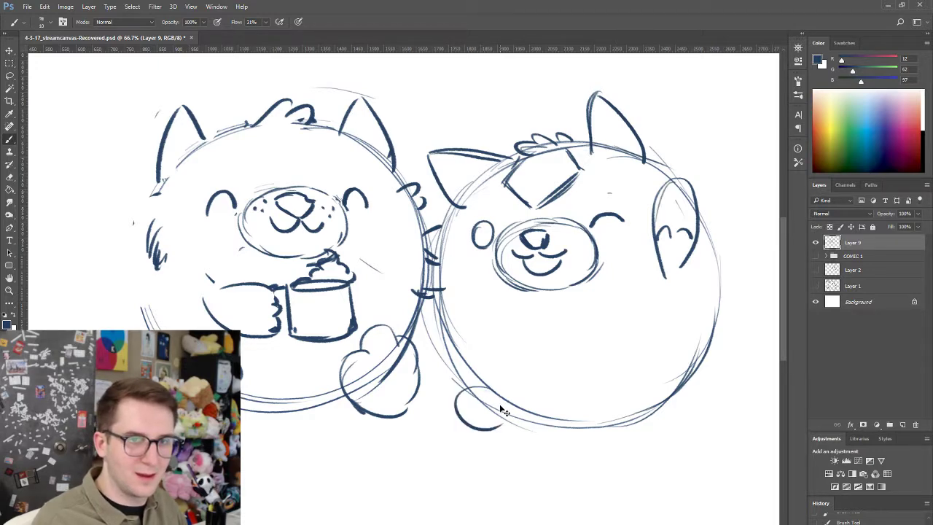
mouse_move(481, 408)
left_mouse_down()
mouse_move(468, 369)
mouse_move(509, 401)
mouse_move(475, 348)
mouse_move(509, 410)
left_mouse_up()
key("ctrl+z")
key("ctrl+z")
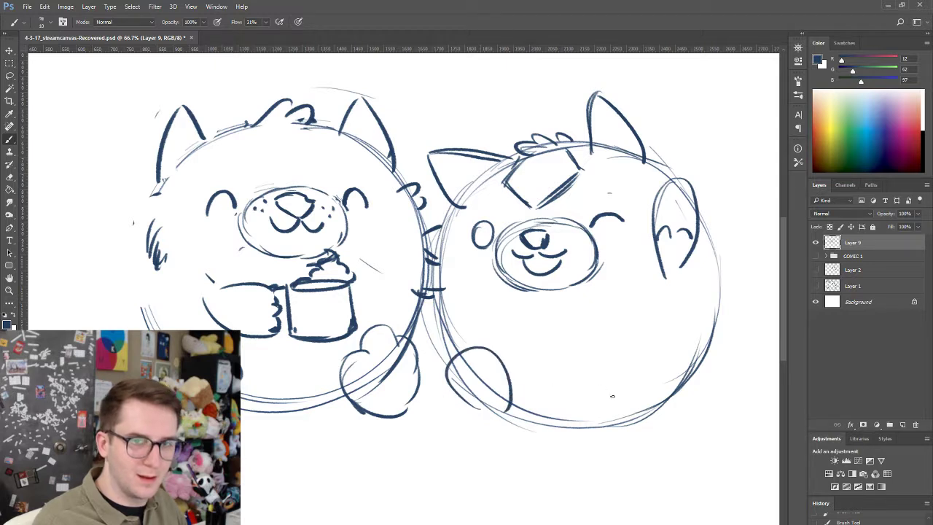
mouse_move(606, 425)
left_mouse_down()
mouse_move(629, 358)
mouse_move(640, 406)
mouse_move(569, 371)
left_mouse_up()
key("ctrl+z")
left_click_drag(568, 421, 619, 395)
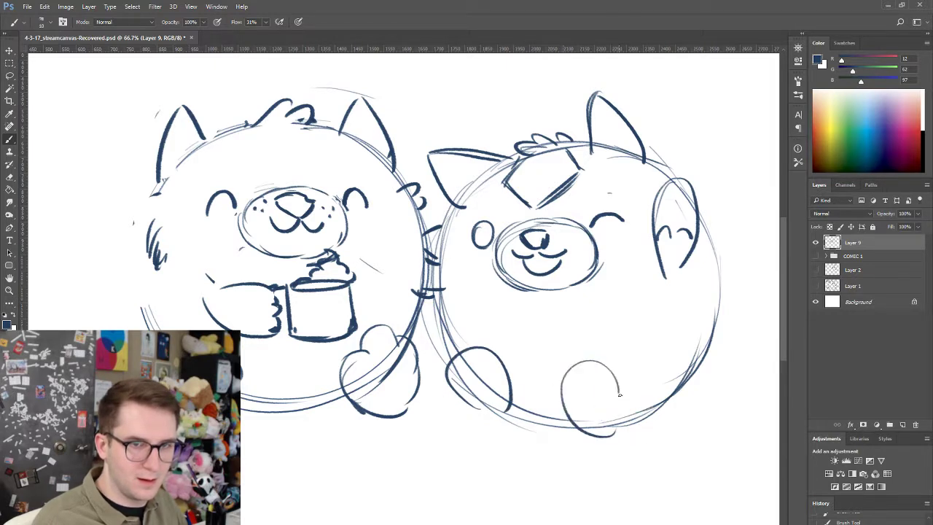
left_click_drag(610, 428, 640, 411)
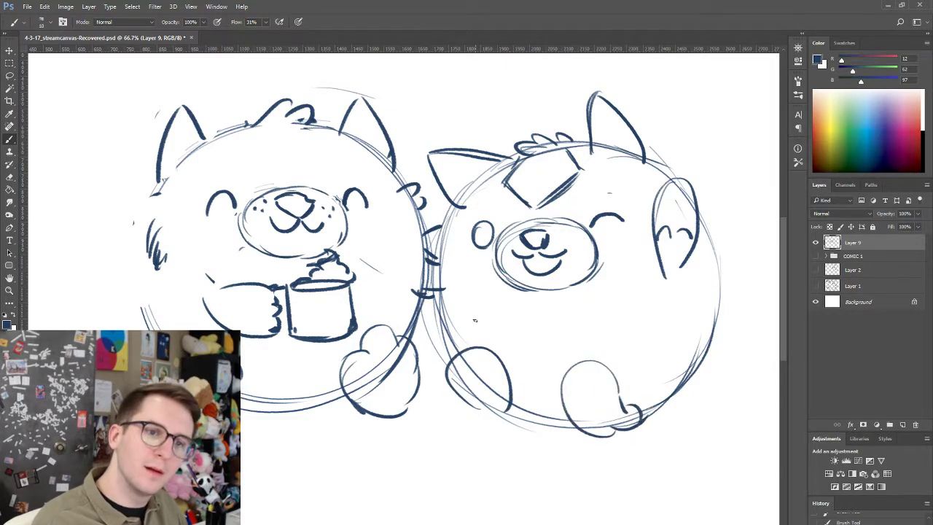
- Draw curved belly-patch lines from the right character's snout down to its feet and add detail inside its open eye
left_click_drag(461, 345, 503, 286)
key("ctrl+z")
left_click_drag(475, 347, 509, 288)
left_click_drag(608, 277, 651, 383)
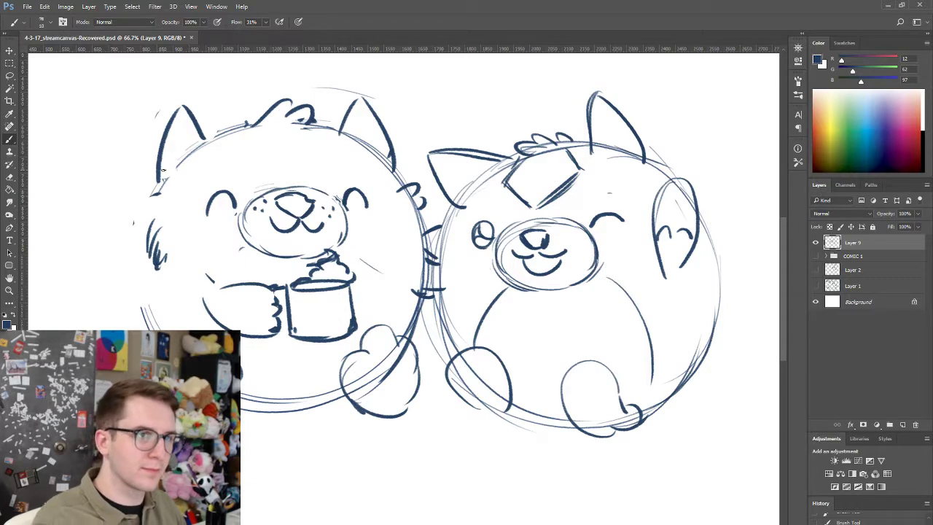
- Draw a jagged fur outline down the left character's outer cheek and side
left_click_drag(149, 262, 149, 331)
left_click_drag(162, 308, 148, 329)
key("ctrl+alt+z")
key("ctrl+alt+z")
mouse_move(136, 222)
left_mouse_down()
mouse_move(139, 273)
mouse_move(157, 320)
left_mouse_up()
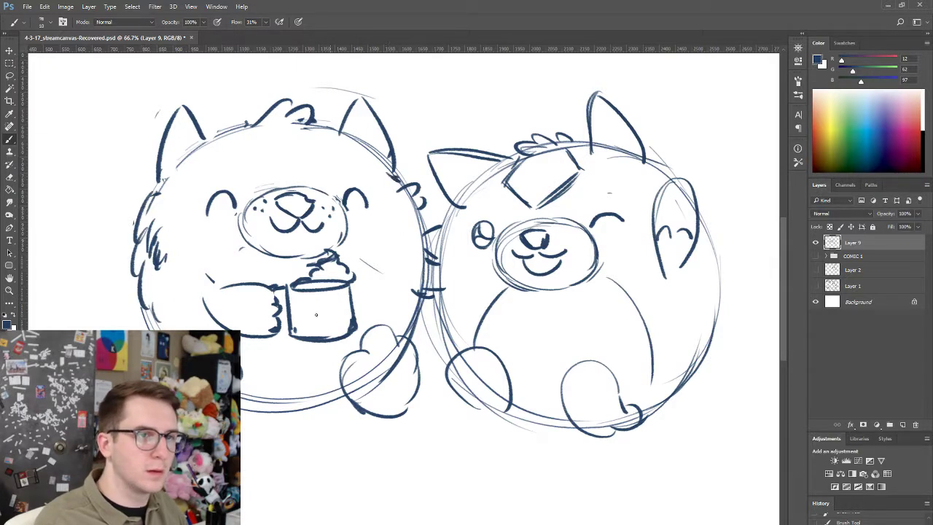
- Darken the upper edge of the arm holding the mug and erase the body outline below the left character's side fur
left_click_drag(226, 283, 276, 287)
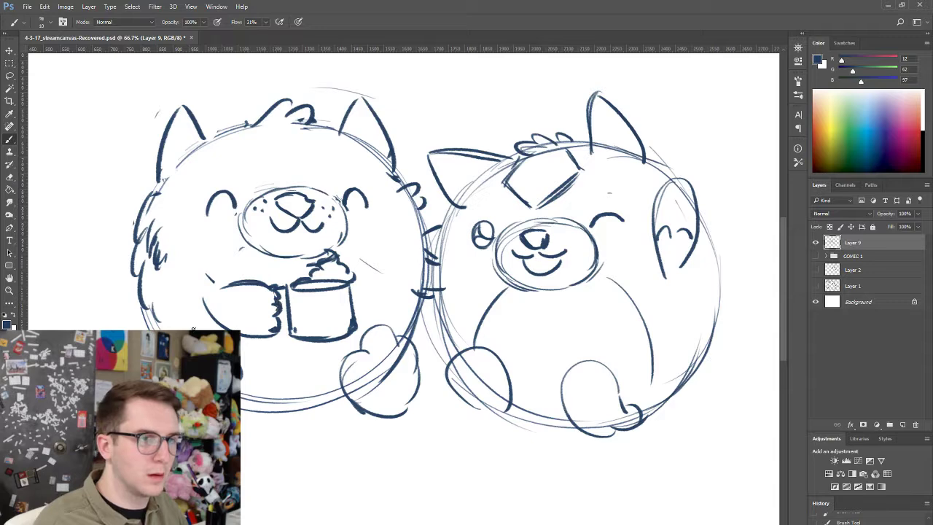
left_click_drag(150, 310, 156, 318)
key("e")
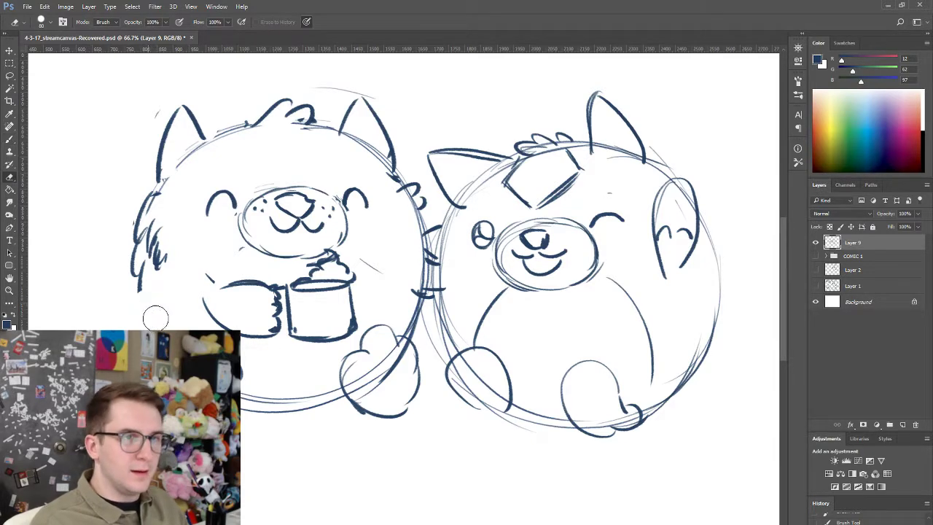
- Show the older Layer 1 sketches behind the drawing for comparison, and hide them again
left_click_drag(344, 306, 317, 306)
left_click(816, 286)
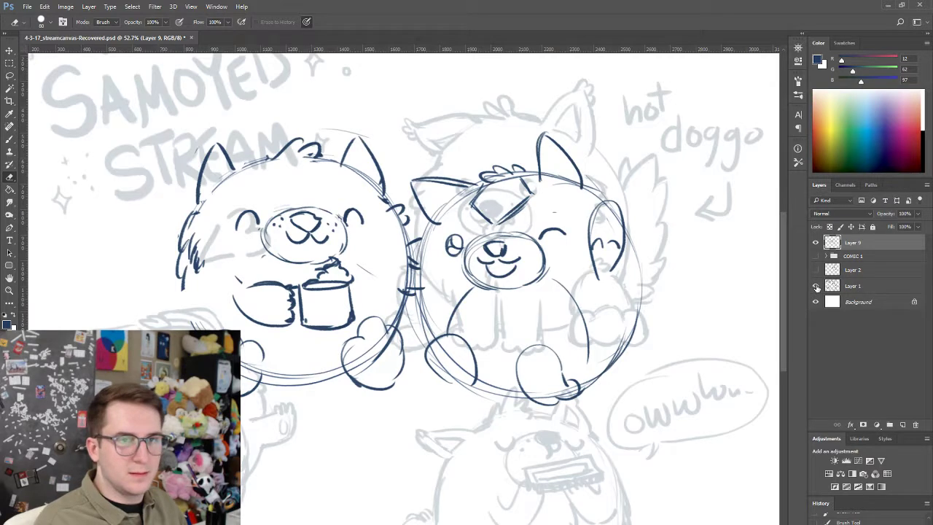
left_click(816, 286)
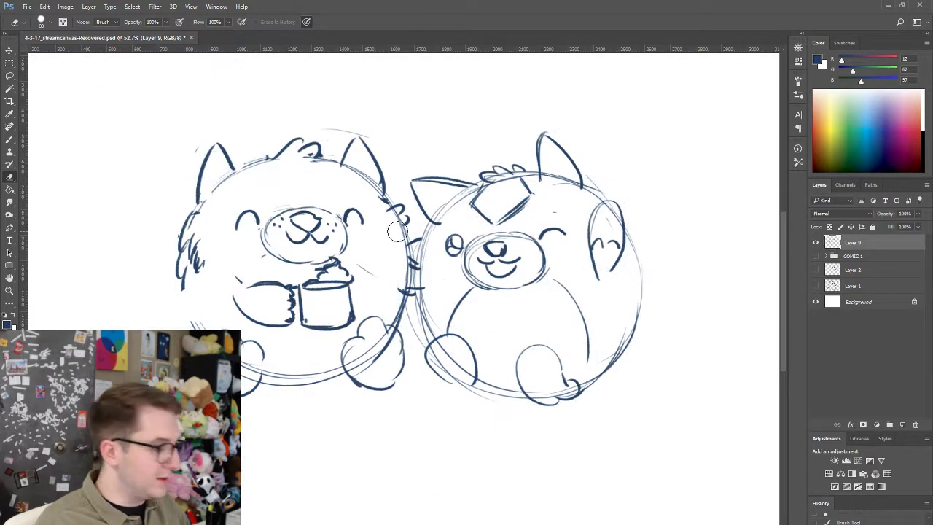
- Erase the left character's two curved closed eyes
key("l")
key("e")
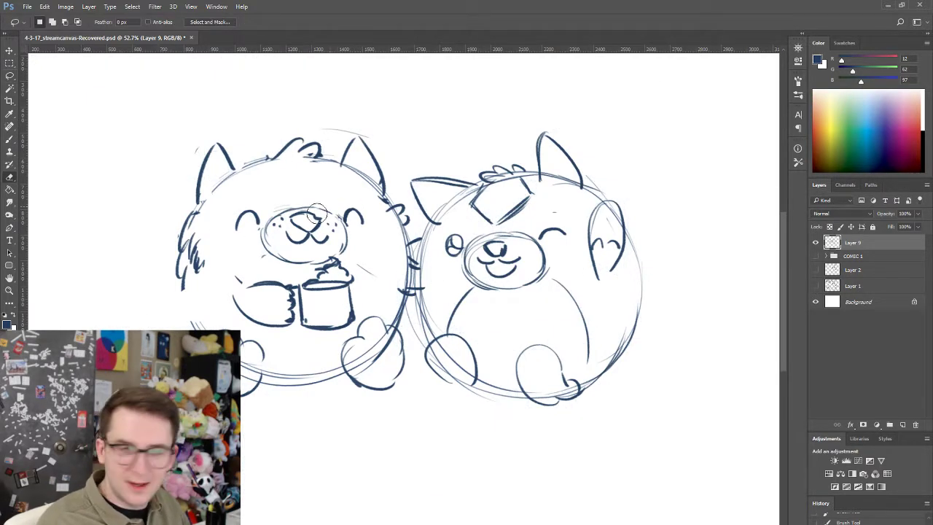
left_click_drag(248, 216, 234, 232)
mouse_move(353, 209)
left_mouse_down()
mouse_move(365, 213)
mouse_move(348, 216)
left_mouse_up()
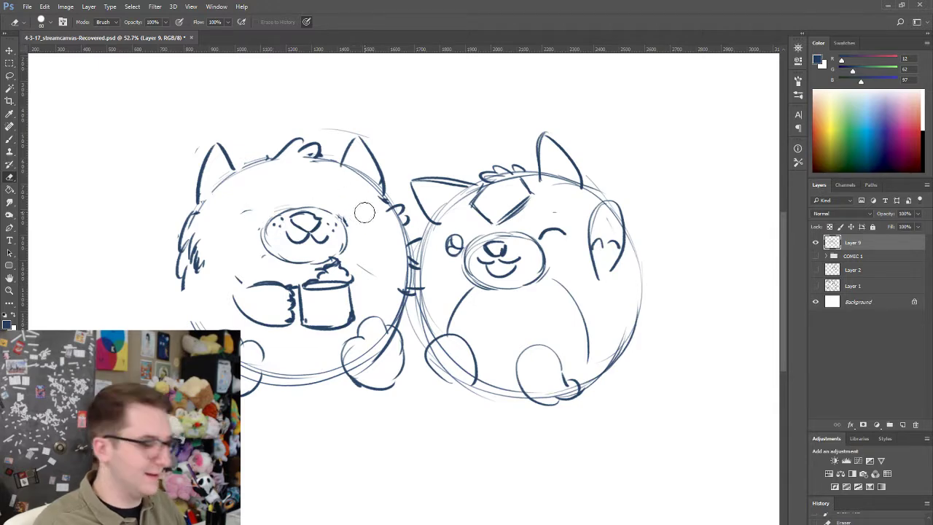
key("ctrl+b")
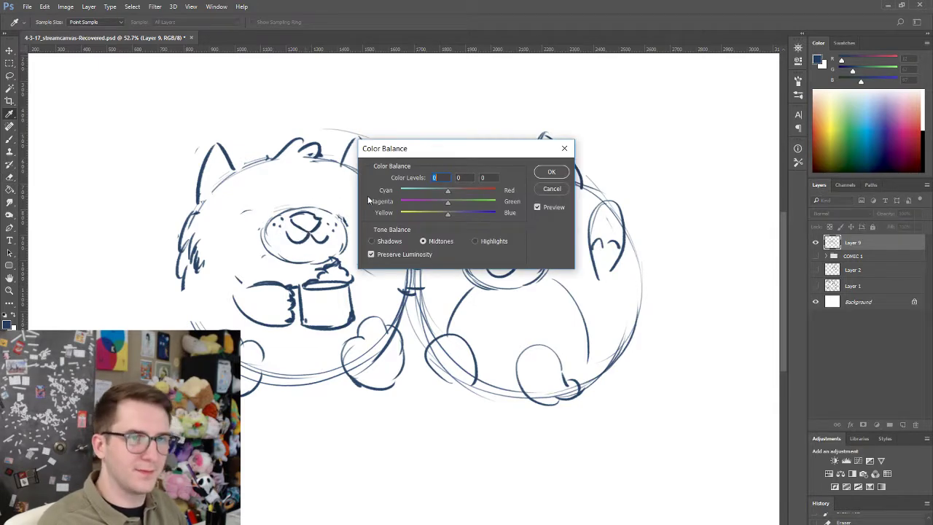
key("Escape")
key("b")
left_click_drag(332, 230, 358, 230)
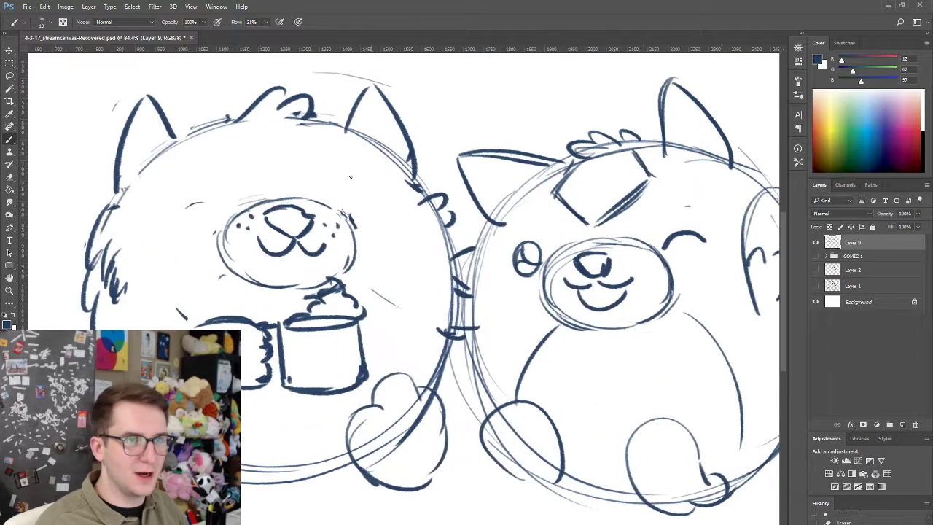
mouse_move(219, 200)
left_mouse_down()
mouse_move(212, 210)
mouse_move(223, 213)
mouse_move(221, 198)
mouse_move(214, 209)
mouse_move(231, 200)
mouse_move(235, 219)
mouse_move(237, 211)
left_mouse_up()
key("ctrl+z")
key("ctrl+z")
key("ctrl+z")
key("ctrl+z")
key("ctrl+z")
key("ctrl+z")
left_click_drag(330, 206, 358, 210)
key("ctrl+z")
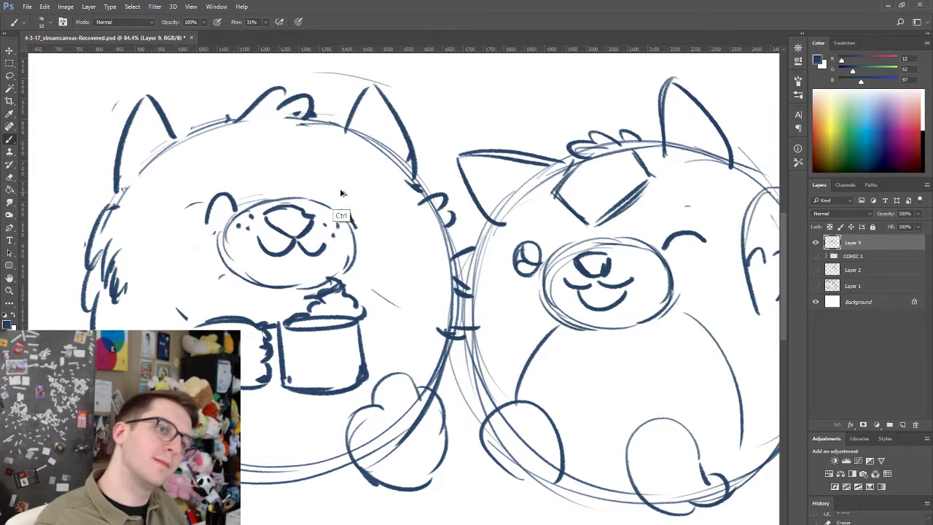
key("ctrl+z")
key("ctrl+z")
- Draw filled dark oval eyes beside the left character's snout and erase the hair tuft between its ears
left_click_drag(202, 210, 222, 210)
mouse_move(211, 195)
left_mouse_down()
mouse_move(217, 224)
mouse_move(211, 197)
left_mouse_up()
mouse_move(211, 196)
left_mouse_down()
mouse_move(225, 201)
mouse_move(218, 221)
left_mouse_up()
mouse_move(339, 207)
left_mouse_down()
mouse_move(357, 191)
mouse_move(347, 188)
left_mouse_up()
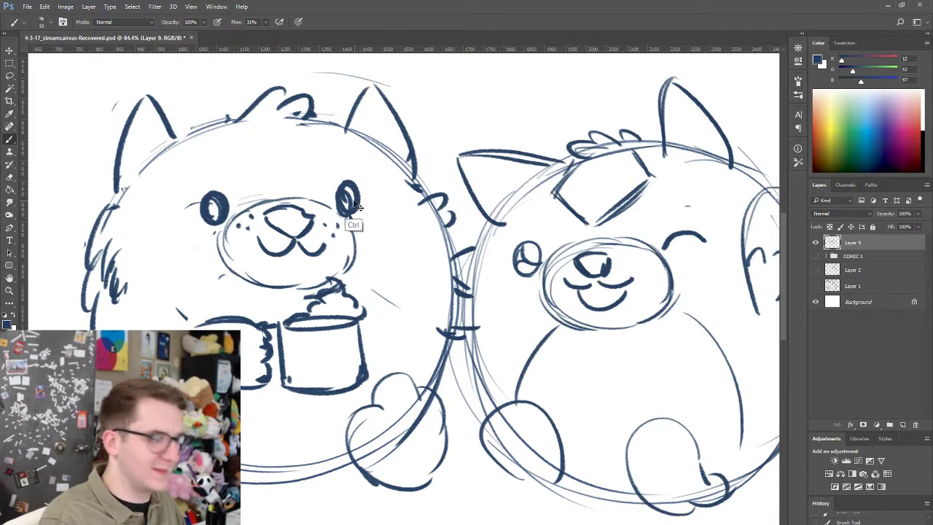
key("ctrl+z")
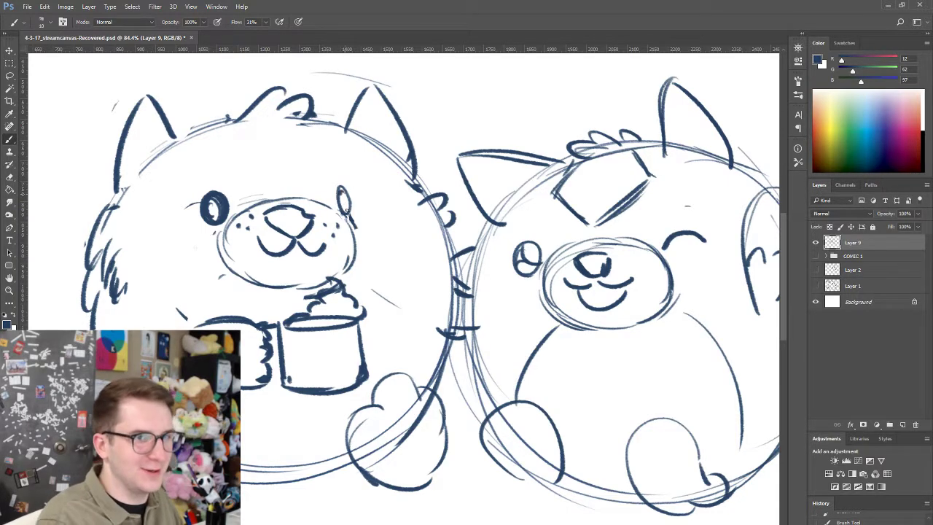
mouse_move(346, 210)
left_mouse_down()
mouse_move(348, 195)
mouse_move(347, 211)
left_mouse_up()
key("ctrl+z")
key("ctrl+z")
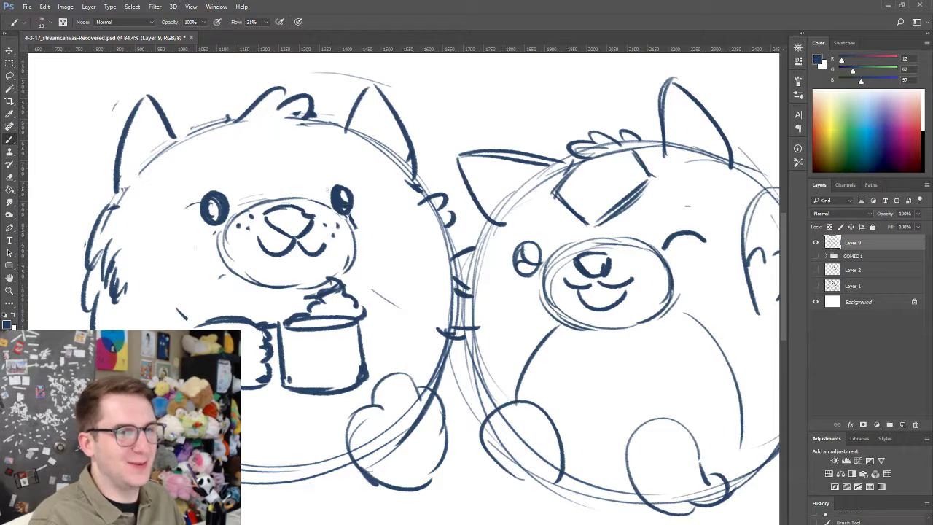
left_click_drag(211, 213, 212, 195)
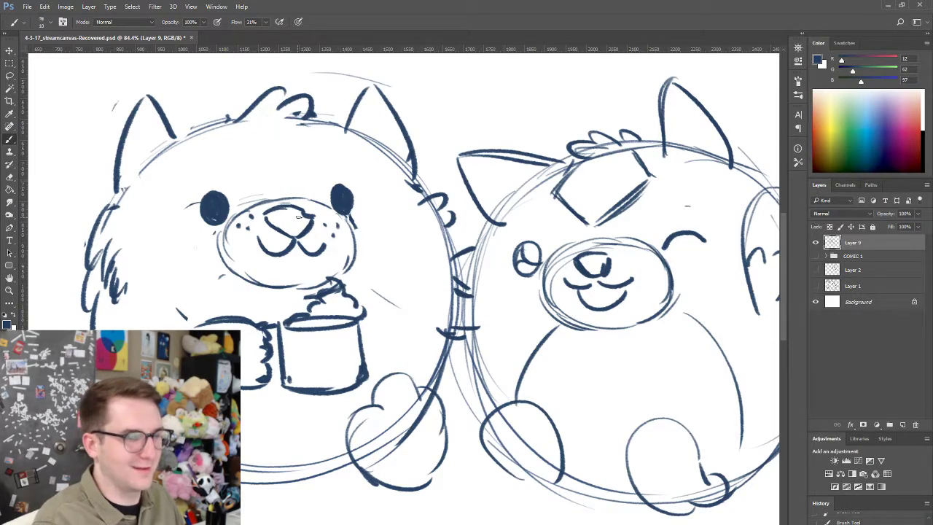
key("e")
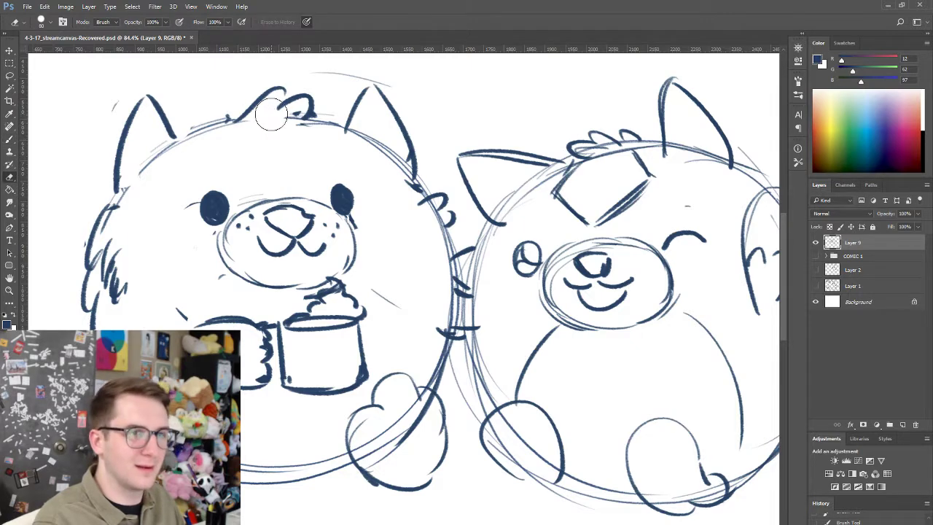
mouse_move(248, 120)
left_mouse_down()
mouse_move(277, 100)
mouse_move(290, 108)
left_mouse_up()
- Show the older Layer 1 and Layer 2 dog drawings behind the sketch to compare the designs, and hide them again
left_click(816, 286)
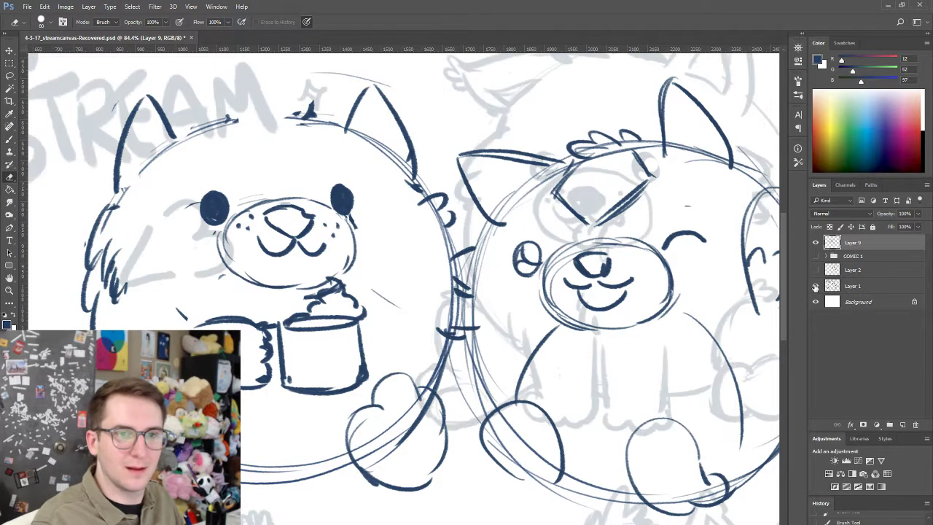
mouse_move(700, 261)
left_mouse_down()
mouse_move(590, 336)
mouse_move(588, 328)
left_mouse_up()
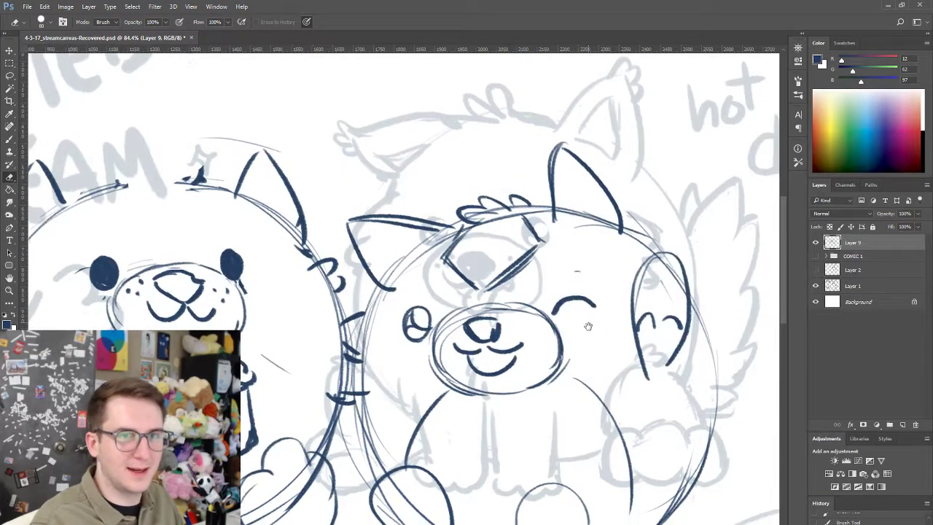
left_click(815, 271)
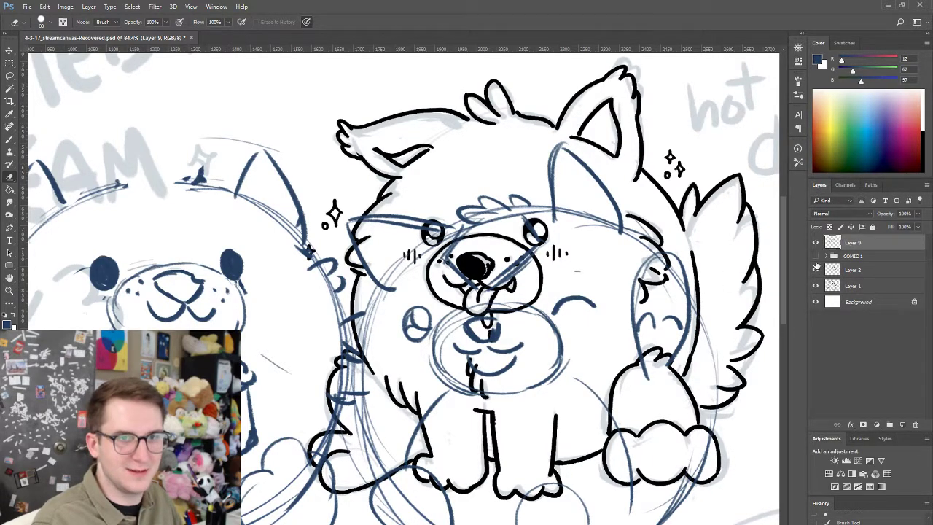
left_click(815, 256)
left_click(816, 257)
left_click(816, 270)
left_click(815, 285)
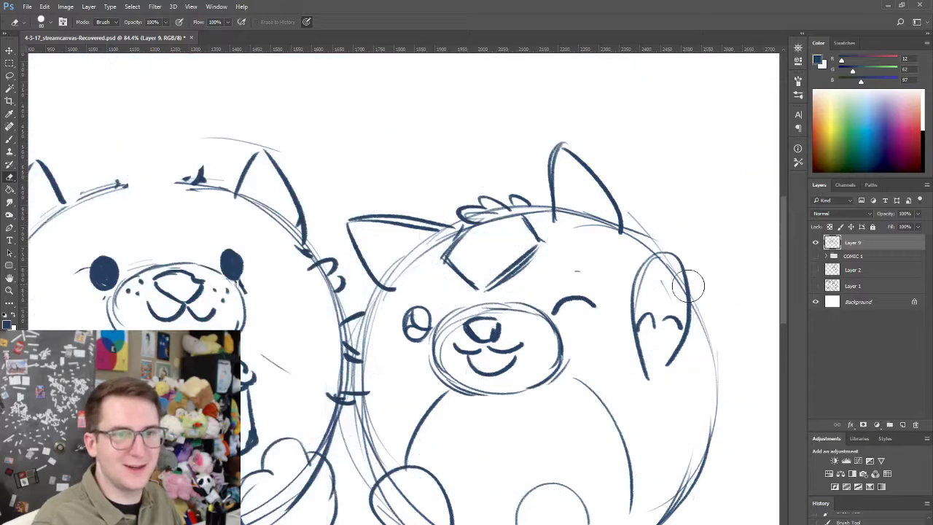
- Lasso the left character's face, arm and mug inside the body circle, delete them and clear the selection
left_click_drag(273, 285, 326, 271)
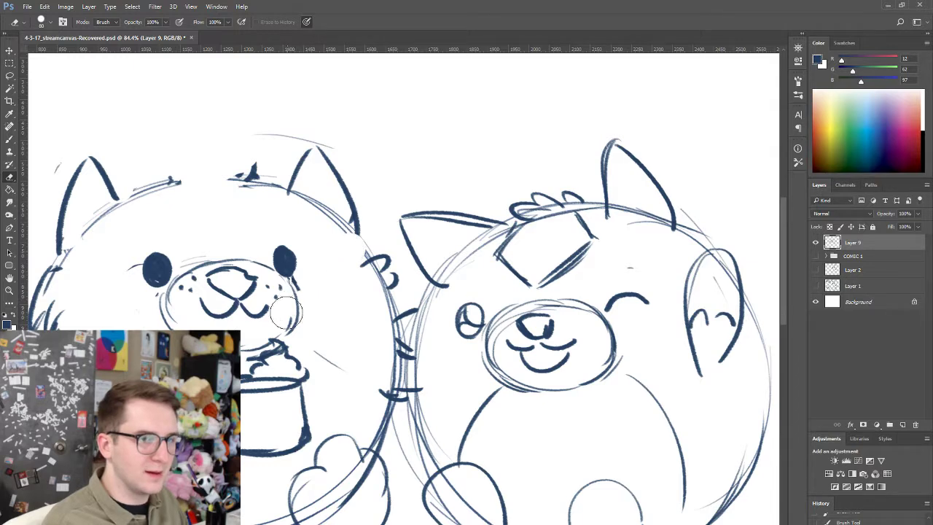
mouse_move(262, 333)
left_mouse_down()
mouse_move(332, 294)
mouse_move(329, 308)
left_mouse_up()
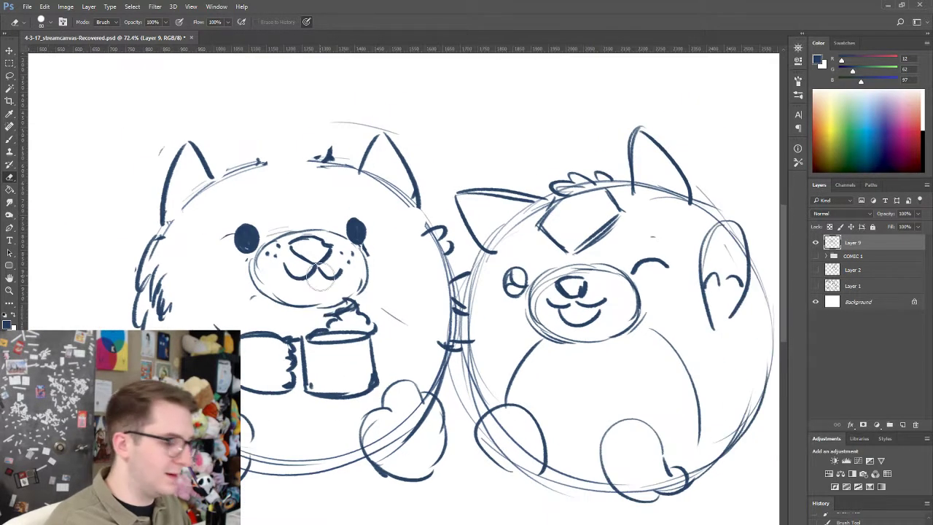
key("l")
mouse_move(288, 223)
left_mouse_down()
mouse_move(279, 427)
mouse_move(376, 409)
mouse_move(413, 295)
mouse_move(326, 184)
left_mouse_up()
key("Delete")
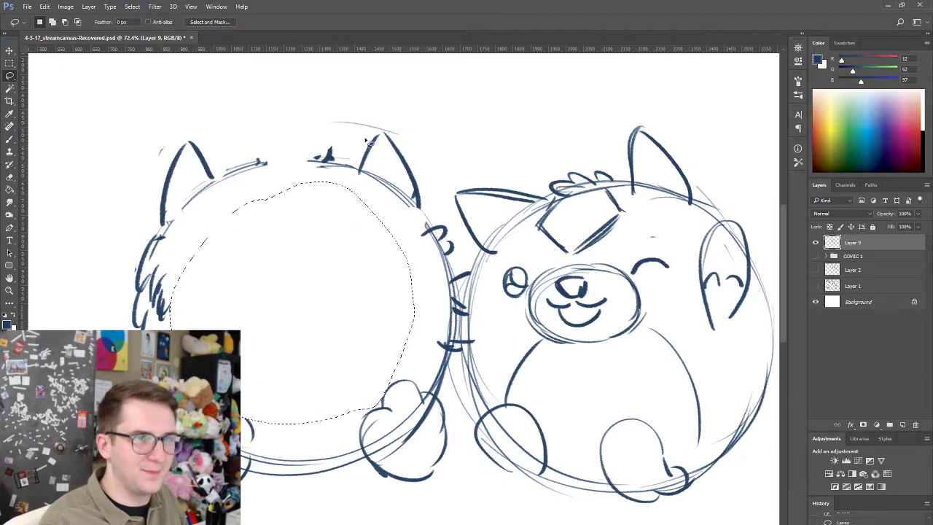
key("ctrl+d")
- Erase the left character's ears, jagged side fur and both feet, keeping the round body outline
key("e")
mouse_move(368, 133)
left_mouse_down()
mouse_move(427, 190)
mouse_move(403, 164)
mouse_move(360, 153)
left_mouse_up()
mouse_move(139, 150)
left_mouse_down()
mouse_move(148, 176)
mouse_move(140, 201)
mouse_move(180, 177)
left_mouse_up()
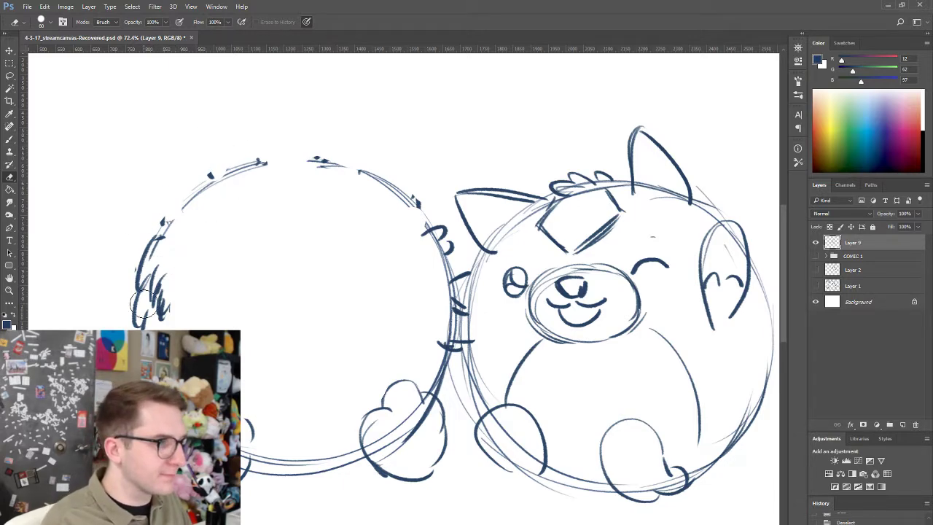
left_click_drag(130, 288, 122, 317)
left_click_drag(157, 233, 165, 326)
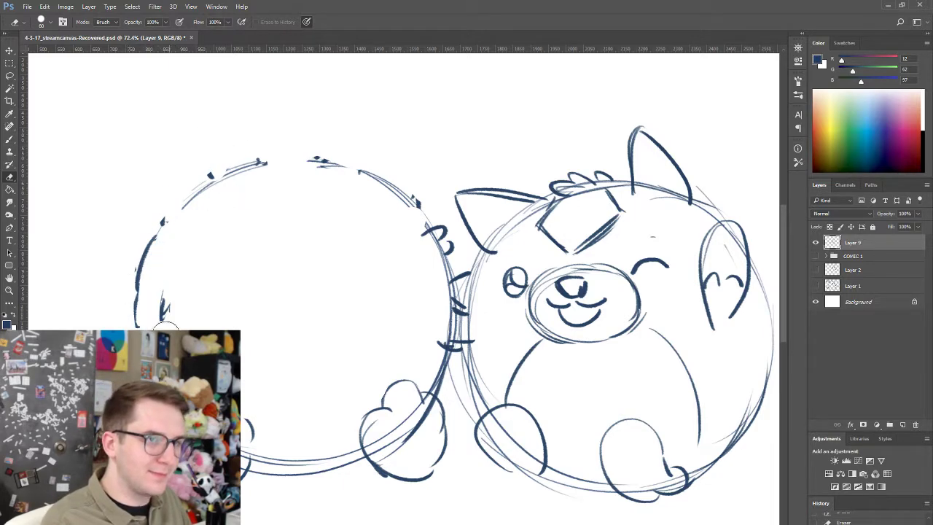
left_click_drag(256, 447, 246, 444)
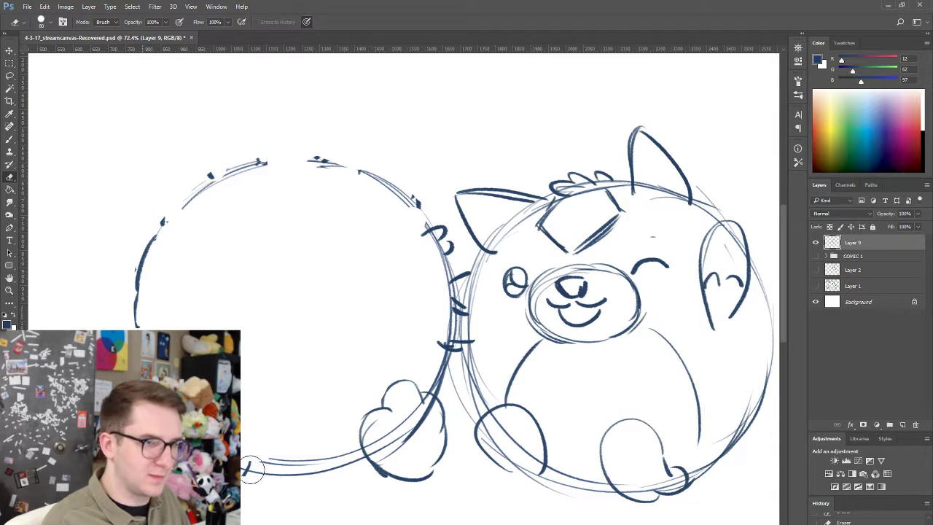
left_click_drag(246, 486, 236, 488)
mouse_move(356, 436)
left_mouse_down()
mouse_move(406, 381)
mouse_move(374, 481)
mouse_move(436, 414)
mouse_move(418, 460)
mouse_move(427, 464)
mouse_move(395, 489)
mouse_move(365, 492)
left_mouse_up()
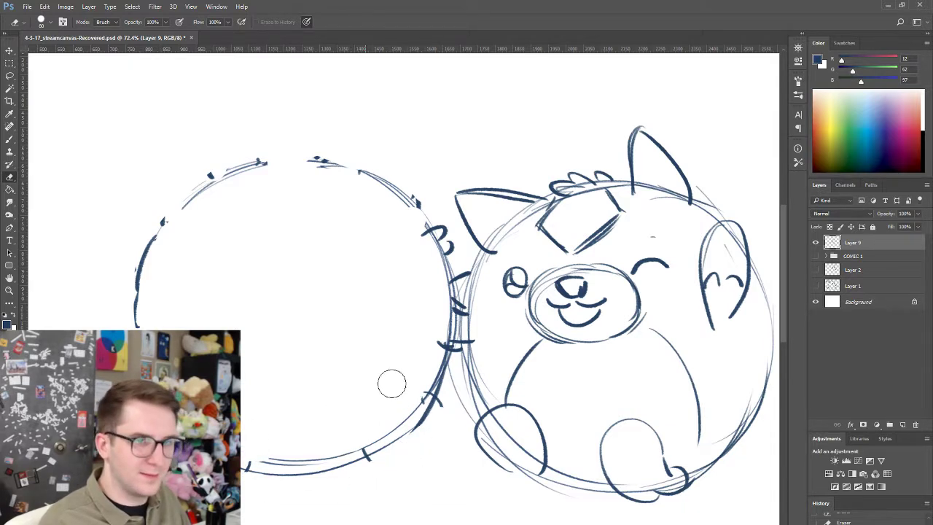
- Redraw the left body's outline across the top and down the side facing the other character, erasing the fur tufts there
key("b")
mouse_move(144, 280)
left_mouse_down()
mouse_move(159, 236)
mouse_move(255, 163)
left_mouse_up()
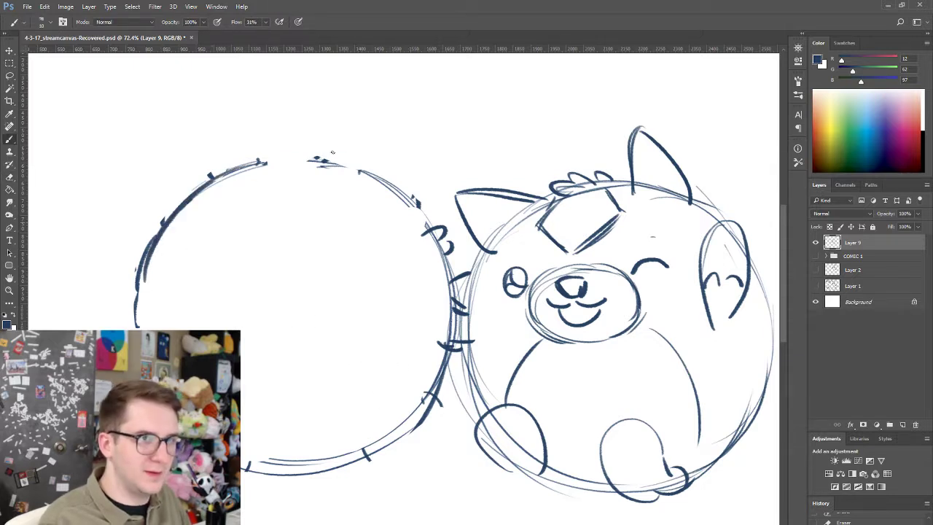
left_click_drag(193, 199, 350, 164)
key("ctrl+z")
key("ctrl+z")
left_click_drag(213, 189, 331, 166)
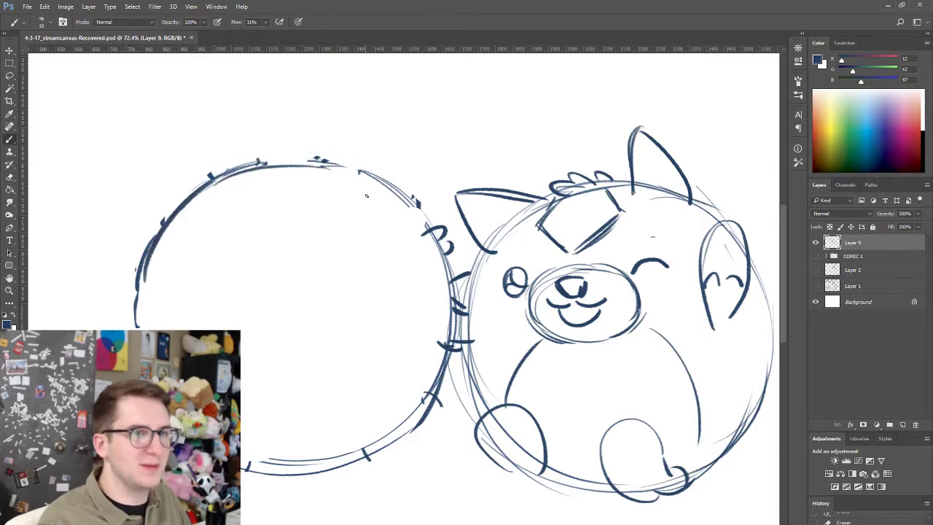
mouse_move(262, 167)
left_mouse_down()
mouse_move(321, 165)
mouse_move(364, 177)
mouse_move(450, 250)
left_mouse_up()
key("e")
left_click_drag(424, 197, 408, 181)
key("b")
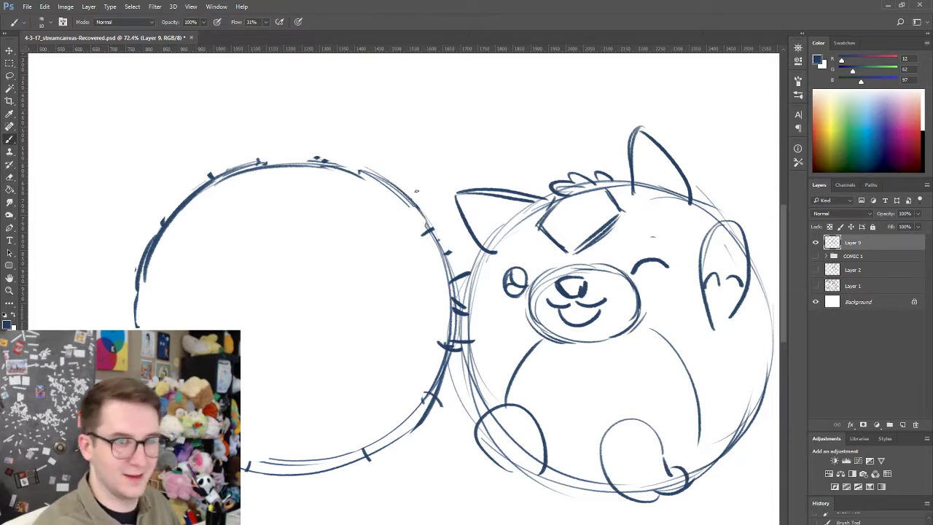
key("e")
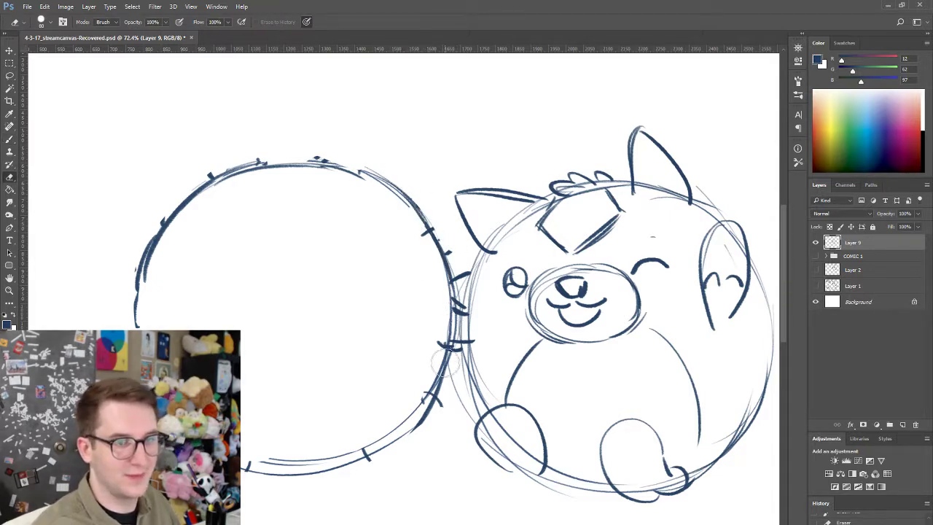
key("b")
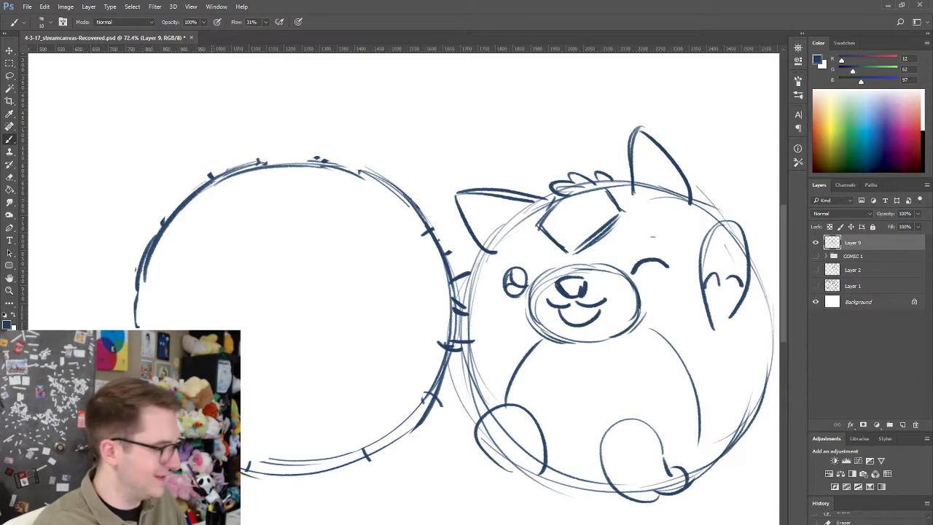
- Redraw the left body's lower outline with a thick curve along the underside, erasing excess strokes near the old foot
mouse_move(149, 383)
left_mouse_down()
mouse_move(274, 467)
mouse_move(407, 438)
left_mouse_up()
mouse_move(350, 456)
left_mouse_down()
mouse_move(425, 421)
mouse_move(437, 397)
left_mouse_up()
key("e")
mouse_move(427, 443)
left_mouse_down()
mouse_move(375, 465)
mouse_move(447, 406)
left_mouse_up()
mouse_move(448, 406)
left_mouse_down()
mouse_move(385, 452)
mouse_move(425, 414)
left_mouse_up()
key("b")
left_click_drag(354, 455, 430, 400)
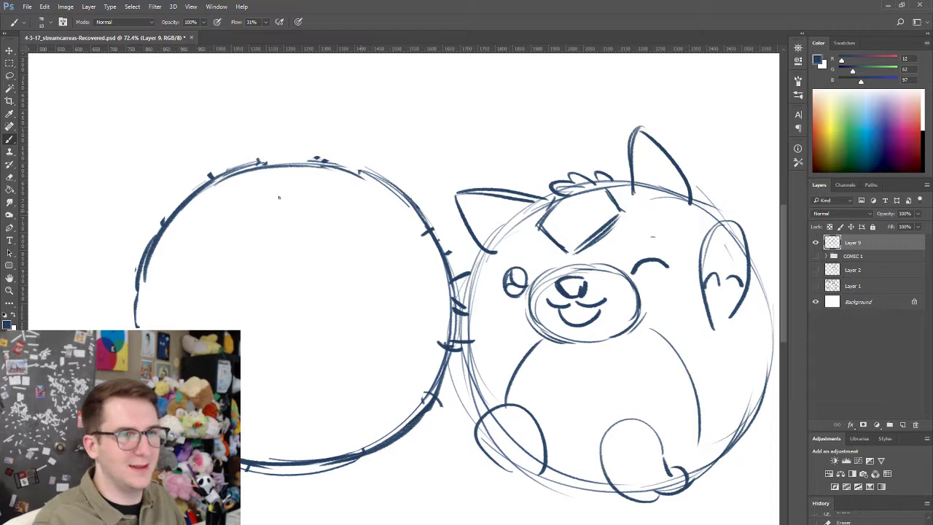
- Erase the leftover ear marks on the left body and darken its outer upper curve
left_click_drag(175, 222, 157, 299)
key("e")
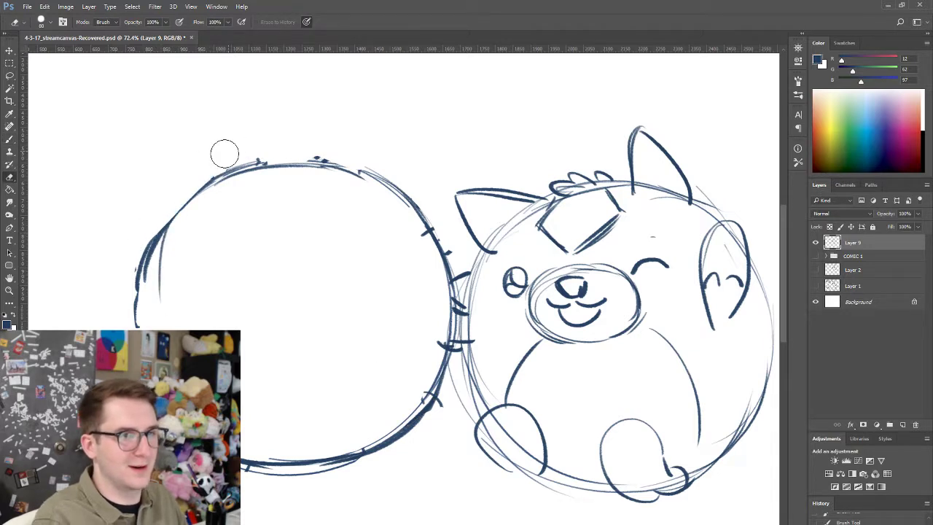
key("b")
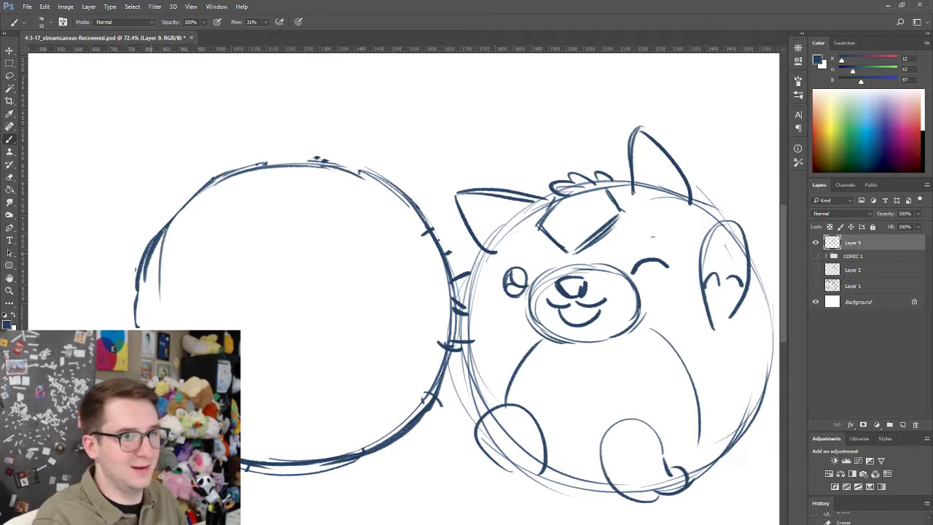
key("ctrl+z")
left_click_drag(164, 230, 233, 177)
key("ctrl+z")
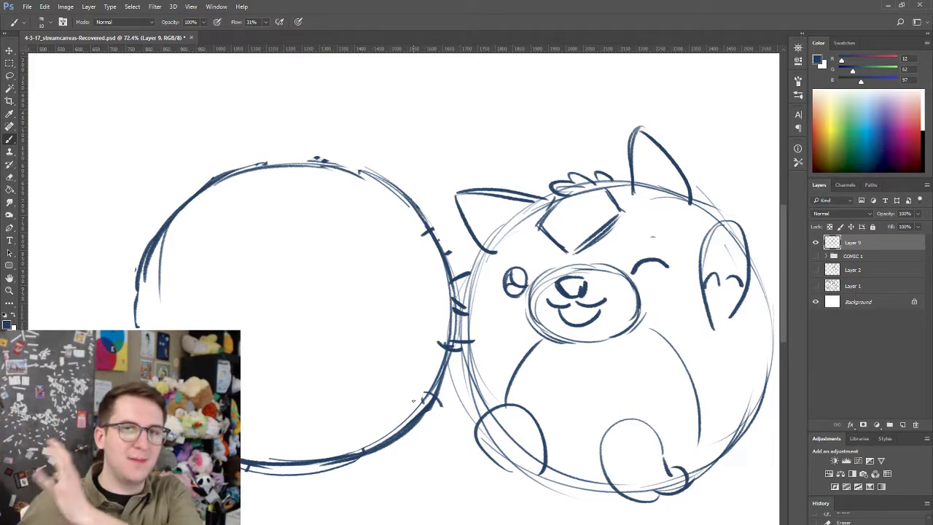
- Reshape the right character's foot nearest the left body into a clean egg shape without body lines crossing it
mouse_move(487, 470)
left_mouse_down()
mouse_move(476, 427)
mouse_move(498, 474)
mouse_move(520, 470)
left_mouse_up()
key("ctrl+alt+z")
mouse_move(477, 429)
left_mouse_down()
mouse_move(484, 454)
mouse_move(531, 468)
mouse_move(530, 484)
mouse_move(510, 470)
mouse_move(500, 437)
mouse_move(503, 466)
mouse_move(511, 452)
mouse_move(528, 461)
mouse_move(519, 471)
left_mouse_up()
key("ctrl+alt+z")
key("ctrl+alt+z")
key("e")
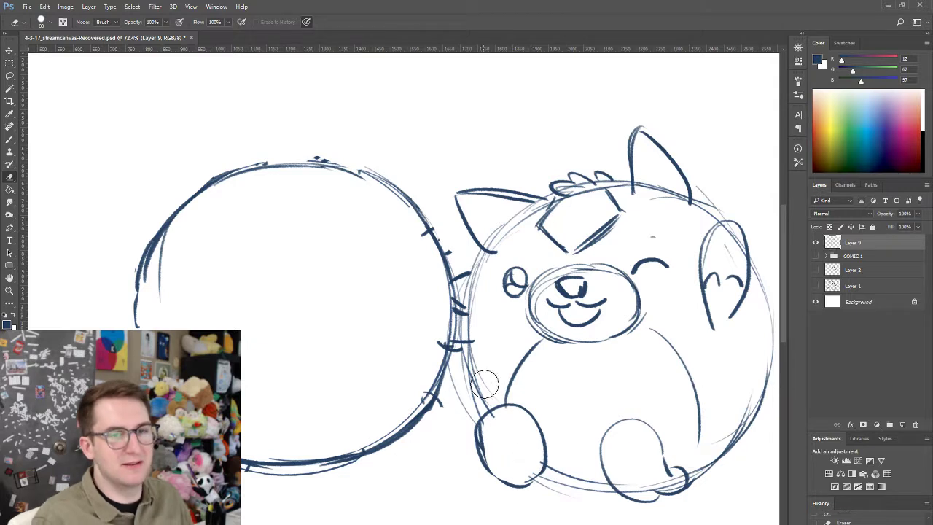
- Erase the leftover foot marks and stray inner stroke from the left body and retouch its lower outline
mouse_move(443, 402)
left_mouse_down()
mouse_move(439, 411)
mouse_move(435, 398)
mouse_move(426, 401)
left_mouse_up()
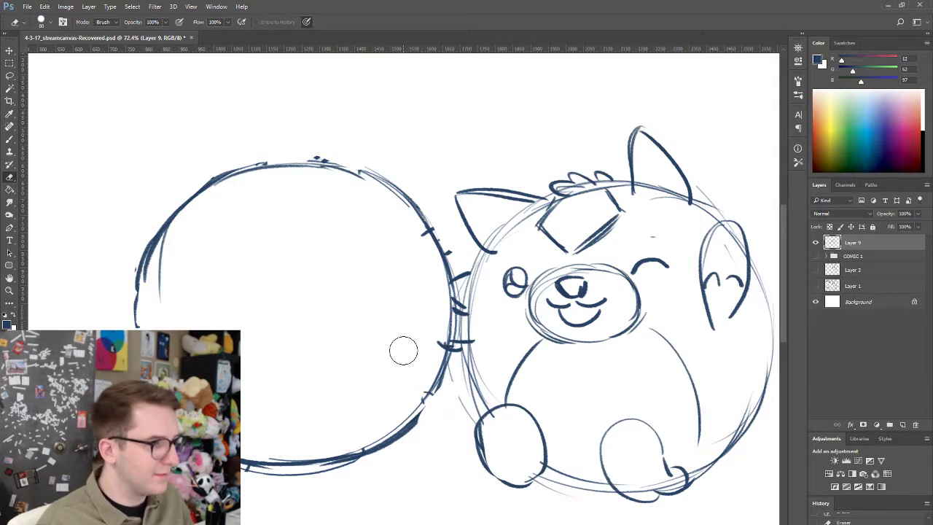
key("b")
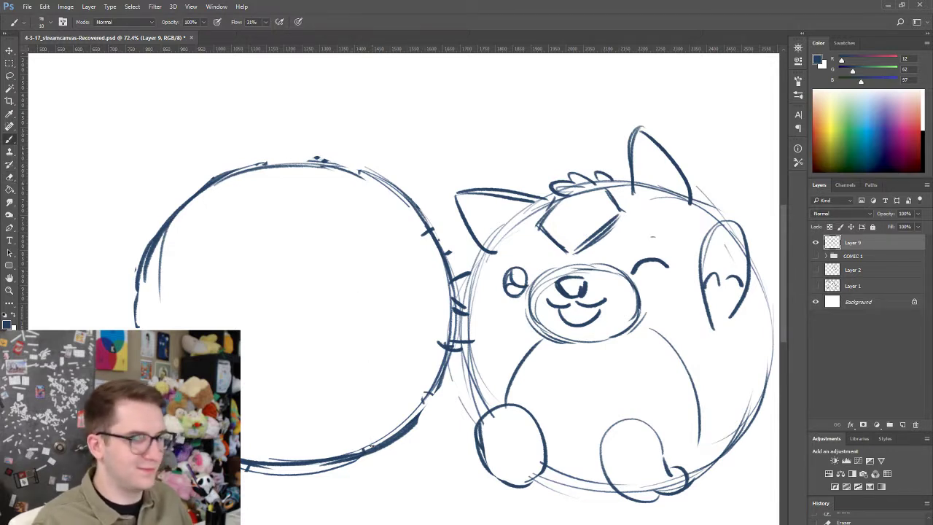
key("e")
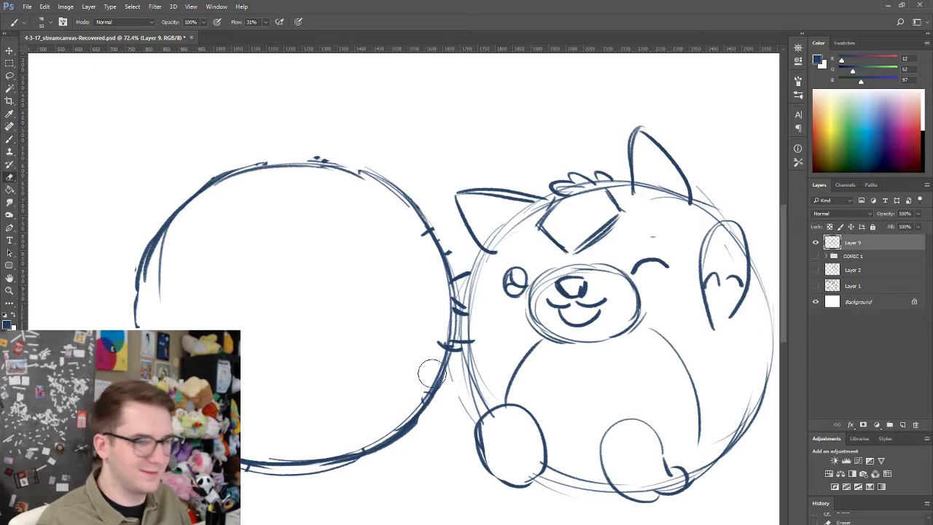
left_click_drag(146, 276, 176, 277)
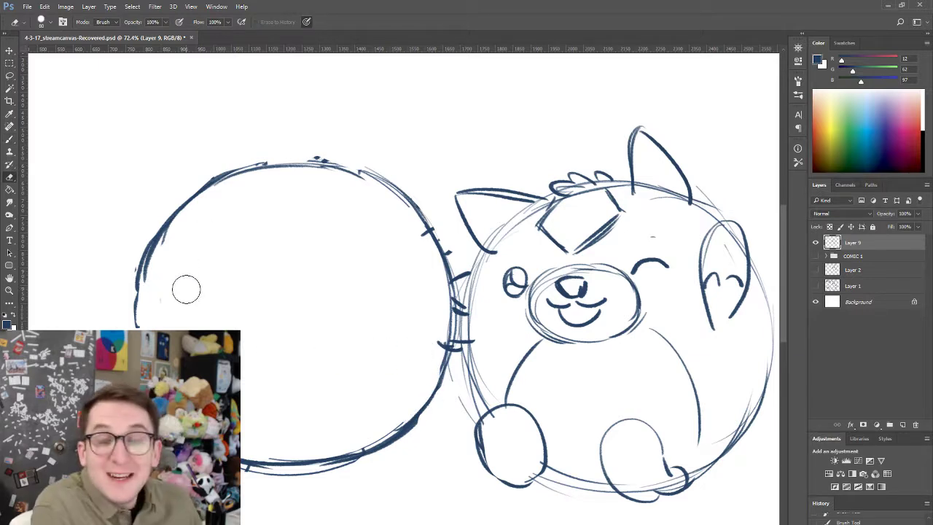
- Draw inner-ear lines inside both pointed ears of the right dog
key("b")
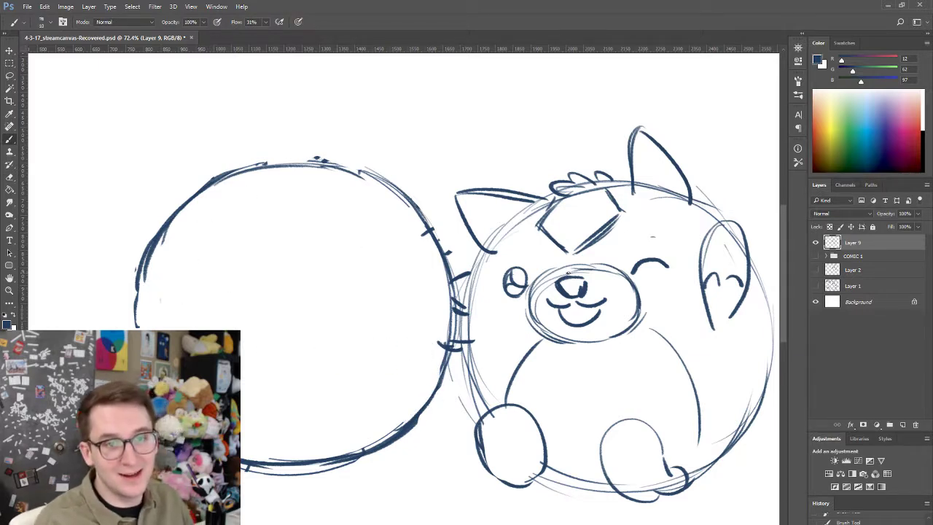
mouse_move(567, 273)
left_mouse_down()
mouse_move(542, 297)
mouse_move(551, 275)
mouse_move(574, 271)
mouse_move(552, 274)
mouse_move(597, 265)
left_mouse_up()
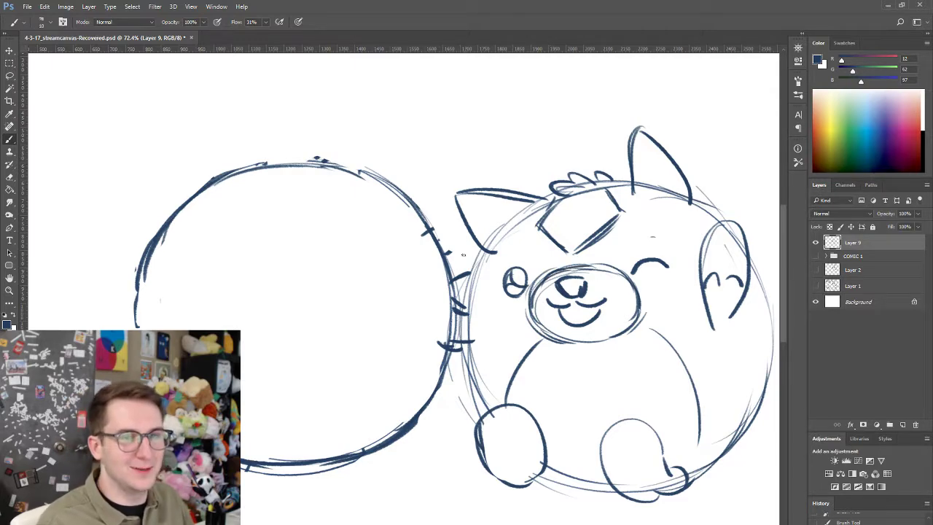
left_click_drag(476, 213, 497, 241)
key("ctrl+alt+z")
key("ctrl+alt+z")
key("ctrl+shift+z")
left_click_drag(476, 213, 524, 215)
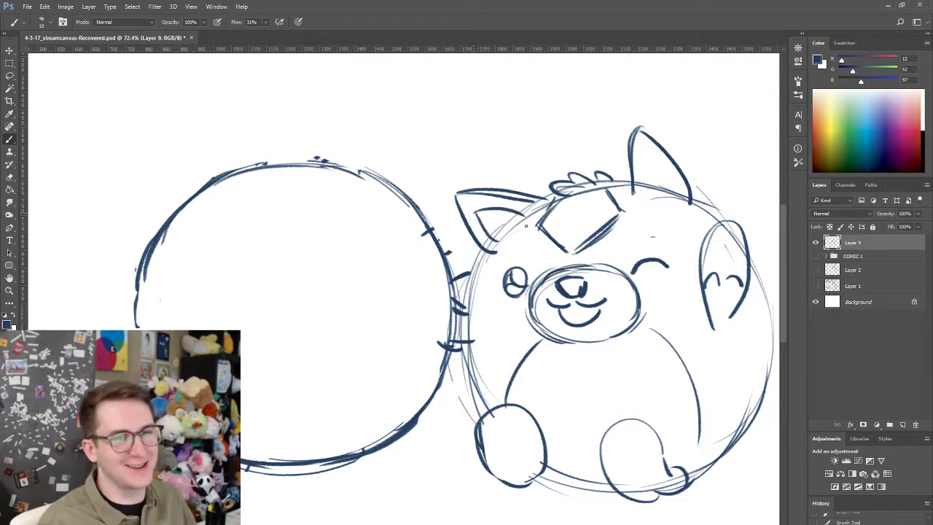
left_click_drag(490, 241, 523, 215)
mouse_move(639, 188)
left_mouse_down()
mouse_move(642, 144)
mouse_move(674, 195)
left_mouse_up()
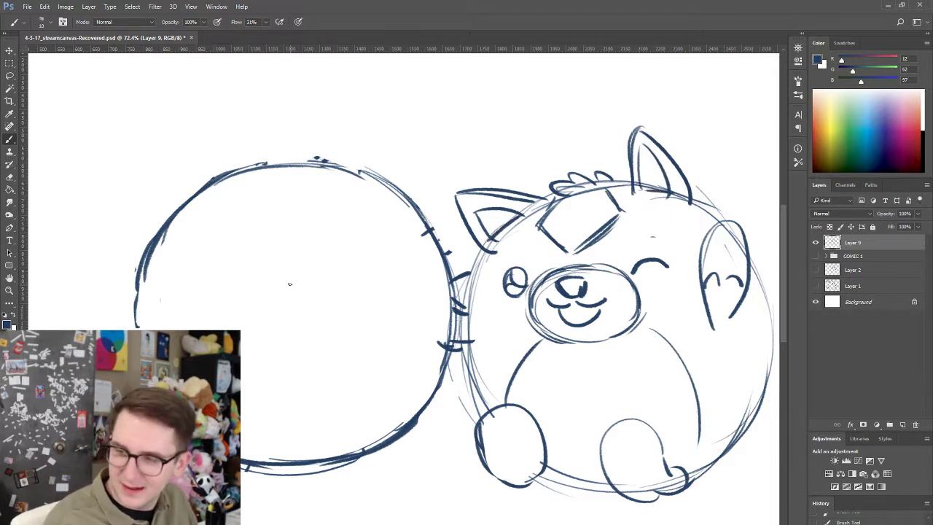
- Sketch a rounded muzzle oval in the middle of the left body circle
mouse_move(321, 254)
left_mouse_down()
mouse_move(344, 299)
mouse_move(318, 298)
mouse_move(347, 336)
mouse_move(334, 283)
mouse_move(278, 335)
mouse_move(333, 289)
mouse_move(301, 275)
mouse_move(331, 325)
left_mouse_up()
key("ctrl+z")
key("ctrl+z")
key("ctrl+z")
mouse_move(277, 303)
left_mouse_down()
mouse_move(347, 275)
mouse_move(372, 322)
left_mouse_up()
left_click_drag(297, 276, 312, 349)
key("ctrl+z")
mouse_move(292, 277)
left_mouse_down()
mouse_move(327, 350)
mouse_move(352, 341)
left_mouse_up()
key("ctrl+z")
mouse_move(288, 290)
left_mouse_down()
mouse_move(283, 331)
mouse_move(274, 307)
mouse_move(306, 348)
mouse_move(299, 334)
mouse_move(331, 338)
left_mouse_up()
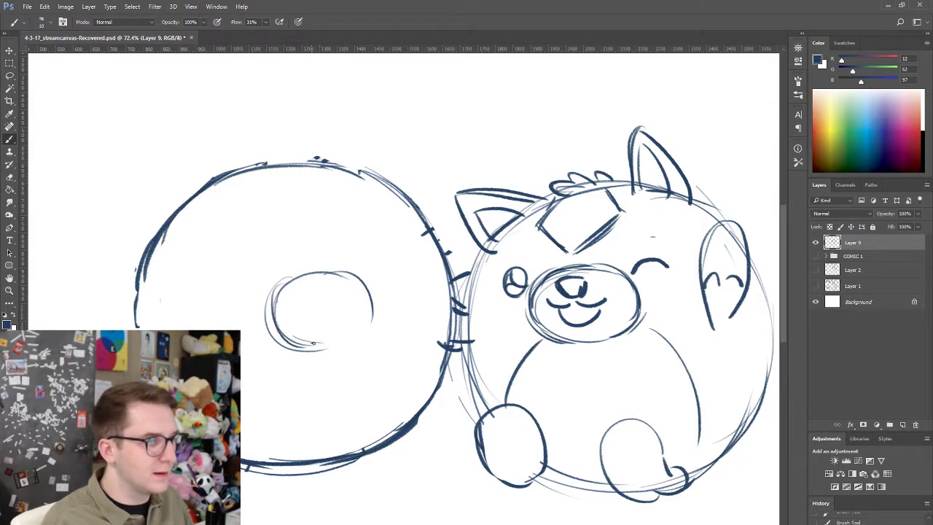
mouse_move(298, 346)
left_mouse_down()
mouse_move(361, 328)
mouse_move(322, 346)
mouse_move(360, 332)
left_mouse_up()
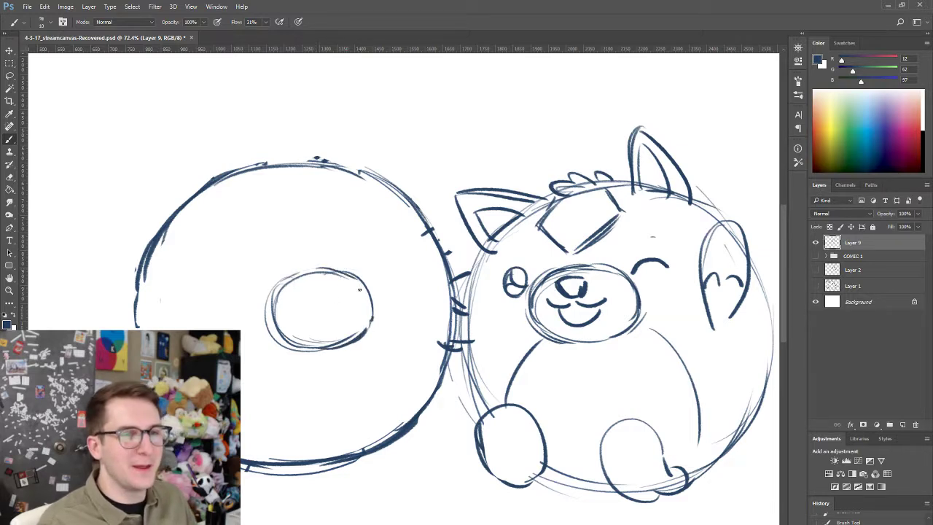
- Erase the stray tuft marks and rough strokes on top of the left body and redraw the outline across the gap
key("e")
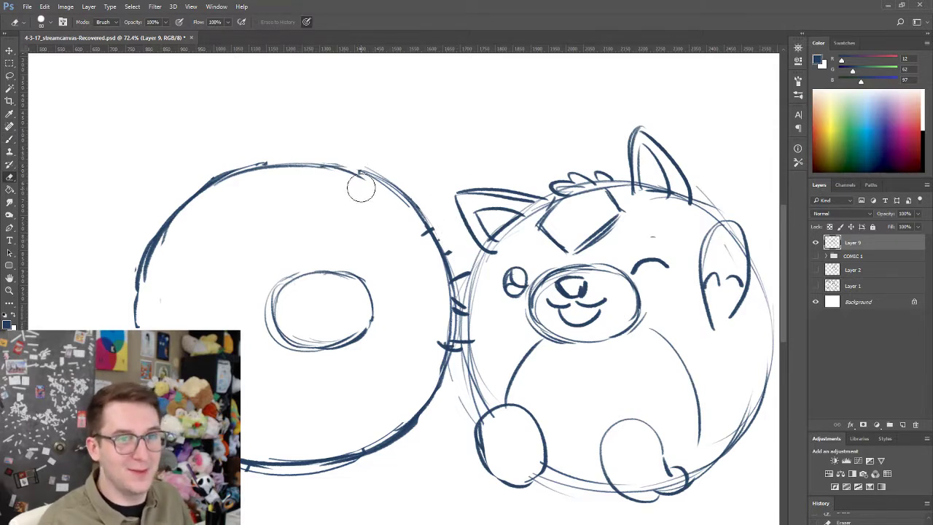
left_click_drag(360, 184, 401, 200)
key("b")
key("b")
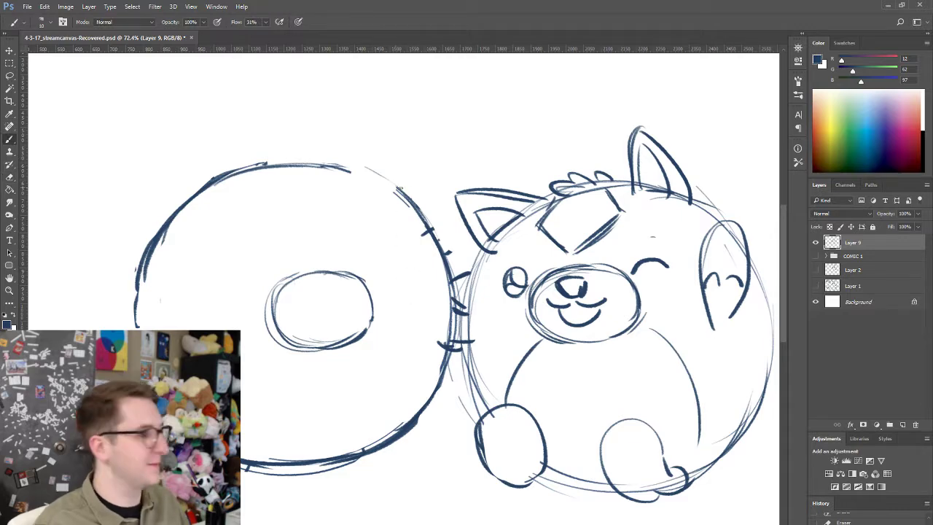
left_click_drag(349, 169, 397, 191)
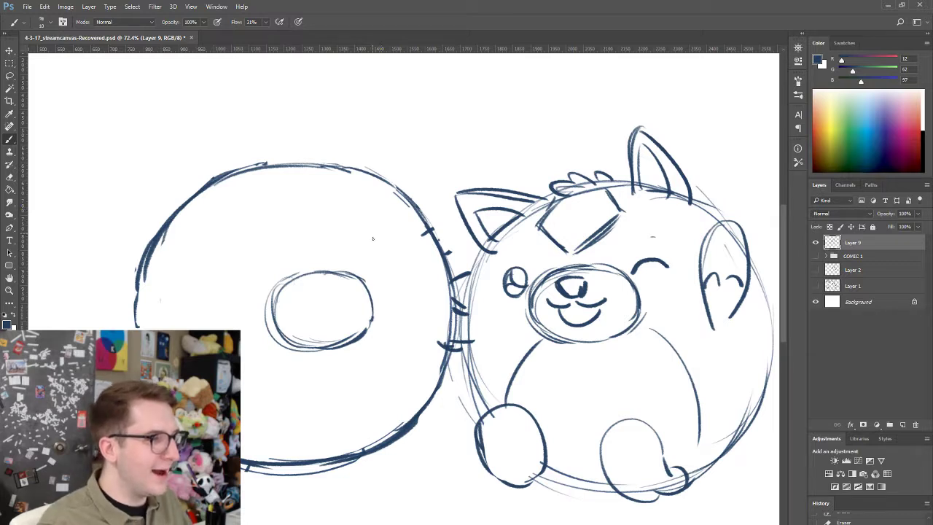
key("ctrl+z")
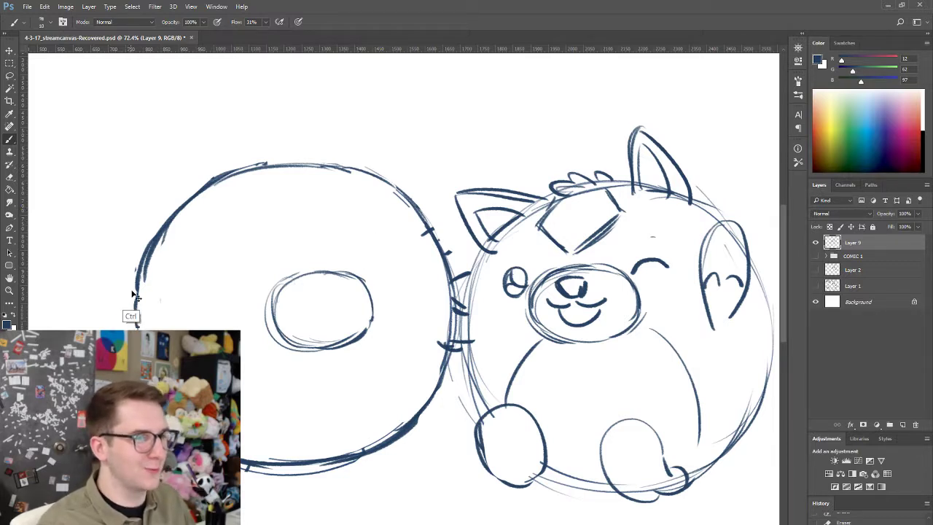
- Clean up and redraw the left body's outer side outline as one smooth, darker curve
left_click_drag(142, 276, 137, 329)
key("ctrl+z")
left_click_drag(141, 273, 137, 329)
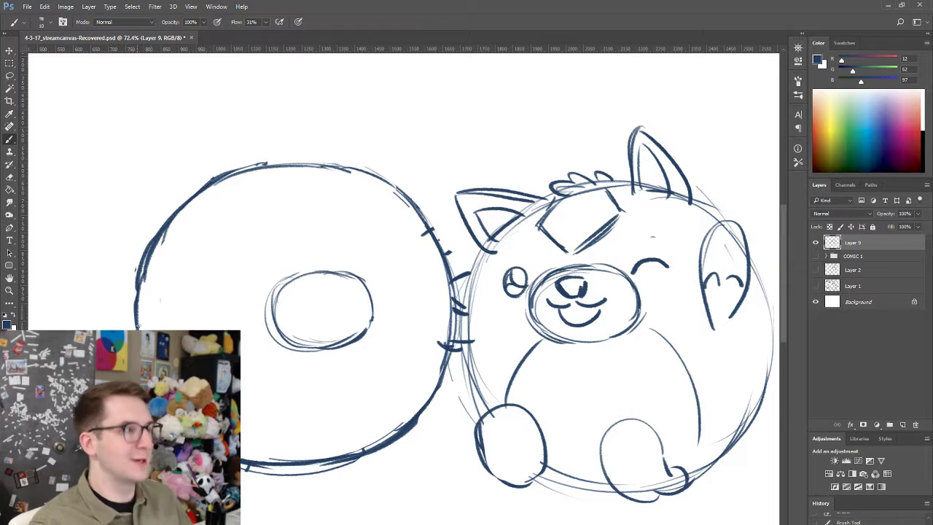
key("e")
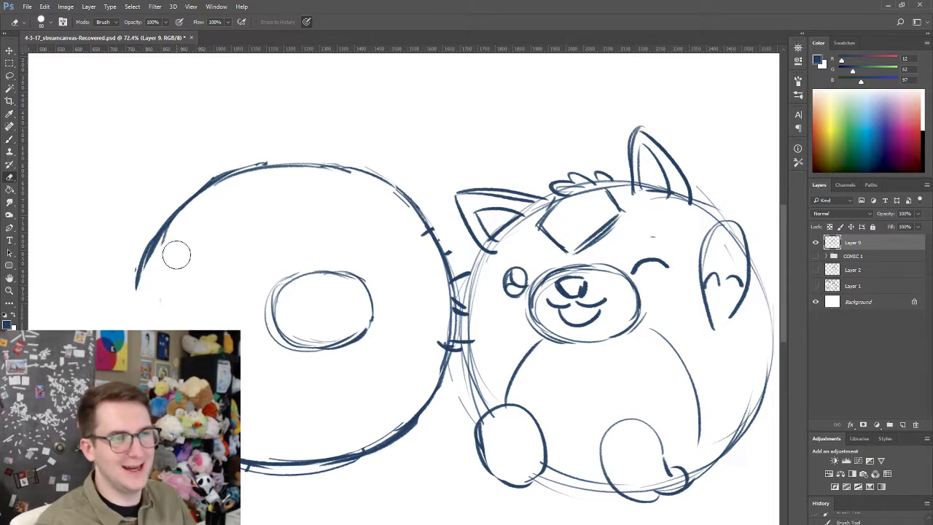
key("b")
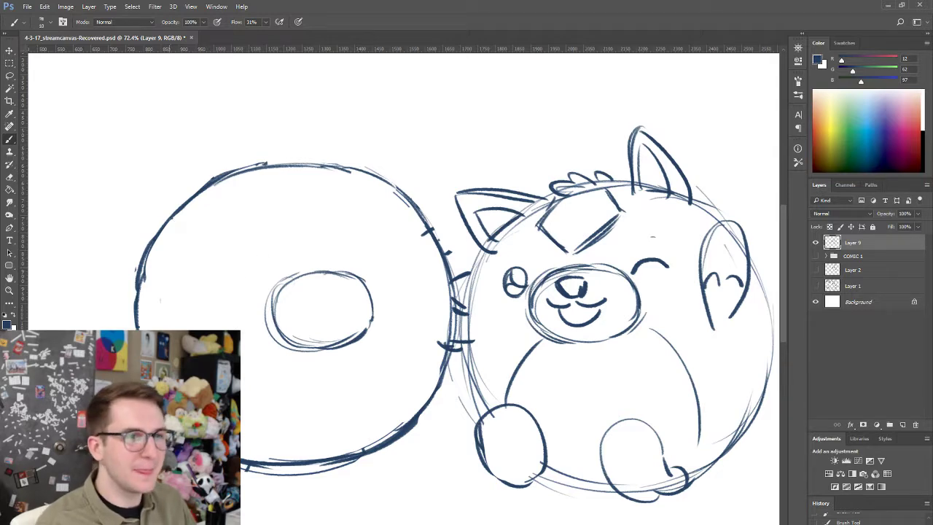
left_click_drag(138, 283, 179, 213)
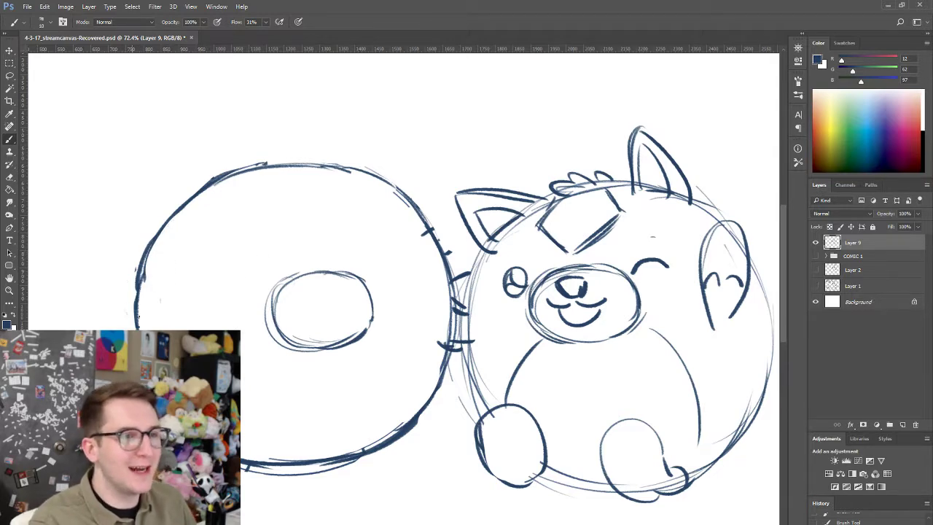
left_click_drag(137, 309, 157, 239)
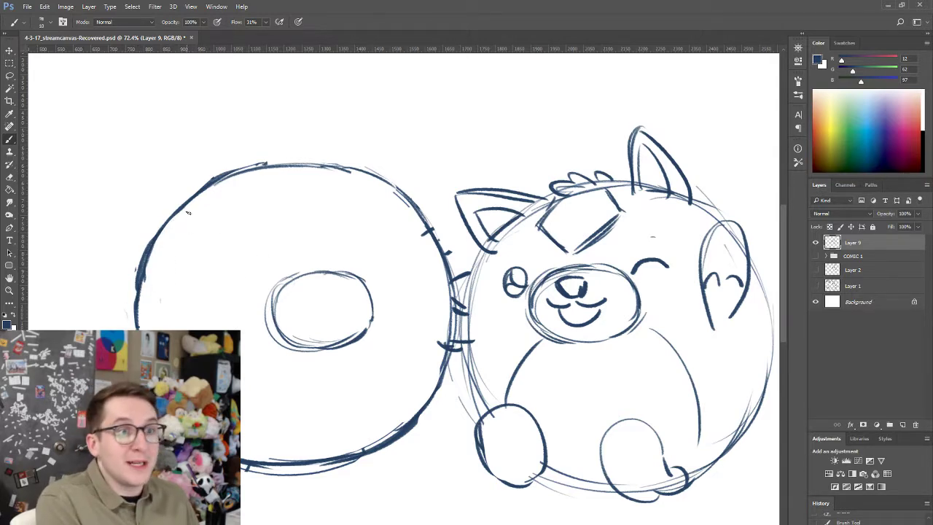
- Thicken the left body's outline along the upper outer curve toward the top of the head
left_click_drag(193, 199, 325, 173)
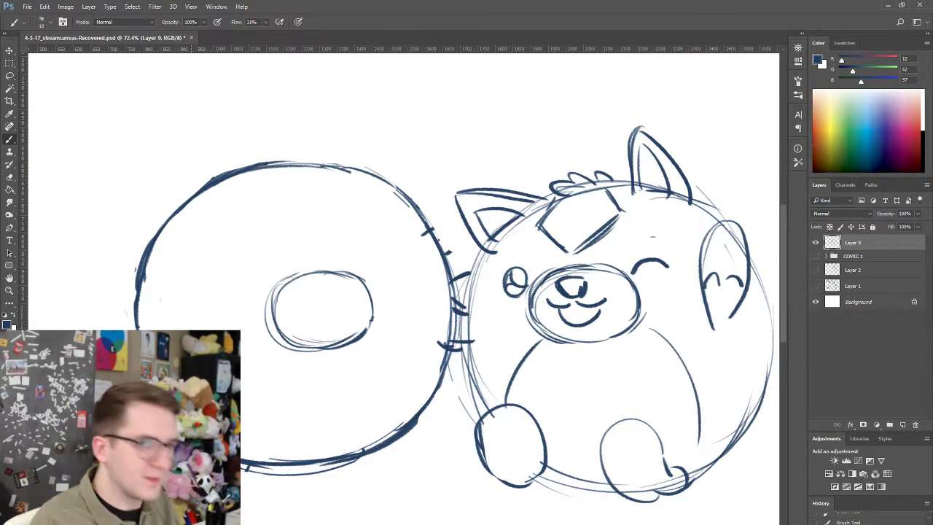
left_click_drag(169, 221, 279, 172)
key("ctrl+alt+z")
left_click_drag(209, 189, 302, 161)
key("ctrl+alt+z")
left_click_drag(232, 181, 298, 172)
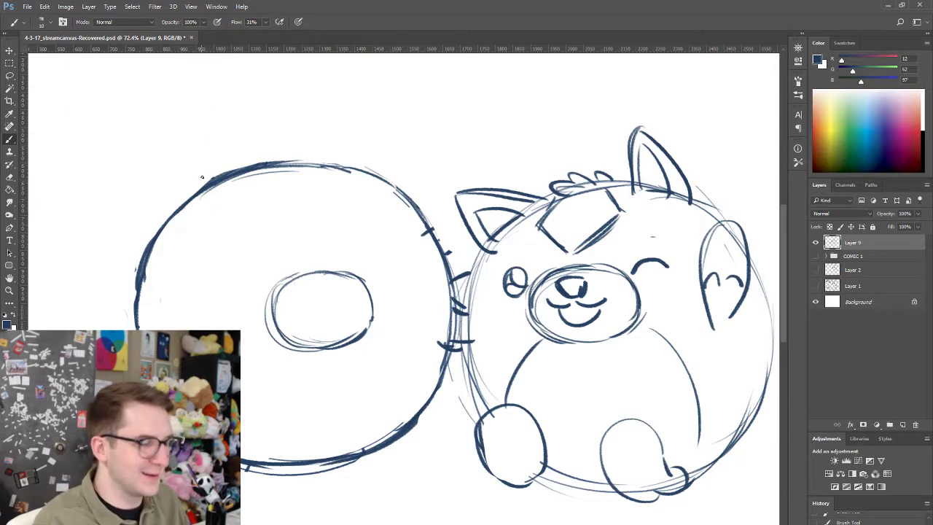
left_click_drag(162, 226, 172, 177)
key("ctrl+z")
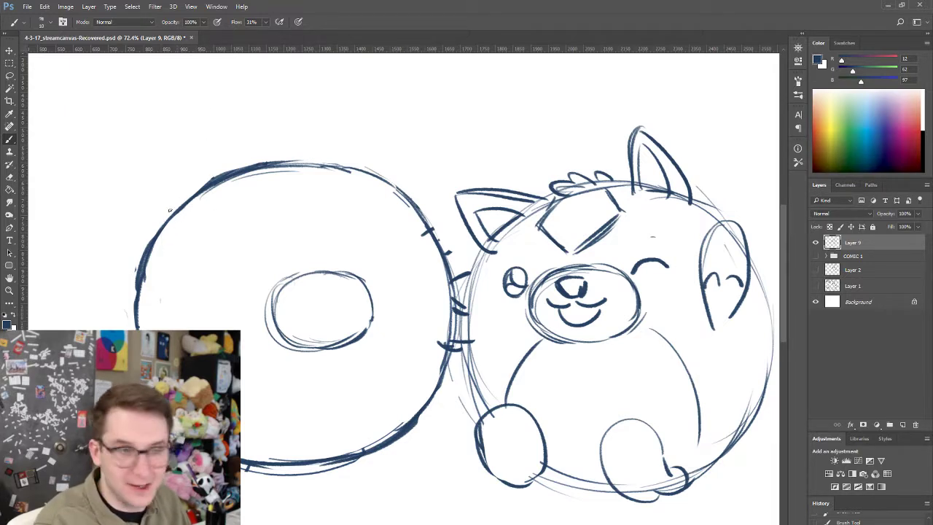
left_click_drag(159, 236, 170, 143)
left_click_drag(171, 145, 211, 186)
key("ctrl+z")
key("ctrl+z")
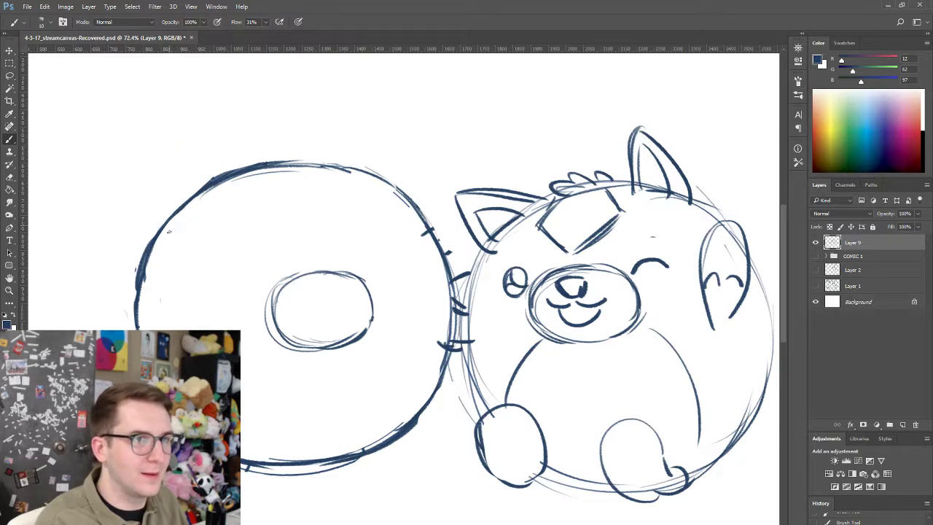
- Draw two pointed ears on the left body, the one nearer the right dog leaning outward
mouse_move(166, 233)
left_mouse_down()
mouse_move(147, 171)
mouse_move(206, 181)
left_mouse_up()
left_click_drag(362, 177, 365, 130)
left_click_drag(367, 130, 403, 202)
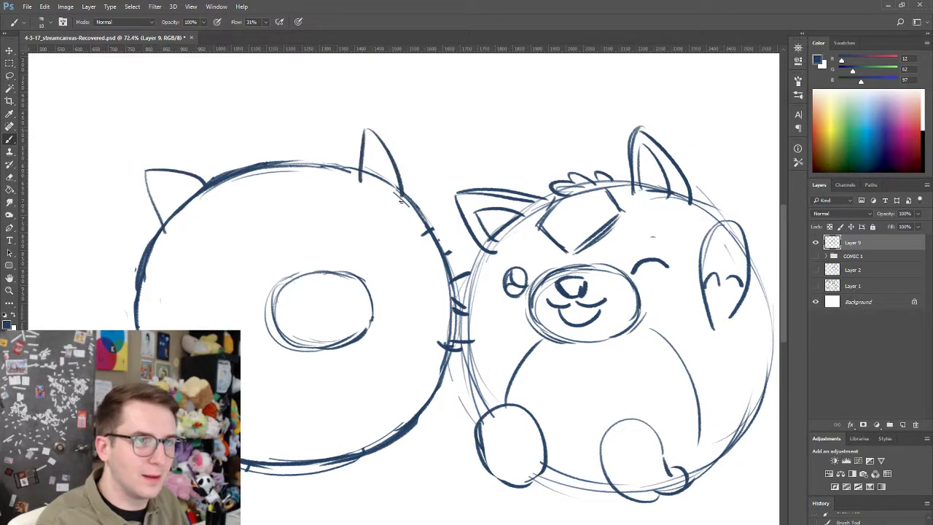
key("ctrl+alt+z")
key("ctrl+alt+z")
mouse_move(355, 172)
left_mouse_down()
mouse_move(382, 127)
mouse_move(416, 203)
left_mouse_up()
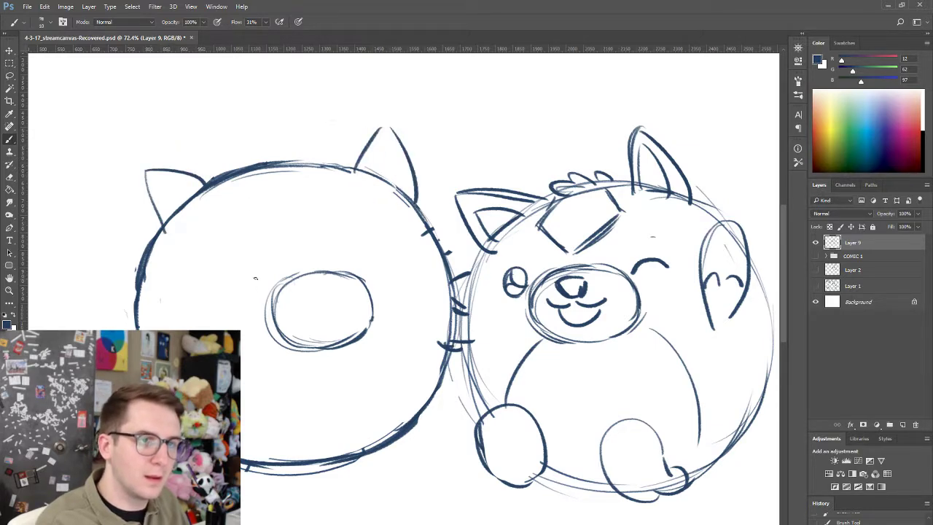
- Draw two solid dark oval eyes above and on either side of the left dog's muzzle
left_click_drag(253, 276, 255, 272)
left_click_drag(249, 309, 264, 312)
key("ctrl+alt+z")
key("ctrl+alt+z")
left_click_drag(252, 275, 253, 277)
mouse_move(366, 261)
left_mouse_down()
mouse_move(363, 277)
mouse_move(368, 259)
mouse_move(370, 272)
left_mouse_up()
key("ctrl+alt+z")
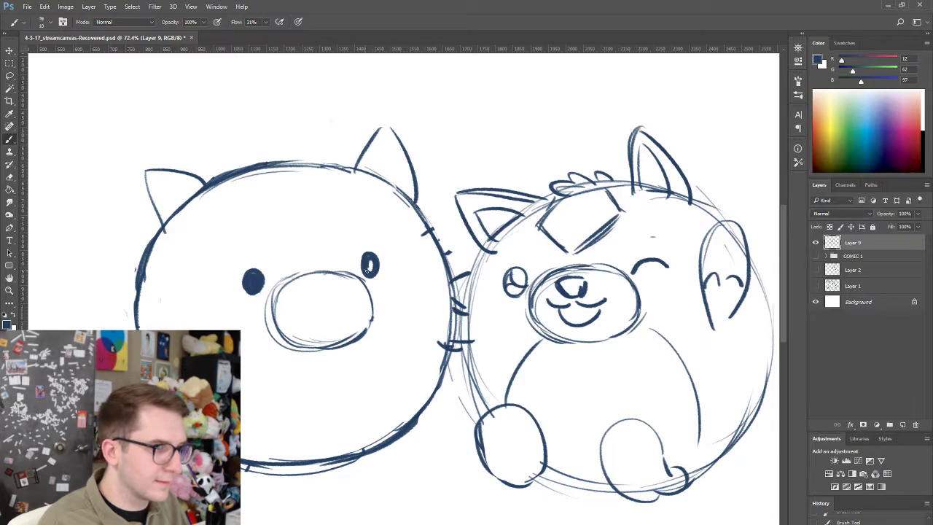
left_click(370, 265)
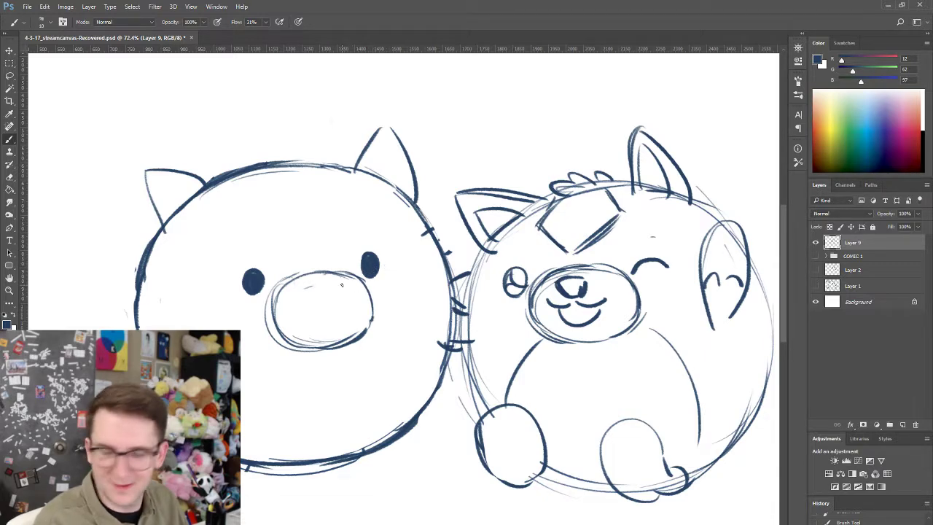
- Draw a small dark filled oval nose near the top of the left dog's muzzle
mouse_move(322, 289)
left_mouse_down()
mouse_move(340, 294)
mouse_move(316, 294)
mouse_move(329, 302)
left_mouse_up()
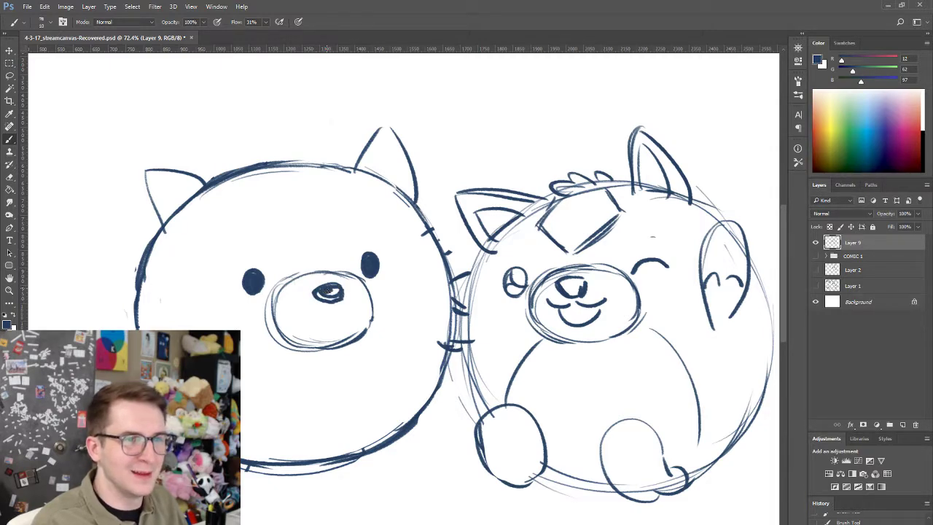
key("e")
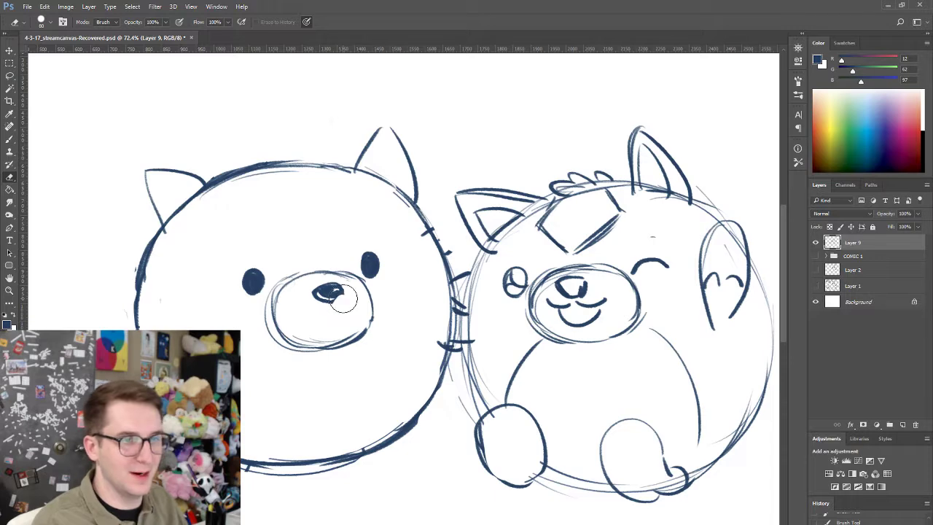
key("b")
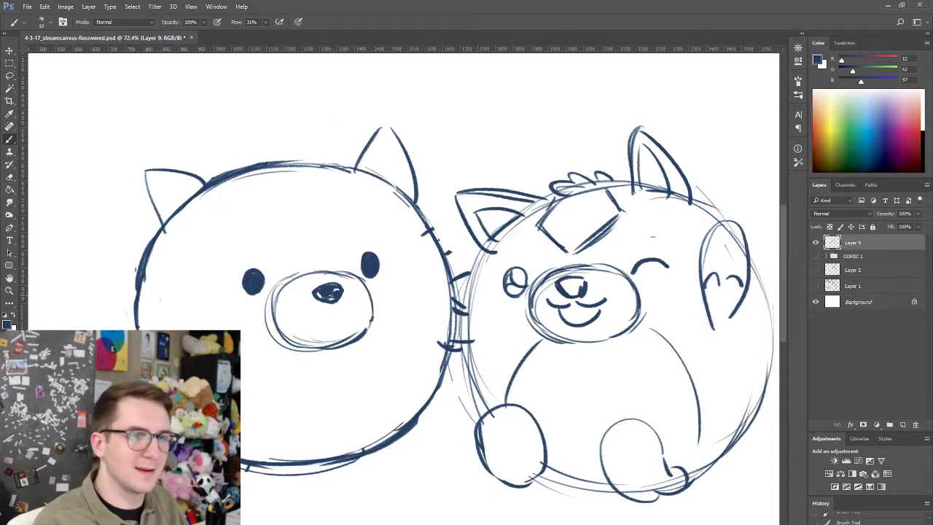
- Erase a round highlight into the upper part of each of the left dog's eyes
key("e")
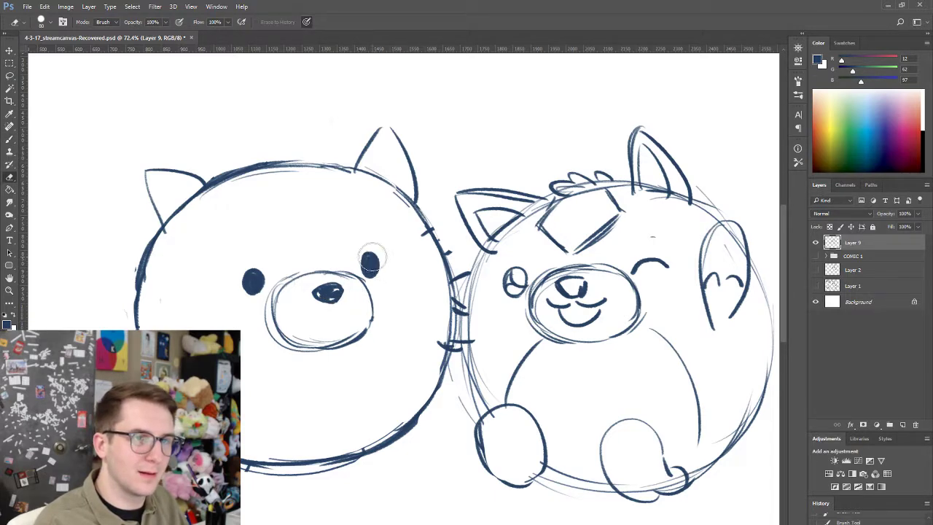
left_click(374, 261)
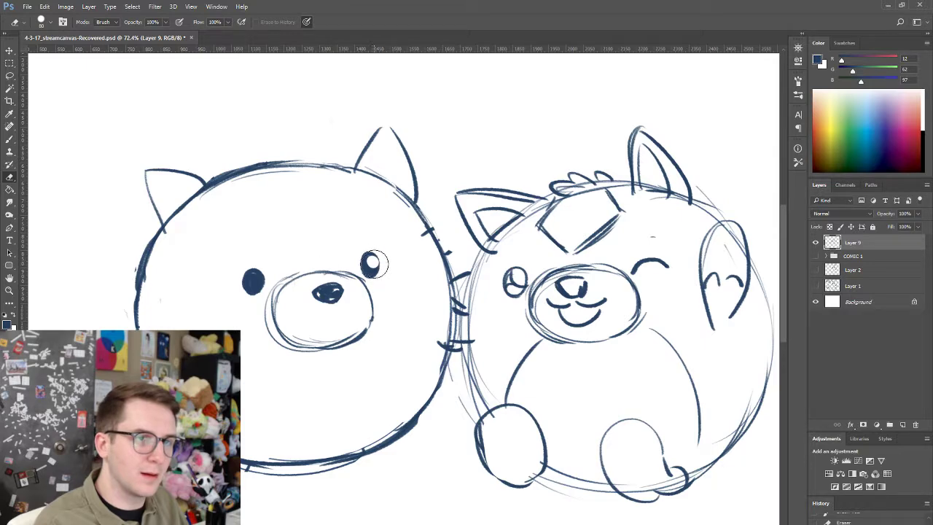
left_click(256, 275)
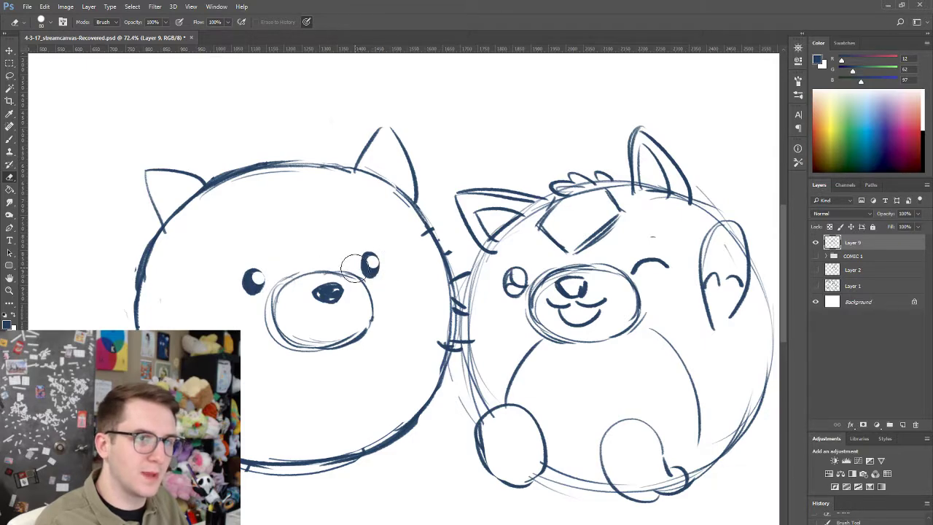
- Thicken the inward-facing edges of the left dog's two ears
key("b")
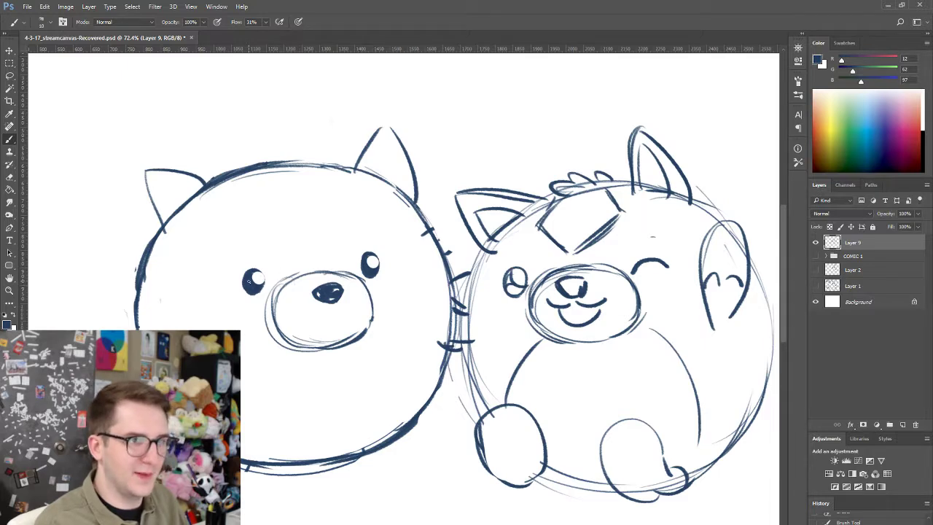
key("ctrl+z")
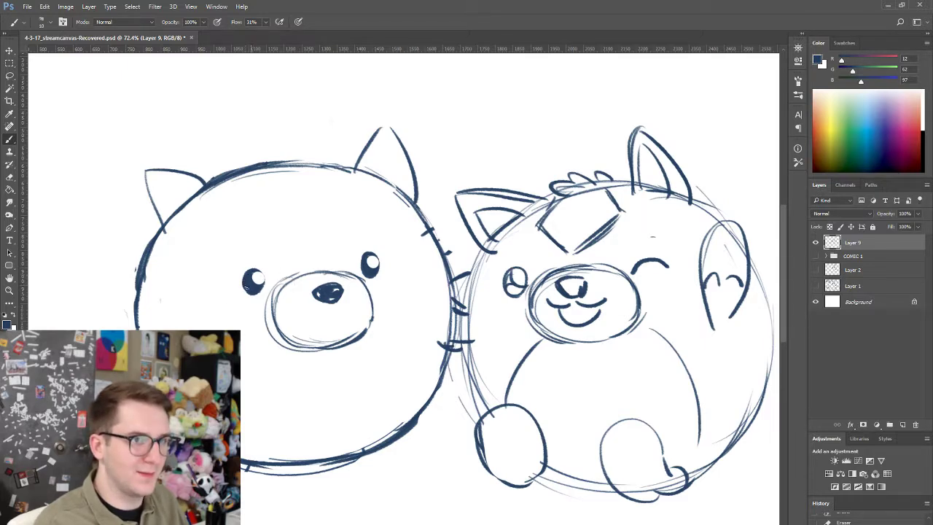
left_click_drag(379, 129, 350, 170)
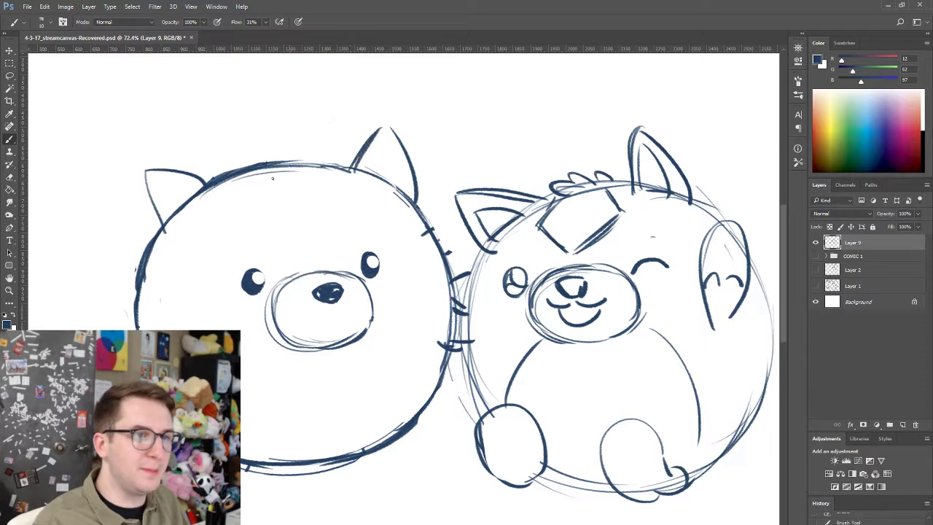
left_click_drag(149, 166, 204, 180)
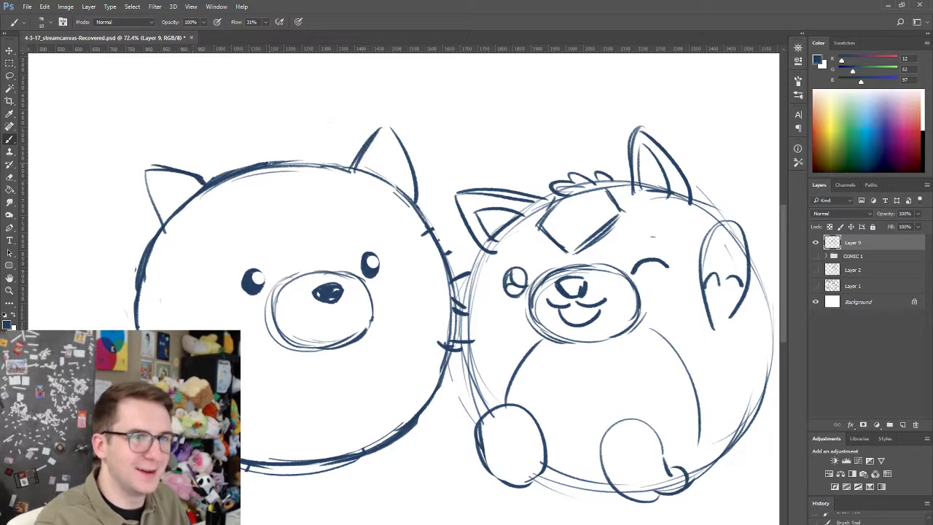
- Sketch a small curled hair tuft on top of the left dog's head between the ears
mouse_move(270, 162)
left_mouse_down()
mouse_move(306, 143)
mouse_move(323, 157)
left_mouse_up()
key("ctrl+alt+z")
key("ctrl+alt+z")
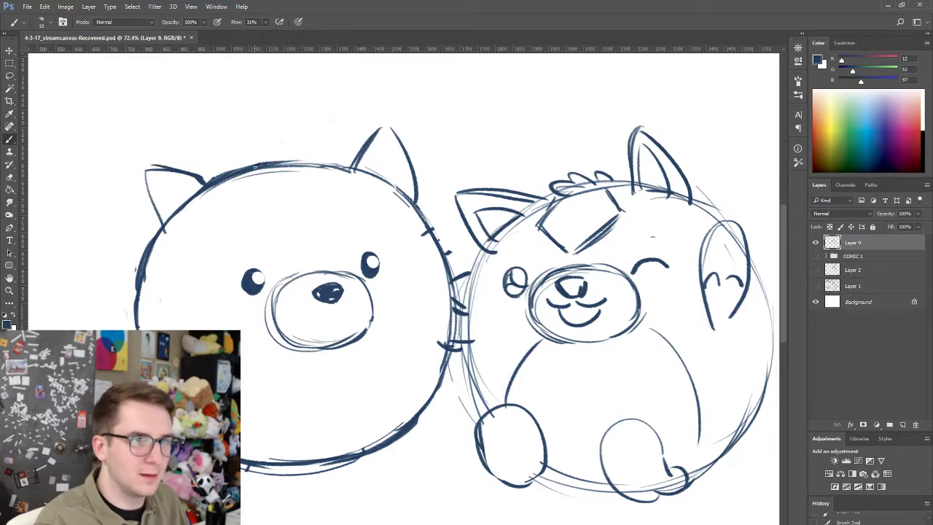
left_click_drag(261, 163, 316, 150)
left_click_drag(316, 150, 335, 161)
key("ctrl+alt+z")
key("ctrl+alt+z")
key("ctrl+alt+z")
left_click_drag(265, 163, 324, 155)
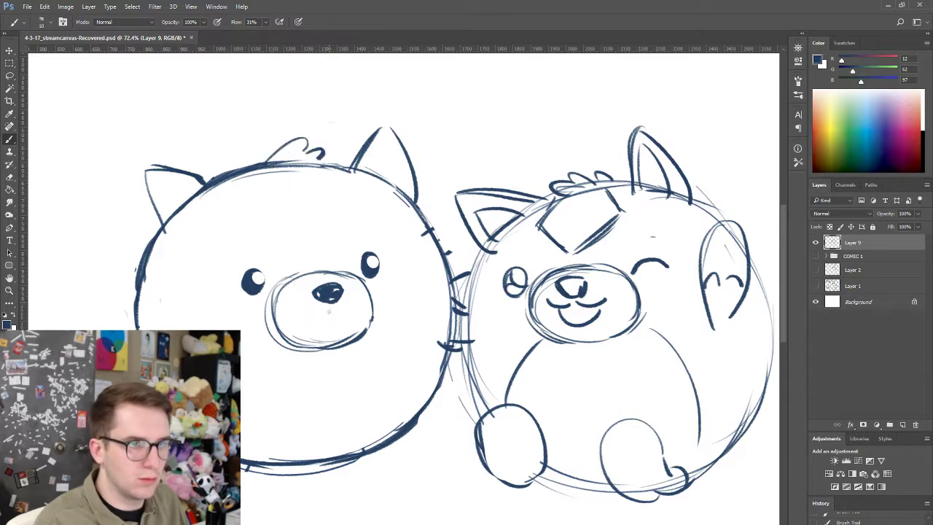
left_click_drag(330, 307, 304, 307)
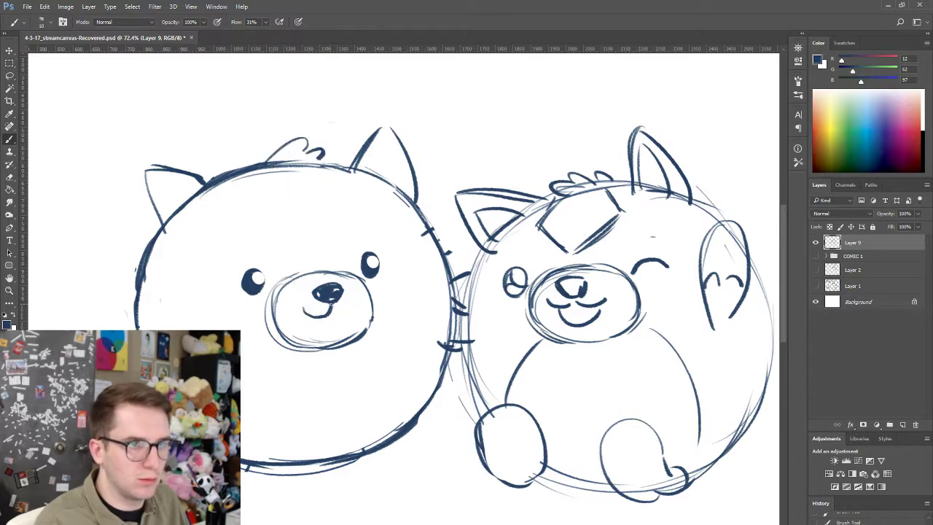
key("ctrl+alt+z")
key("ctrl+alt+z")
mouse_move(331, 305)
left_mouse_down()
mouse_move(299, 303)
mouse_move(363, 294)
mouse_move(297, 309)
mouse_move(358, 299)
left_mouse_up()
key("ctrl+alt+z")
key("ctrl+alt+z")
key("ctrl+alt+z")
key("ctrl+alt+z")
key("ctrl+alt+z")
- Draw a W-shaped smile with a short stem beneath the left dog's nose
mouse_move(300, 315)
left_mouse_down()
mouse_move(330, 316)
mouse_move(300, 319)
mouse_move(319, 322)
mouse_move(340, 313)
mouse_move(346, 331)
left_mouse_up()
key("ctrl+z")
key("e")
key("b")
scroll(306, 316, "up", 3)
key("ctrl+z")
key("ctrl+z")
key("e")
key("b")
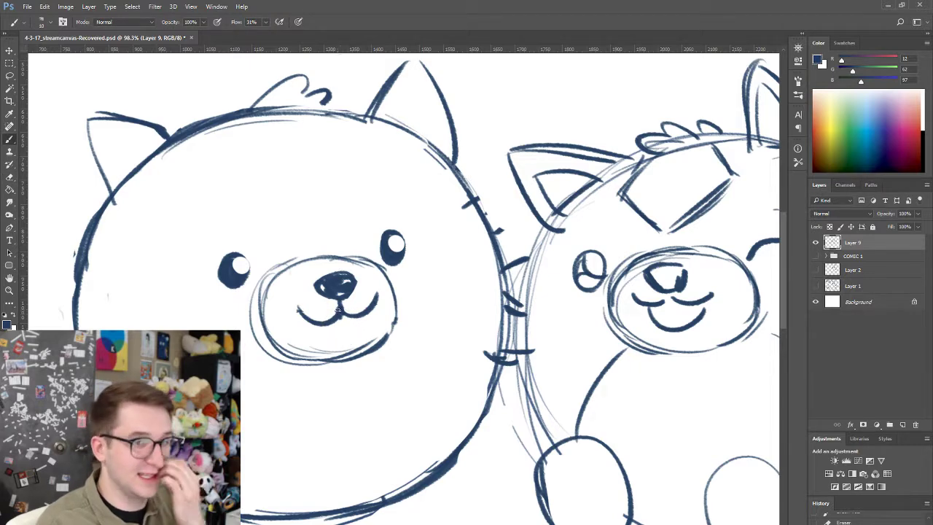
- Add three small whisker dots on each side of the left dog's muzzle
left_click_drag(352, 297, 431, 257)
left_click(358, 258)
left_click(367, 252)
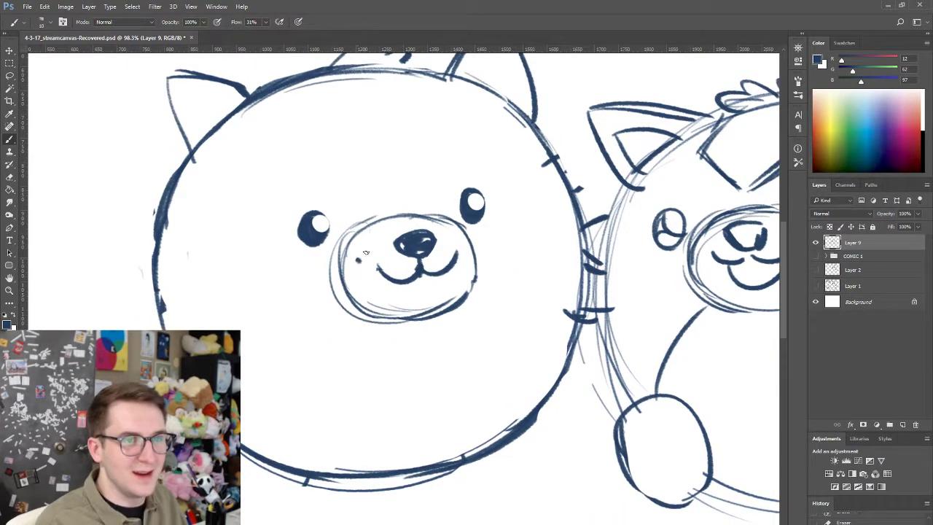
left_click(375, 257)
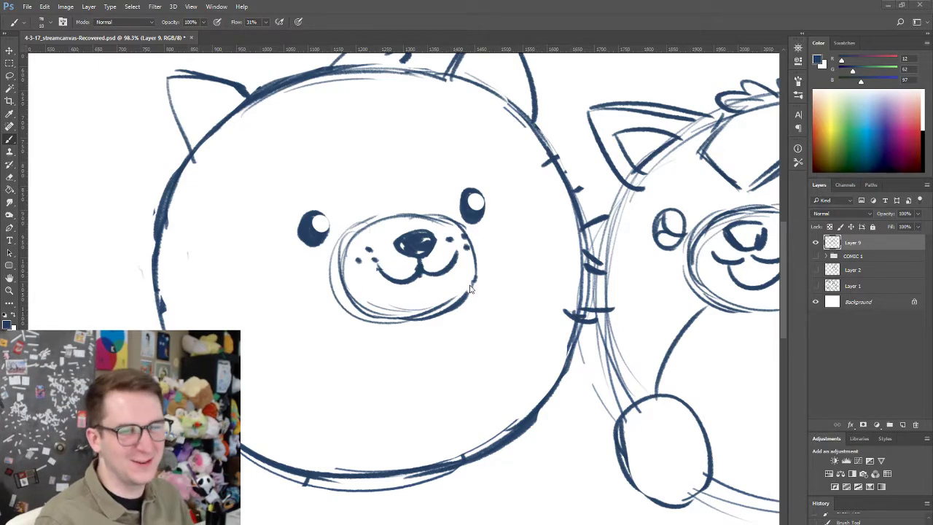
- Clean up the left dog's muzzle outline by erasing its stray outer loop and redrawing the left edge as a single darker line
left_click_drag(470, 293, 480, 249)
key("ctrl+z")
left_click_drag(456, 306, 469, 272)
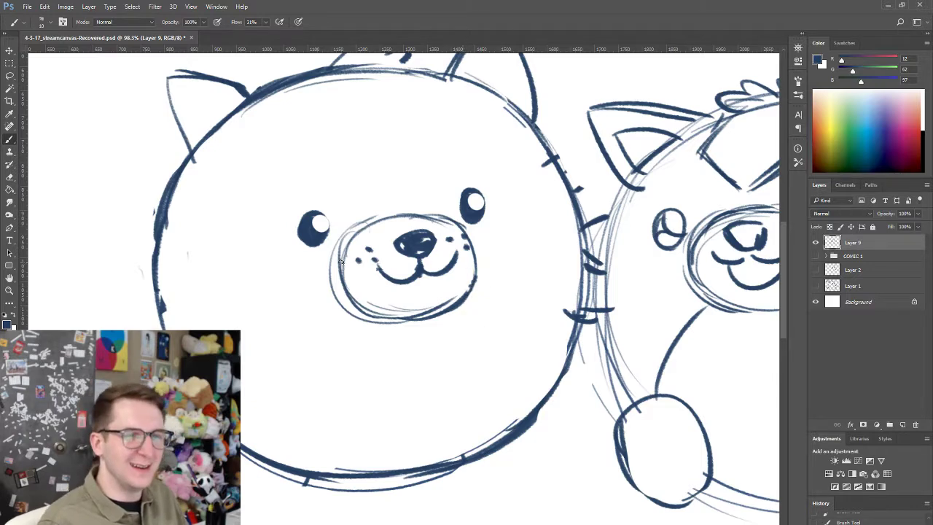
key("e")
mouse_move(327, 268)
left_mouse_down()
mouse_move(398, 205)
mouse_move(382, 205)
left_mouse_up()
key("ctrl+z")
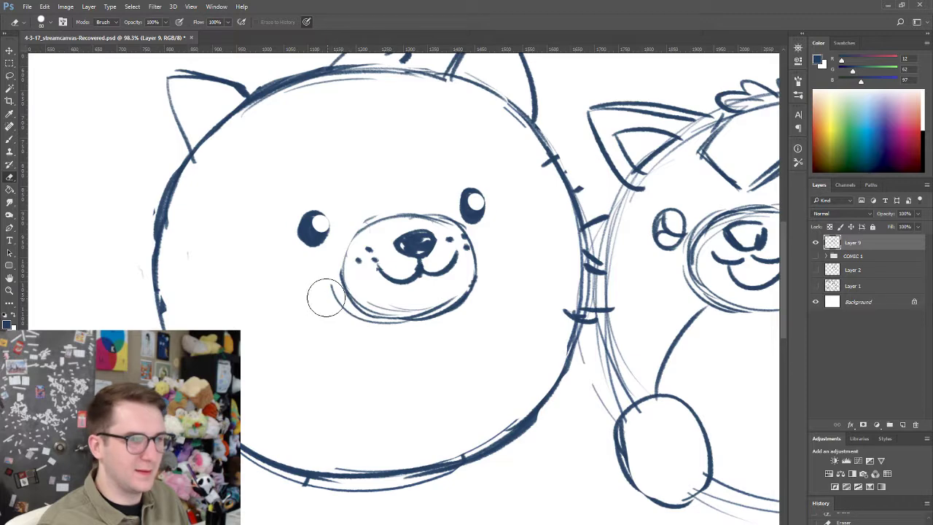
key("b")
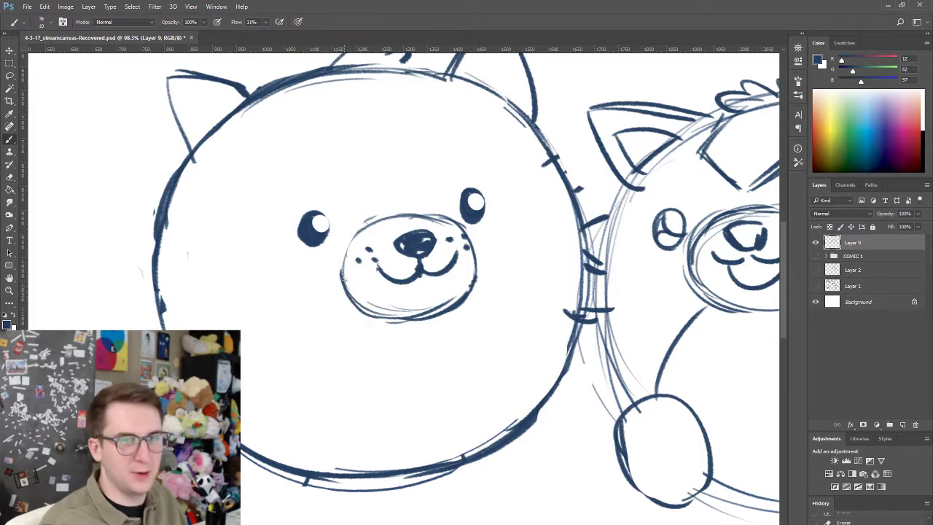
left_click_drag(362, 229, 343, 280)
- Draw a small rounded tongue with a centre line hanging from the left dog's smile
mouse_move(402, 282)
left_mouse_down()
mouse_move(443, 278)
mouse_move(419, 302)
mouse_move(431, 279)
mouse_move(419, 288)
left_mouse_up()
key("ctrl+z")
key("ctrl+z")
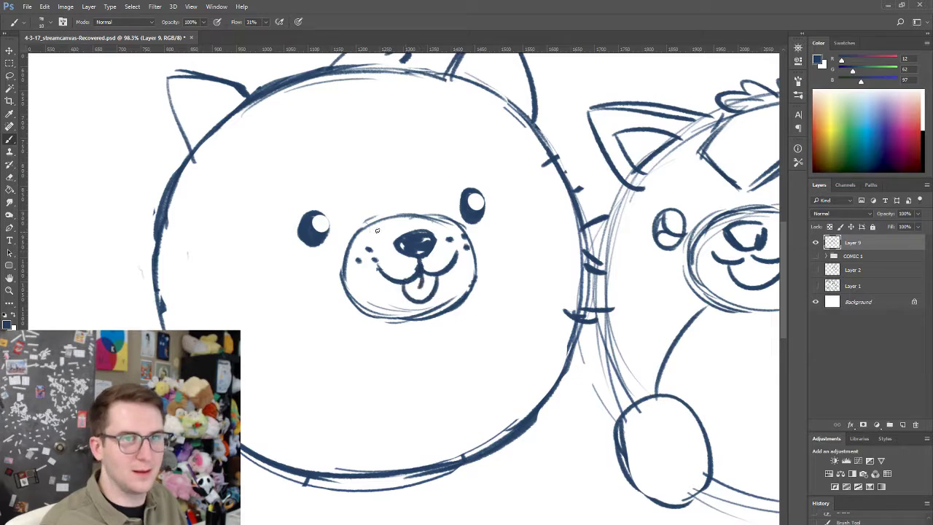
- Lasso each of the left dog's eyes and move it slightly inward, closer to the muzzle
key("l")
left_click_drag(312, 264, 332, 246)
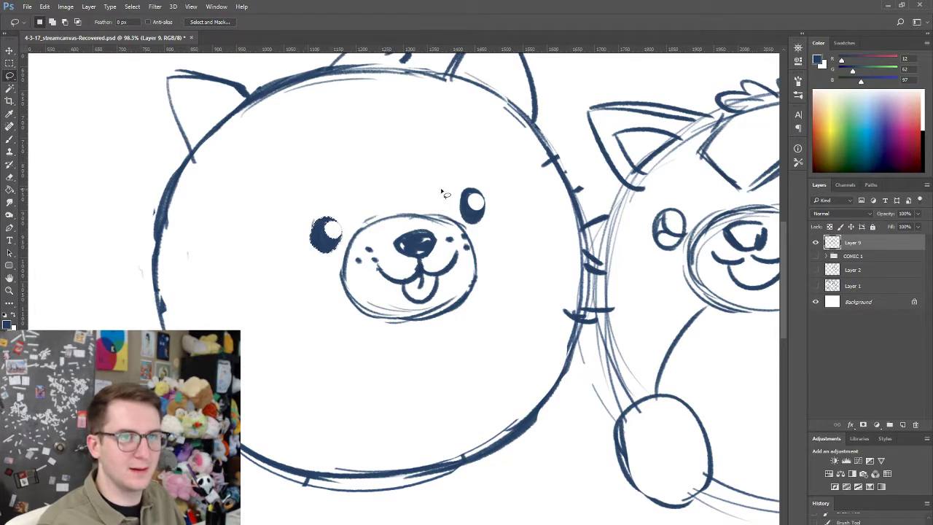
mouse_move(440, 191)
left_mouse_down()
mouse_move(487, 182)
mouse_move(442, 189)
left_mouse_up()
left_click_drag(471, 221, 464, 218)
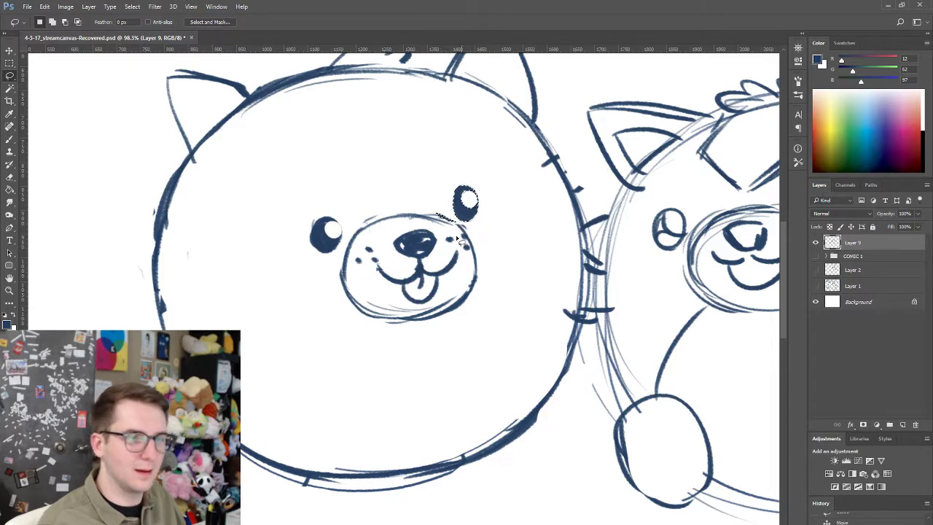
- Shift the left dog's nose, mouth and whisker dots slightly right within the muzzle, and touch up the left eye's outer edge
mouse_move(368, 237)
left_mouse_down()
mouse_move(426, 312)
mouse_move(473, 266)
mouse_move(453, 227)
mouse_move(410, 220)
left_mouse_up()
left_click_drag(420, 270, 428, 271)
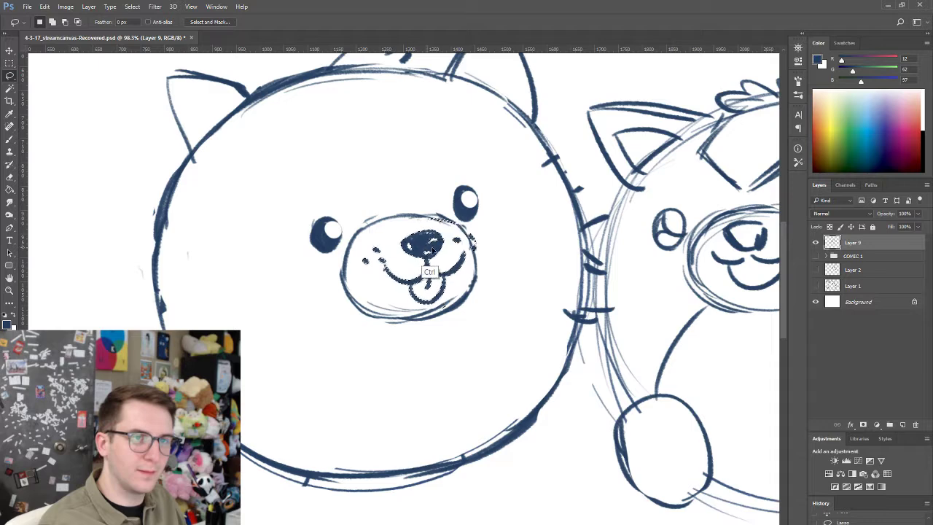
key("ctrl+d")
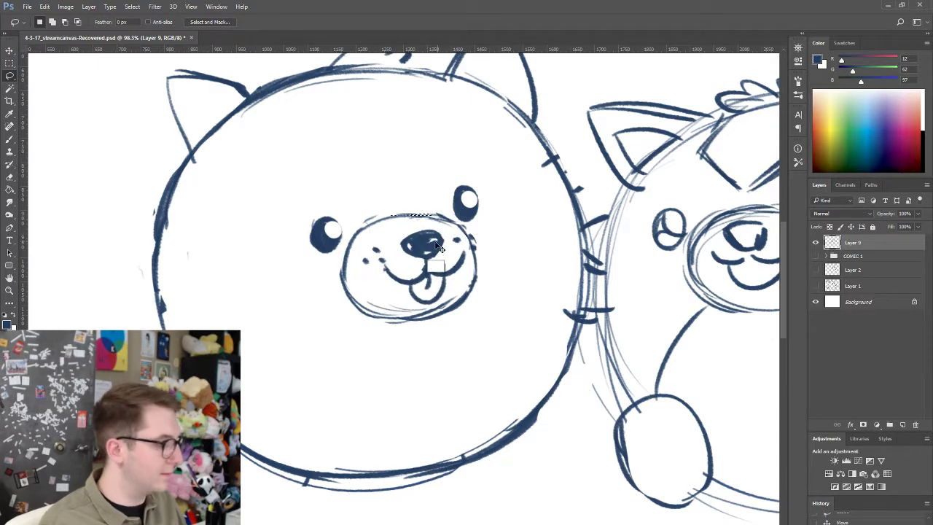
key("b")
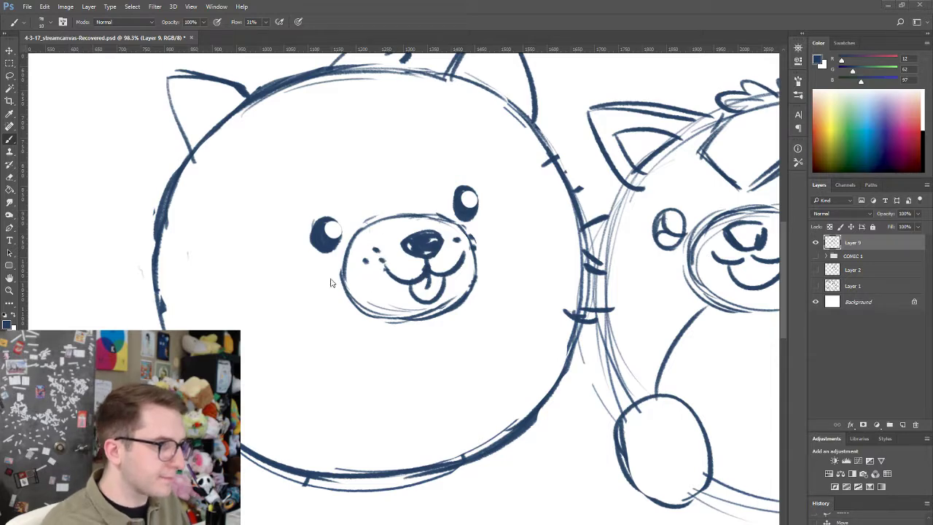
key("ctrl+d")
left_click_drag(321, 222, 315, 243)
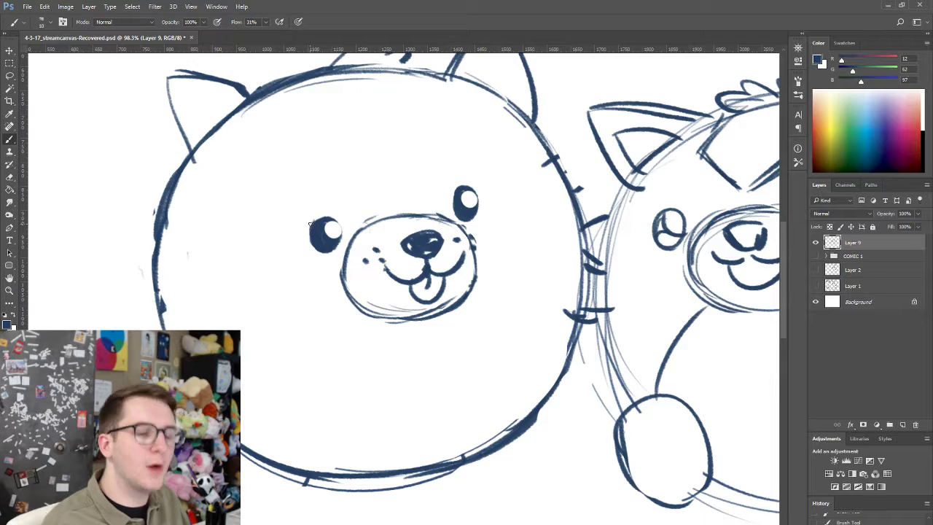
- Erase the head outline where it crosses the bases of the left dog's two ears
key("e")
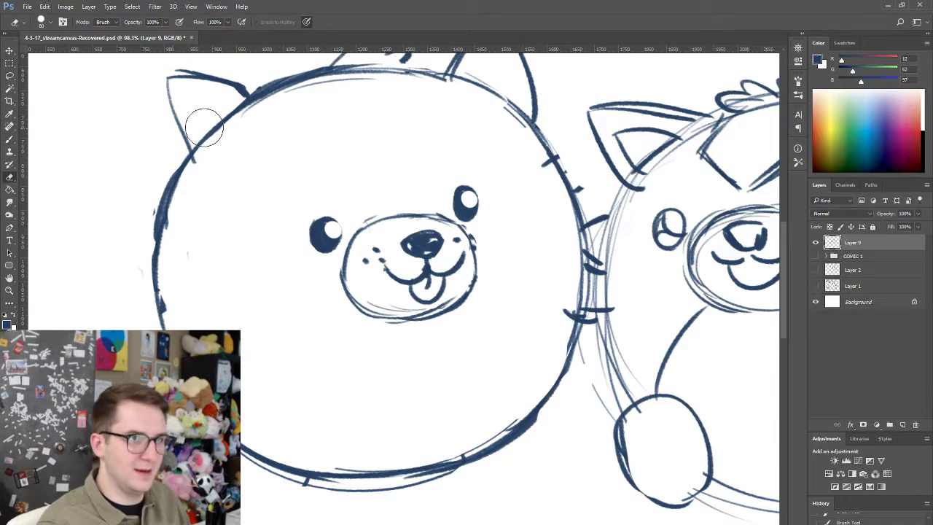
left_click_drag(209, 129, 232, 104)
key("space")
left_click_drag(397, 193, 375, 259)
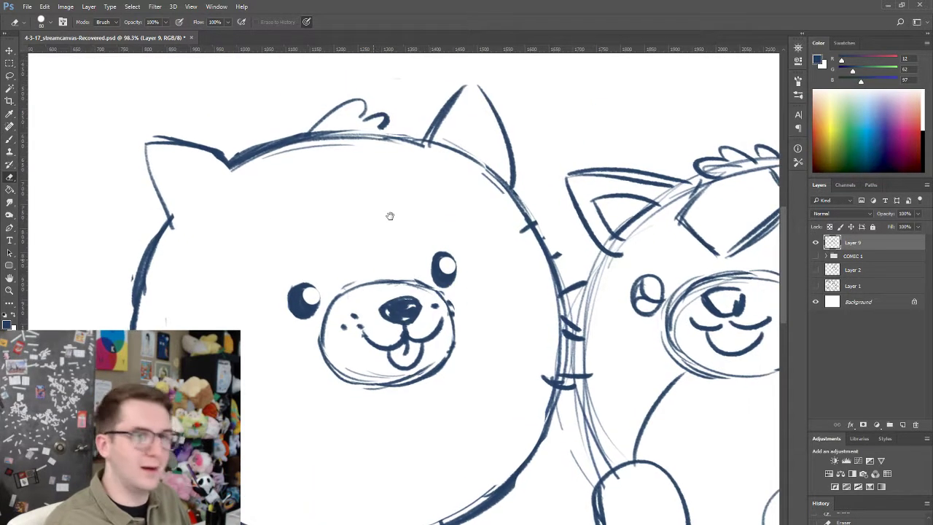
key("b")
key("e")
mouse_move(475, 169)
left_mouse_down()
mouse_move(445, 160)
mouse_move(478, 145)
mouse_move(483, 198)
left_mouse_up()
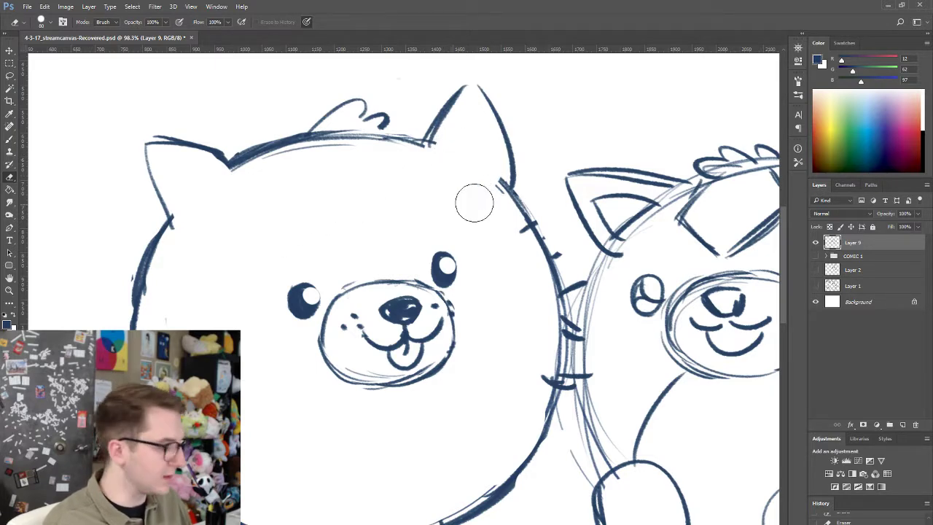
- Draw a small inner triangle inside each of the left dog's ears
key("b")
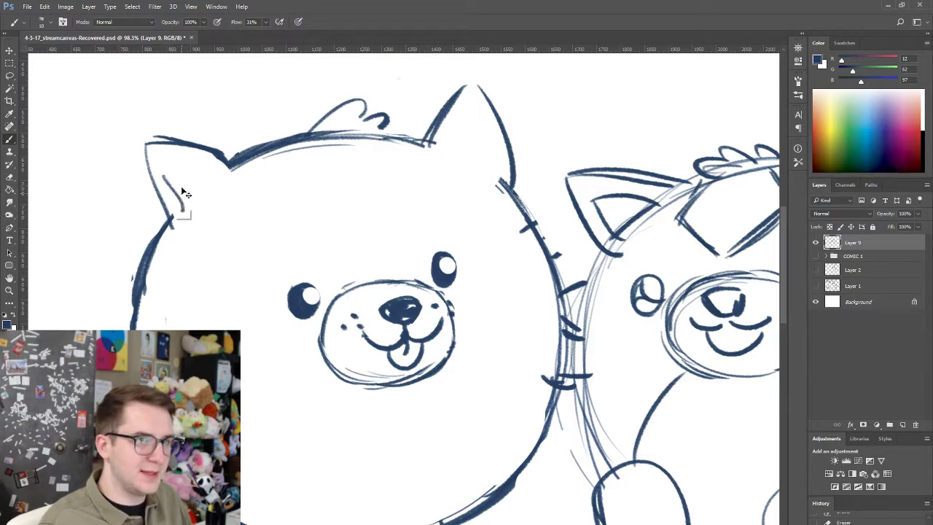
mouse_move(183, 191)
left_mouse_down()
mouse_move(168, 165)
mouse_move(218, 188)
mouse_move(190, 216)
left_mouse_up()
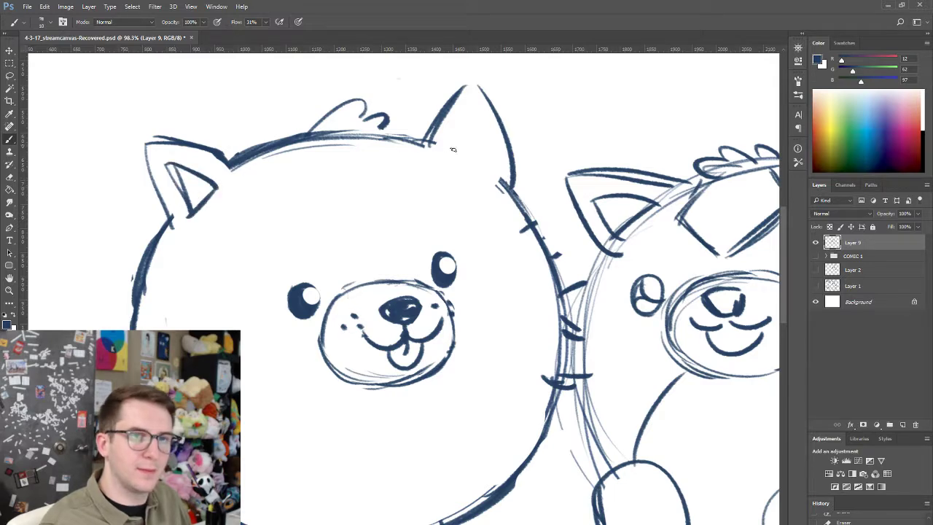
mouse_move(453, 149)
left_mouse_down()
mouse_move(480, 115)
mouse_move(498, 181)
mouse_move(474, 168)
left_mouse_up()
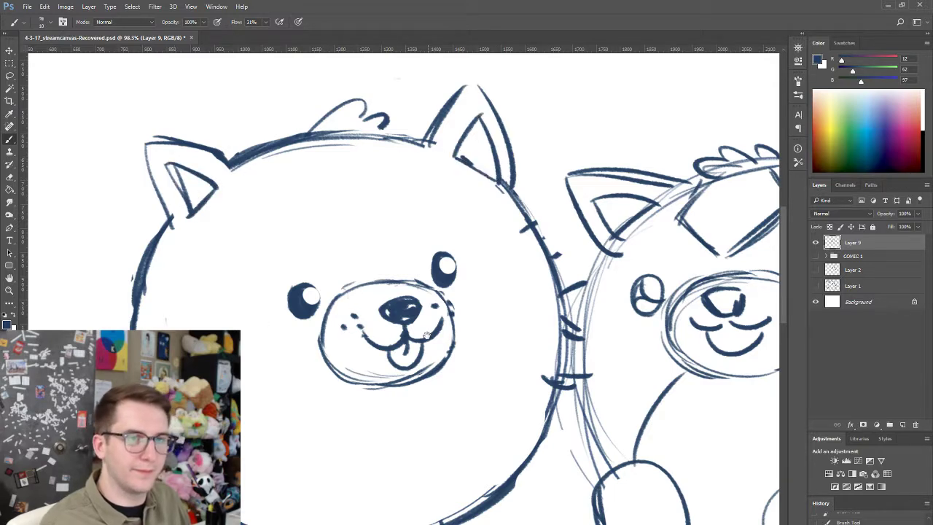
- Sketch short jagged fur strokes on both cheeks of the left dog, just inside the head outline
left_click_drag(426, 334, 467, 241)
left_click_drag(193, 269, 182, 330)
left_click_drag(191, 319, 193, 330)
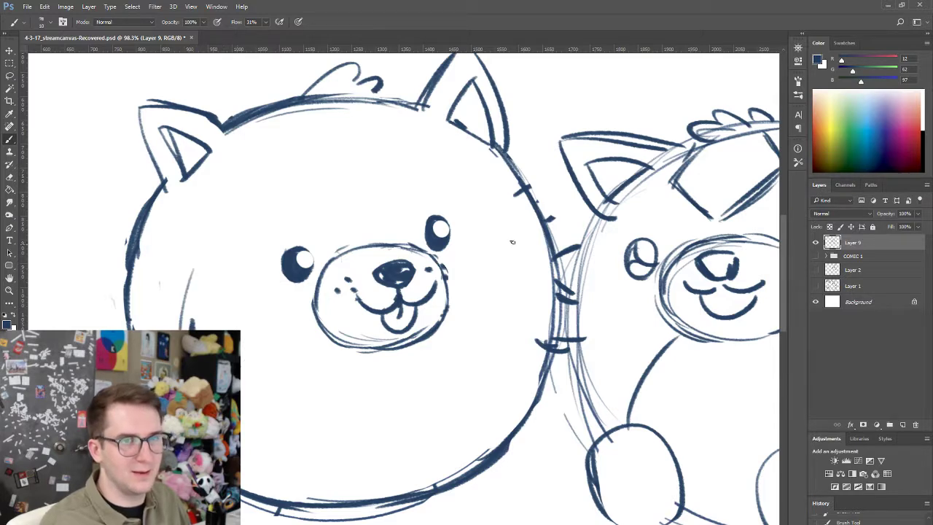
left_click_drag(512, 217, 547, 262)
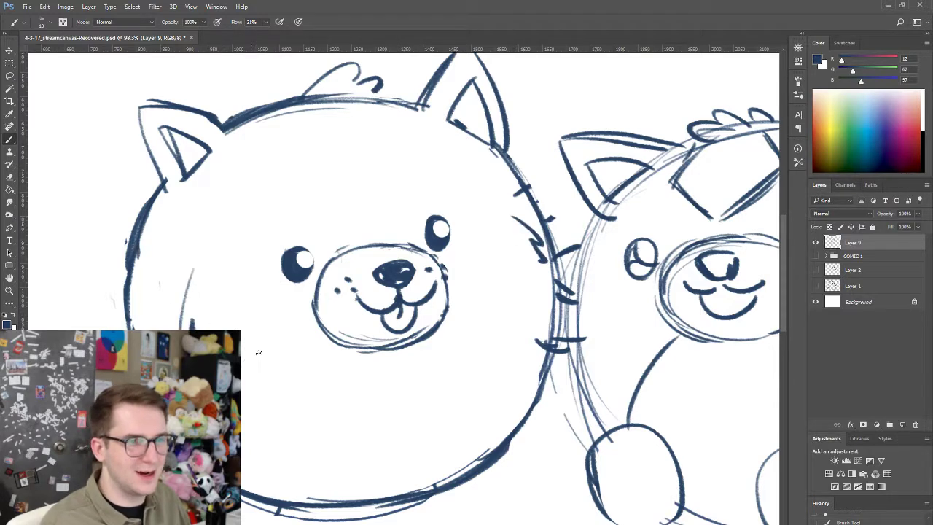
mouse_move(190, 267)
left_mouse_down()
mouse_move(180, 282)
mouse_move(188, 301)
left_mouse_up()
key("ctrl+z")
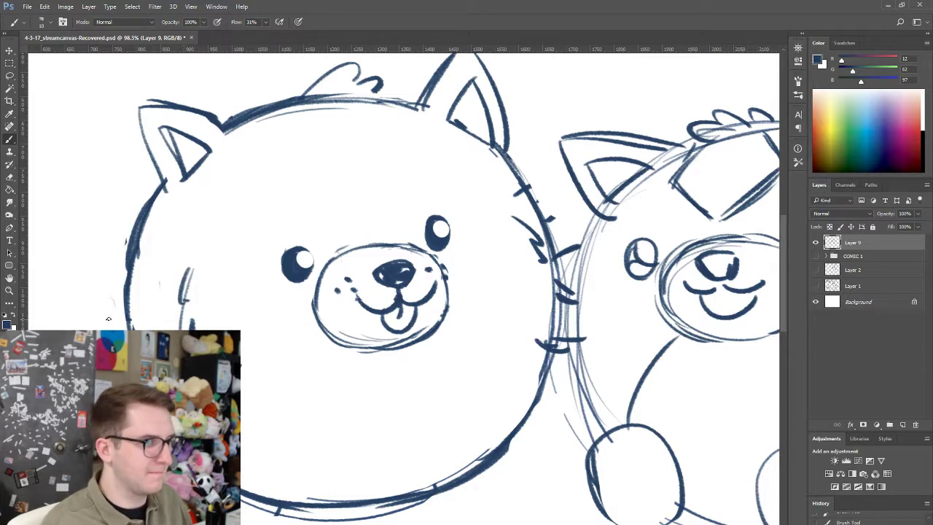
- Sketch the large outer arc of a curled tail behind the left dog's left side
left_click_drag(140, 264, 130, 331)
left_click_drag(120, 277, 51, 280)
key("ctrl+z")
left_click_drag(203, 264, 261, 223)
mouse_move(186, 203)
left_mouse_down()
mouse_move(96, 330)
mouse_move(127, 241)
mouse_move(99, 329)
left_mouse_up()
key("ctrl+z")
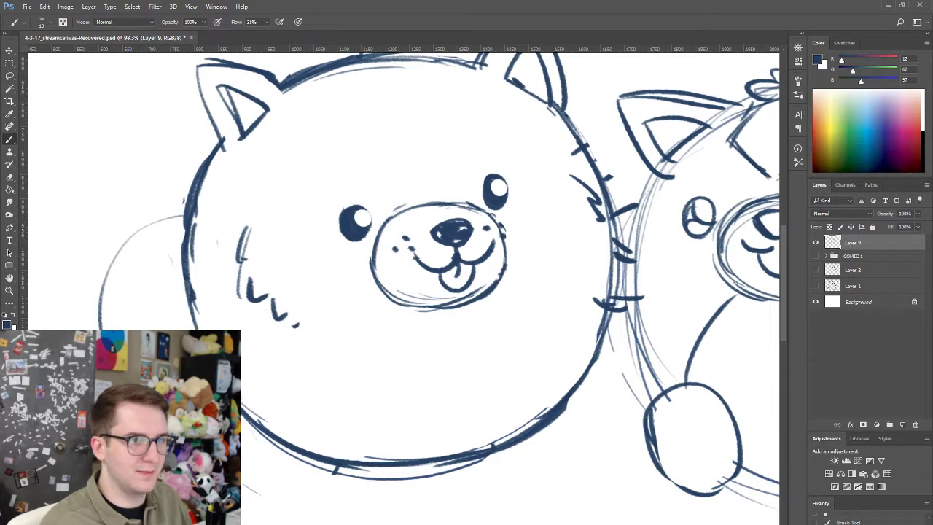
left_click_drag(156, 314, 188, 330)
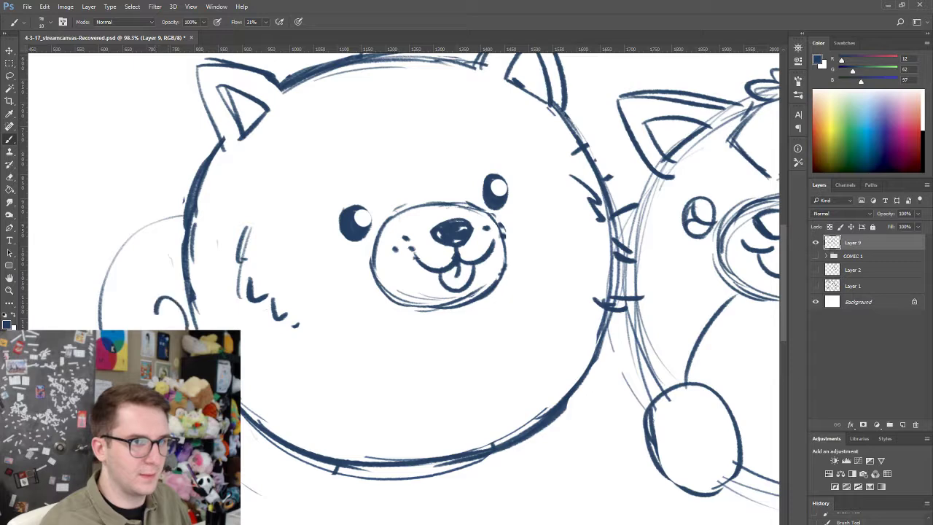
key("ctrl+z")
mouse_move(184, 272)
left_mouse_down()
mouse_move(128, 305)
mouse_move(126, 329)
left_mouse_up()
mouse_move(167, 317)
left_mouse_down()
mouse_move(182, 329)
mouse_move(173, 315)
left_mouse_up()
left_click_drag(172, 221, 111, 275)
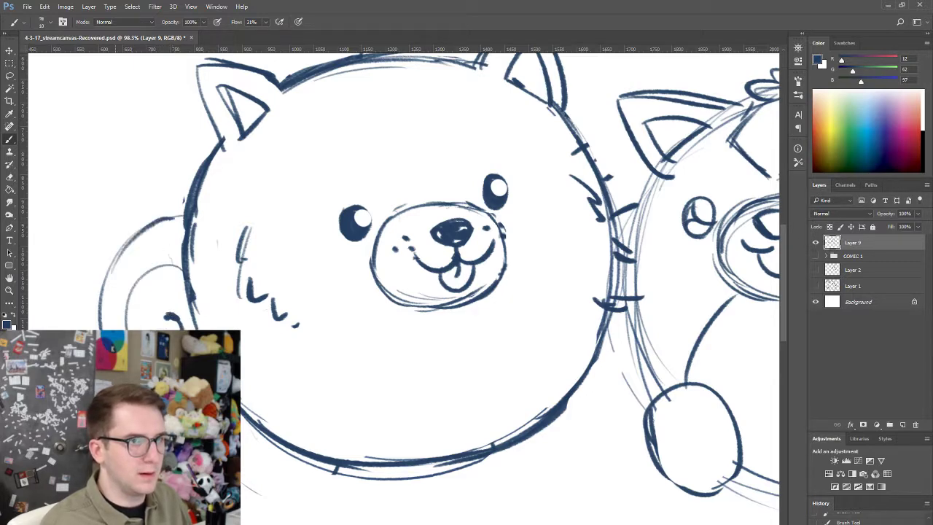
key("ctrl+alt+z")
key("ctrl+alt+z")
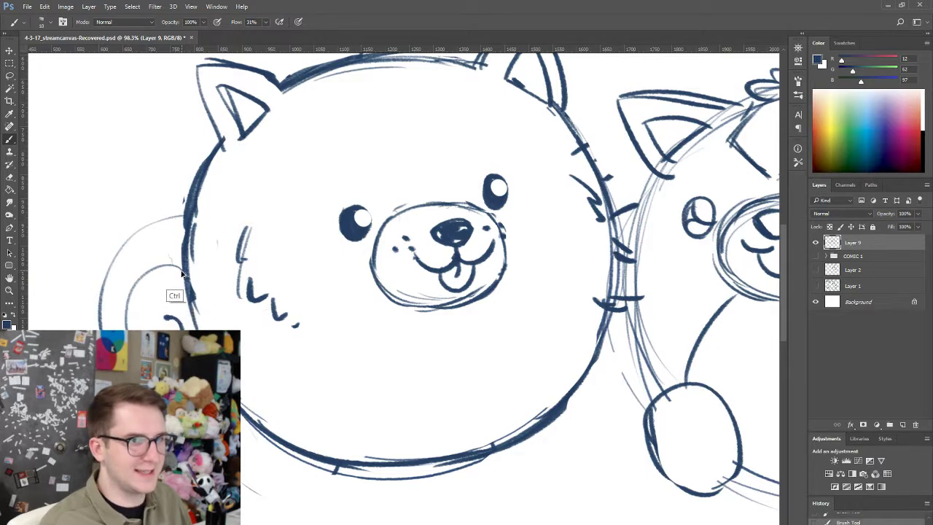
key("ctrl+alt+z")
mouse_move(182, 268)
left_mouse_down()
mouse_move(149, 330)
mouse_move(161, 330)
mouse_move(182, 259)
left_mouse_up()
key("ctrl+z")
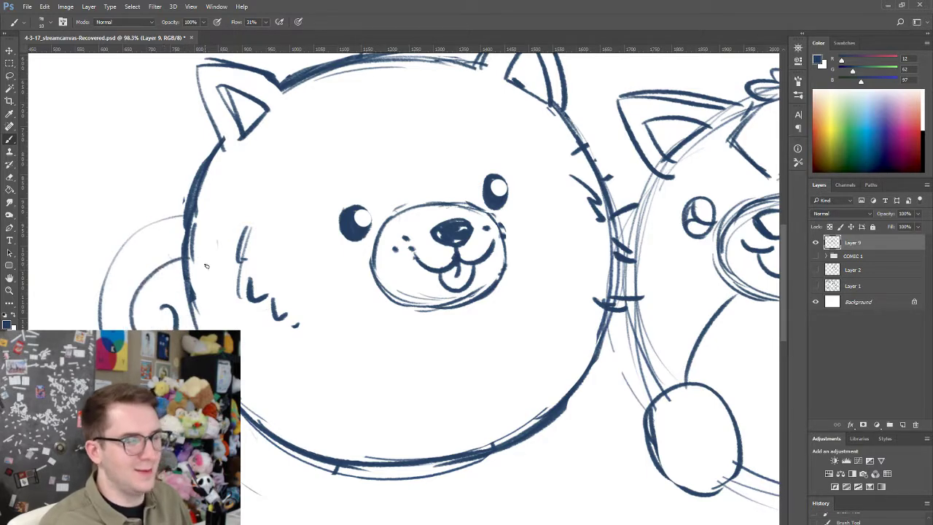
key("ctrl+z")
- Draw the inner spiral of the left dog's curled tail and darken the upper part of its outer arc
mouse_move(169, 303)
left_mouse_down()
mouse_move(156, 271)
mouse_move(188, 269)
left_mouse_up()
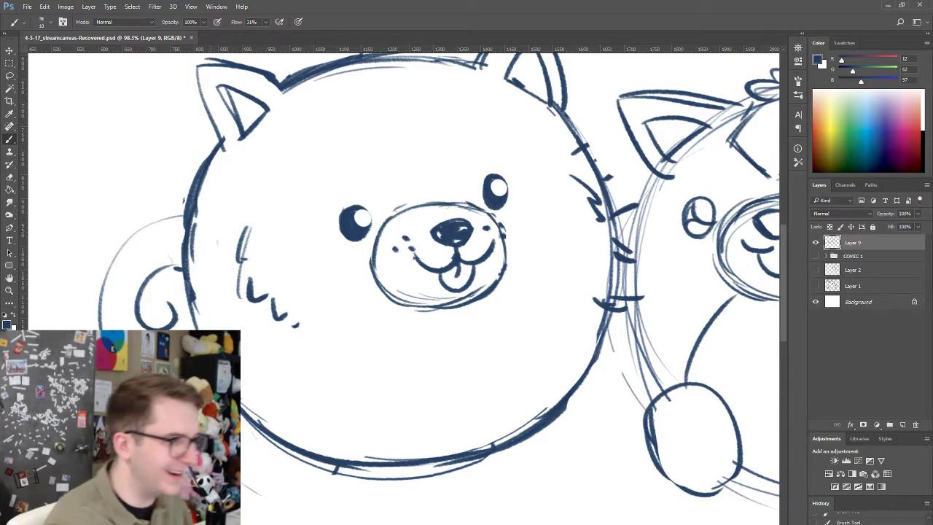
left_click_drag(367, 316, 356, 325)
left_click_drag(373, 383, 325, 388)
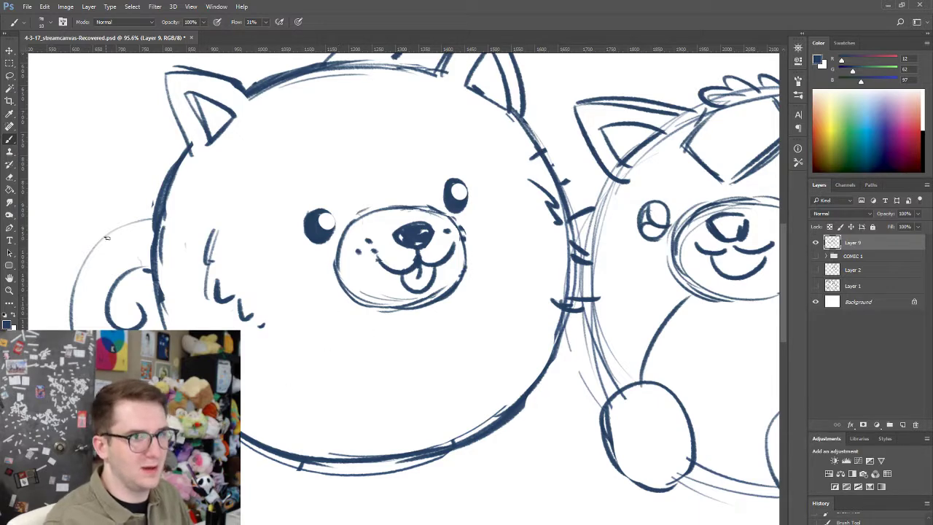
left_click_drag(86, 255, 128, 220)
key("ctrl+z")
left_click_drag(95, 248, 132, 216)
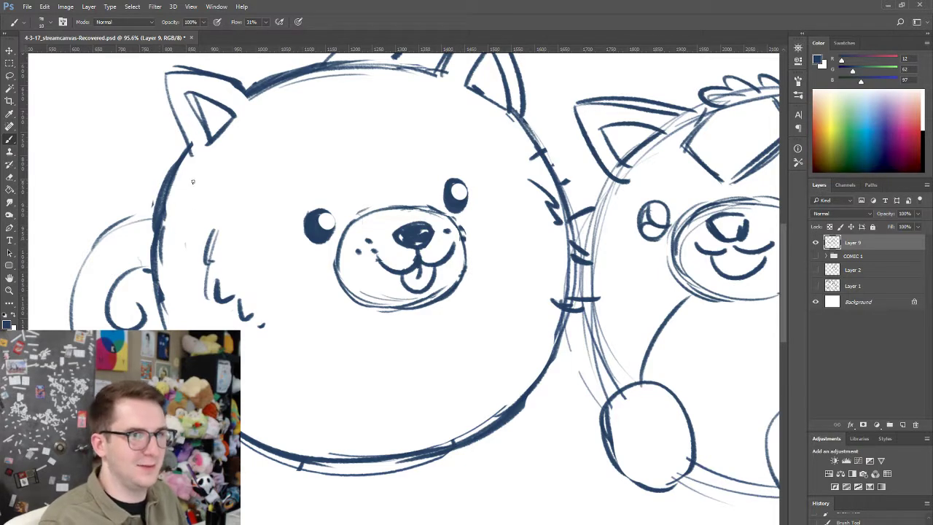
- Replace the left dog's smooth outline below its left ear with pointed fur tufts, and add fluffy tufts below its right ear
key("e")
left_click_drag(175, 180, 168, 229)
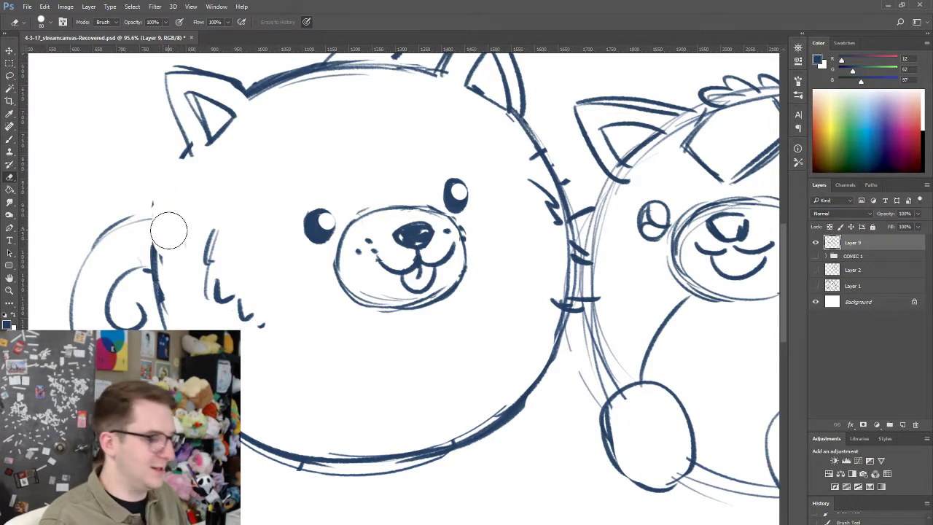
key("b")
left_click_drag(188, 152, 154, 213)
key("ctrl+z")
left_click_drag(191, 151, 151, 205)
mouse_move(169, 195)
left_mouse_down()
mouse_move(146, 240)
mouse_move(154, 260)
left_mouse_up()
mouse_move(515, 114)
left_mouse_down()
mouse_move(546, 131)
mouse_move(530, 153)
left_mouse_up()
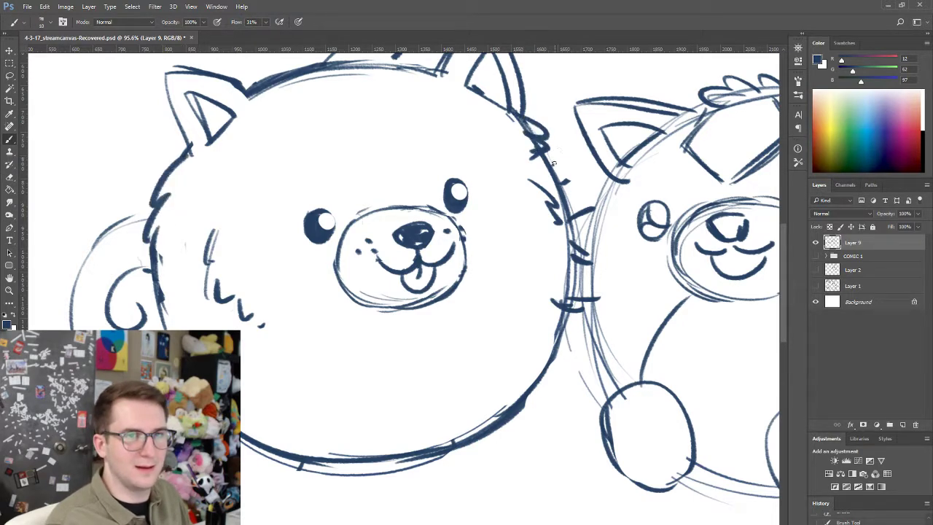
- Sketch a small cluster of rounded curls just above the left dog's nose
left_click_drag(492, 218, 377, 331)
scroll(377, 331, "down", 2)
scroll(340, 323, "up", 4)
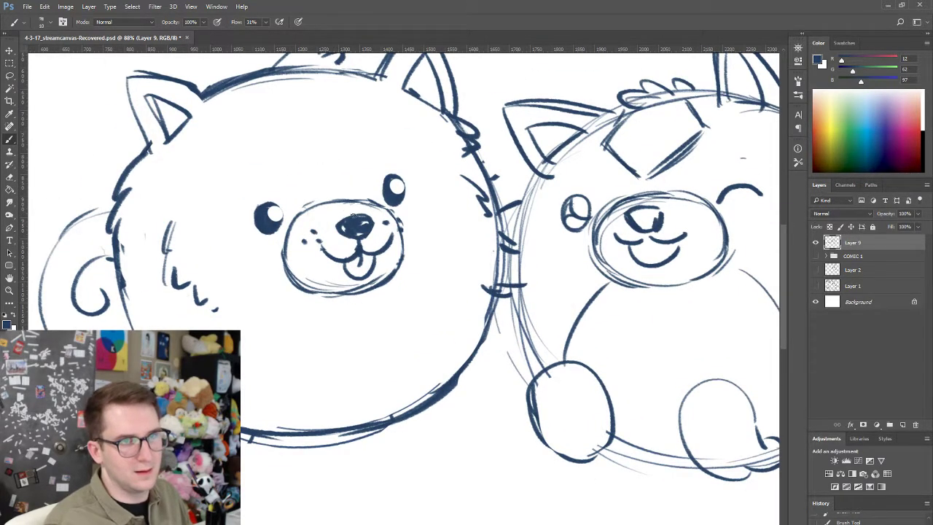
mouse_move(354, 215)
left_mouse_down()
mouse_move(344, 207)
mouse_move(364, 210)
left_mouse_up()
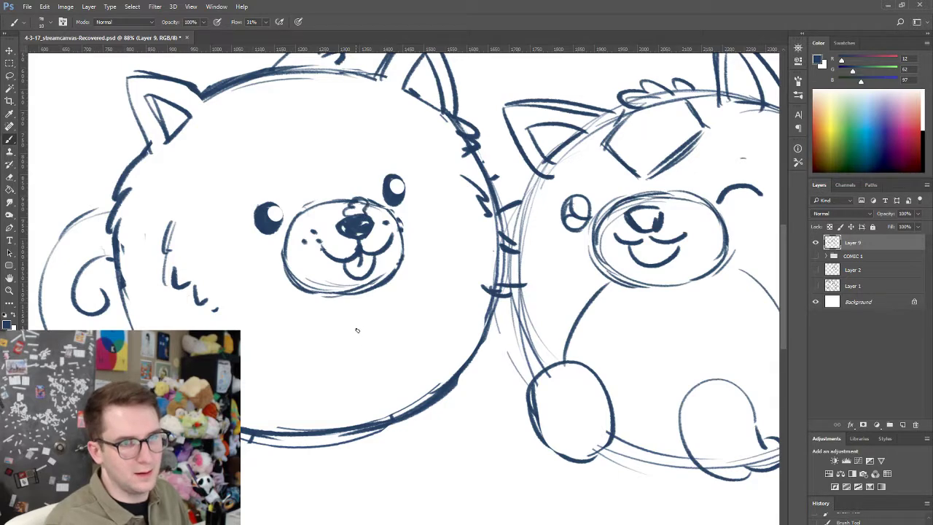
- Sketch a tilted oval mug rim below the left dog's muzzle, with a liquid line inside and curls of steam rising from it
mouse_move(350, 326)
left_mouse_down()
mouse_move(423, 310)
mouse_move(382, 325)
mouse_move(378, 339)
mouse_move(379, 312)
mouse_move(394, 298)
mouse_move(380, 302)
mouse_move(393, 295)
left_mouse_up()
key("ctrl+z")
key("ctrl+z")
key("ctrl+z")
left_click_drag(397, 293, 402, 285)
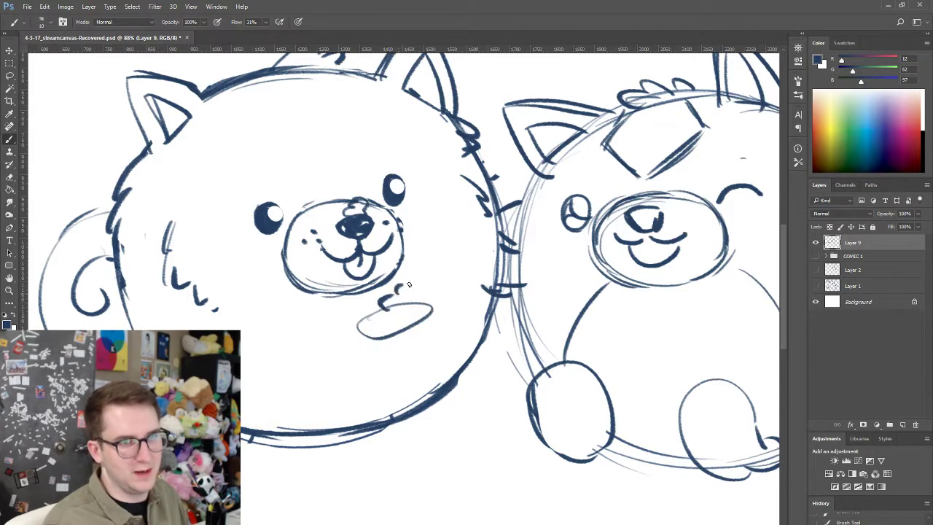
key("ctrl+alt+z")
key("ctrl+alt+z")
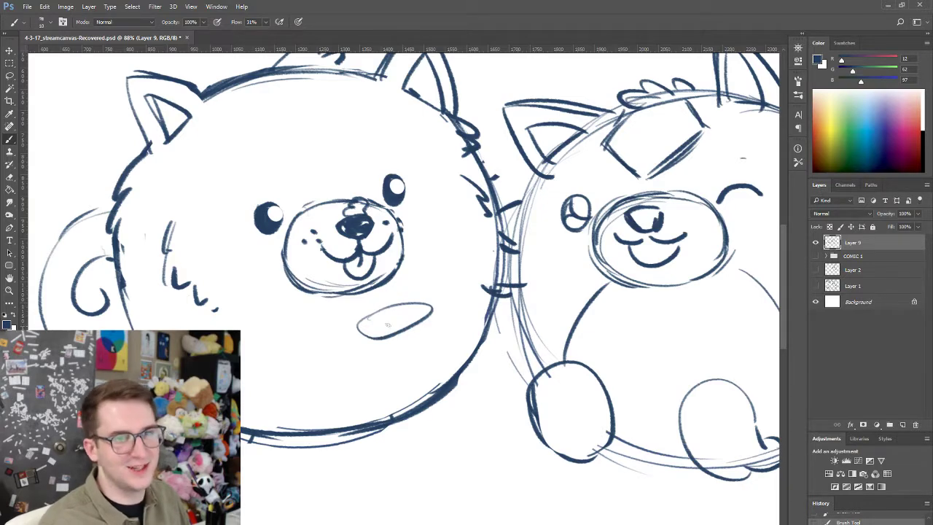
mouse_move(387, 325)
left_mouse_down()
mouse_move(381, 308)
mouse_move(412, 268)
mouse_move(428, 312)
mouse_move(375, 327)
mouse_move(402, 325)
mouse_move(379, 379)
left_mouse_up()
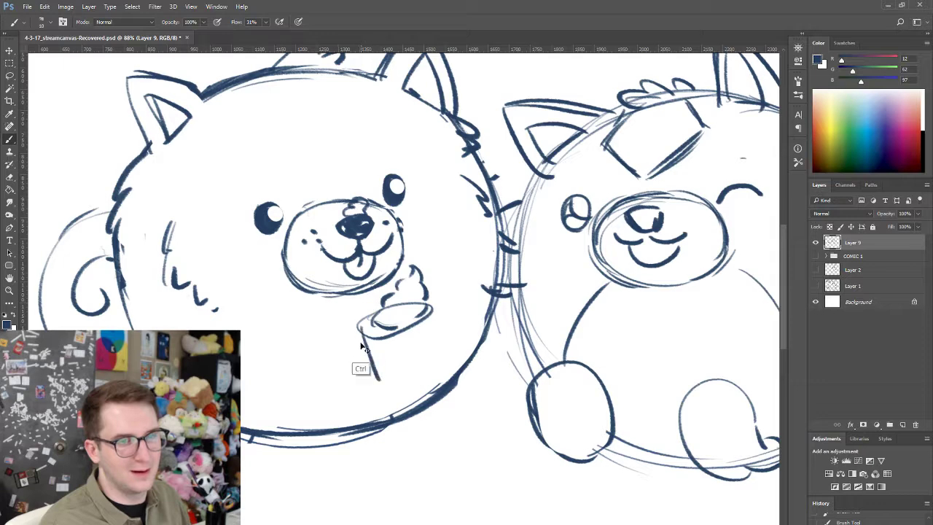
- Draw the mug's two sides and curved base, and add a rounded handle on its left side
key("ctrl+z")
mouse_move(357, 327)
left_mouse_down()
mouse_move(380, 378)
mouse_move(435, 365)
left_mouse_up()
mouse_move(432, 308)
left_mouse_down()
mouse_move(438, 361)
mouse_move(393, 380)
left_mouse_up()
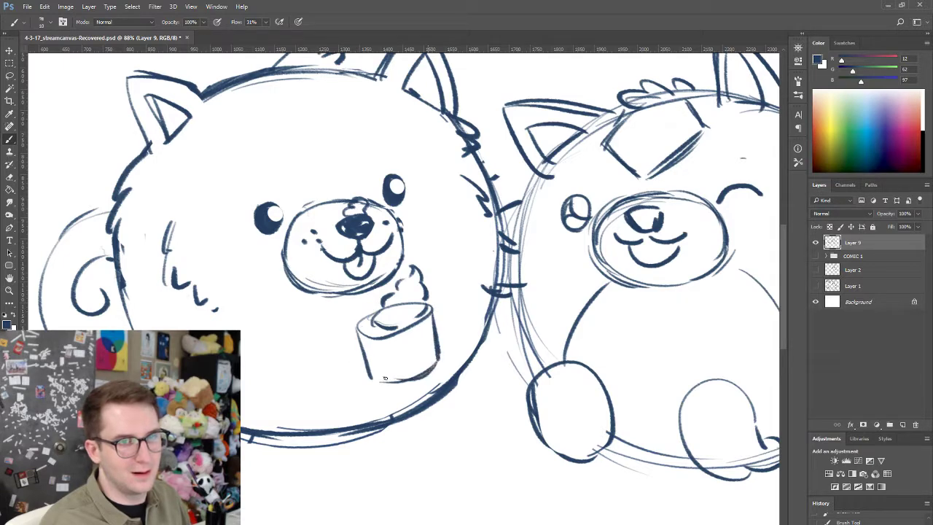
left_click_drag(364, 352, 408, 382)
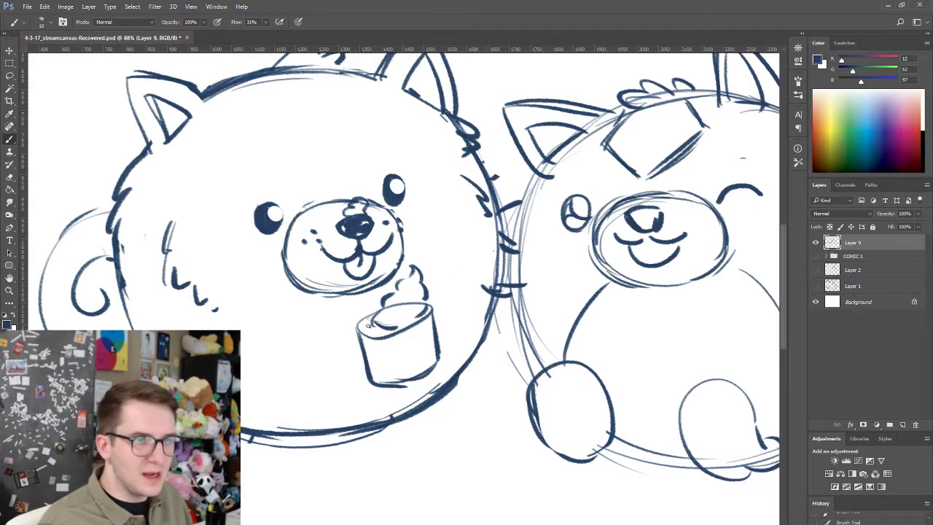
key("ctrl+z")
mouse_move(357, 344)
left_mouse_down()
mouse_move(367, 382)
mouse_move(349, 372)
mouse_move(379, 367)
mouse_move(366, 379)
left_mouse_up()
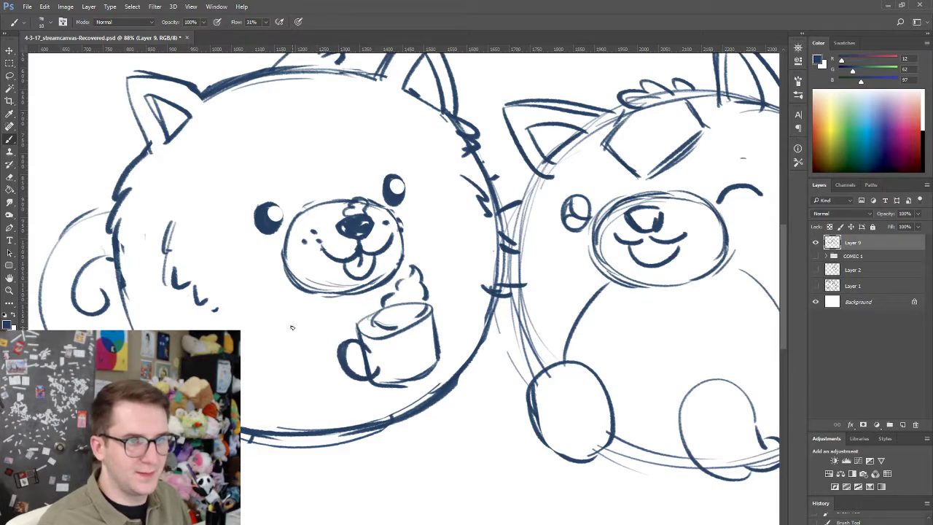
- Draw the upper and lower curves of the left dog's arm reaching across its chest to the mug handle
mouse_move(272, 331)
left_mouse_down()
mouse_move(307, 343)
mouse_move(337, 344)
mouse_move(339, 336)
left_mouse_up()
key("ctrl+z")
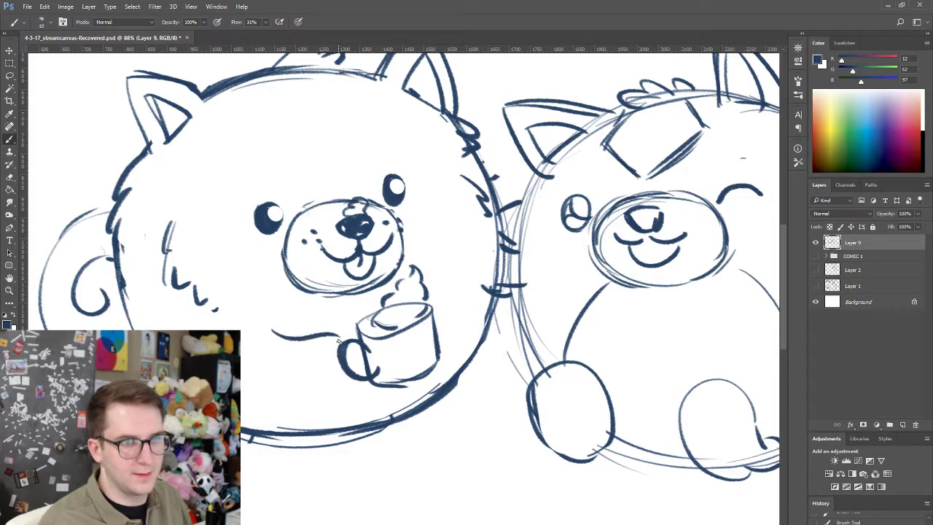
left_click_drag(268, 348, 350, 383)
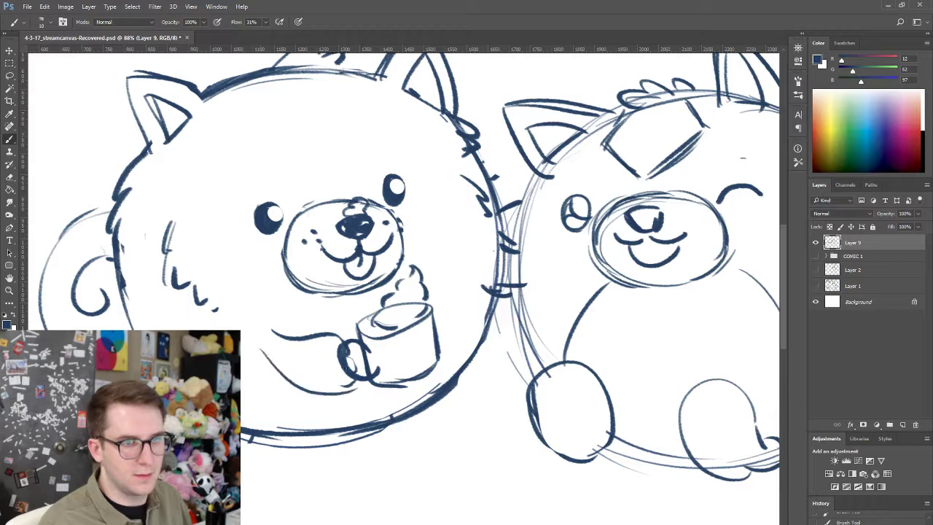
key("ctrl+z")
left_click_drag(268, 347, 351, 382)
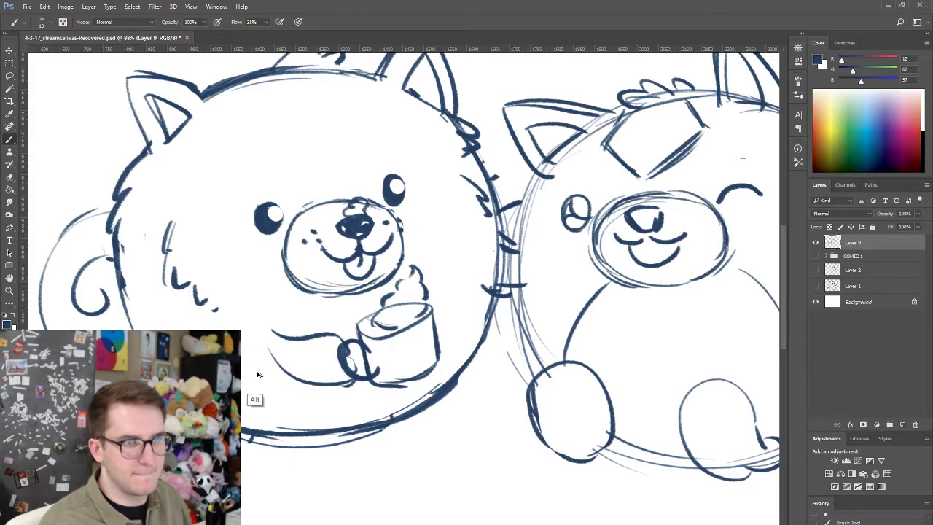
- Sketch the rounded top and right side of the left dog's foot below its arm, and clean up the inside
left_click_drag(241, 353, 285, 427)
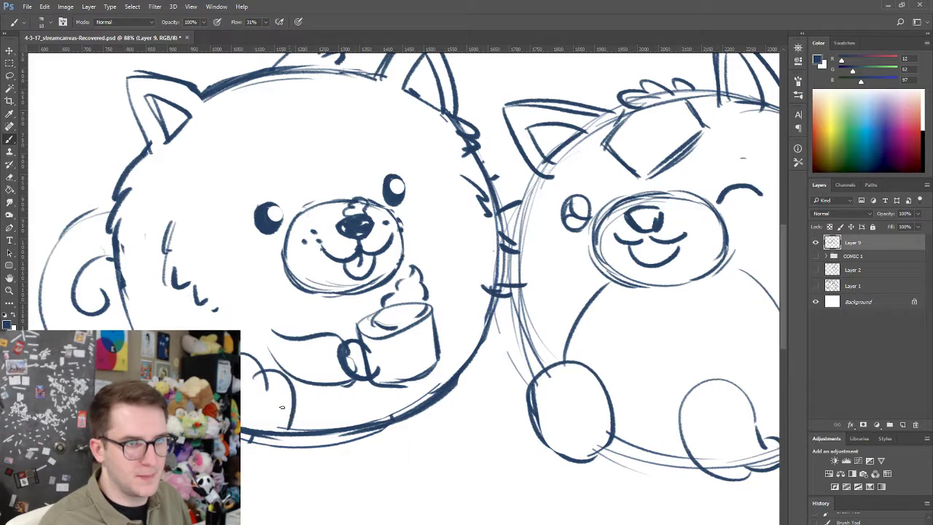
key("e")
left_click_drag(273, 391, 266, 389)
key("b")
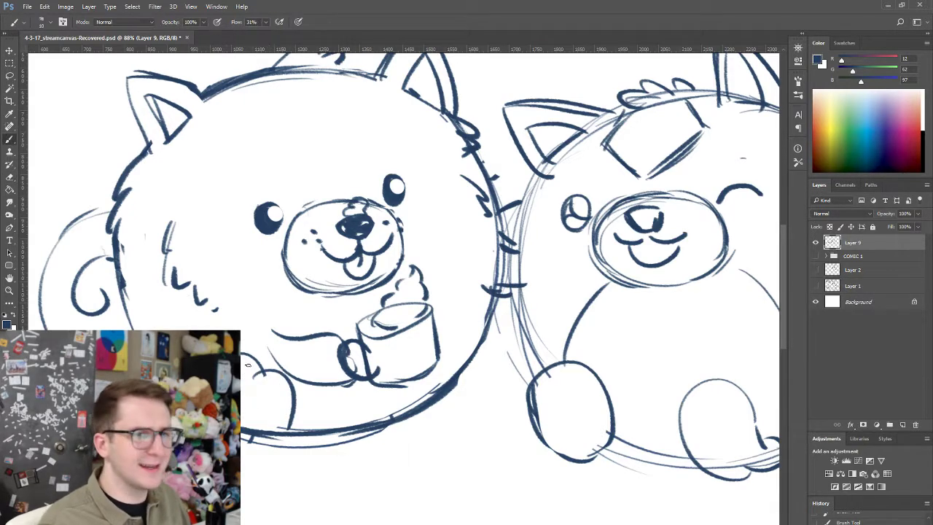
key("ctrl+z")
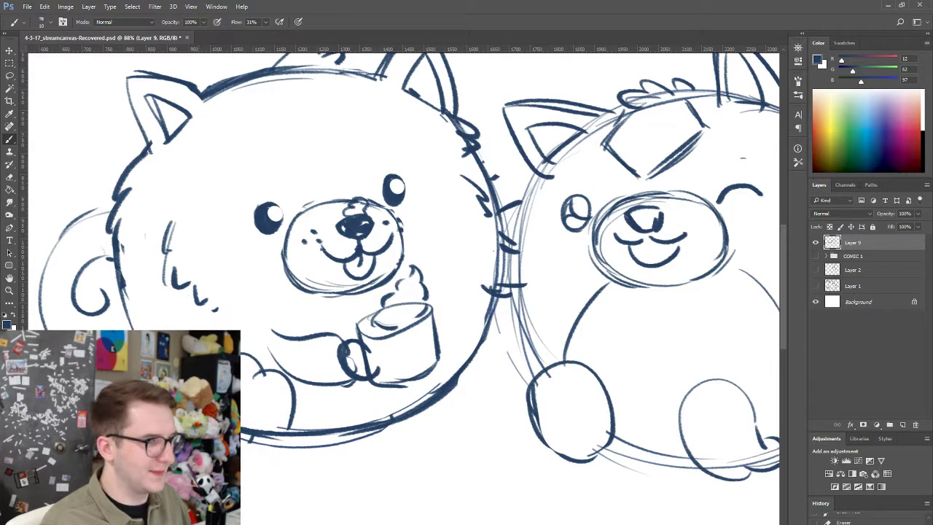
left_click_drag(252, 462, 241, 466)
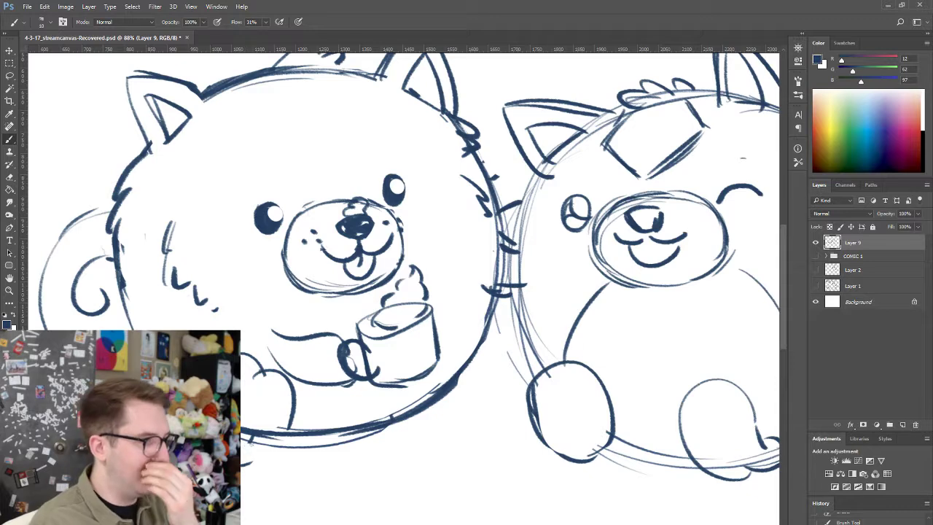
- Erase the body lines crossing the left dog's foot below its arm and close the foot with a curved lower edge
key("e")
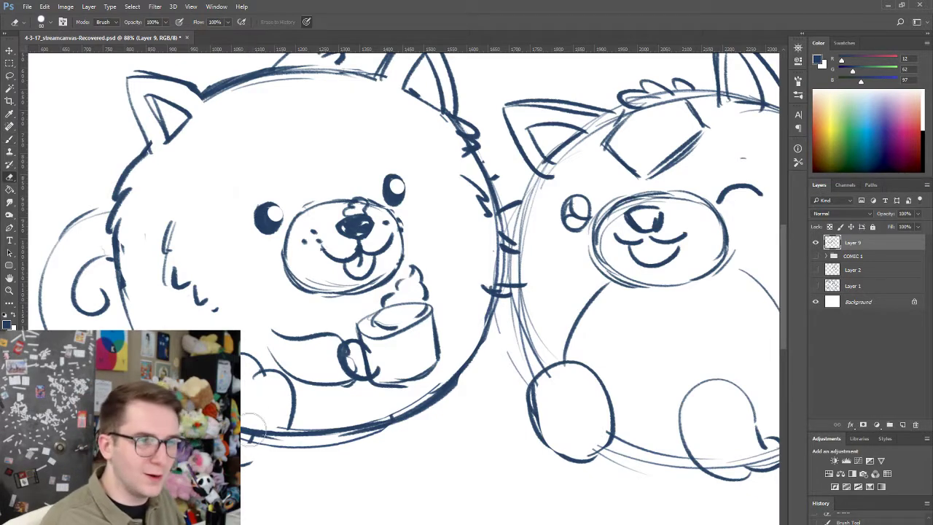
mouse_move(248, 437)
left_mouse_down()
mouse_move(264, 414)
mouse_move(282, 430)
mouse_move(260, 421)
left_mouse_up()
key("b")
left_click_drag(241, 460, 286, 433)
key("ctrl+z")
key("ctrl+z")
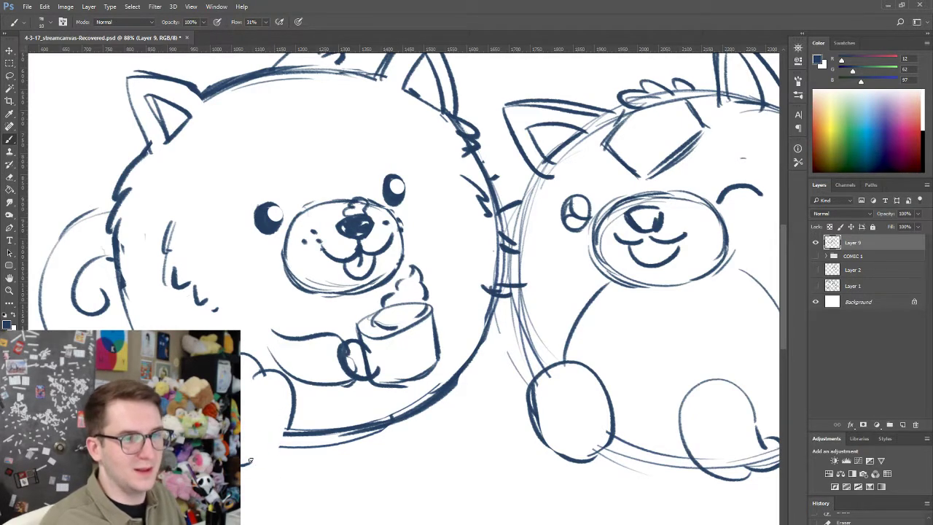
left_click_drag(251, 460, 281, 444)
key("ctrl+z")
left_click_drag(241, 467, 293, 428)
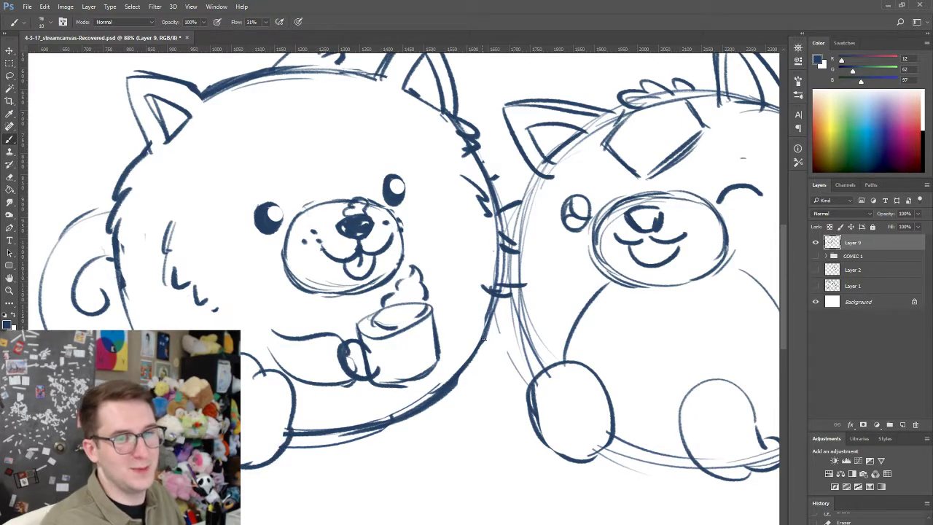
- Draw three rounded toes for the left dog's other foot, over its body outline beside the mug
mouse_move(459, 357)
left_mouse_down()
mouse_move(485, 320)
mouse_move(476, 382)
mouse_move(470, 349)
mouse_move(503, 319)
mouse_move(518, 344)
mouse_move(494, 319)
left_mouse_up()
key("ctrl+z")
key("ctrl+z")
key("ctrl+z")
key("ctrl+z")
key("ctrl+z")
key("ctrl+z")
mouse_move(496, 325)
left_mouse_down()
mouse_move(504, 320)
mouse_move(518, 343)
mouse_move(502, 341)
mouse_move(519, 342)
left_mouse_up()
key("ctrl+z")
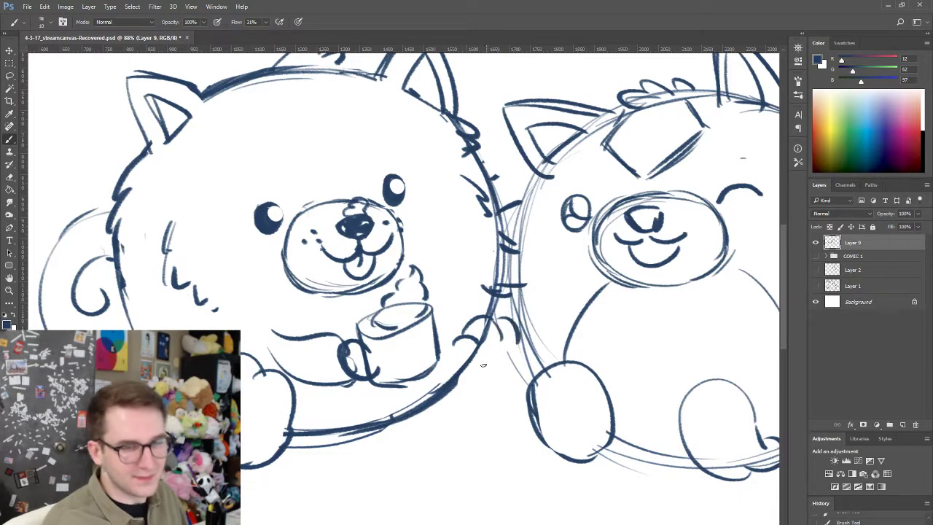
- Draw the rounded sole below the toes of the left dog's foot beside the mug, and erase the body outline crossing it
left_click_drag(453, 352, 483, 408)
key("ctrl+z")
key("ctrl+z")
mouse_move(455, 346)
left_mouse_down()
mouse_move(485, 411)
mouse_move(491, 394)
mouse_move(512, 388)
left_mouse_up()
key("ctrl+z")
key("ctrl+z")
left_click_drag(455, 345, 492, 405)
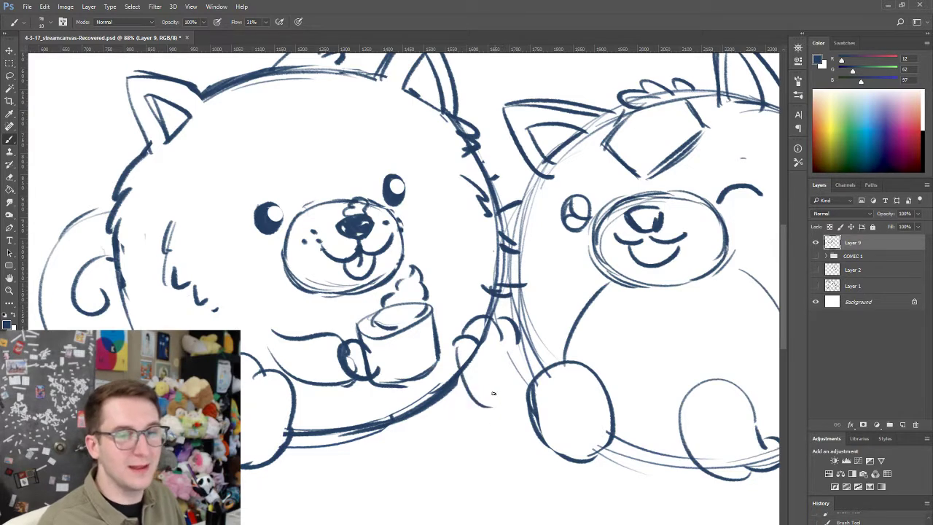
key("ctrl+z")
mouse_move(459, 341)
left_mouse_down()
mouse_move(451, 368)
mouse_move(474, 398)
mouse_move(503, 402)
mouse_move(517, 337)
mouse_move(506, 397)
left_mouse_up()
key("e")
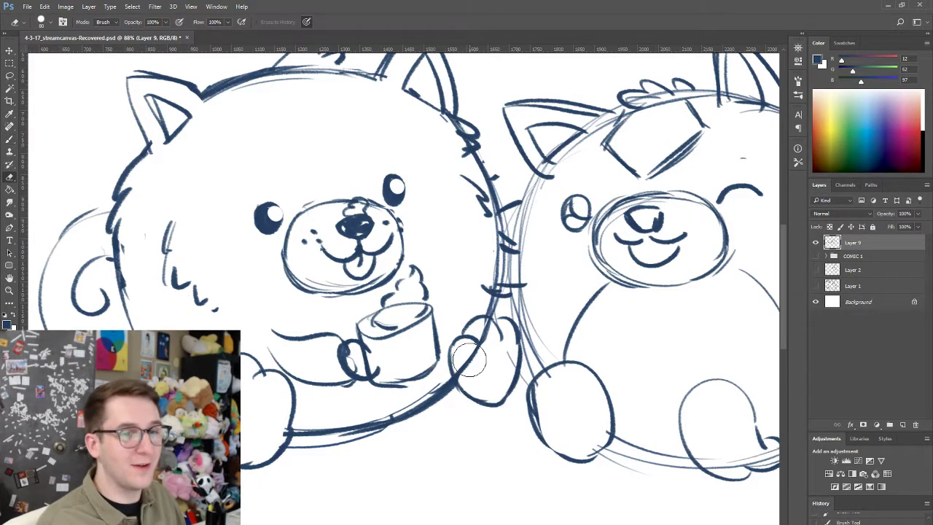
mouse_move(469, 359)
left_mouse_down()
mouse_move(483, 331)
mouse_move(484, 391)
mouse_move(342, 381)
mouse_move(351, 377)
left_mouse_up()
key("b")
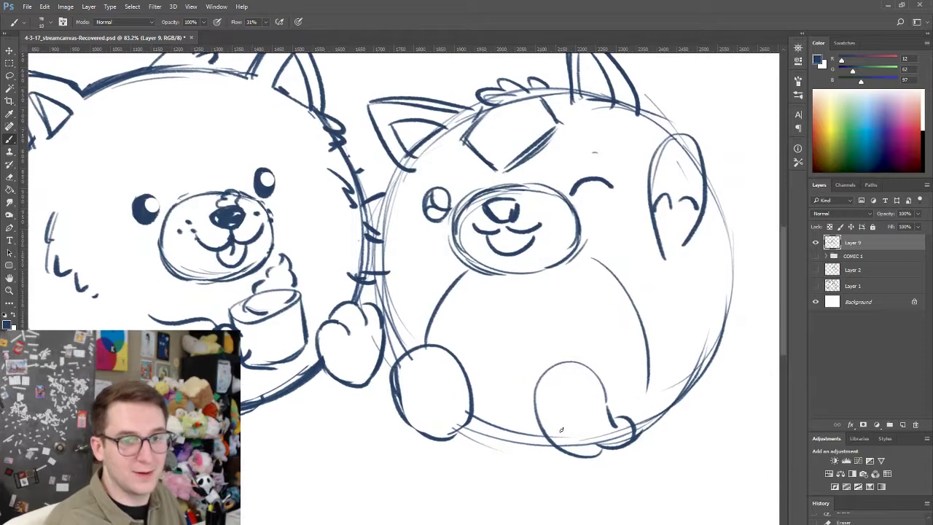
- Clean up the right dog's two feet by erasing the lines crossing them and reinforcing their outlines
mouse_move(558, 444)
left_mouse_down()
mouse_move(591, 466)
mouse_move(633, 449)
mouse_move(622, 446)
mouse_move(633, 438)
left_mouse_up()
key("ctrl+z")
key("ctrl+z")
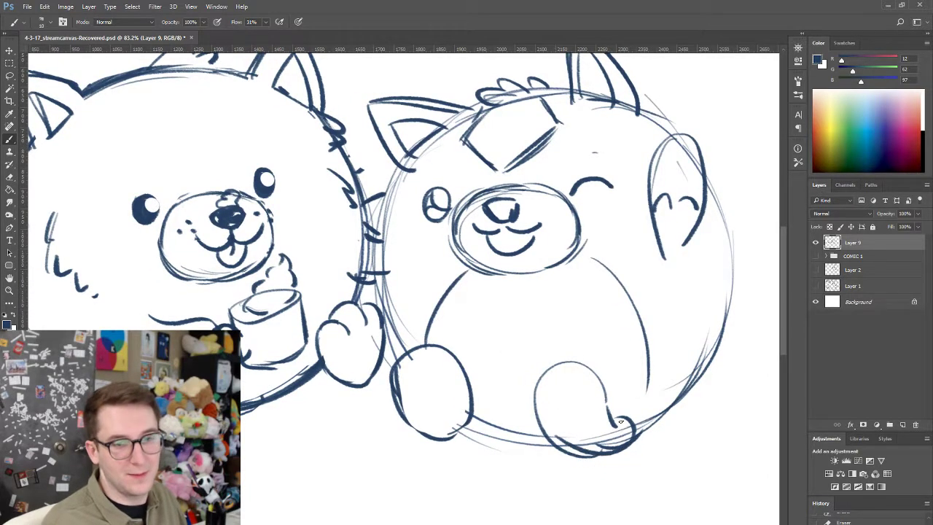
key("e")
mouse_move(576, 436)
left_mouse_down()
mouse_move(567, 433)
mouse_move(611, 436)
left_mouse_up()
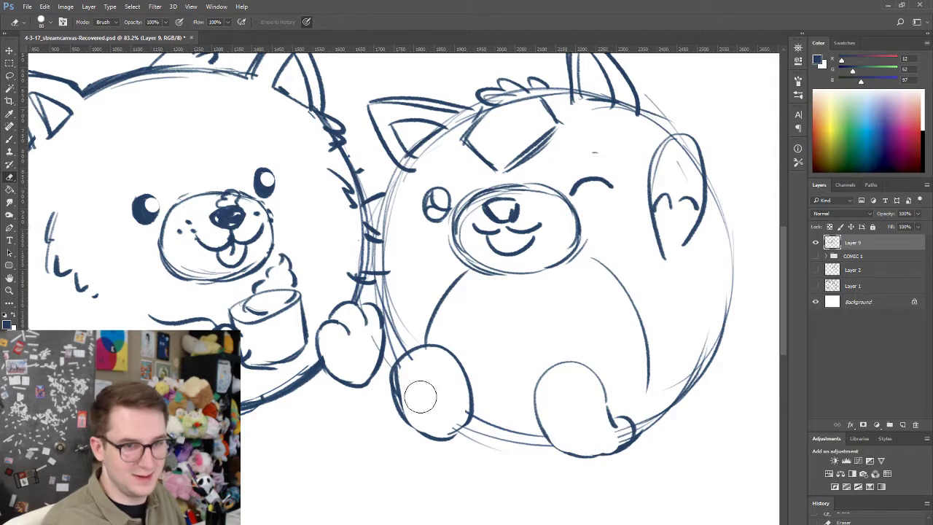
key("b")
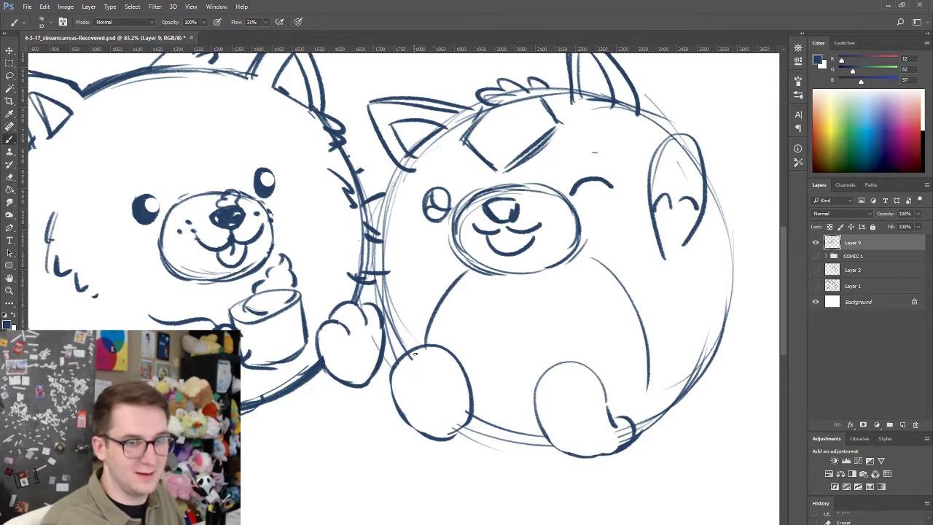
left_click_drag(407, 354, 399, 370)
key("r")
key("e")
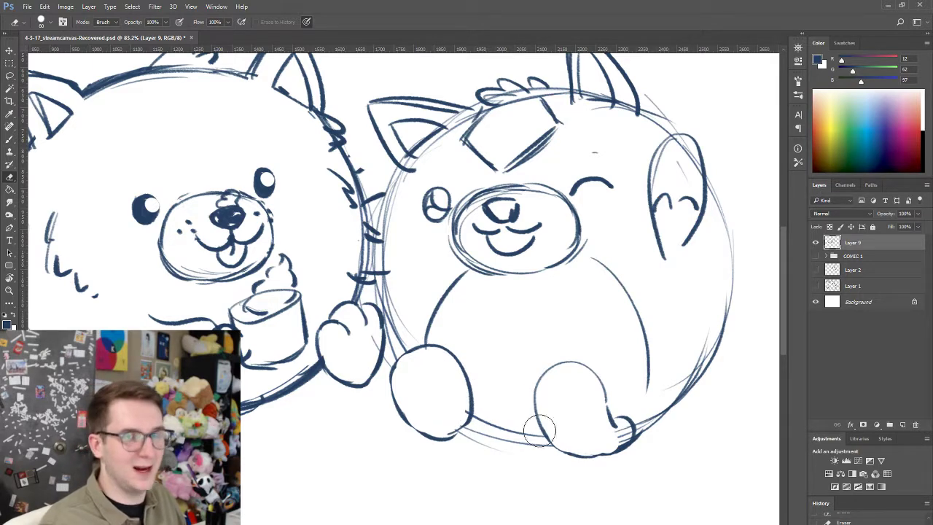
- Draw two short curved toe lines at the top of the right dog's right foot
key("b")
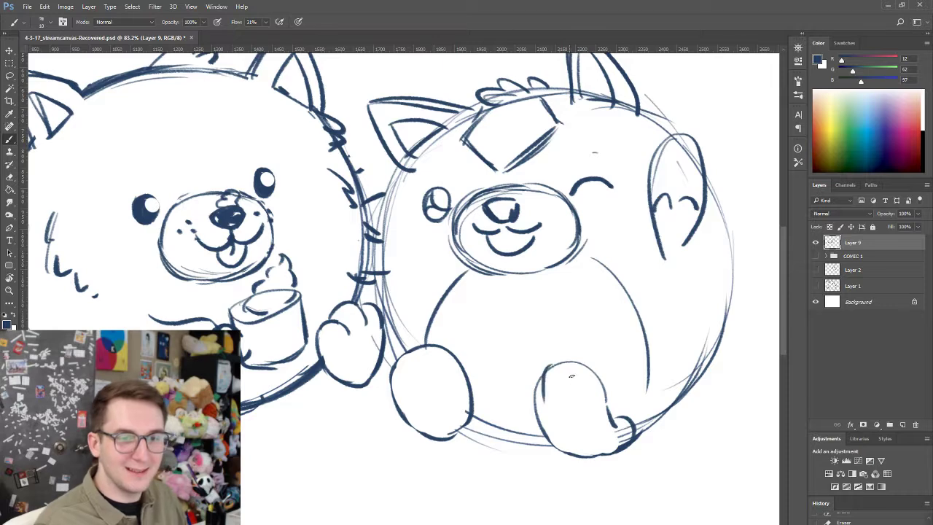
mouse_move(551, 370)
left_mouse_down()
mouse_move(548, 390)
mouse_move(573, 385)
left_mouse_up()
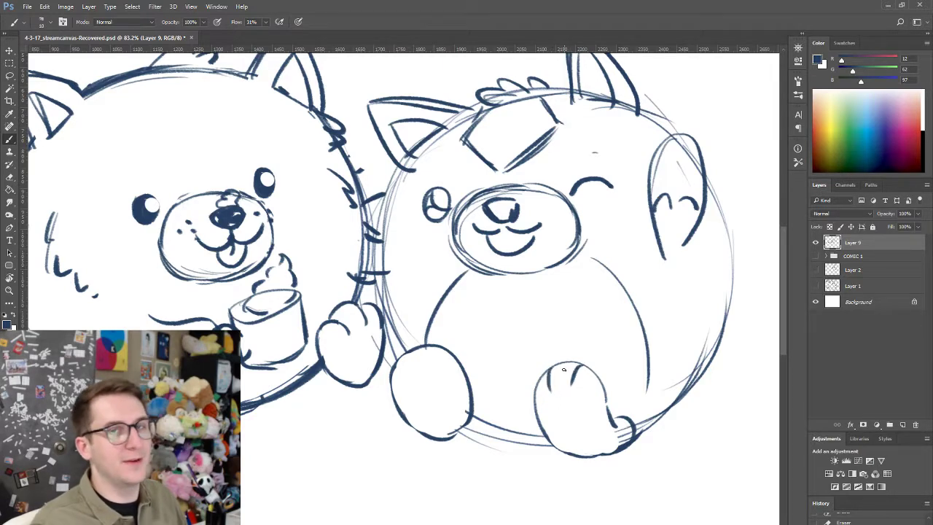
key("ctrl+z")
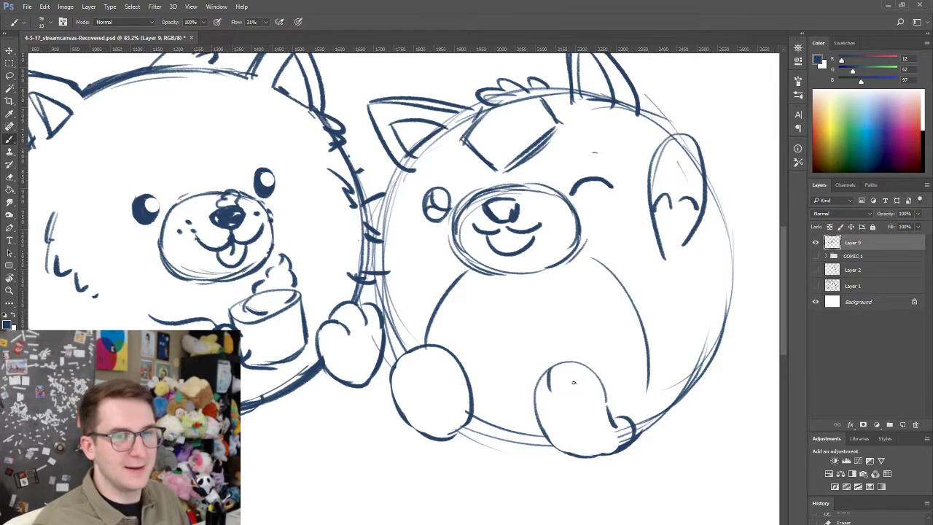
left_click_drag(577, 367, 572, 393)
key("ctrl+z")
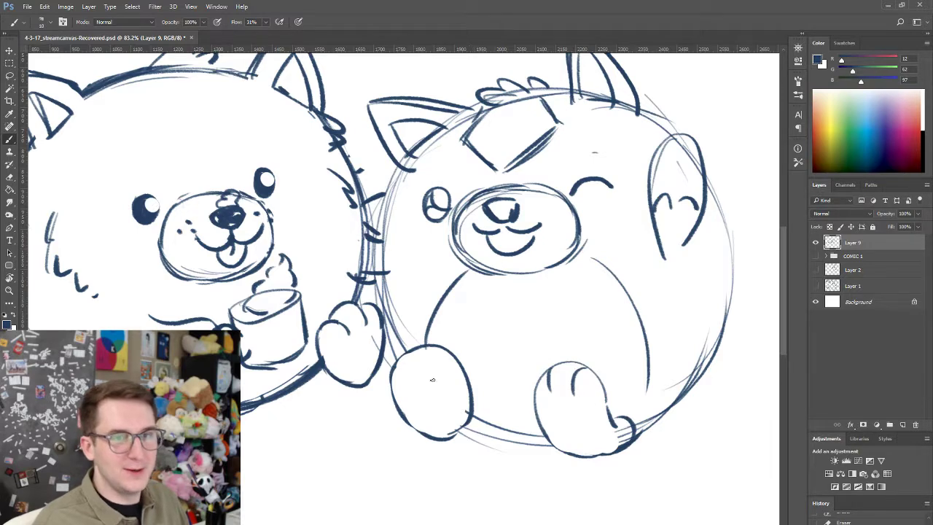
- Add toe lines to the right dog's left foot, and draw oval paw pads on both its feet and the left dog's adjacent foot
mouse_move(403, 357)
left_mouse_down()
mouse_move(409, 378)
mouse_move(444, 371)
mouse_move(427, 366)
mouse_move(425, 382)
mouse_move(425, 366)
mouse_move(408, 377)
mouse_move(451, 391)
mouse_move(436, 391)
left_mouse_up()
key("ctrl+z")
key("ctrl+z")
key("ctrl+z")
key("ctrl+z")
key("ctrl+z")
mouse_move(541, 383)
left_mouse_down()
mouse_move(540, 401)
mouse_move(585, 407)
mouse_move(558, 414)
left_mouse_up()
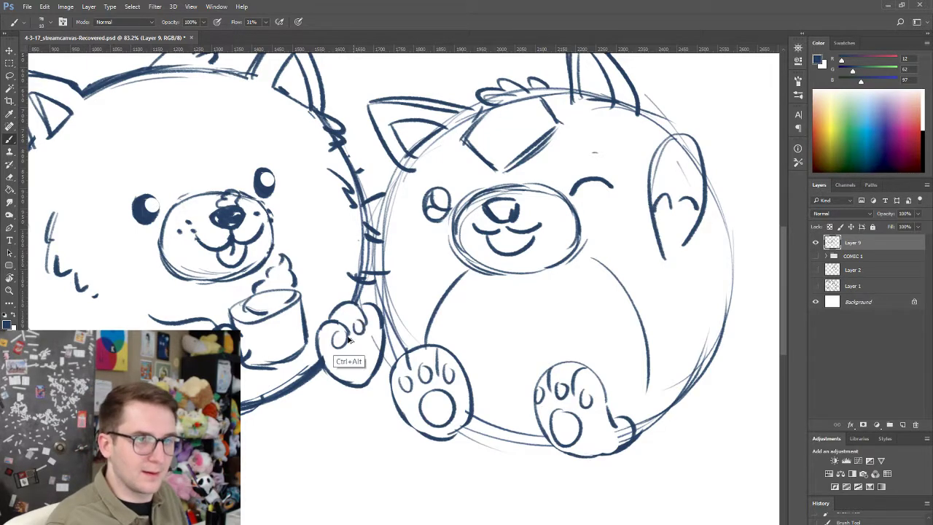
mouse_move(339, 336)
left_mouse_down()
mouse_move(376, 325)
mouse_move(363, 364)
left_mouse_up()
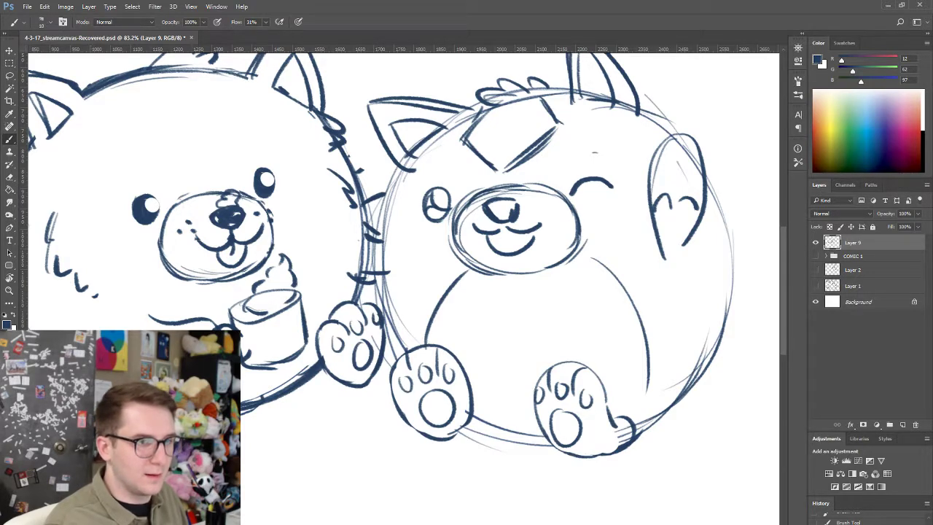
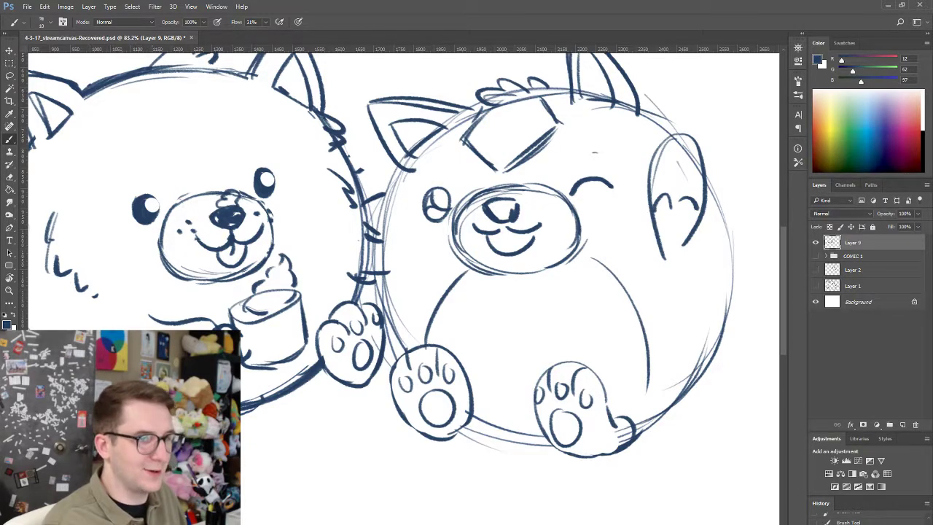
- Select the whole left dog, enlarge it to about 112%, and reposition it beside the right dog
scroll(309, 386, "down", 3)
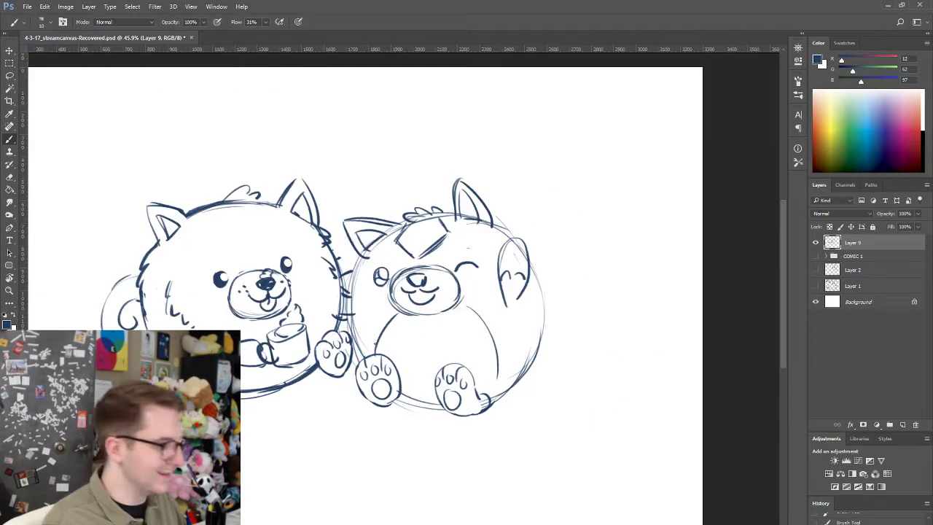
key("l")
mouse_move(344, 329)
left_mouse_down()
mouse_move(353, 369)
mouse_move(301, 415)
mouse_move(68, 293)
mouse_move(228, 140)
mouse_move(338, 161)
mouse_move(352, 337)
left_mouse_up()
key("ctrl+t")
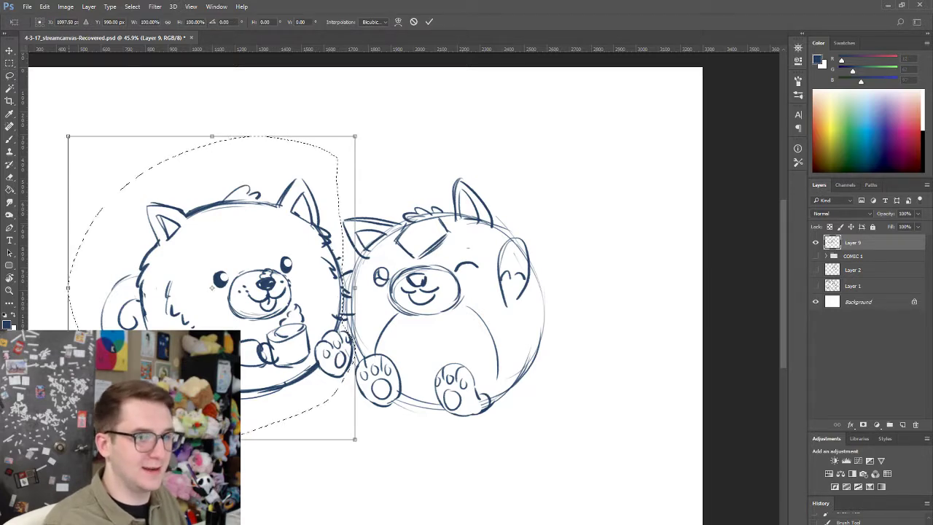
left_click_drag(68, 436, 46, 463)
left_click_drag(96, 409, 99, 398)
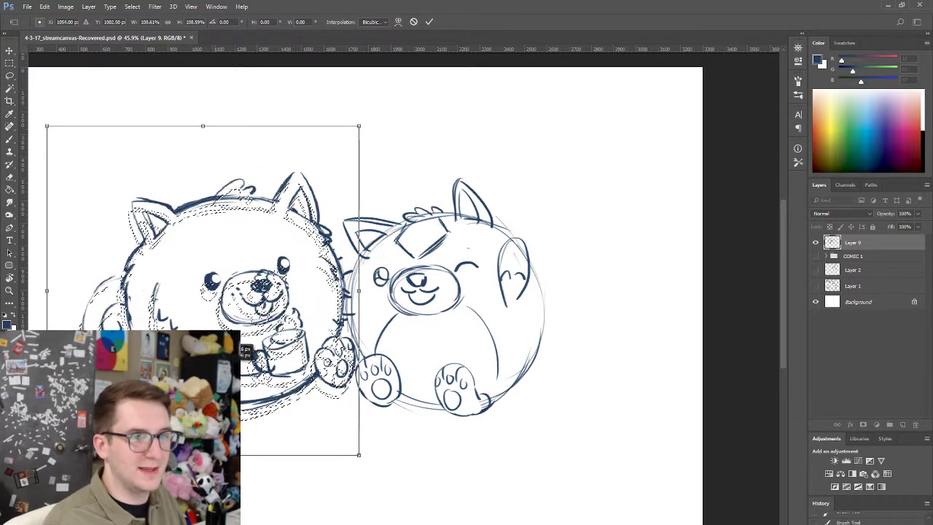
left_click_drag(47, 125, 36, 116)
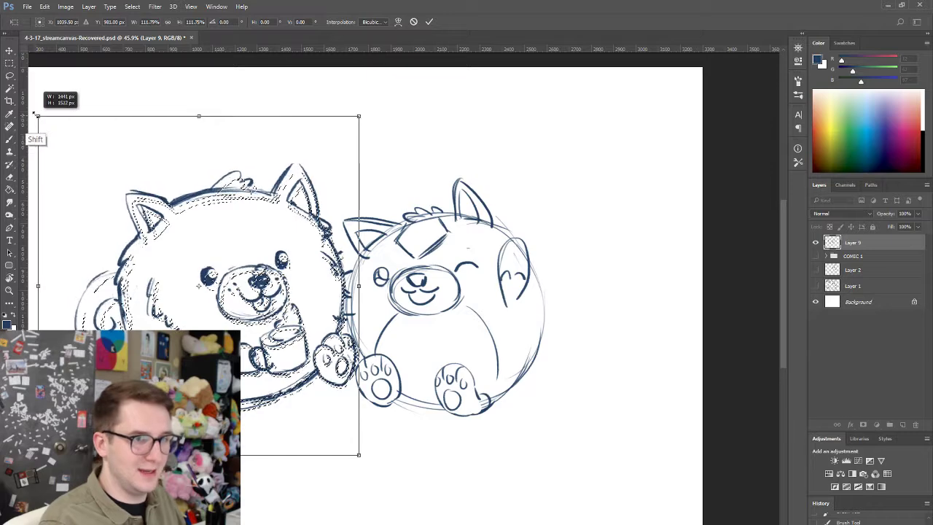
left_click_drag(200, 256, 200, 271)
key("Return")
key("ctrl+d")
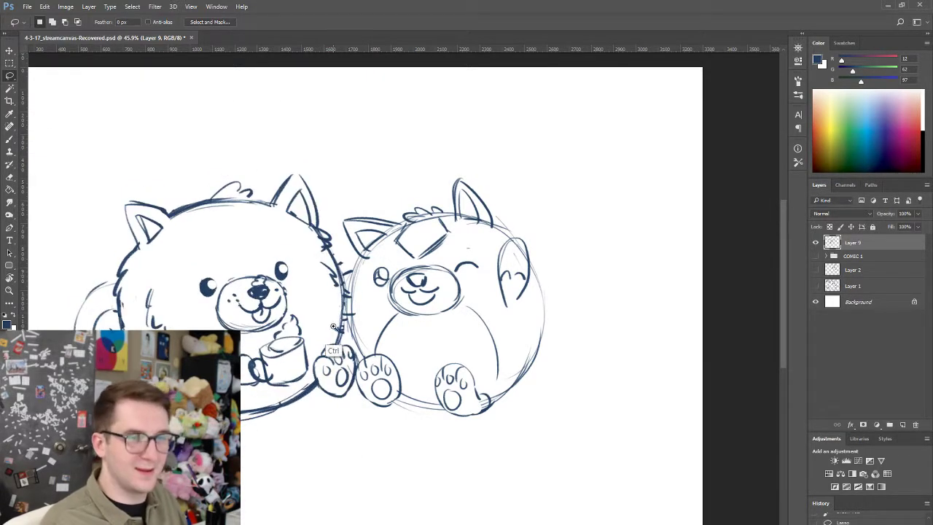
- Select the left dog's foot beside the mug, enlarge it slightly, and nudge it against the right dog's foot
scroll(336, 328, "up", 2)
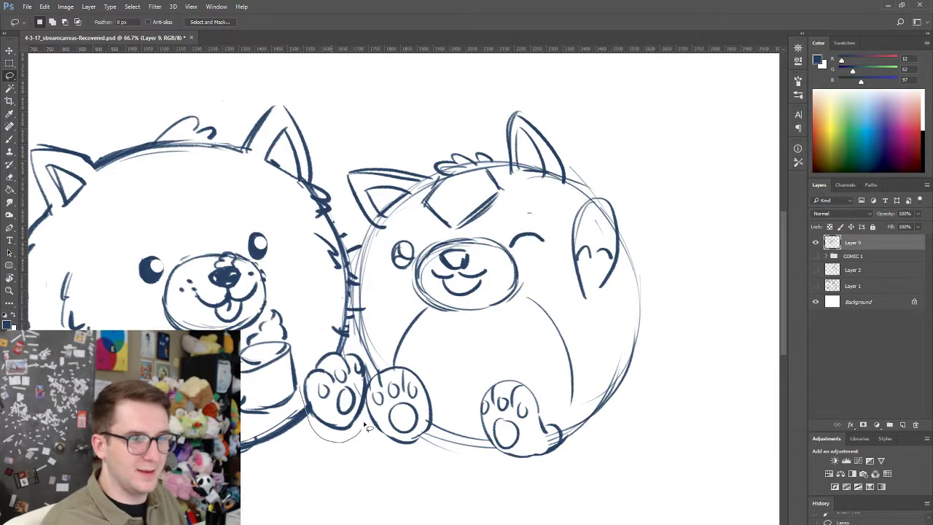
left_click_drag(330, 359, 329, 358)
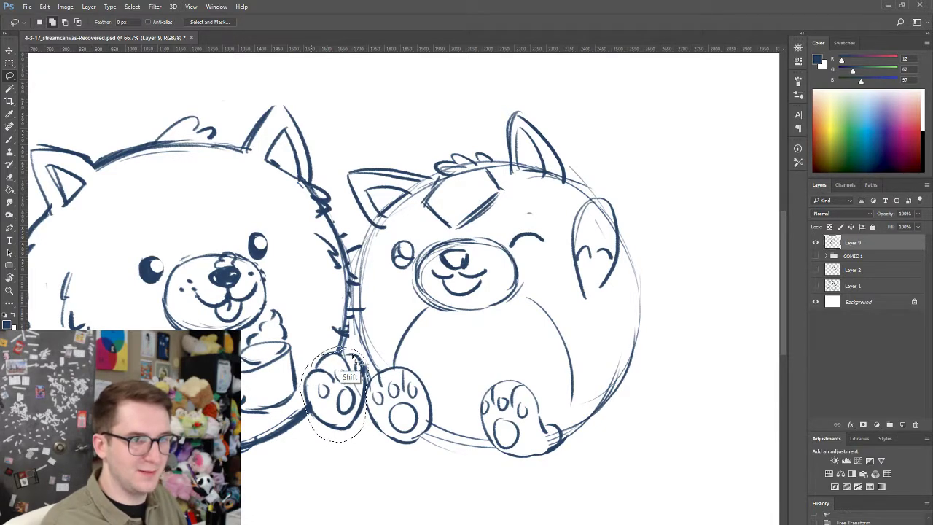
key("ctrl+t")
left_click_drag(300, 442, 275, 460)
left_click_drag(339, 407, 343, 405)
key("Return")
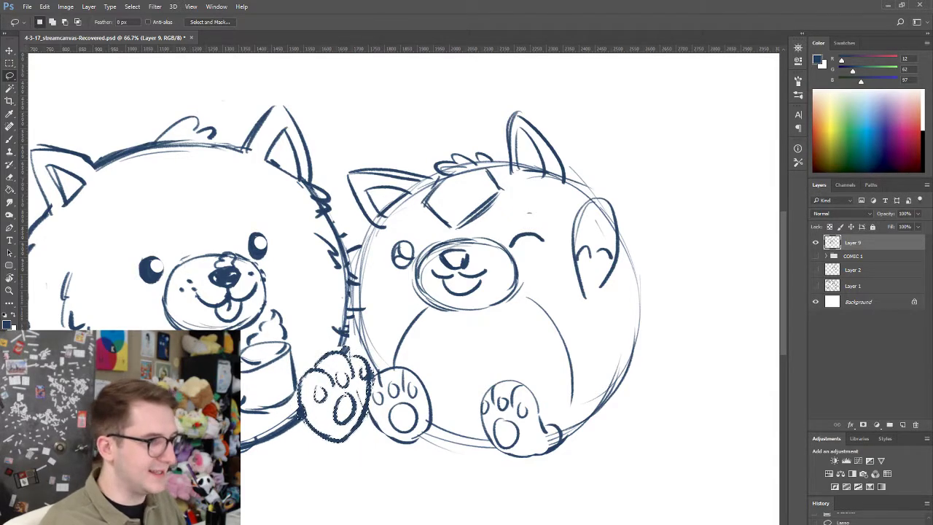
key("ctrl+d")
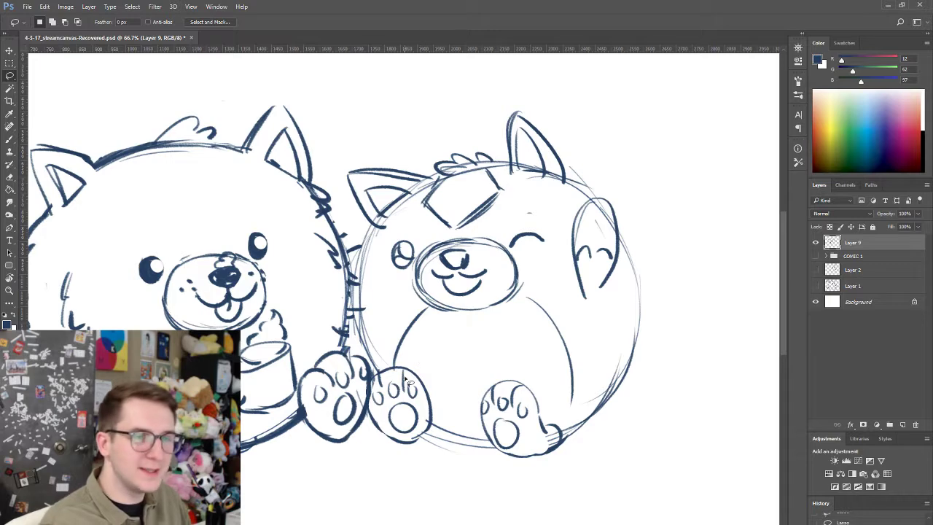
- Erase the large sole pad and stray marks on the left dog's enlarged foot, and redraw a rounder sole pad and toe pads
key("e")
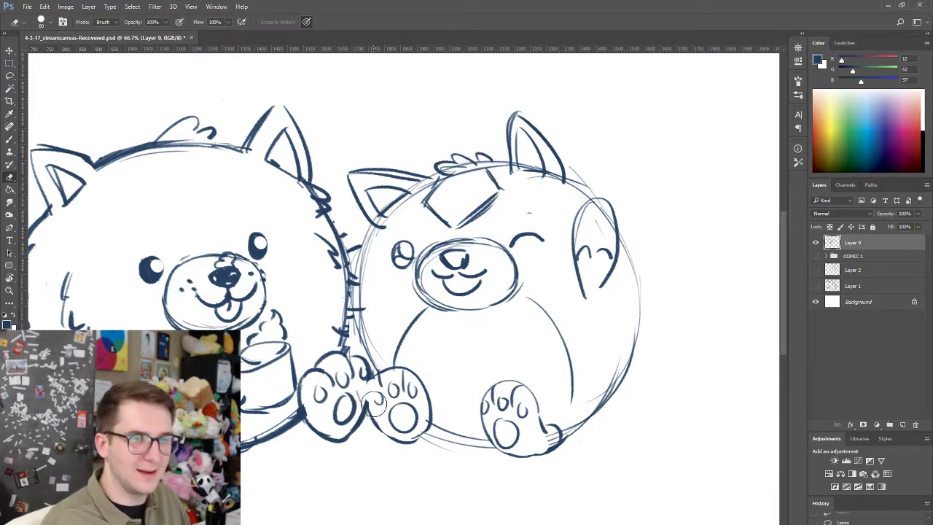
left_click_drag(376, 380, 379, 384)
mouse_move(371, 396)
left_mouse_down()
mouse_move(352, 426)
mouse_move(364, 396)
mouse_move(339, 434)
mouse_move(350, 409)
left_mouse_up()
key("b")
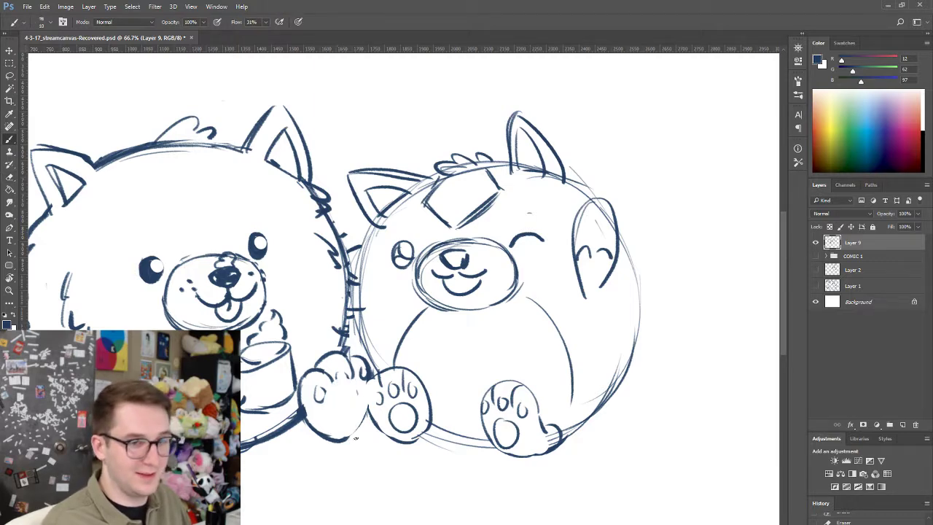
mouse_move(338, 441)
left_mouse_down()
mouse_move(368, 422)
mouse_move(354, 394)
mouse_move(366, 409)
mouse_move(349, 391)
mouse_move(320, 393)
mouse_move(341, 373)
left_mouse_up()
key("e")
key("b")
key("ctrl+z")
key("ctrl+z")
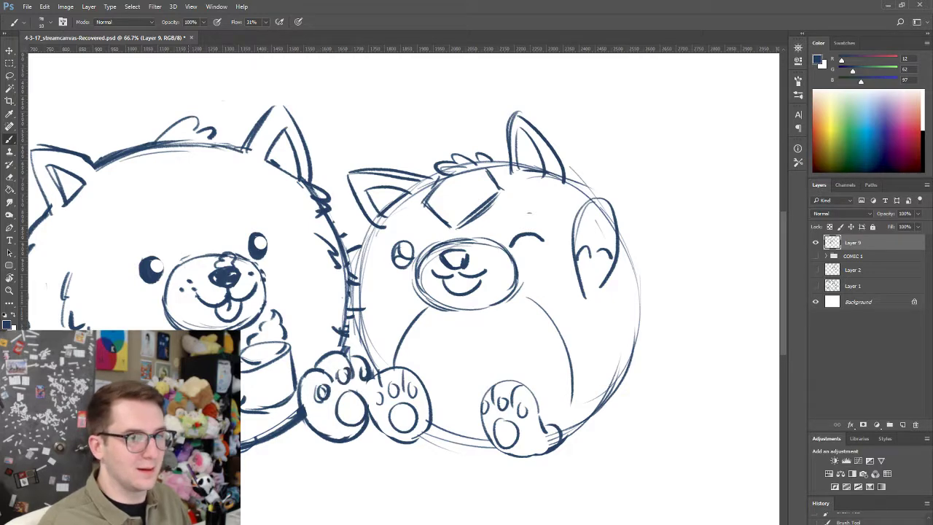
key("e")
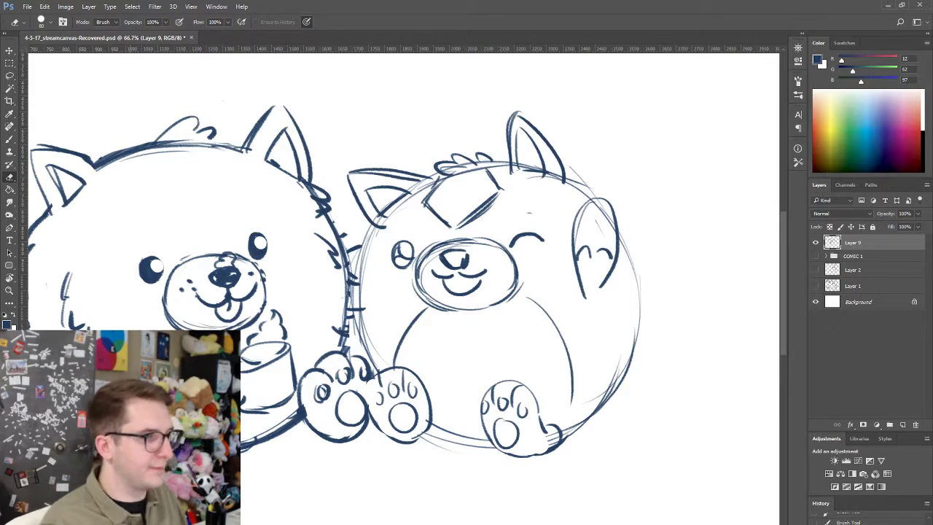
key("b")
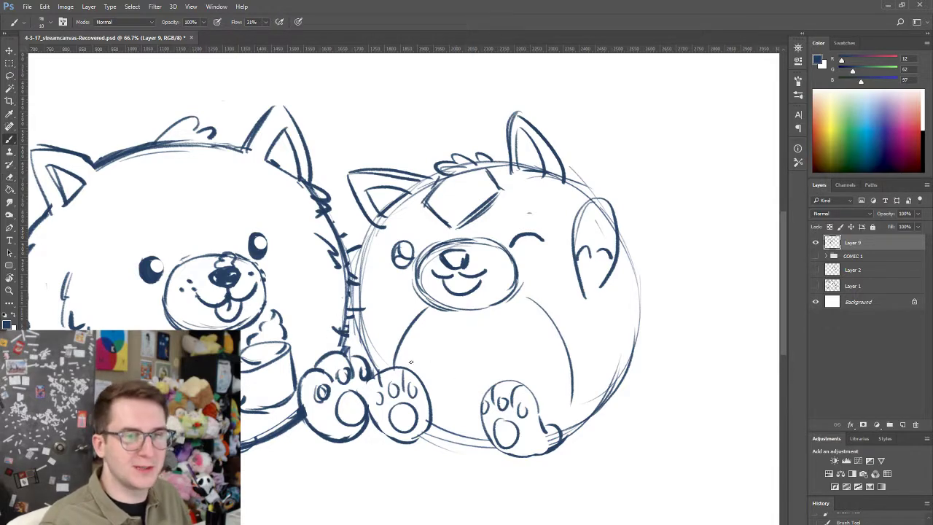
- Erase the rough fur and body lines where the two dogs meet, and redraw both facing body edges as clean curves
key("e")
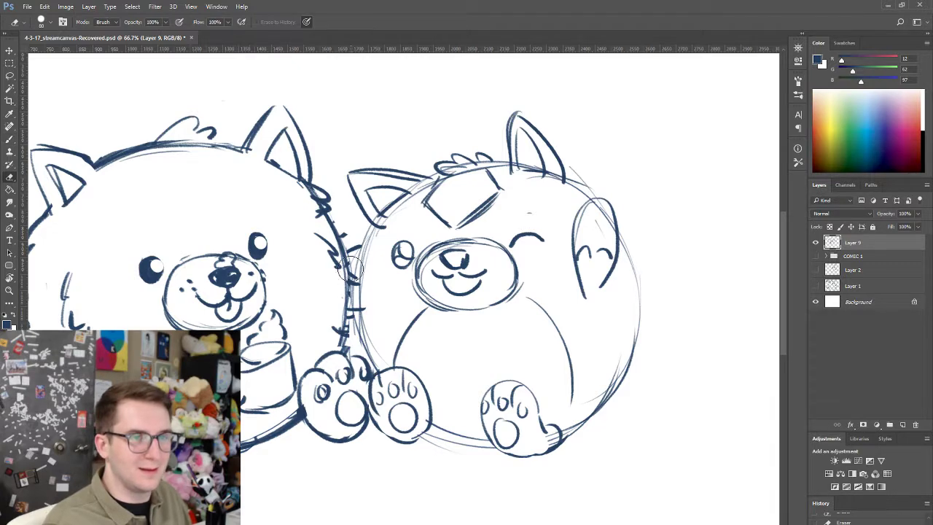
mouse_move(354, 271)
left_mouse_down()
mouse_move(368, 306)
mouse_move(355, 329)
mouse_move(338, 324)
mouse_move(350, 294)
mouse_move(365, 304)
left_mouse_up()
key("b")
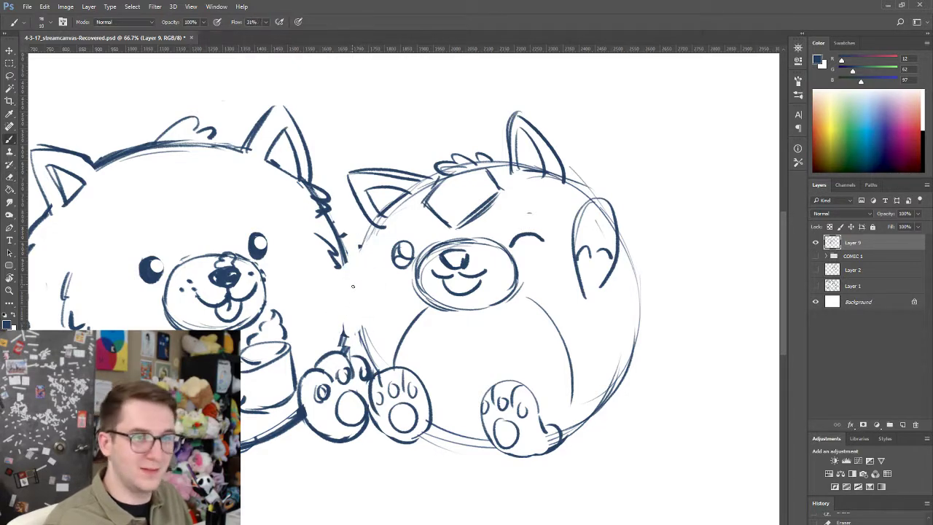
left_click_drag(344, 257, 346, 326)
key("ctrl+z")
mouse_move(344, 248)
left_mouse_down()
mouse_move(345, 333)
mouse_move(370, 352)
left_mouse_up()
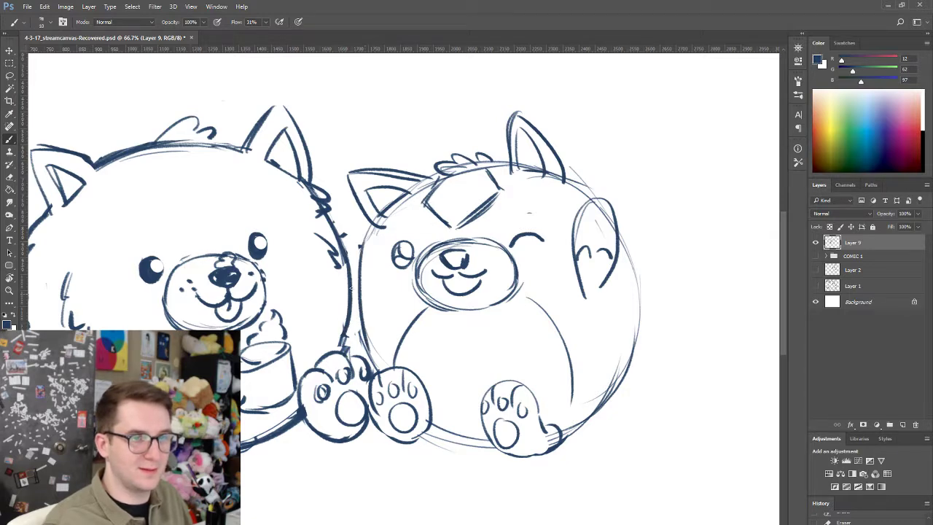
- Redraw the left side of the smaller dog's body outline and add short arm strokes just above its left foot
key("ctrl+z")
left_click_drag(365, 239, 356, 332)
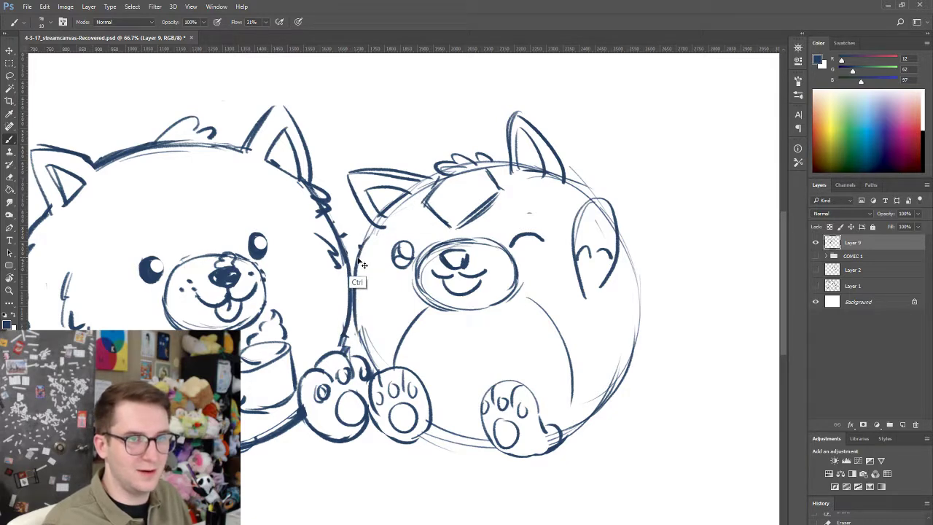
key("ctrl+z")
left_click_drag(364, 240, 366, 351)
mouse_move(350, 300)
left_mouse_down()
mouse_move(360, 336)
mouse_move(342, 337)
mouse_move(369, 338)
left_mouse_up()
- Sketch a fluffy, upward-curving tail at the lower right of the smaller dog's body
left_click_drag(366, 301, 423, 267)
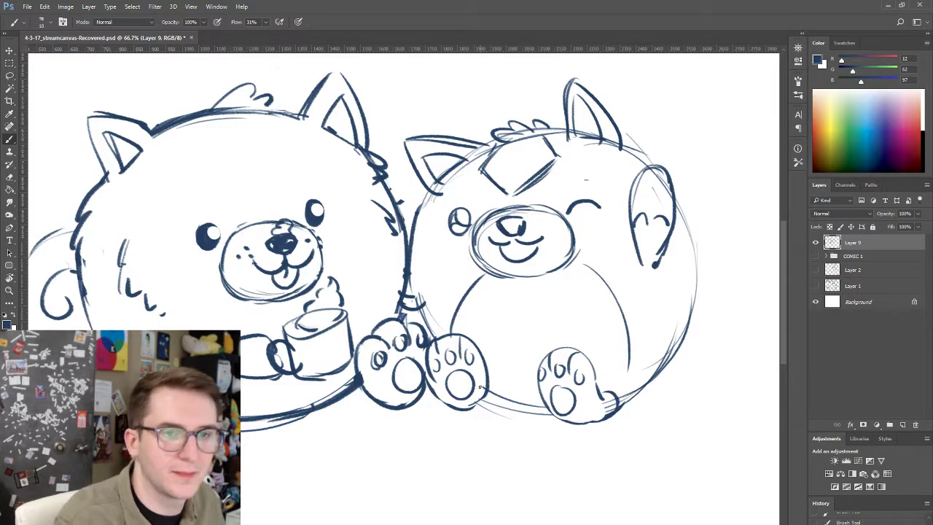
left_click_drag(489, 292, 405, 282)
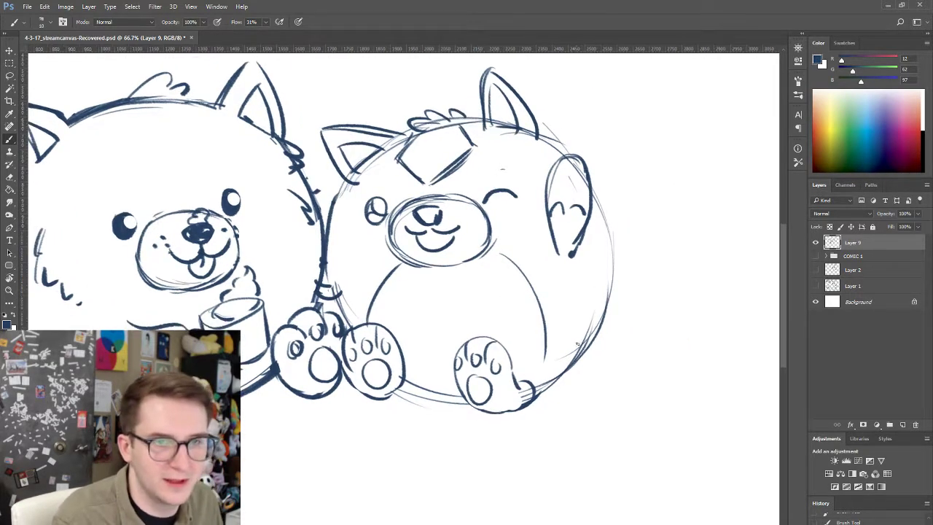
mouse_move(574, 348)
left_mouse_down()
mouse_move(664, 289)
mouse_move(609, 372)
mouse_move(563, 386)
left_mouse_up()
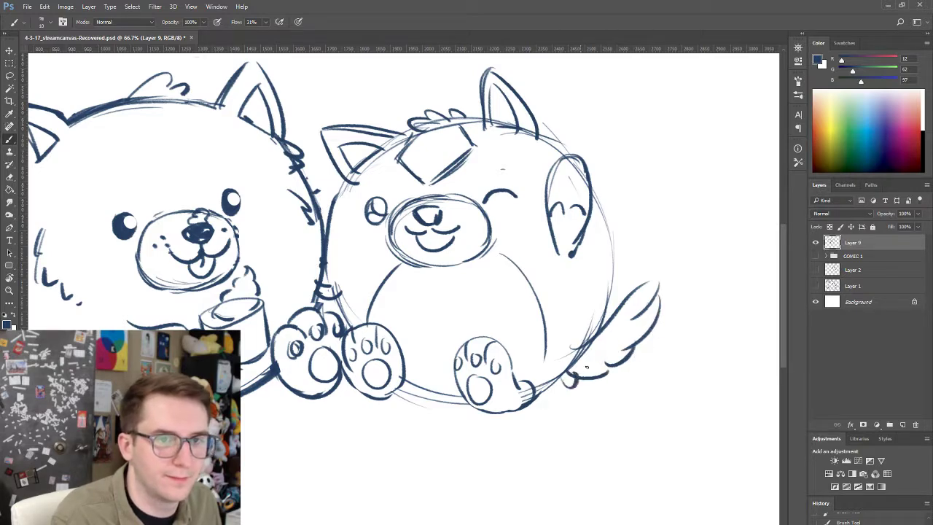
- Reduce the eraser to size 45 and clean up the stray sketch lines around the smaller dog's muzzle
key("e")
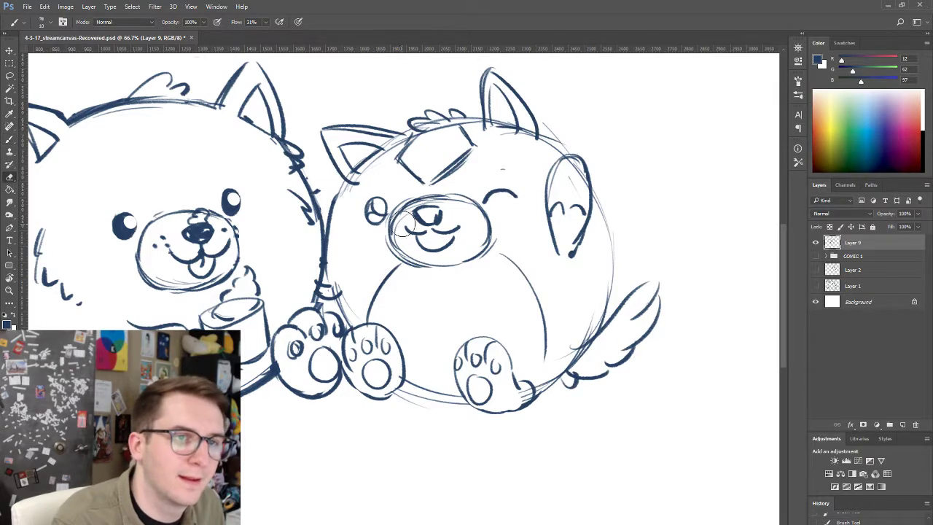
key("bracketleft")
key("bracketleft")
key("bracketleft")
key("bracketleft")
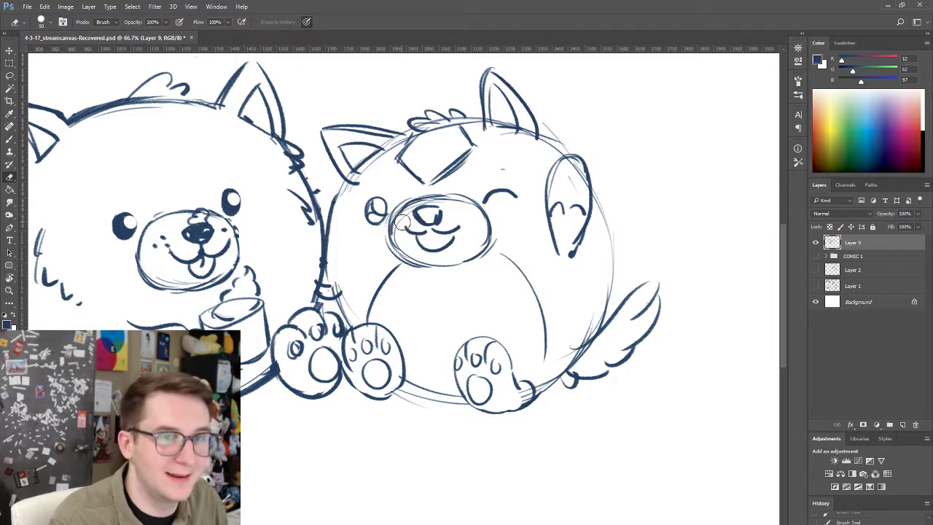
mouse_move(411, 197)
left_mouse_down()
mouse_move(391, 213)
mouse_move(390, 241)
mouse_move(412, 272)
mouse_move(424, 267)
left_mouse_up()
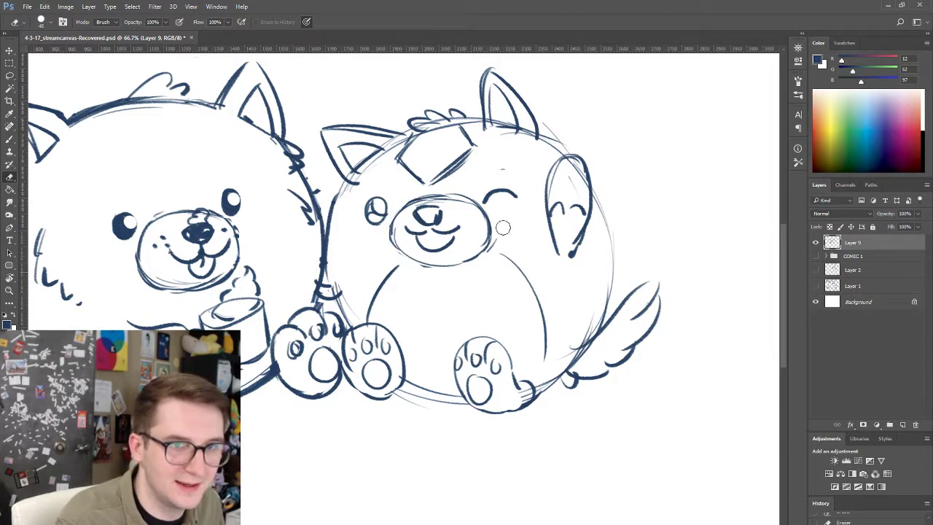
left_click_drag(501, 235, 490, 249)
left_click_drag(420, 203, 466, 209)
key("b")
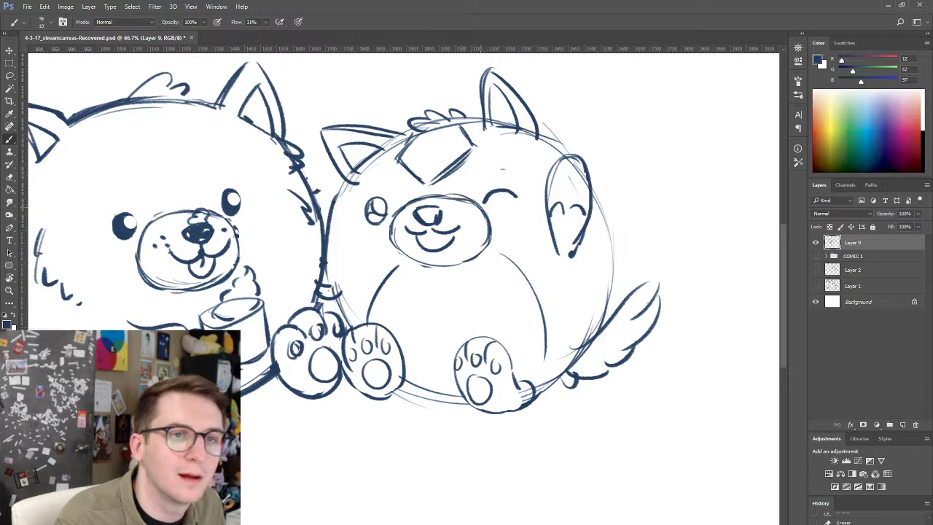
- Erase the overlapping sketch lines at the bases of the smaller dog's two ears
left_click_drag(311, 255, 400, 264)
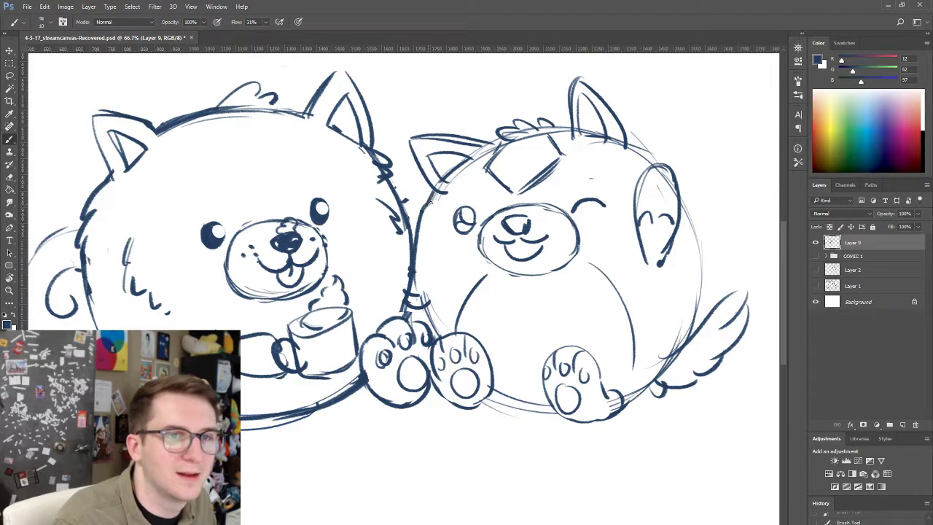
key("e")
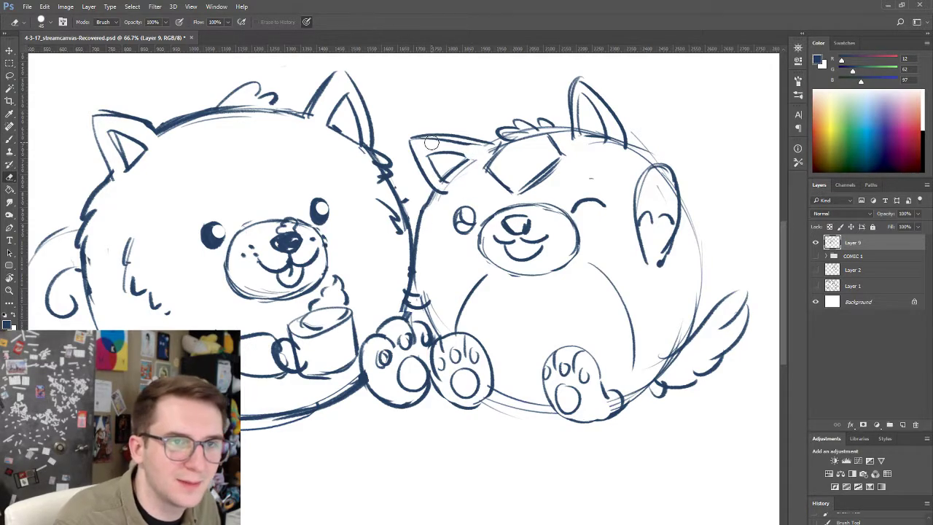
mouse_move(488, 148)
left_mouse_down()
mouse_move(474, 146)
mouse_move(483, 146)
left_mouse_up()
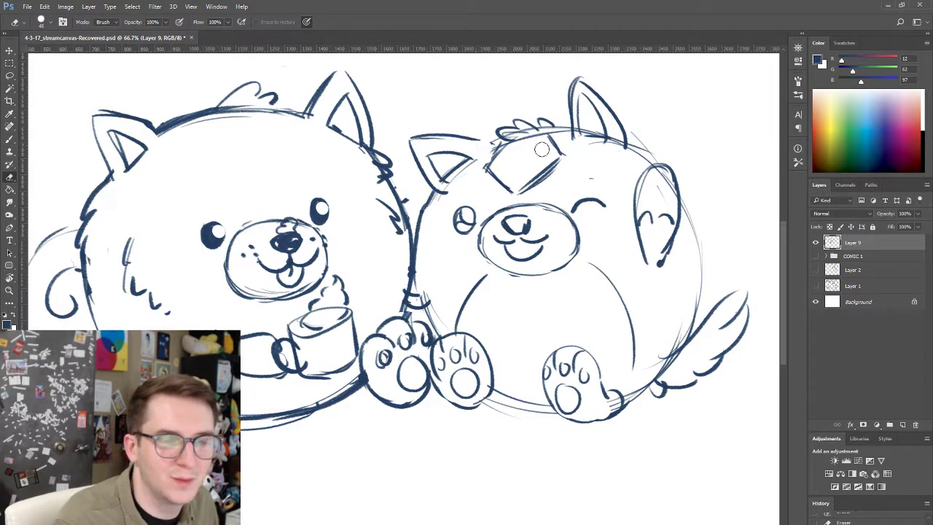
left_click_drag(598, 137, 595, 130)
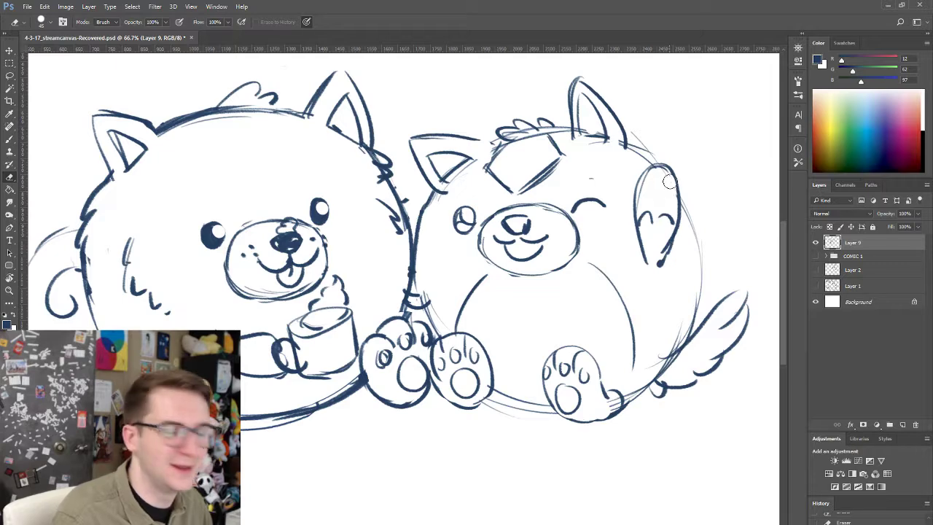
key("b")
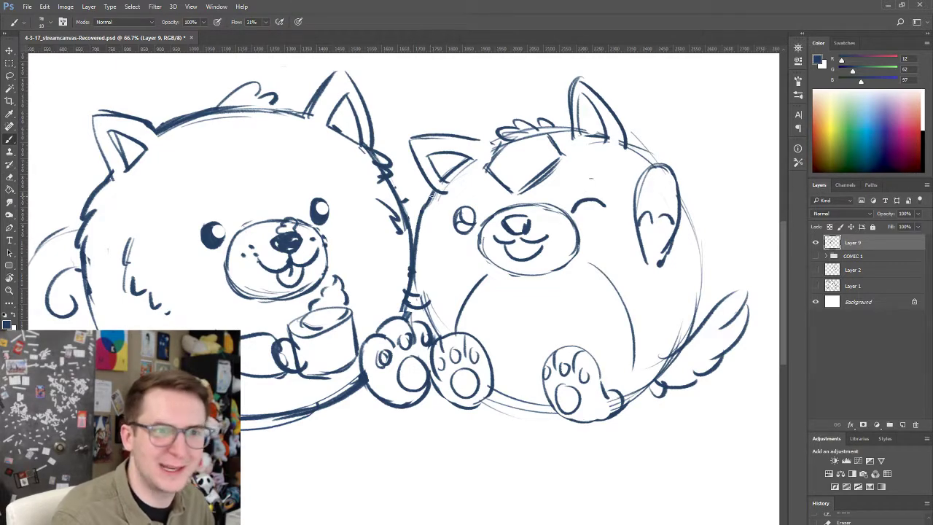
- Erase the head line beneath the larger dog's hair tuft and draw an extra strand on the tuft's left side
key("e")
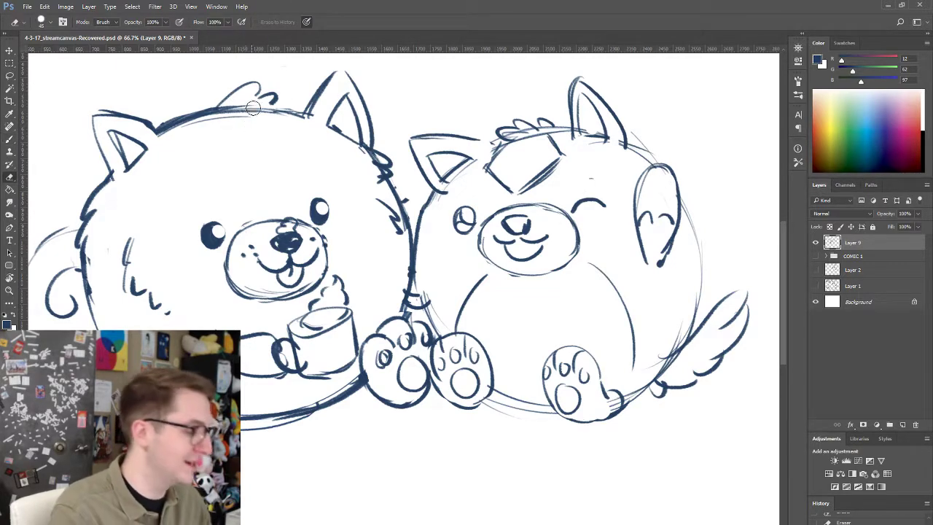
left_click_drag(234, 111, 264, 110)
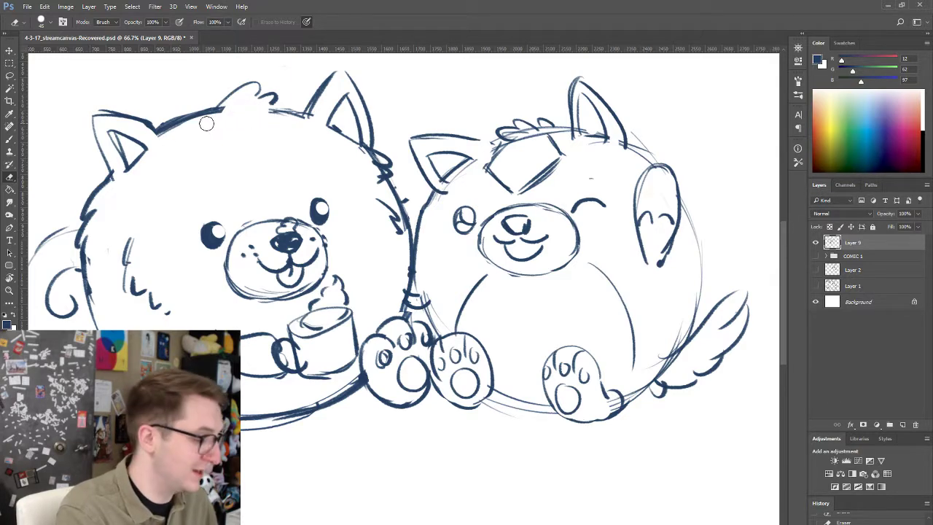
key("b")
left_click_drag(196, 110, 227, 93)
key("ctrl+z")
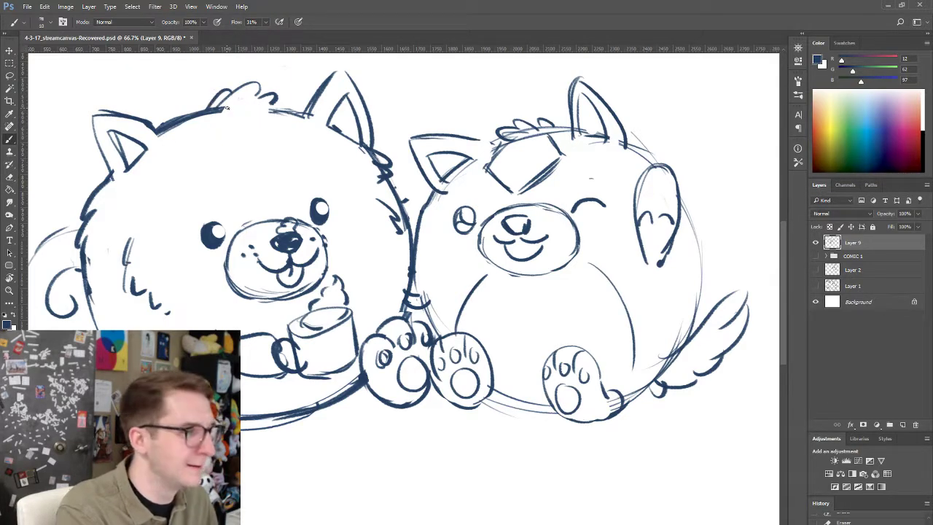
key("ctrl+z")
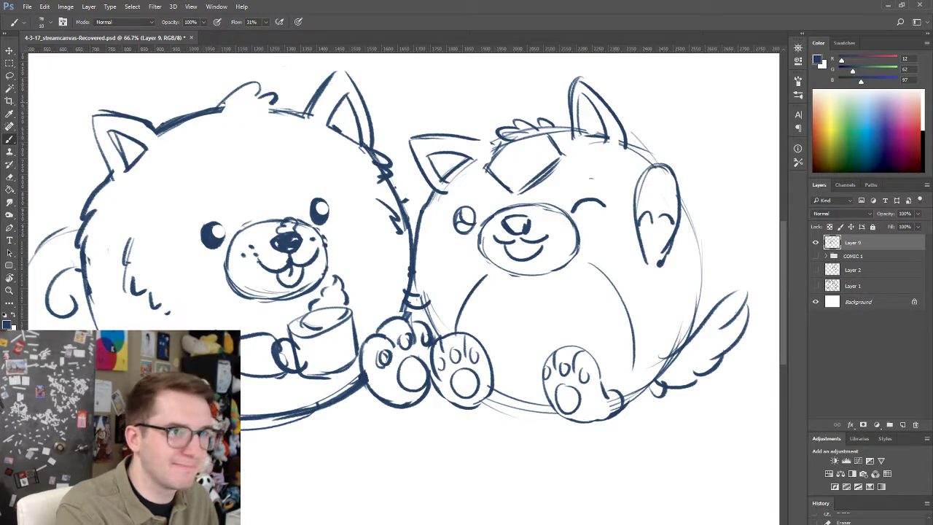
left_click_drag(203, 110, 230, 90)
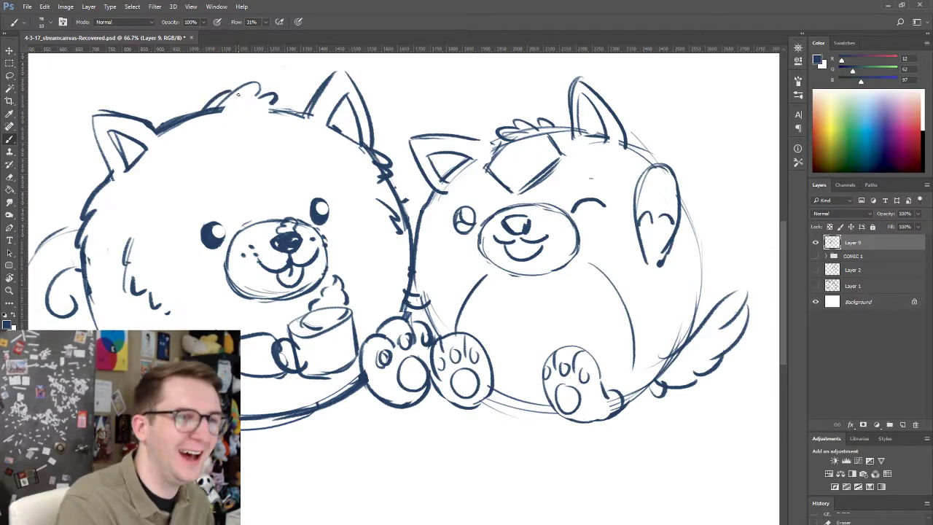
- Erase the larger dog's paw lines beside the mug and redraw that edge with jagged fur strokes
key("e")
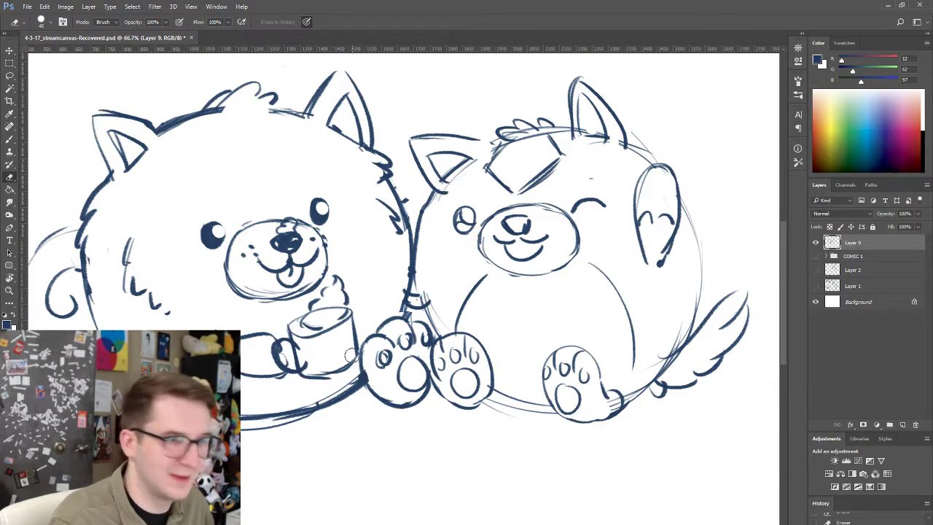
key("b")
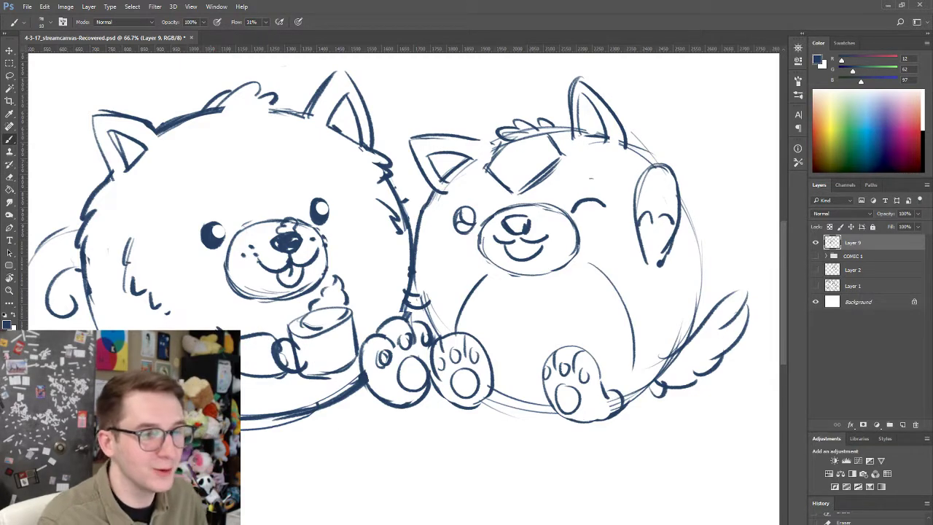
key("e")
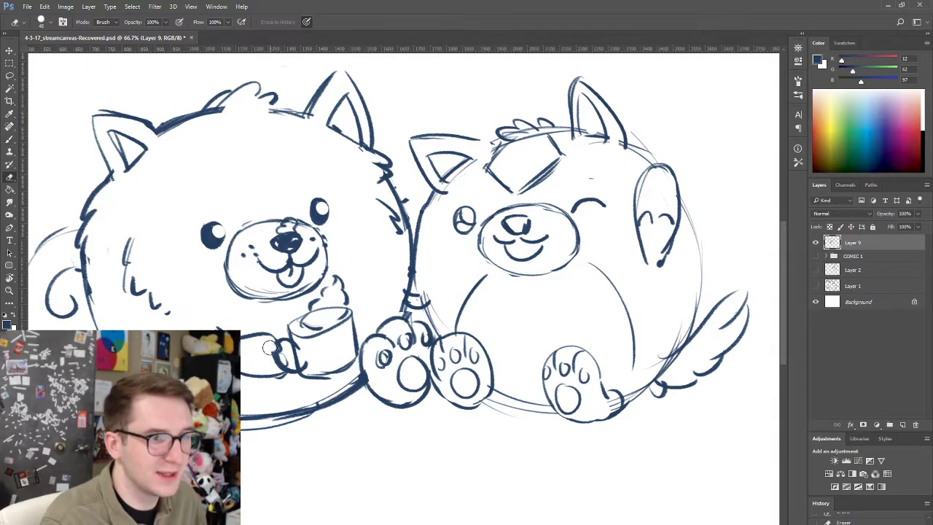
mouse_move(273, 341)
left_mouse_down()
mouse_move(284, 363)
mouse_move(289, 353)
mouse_move(282, 373)
left_mouse_up()
key("b")
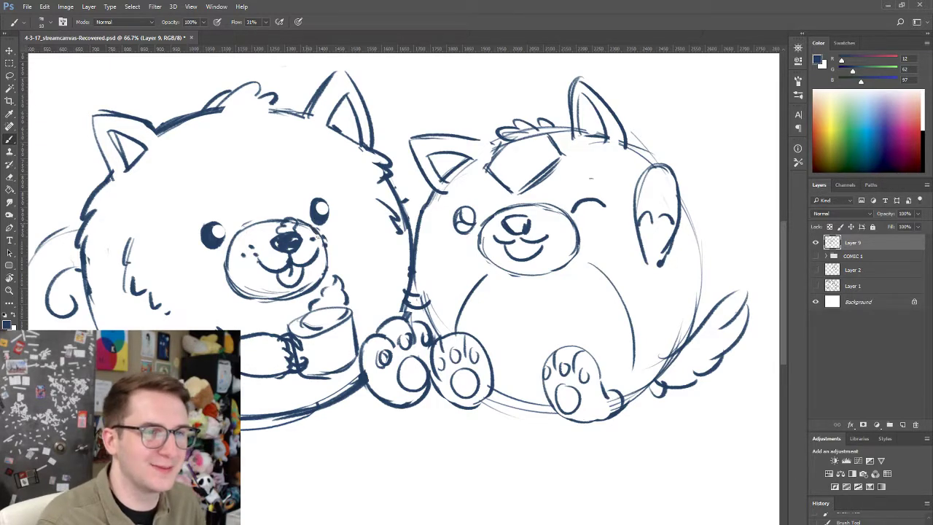
- Draw a curved lock at the lower edge of the larger dog's hair tuft, redoing the first stroke
mouse_move(235, 115)
left_mouse_down()
mouse_move(264, 125)
mouse_move(270, 112)
left_mouse_up()
key("ctrl+z")
left_click_drag(330, 246, 348, 245)
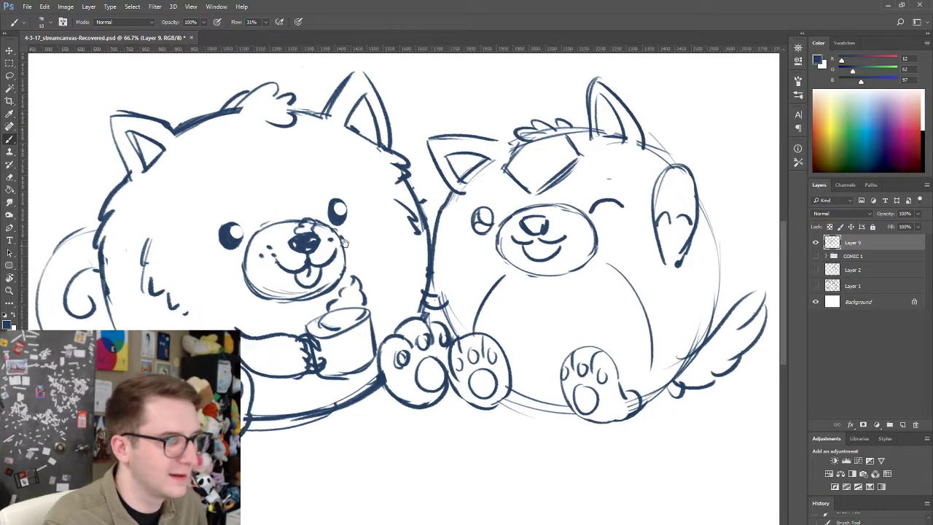
- Close the tip of the larger dog's right ear with a rounded line and clean up its left inner ear
key("e")
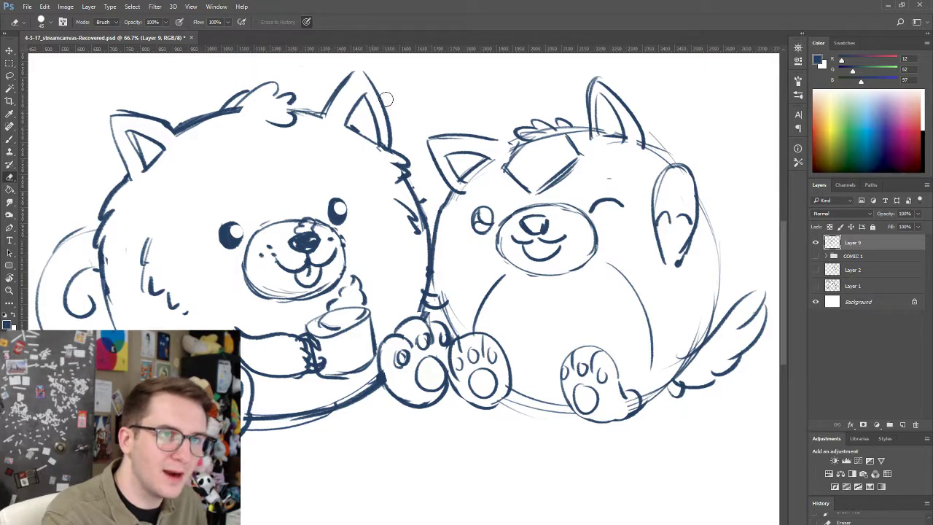
key("b")
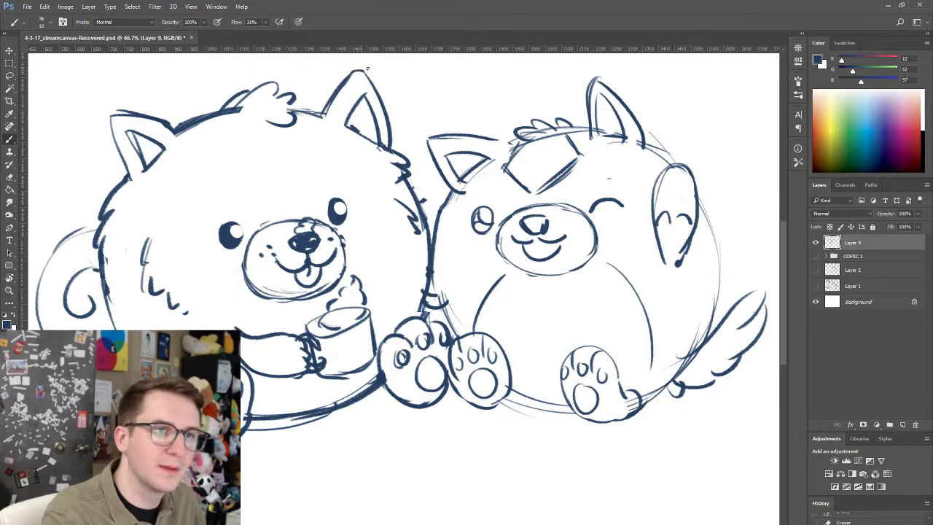
key("e")
left_click_drag(135, 137, 156, 163)
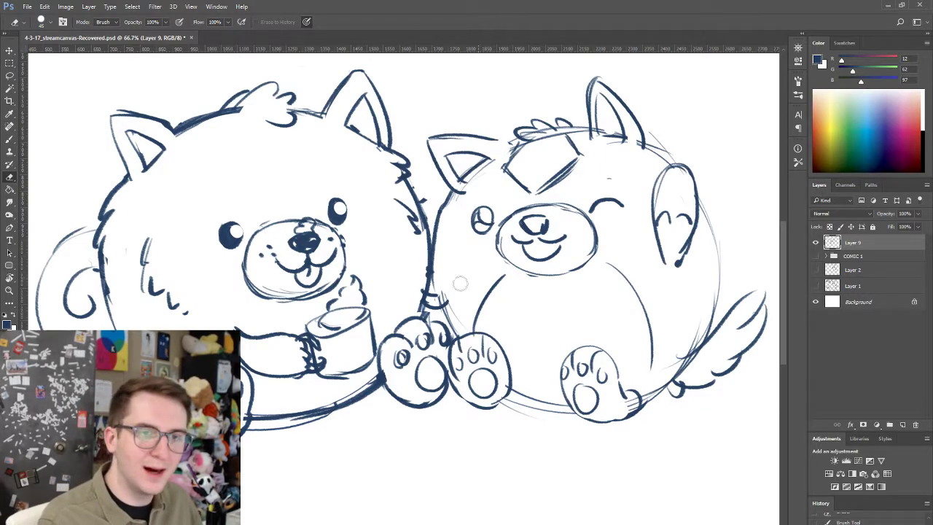
key("b")
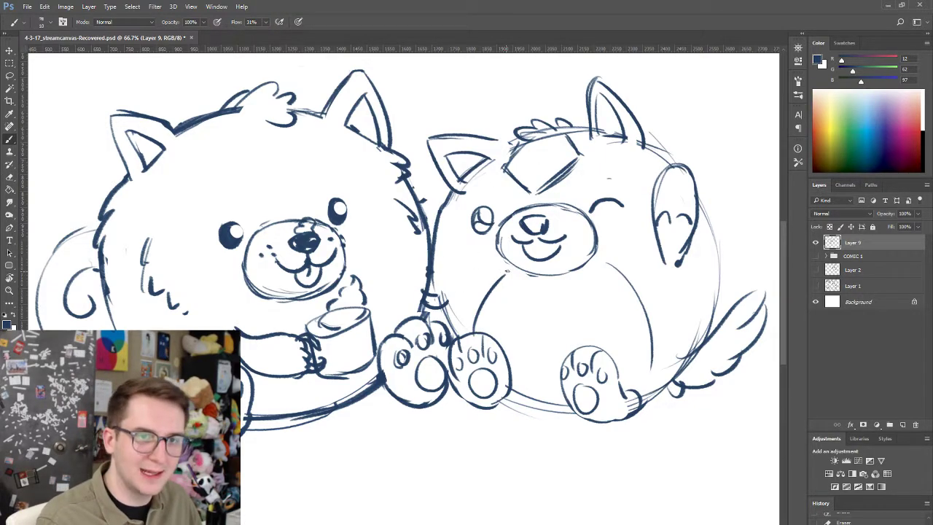
- Add small fur strokes on the smaller dog's chest below the muzzle, and refine its mouth and muzzle outline
left_click_drag(506, 273, 514, 274)
key("ctrl+z")
key("ctrl+z")
left_click_drag(514, 274, 522, 274)
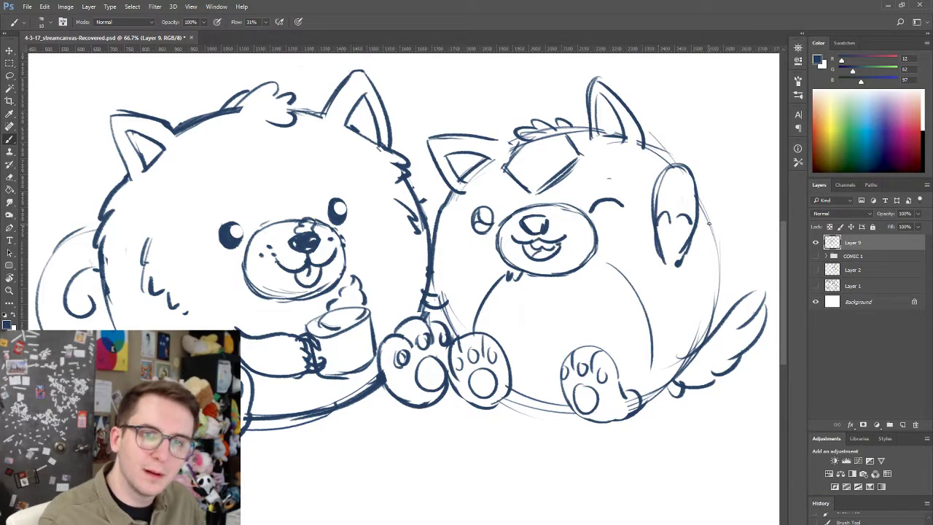
- Erase the lines crossing the smaller dog's tail base and redraw its right body side and lower edge around the tail
left_click_drag(431, 316, 413, 310)
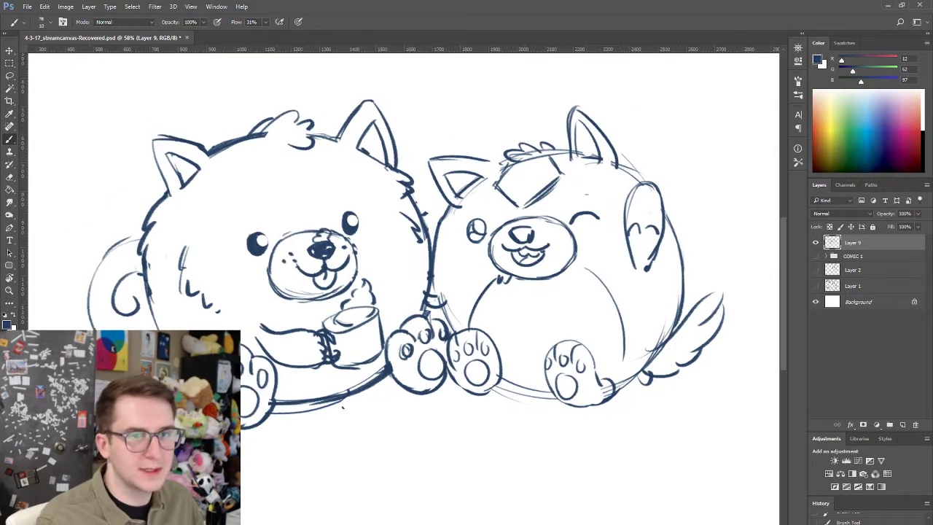
left_click_drag(472, 362, 483, 388)
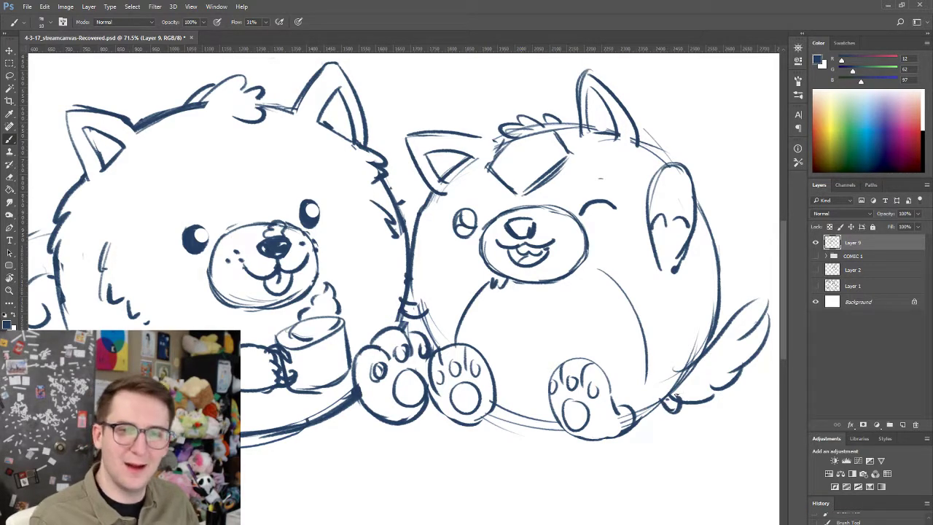
key("e")
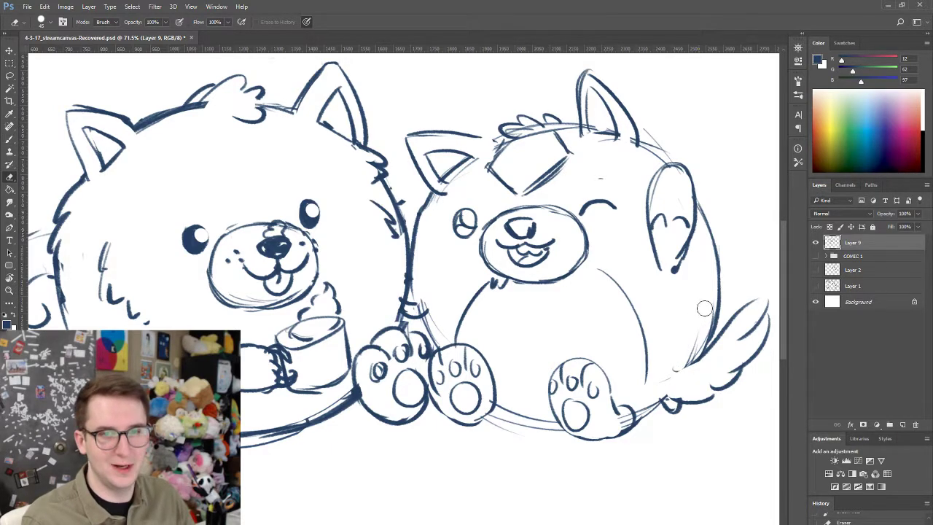
key("b")
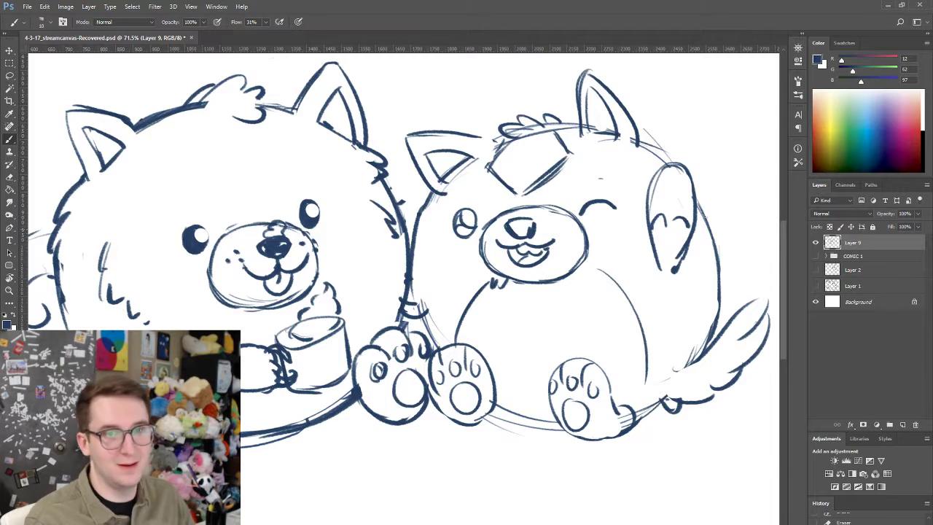
left_click_drag(701, 212, 715, 265)
key("e")
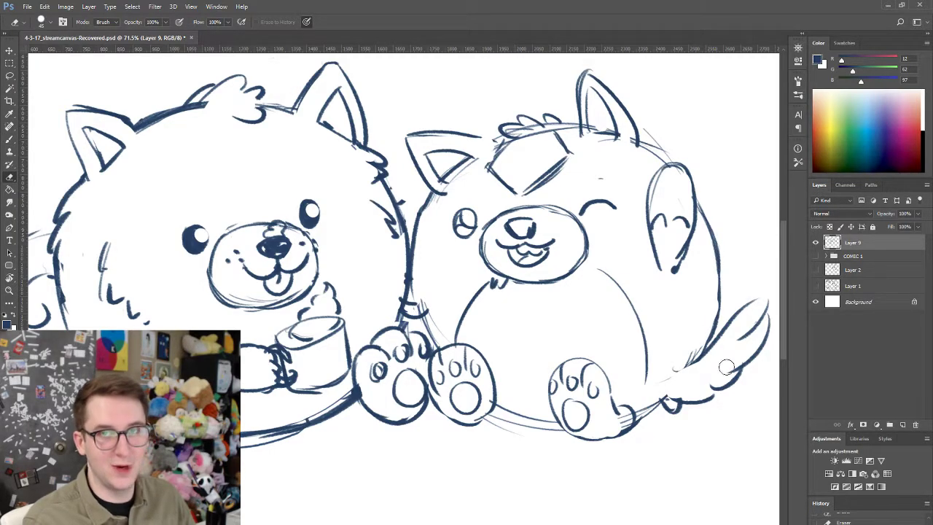
key("b")
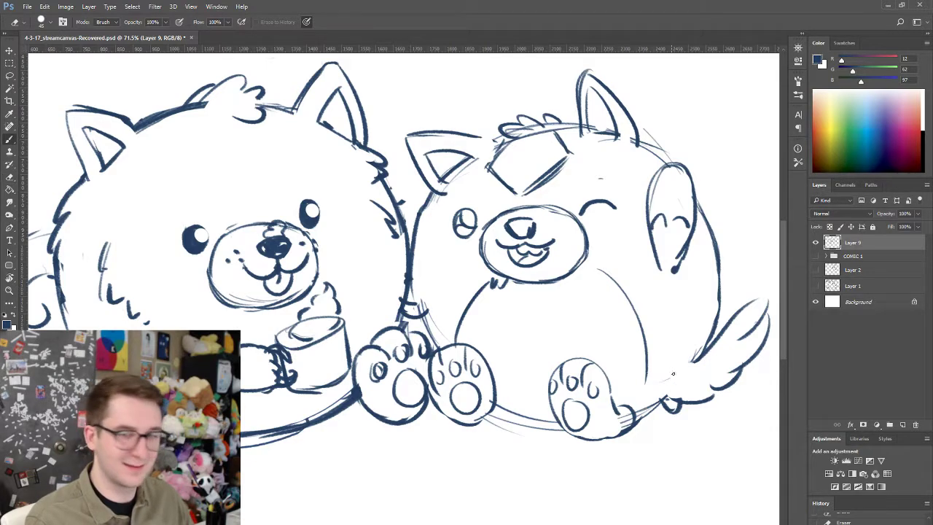
left_click_drag(654, 407, 687, 378)
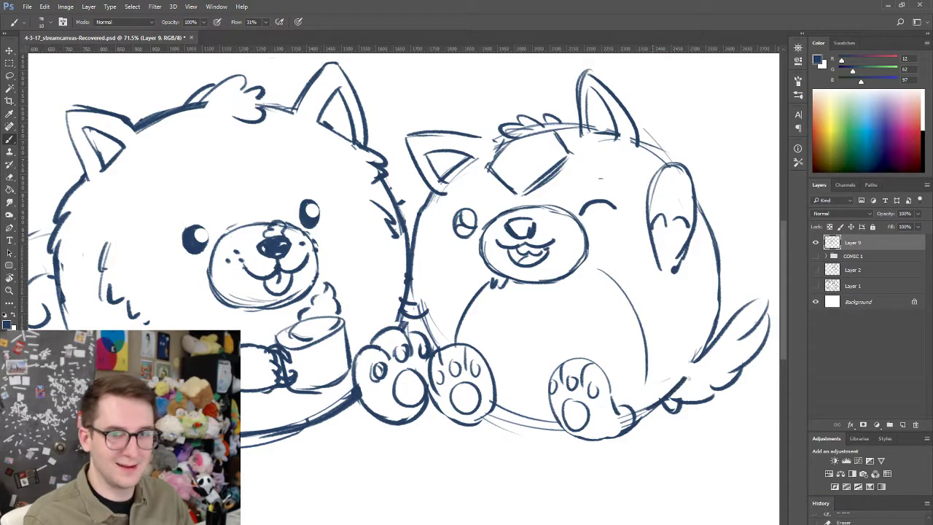
- Clean up the smaller dog's tail base and redraw the lower outline and outer toe pad of its foot nearest the larger dog
key("e")
left_click_drag(675, 410, 682, 397)
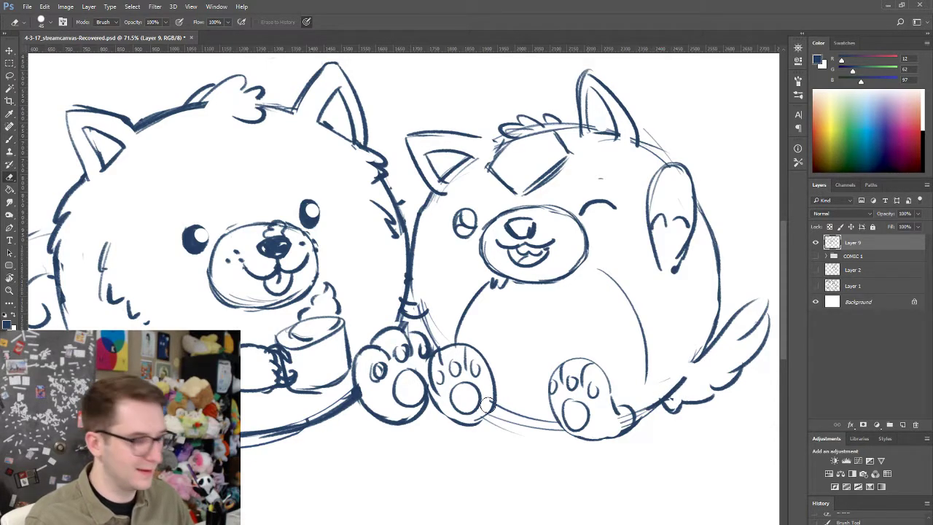
key("b")
key("e")
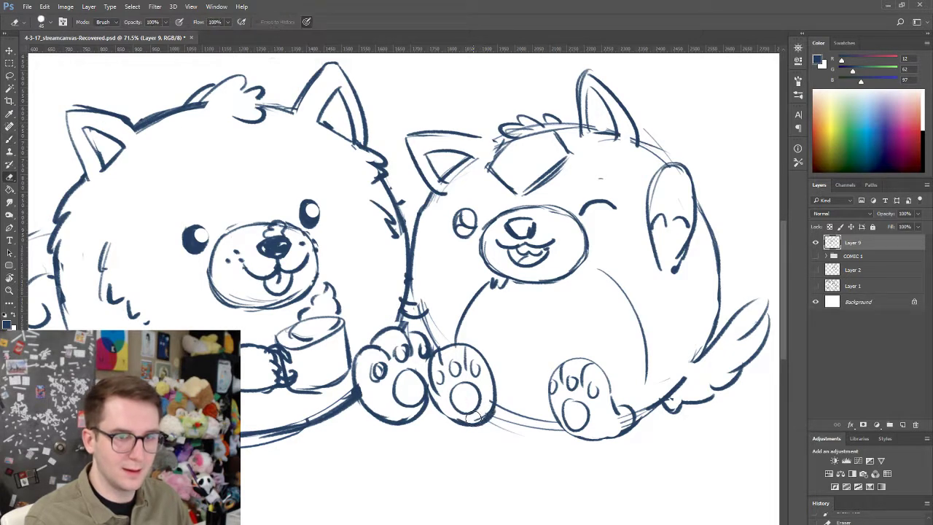
left_click_drag(447, 407, 438, 368)
key("b")
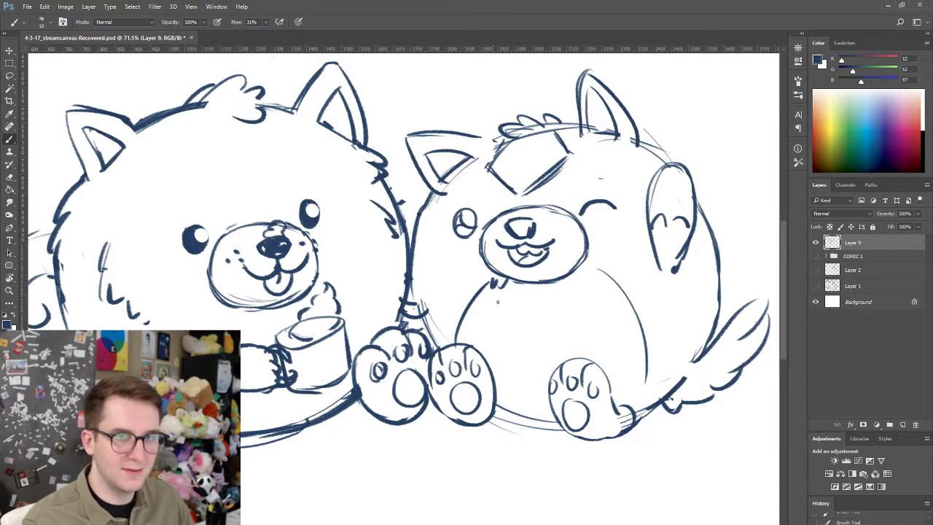
- Erase and redraw the right edge of the smaller dog's muzzle, from the lower curve up to the winking eye
key("e")
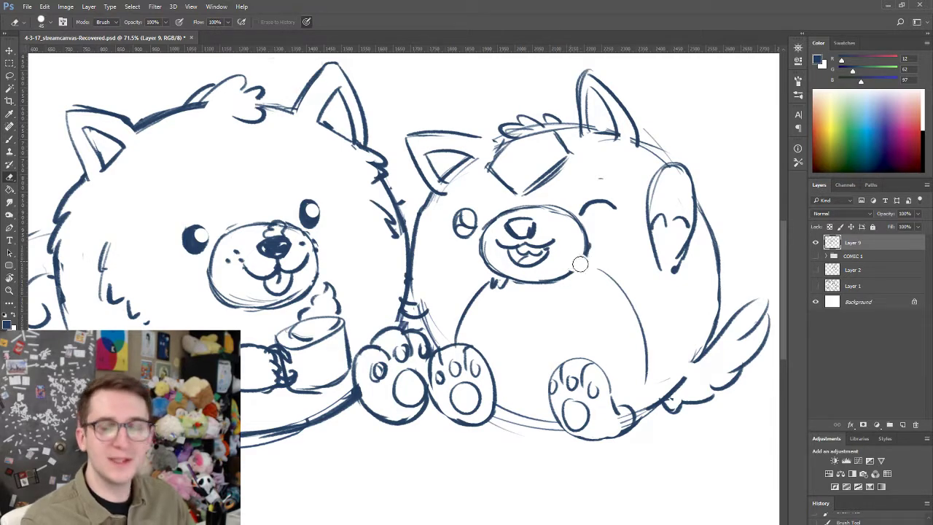
key("b")
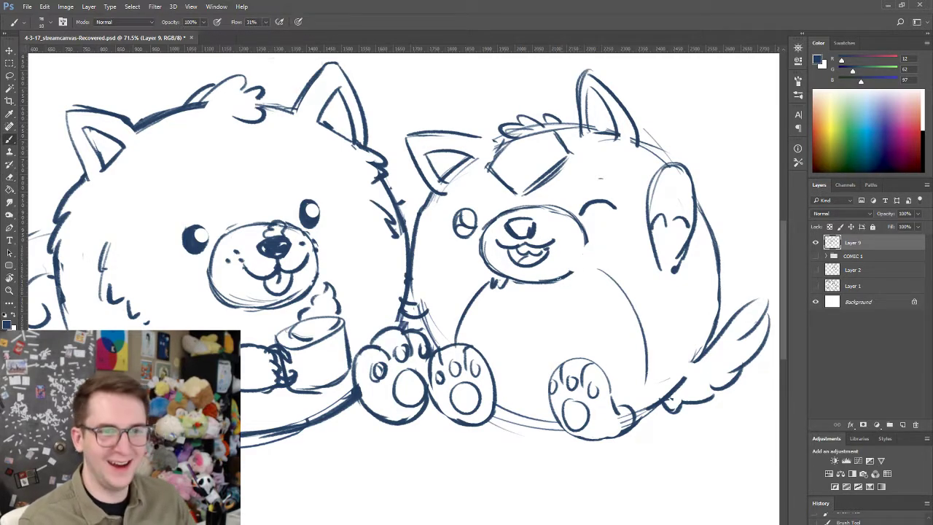
left_click_drag(573, 279, 588, 244)
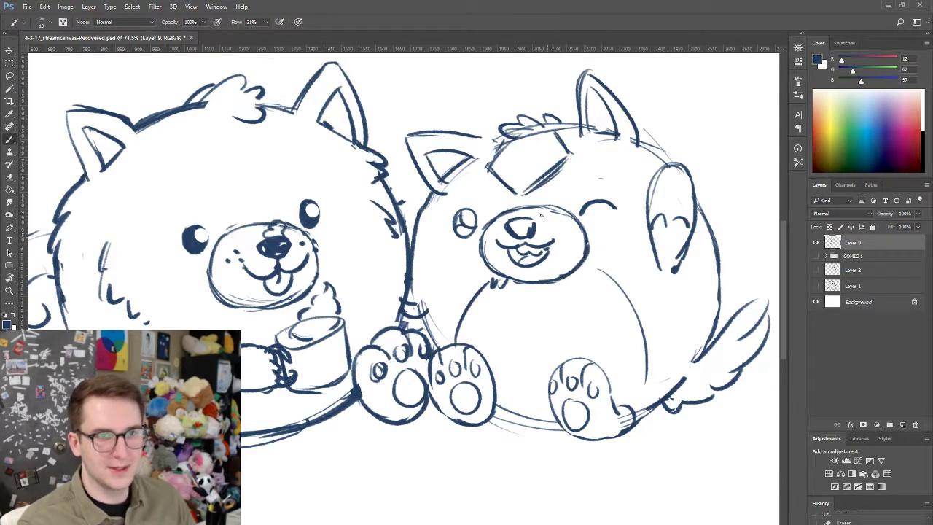
key("e")
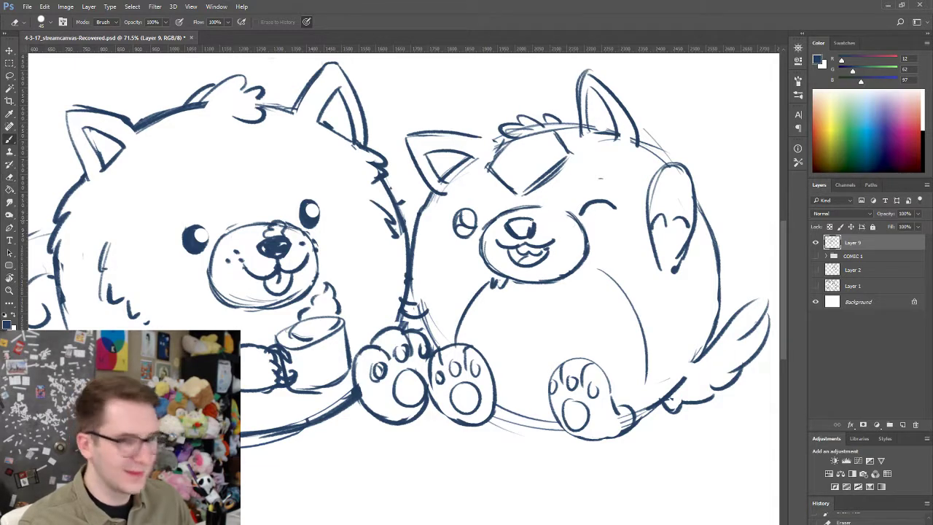
key("b")
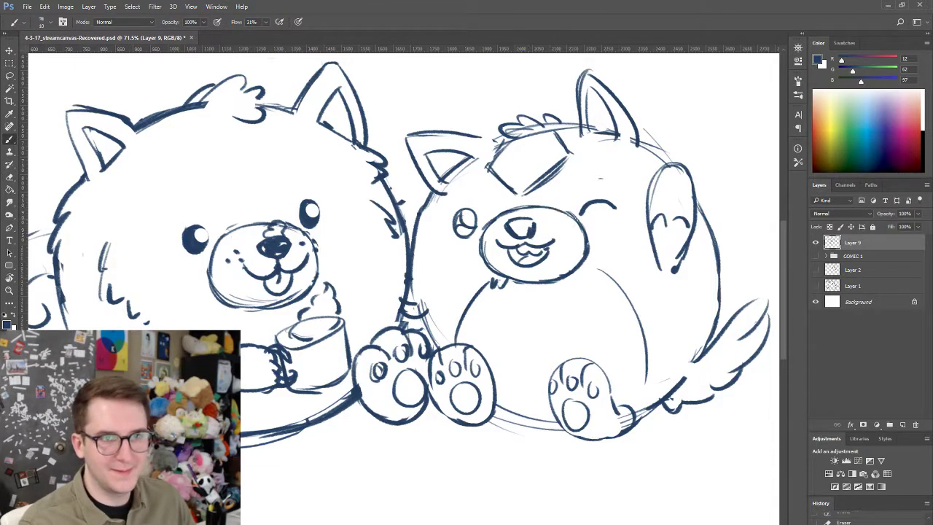
- Clean up the base of the smaller dog's right ear and touch up the outline of its right foot
key("e")
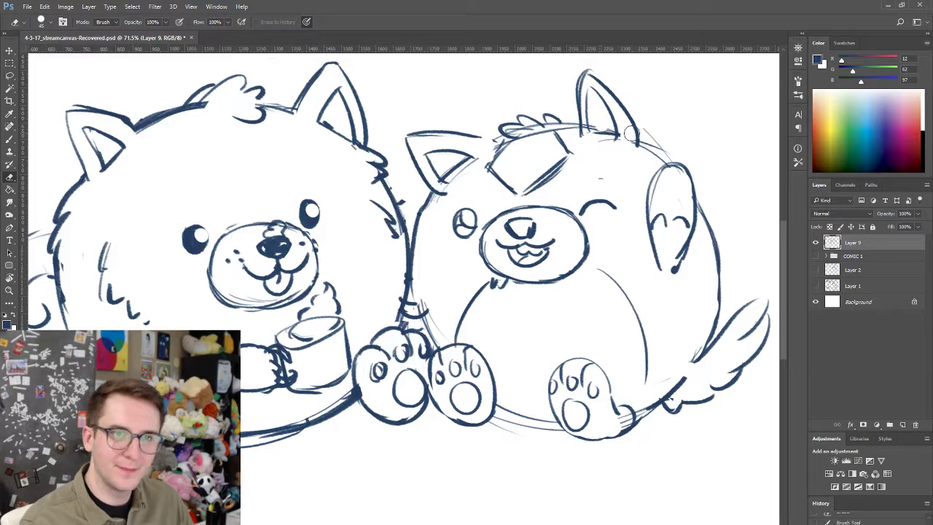
left_click_drag(587, 127, 587, 146)
left_click_drag(484, 330, 444, 363)
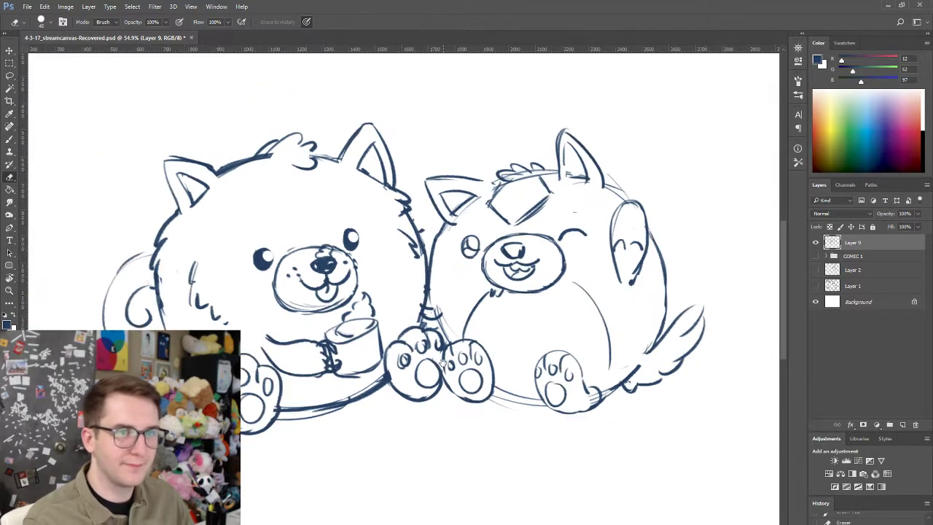
scroll(474, 387, "up", 2)
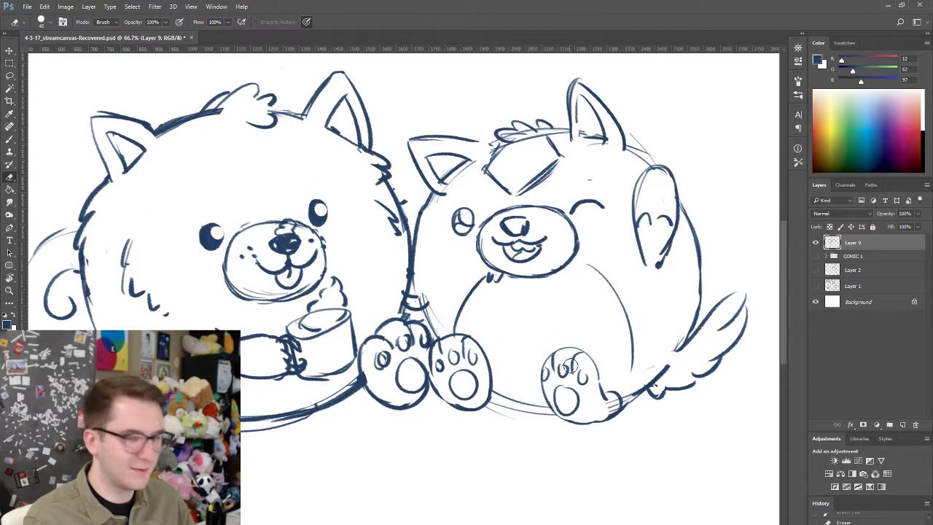
key("b")
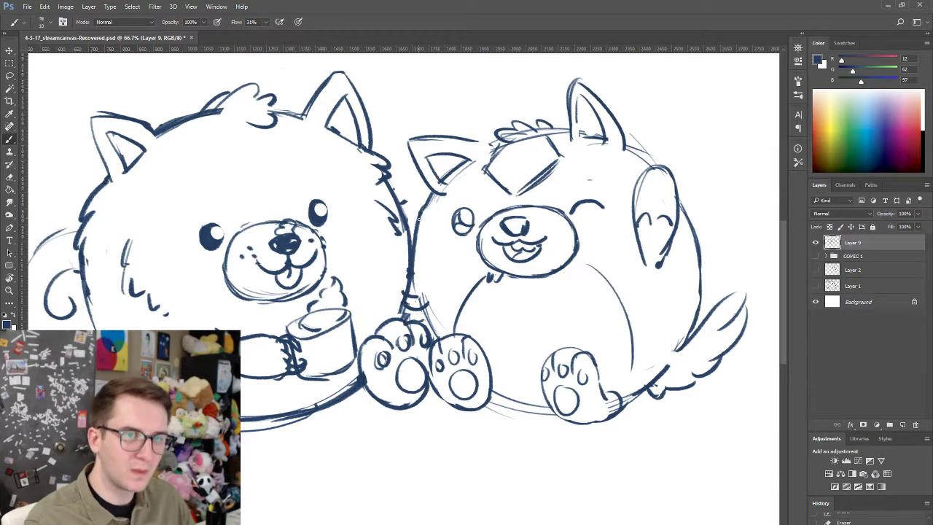
- Round the tip of the larger dog's left ear, and darken the smaller dog's belly line below the muzzle and its right body side
key("e")
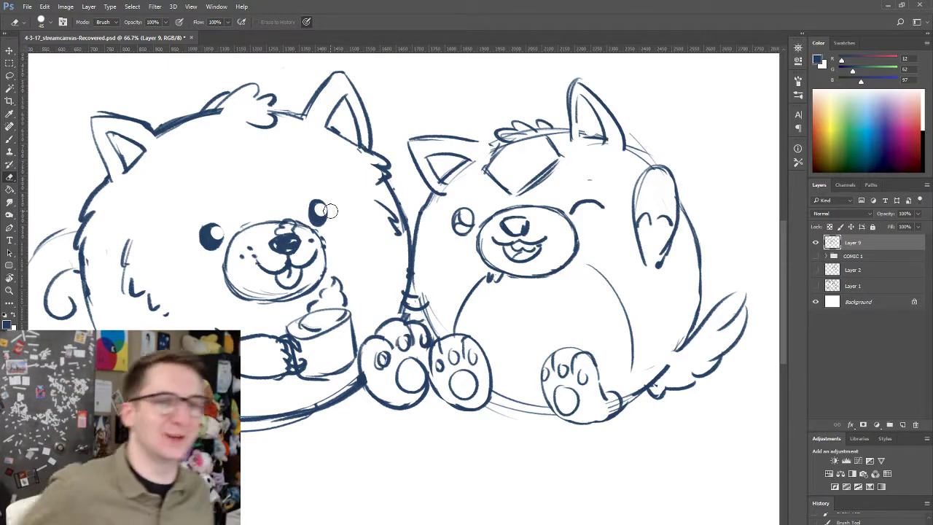
key("b")
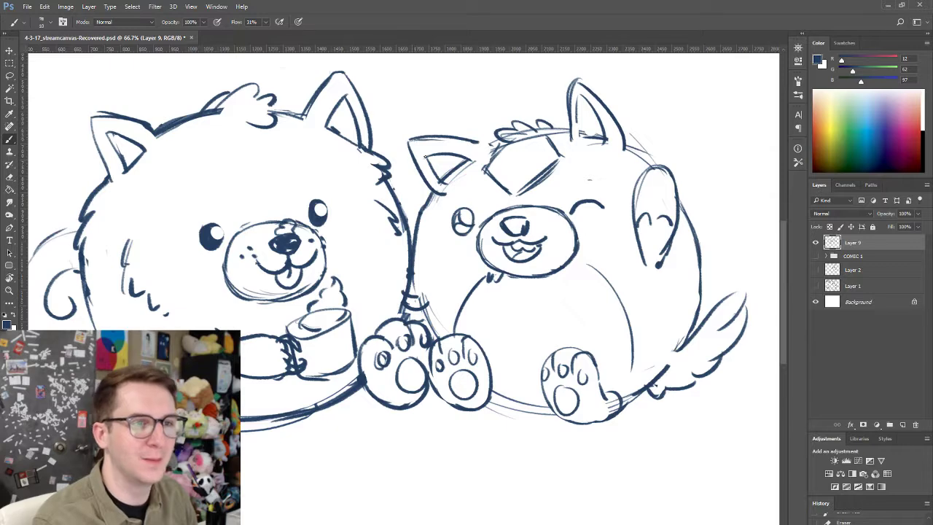
key("ctrl+z")
left_click_drag(89, 124, 93, 128)
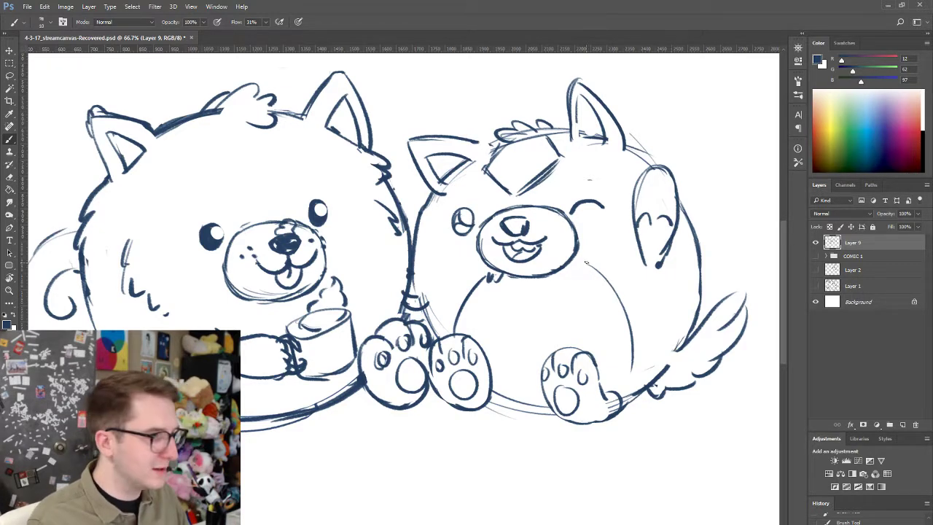
left_click_drag(579, 255, 603, 277)
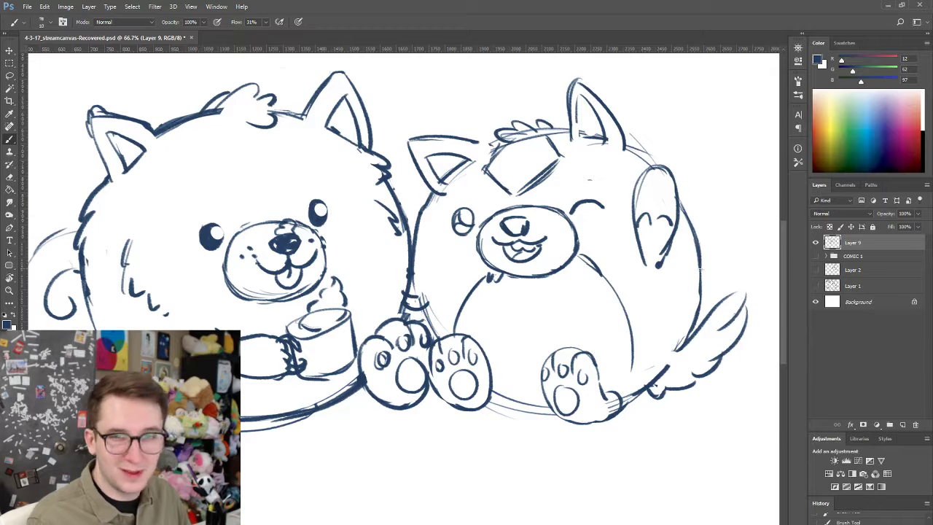
left_click_drag(700, 269, 695, 316)
- Draw a curved ground line beneath the larger dog, undoing and repeating the stroke until it fits
left_click_drag(531, 428, 422, 399)
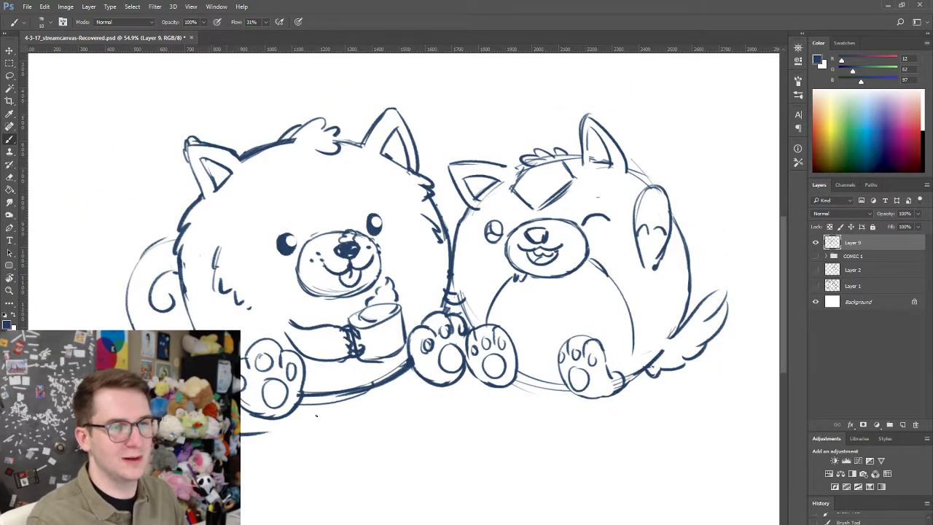
left_click_drag(241, 439, 385, 443)
key("ctrl+z")
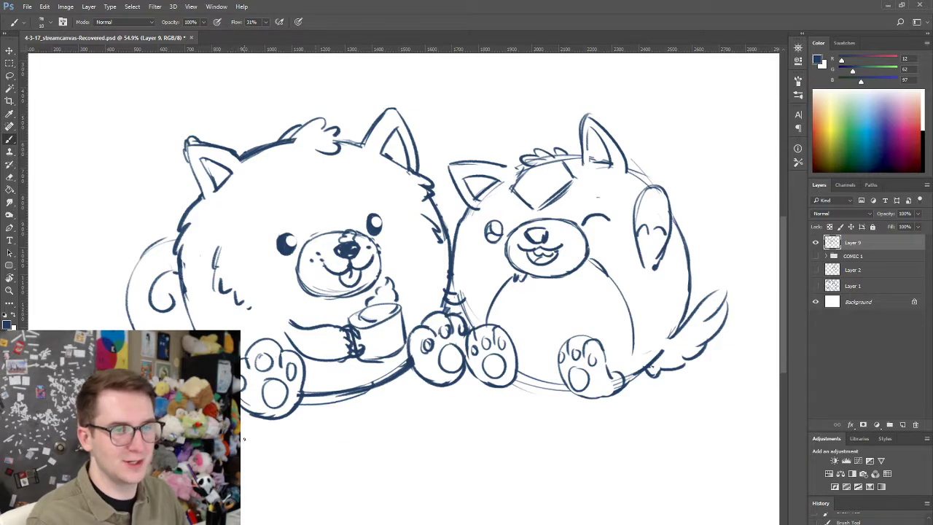
left_click_drag(241, 437, 327, 443)
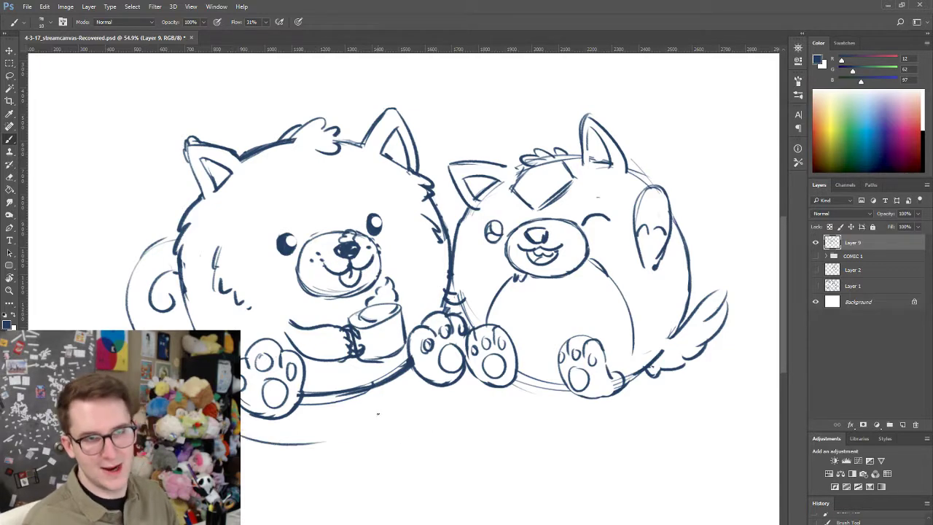
key("ctrl+z")
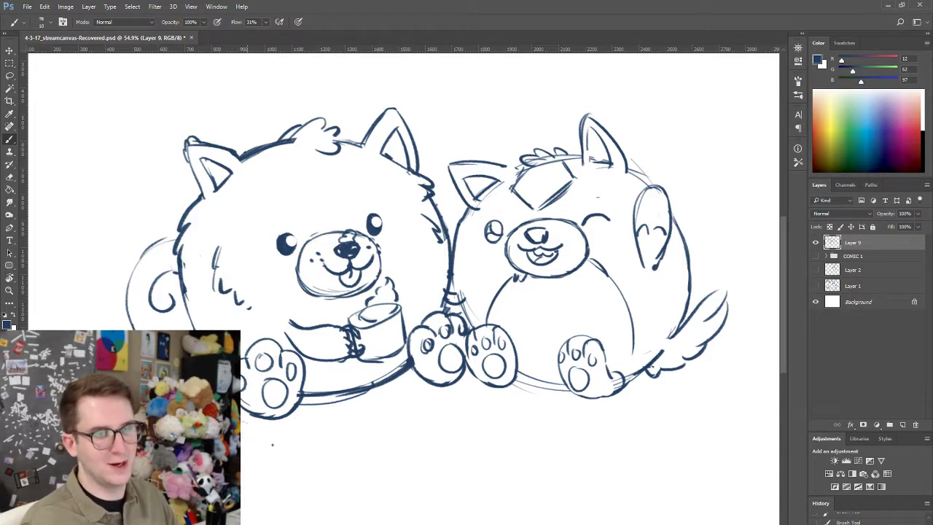
key("ctrl+z")
left_click_drag(241, 441, 353, 442)
key("ctrl+z")
left_click_drag(242, 446, 398, 451)
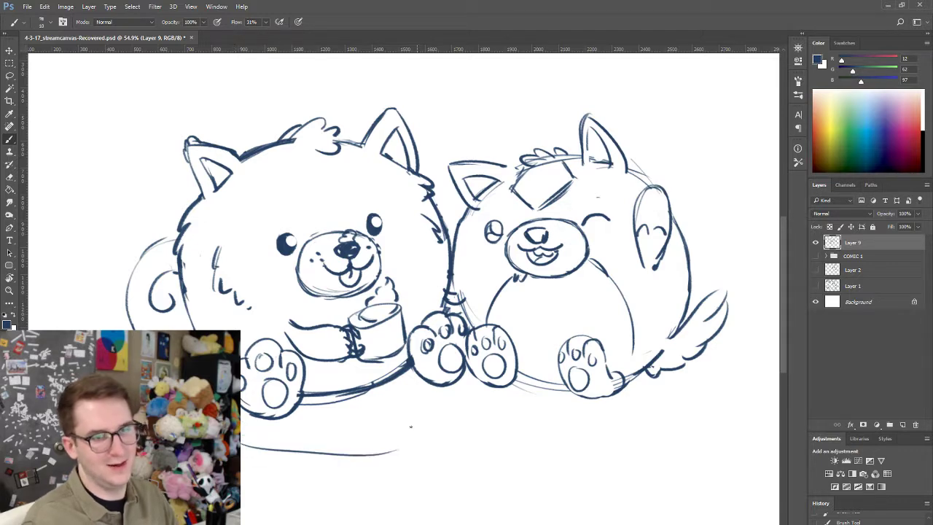
key("ctrl+z")
mouse_move(243, 438)
left_mouse_down()
mouse_move(381, 445)
mouse_move(430, 423)
mouse_move(434, 408)
mouse_move(525, 434)
left_mouse_up()
key("ctrl+z")
key("ctrl+alt+z")
key("ctrl+alt+z")
- Draw a curved ground line beneath the smaller dog, reaching out past its tail and redoing the unwanted strokes
mouse_move(476, 401)
left_mouse_down()
mouse_move(484, 427)
mouse_move(558, 445)
left_mouse_up()
key("ctrl+alt+z")
mouse_move(466, 401)
left_mouse_down()
mouse_move(650, 430)
mouse_move(693, 416)
left_mouse_up()
key("ctrl+alt+z")
key("ctrl+alt+z")
mouse_move(507, 416)
left_mouse_down()
mouse_move(656, 413)
mouse_move(691, 377)
left_mouse_up()
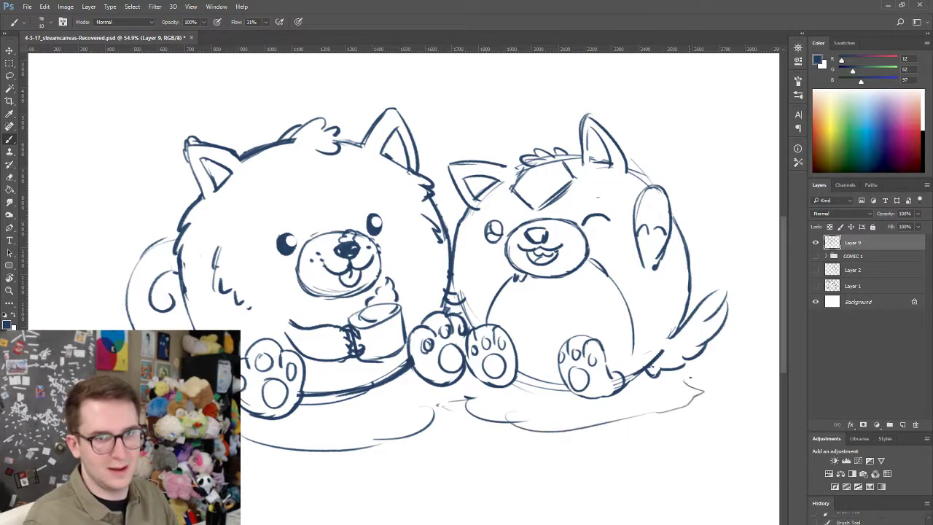
- Lower the sketch layer's opacity to 20%, add a new layer above it and reset the foreground colour to black
key("v")
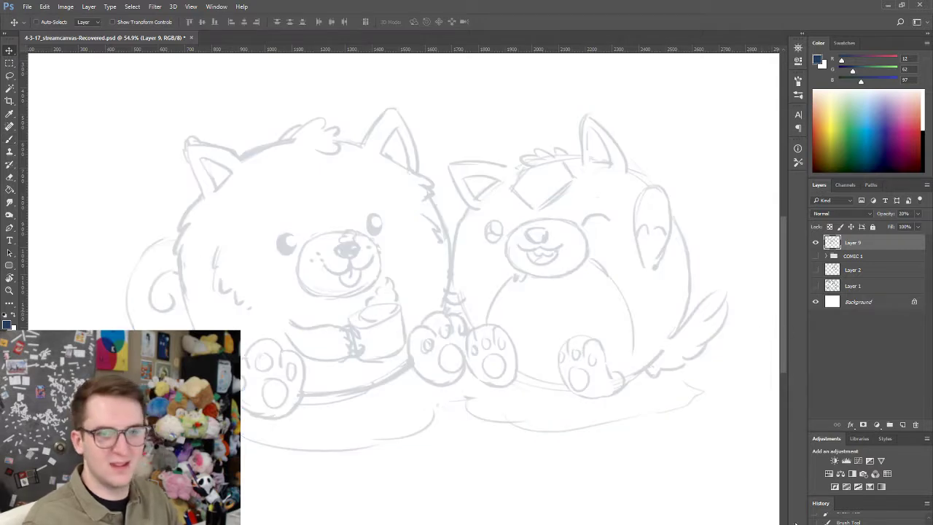
left_click(902, 424)
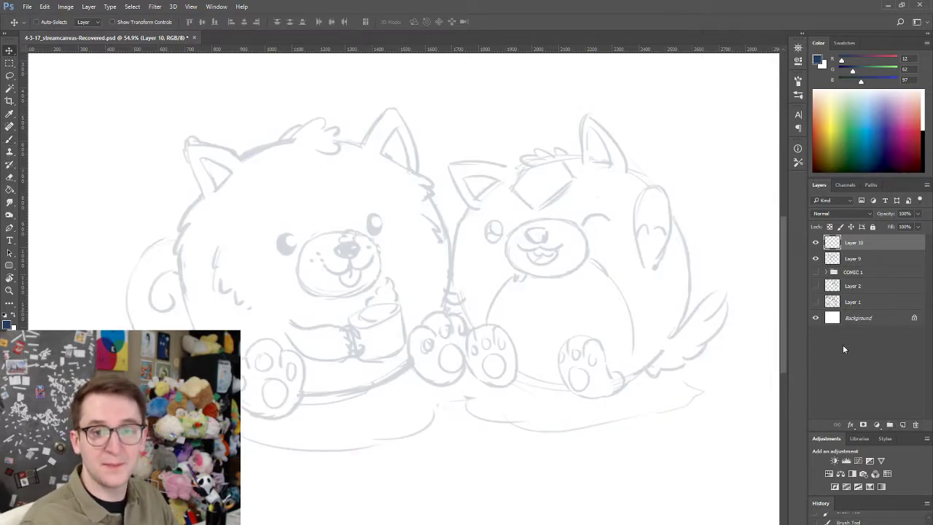
key("d")
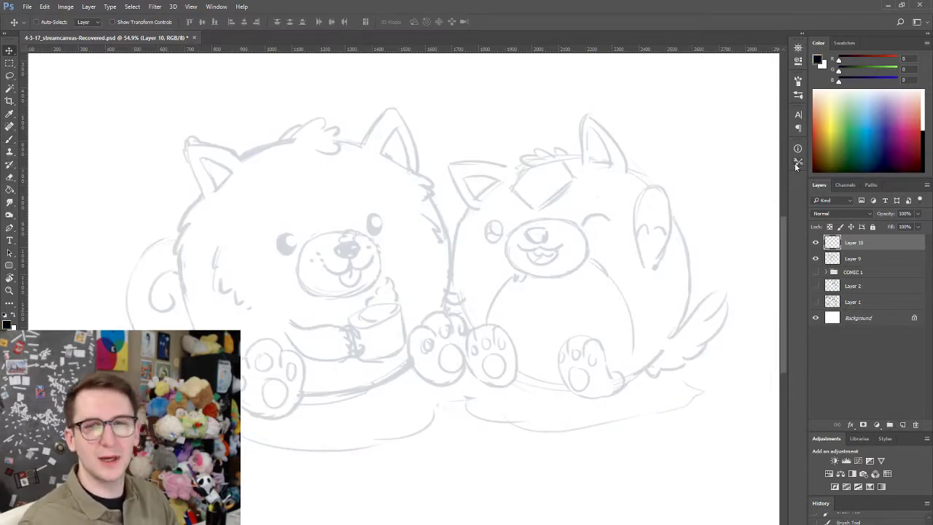
- Choose the Kyle's Inkbox Tech Pen Micron 0.5 tool preset and try it with test strokes that are undone
left_click(797, 163)
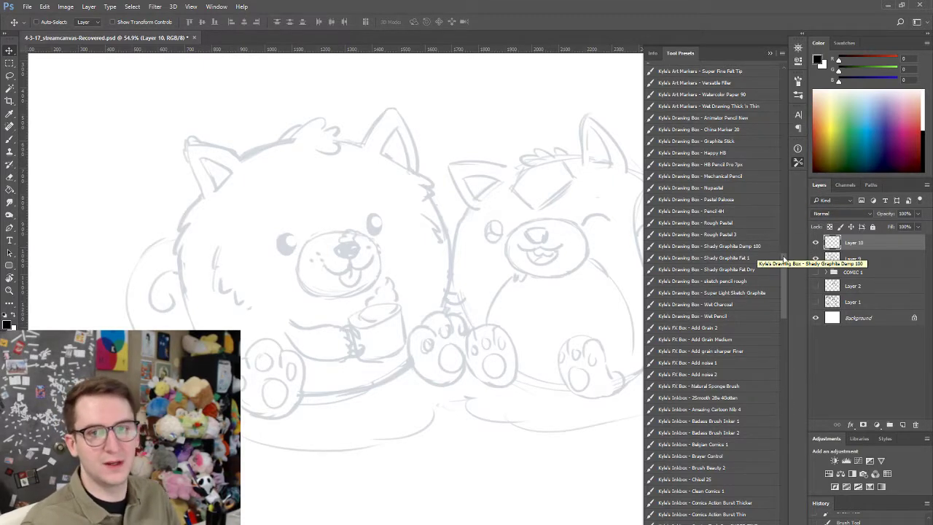
scroll(782, 274, "down", 3)
scroll(780, 281, "down", 2)
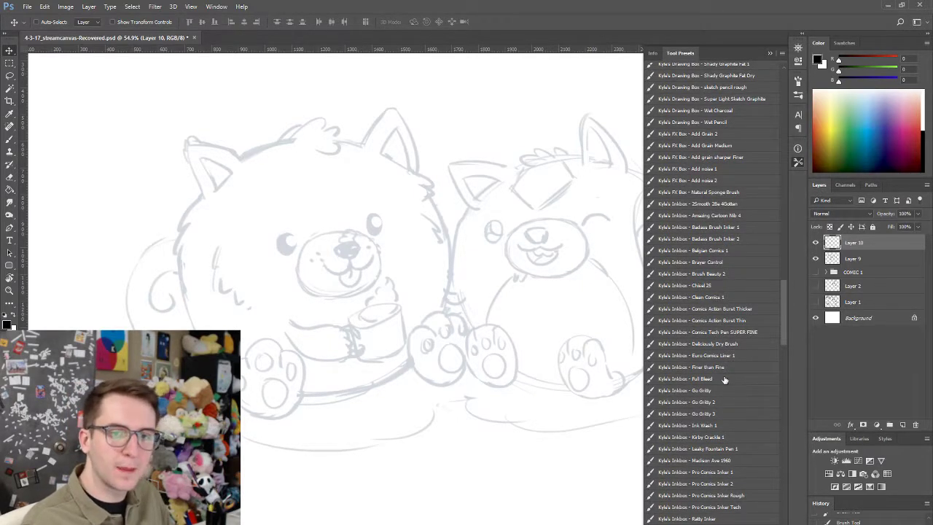
scroll(783, 314, "down", 3)
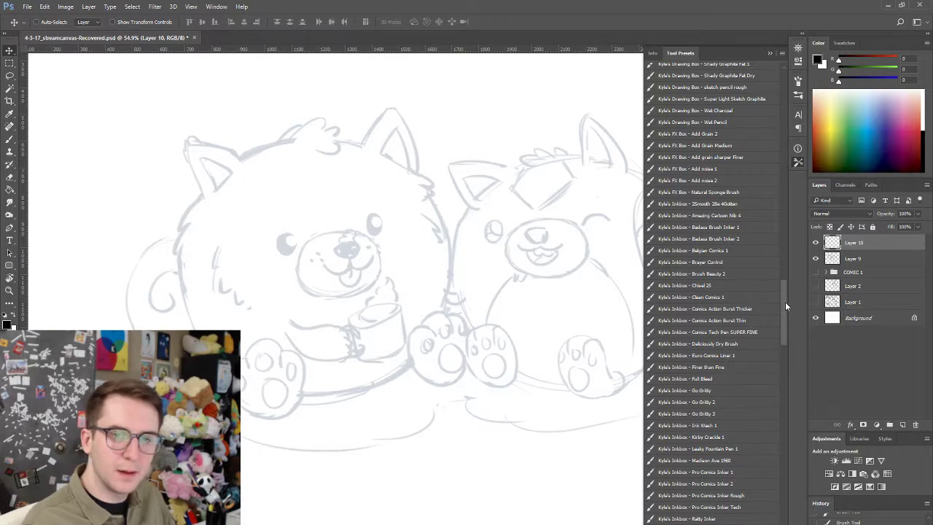
scroll(784, 314, "down", 3)
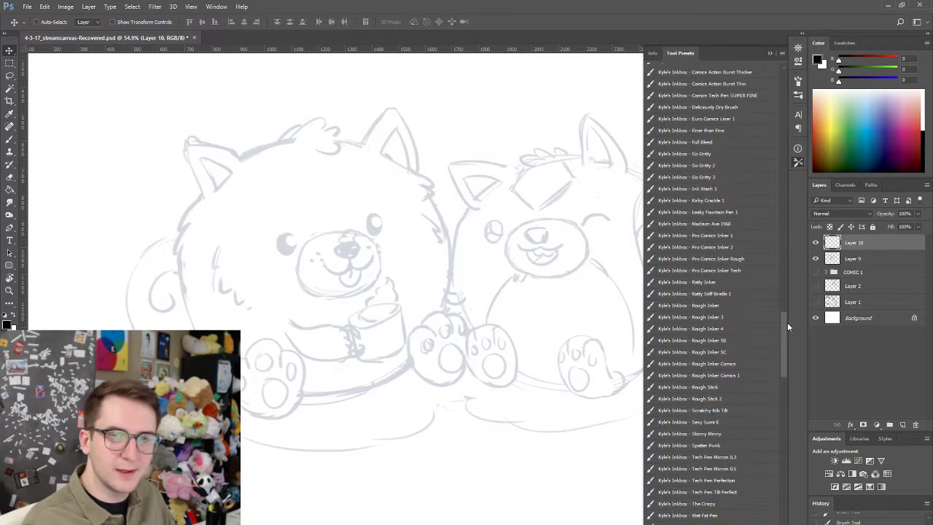
scroll(785, 328, "down", 1)
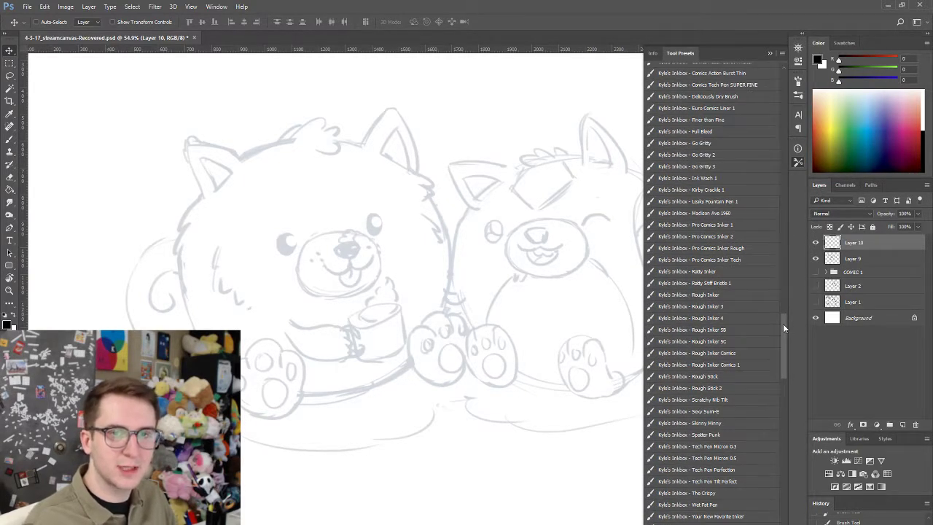
left_click(742, 460)
mouse_move(432, 398)
left_mouse_down()
mouse_move(552, 410)
mouse_move(542, 241)
mouse_move(564, 370)
left_mouse_up()
left_click(797, 167)
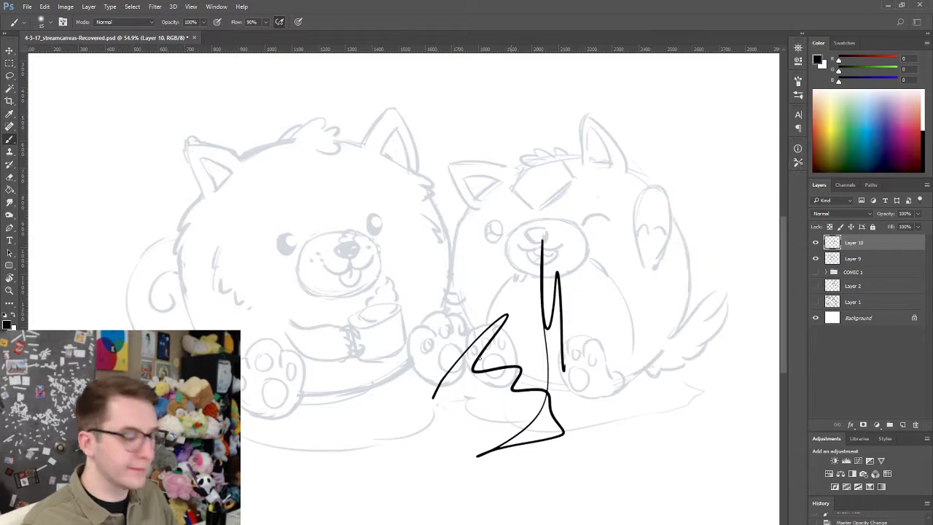
key("ctrl+z")
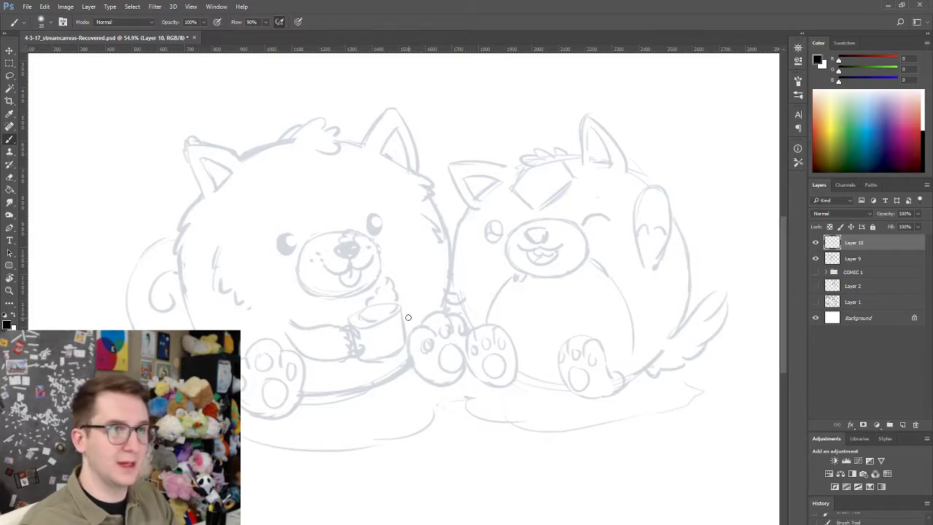
mouse_move(391, 302)
left_mouse_down()
mouse_move(429, 265)
mouse_move(543, 268)
mouse_move(539, 292)
left_mouse_up()
key("ctrl+z")
- Try an ink stroke along the smaller dog's muzzle, undo it and set the brush size to 15
scroll(580, 269, "up", 5)
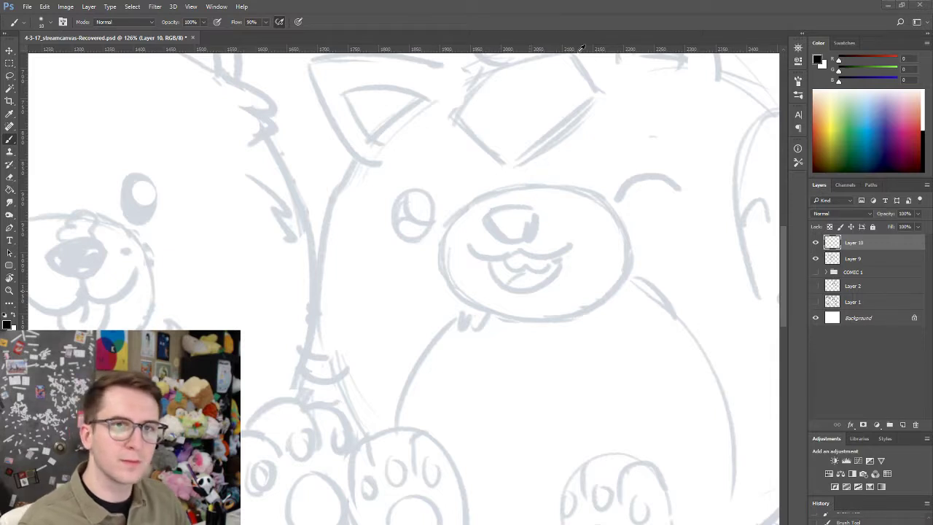
scroll(512, 213, "up", 4)
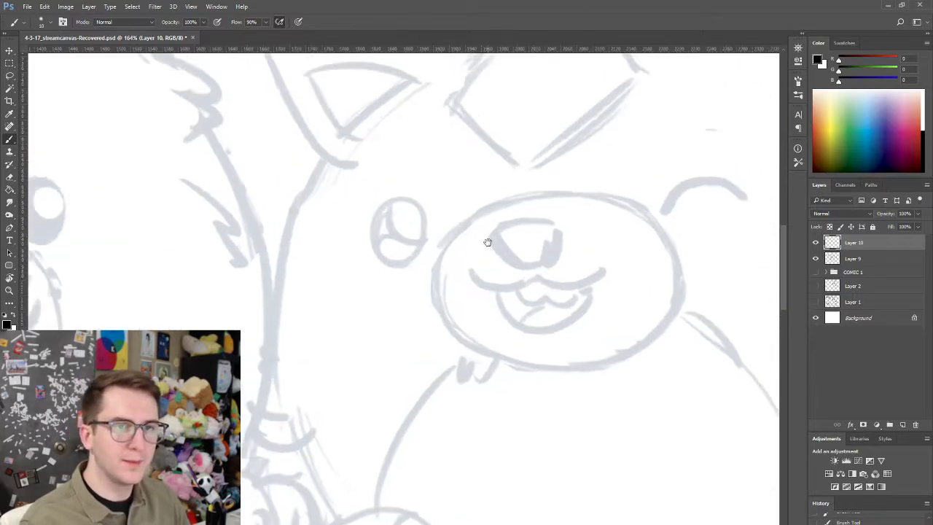
mouse_move(407, 270)
left_mouse_down()
mouse_move(464, 226)
mouse_move(443, 236)
mouse_move(478, 225)
left_mouse_up()
key("ctrl+z")
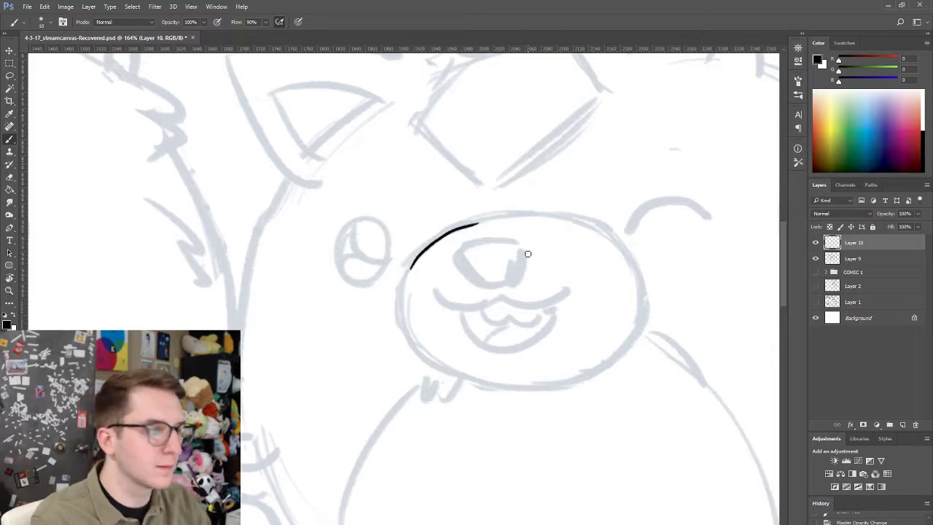
key("ctrl+z")
key("bracketright")
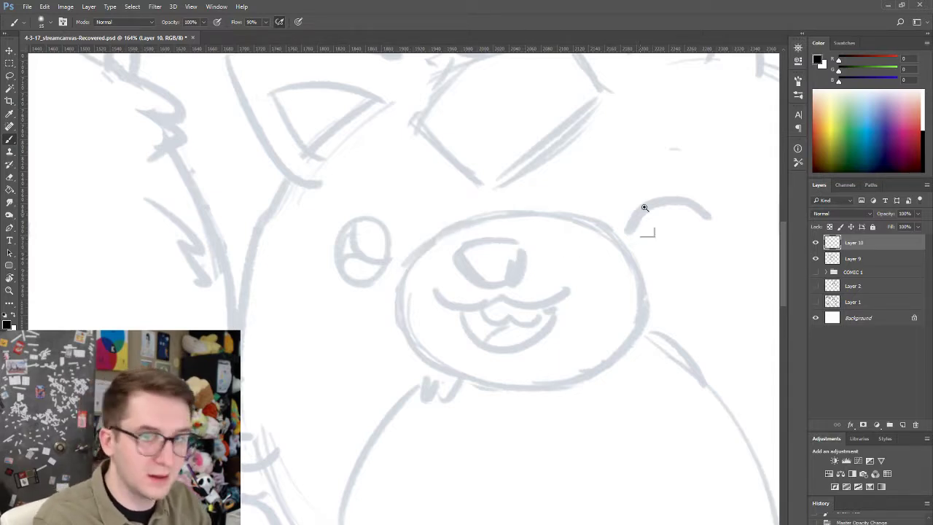
- Ink the upper-left edge of the smaller dog's muzzle in black, undoing and redrawing the stroke until it follows the sketch
left_click_drag(658, 194, 613, 186)
mouse_move(587, 217)
left_mouse_down()
mouse_move(662, 204)
mouse_move(619, 141)
left_mouse_up()
key("r")
left_click_drag(595, 181, 508, 223)
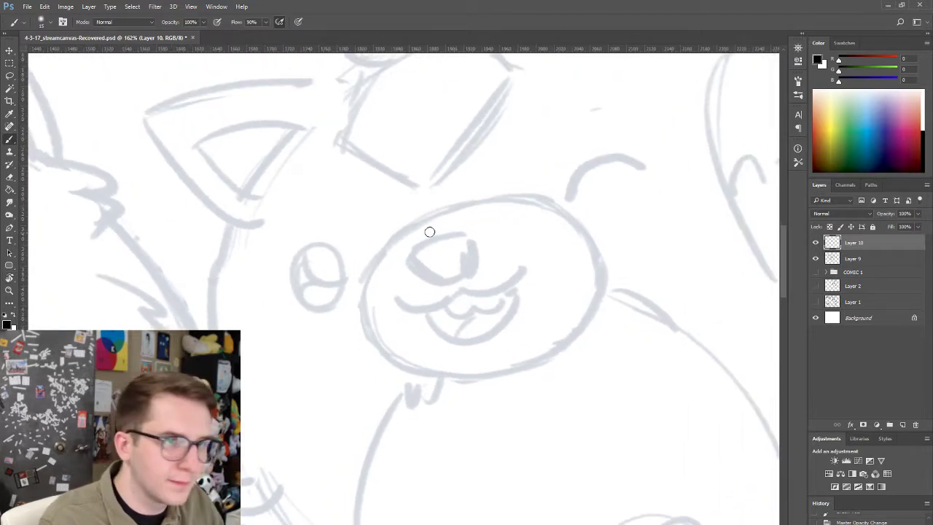
left_click_drag(360, 289, 410, 231)
key("ctrl+z")
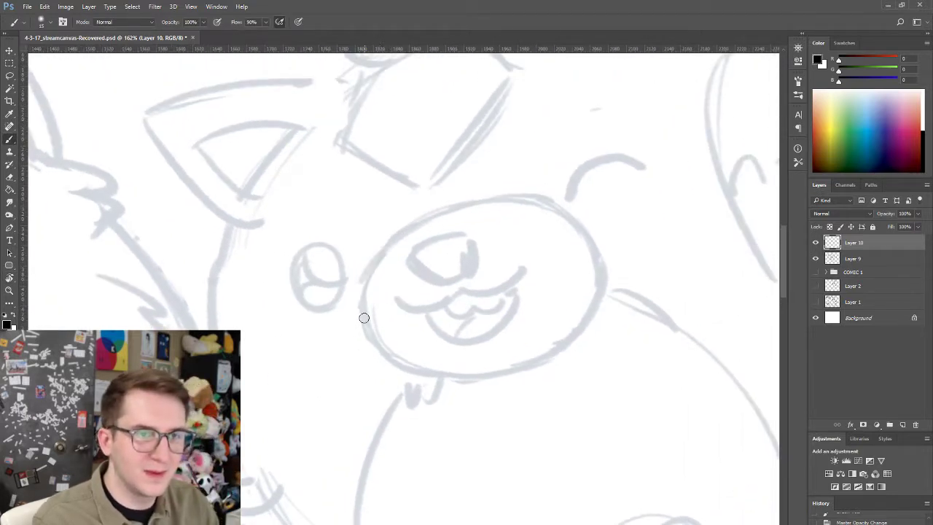
mouse_move(363, 316)
left_mouse_down()
mouse_move(371, 284)
mouse_move(412, 243)
left_mouse_up()
key("ctrl+z")
mouse_move(365, 303)
left_mouse_down()
mouse_move(416, 226)
mouse_move(393, 243)
mouse_move(387, 251)
mouse_move(468, 204)
left_mouse_up()
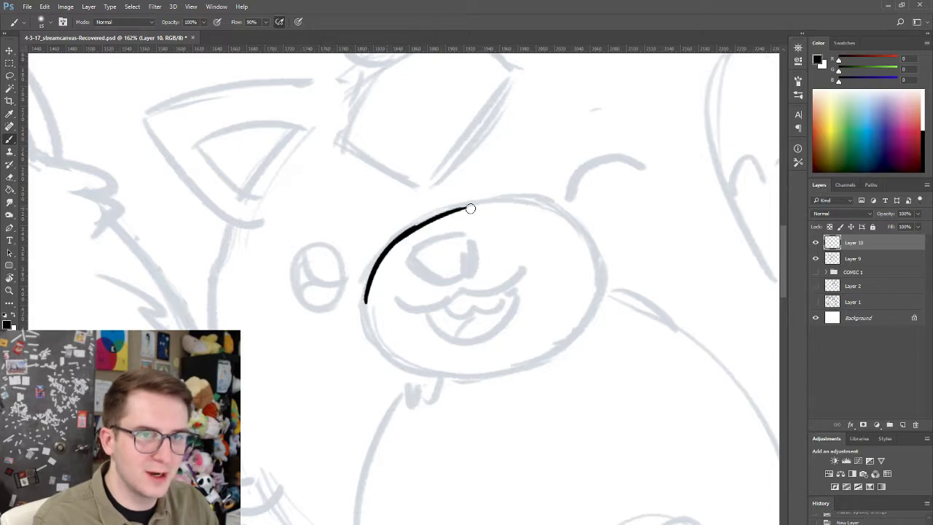
key("ctrl+z")
left_click_drag(395, 242, 458, 205)
key("ctrl+z")
mouse_move(399, 237)
left_mouse_down()
mouse_move(494, 205)
mouse_move(534, 207)
left_mouse_up()
key("ctrl+z")
- Ink the left side and bottom edge of the smaller dog's muzzle, redoing the strokes until the curve runs smoothly
mouse_move(366, 296)
left_mouse_down()
mouse_move(403, 366)
mouse_move(448, 380)
left_mouse_up()
key("ctrl+z")
left_click_drag(383, 349, 467, 373)
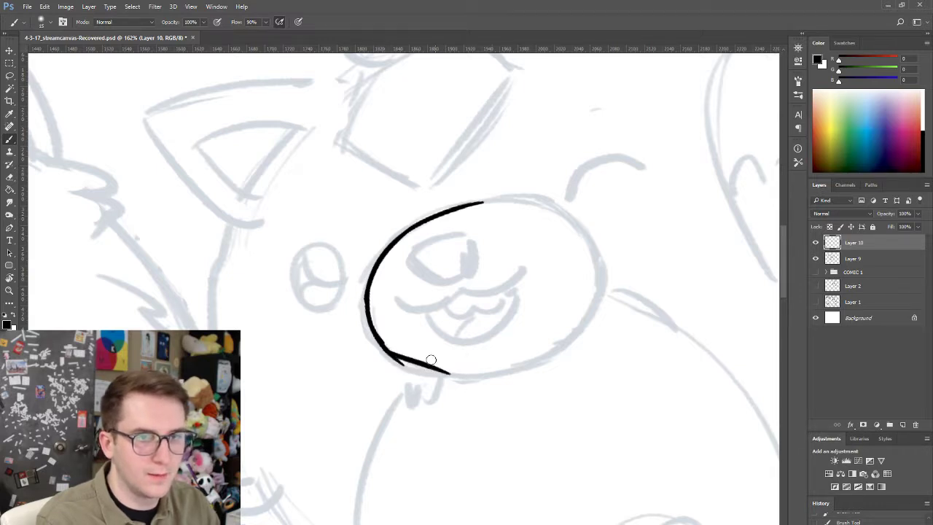
key("ctrl+z")
key("ctrl+z")
mouse_move(385, 344)
left_mouse_down()
mouse_move(418, 367)
mouse_move(483, 372)
left_mouse_up()
key("ctrl+z")
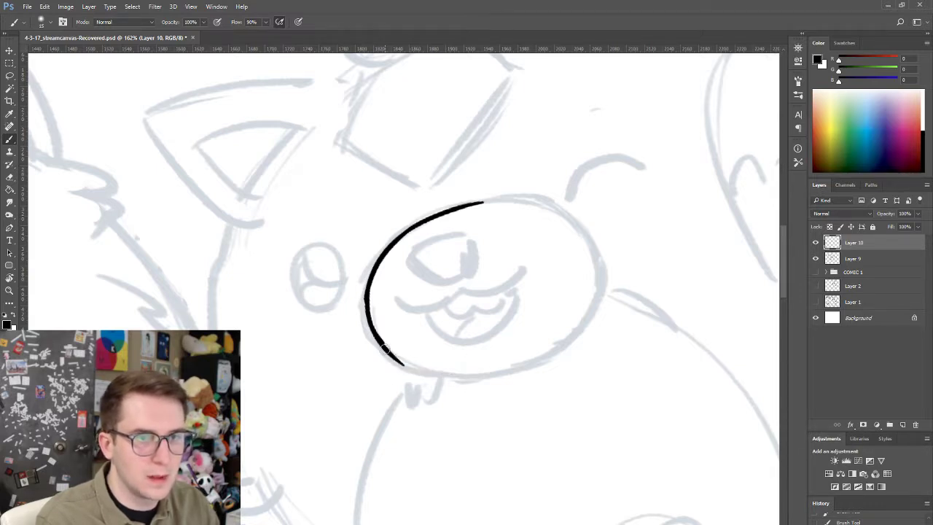
mouse_move(382, 347)
left_mouse_down()
mouse_move(415, 369)
mouse_move(492, 374)
left_mouse_up()
key("ctrl+z")
mouse_move(386, 353)
left_mouse_down()
mouse_move(425, 378)
mouse_move(490, 379)
mouse_move(565, 347)
mouse_move(578, 332)
left_mouse_up()
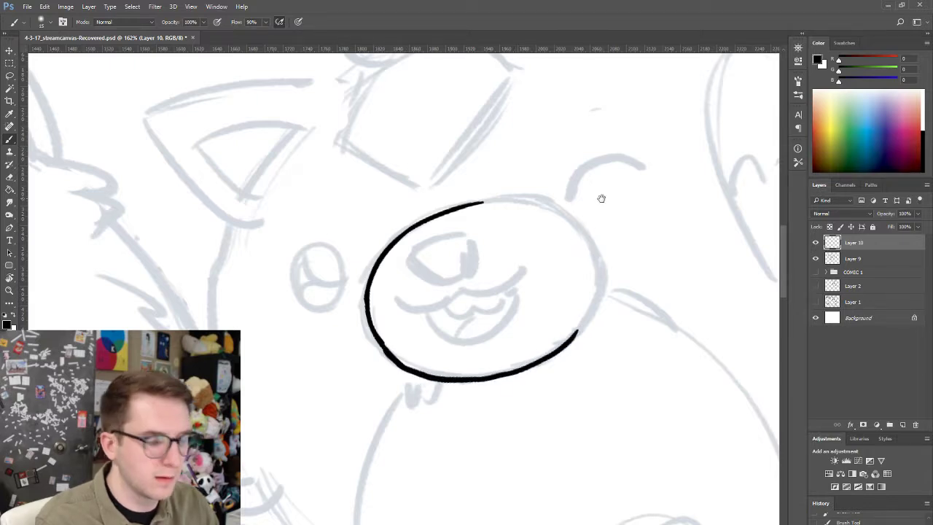
- Continue the muzzle outline along its top edge with one curved stroke, redrawing it once
key("r")
mouse_move(602, 200)
left_mouse_down()
mouse_move(605, 190)
mouse_move(525, 142)
mouse_move(433, 191)
left_mouse_up()
key("b")
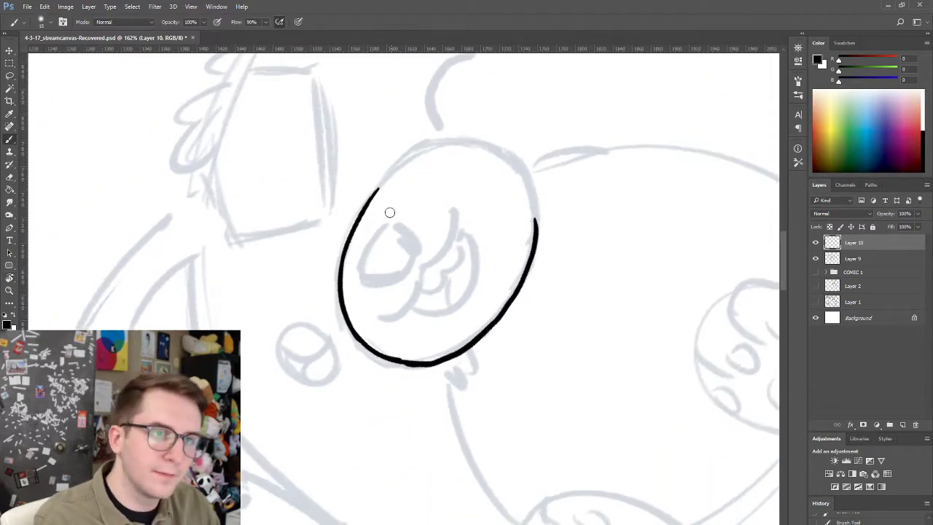
mouse_move(369, 197)
left_mouse_down()
mouse_move(394, 168)
mouse_move(451, 148)
left_mouse_up()
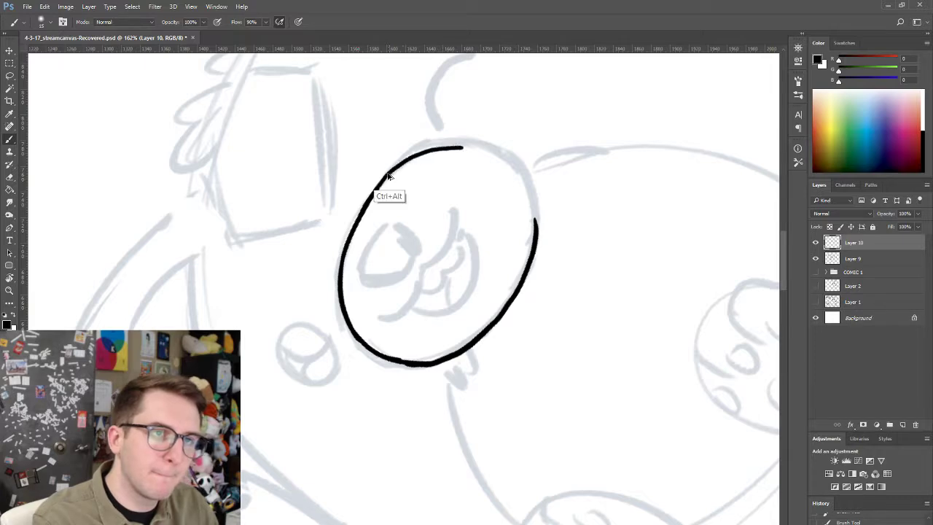
key("ctrl+z")
mouse_move(368, 197)
left_mouse_down()
mouse_move(394, 169)
mouse_move(467, 143)
left_mouse_up()
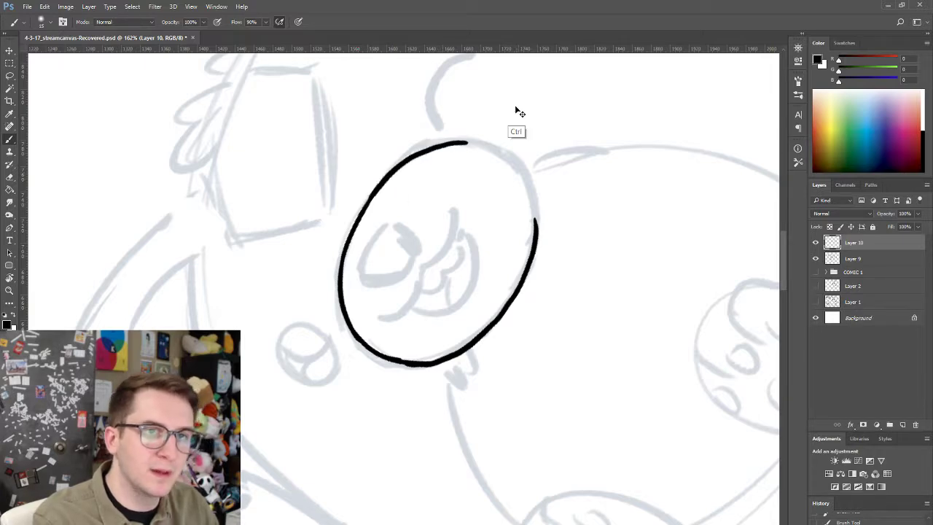
- Ink the last gap on the right side of the muzzle to close the oval, undoing the strokes that miss
mouse_move(527, 106)
left_mouse_down()
mouse_move(458, 114)
mouse_move(478, 114)
mouse_move(379, 320)
mouse_move(280, 200)
left_mouse_up()
key("ctrl+z")
key("r")
key("r")
mouse_move(248, 231)
left_mouse_down()
mouse_move(259, 200)
mouse_move(282, 179)
mouse_move(332, 165)
left_mouse_up()
key("ctrl+z")
mouse_move(247, 246)
left_mouse_down()
mouse_move(262, 192)
mouse_move(250, 220)
mouse_move(275, 186)
mouse_move(336, 166)
left_mouse_up()
key("ctrl+z")
key("r")
- Erase the uneven join on the muzzle's right side and redraw that section as a smooth curve
mouse_move(382, 145)
left_mouse_down()
mouse_move(234, 237)
mouse_move(231, 319)
left_mouse_up()
right_click(350, 280)
left_click(390, 255)
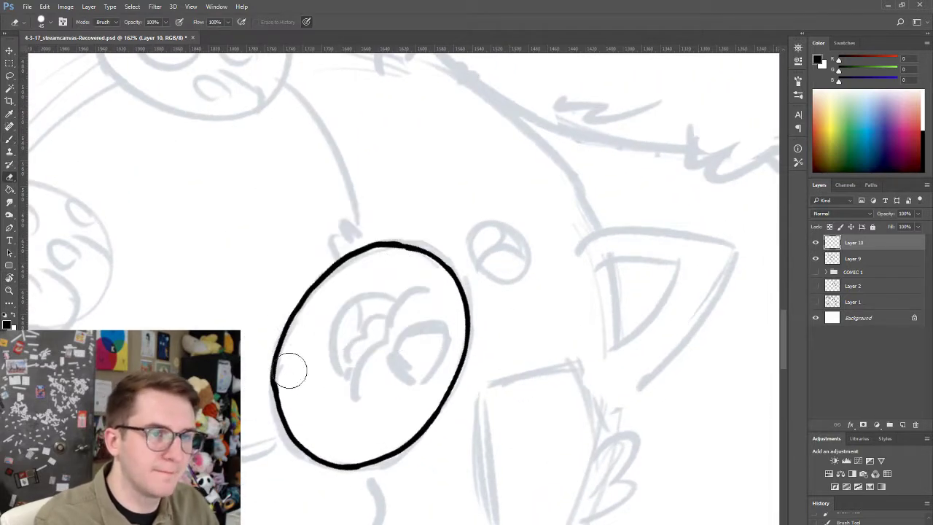
left_click_drag(283, 395, 285, 367)
right_click(314, 339)
left_click(363, 338)
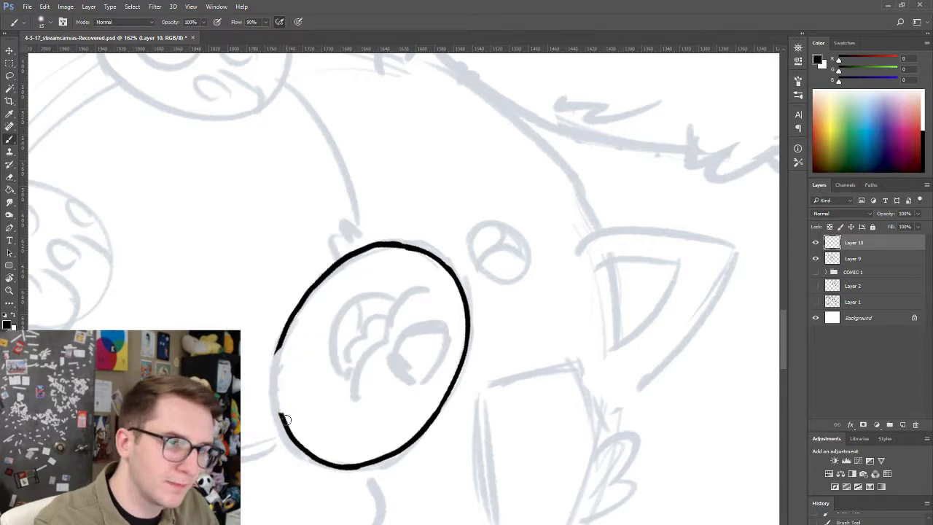
mouse_move(285, 419)
left_mouse_down()
mouse_move(272, 367)
mouse_move(290, 333)
left_mouse_up()
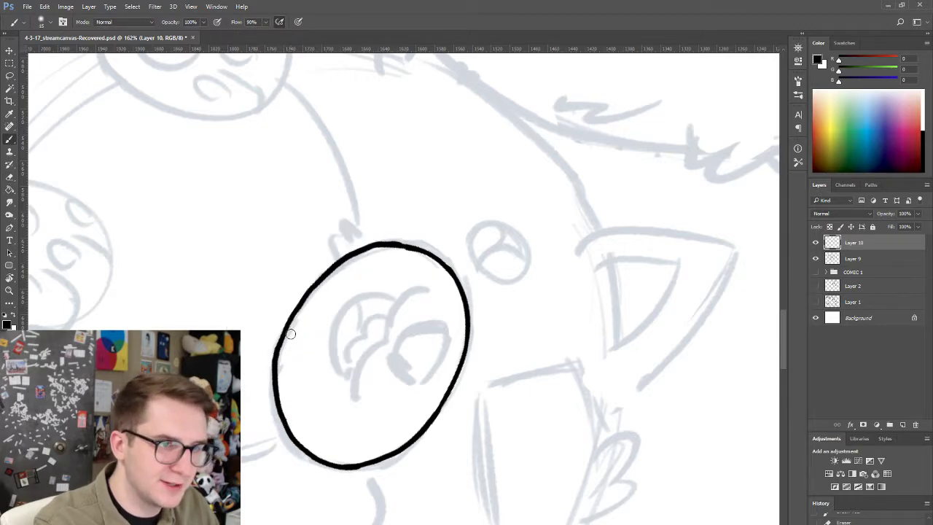
- Erase a short section on the muzzle's left side and ink it again so the outline joins cleanly
key("r")
left_click_drag(446, 222, 334, 260)
right_click(333, 259)
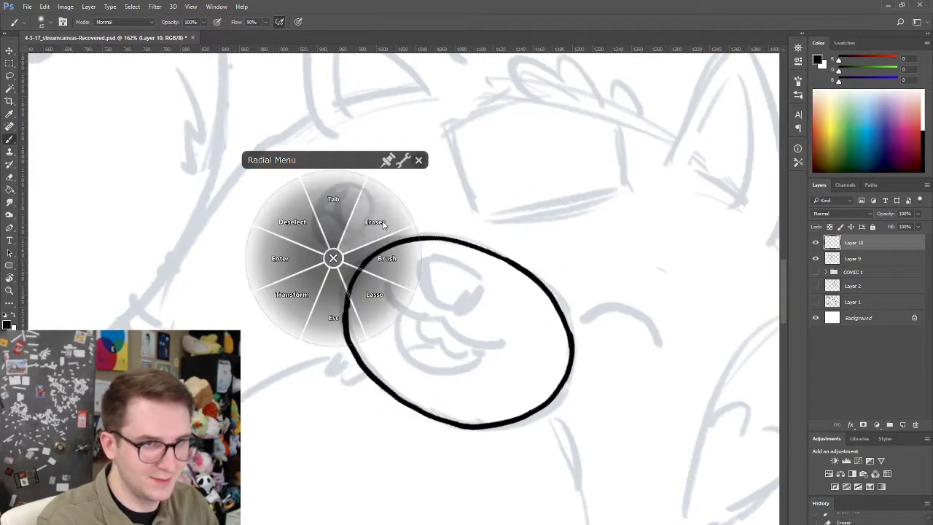
left_click(383, 221)
mouse_move(346, 321)
left_mouse_down()
mouse_move(350, 294)
mouse_move(352, 314)
left_mouse_up()
middle_click(360, 292)
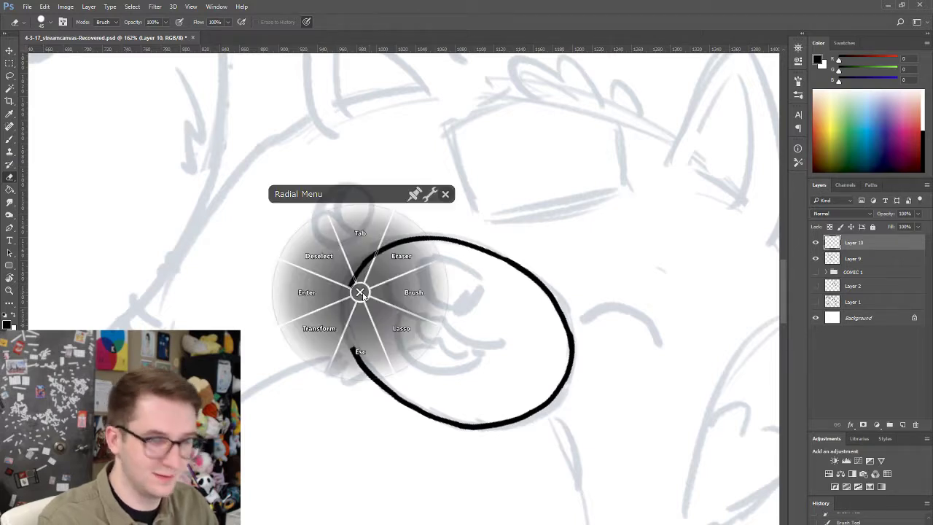
left_click(403, 293)
mouse_move(358, 355)
left_mouse_down()
mouse_move(345, 333)
mouse_move(350, 279)
left_mouse_up()
mouse_move(356, 354)
left_mouse_down()
mouse_move(344, 321)
mouse_move(350, 285)
left_mouse_up()
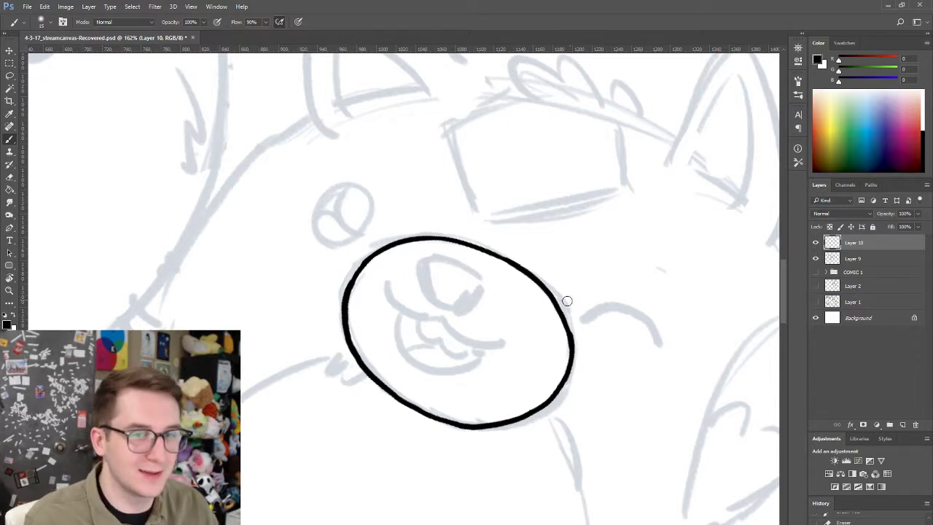
- Ink the curved top edge of the smaller dog's nose, redoing the stroke until it fits
key("r")
left_click_drag(614, 236, 488, 205)
right_click(488, 206)
left_click(489, 204)
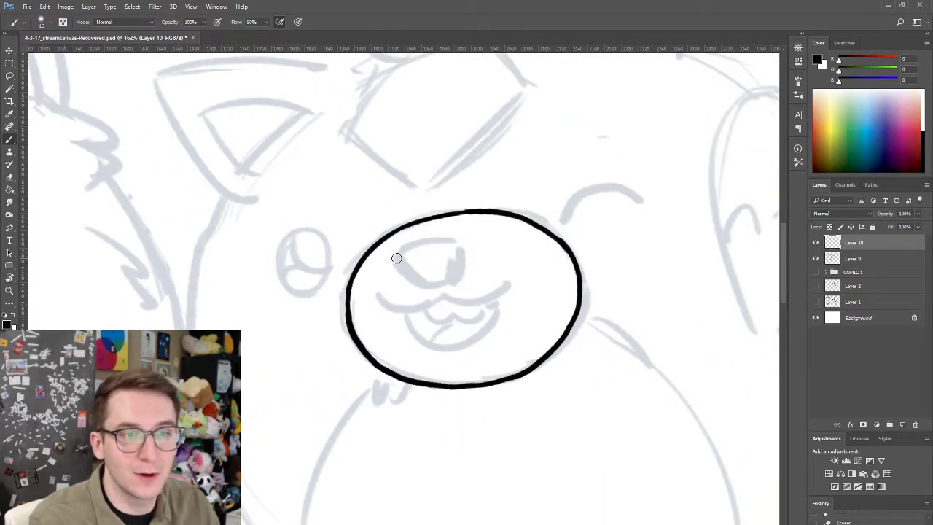
left_click_drag(396, 258, 446, 240)
key("ctrl+z")
key("ctrl+z")
left_click_drag(394, 256, 457, 242)
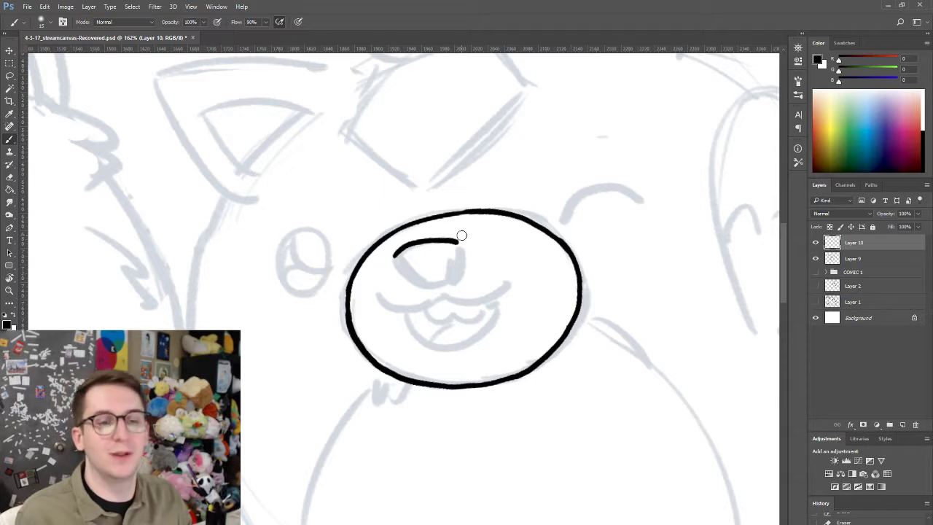
mouse_move(519, 140)
left_mouse_down()
mouse_move(588, 152)
mouse_move(462, 162)
mouse_move(462, 175)
left_mouse_up()
key("r")
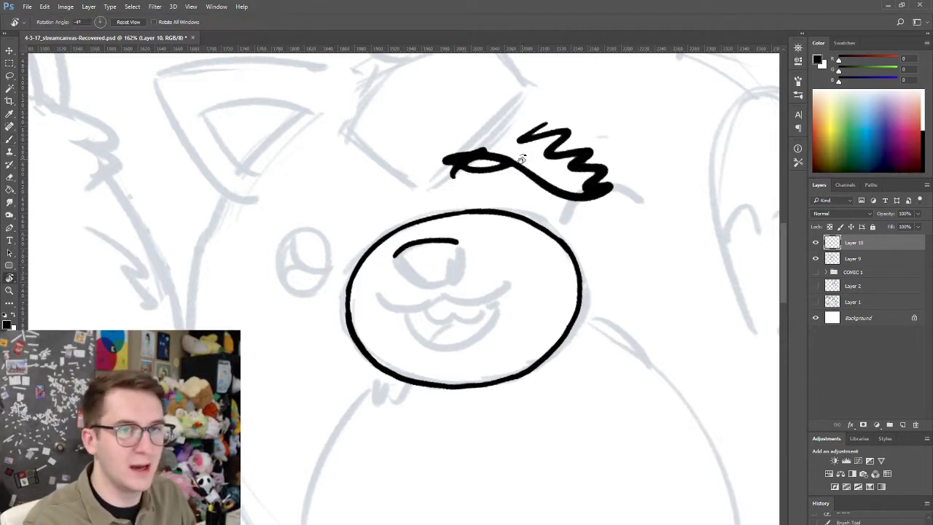
mouse_move(680, 215)
left_mouse_down()
mouse_move(686, 188)
mouse_move(641, 131)
mouse_move(679, 252)
mouse_move(659, 249)
mouse_move(671, 217)
mouse_move(692, 276)
left_mouse_up()
key("b")
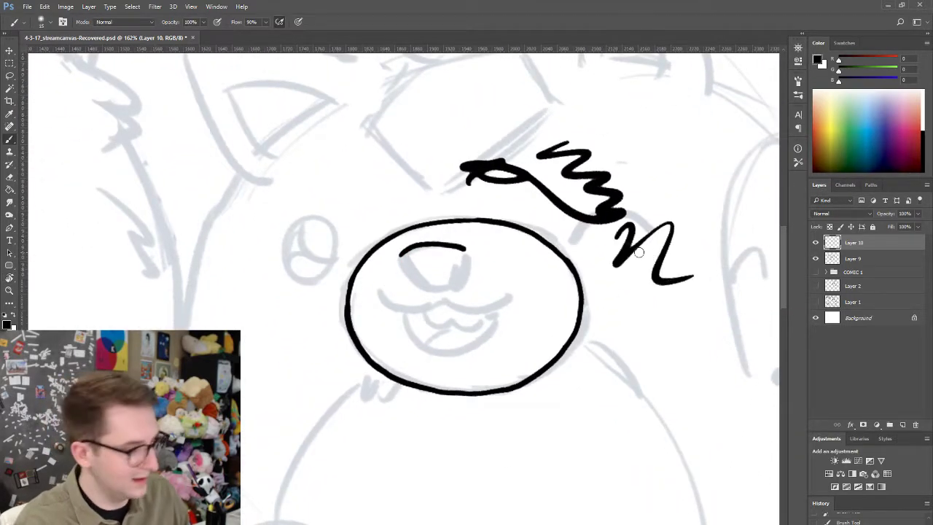
key("ctrl+alt+z")
key("ctrl+alt+z")
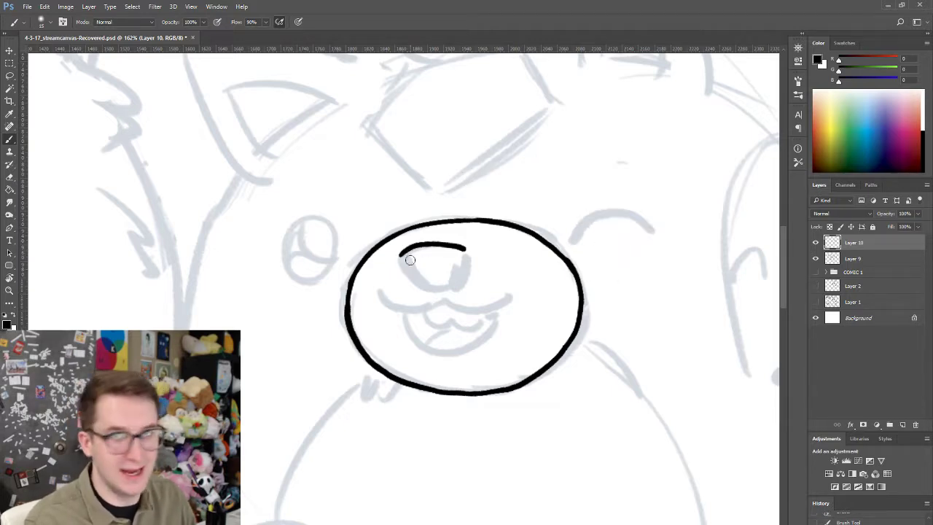
- Ink the sides and rounded tip of the nose to close its shape, redrawing the unwanted strokes
mouse_move(402, 256)
left_mouse_down()
mouse_move(408, 273)
mouse_move(424, 291)
mouse_move(446, 290)
left_mouse_up()
key("ctrl+z")
key("ctrl+alt+z")
mouse_move(399, 252)
left_mouse_down()
mouse_move(429, 285)
mouse_move(421, 283)
mouse_move(454, 283)
mouse_move(447, 286)
mouse_move(460, 250)
mouse_move(443, 287)
left_mouse_up()
key("ctrl+z")
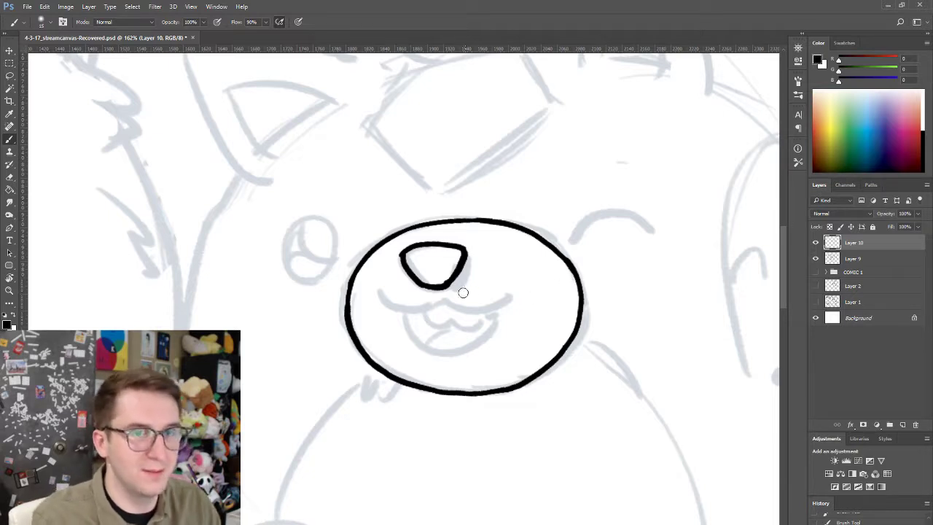
- Ink the wavy upper lip line beneath the smaller dog's nose, with its peak centred under the nose
mouse_move(380, 292)
left_mouse_down()
mouse_move(423, 311)
mouse_move(393, 304)
mouse_move(442, 302)
left_mouse_up()
key("ctrl+z")
key("ctrl+alt+z")
mouse_move(379, 291)
left_mouse_down()
mouse_move(472, 313)
mouse_move(504, 300)
left_mouse_up()
- Ink the open mouth's lower curve from the left part of the lip line, undoing and repeating the stroke until it fits
left_click_drag(406, 312, 503, 315)
key("ctrl+alt+z")
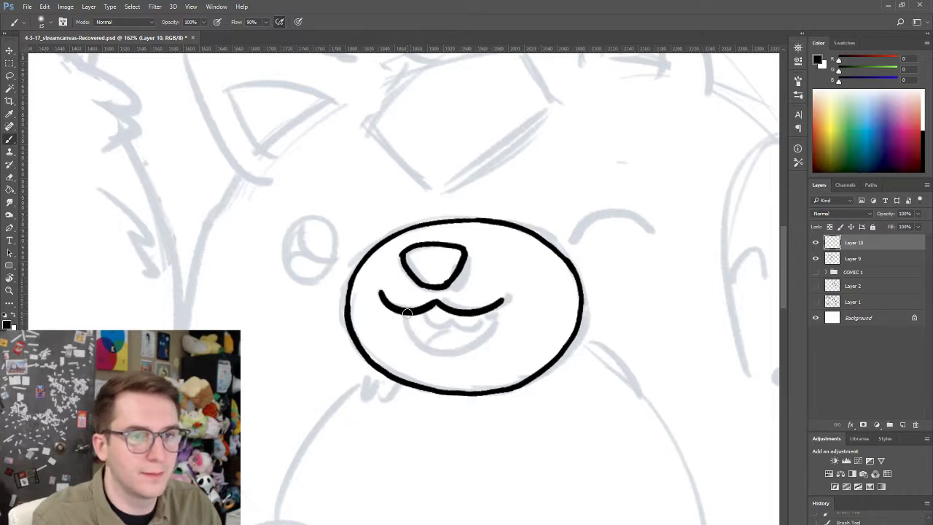
mouse_move(404, 312)
left_mouse_down()
mouse_move(409, 343)
mouse_move(458, 349)
mouse_move(499, 312)
left_mouse_up()
key("ctrl+alt+z")
mouse_move(404, 312)
left_mouse_down()
mouse_move(441, 350)
mouse_move(490, 321)
left_mouse_up()
key("ctrl+alt+z")
left_click_drag(407, 312, 432, 346)
key("ctrl+z")
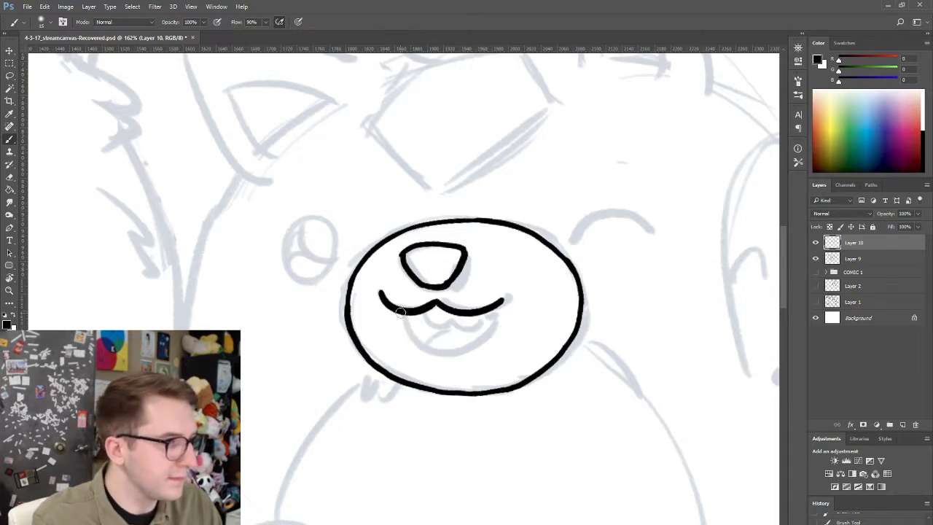
mouse_move(405, 313)
left_mouse_down()
mouse_move(426, 349)
mouse_move(442, 354)
left_mouse_up()
key("ctrl+z")
key("ctrl+z")
left_click_drag(403, 313, 441, 350)
key("ctrl+alt+z")
key("ctrl+alt+z")
mouse_move(405, 314)
left_mouse_down()
mouse_move(422, 343)
mouse_move(451, 357)
mouse_move(427, 349)
mouse_move(468, 351)
mouse_move(496, 324)
left_mouse_up()
key("ctrl+z")
key("ctrl+z")
key("ctrl+z")
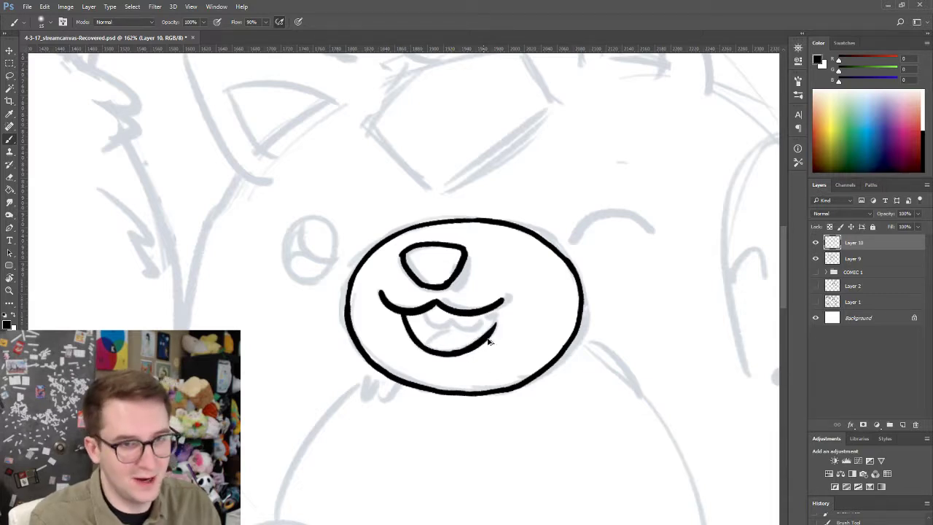
- Redraw the right half of the mouth's lower curve so it meets the right end of the lip line
key("ctrl+alt+z")
left_click_drag(455, 353, 498, 325)
key("ctrl+alt+z")
key("ctrl+z")
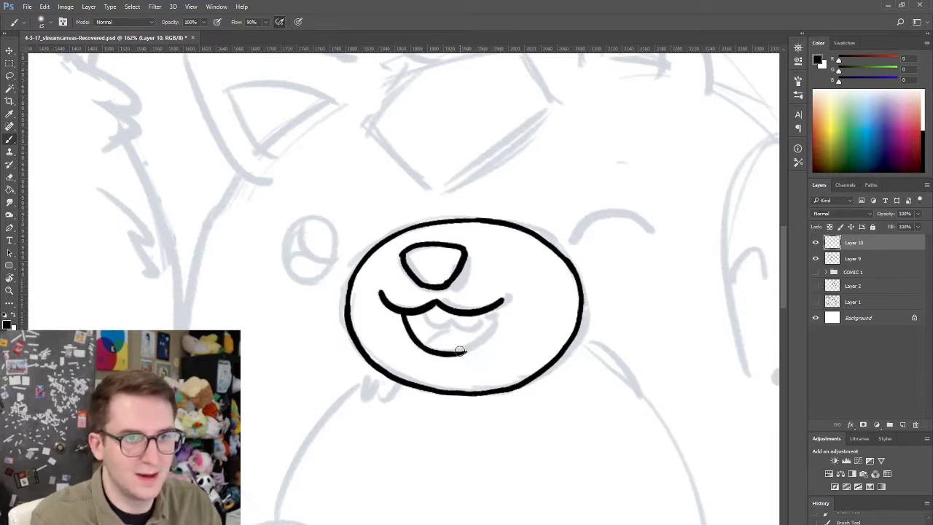
left_click_drag(458, 352, 499, 312)
key("ctrl+z")
left_click_drag(457, 354, 492, 310)
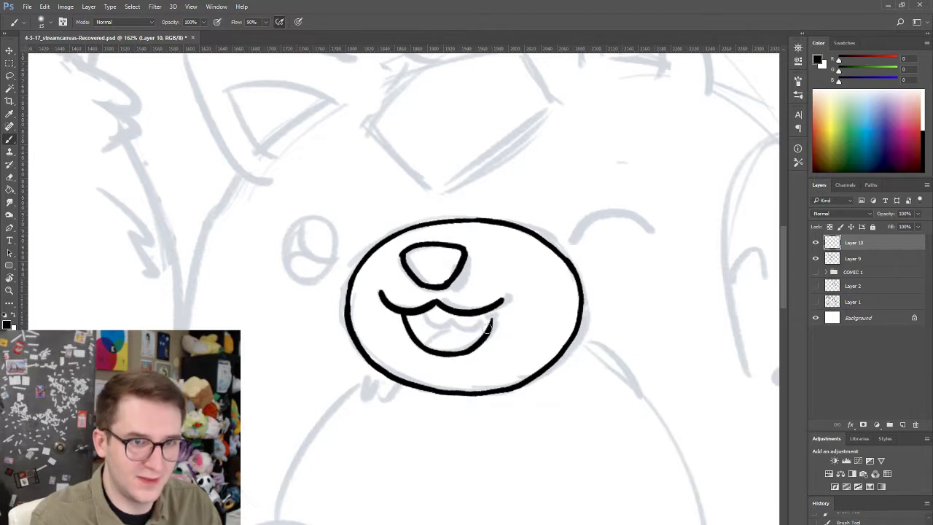
key("ctrl+alt+z")
mouse_move(453, 356)
left_mouse_down()
mouse_move(496, 320)
mouse_move(467, 351)
mouse_move(493, 331)
mouse_move(498, 311)
left_mouse_up()
key("ctrl+alt+z")
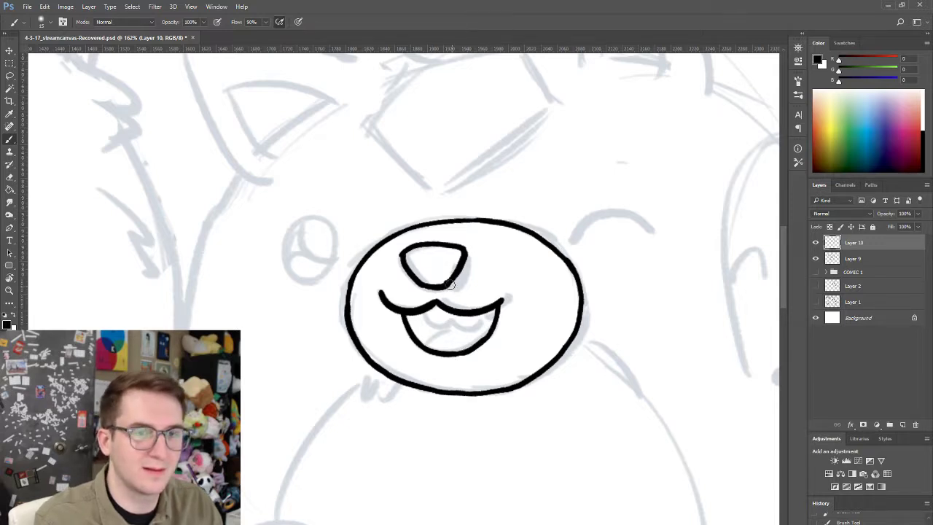
- Ink the smaller dog's winking eye as a thick arch beside the muzzle, undoing the unwanted strokes
left_click_drag(521, 273, 462, 287)
mouse_move(512, 255)
left_mouse_down()
mouse_move(520, 242)
mouse_move(576, 225)
mouse_move(592, 242)
mouse_move(525, 235)
mouse_move(588, 252)
mouse_move(527, 233)
mouse_move(579, 249)
mouse_move(539, 227)
mouse_move(589, 252)
left_mouse_up()
key("ctrl+alt+z")
key("ctrl+alt+z")
key("ctrl+z")
key("ctrl+z")
- Ink the scalloped line inside the smaller dog's open mouth and add the short diagonal line below it
left_click_drag(420, 325, 424, 298)
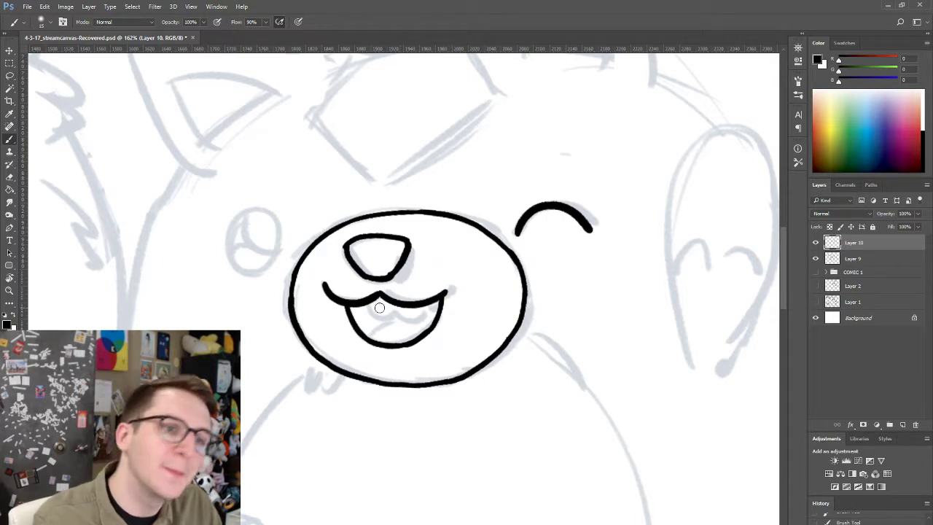
left_click_drag(368, 299, 395, 312)
key("ctrl+z")
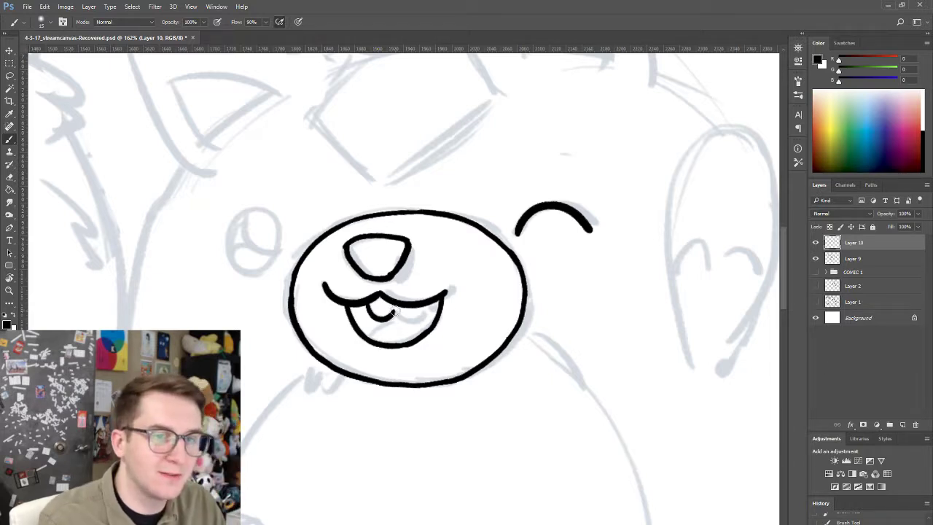
mouse_move(395, 313)
left_mouse_down()
mouse_move(421, 314)
mouse_move(421, 328)
mouse_move(418, 311)
mouse_move(437, 312)
left_mouse_up()
key("ctrl+z")
key("ctrl+z")
key("ctrl+z")
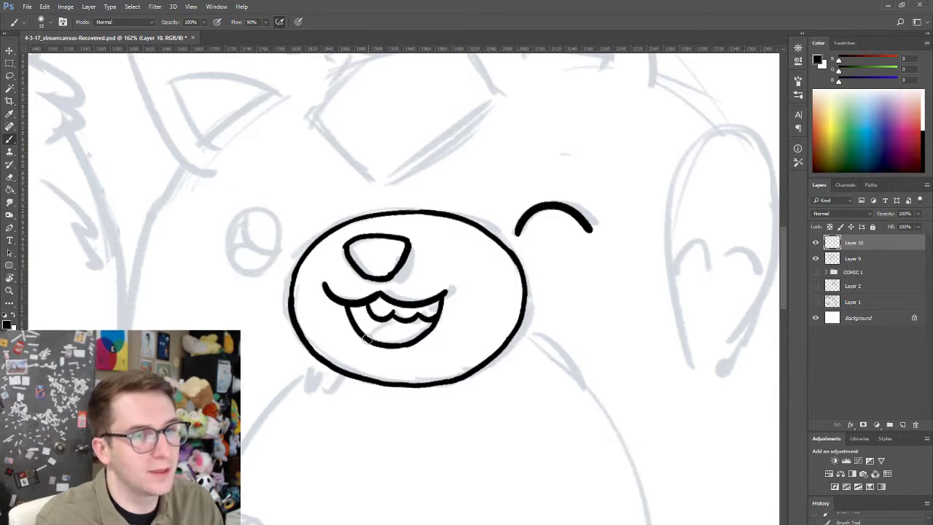
left_click_drag(366, 336, 392, 315)
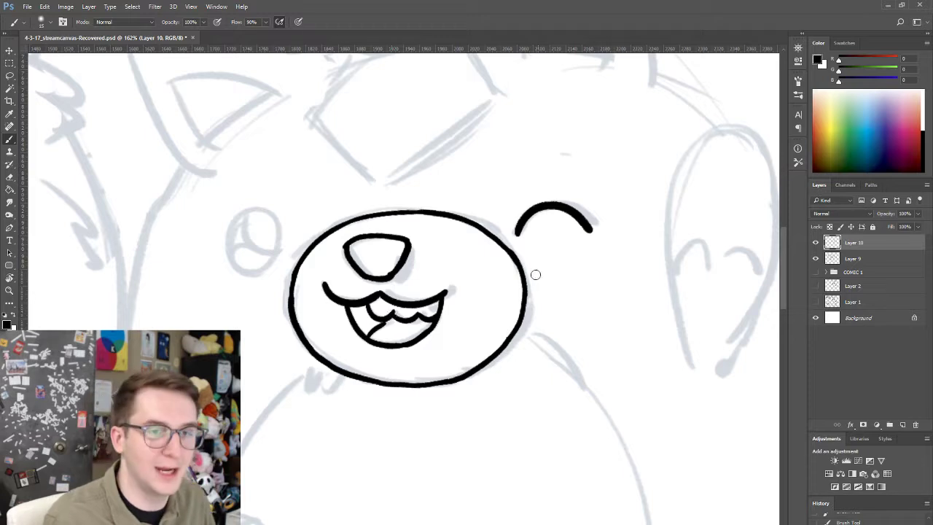
- Erase the lower right stretch of the muzzle outline and redraw it as a smooth curve, undoing the strokes that do not fit
key("e")
mouse_move(484, 354)
left_mouse_down()
mouse_move(508, 336)
mouse_move(483, 374)
mouse_move(492, 370)
mouse_move(479, 363)
mouse_move(456, 382)
mouse_move(503, 338)
left_mouse_up()
key("b")
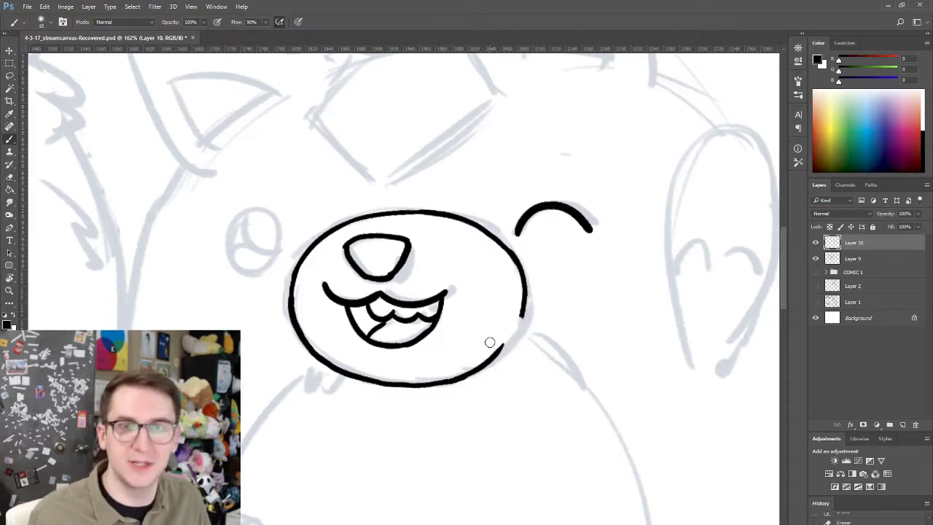
key("ctrl+z")
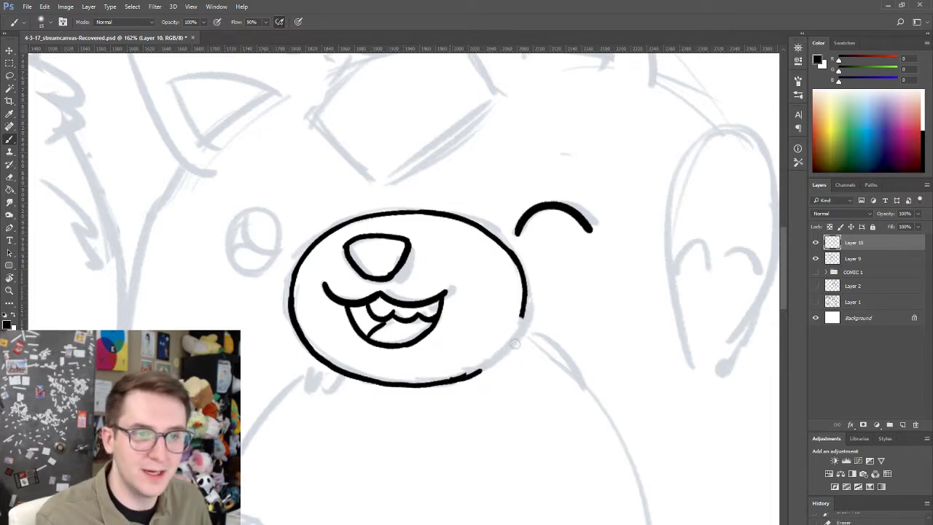
left_click_drag(458, 378, 521, 324)
key("ctrl+z")
mouse_move(462, 377)
left_mouse_down()
mouse_move(494, 362)
mouse_move(519, 320)
left_mouse_up()
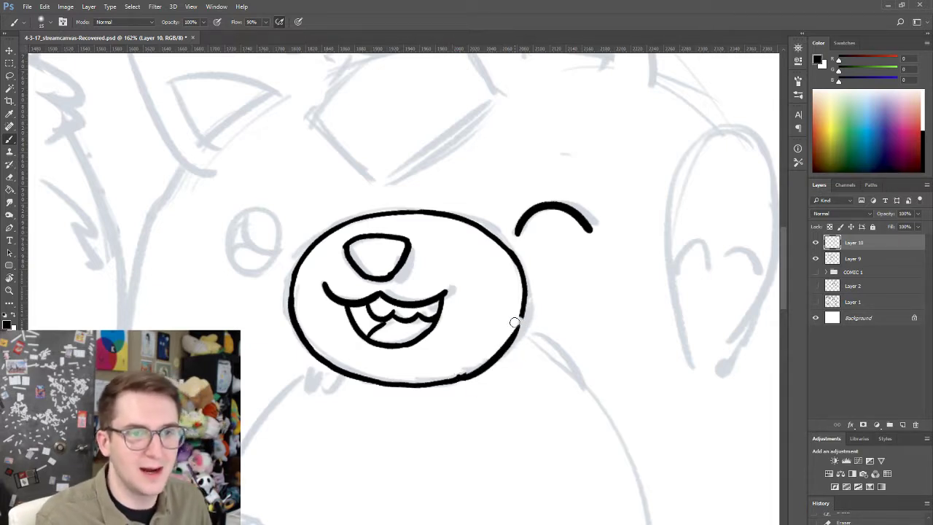
key("ctrl+z")
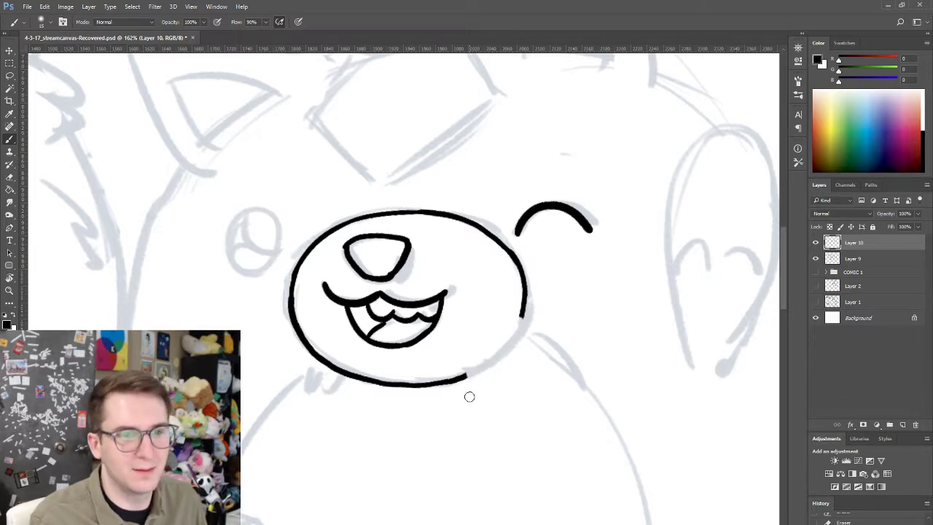
left_click_drag(454, 380, 513, 333)
key("ctrl+z")
key("ctrl+z")
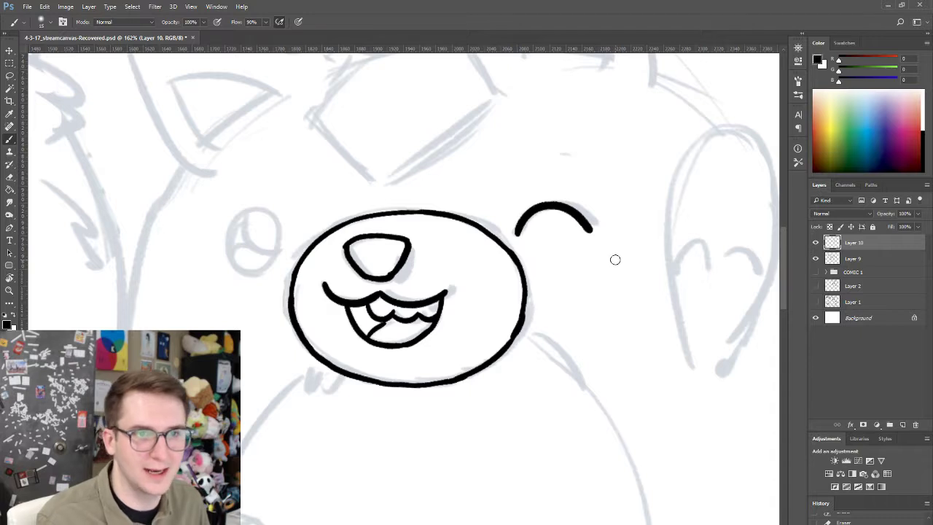
- Ink the smaller dog's open eye as an upright oval over the sketch and fill it solid black
mouse_move(257, 215)
left_mouse_down()
mouse_move(270, 252)
mouse_move(262, 268)
mouse_move(256, 218)
mouse_move(233, 225)
mouse_move(244, 228)
mouse_move(251, 218)
mouse_move(239, 219)
mouse_move(252, 218)
mouse_move(241, 227)
mouse_move(253, 214)
mouse_move(235, 231)
mouse_move(252, 214)
left_mouse_up()
key("ctrl+z")
key("ctrl+z")
key("ctrl+z")
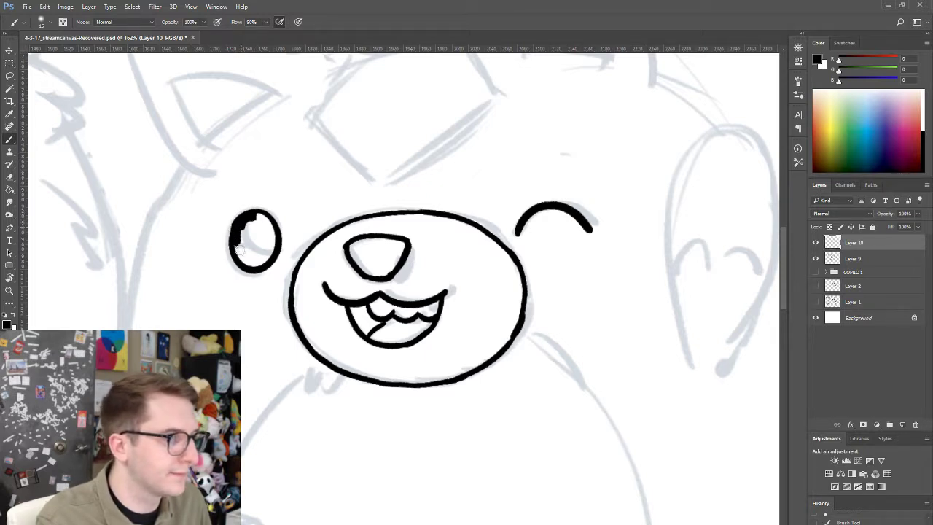
mouse_move(240, 250)
left_mouse_down()
mouse_move(238, 239)
mouse_move(260, 248)
left_mouse_up()
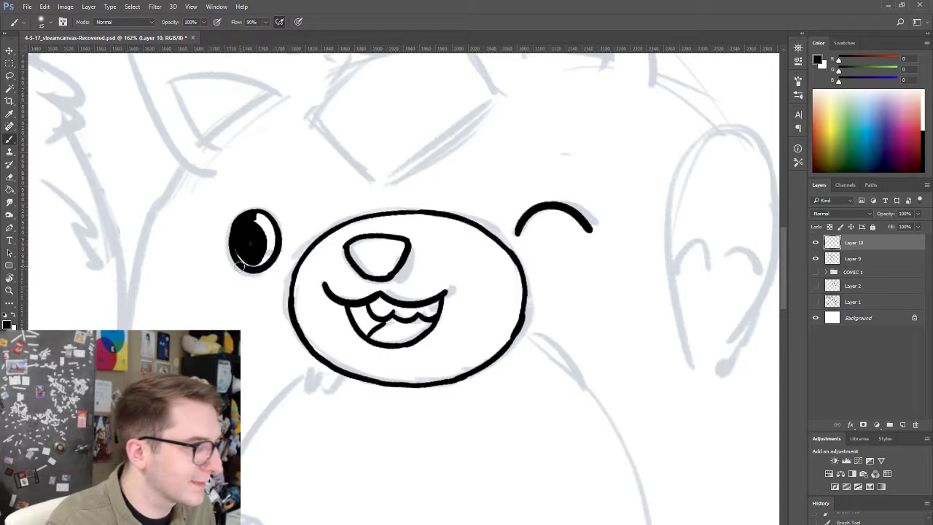
left_click_drag(237, 263, 248, 269)
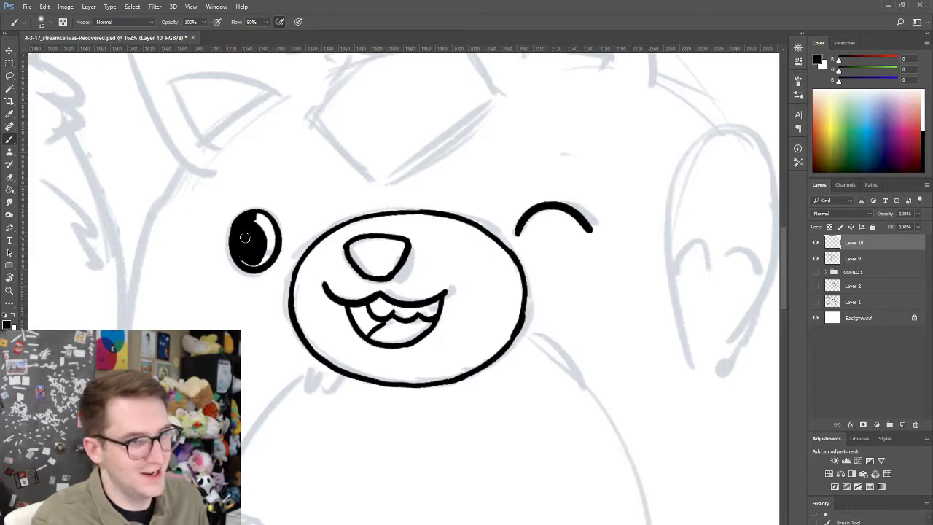
mouse_move(245, 237)
left_mouse_down()
mouse_move(247, 250)
mouse_move(257, 223)
mouse_move(269, 240)
mouse_move(264, 219)
left_mouse_up()
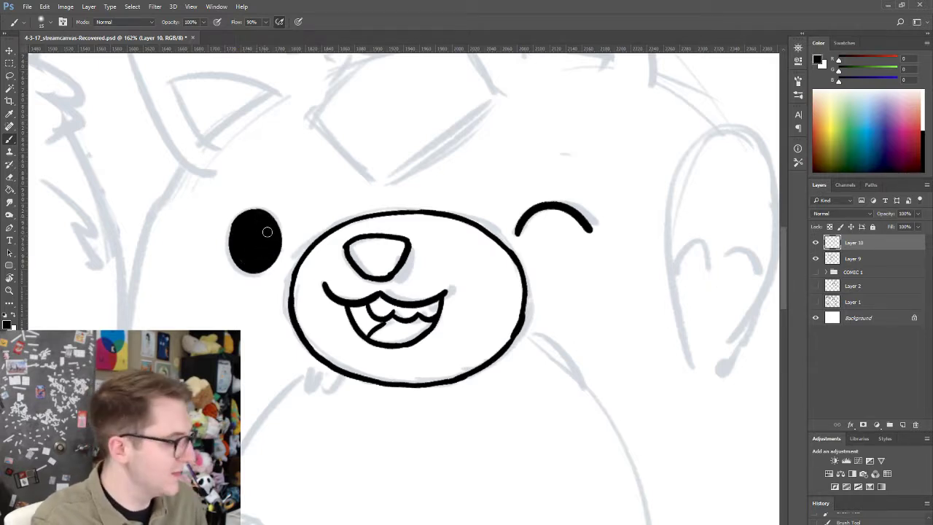
- Erase a large upper and a small lower round highlight out of the black eye and touch up its rim
key("e")
left_click_drag(259, 228, 249, 258)
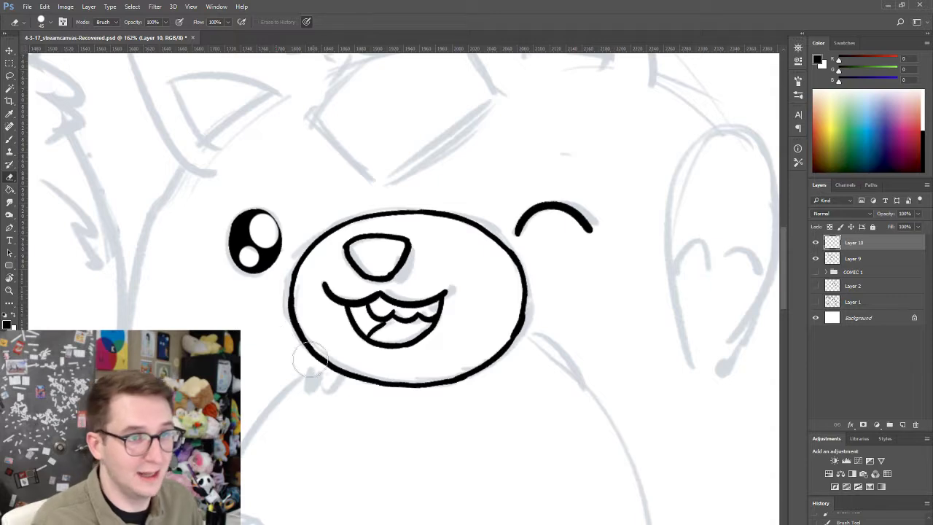
key("b")
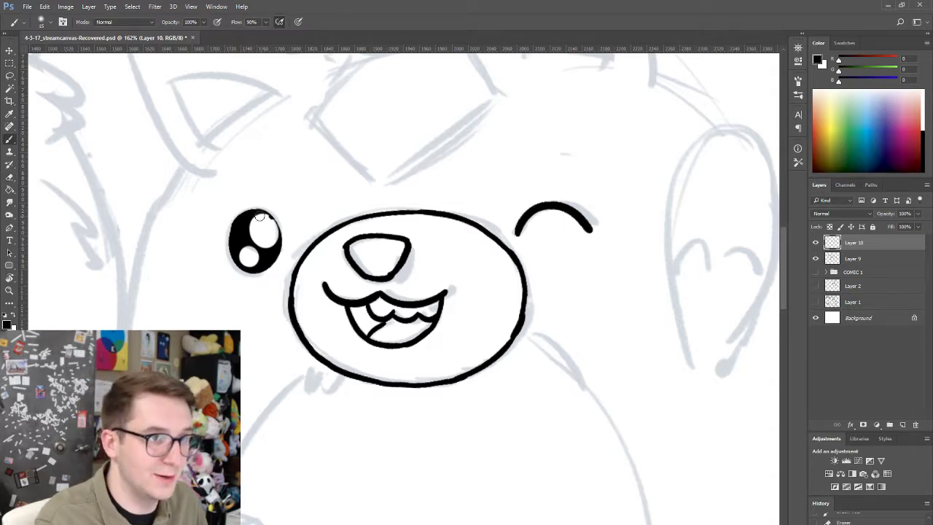
left_click_drag(260, 216, 277, 244)
key("ctrl+z")
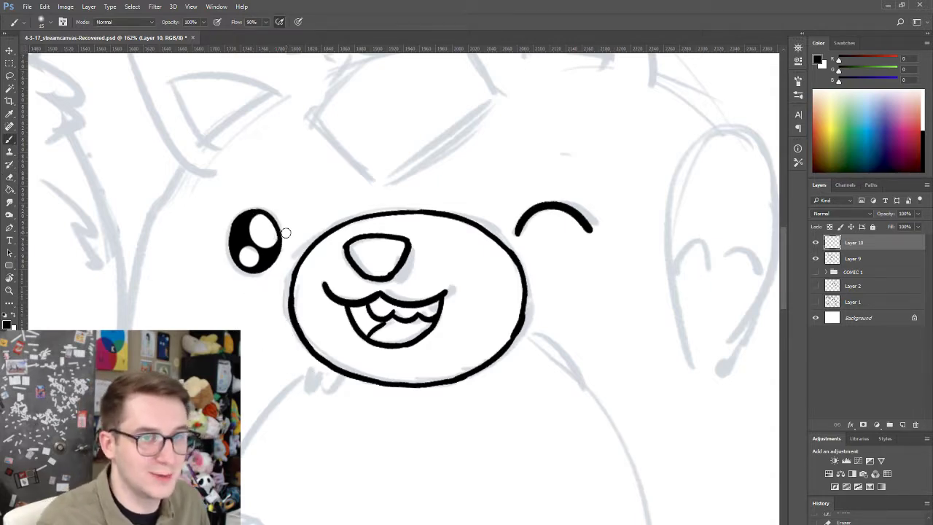
- Ink the diamond-shaped forehead marking above the muzzle, with a small fur tuft on its upper left edge
left_click_drag(406, 216, 396, 325)
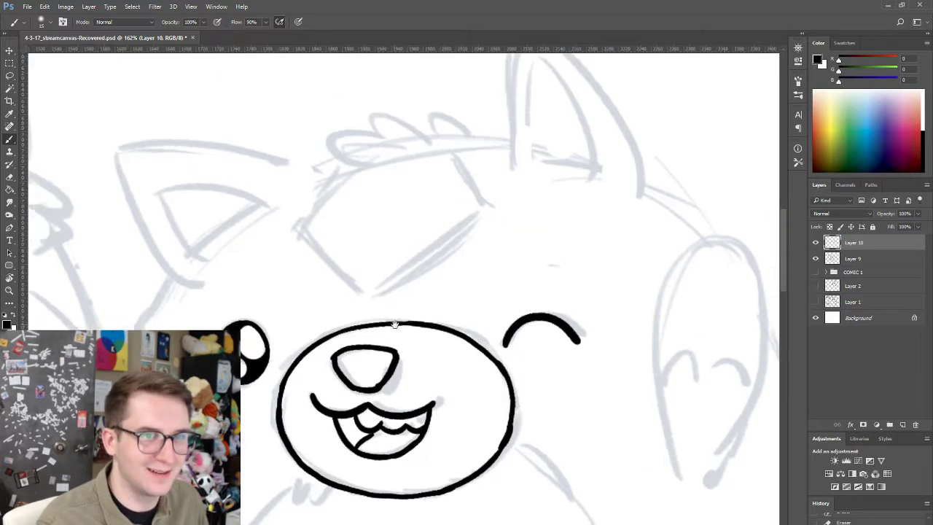
left_click_drag(373, 367, 413, 307)
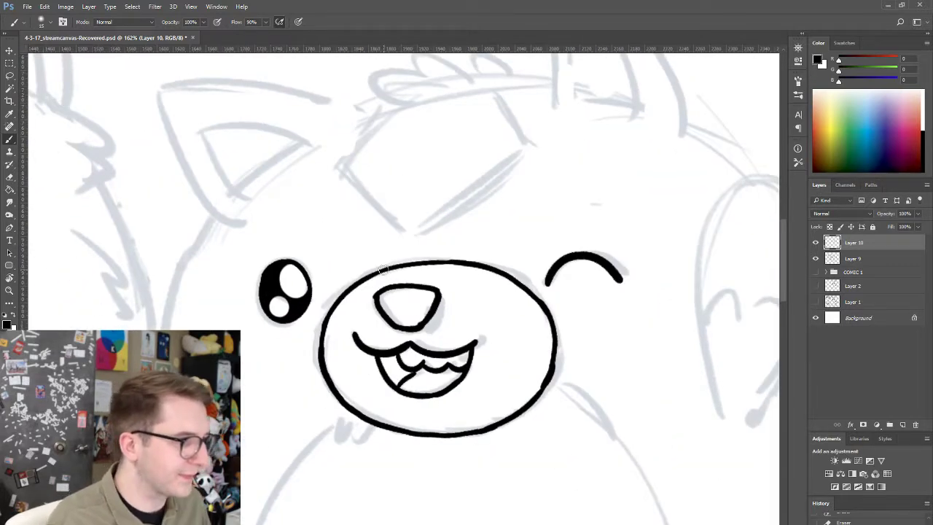
mouse_move(393, 106)
left_mouse_down()
mouse_move(345, 166)
mouse_move(356, 160)
mouse_move(401, 238)
left_mouse_up()
key("ctrl+z")
mouse_move(347, 162)
left_mouse_down()
mouse_move(403, 234)
mouse_move(469, 201)
mouse_move(526, 149)
left_mouse_up()
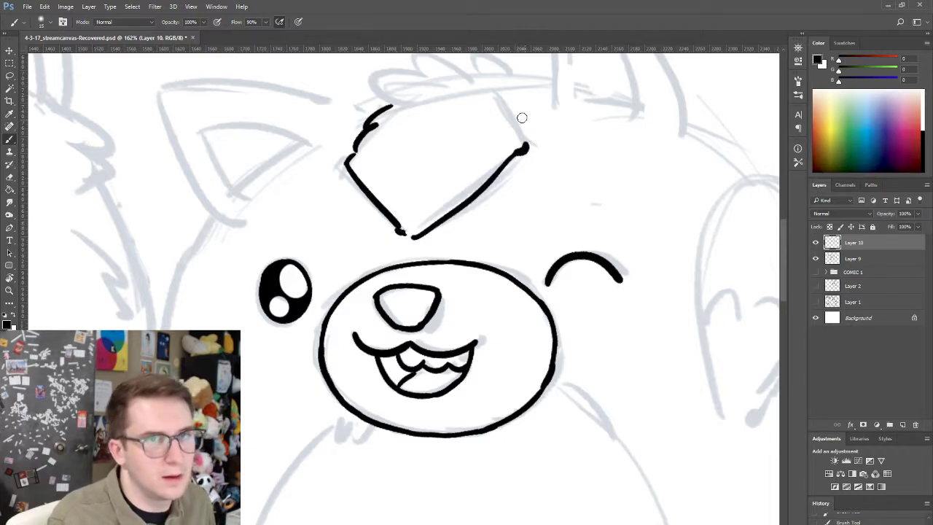
left_click_drag(493, 89, 523, 137)
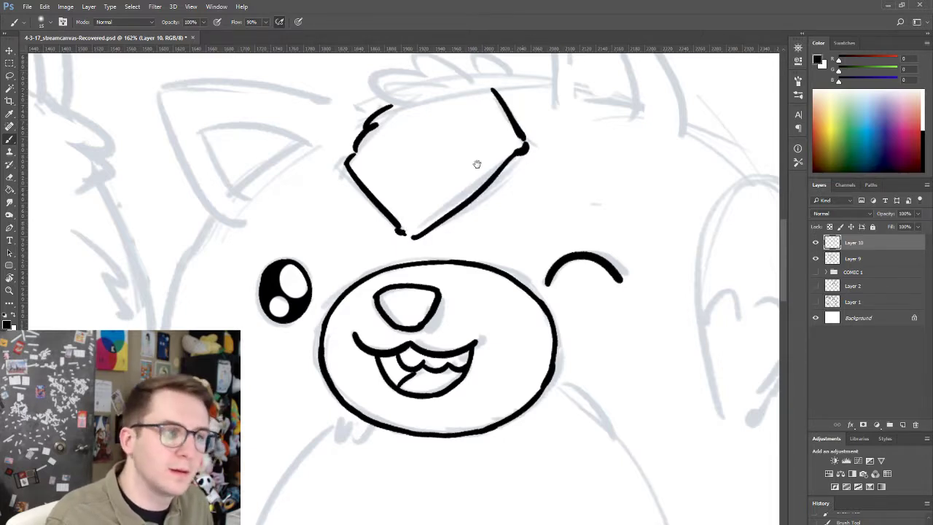
- Fill the smaller dog's nose with black, leaving a thin white highlight along its upper and right edges
mouse_move(477, 164)
left_mouse_down()
mouse_move(479, 180)
mouse_move(439, 231)
left_mouse_up()
mouse_move(349, 293)
left_mouse_down()
mouse_move(359, 289)
mouse_move(359, 299)
mouse_move(365, 291)
left_mouse_up()
key("ctrl+z")
mouse_move(370, 295)
left_mouse_down()
mouse_move(388, 310)
mouse_move(391, 294)
mouse_move(357, 300)
left_mouse_up()
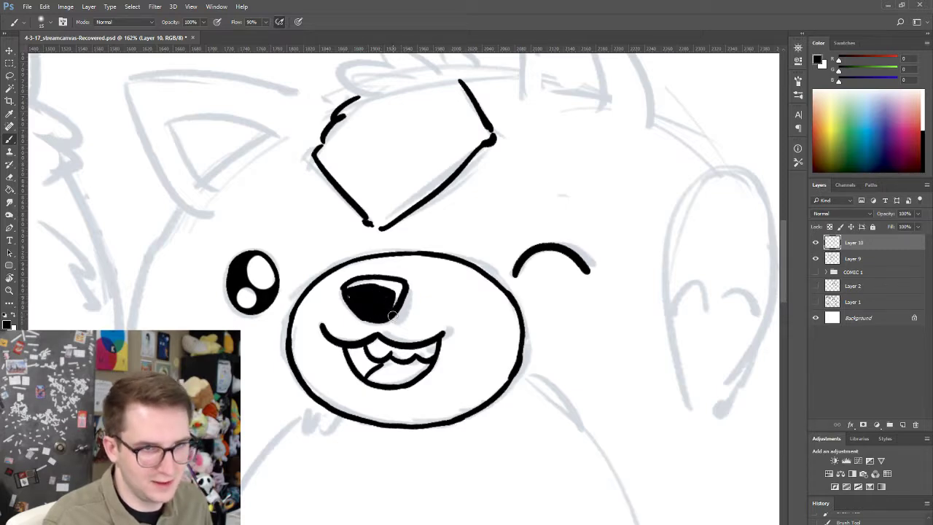
left_click_drag(402, 307, 400, 319)
key("ctrl+z")
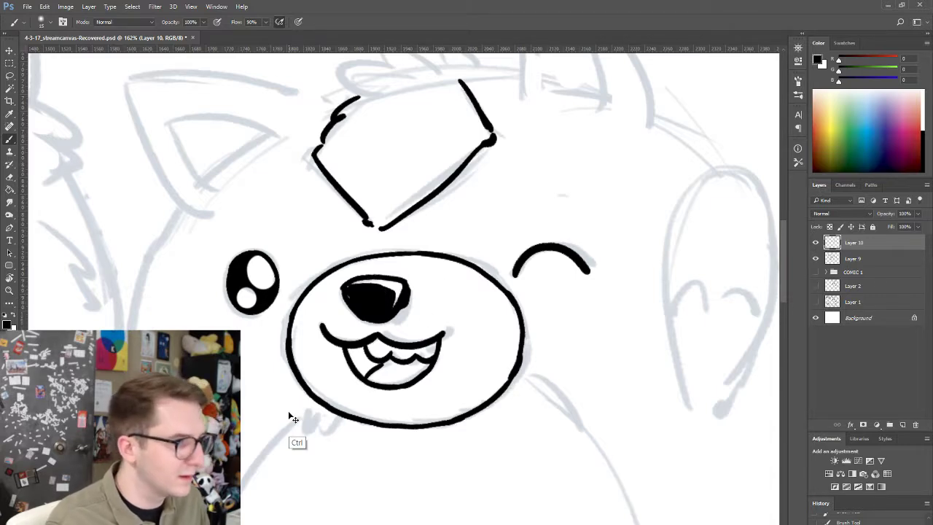
- Ink the small fur tufts below the muzzle's lower left edge and the left curve of the belly patch
left_click_drag(314, 408, 370, 351)
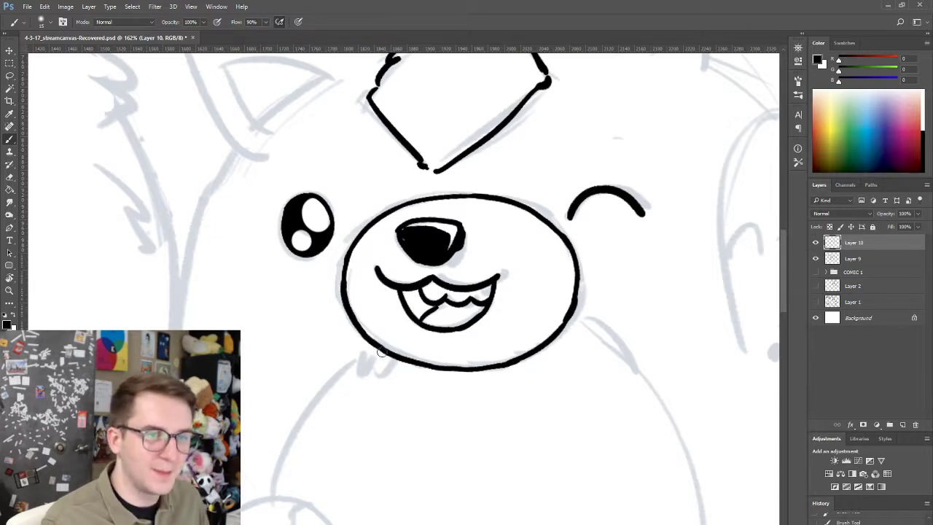
mouse_move(381, 355)
left_mouse_down()
mouse_move(370, 370)
mouse_move(340, 377)
left_mouse_up()
key("ctrl+z")
key("ctrl+z")
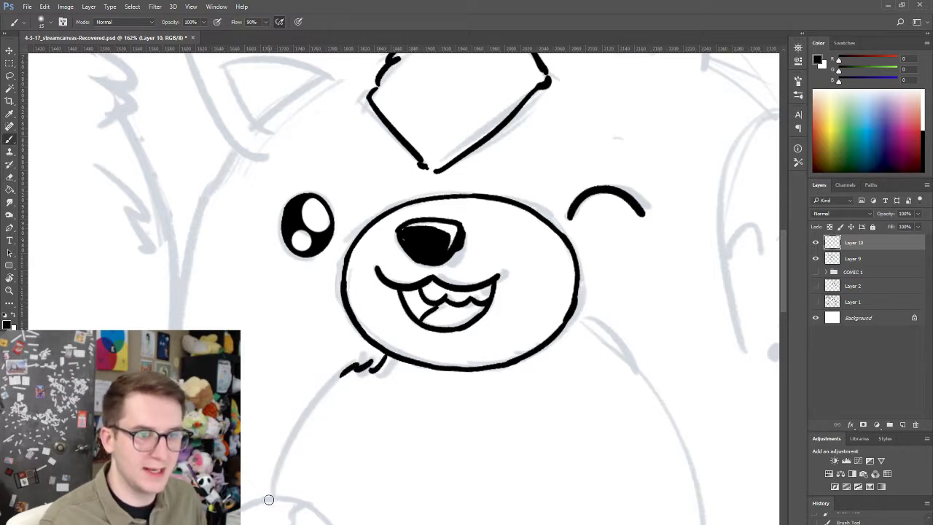
mouse_move(268, 500)
left_mouse_down()
mouse_move(305, 407)
mouse_move(335, 373)
left_mouse_up()
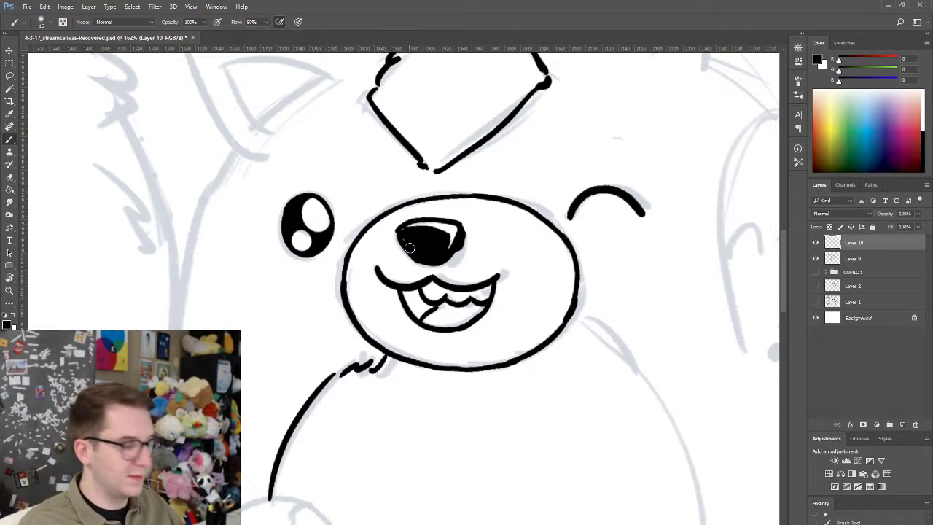
- Lasso the filled nose, shift it slightly left on the muzzle, and clear the selection
key("l")
mouse_move(483, 247)
left_mouse_down()
mouse_move(450, 212)
mouse_move(412, 217)
left_mouse_up()
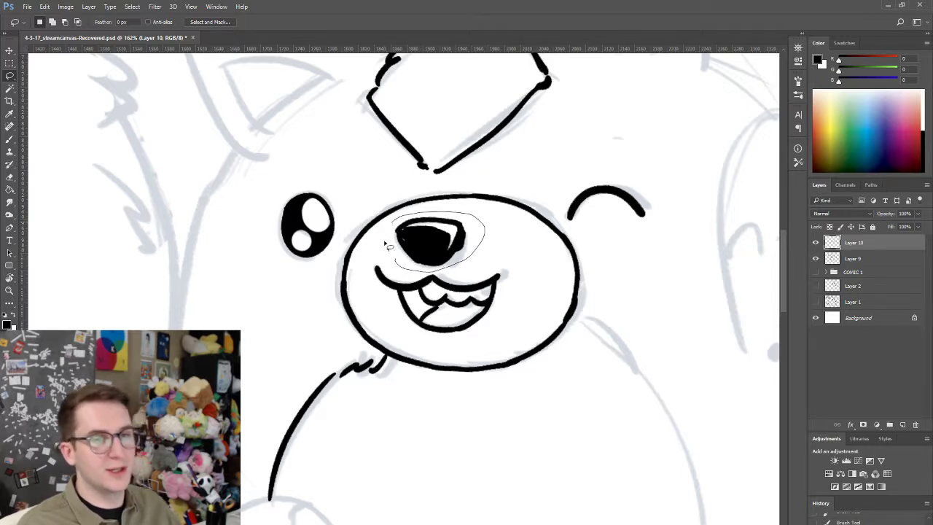
mouse_move(389, 246)
left_mouse_down()
mouse_move(408, 270)
mouse_move(430, 257)
left_mouse_up()
key("b")
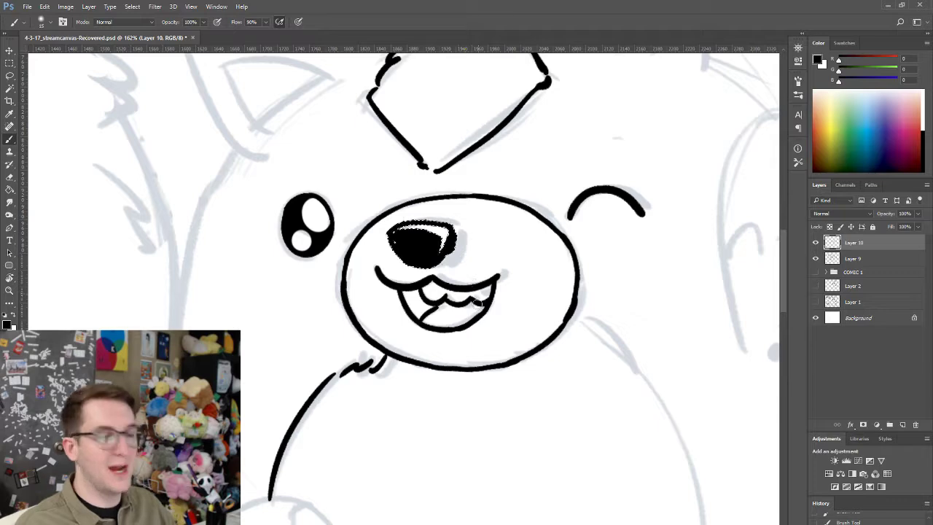
key("ctrl+d")
- Rotate the canvas and ink a short fur tuft out from the muzzle's lower right edge, redoing strokes as needed
left_click_drag(480, 357, 439, 343)
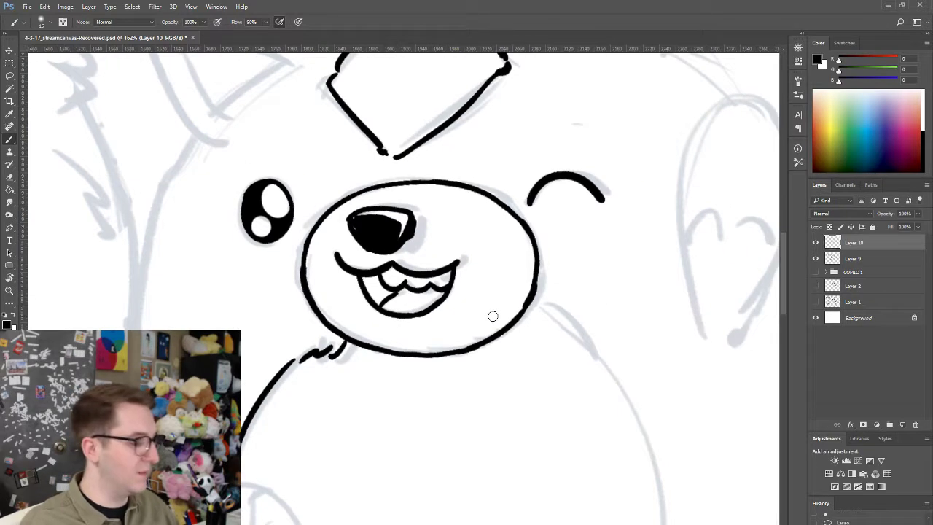
key("r")
mouse_move(539, 228)
left_mouse_down()
mouse_move(421, 186)
mouse_move(362, 192)
mouse_move(452, 187)
mouse_move(423, 251)
left_mouse_up()
key("ctrl+z")
left_click_drag(473, 185, 460, 219)
key("r")
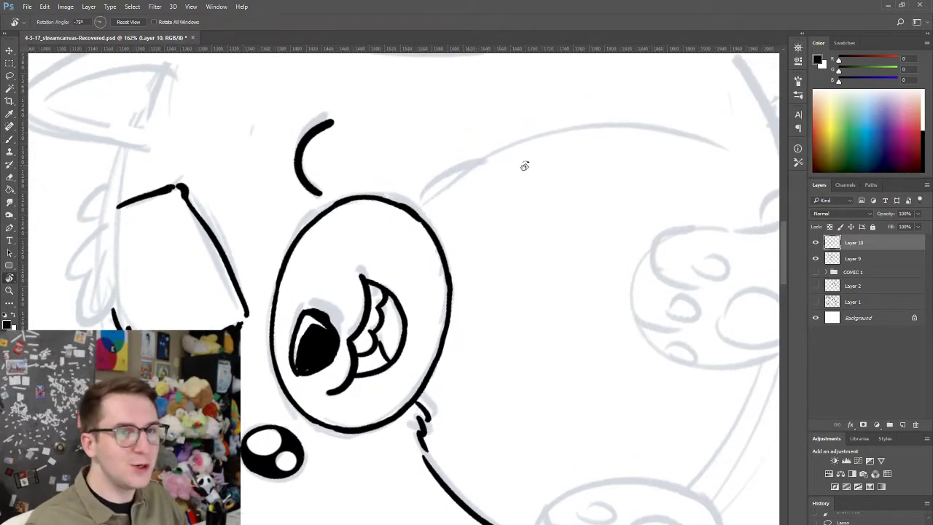
mouse_move(525, 162)
left_mouse_down()
mouse_move(486, 151)
mouse_move(413, 189)
mouse_move(373, 242)
left_mouse_up()
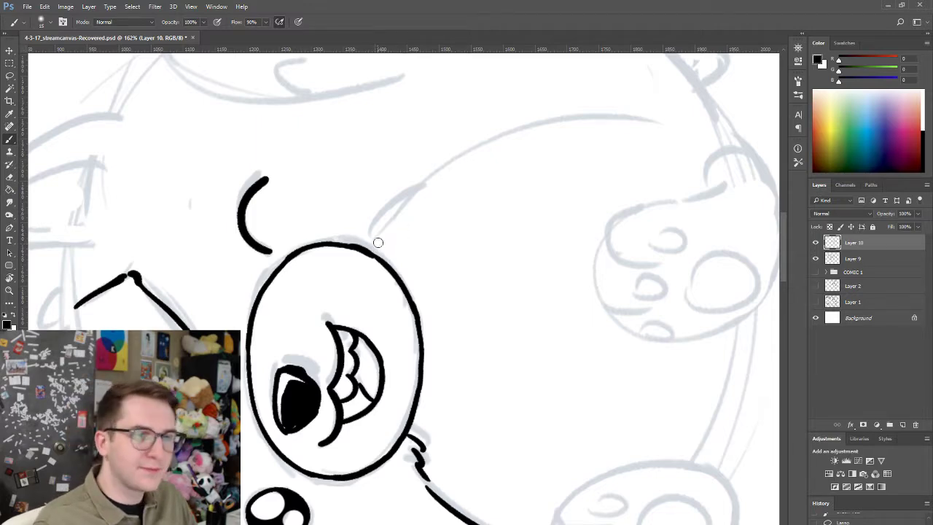
left_click_drag(371, 250, 404, 232)
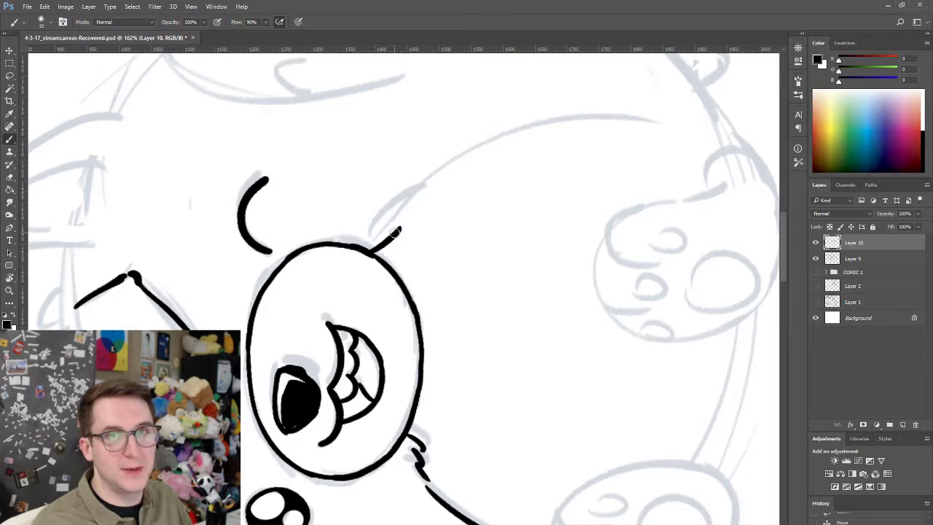
key("ctrl+z")
mouse_move(373, 252)
left_mouse_down()
mouse_move(405, 233)
mouse_move(403, 219)
mouse_move(446, 173)
left_mouse_up()
key("ctrl+z")
key("ctrl+z")
key("ctrl+z")
- Ink the upper right curve of the belly patch in one long stroke, retrying until it fits, and reset the canvas rotation
left_click_drag(398, 212, 521, 122)
key("ctrl+z")
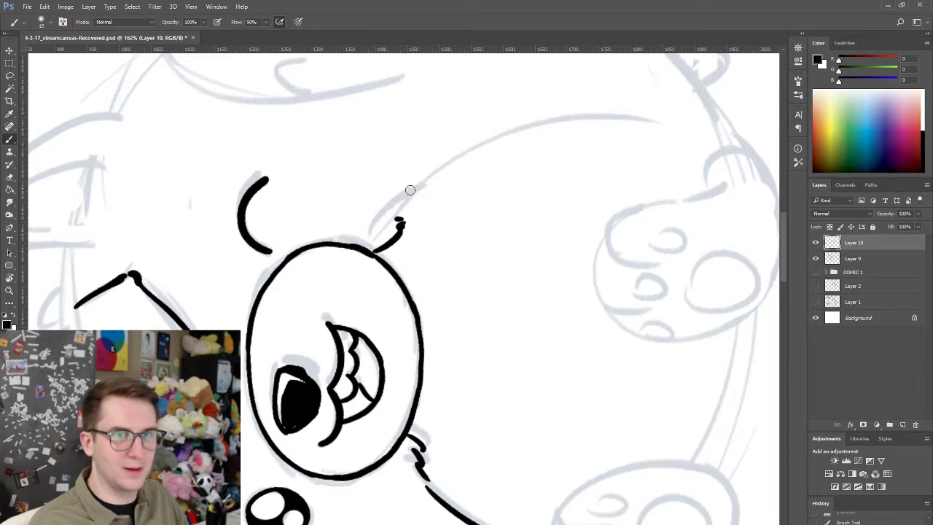
left_click_drag(399, 203, 561, 122)
key("ctrl+z")
key("ctrl+z")
left_click_drag(393, 206, 538, 126)
key("ctrl+z")
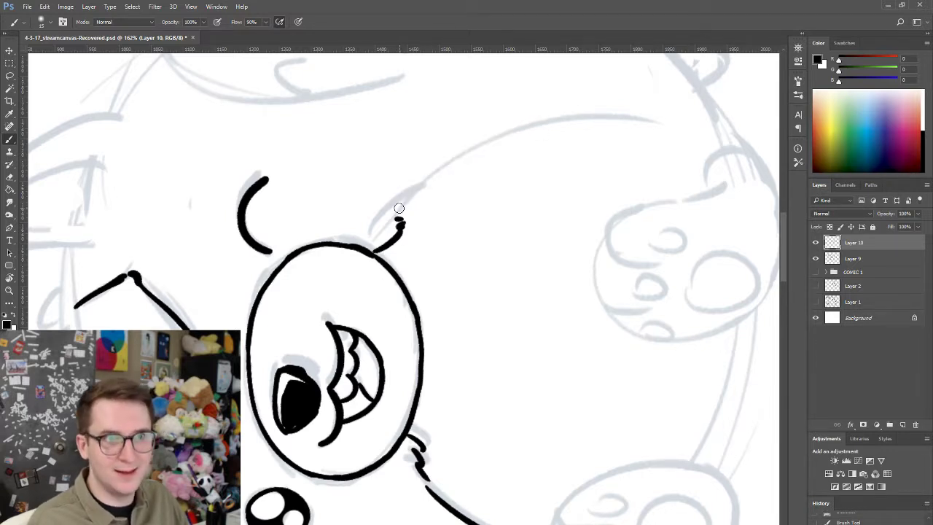
left_click_drag(399, 209, 566, 111)
key("Escape")
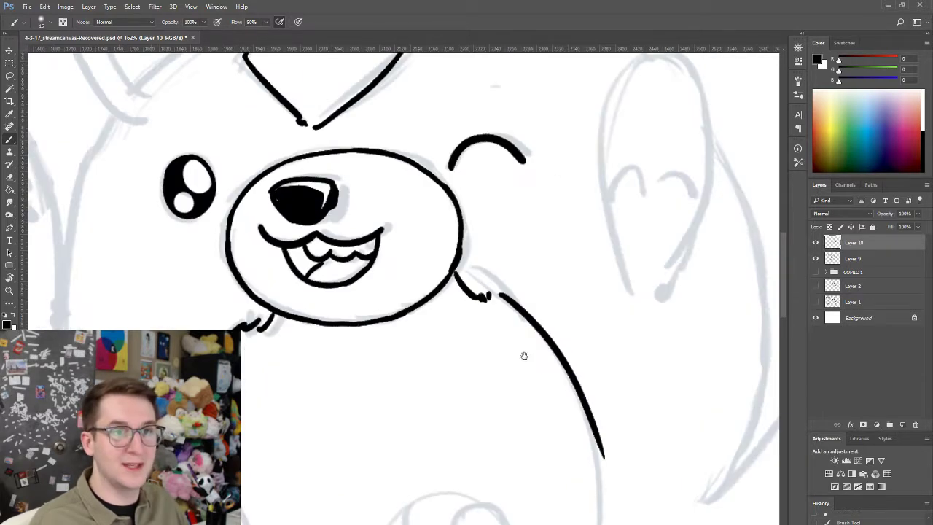
- Extend the belly patch's right curve down toward the foot, thickening the join and tapering the lower end
left_click_drag(524, 354, 492, 233)
left_click_drag(551, 292, 570, 393)
key("ctrl+z")
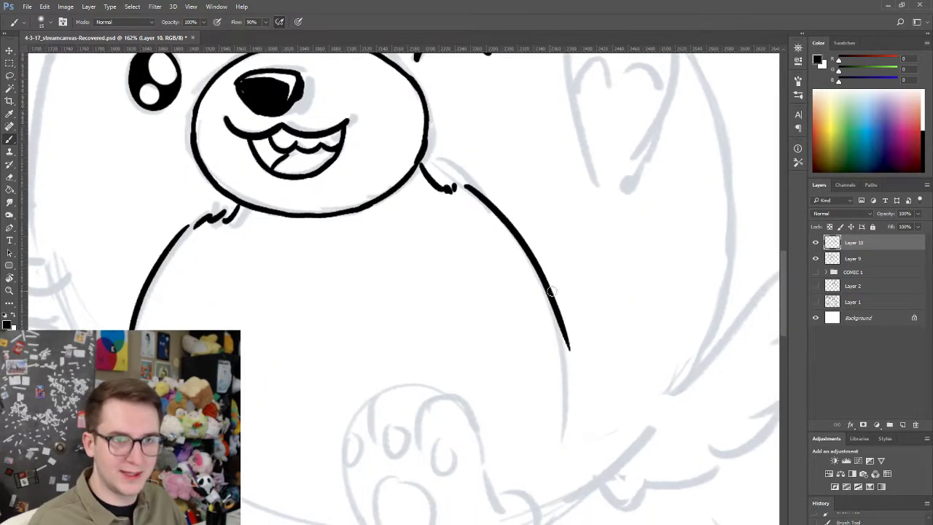
left_click_drag(549, 288, 570, 427)
mouse_move(561, 356)
left_mouse_down()
mouse_move(567, 409)
mouse_move(553, 457)
left_mouse_up()
key("ctrl+z")
left_click_drag(571, 401, 559, 464)
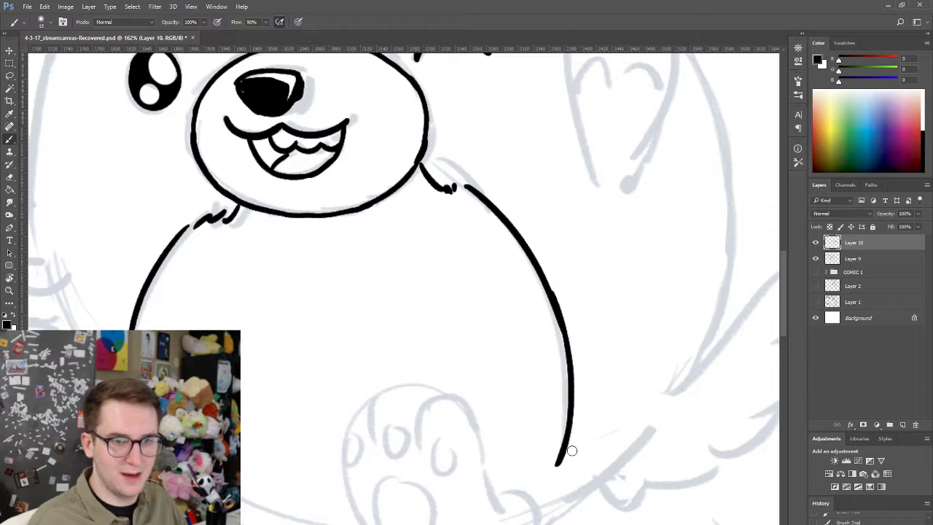
left_click_drag(307, 335, 352, 360)
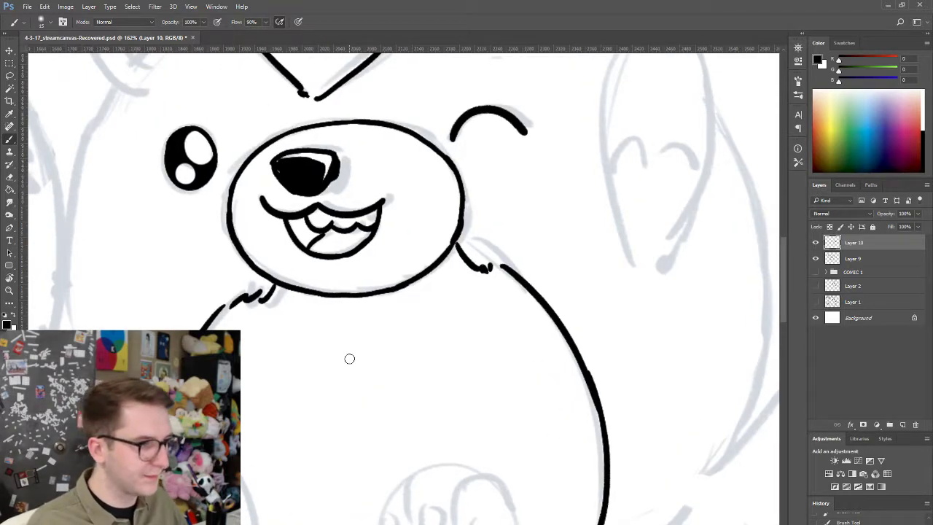
left_click_drag(440, 306, 454, 344)
left_click_drag(397, 132, 441, 217)
left_click_drag(345, 234, 365, 262)
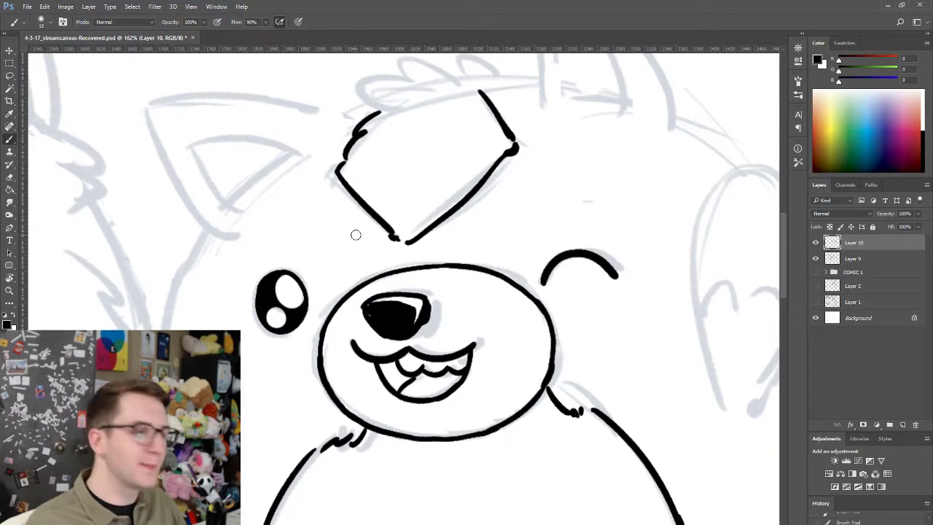
left_click_drag(411, 223, 333, 70)
left_click_drag(452, 342, 408, 241)
left_click_drag(425, 414, 382, 316)
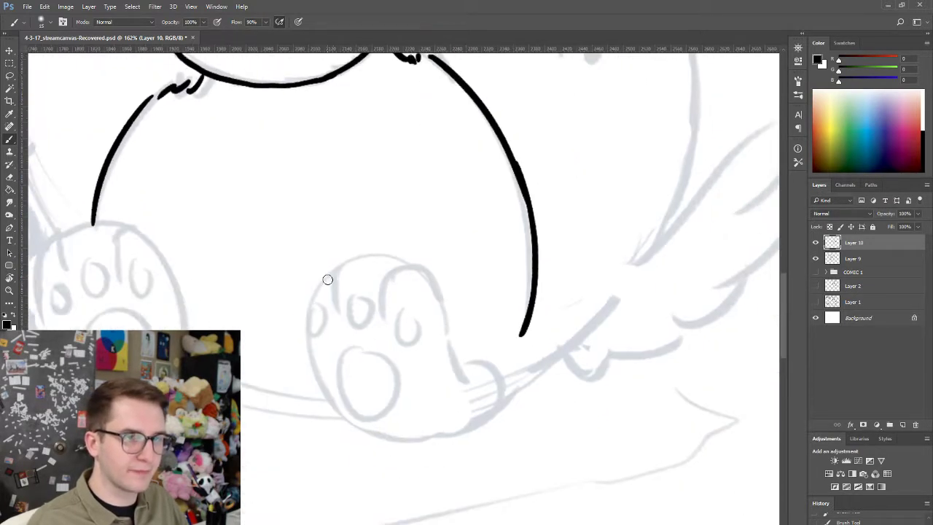
- Ink the left curve of the right-hand foot from its outer toe down to the sole, redoing the stroke
mouse_move(328, 276)
left_mouse_down()
mouse_move(304, 307)
mouse_move(301, 336)
mouse_move(319, 390)
mouse_move(335, 414)
mouse_move(384, 446)
mouse_move(406, 434)
mouse_move(367, 441)
mouse_move(425, 437)
left_mouse_up()
key("ctrl+z")
key("ctrl+z")
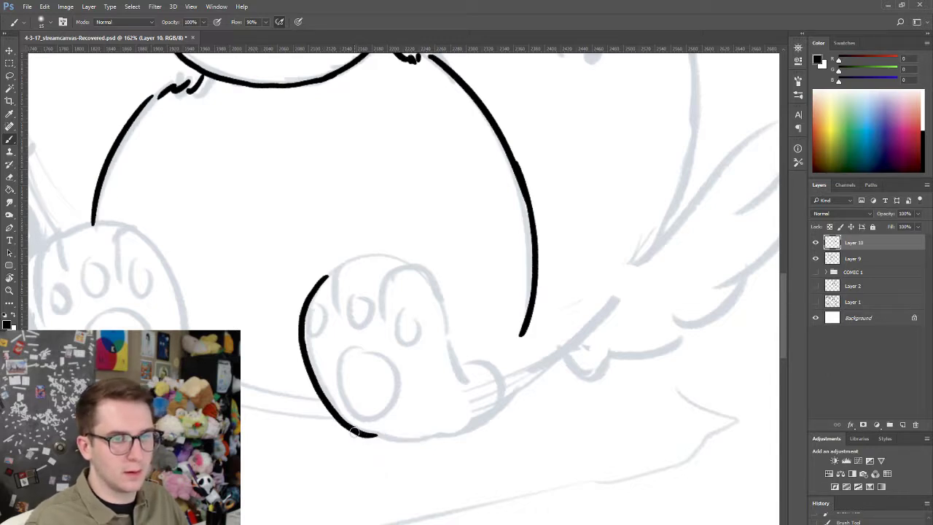
- Extend the right-hand foot's outline along the sole and around the rounded heel, retrying strokes until the curve flows
left_click_drag(366, 436, 426, 442)
key("ctrl+z")
left_click_drag(339, 424, 427, 441)
key("ctrl+z")
mouse_move(343, 425)
left_mouse_down()
mouse_move(430, 444)
mouse_move(459, 434)
left_mouse_up()
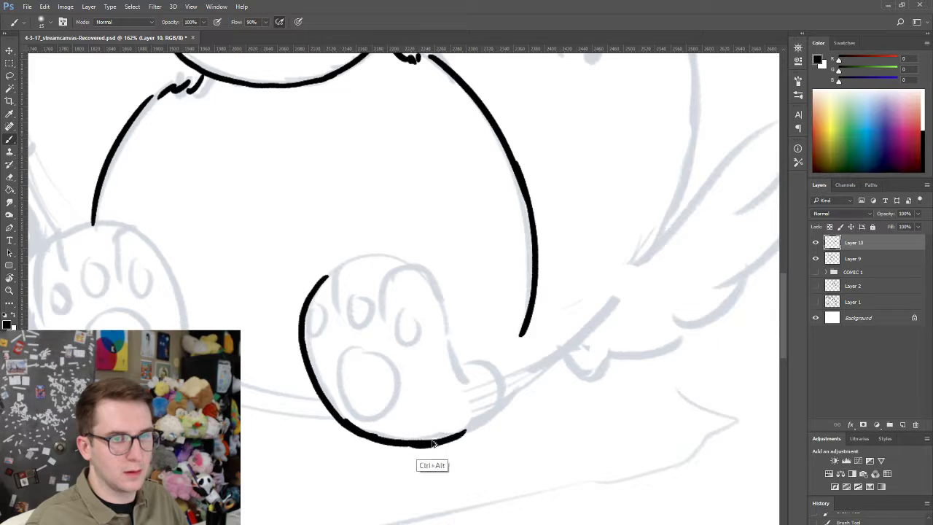
key("ctrl+z")
mouse_move(381, 440)
left_mouse_down()
mouse_move(444, 441)
mouse_move(500, 397)
left_mouse_up()
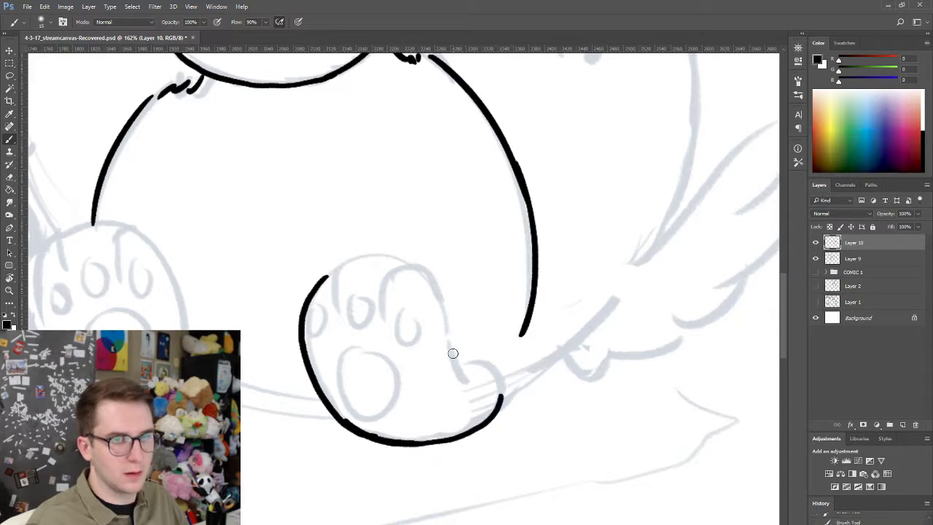
mouse_move(454, 349)
left_mouse_down()
mouse_move(495, 356)
mouse_move(504, 374)
mouse_move(456, 363)
mouse_move(483, 360)
mouse_move(500, 396)
left_mouse_up()
key("ctrl+z")
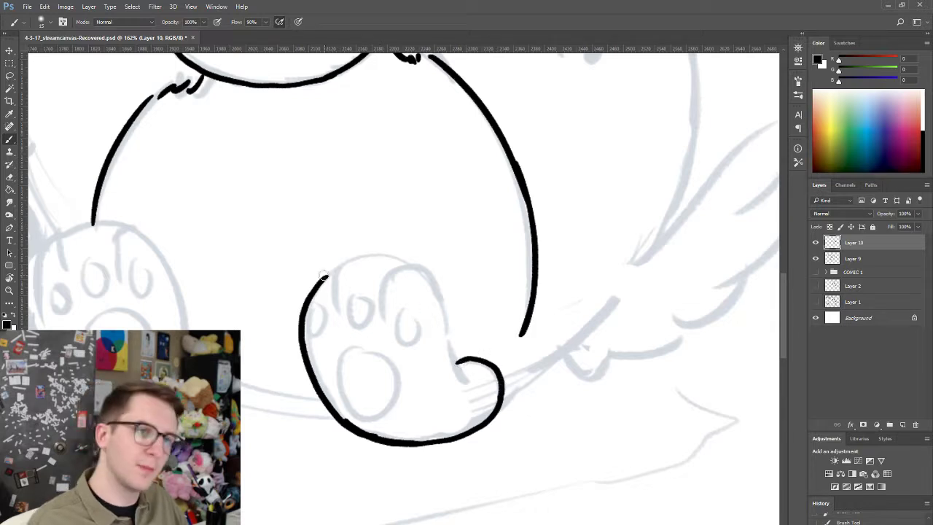
- Ink the right-hand foot's toe bumps and inner side down to the heel, cleaning up the line between the toes
mouse_move(328, 277)
left_mouse_down()
mouse_move(367, 250)
mouse_move(405, 259)
mouse_move(394, 314)
left_mouse_up()
key("ctrl+z")
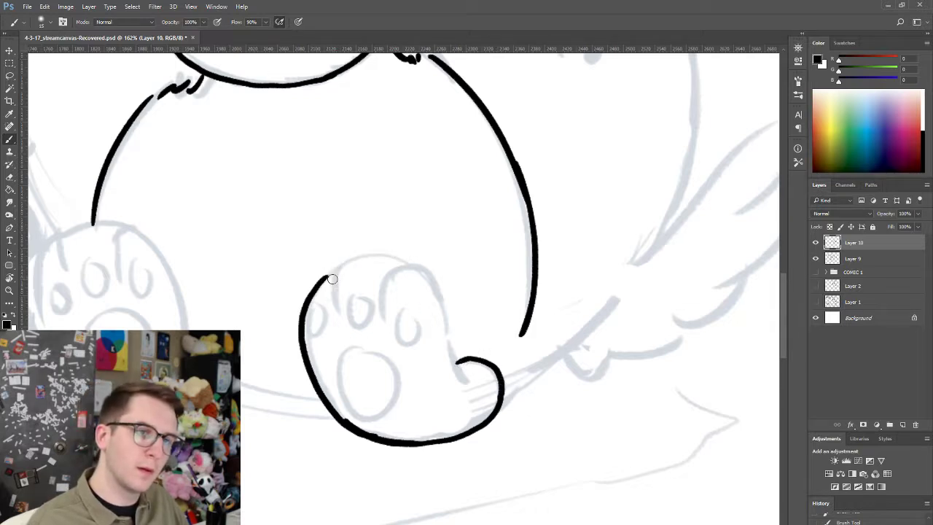
mouse_move(333, 300)
left_mouse_down()
mouse_move(351, 260)
mouse_move(388, 261)
left_mouse_up()
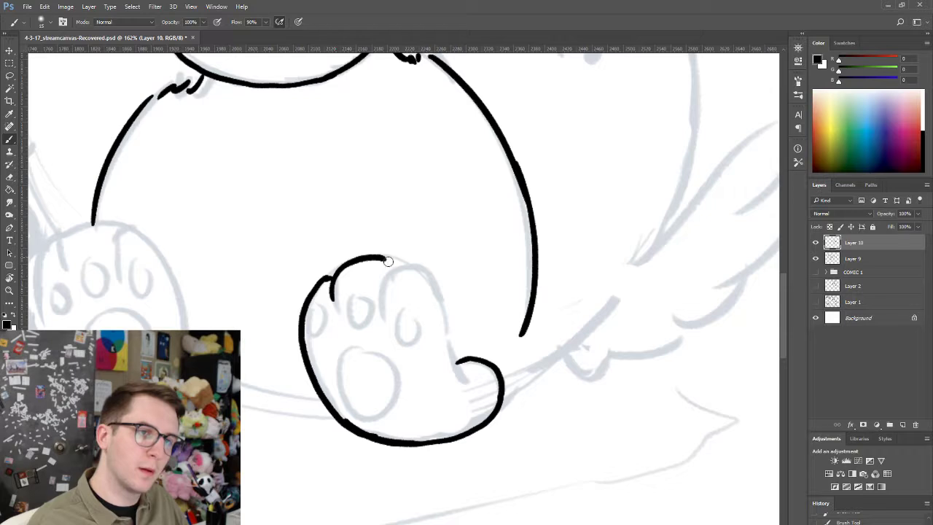
mouse_move(384, 296)
left_mouse_down()
mouse_move(390, 275)
mouse_move(428, 272)
mouse_move(457, 364)
left_mouse_up()
key("e")
mouse_move(342, 288)
left_mouse_down()
mouse_move(326, 266)
mouse_move(322, 282)
mouse_move(321, 270)
mouse_move(320, 302)
mouse_move(297, 286)
mouse_move(309, 298)
mouse_move(334, 272)
mouse_move(333, 294)
mouse_move(335, 270)
mouse_move(333, 299)
left_mouse_up()
key("b")
key("ctrl+z")
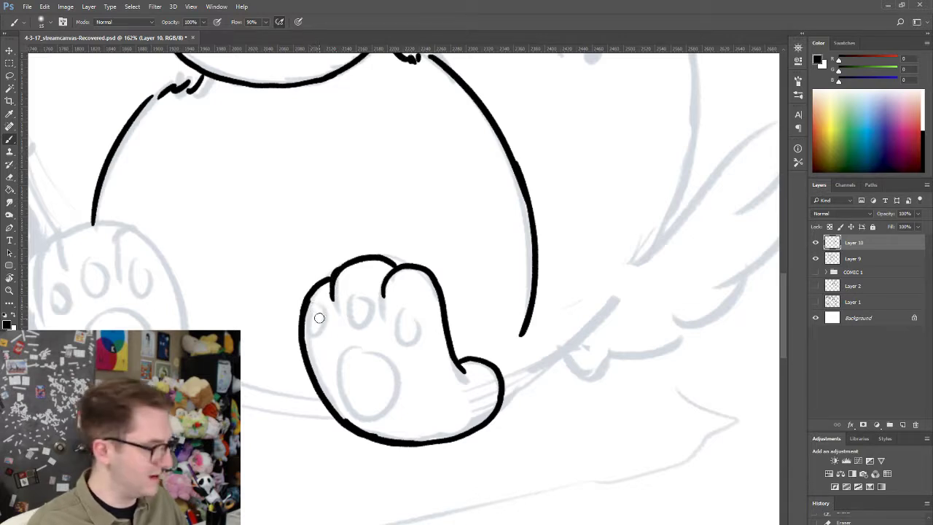
- Ink the three small oval toe pads on the right-hand foot, redoing them as needed
key("e")
mouse_move(318, 309)
left_mouse_down()
mouse_move(328, 320)
mouse_move(318, 307)
mouse_move(358, 296)
mouse_move(398, 331)
mouse_move(406, 305)
mouse_move(418, 328)
left_mouse_up()
key("b")
key("ctrl+z")
key("ctrl+z")
key("ctrl+z")
key("ctrl+z")
key("ctrl+z")
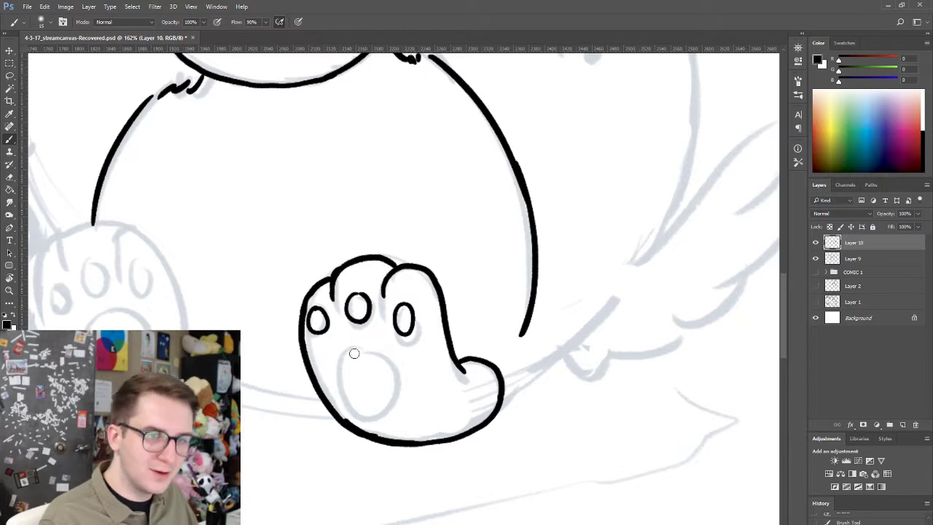
- Ink the large oval sole pad on the right-hand foot, retrying until it closes cleanly
mouse_move(353, 343)
left_mouse_down()
mouse_move(369, 423)
mouse_move(353, 347)
mouse_move(391, 373)
left_mouse_up()
key("ctrl+z")
key("ctrl+z")
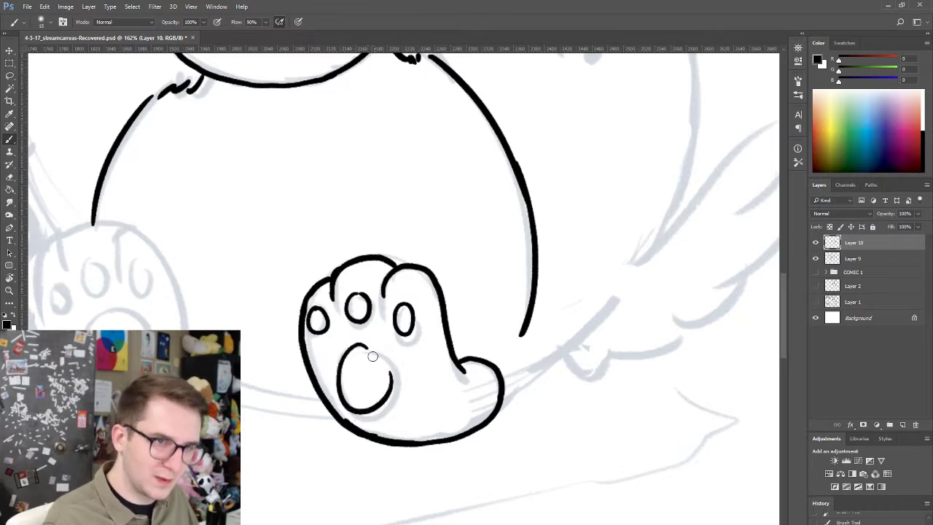
key("ctrl+alt+z")
key("ctrl+alt+z")
left_click_drag(363, 344, 367, 401)
key("ctrl+alt+z")
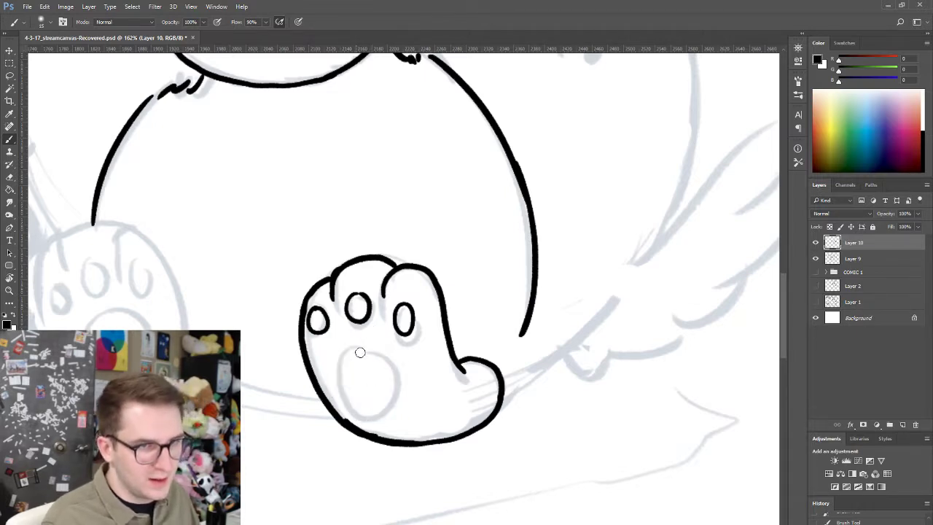
mouse_move(360, 349)
left_mouse_down()
mouse_move(359, 410)
mouse_move(382, 386)
left_mouse_up()
key("ctrl+z")
mouse_move(359, 348)
left_mouse_down()
mouse_move(394, 399)
mouse_move(392, 365)
mouse_move(390, 402)
left_mouse_up()
key("e")
key("b")
key("ctrl+z")
key("ctrl+z")
key("ctrl+z")
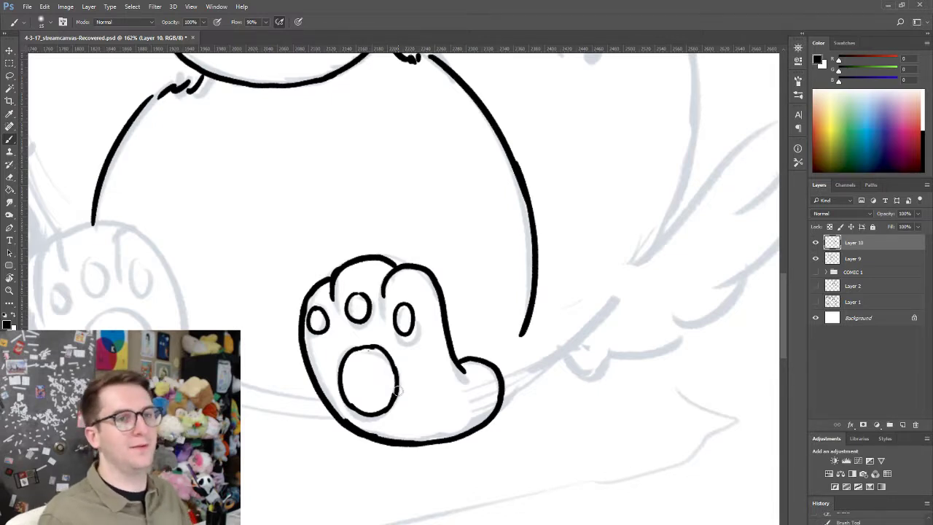
- Ink the long left curve of the left-hand foot from the belly line's end down to the sole, retrying until it fits
left_click_drag(252, 362, 350, 318)
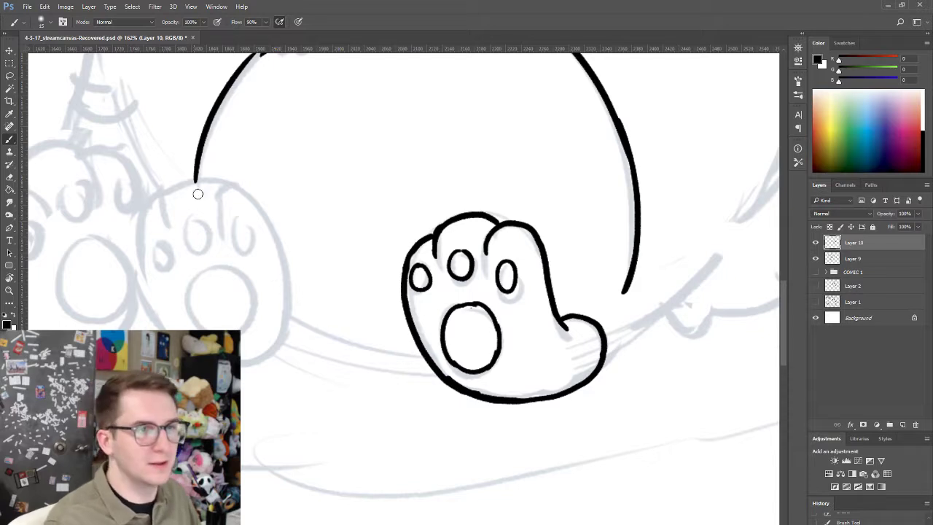
mouse_move(198, 194)
left_mouse_down()
mouse_move(150, 241)
mouse_move(158, 328)
left_mouse_up()
key("ctrl+z")
key("ctrl+z")
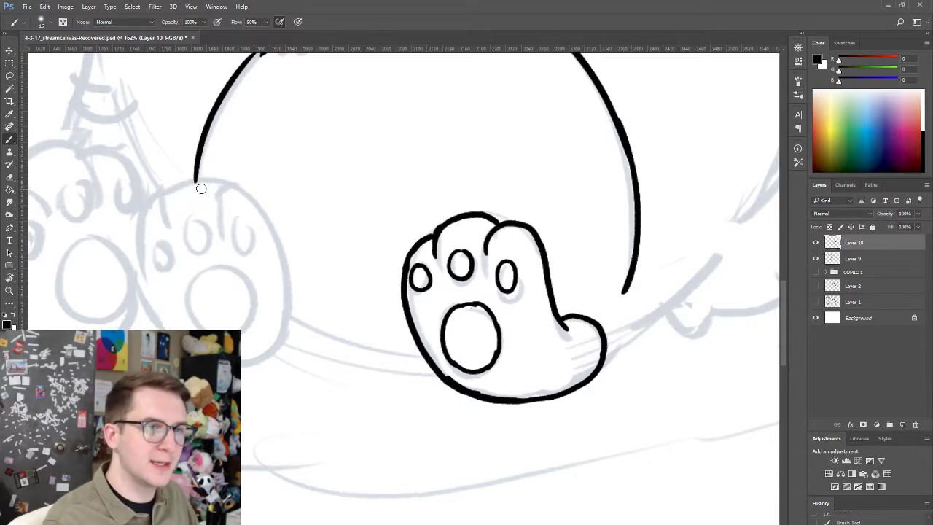
left_click_drag(197, 183, 157, 328)
key("ctrl+z")
left_click_drag(197, 183, 158, 329)
key("ctrl+z")
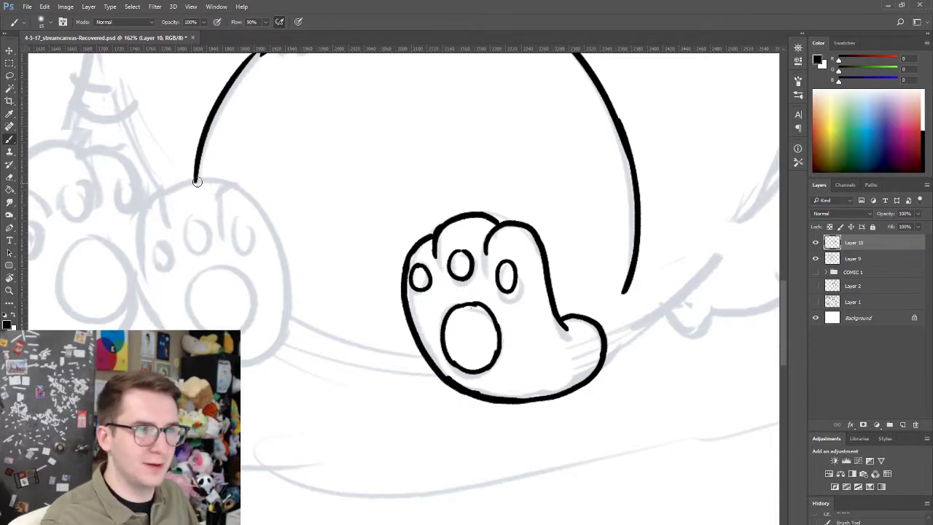
left_click_drag(197, 182, 159, 329)
key("ctrl+z")
left_click_drag(208, 185, 174, 332)
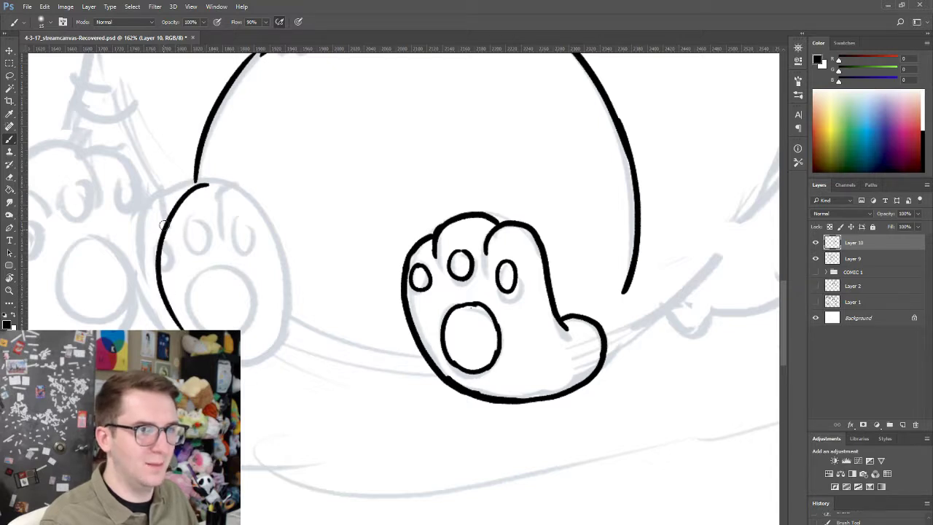
key("ctrl+z")
mouse_move(198, 183)
left_mouse_down()
mouse_move(141, 271)
mouse_move(156, 329)
mouse_move(171, 192)
mouse_move(157, 329)
left_mouse_up()
key("ctrl+z")
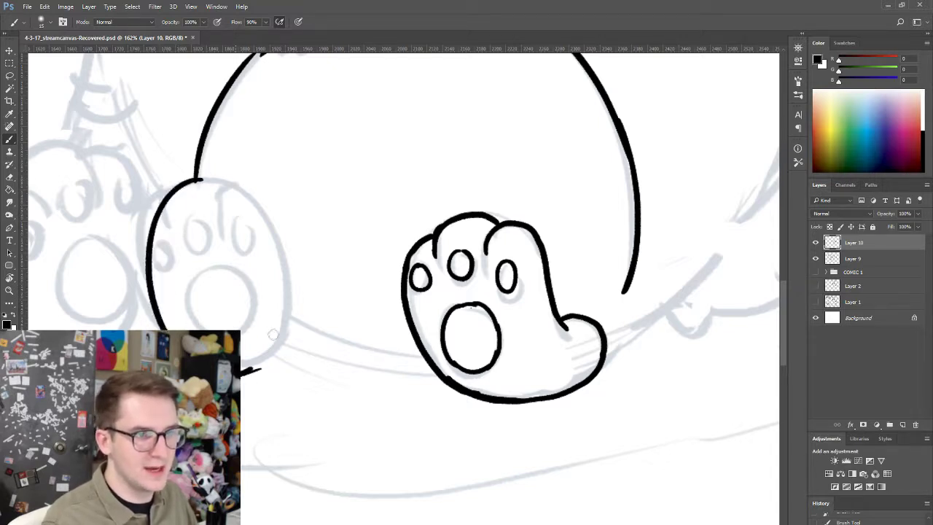
- Ink the left-hand foot's lower right curve to meet the sole line and trim the overlapping ends
left_click_drag(273, 335, 248, 371)
left_click_drag(185, 195, 256, 192)
key("ctrl+z")
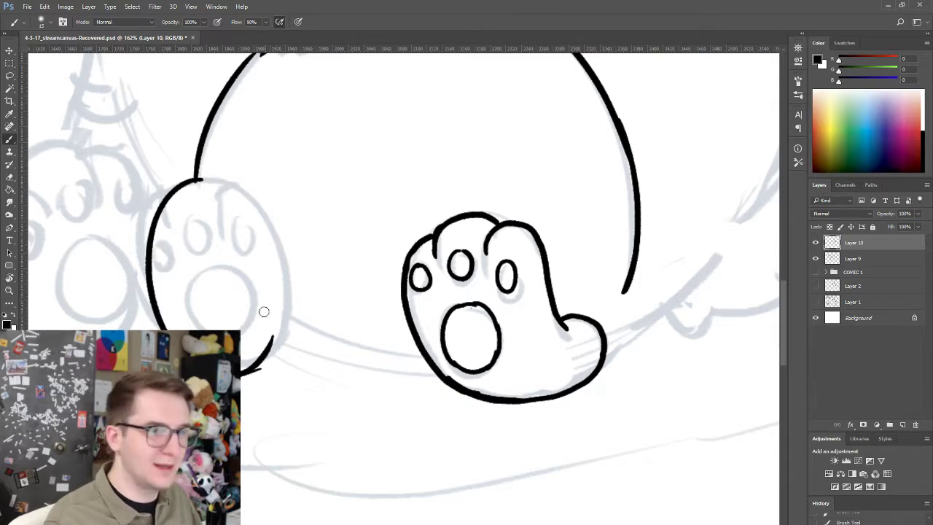
key("e")
mouse_move(270, 337)
left_mouse_down()
mouse_move(263, 364)
mouse_move(247, 354)
mouse_move(284, 353)
mouse_move(246, 476)
left_mouse_up()
key("b")
- Rotate the canvas and try to ink the top of the left-hand foot as one continuous arc
mouse_move(288, 381)
left_mouse_down()
mouse_move(245, 423)
mouse_move(277, 393)
left_mouse_up()
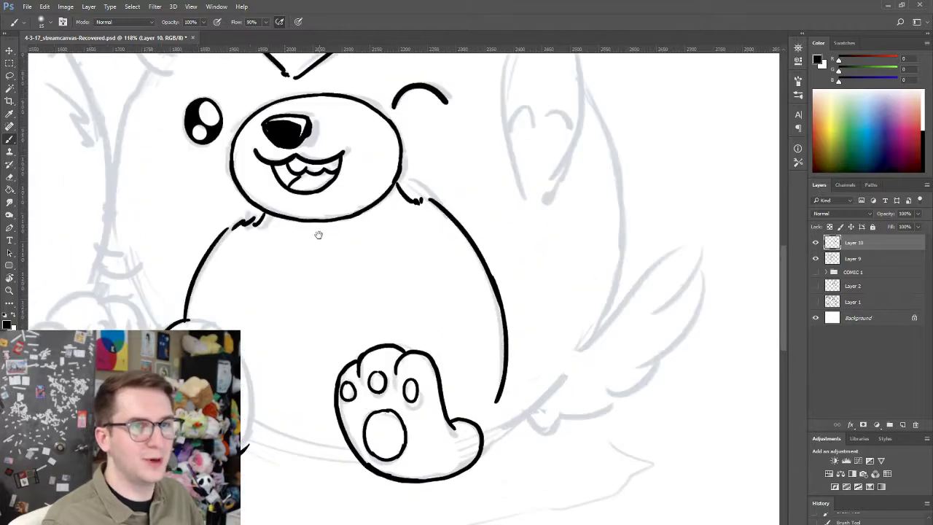
left_click_drag(298, 192, 315, 314)
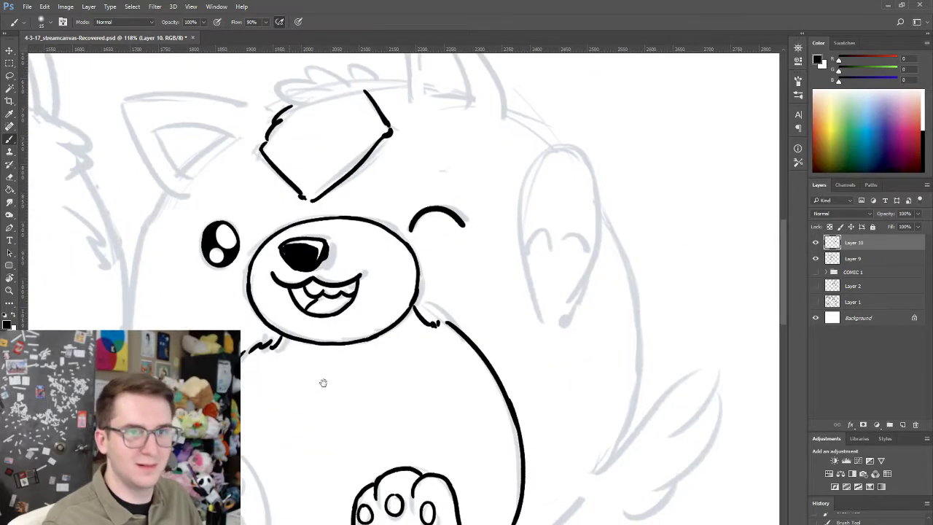
left_click_drag(324, 382, 412, 305)
left_click_drag(313, 416, 353, 349)
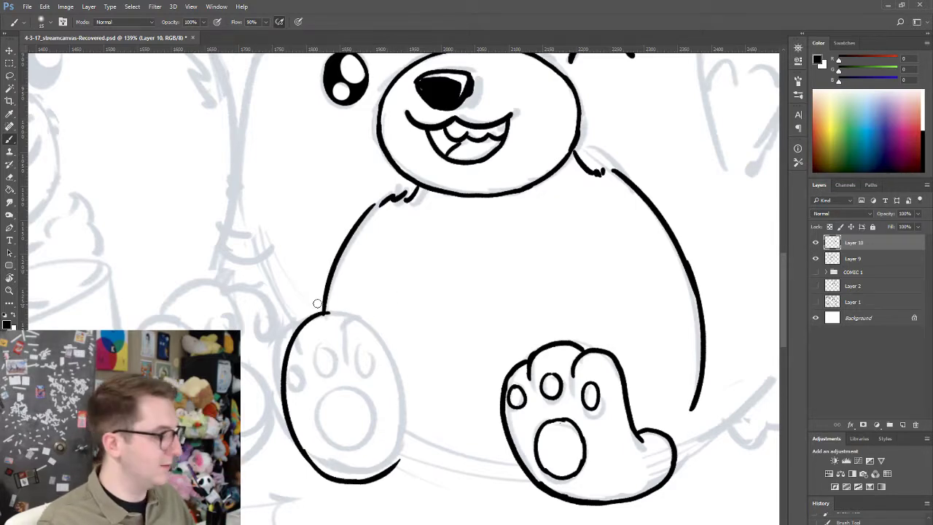
key("r")
mouse_move(415, 247)
left_mouse_down()
mouse_move(419, 212)
mouse_move(369, 223)
left_mouse_up()
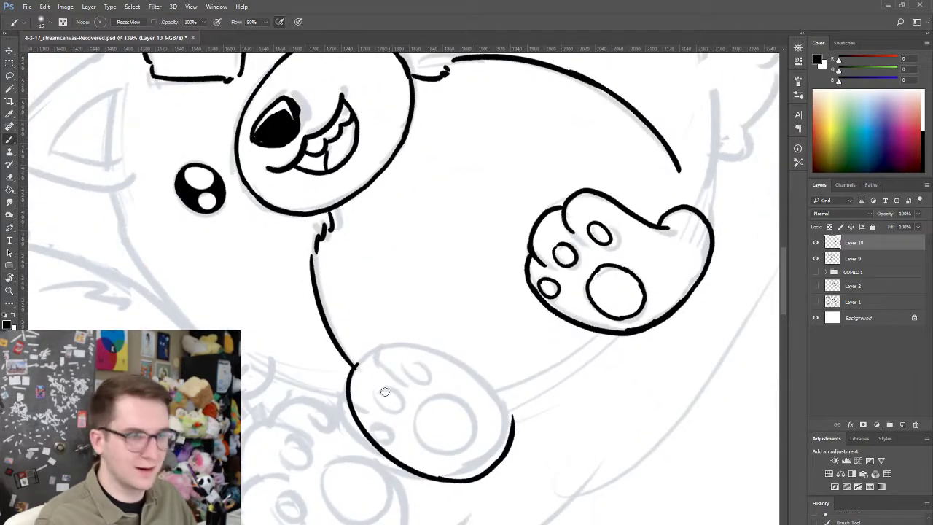
left_click_drag(354, 369, 411, 344)
key("ctrl+z")
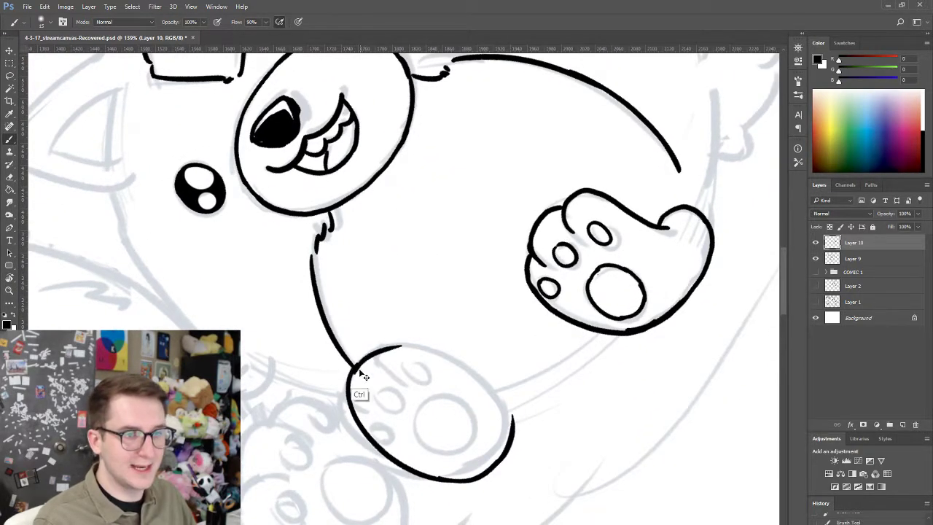
key("ctrl+z")
left_click_drag(353, 367, 422, 359)
key("ctrl+z")
left_click_drag(355, 369, 408, 344)
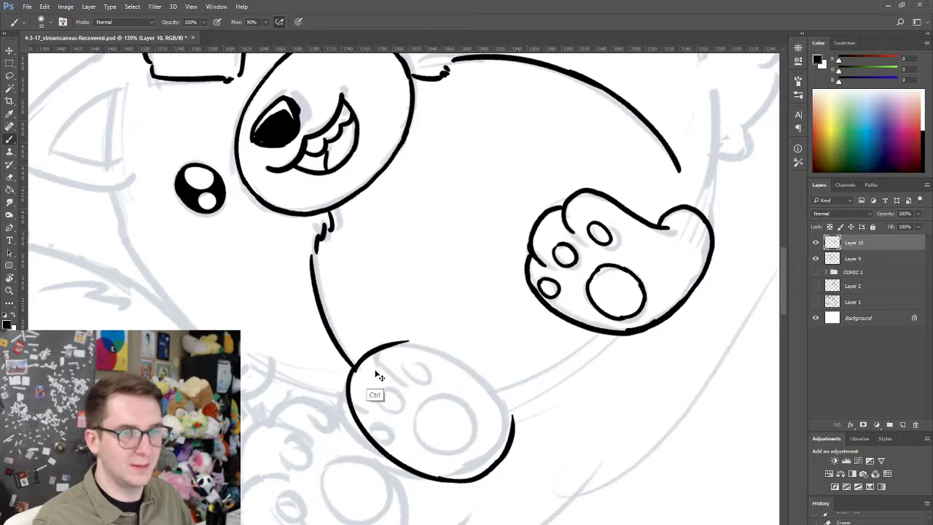
key("ctrl+z")
- Erase the upper end of the left-hand foot's outline, reset the canvas rotation, and ink its rounded toe bumps
key("e")
mouse_move(354, 385)
left_mouse_down()
mouse_move(350, 374)
mouse_move(348, 402)
mouse_move(360, 404)
left_mouse_up()
key("Escape")
mouse_move(299, 336)
left_mouse_down()
mouse_move(295, 361)
mouse_move(281, 348)
mouse_move(342, 319)
mouse_move(348, 327)
mouse_move(312, 328)
mouse_move(394, 333)
mouse_move(400, 359)
left_mouse_up()
key("b")
key("ctrl+z")
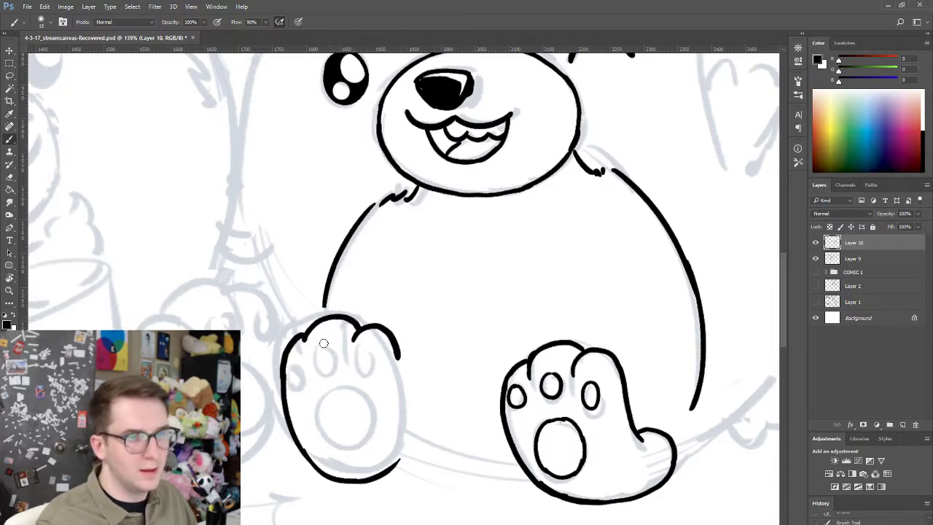
key("e")
key("b")
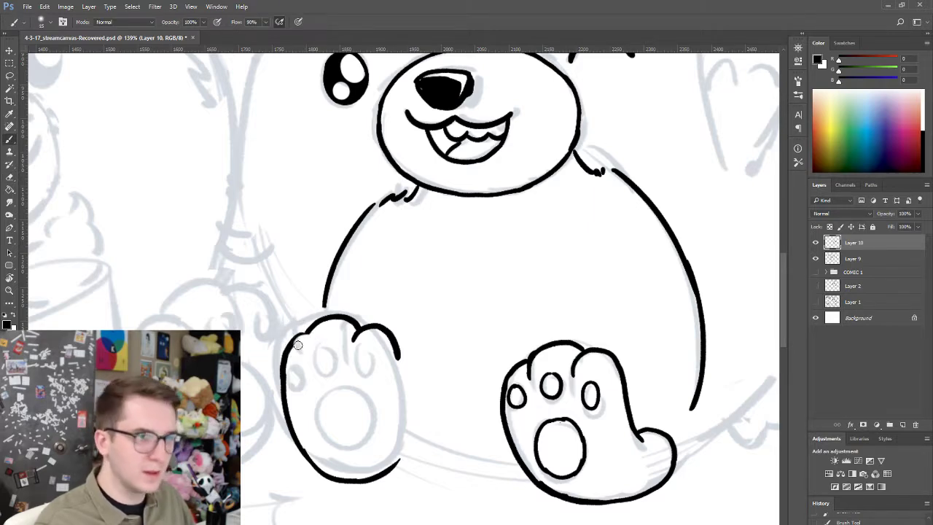
- Ink the left-hand foot's right side from the last toe down to the sole, cleaning up the join
mouse_move(395, 350)
left_mouse_down()
mouse_move(405, 446)
mouse_move(397, 465)
left_mouse_up()
key("ctrl+z")
mouse_move(404, 420)
left_mouse_down()
mouse_move(397, 467)
mouse_move(399, 440)
mouse_move(397, 454)
left_mouse_up()
key("e")
key("b")
key("ctrl+z")
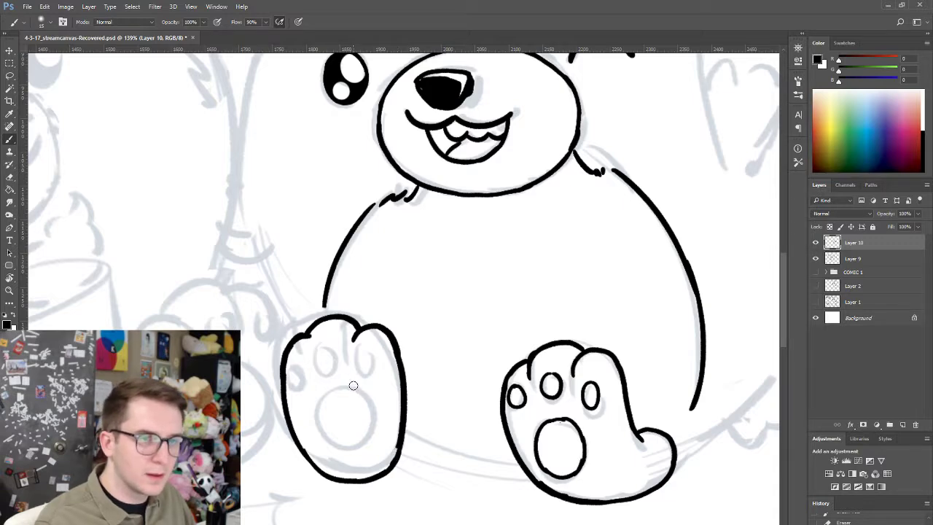
- Ink the large sole pad and the three oval toe pads on the left-hand foot, redoing strokes as needed
mouse_move(353, 385)
left_mouse_down()
mouse_move(346, 446)
mouse_move(359, 410)
mouse_move(335, 387)
mouse_move(319, 433)
mouse_move(367, 440)
mouse_move(358, 391)
mouse_move(342, 390)
mouse_move(372, 421)
left_mouse_up()
key("ctrl+z")
key("ctrl+z")
mouse_move(341, 386)
left_mouse_down()
mouse_move(373, 415)
mouse_move(369, 408)
left_mouse_up()
key("ctrl+z")
mouse_move(298, 360)
left_mouse_down()
mouse_move(309, 366)
mouse_move(300, 360)
mouse_move(374, 354)
left_mouse_up()
key("ctrl+z")
- Rotate the canvas, ink the belly's lower edge between the two feet, redoing the stroke, and reset the rotation
left_click_drag(489, 410, 375, 379)
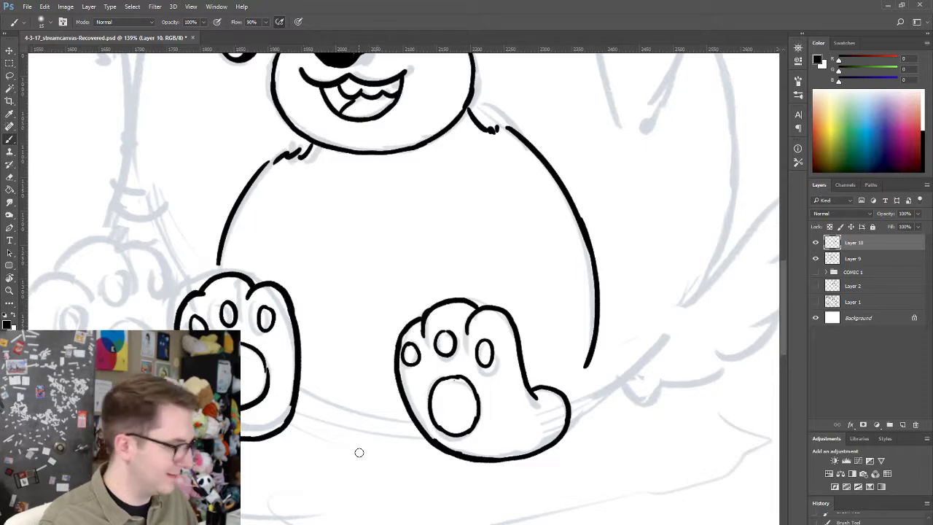
key("r")
mouse_move(294, 360)
left_mouse_down()
mouse_move(392, 176)
mouse_move(416, 211)
left_mouse_up()
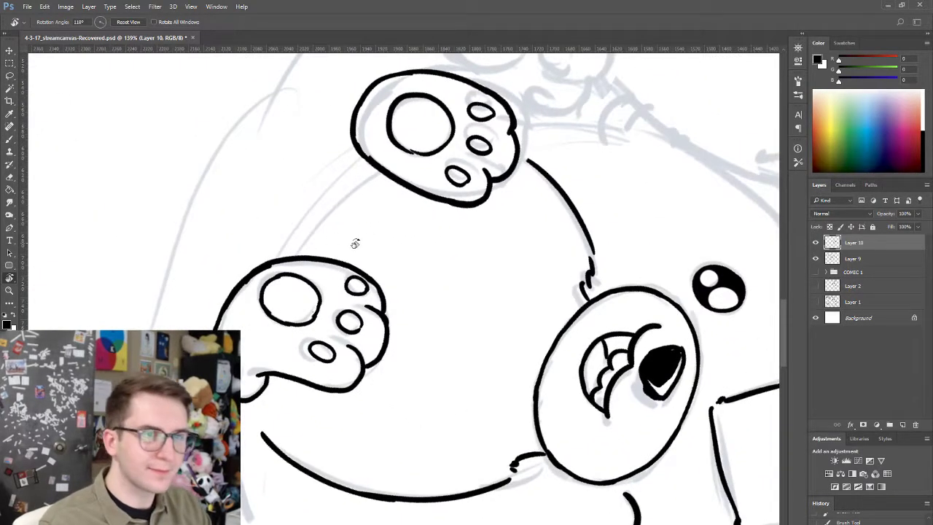
right_click(269, 215)
left_click(319, 209)
left_click_drag(274, 258, 360, 171)
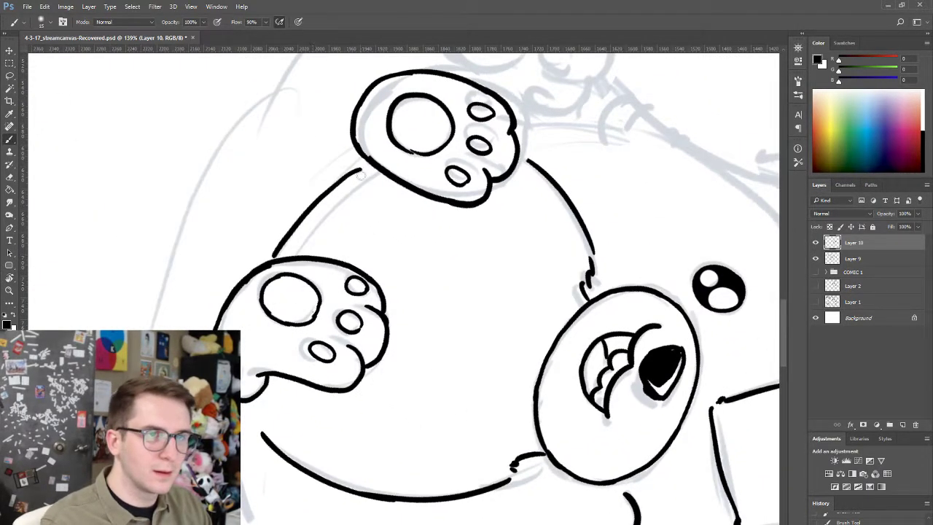
key("ctrl+z")
mouse_move(266, 260)
left_mouse_down()
mouse_move(298, 216)
mouse_move(369, 161)
mouse_move(369, 148)
mouse_move(319, 291)
left_mouse_up()
right_click(384, 183)
left_click(384, 240)
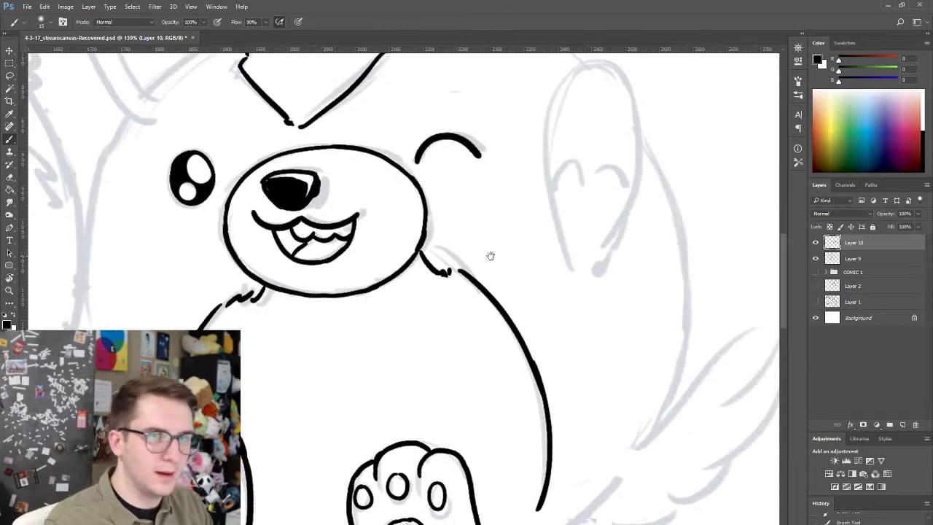
- Ink the long left curve of the tall oval shape beside the dog's winking eye
mouse_move(539, 248)
left_mouse_down()
mouse_move(491, 306)
mouse_move(507, 162)
mouse_move(545, 128)
mouse_move(576, 168)
mouse_move(562, 140)
left_mouse_up()
right_click(535, 125)
left_click(560, 105)
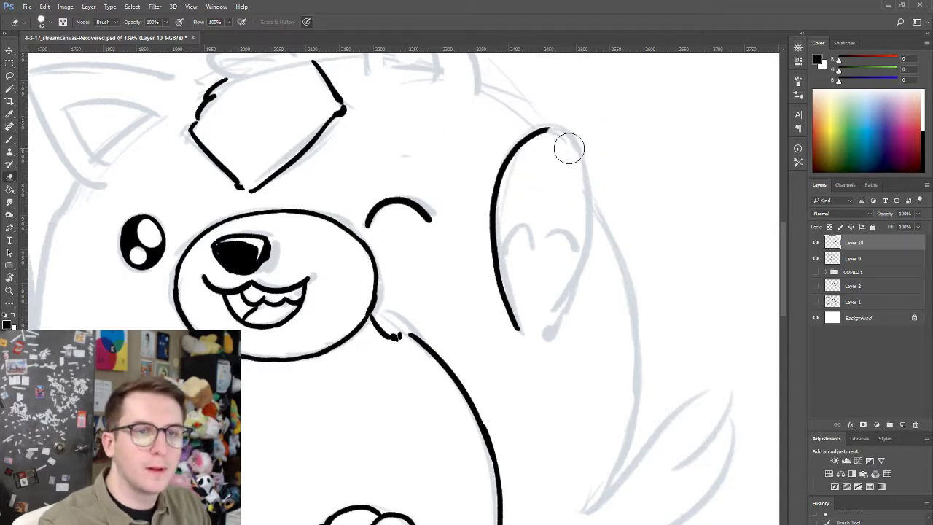
right_click(575, 144)
left_click(611, 155)
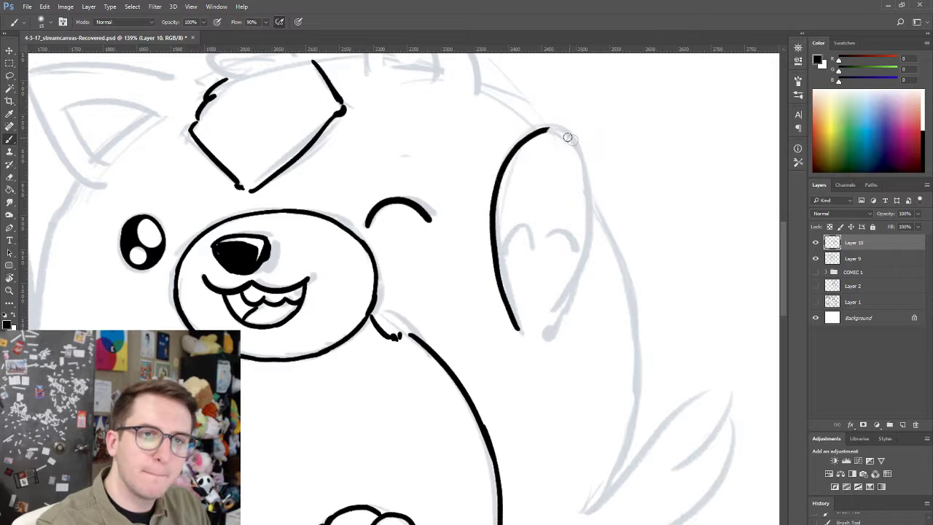
- Ink the tall oval's rounded top and right side down to a notched lower tip, retrying strokes as needed
mouse_move(544, 132)
left_mouse_down()
mouse_move(573, 140)
mouse_move(583, 155)
left_mouse_up()
key("ctrl+alt+z")
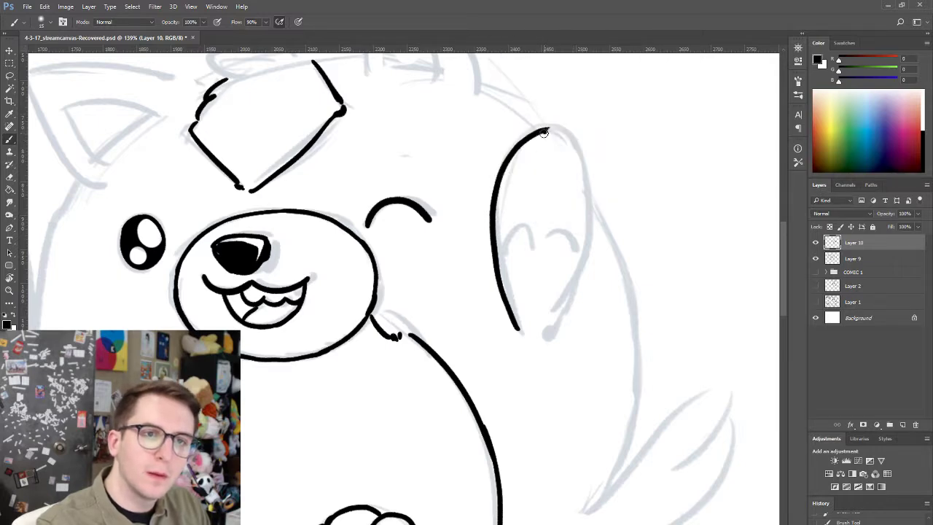
mouse_move(543, 132)
left_mouse_down()
mouse_move(576, 148)
mouse_move(558, 131)
mouse_move(581, 156)
mouse_move(584, 210)
left_mouse_up()
key("ctrl+alt+z")
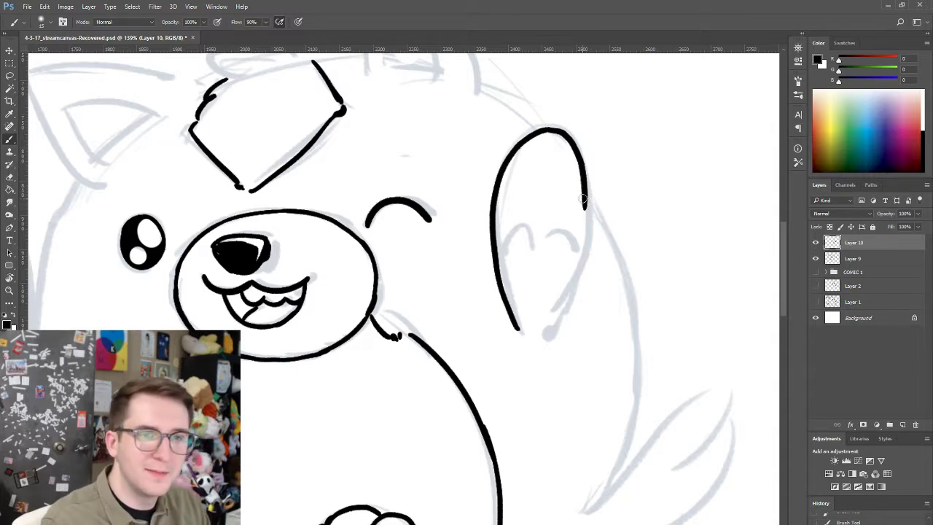
mouse_move(585, 201)
left_mouse_down()
mouse_move(570, 285)
mouse_move(579, 280)
mouse_move(558, 330)
left_mouse_up()
key("ctrl+alt+z")
key("ctrl+alt+z")
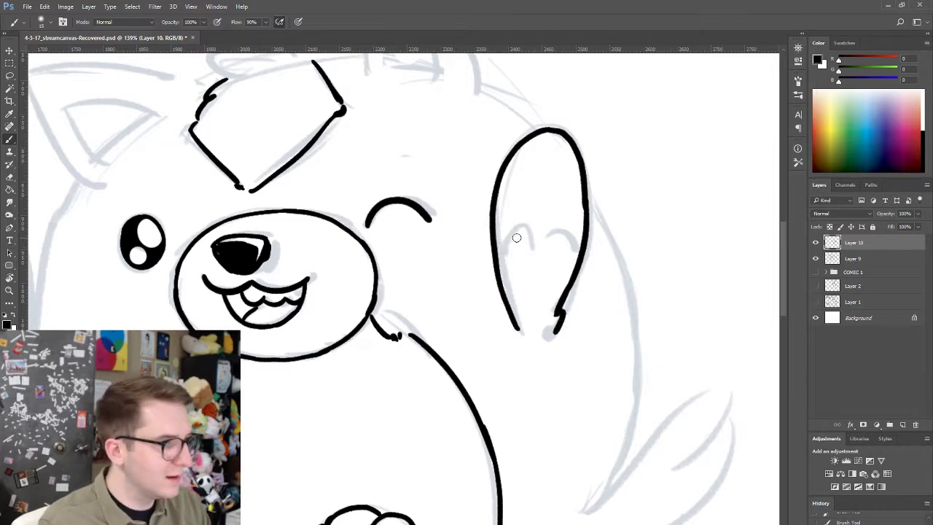
- Ink a scalloped fur line across the middle of the tall oval beside the winking eye, redoing strokes as needed
key("ctrl+z")
mouse_move(498, 249)
left_mouse_down()
mouse_move(524, 246)
mouse_move(534, 234)
mouse_move(521, 244)
mouse_move(576, 233)
left_mouse_up()
key("ctrl+z")
key("ctrl+z")
key("ctrl+z")
key("ctrl+z")
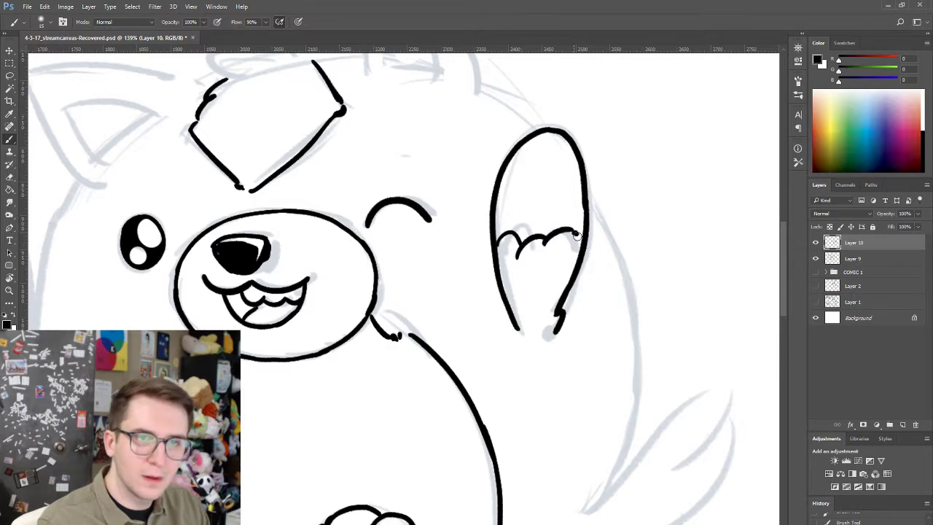
key("ctrl+alt+z")
key("ctrl+alt+z")
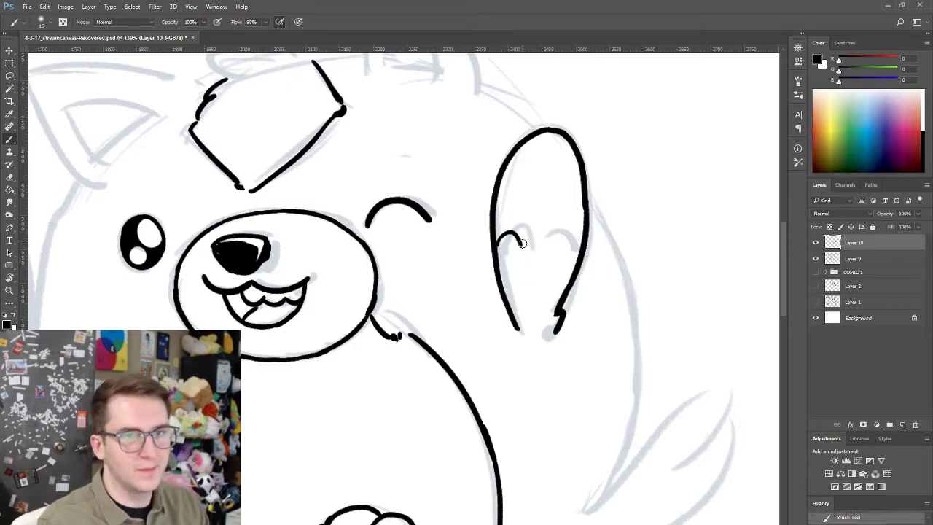
mouse_move(520, 244)
left_mouse_down()
mouse_move(569, 236)
mouse_move(592, 217)
left_mouse_up()
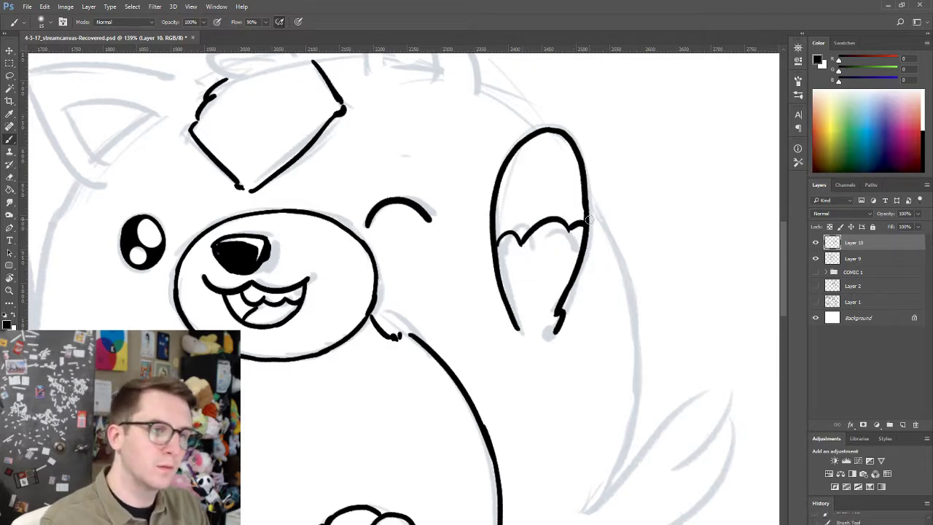
- Ink the short curve of the head's left side from the folded ear's base down beside the open eye, retrying the stroke
left_click_drag(369, 351, 533, 337)
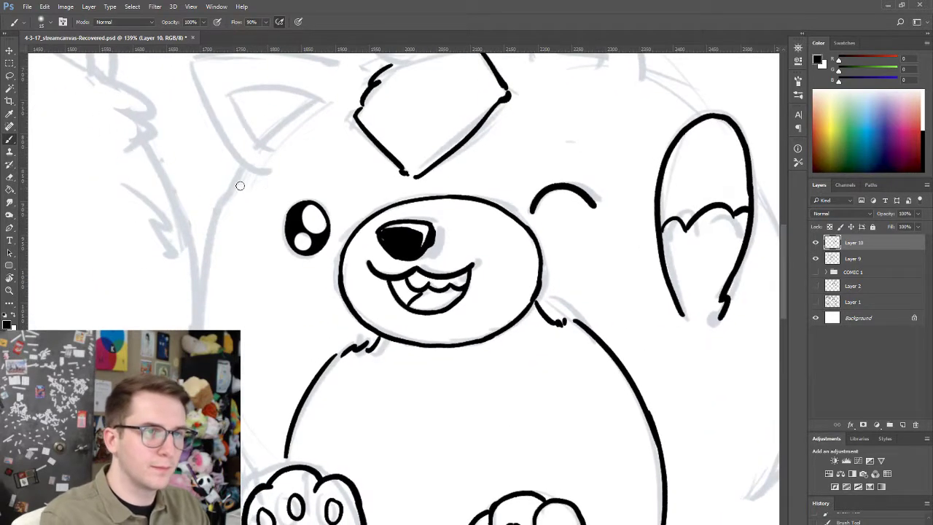
left_click_drag(253, 175, 225, 218)
key("ctrl+z")
left_click_drag(253, 175, 217, 235)
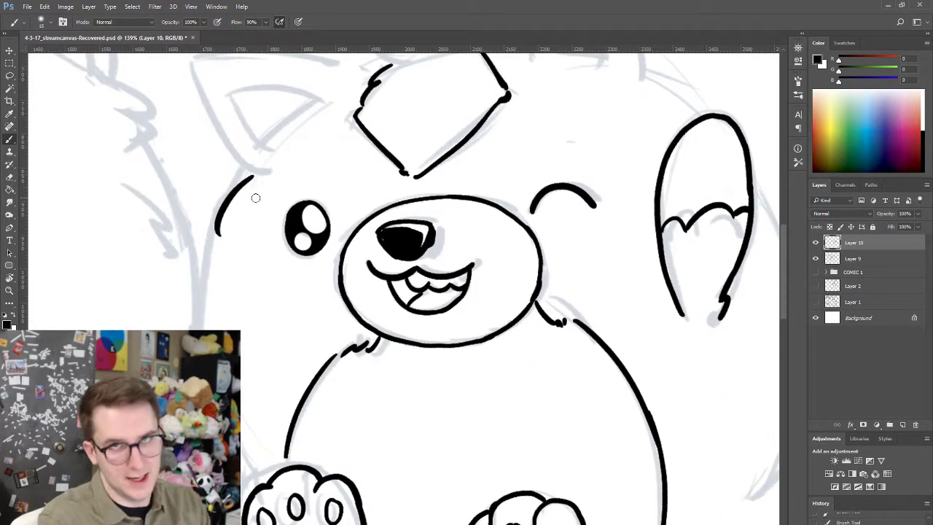
key("ctrl+z")
left_click_drag(253, 174, 217, 234)
key("ctrl+z")
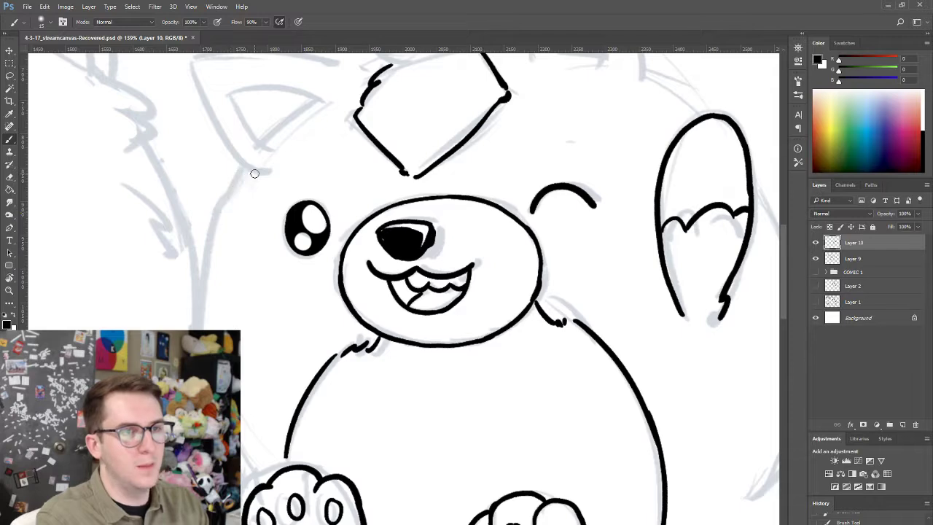
mouse_move(255, 173)
left_mouse_down()
mouse_move(214, 235)
mouse_move(208, 295)
left_mouse_up()
key("ctrl+alt+z")
- Continue the head's left outline from a small notch in a longer curve down the cheek, redoing strokes as needed
left_click_drag(222, 236, 212, 315)
key("ctrl+alt+z")
key("ctrl+z")
left_click_drag(218, 293, 244, 402)
key("ctrl+z")
left_click_drag(221, 291, 208, 328)
key("ctrl+z")
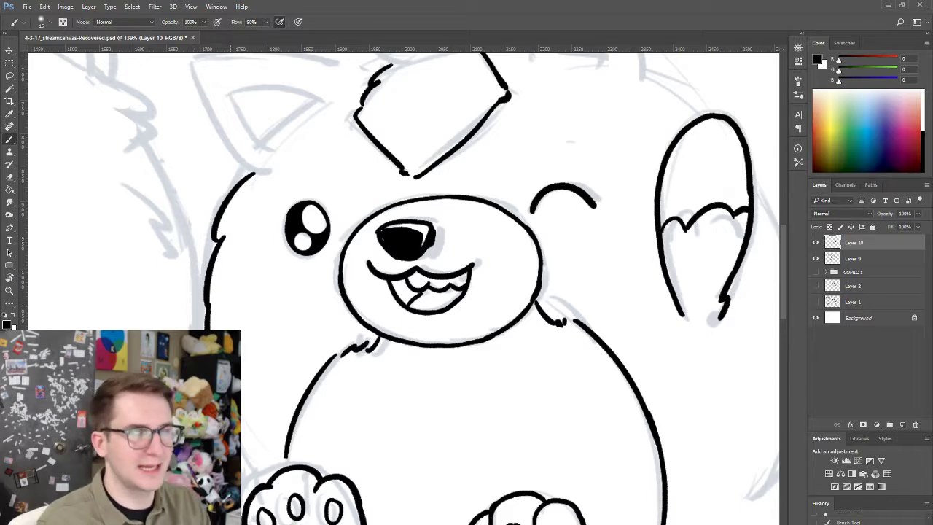
- Try to ink the short body line running down into the left-hand foot
left_click_drag(243, 452, 258, 481)
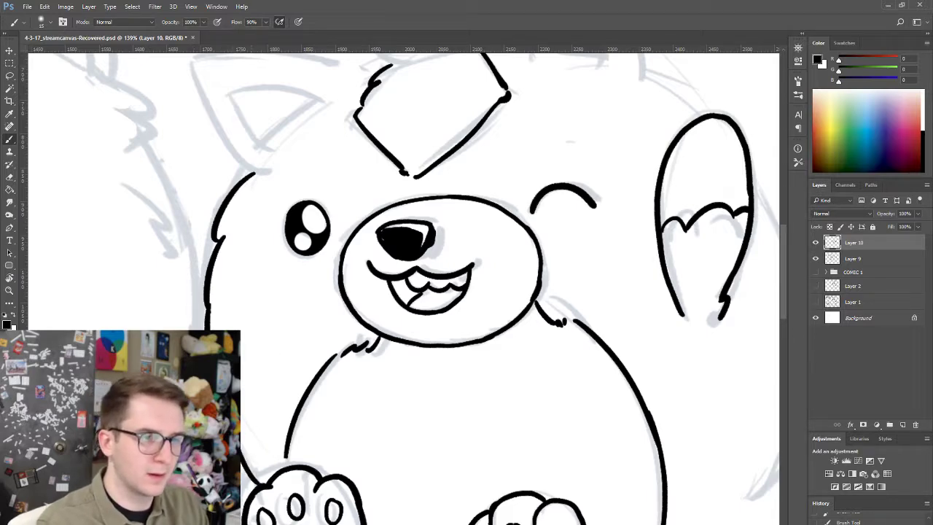
key("ctrl+z")
left_click_drag(242, 450, 269, 477)
key("ctrl+z")
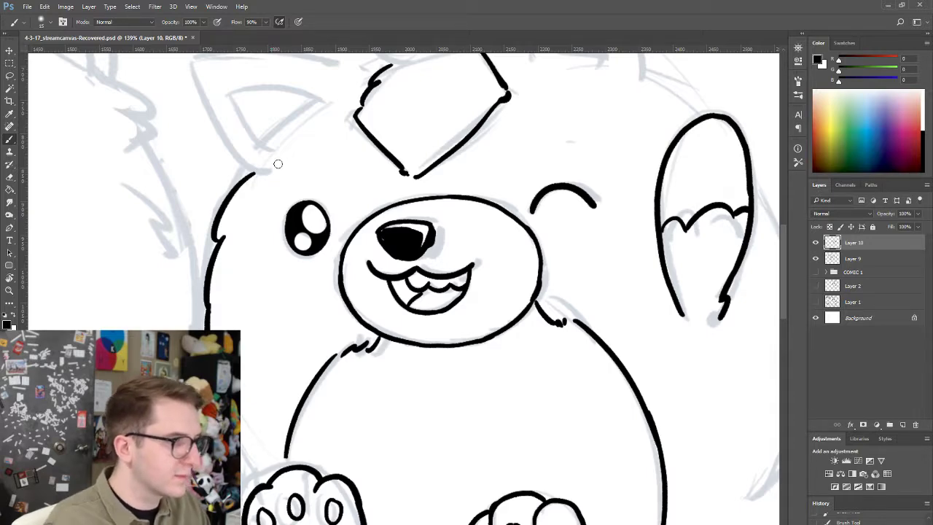
- Ink the left-hand ear's outer side and its top edge around the pointed tip, redoing strokes as needed
scroll(296, 153, "up", 3)
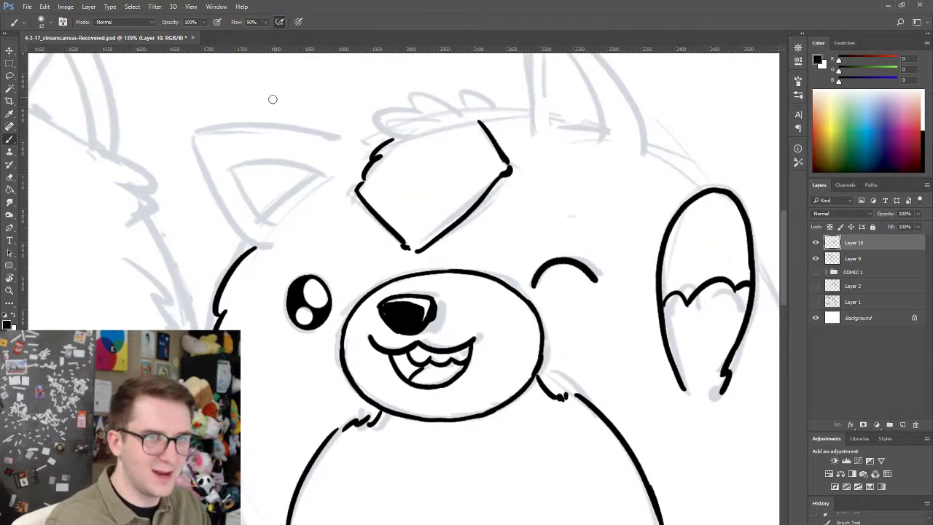
left_click_drag(193, 139, 261, 247)
key("ctrl+z")
mouse_move(193, 139)
left_mouse_down()
mouse_move(216, 206)
mouse_move(261, 248)
left_mouse_up()
key("ctrl+z")
mouse_move(193, 138)
left_mouse_down()
mouse_move(219, 207)
mouse_move(267, 251)
left_mouse_up()
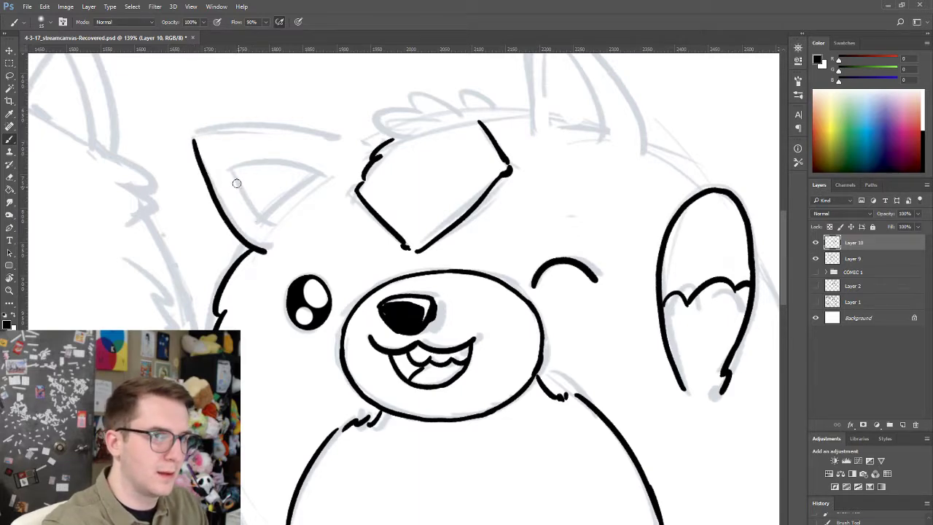
mouse_move(196, 140)
left_mouse_down()
mouse_move(301, 132)
mouse_move(361, 146)
left_mouse_up()
key("ctrl+z")
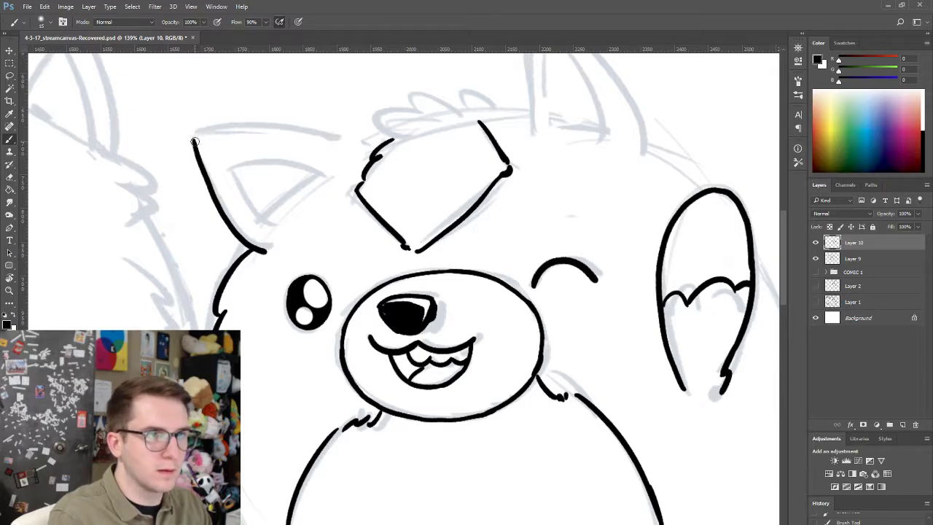
mouse_move(195, 140)
left_mouse_down()
mouse_move(230, 126)
mouse_move(359, 138)
left_mouse_up()
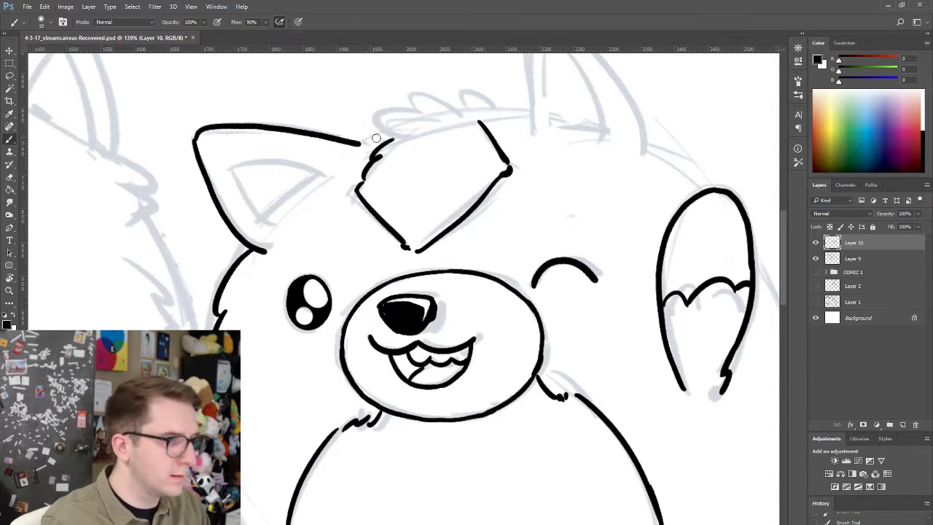
- Ink the fluffy hair tuft on top of the head and the short line toward the upright ear, retrying strokes
mouse_move(358, 140)
left_mouse_down()
mouse_move(459, 91)
mouse_move(474, 106)
mouse_move(543, 115)
left_mouse_up()
key("ctrl+z")
key("ctrl+z")
key("ctrl+z")
key("ctrl+z")
key("ctrl+z")
key("ctrl+z")
key("ctrl+z")
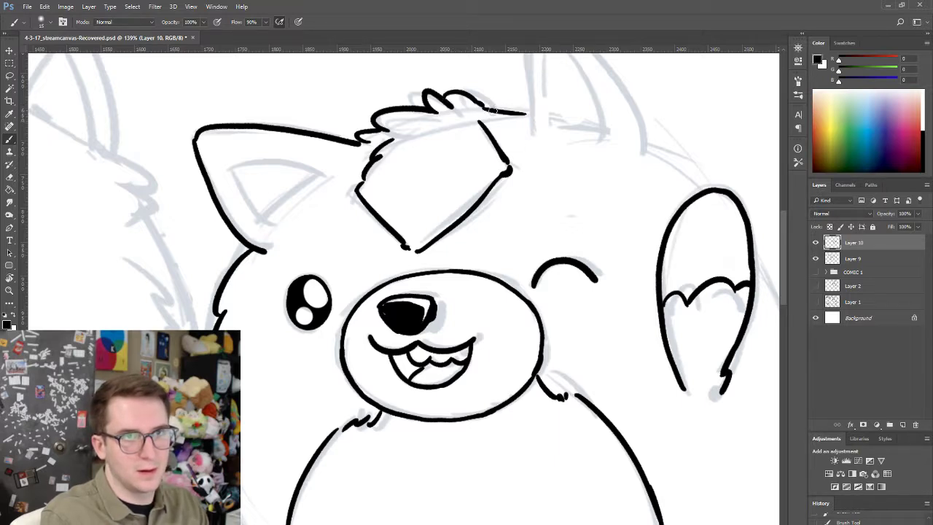
- Ink the straight left edge of the upright right-hand ear
mouse_move(487, 107)
left_mouse_down()
mouse_move(535, 114)
mouse_move(443, 232)
left_mouse_up()
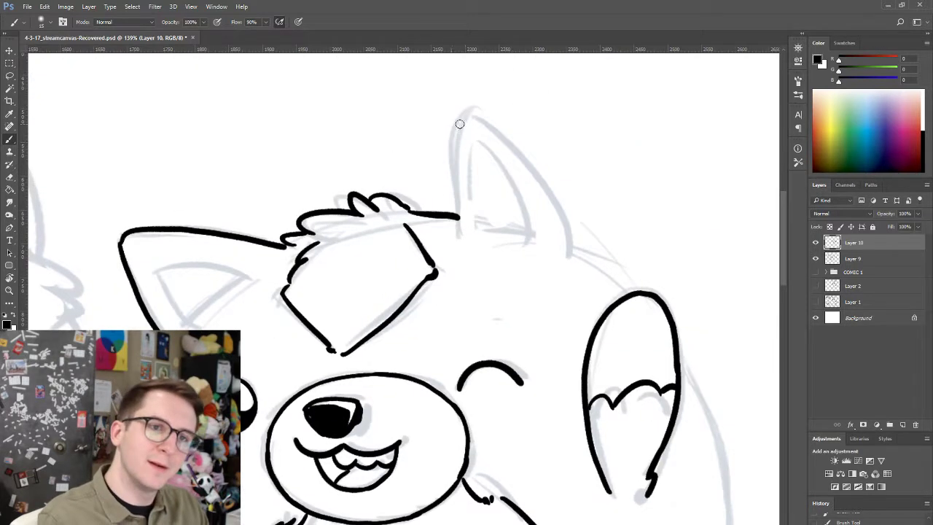
mouse_move(466, 120)
left_mouse_down()
mouse_move(453, 245)
mouse_move(459, 215)
mouse_move(460, 235)
left_mouse_up()
key("ctrl+z")
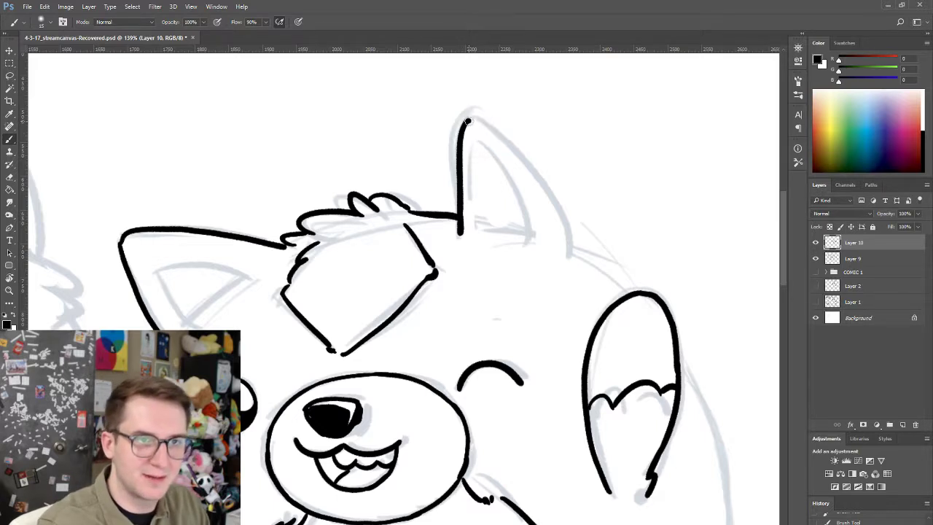
- Ink the upright ear's rounded tip and upper right edge, redoing strokes as needed
mouse_move(468, 121)
left_mouse_down()
mouse_move(518, 157)
mouse_move(557, 231)
left_mouse_up()
key("ctrl+z")
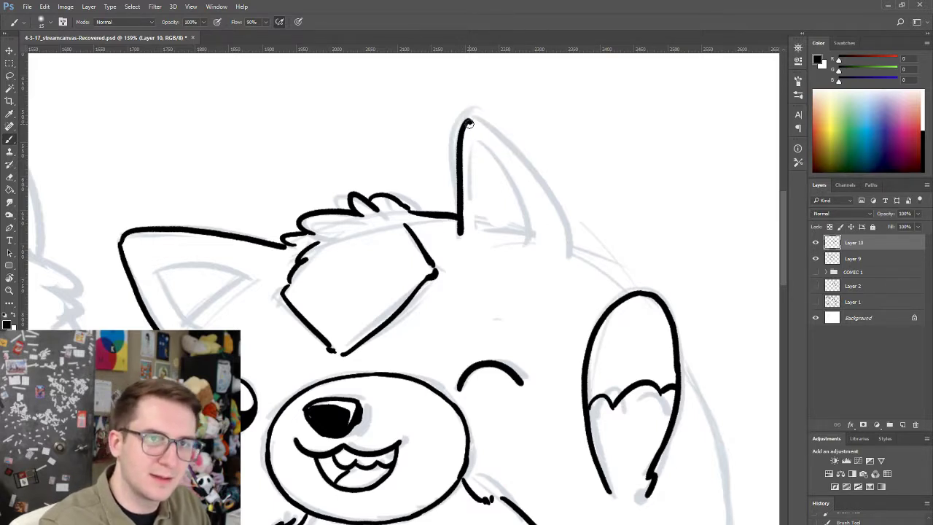
mouse_move(464, 122)
left_mouse_down()
mouse_move(487, 123)
mouse_move(543, 197)
left_mouse_up()
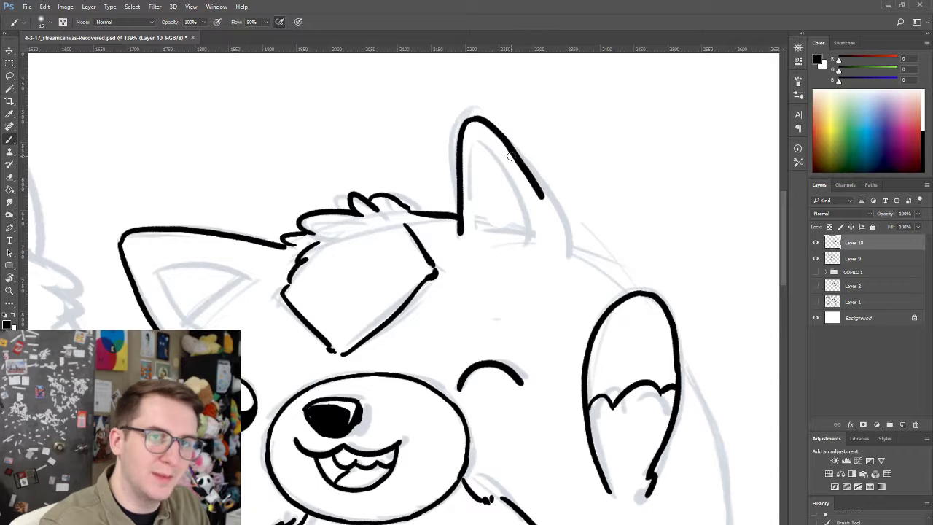
key("ctrl+z")
mouse_move(464, 124)
left_mouse_down()
mouse_move(483, 121)
mouse_move(501, 136)
mouse_move(482, 122)
mouse_move(543, 197)
mouse_move(496, 130)
mouse_move(545, 183)
left_mouse_up()
key("ctrl+z")
key("ctrl+z")
key("ctrl+z")
key("ctrl+z")
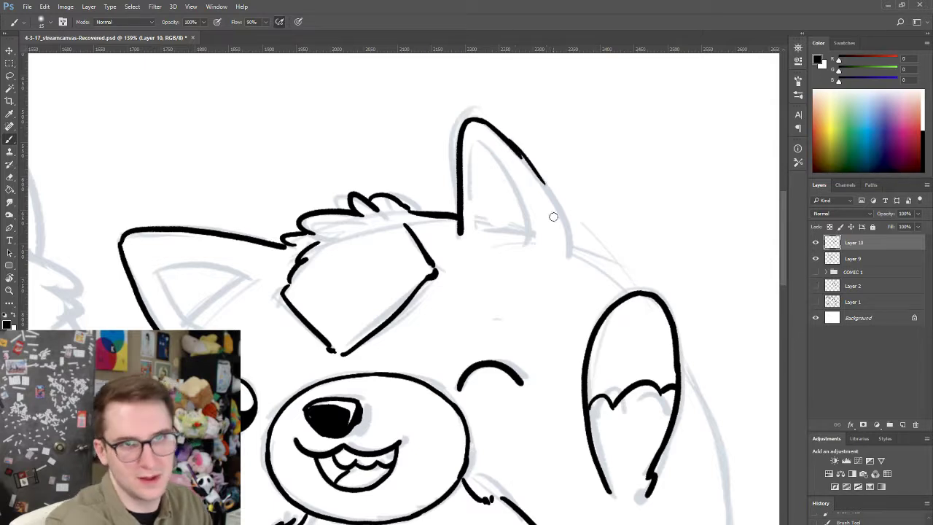
key("ctrl+z")
- Extend the upright ear's right edge down to its base and finish it with a small fur notch
left_click_drag(509, 143, 565, 227)
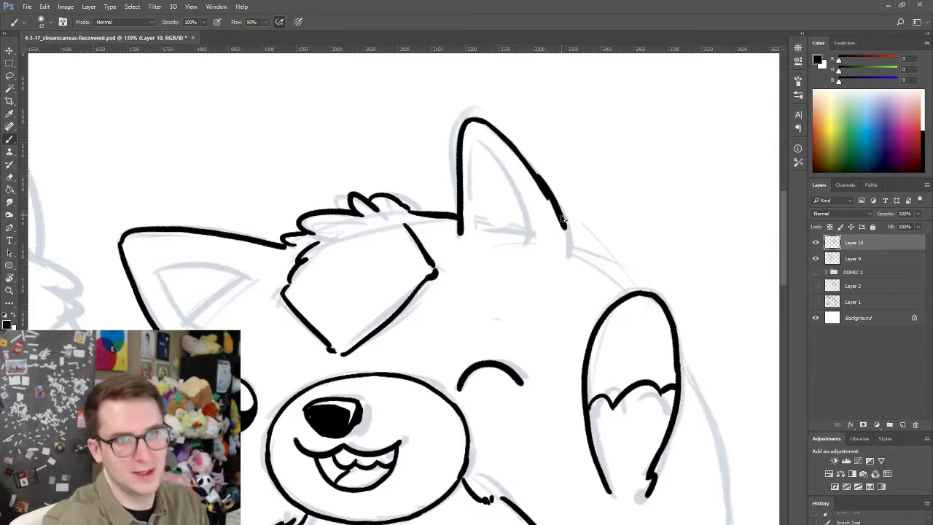
key("ctrl+z")
left_click_drag(539, 182, 565, 230)
key("ctrl+z")
key("ctrl+z")
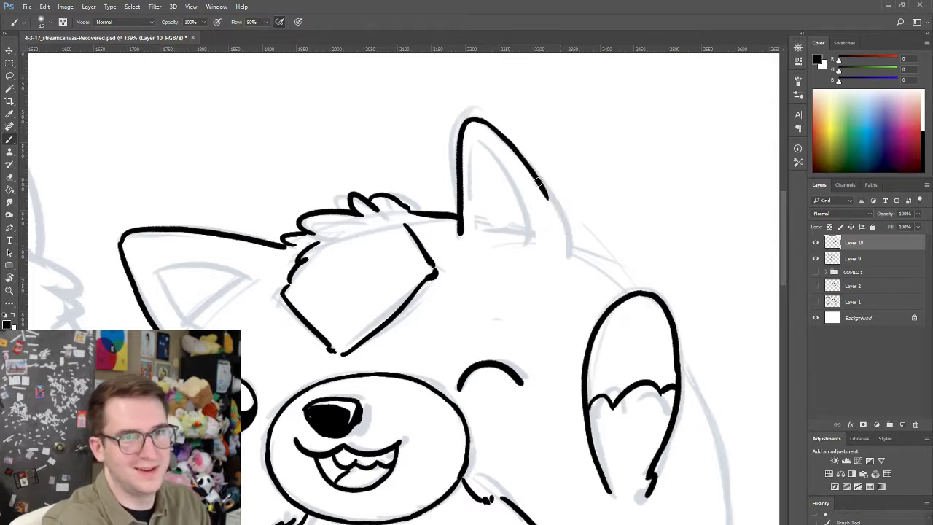
mouse_move(539, 182)
left_mouse_down()
mouse_move(563, 249)
mouse_move(577, 246)
mouse_move(618, 287)
left_mouse_up()
key("ctrl+alt+z")
- Ink the head line from the upright ear's base down to the top of the tall oval, redoing the stroke once
left_click_drag(577, 255, 625, 292)
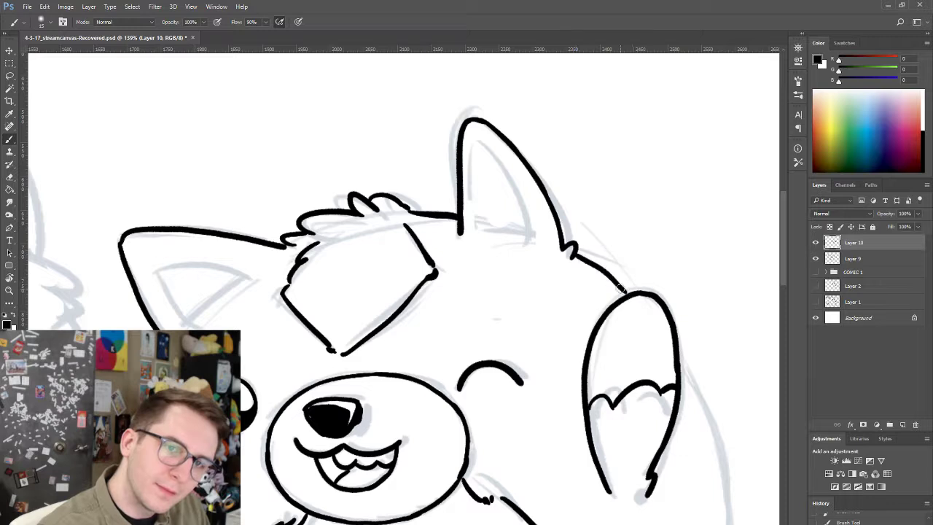
key("ctrl+z")
left_click_drag(573, 255, 629, 295)
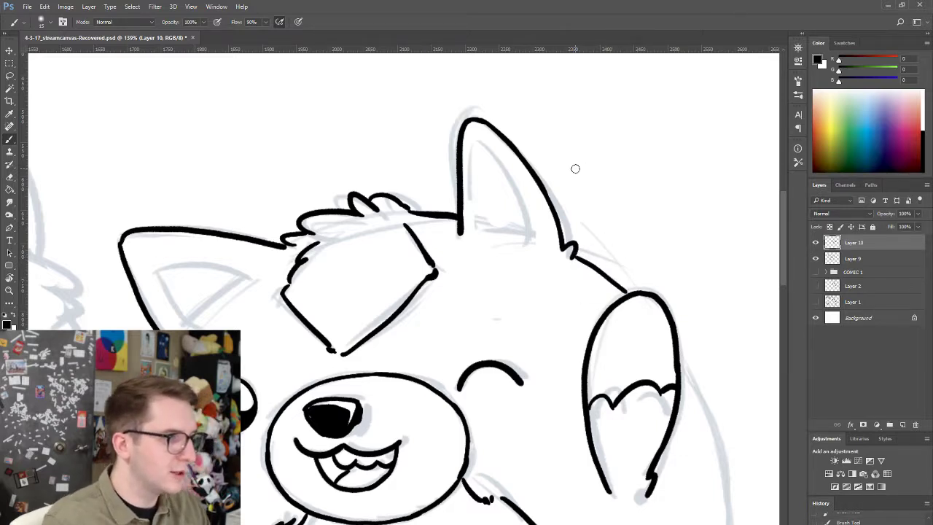
- Rotate the canvas and ink the first short curve of the body's outer side where it leaves the tall oval
key("r")
mouse_move(535, 304)
left_mouse_down()
mouse_move(511, 98)
mouse_move(381, 163)
mouse_move(427, 194)
mouse_move(473, 107)
mouse_move(495, 102)
left_mouse_up()
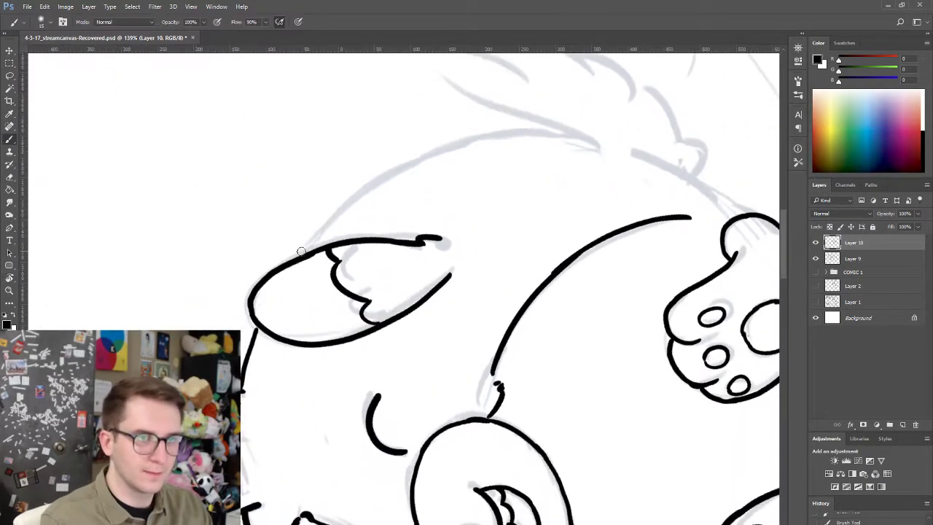
left_click_drag(333, 219, 474, 162)
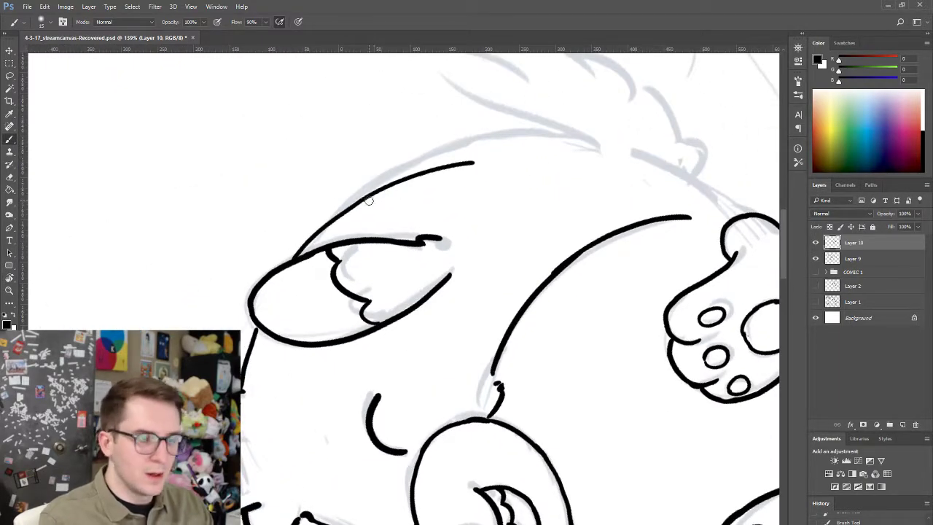
key("ctrl+z")
mouse_move(299, 254)
left_mouse_down()
mouse_move(358, 200)
mouse_move(442, 162)
left_mouse_up()
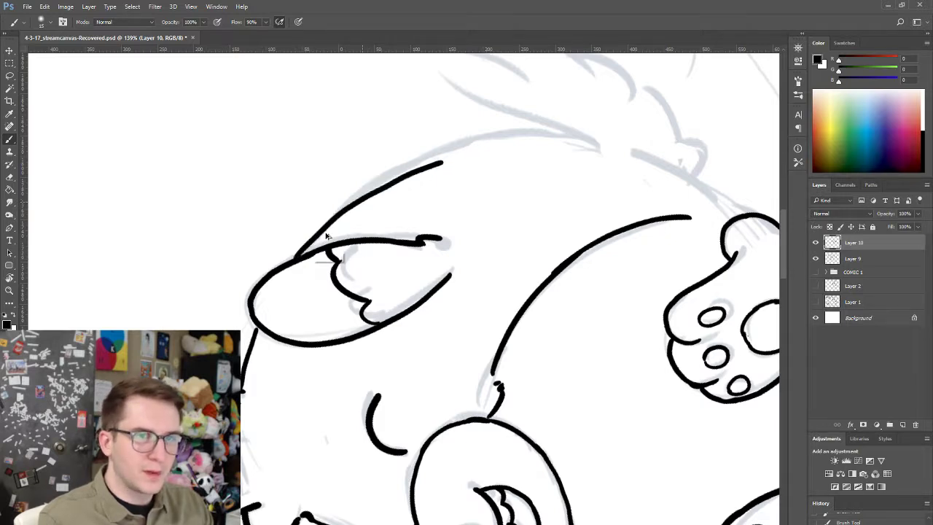
key("ctrl+z")
mouse_move(295, 258)
left_mouse_down()
mouse_move(349, 201)
mouse_move(435, 159)
left_mouse_up()
key("ctrl+z")
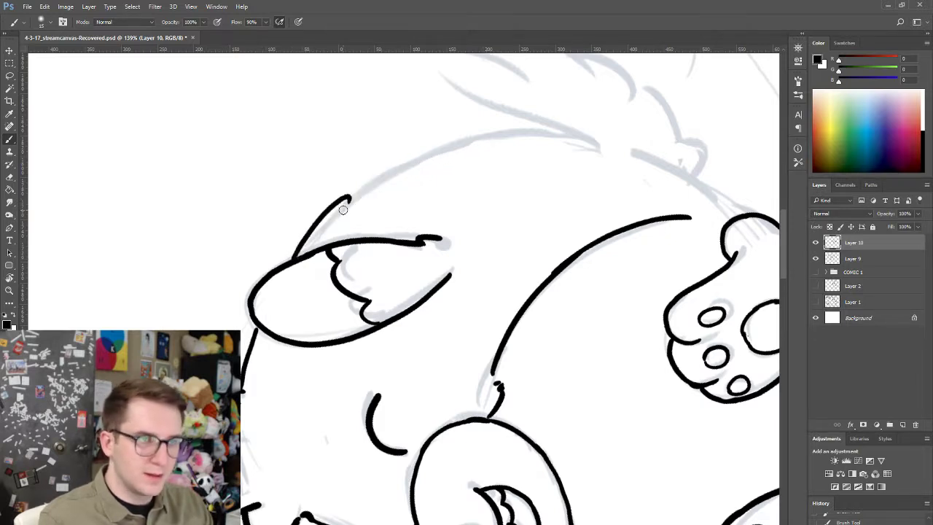
- Continue the body's outer side in notched fur curves down to the tail's base and reset the canvas rotation
left_click_drag(350, 197, 410, 165)
key("ctrl+z")
left_click_drag(351, 195, 433, 162)
key("ctrl+z")
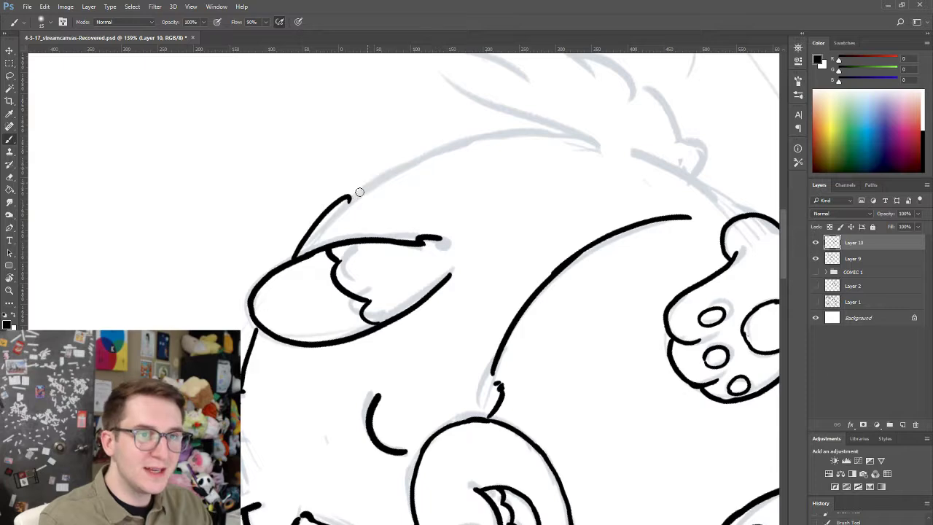
mouse_move(351, 196)
left_mouse_down()
mouse_move(417, 162)
mouse_move(531, 135)
mouse_move(581, 144)
left_mouse_up()
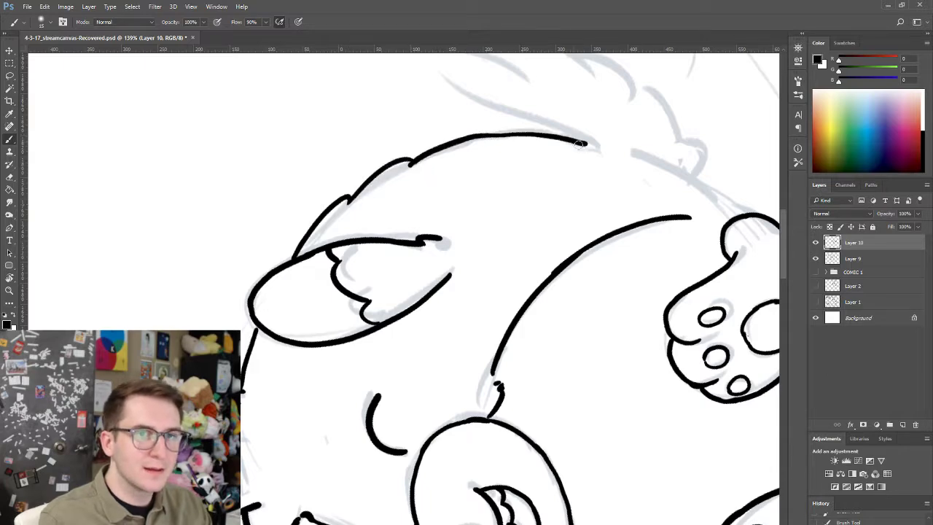
right_click(498, 196)
left_click(497, 244)
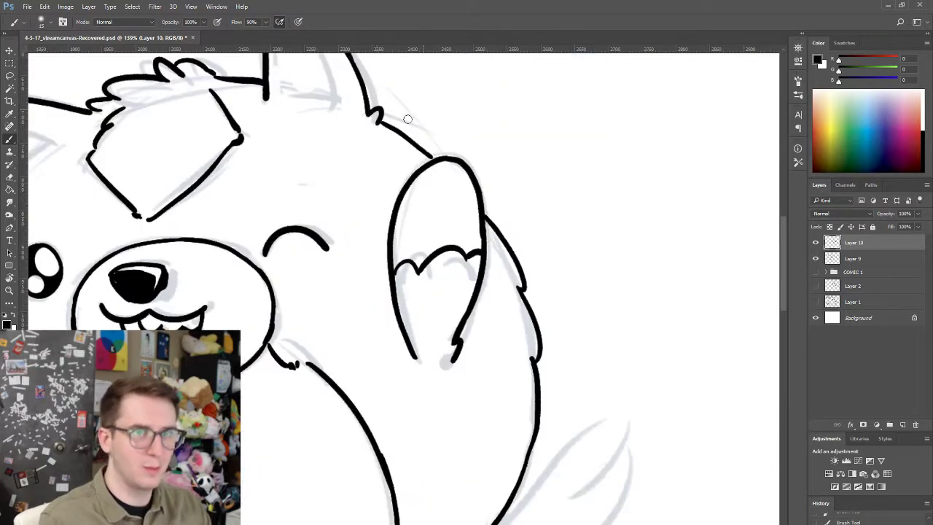
- Ink the left and right sides of the inner-ear shape inside the upright ear, redoing strokes as needed
left_click_drag(382, 172, 421, 288)
left_click_drag(325, 143, 322, 227)
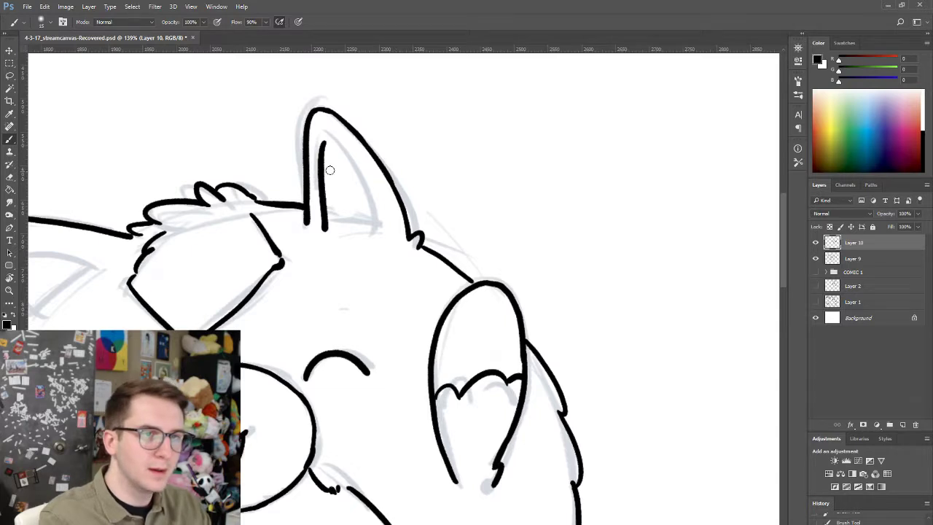
key("ctrl+z")
mouse_move(326, 146)
left_mouse_down()
mouse_move(324, 210)
mouse_move(363, 188)
left_mouse_up()
key("ctrl+z")
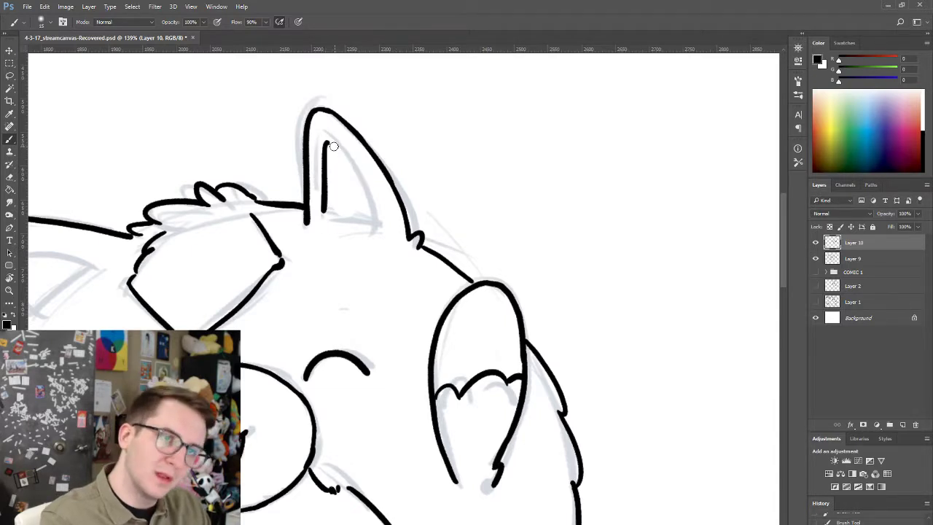
left_click_drag(330, 143, 374, 202)
key("ctrl+z")
left_click_drag(328, 142, 377, 223)
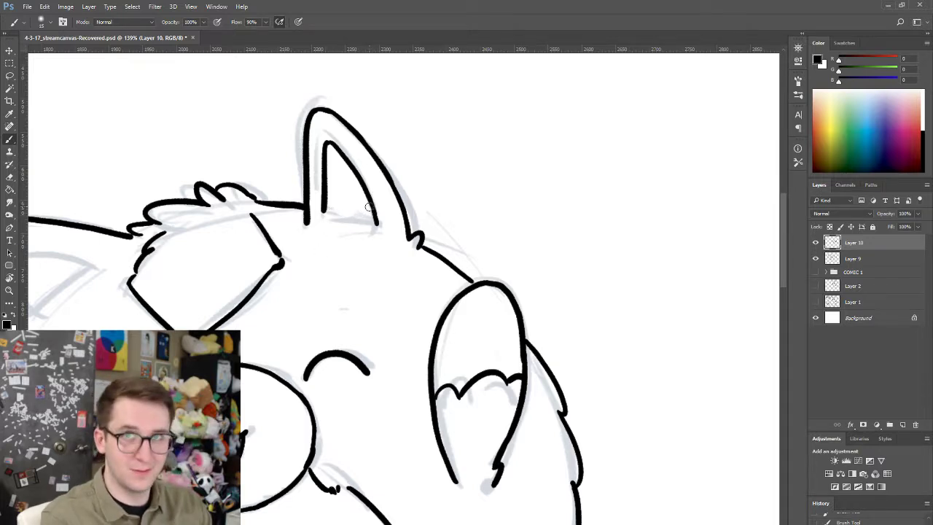
- Close the bottom of the upright ear's inner shape with a jagged fur line
left_click_drag(373, 213, 323, 215)
key("ctrl+alt+z")
key("ctrl+alt+z")
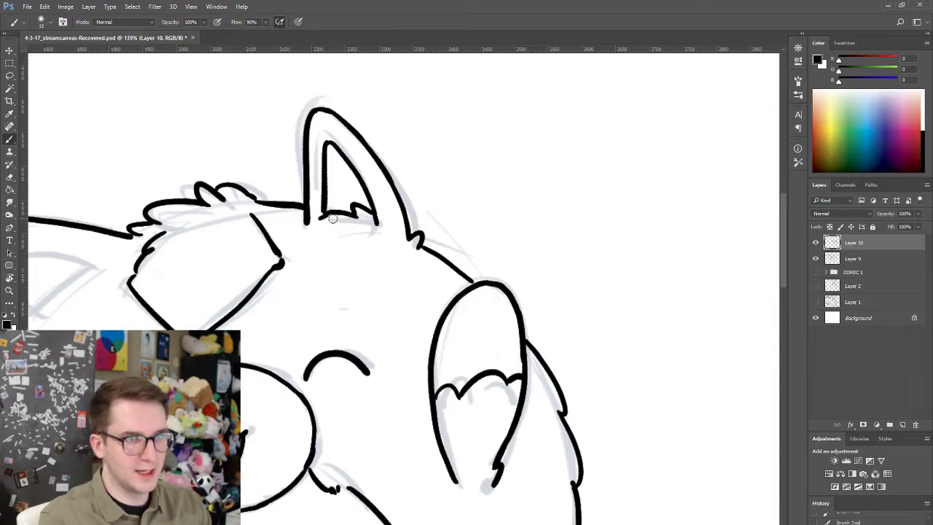
left_click_drag(312, 254, 538, 254)
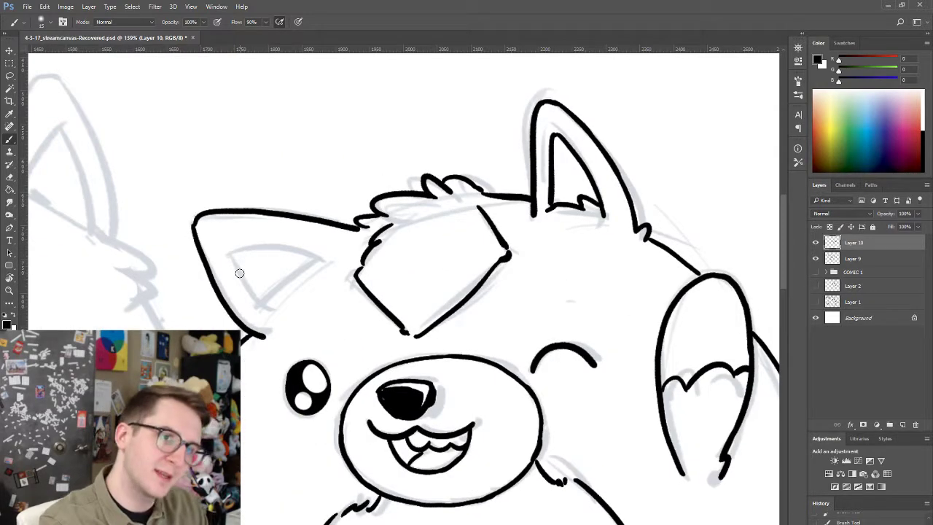
- Ink the inner-ear shape of the smaller dog's sideways ear, closing its base with short curved fur strokes
left_click_drag(231, 255, 278, 319)
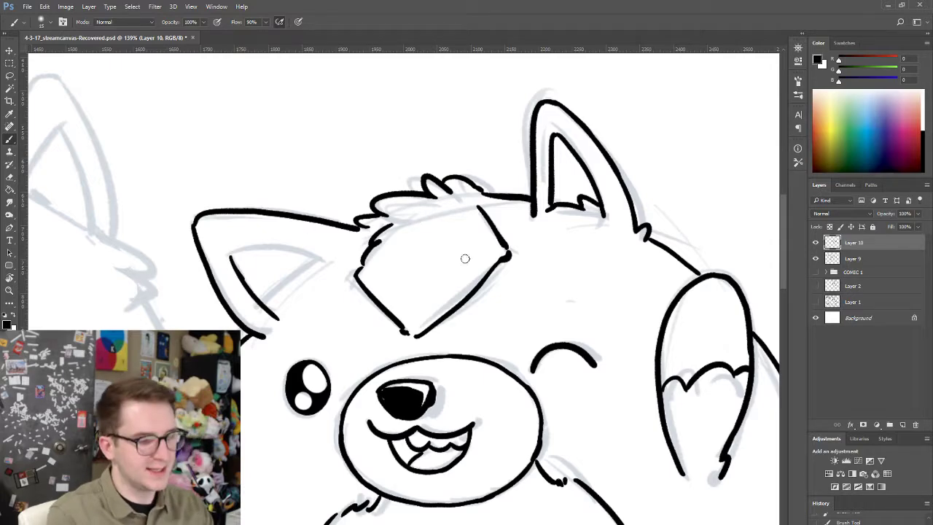
key("r")
left_click_drag(465, 258, 327, 333)
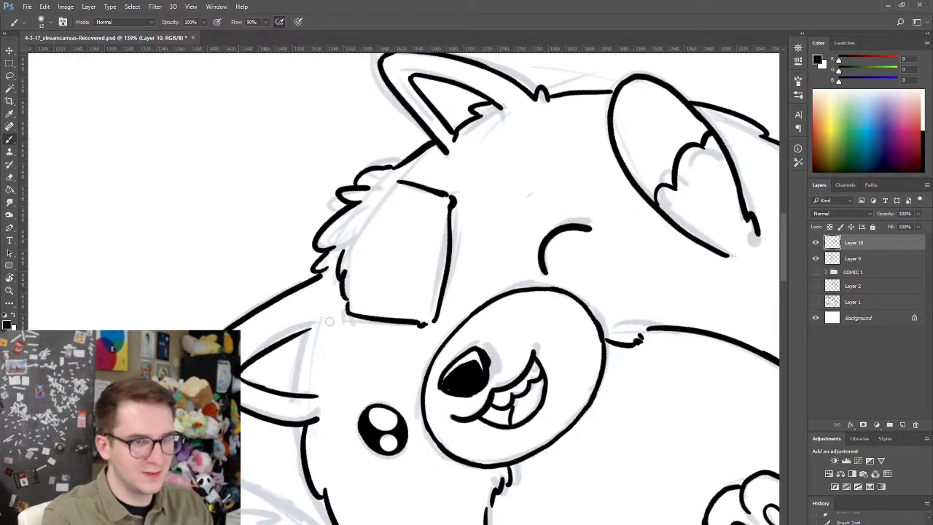
key("ctrl+z")
mouse_move(243, 362)
left_mouse_down()
mouse_move(315, 320)
mouse_move(300, 358)
mouse_move(306, 391)
mouse_move(304, 383)
left_mouse_up()
key("ctrl+alt+z")
right_click(434, 333)
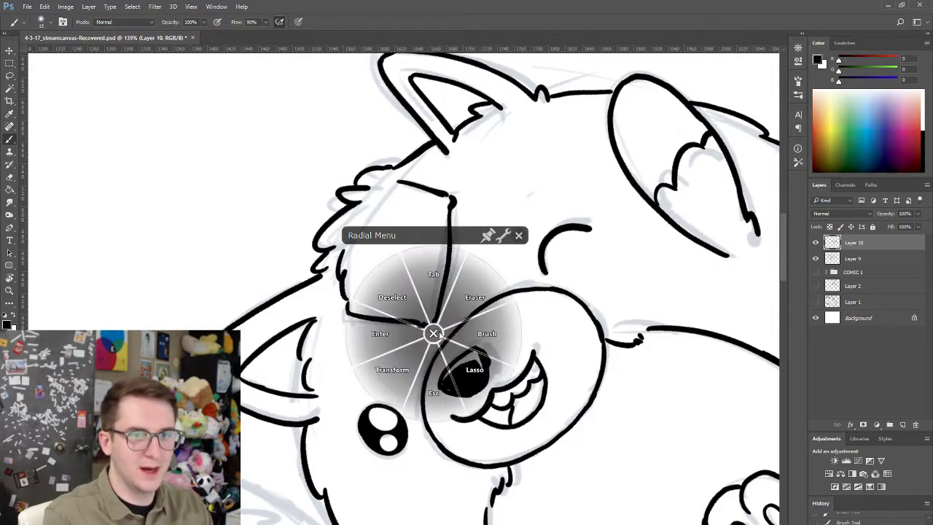
left_click(433, 394)
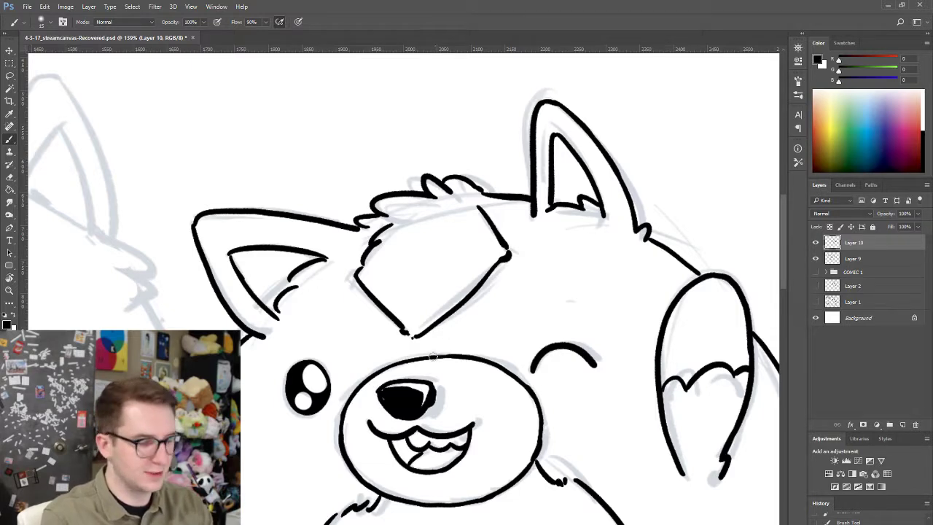
- Extend the belly's side curve down to the heel of the smaller dog's angled foot, redoing the stroke as needed
left_click_drag(436, 350, 432, 336)
left_click_drag(481, 375, 472, 285)
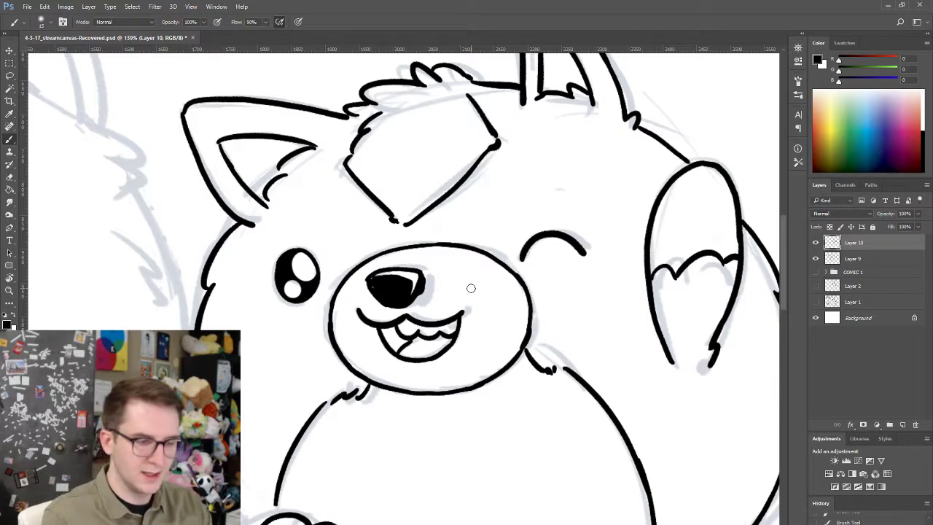
left_click_drag(437, 427, 439, 312)
mouse_move(604, 406)
left_mouse_down()
mouse_move(583, 302)
mouse_move(557, 308)
left_mouse_up()
left_click_drag(565, 432, 594, 403)
key("ctrl+z")
key("ctrl+z")
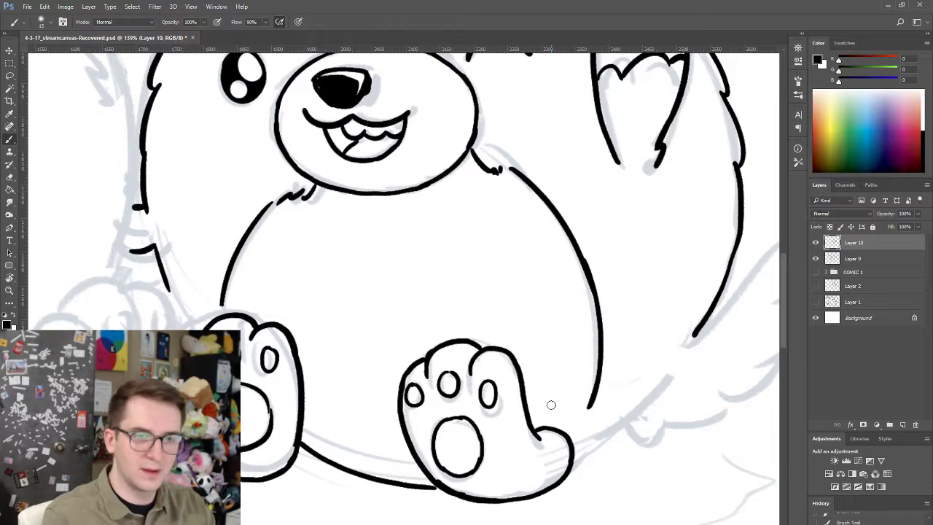
left_click_drag(566, 433, 593, 408)
key("ctrl+z")
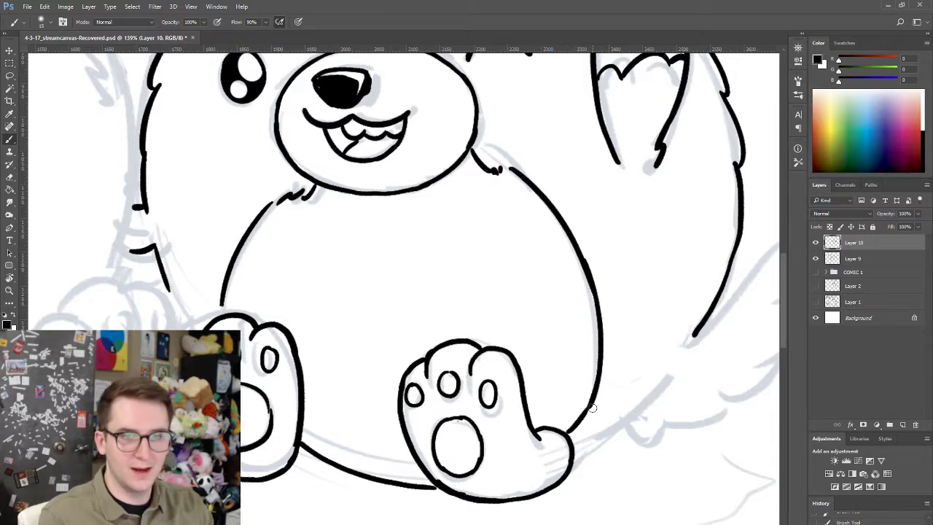
- Ink the start of the tail's upper edge where it rises from the end of the body's outer side
left_click_drag(646, 363, 407, 449)
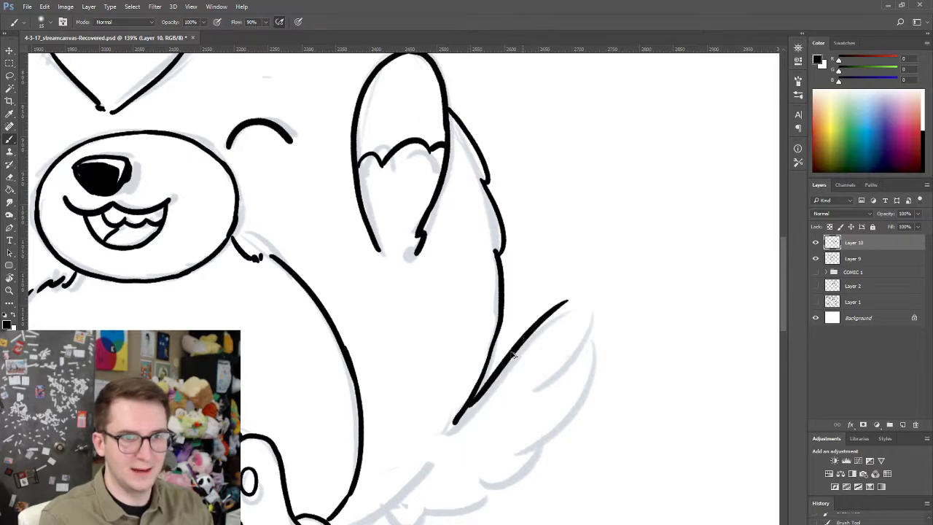
left_click_drag(470, 402, 560, 309)
key("ctrl+z")
left_click_drag(475, 392, 540, 326)
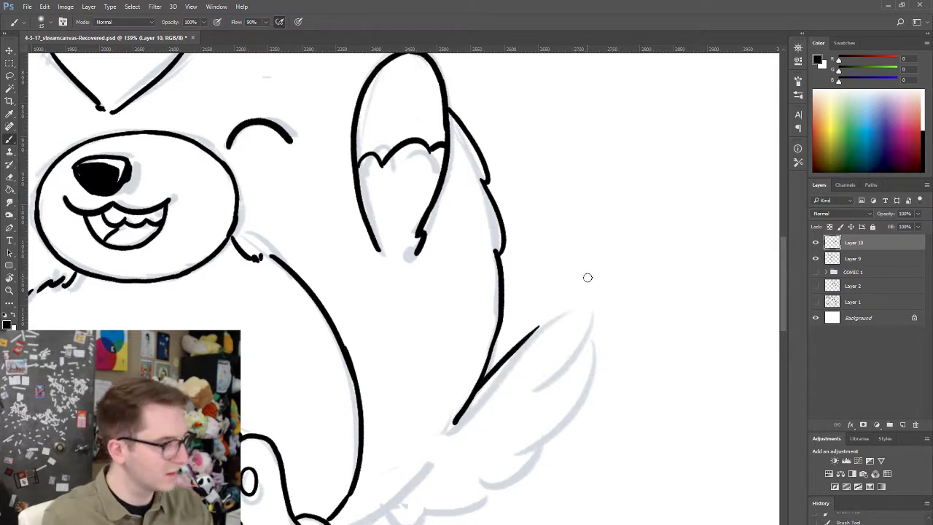
- Extend the tail's upper edge in a smooth arc out to the tip, redoing the stroke until it fits the sketch
left_click_drag(534, 333, 566, 311)
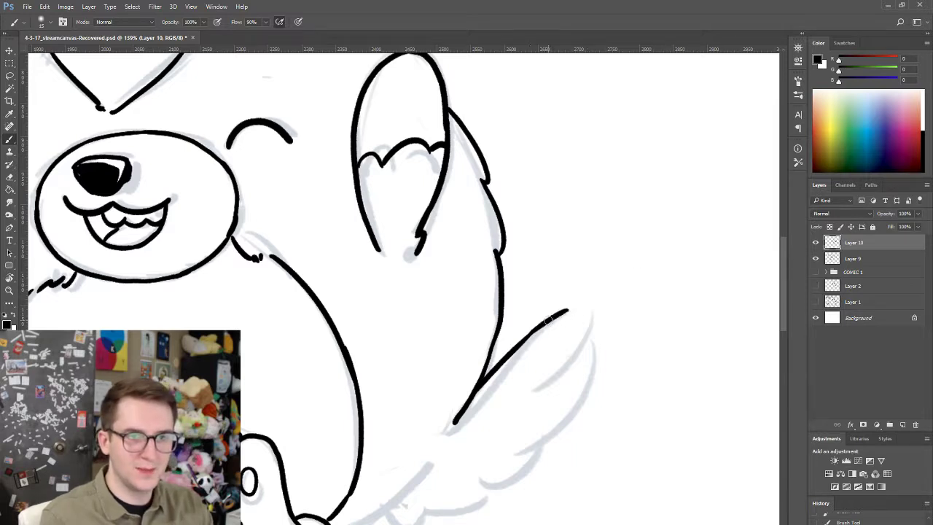
key("ctrl+z")
left_click_drag(525, 340, 581, 311)
key("ctrl+z")
key("ctrl+z")
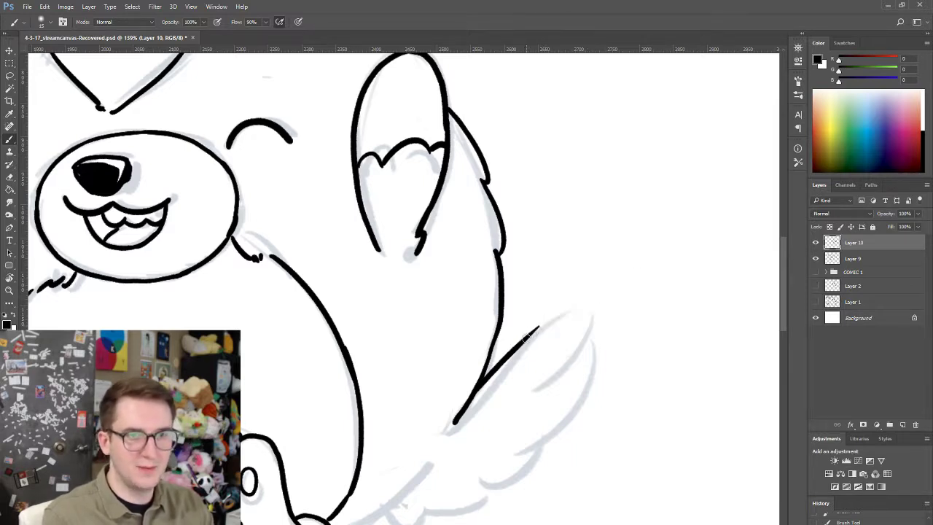
left_click_drag(524, 340, 575, 311)
key("ctrl+z")
left_click_drag(524, 341, 584, 308)
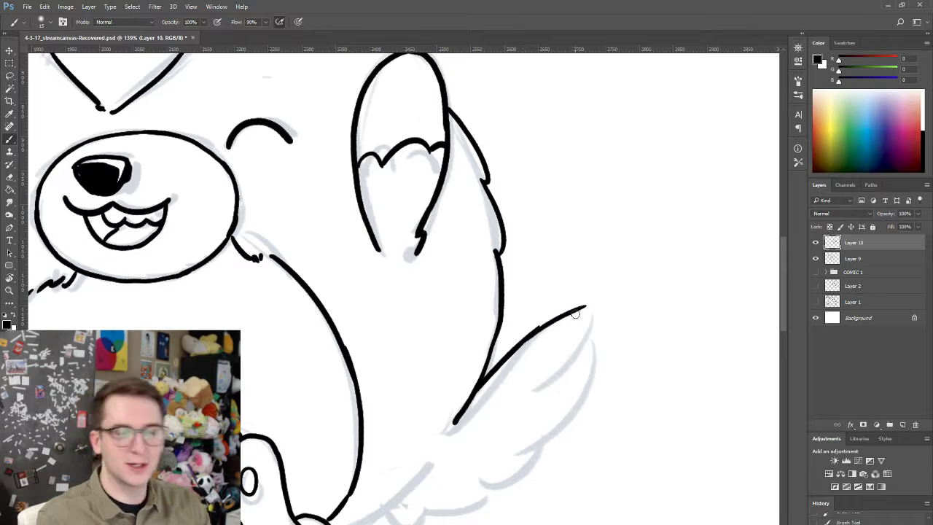
key("ctrl+z")
left_click_drag(525, 338, 582, 311)
key("ctrl+z")
- Try a pointed tail tip with a short stroke turning back down from the end of the upper edge
mouse_move(526, 337)
left_mouse_down()
mouse_move(592, 310)
mouse_move(567, 364)
left_mouse_up()
key("ctrl+z")
left_click_drag(586, 312, 566, 367)
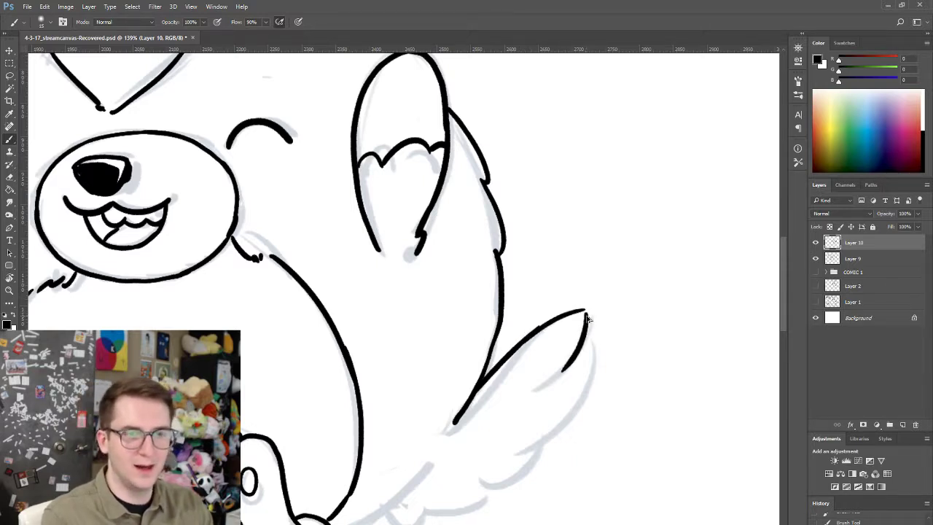
key("ctrl+z")
left_click_drag(586, 312, 563, 368)
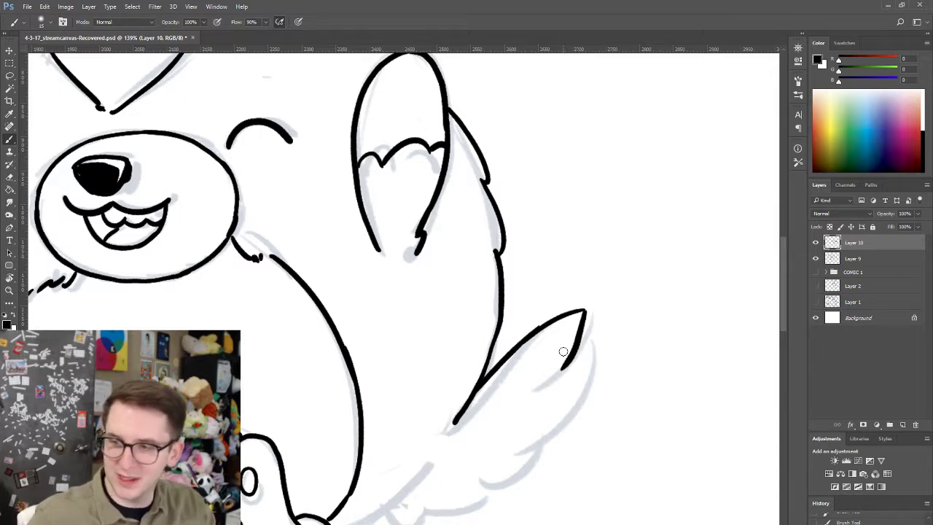
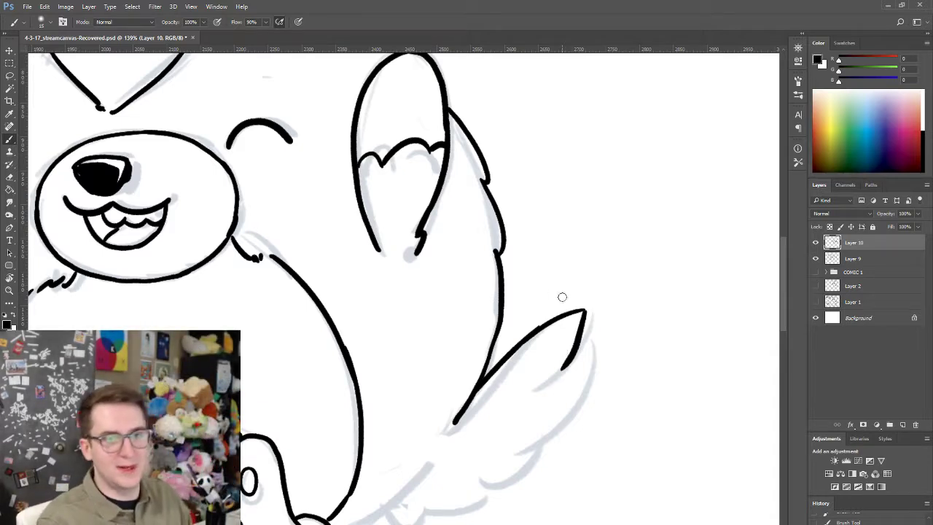
- Erase the pointed tail tip and ink a rounded one that curves back into a short inner fur line
key("e")
mouse_move(583, 312)
left_mouse_down()
mouse_move(564, 370)
mouse_move(556, 346)
mouse_move(571, 339)
mouse_move(577, 316)
mouse_move(597, 310)
mouse_move(589, 328)
mouse_move(601, 322)
mouse_move(568, 375)
left_mouse_up()
key("b")
key("ctrl+z")
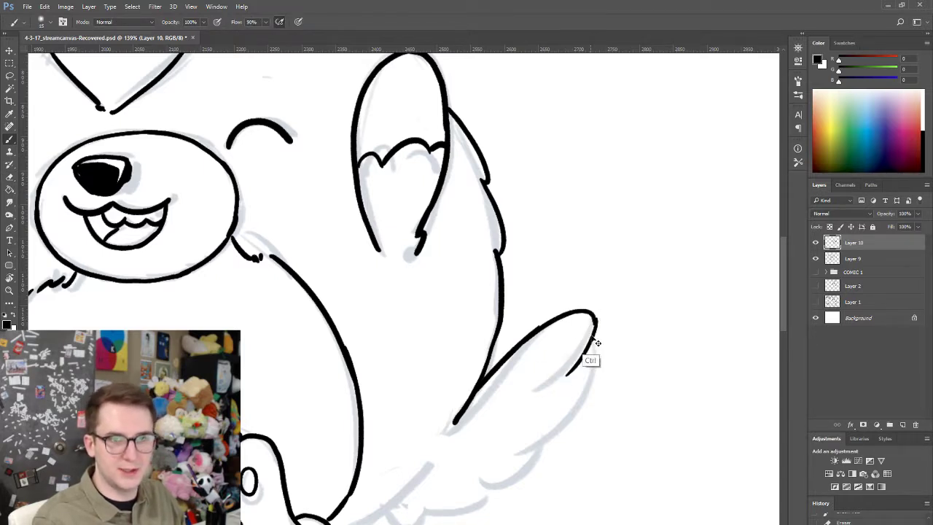
key("ctrl+z")
left_click_drag(592, 320, 558, 372)
left_click_drag(593, 339, 559, 406)
key("ctrl+z")
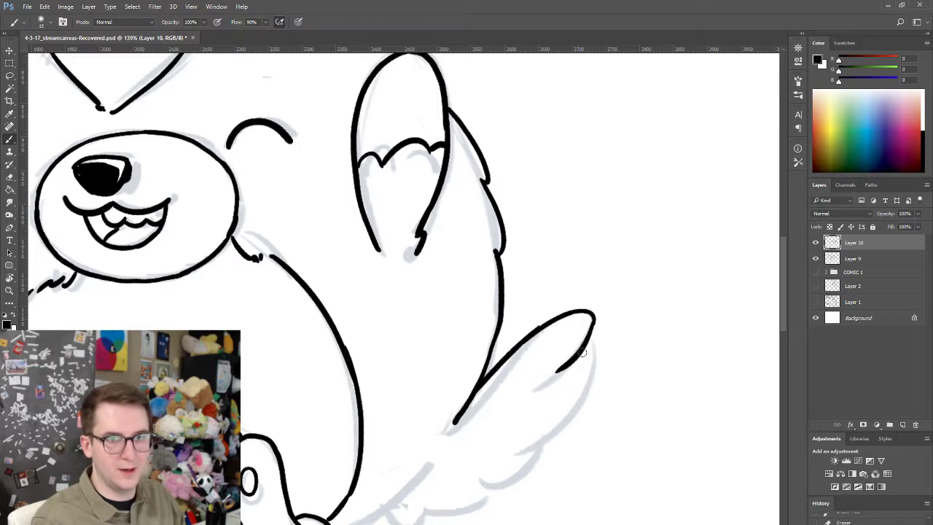
- Ink the second rounded fur tuft just below the tail's tip, redoing its long outer curve
mouse_move(589, 342)
left_mouse_down()
mouse_move(597, 390)
mouse_move(501, 481)
left_mouse_up()
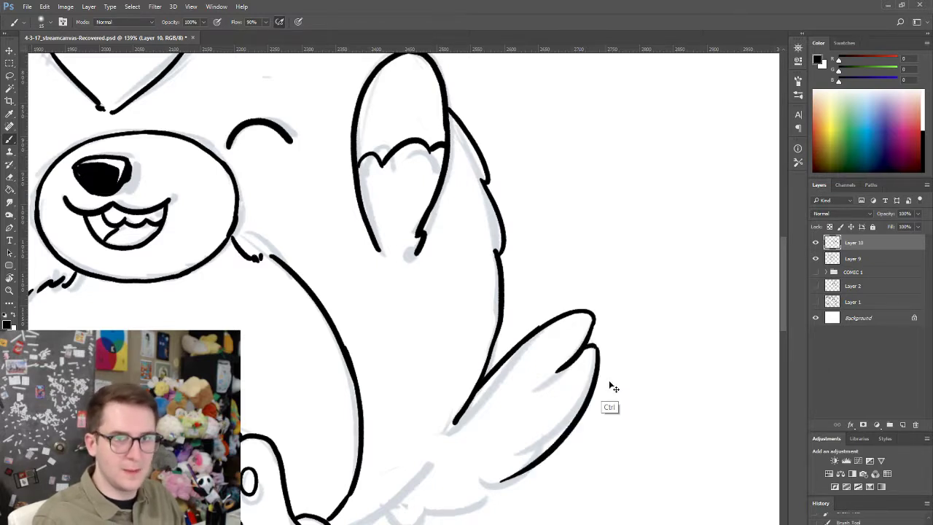
key("ctrl+z")
mouse_move(590, 344)
left_mouse_down()
mouse_move(490, 446)
mouse_move(597, 352)
left_mouse_up()
key("ctrl+z")
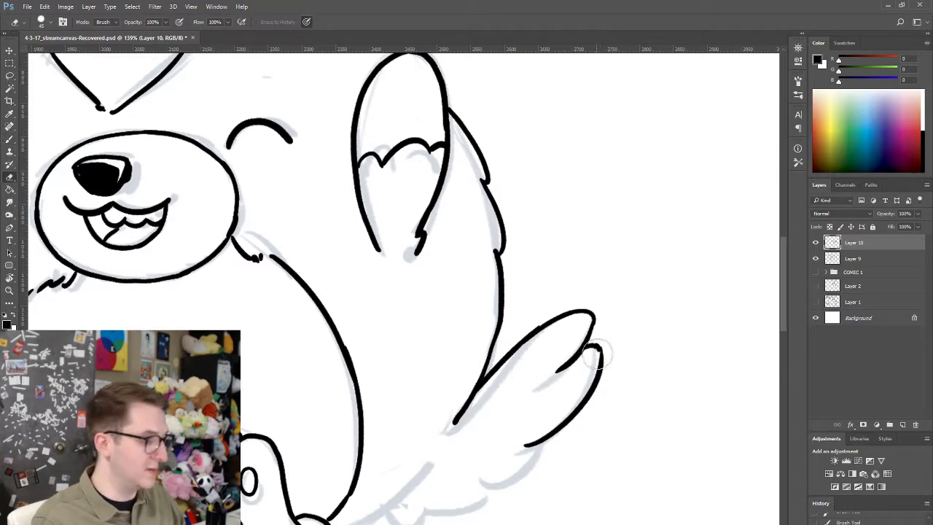
- Ink the tail's lower edge outward from the heel and add the remaining rounded fur tufts along its underside
left_click_drag(474, 463, 495, 431)
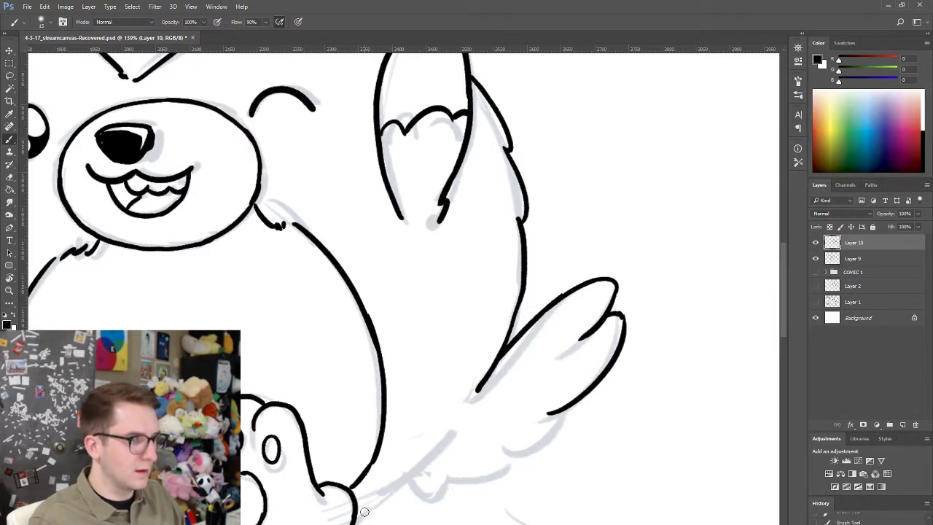
left_click_drag(352, 517, 425, 465)
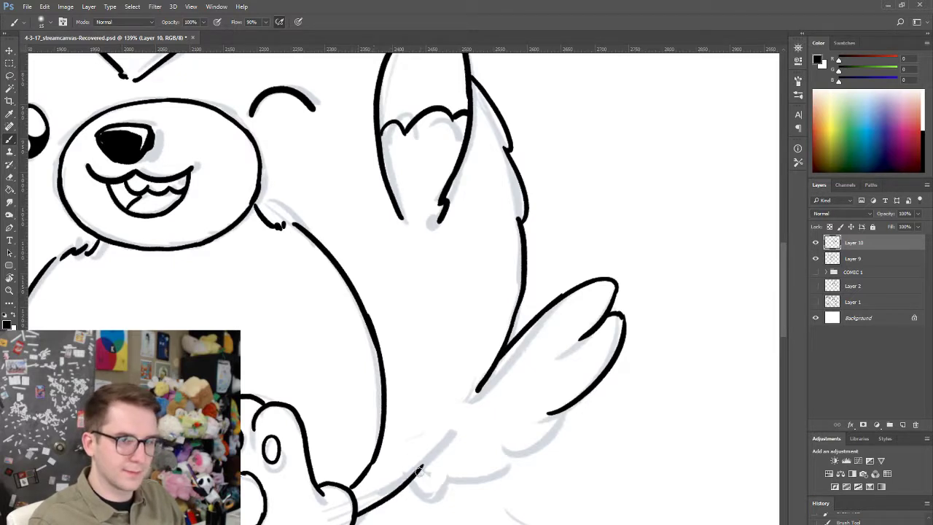
key("ctrl+z")
mouse_move(358, 508)
left_mouse_down()
mouse_move(450, 440)
mouse_move(561, 431)
mouse_move(575, 407)
left_mouse_up()
key("ctrl+z")
mouse_move(491, 449)
left_mouse_down()
mouse_move(569, 423)
mouse_move(579, 400)
left_mouse_up()
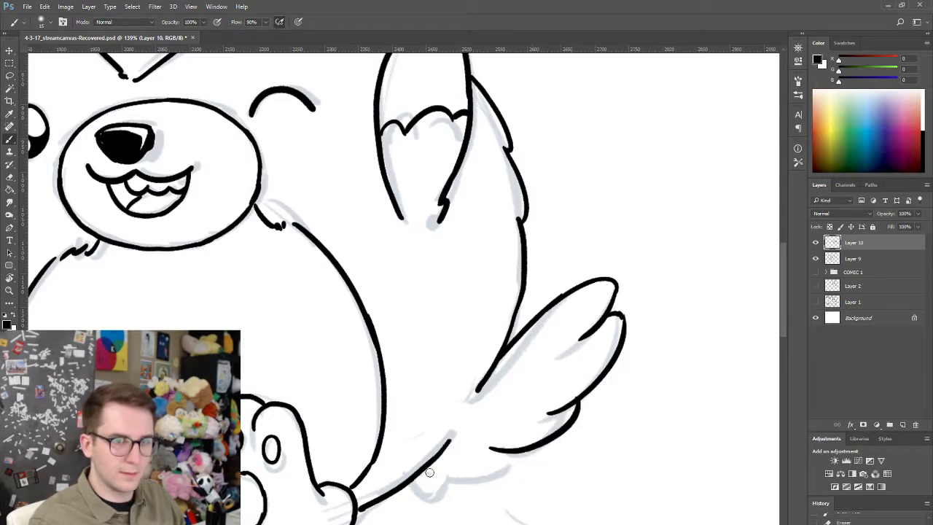
mouse_move(427, 470)
left_mouse_down()
mouse_move(458, 476)
mouse_move(522, 454)
left_mouse_up()
- Add short detail lines on the heel of the smaller dog's angled foot
mouse_move(415, 330)
left_mouse_down()
mouse_move(460, 369)
mouse_move(506, 391)
left_mouse_up()
mouse_move(507, 391)
left_mouse_down()
mouse_move(417, 353)
mouse_move(459, 340)
left_mouse_up()
left_click_drag(392, 404, 405, 324)
left_click_drag(442, 415, 558, 418)
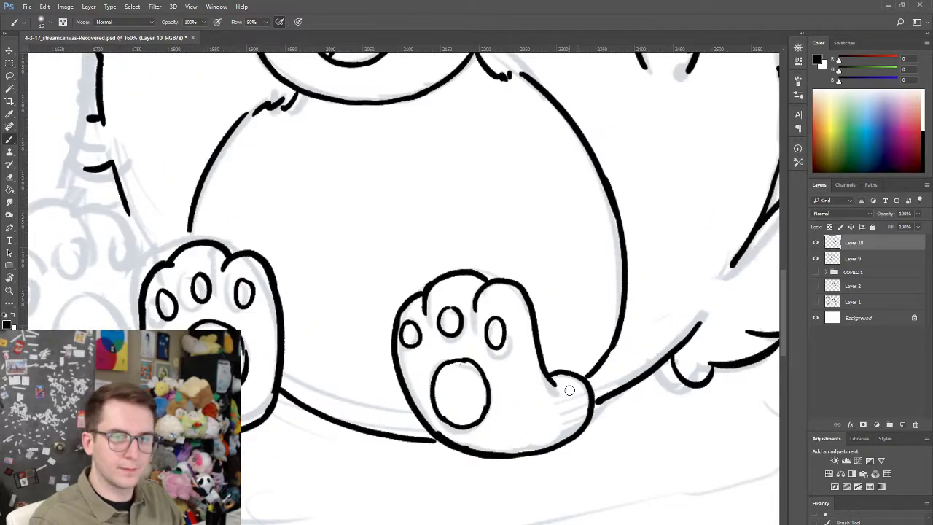
scroll(486, 252, "up", 10)
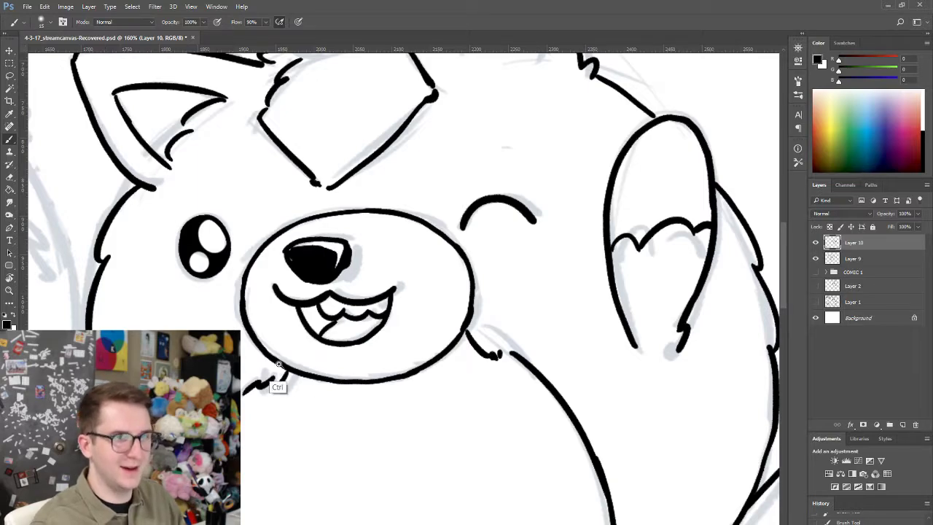
- Ink the base line of the larger dog's ear nearest the smaller dog, continuing into notched fur on the head's side
left_click_drag(278, 385, 218, 385)
left_click_drag(416, 323, 474, 317)
scroll(331, 320, "down", 5)
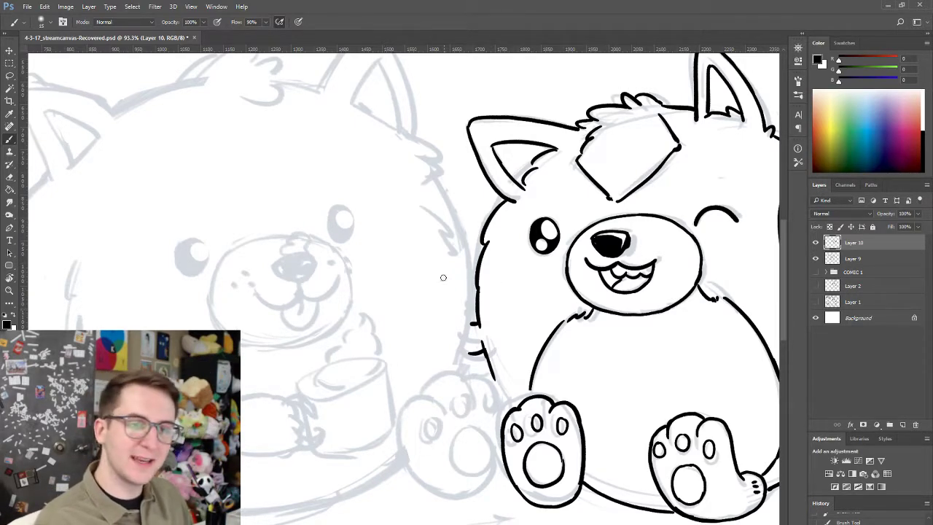
left_click_drag(396, 286, 429, 358)
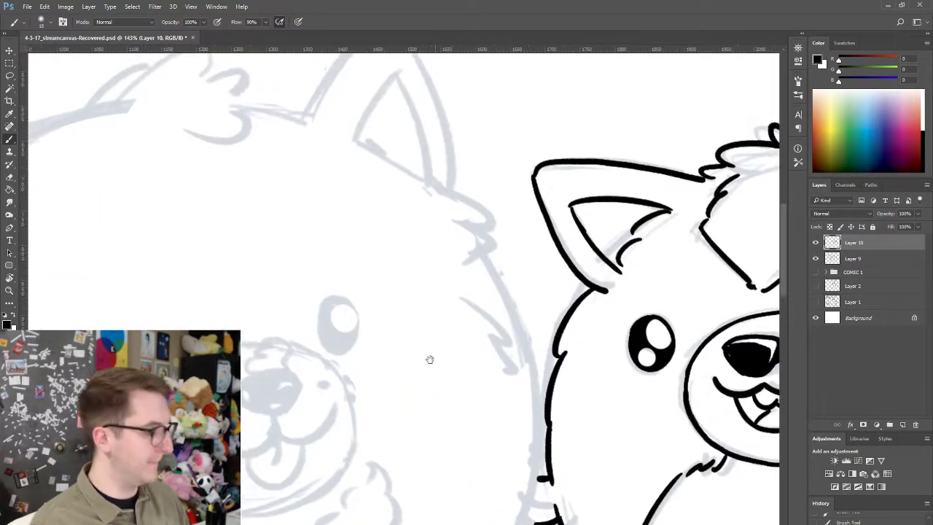
key("r")
mouse_move(561, 205)
left_mouse_down()
mouse_move(452, 152)
mouse_move(464, 161)
left_mouse_up()
key("b")
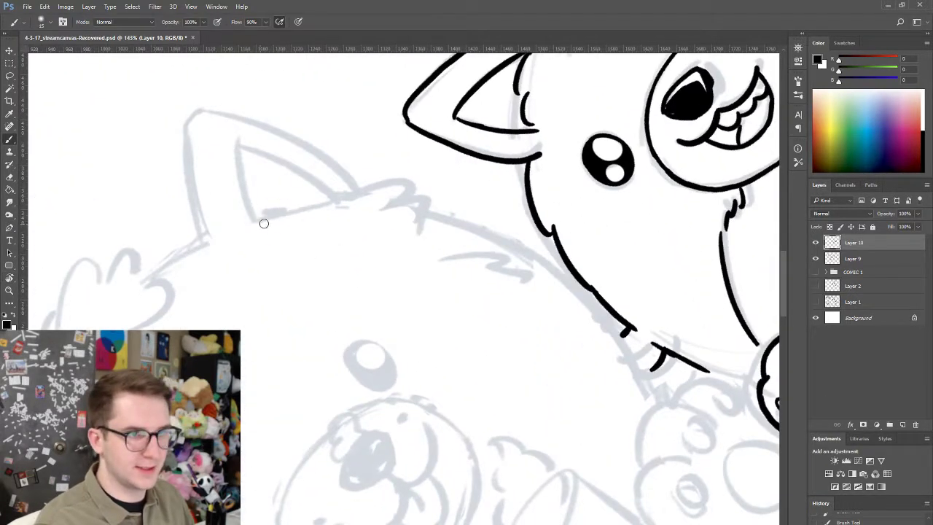
left_click_drag(255, 223, 364, 193)
key("ctrl+z")
mouse_move(266, 220)
left_mouse_down()
mouse_move(349, 192)
mouse_move(414, 201)
mouse_move(383, 207)
mouse_move(423, 221)
left_mouse_up()
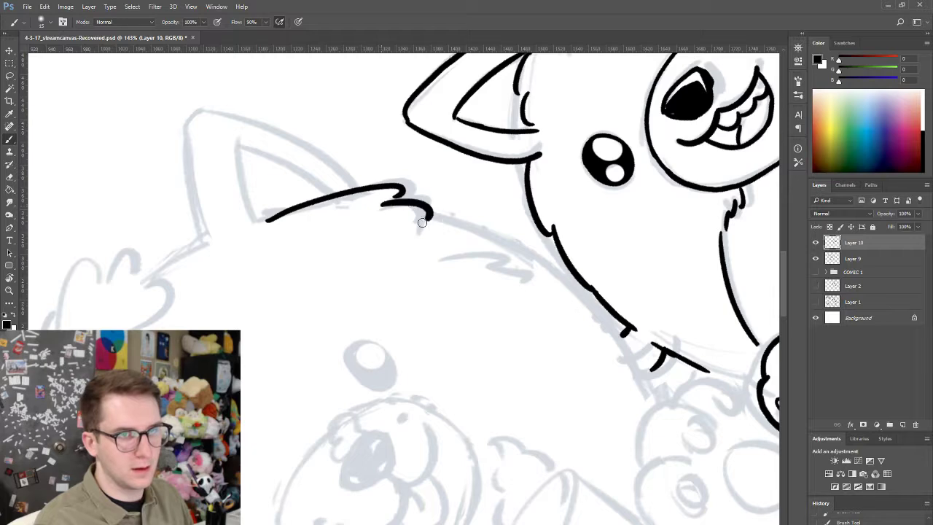
key("Escape")
- Ink both sides of the triangular inner-ear shape above the larger dog's new ear base line, redoing strokes as needed
left_click_drag(358, 148, 404, 69)
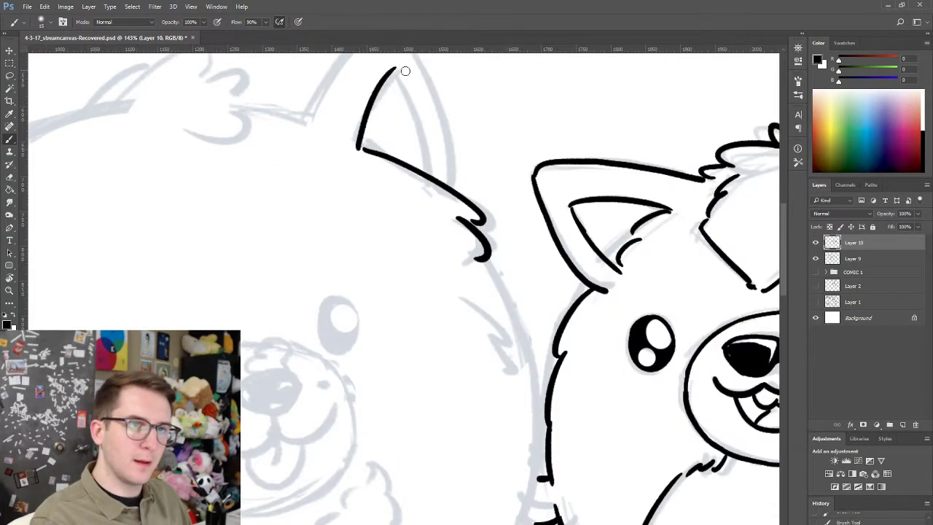
key("ctrl+z")
mouse_move(356, 147)
left_mouse_down()
mouse_move(398, 80)
mouse_move(433, 166)
left_mouse_up()
key("ctrl+z")
left_click_drag(398, 80, 434, 166)
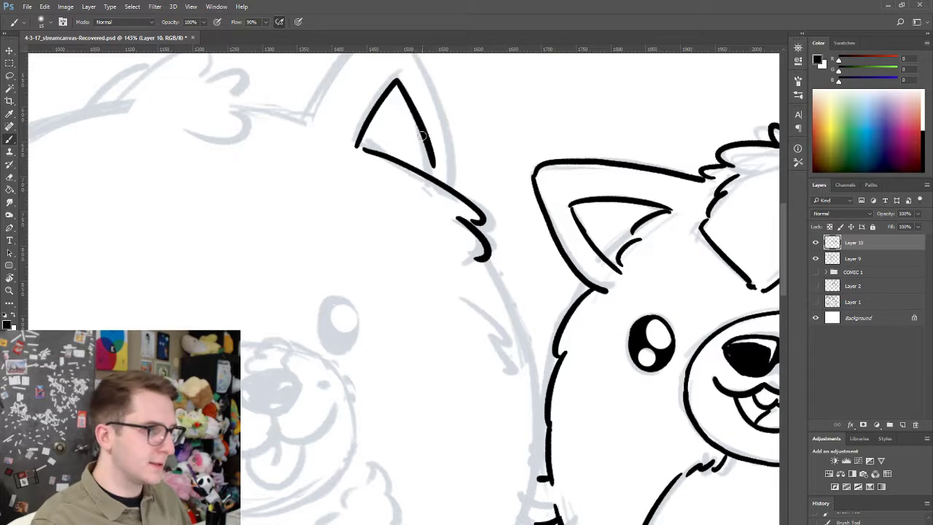
key("ctrl+z")
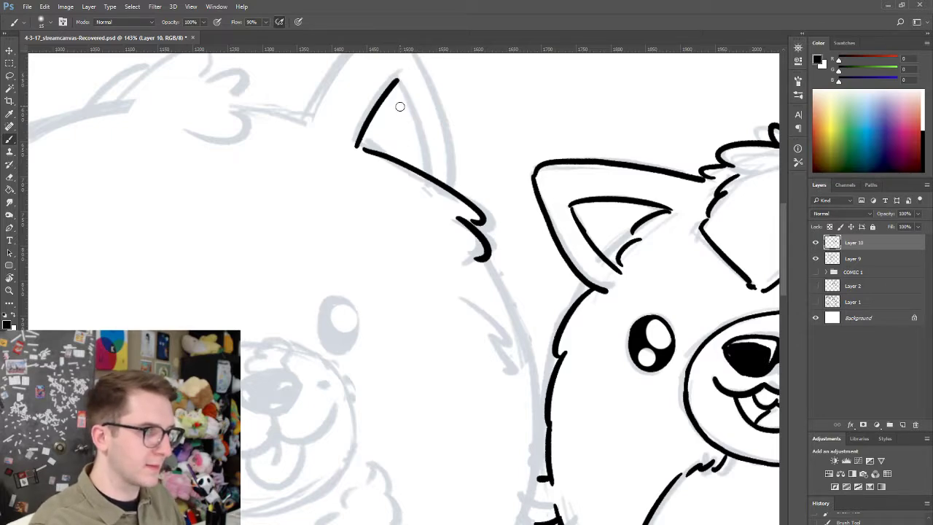
left_click_drag(397, 84, 421, 128)
key("ctrl+z")
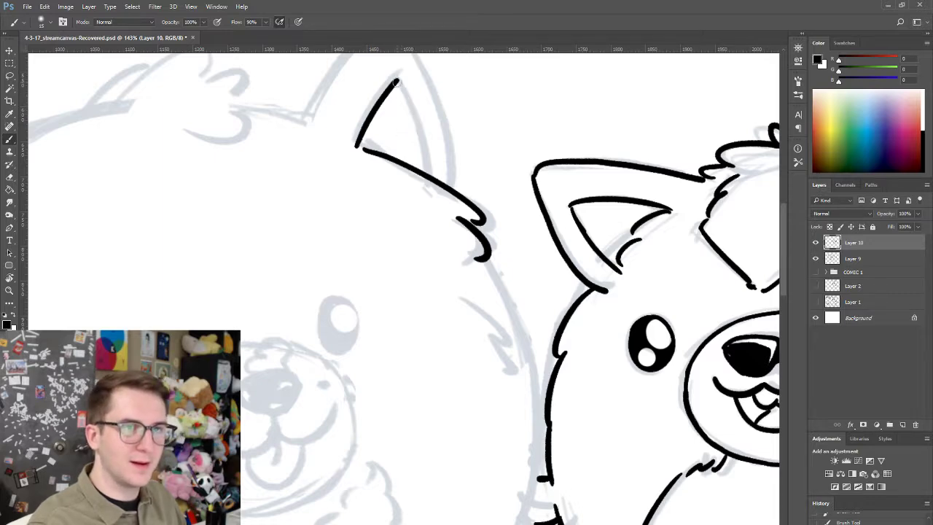
mouse_move(397, 81)
left_mouse_down()
mouse_move(427, 165)
mouse_move(428, 140)
mouse_move(406, 278)
left_mouse_up()
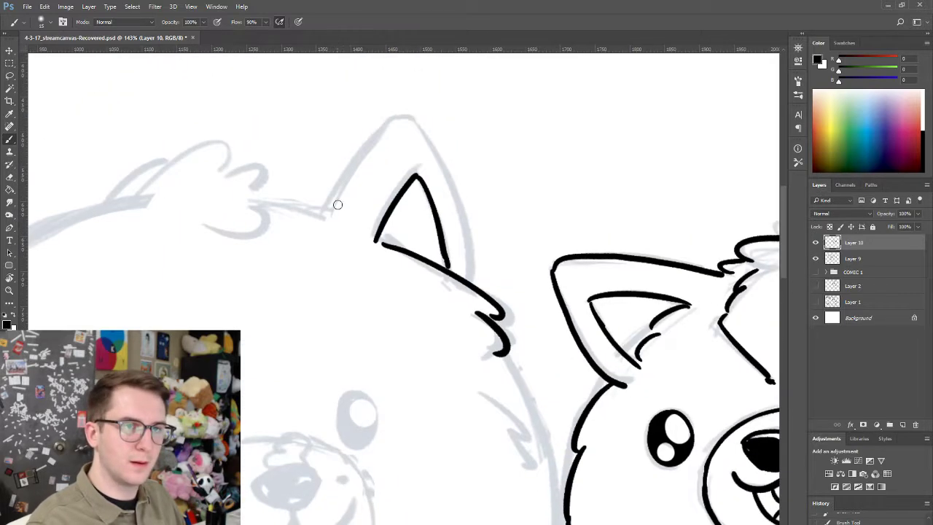
- Ink the outer outline of the larger dog's ear nearest the smaller dog, over its tip and down the far edge
left_click_drag(326, 215, 397, 107)
key("ctrl+z")
mouse_move(328, 215)
left_mouse_down()
mouse_move(359, 154)
mouse_move(399, 124)
mouse_move(383, 125)
mouse_move(436, 96)
mouse_move(430, 119)
mouse_move(469, 235)
left_mouse_up()
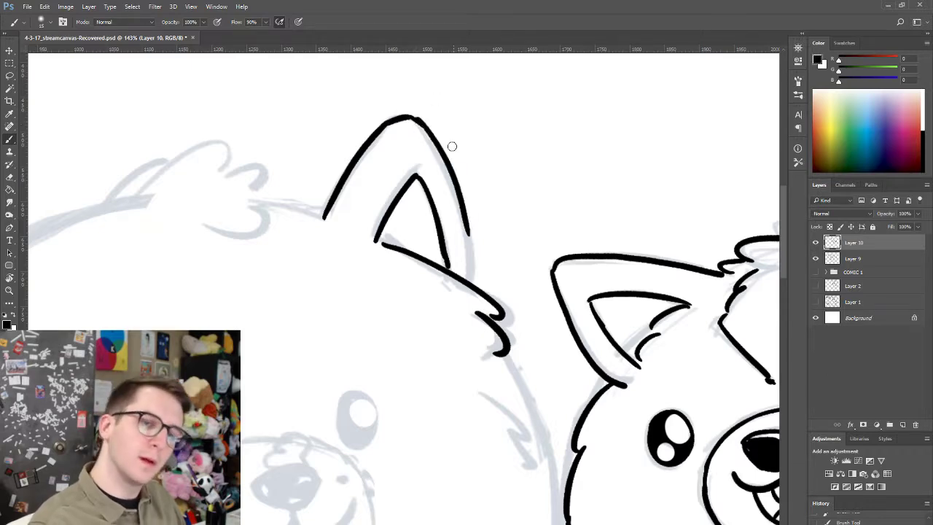
- Extend that ear's outer edge to its base line and ink the head's side below the notched fur
key("r")
mouse_move(495, 146)
left_mouse_down()
mouse_move(331, 142)
mouse_move(236, 293)
left_mouse_up()
key("b")
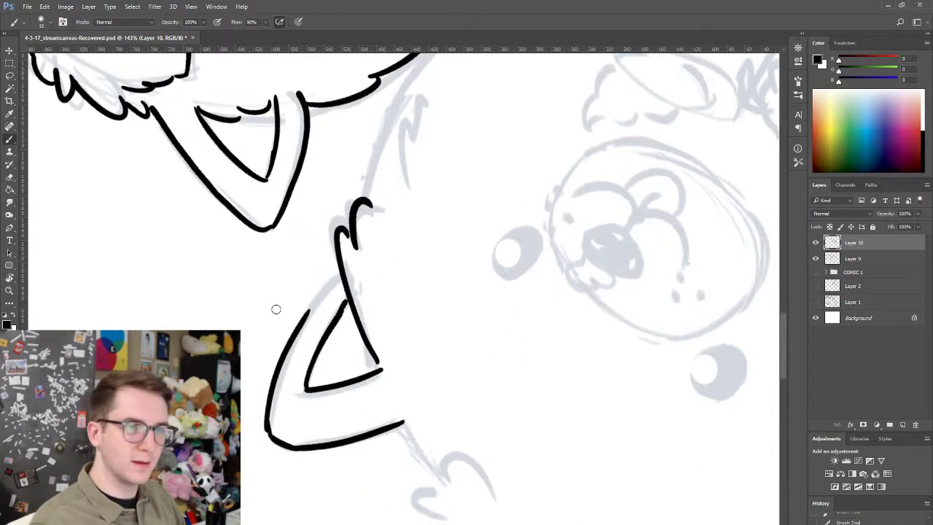
mouse_move(368, 237)
left_mouse_down()
mouse_move(313, 390)
mouse_move(355, 220)
left_mouse_up()
key("ctrl+z")
mouse_move(314, 355)
left_mouse_down()
mouse_move(363, 218)
mouse_move(396, 183)
left_mouse_up()
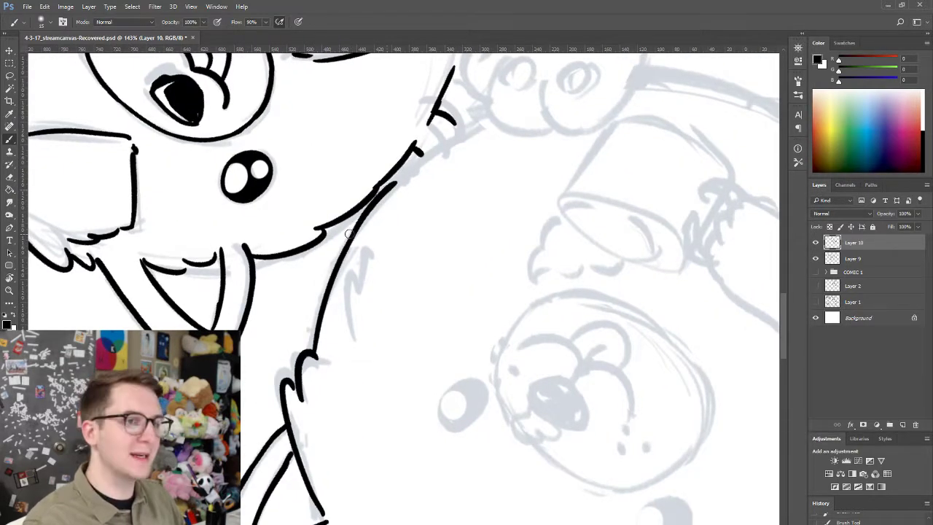
- Rework the lower end of the larger dog's side line where it runs down along the smaller dog's cheek
key("ctrl+z")
left_click_drag(351, 237, 395, 176)
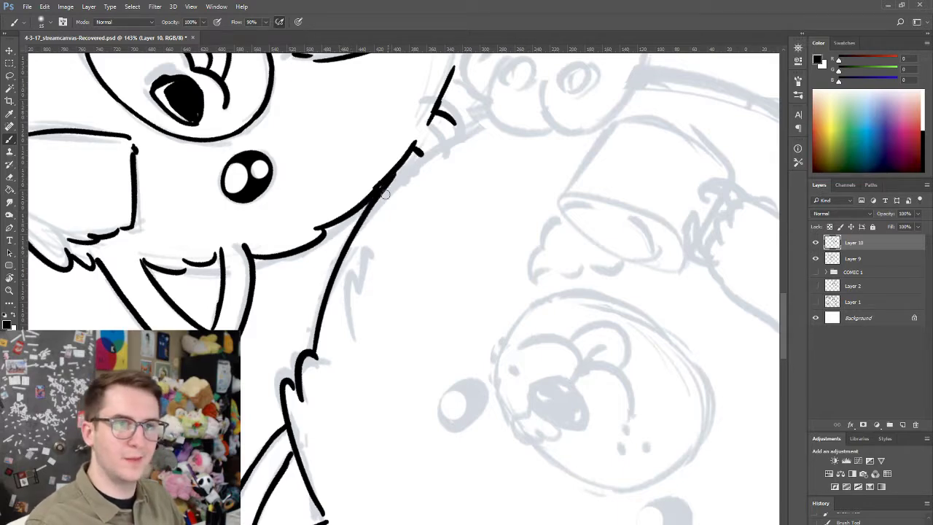
key("ctrl+z")
left_click_drag(353, 241, 411, 164)
key("ctrl+z")
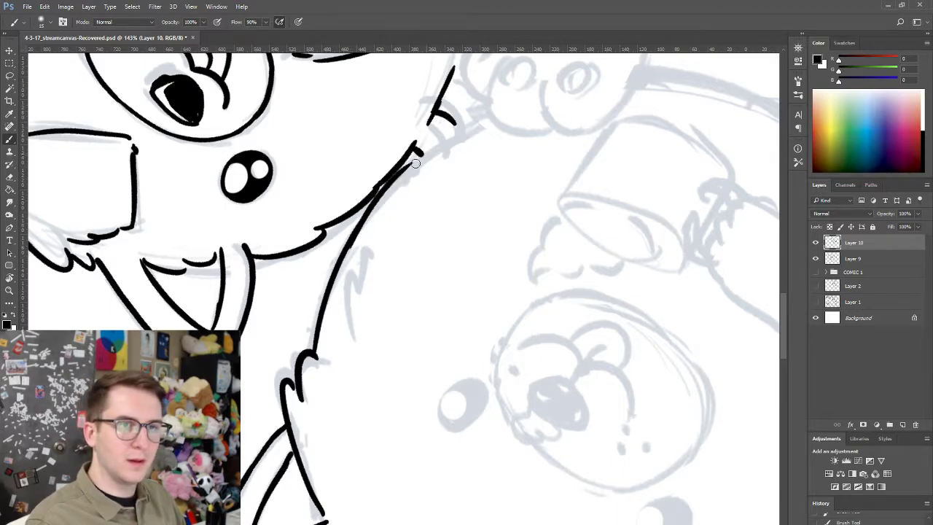
key("ctrl+z")
left_click_drag(352, 246, 408, 162)
key("ctrl+z")
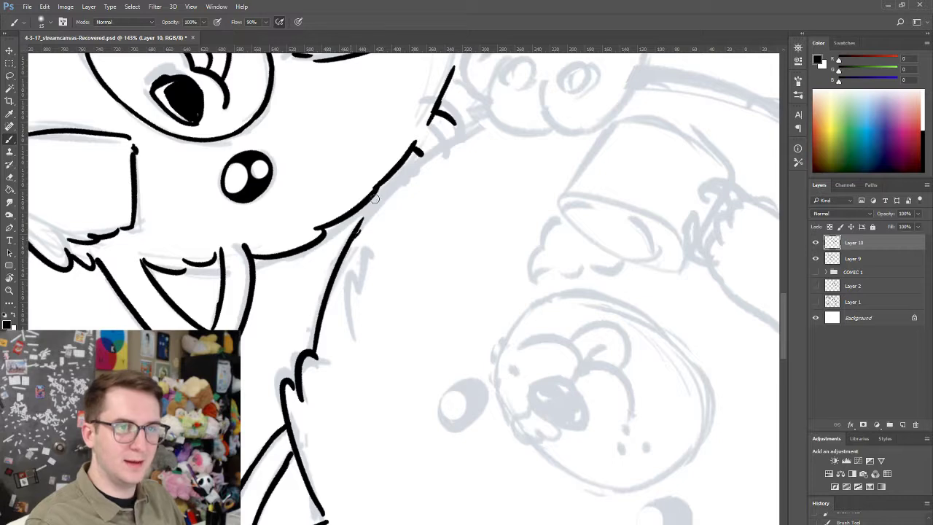
key("ctrl+z")
mouse_move(350, 239)
left_mouse_down()
mouse_move(403, 167)
mouse_move(459, 135)
left_mouse_up()
key("ctrl+z")
key("ctrl+z")
key("ctrl+z")
key("Escape")
left_click_drag(178, 244, 339, 329)
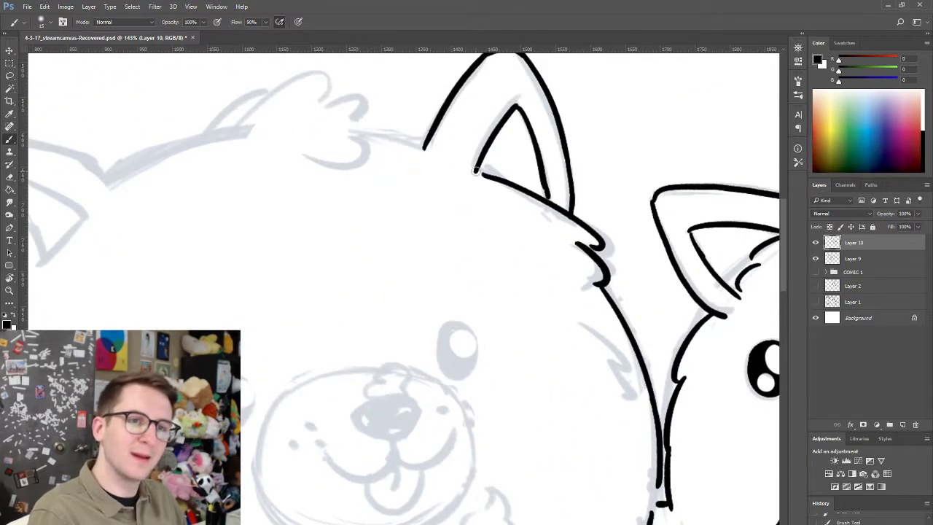
- Ink the first rounded locks of the fur tuft on top of the larger dog's head, redoing strokes as needed
left_click_drag(302, 158, 342, 216)
mouse_move(271, 187)
left_mouse_down()
mouse_move(331, 141)
mouse_move(380, 146)
mouse_move(383, 159)
mouse_move(386, 144)
mouse_move(379, 164)
mouse_move(400, 187)
mouse_move(413, 183)
mouse_move(399, 185)
mouse_move(402, 214)
left_mouse_up()
key("ctrl+z")
key("ctrl+z")
key("ctrl+z")
key("ctrl+z")
key("ctrl+z")
key("ctrl+z")
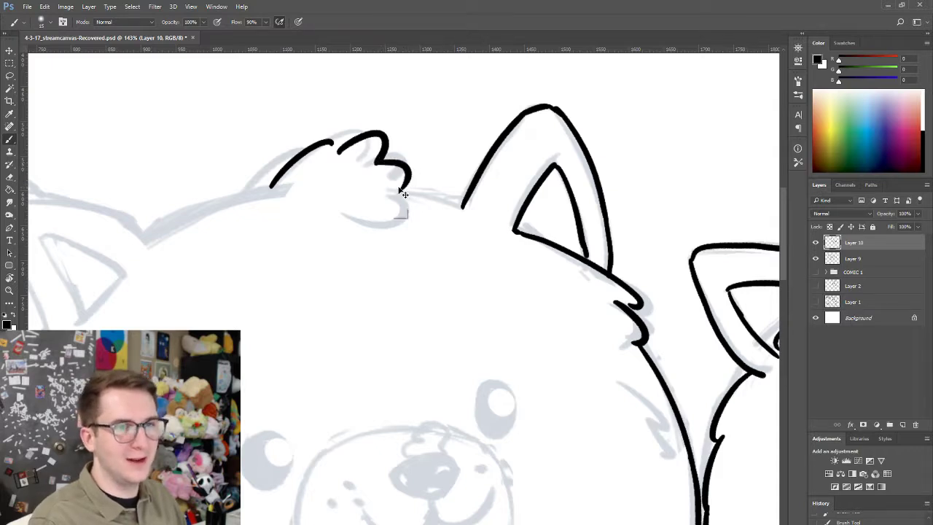
- Redo the tuft's last lock, close the notch between locks, and ink the head line joining the tuft to the nearby ear
key("ctrl+alt+z")
key("ctrl+alt+z")
mouse_move(375, 162)
left_mouse_down()
mouse_move(402, 188)
mouse_move(399, 225)
left_mouse_up()
key("ctrl+z")
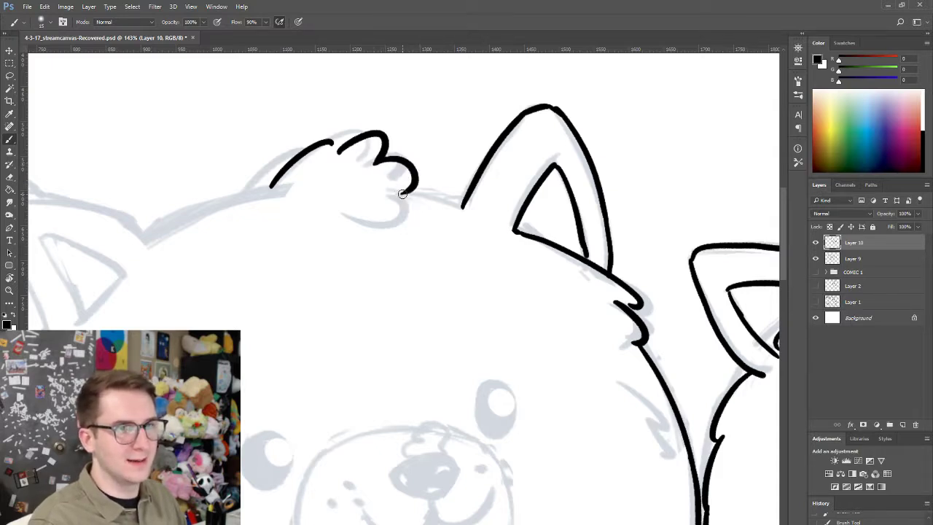
mouse_move(401, 193)
left_mouse_down()
mouse_move(401, 222)
mouse_move(409, 206)
left_mouse_up()
key("ctrl+z")
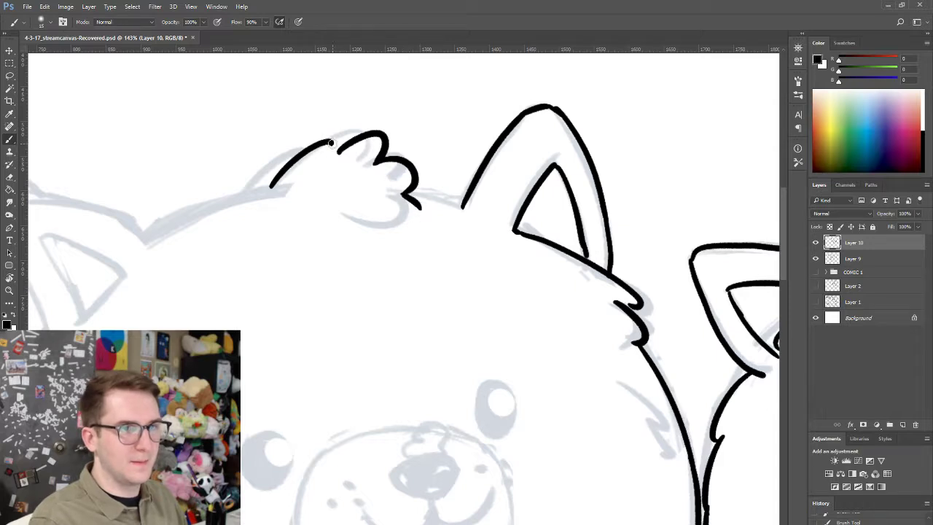
left_click_drag(330, 143, 333, 160)
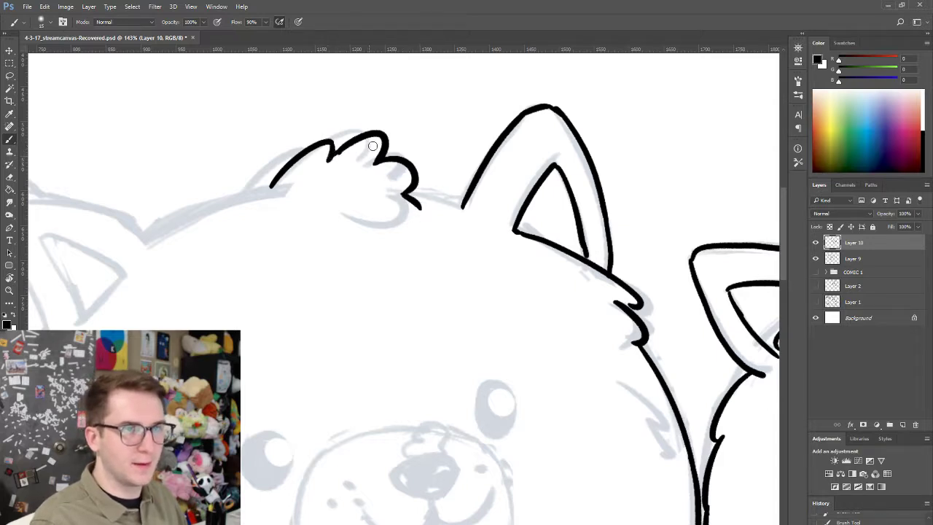
left_click_drag(405, 194, 461, 206)
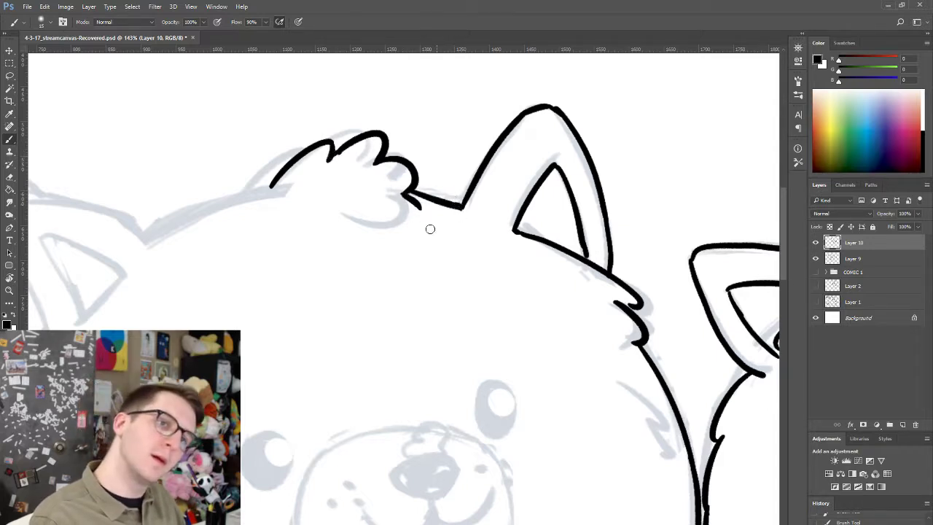
mouse_move(362, 256)
left_mouse_down()
mouse_move(396, 272)
mouse_move(399, 259)
left_mouse_up()
left_click_drag(400, 252, 425, 257)
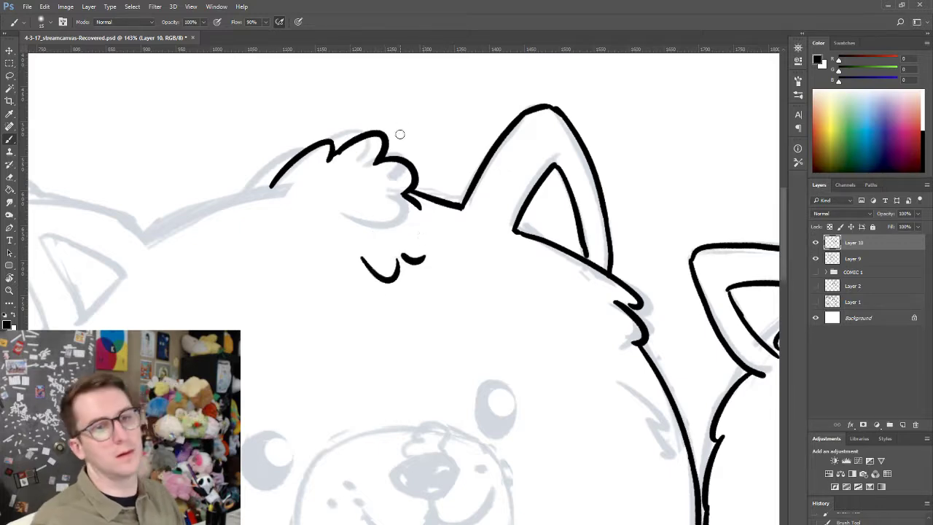
scroll(404, 282, "down", 5)
left_click_drag(354, 315, 400, 314)
key("ctrl+alt+z")
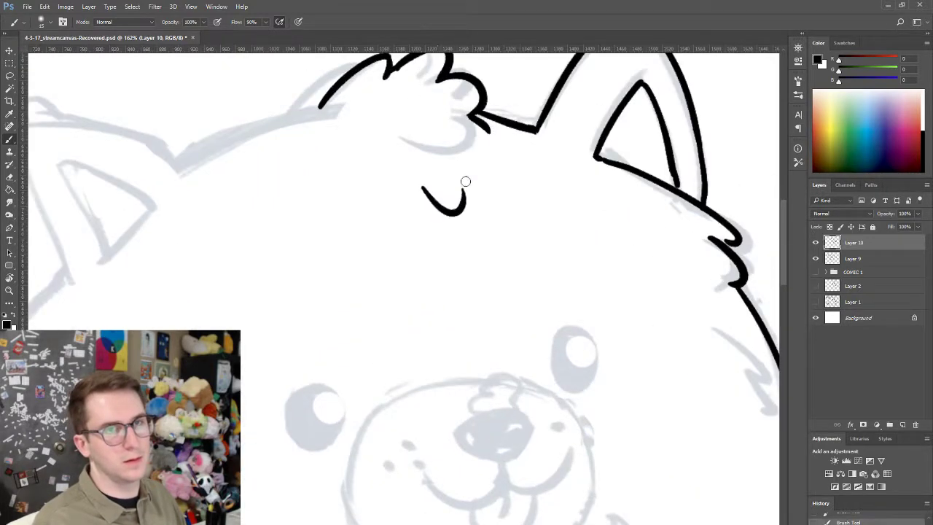
key("ctrl+alt+z")
- Finish the small curl under the tuft's end and ink the top of the head from the tuft toward the opposite ear
left_click_drag(488, 134, 488, 142)
mouse_move(241, 150)
left_mouse_down()
mouse_move(263, 186)
mouse_move(328, 140)
left_mouse_up()
key("ctrl+alt+z")
left_click_drag(210, 191, 331, 137)
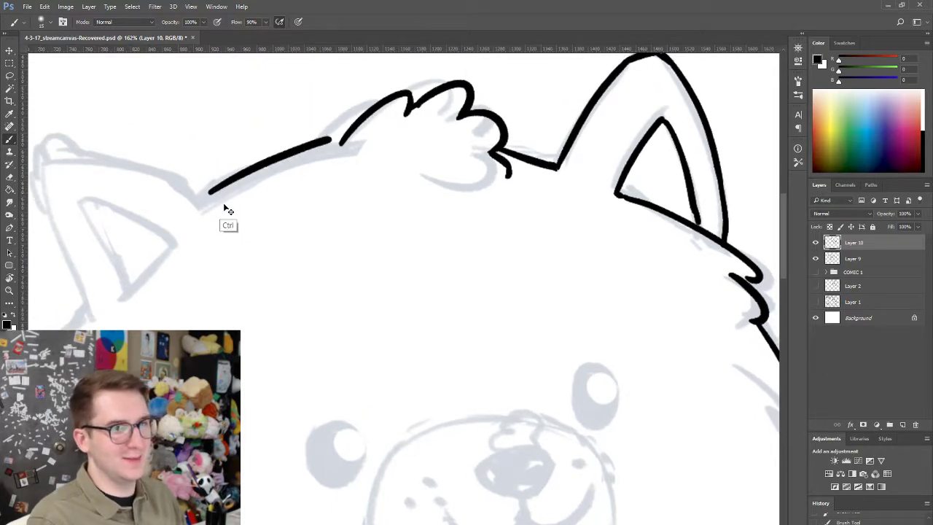
key("ctrl+alt+z")
left_click_drag(206, 203, 337, 143)
- Erase the smooth tip of the larger dog's ear nearest the smaller dog and ink small rounded fur tufts there
left_click_drag(310, 207, 407, 187)
left_click_drag(369, 240, 147, 349)
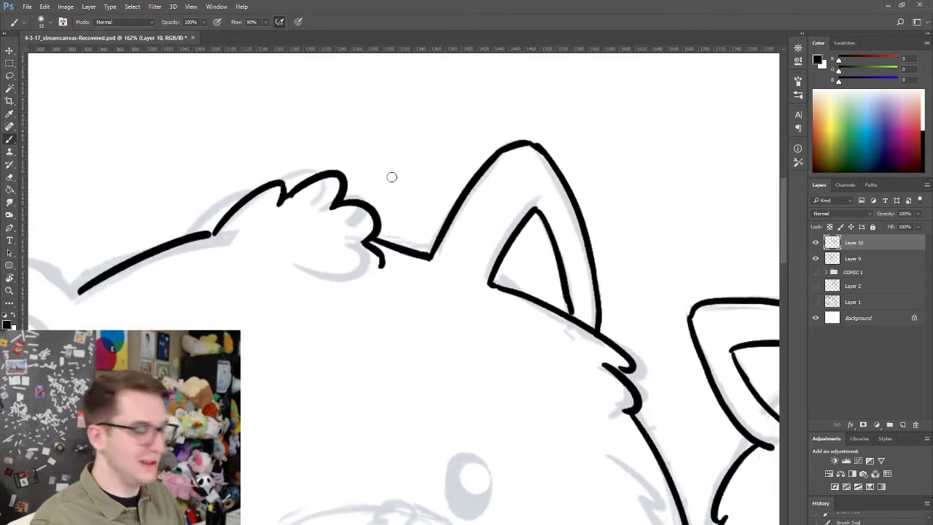
key("e")
left_click_drag(527, 138, 547, 163)
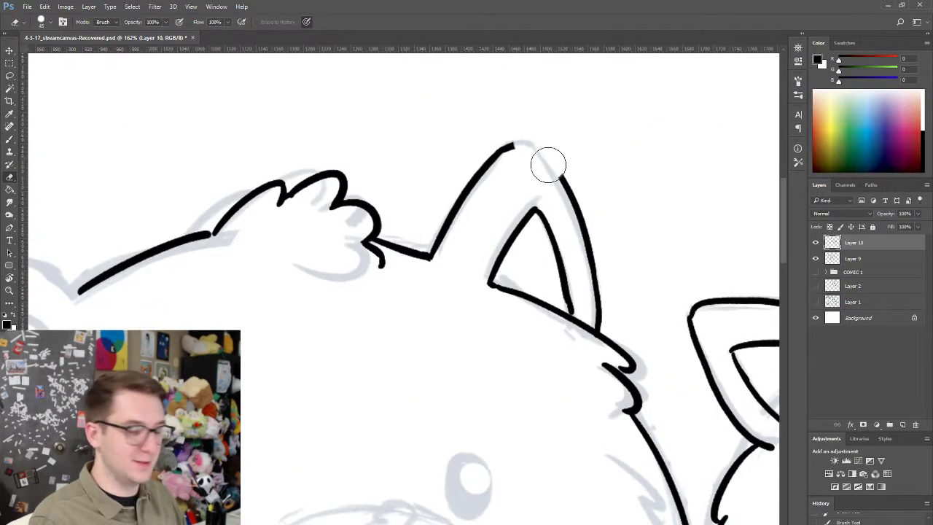
key("b")
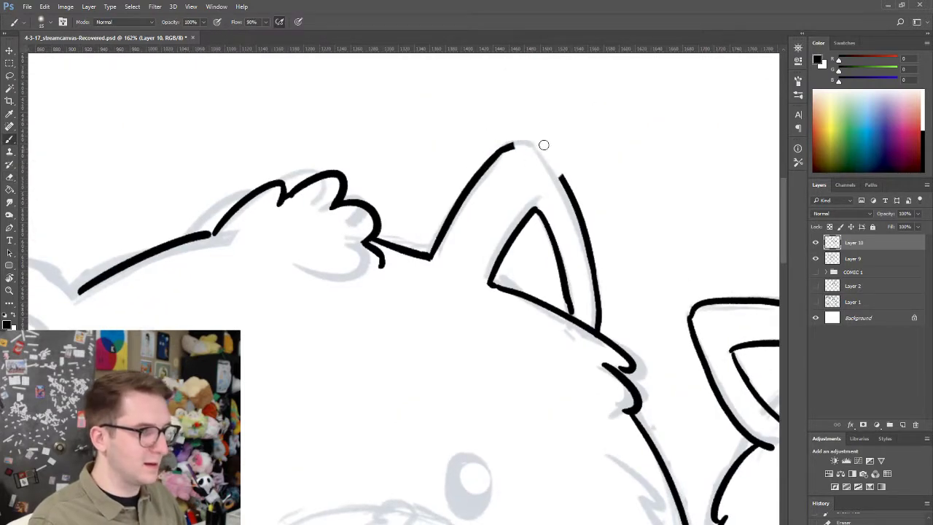
key("e")
mouse_move(517, 146)
left_mouse_down()
mouse_move(514, 161)
mouse_move(528, 129)
mouse_move(538, 146)
mouse_move(568, 159)
mouse_move(570, 182)
mouse_move(561, 182)
left_mouse_up()
key("b")
key("ctrl+z")
key("ctrl+z")
key("e")
key("b")
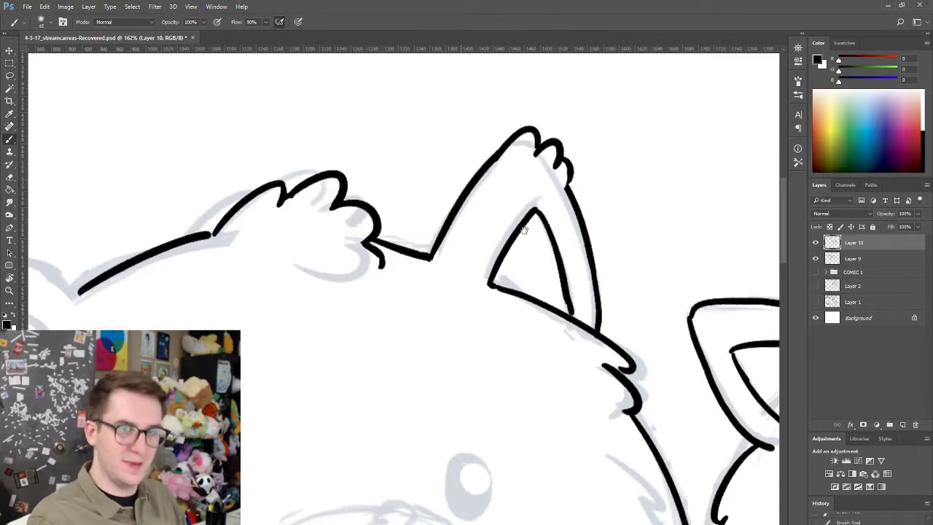
- Ink the upper edge of the larger dog's other ear down to the top line of the head
mouse_move(54, 286)
left_mouse_down()
mouse_move(254, 228)
mouse_move(384, 209)
left_mouse_up()
left_click_drag(288, 146, 377, 211)
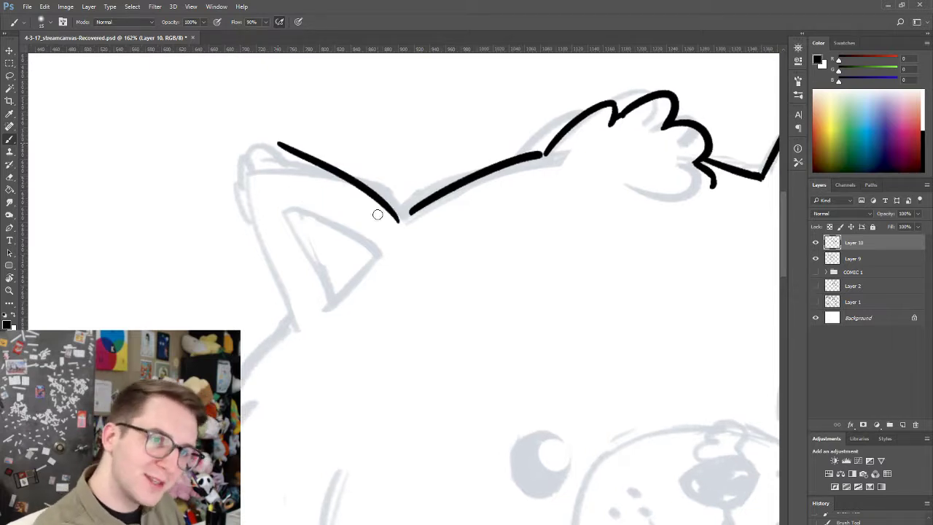
key("ctrl+z")
left_click_drag(286, 155, 410, 212)
key("ctrl+z")
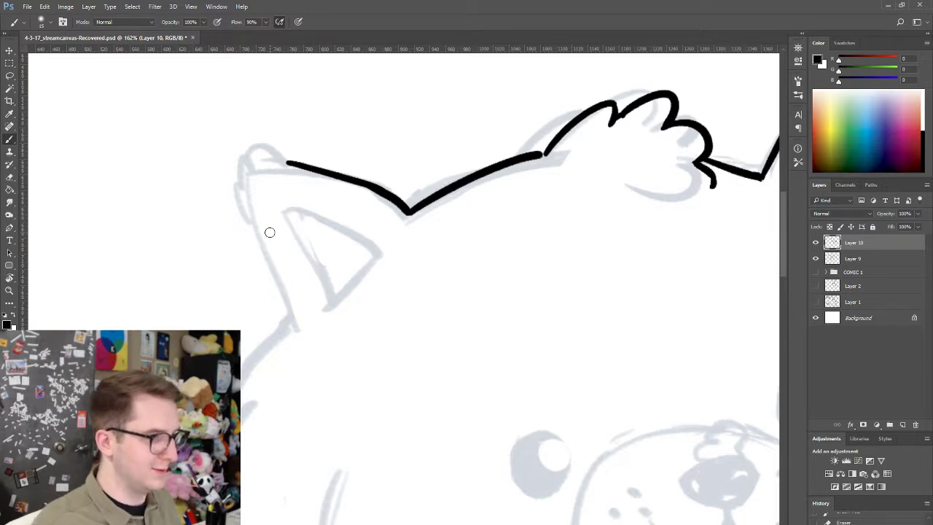
- Ink rounded fur tufts around that ear's tip and the outer edge down to the head
mouse_move(290, 163)
left_mouse_down()
mouse_move(270, 149)
mouse_move(234, 188)
mouse_move(247, 187)
mouse_move(289, 325)
left_mouse_up()
key("ctrl+z")
key("ctrl+z")
key("ctrl+z")
key("ctrl+z")
key("ctrl+z")
left_click_drag(249, 211, 290, 328)
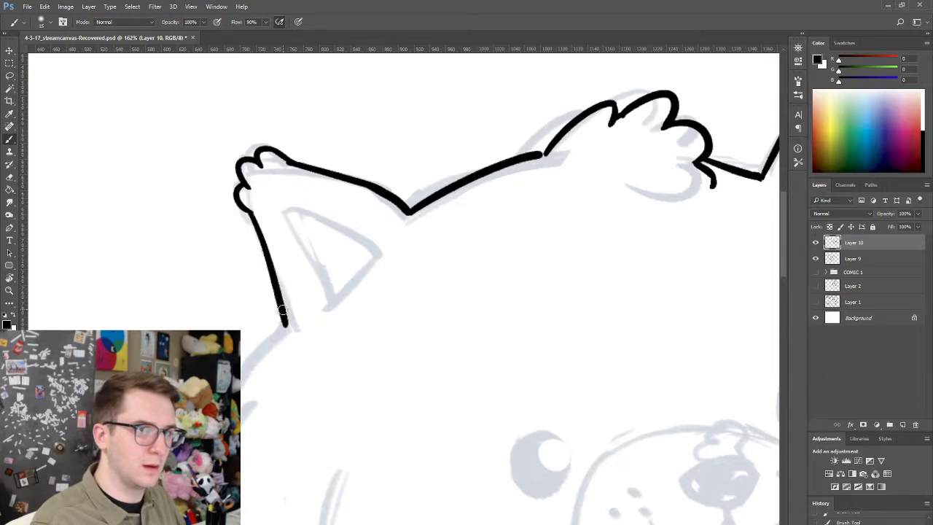
- Ink the triangular inner-ear shape inside the larger dog's newly outlined ear
mouse_move(286, 221)
left_mouse_down()
mouse_move(322, 297)
mouse_move(376, 255)
left_mouse_up()
key("ctrl+z")
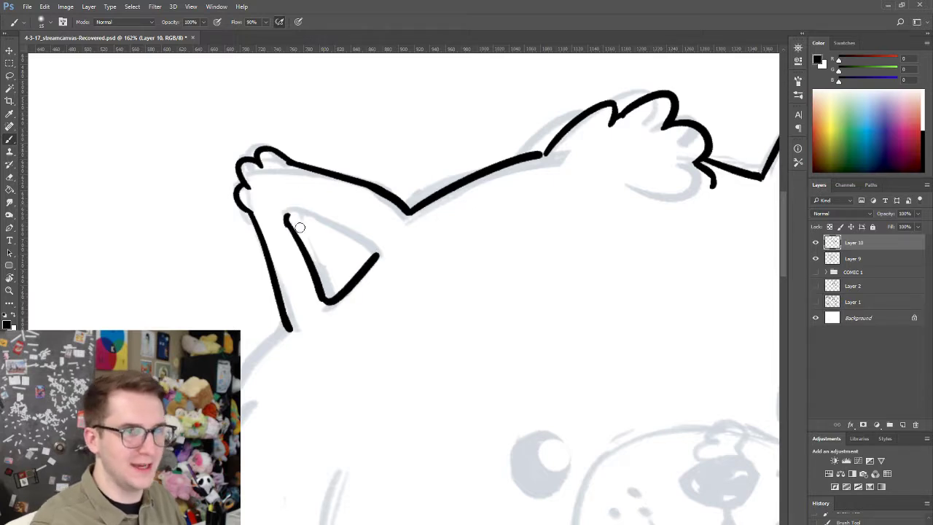
left_click_drag(286, 216, 370, 255)
key("ctrl+z")
left_click_drag(285, 215, 364, 253)
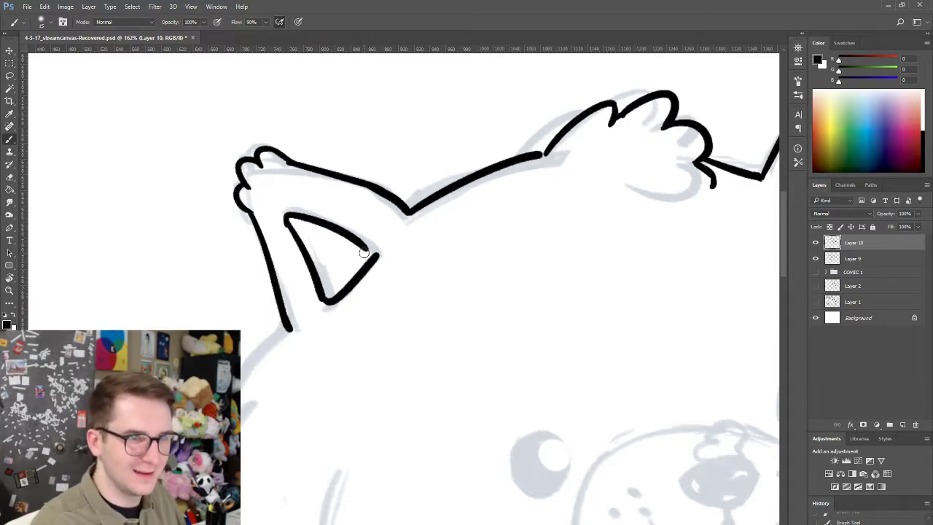
- Ink the outer side of the larger dog's head below that ear with two pointed fur tufts and a long curve down the body
scroll(368, 248, "down", 5)
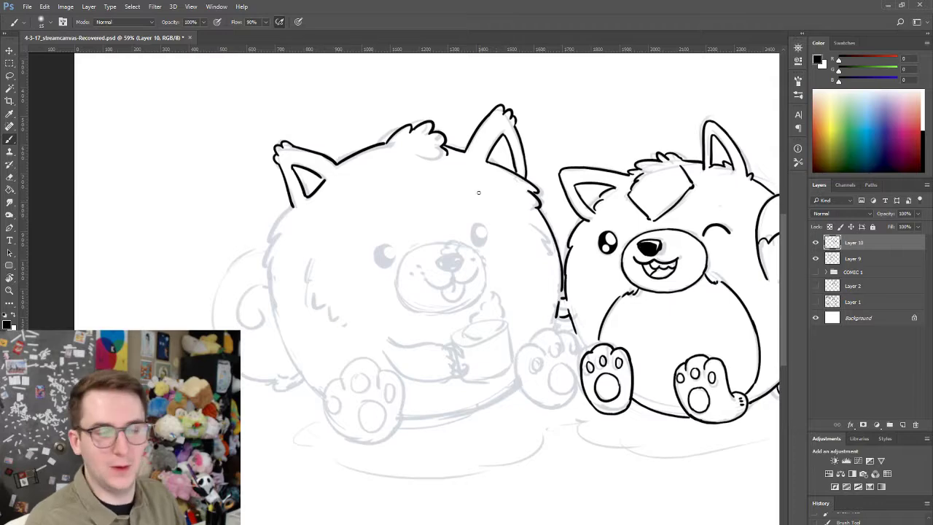
scroll(395, 275, "up", 1)
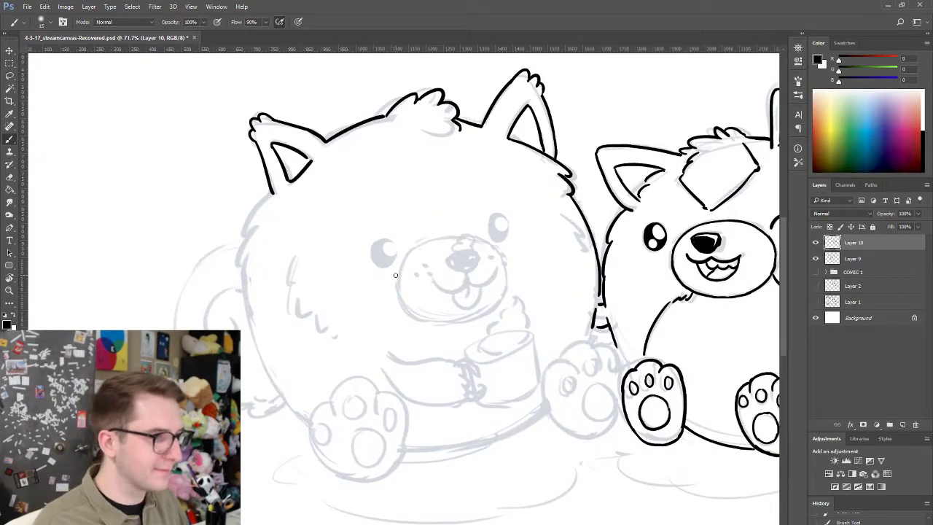
left_click_drag(336, 277, 375, 254)
left_click_drag(300, 258, 306, 251)
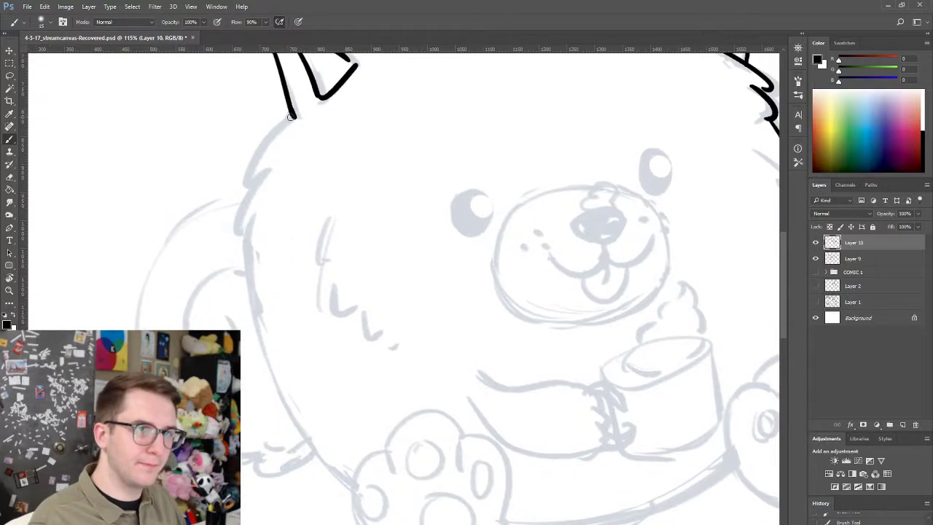
left_click_drag(290, 115, 248, 182)
key("ctrl+z")
left_click_drag(290, 116, 245, 198)
key("ctrl+z")
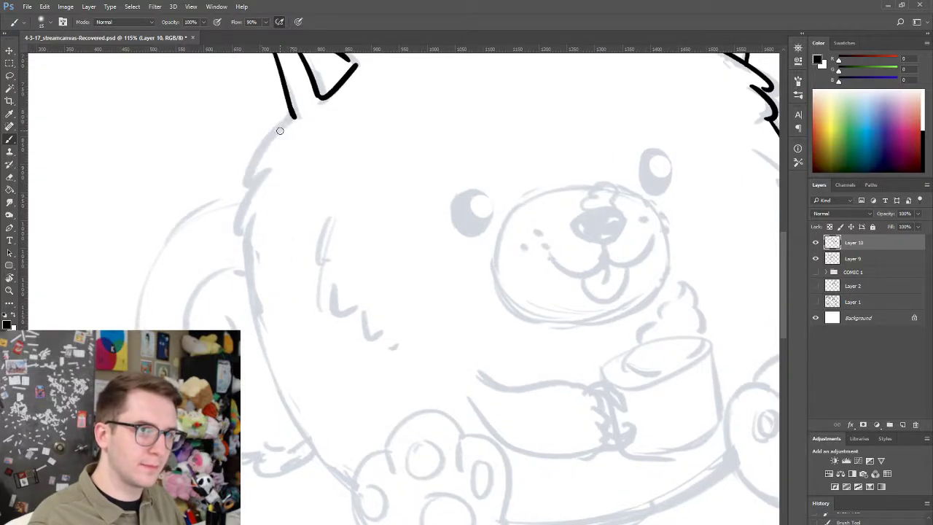
left_click_drag(293, 119, 243, 187)
mouse_move(251, 186)
left_mouse_down()
mouse_move(234, 239)
mouse_move(271, 323)
left_mouse_up()
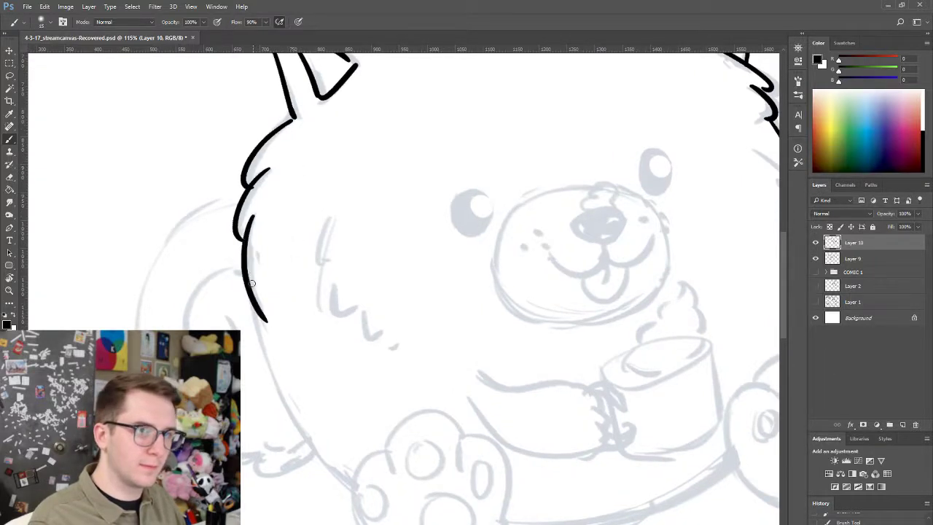
key("ctrl+z")
left_click_drag(252, 211, 280, 389)
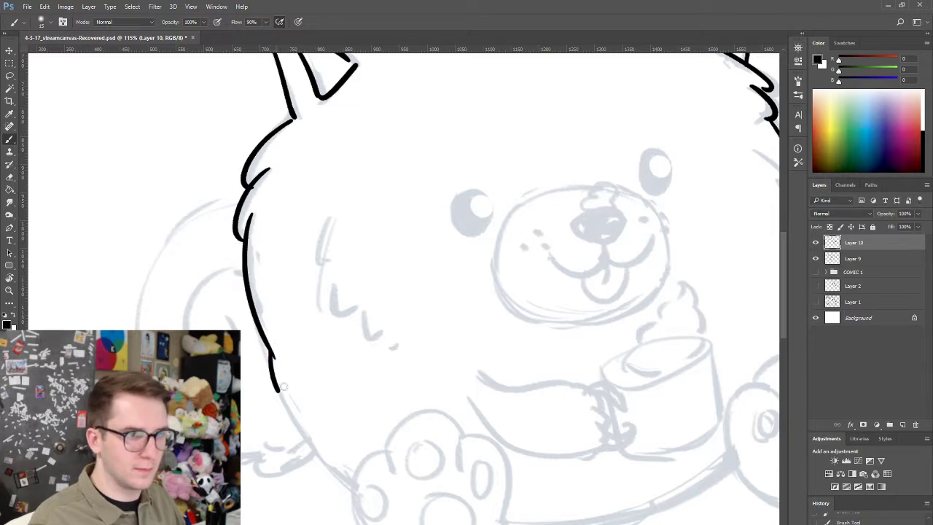
- Ink small fur notches low on the larger dog's outer side and continue the body outline to its foot
key("ctrl+z")
left_click_drag(271, 356, 357, 496)
key("ctrl+z")
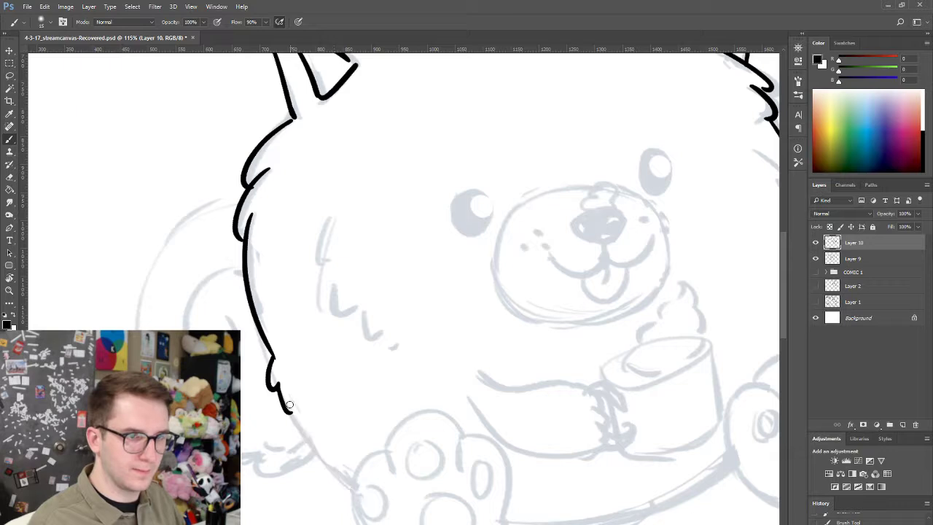
mouse_move(291, 410)
left_mouse_down()
mouse_move(344, 471)
mouse_move(321, 453)
mouse_move(353, 474)
left_mouse_up()
key("ctrl+z")
key("ctrl+z")
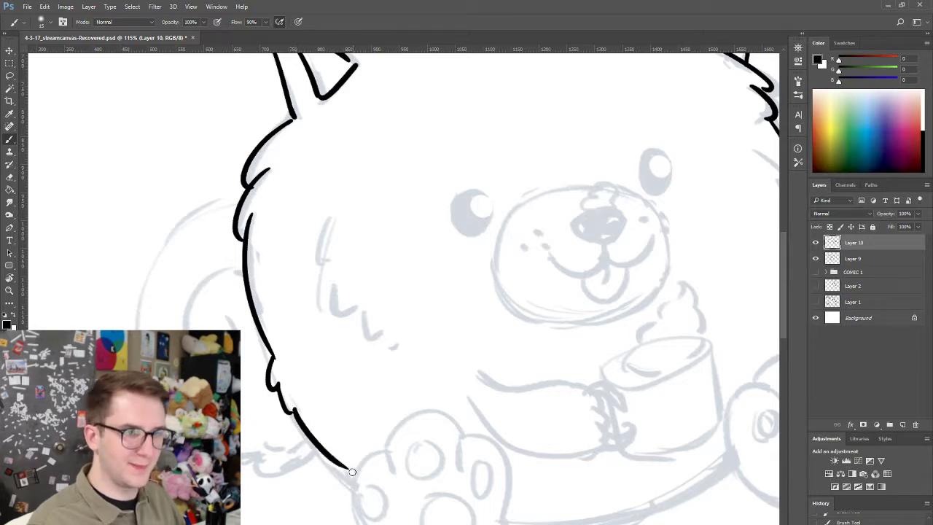
key("ctrl+z")
mouse_move(293, 414)
left_mouse_down()
mouse_move(355, 475)
mouse_move(267, 413)
left_mouse_up()
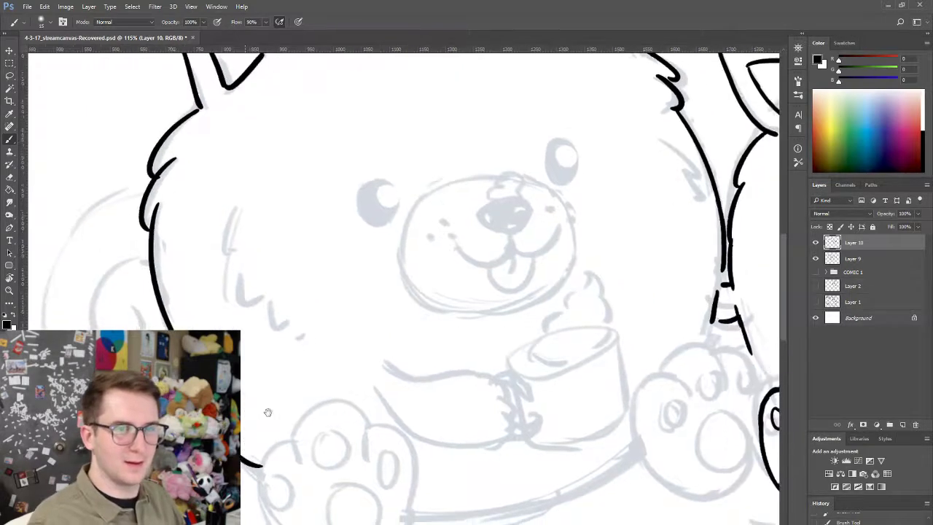
- Ink the curve of the outermost toe on the larger dog's foot, starting where the body outline ends
left_click_drag(401, 457, 384, 360)
mouse_move(267, 365)
left_mouse_down()
mouse_move(274, 355)
mouse_move(248, 442)
left_mouse_up()
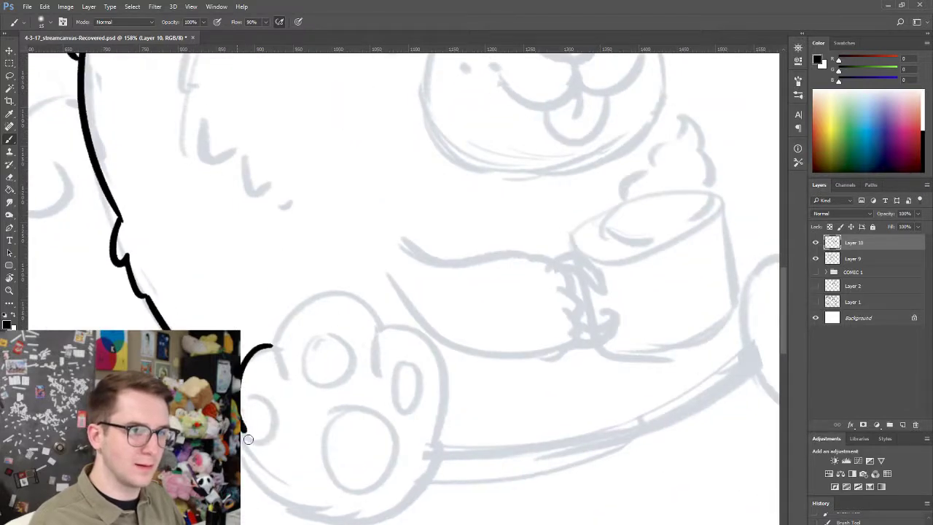
key("ctrl+z")
left_click_drag(274, 349, 240, 376)
key("ctrl+z")
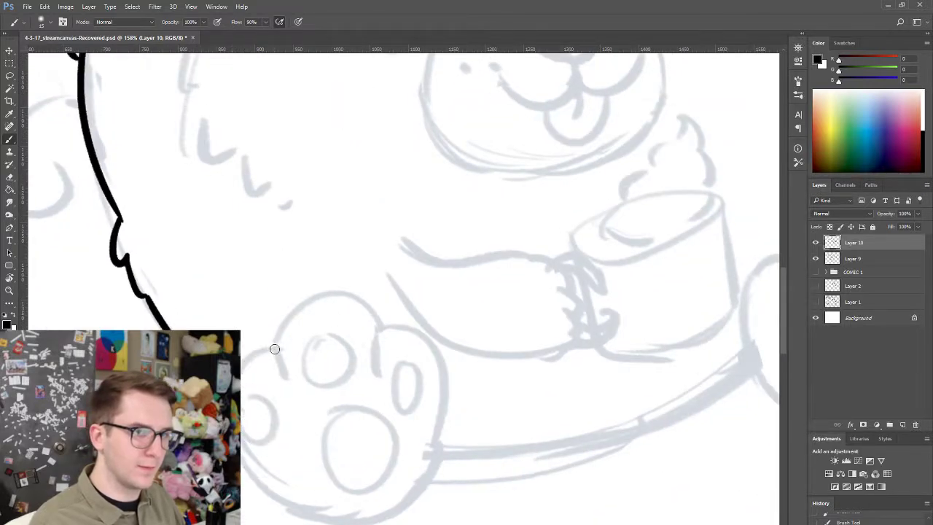
left_click_drag(242, 438, 305, 502)
key("ctrl+z")
mouse_move(321, 387)
left_mouse_down()
mouse_move(307, 332)
mouse_move(305, 362)
left_mouse_up()
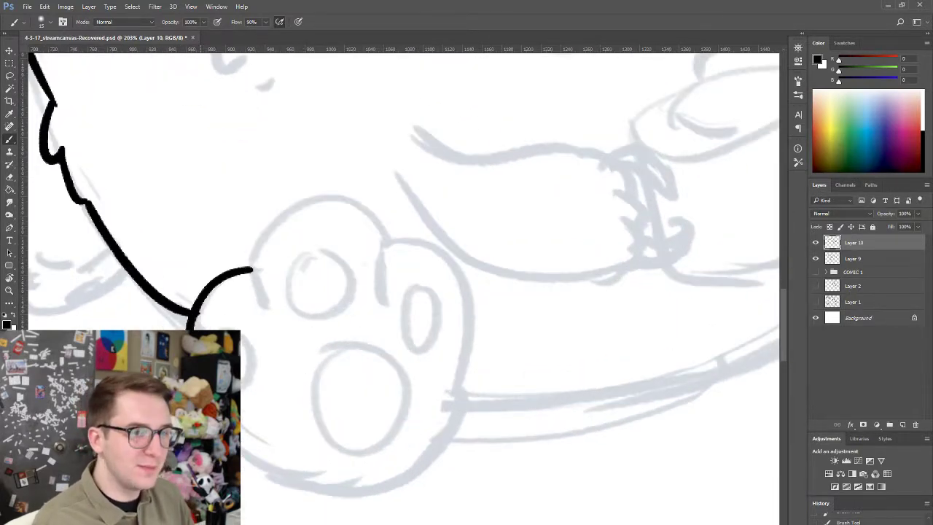
- Ink the rest of that foot's outline along the sole, the rounded middle toe and the inner toe's side
left_click_drag(201, 397, 292, 475)
key("ctrl+z")
left_click_drag(245, 449, 326, 477)
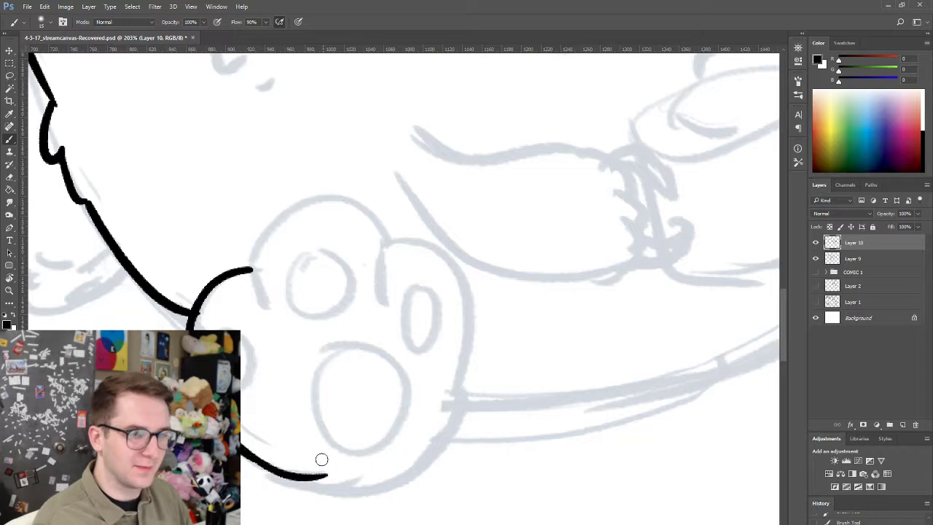
key("ctrl+z")
left_click_drag(255, 462, 361, 495)
left_click_drag(305, 488, 410, 471)
key("ctrl+z")
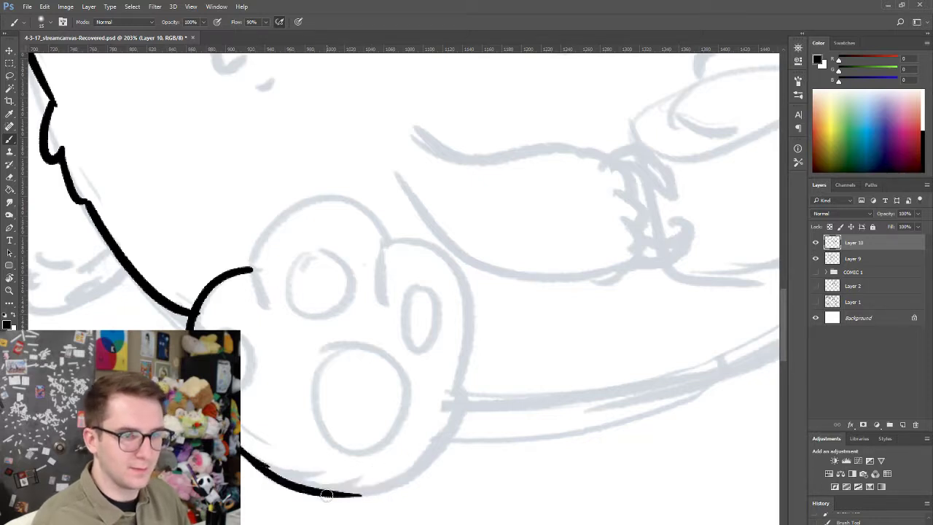
mouse_move(328, 493)
left_mouse_down()
mouse_move(384, 490)
mouse_move(421, 466)
mouse_move(446, 400)
left_mouse_up()
mouse_move(259, 293)
left_mouse_down()
mouse_move(268, 229)
mouse_move(299, 202)
mouse_move(345, 201)
mouse_move(371, 227)
mouse_move(380, 279)
left_mouse_up()
mouse_move(384, 241)
left_mouse_down()
mouse_move(422, 233)
mouse_move(465, 289)
mouse_move(465, 366)
mouse_move(449, 400)
left_mouse_up()
- Erase the inner toe's outer edge and the side below it, and re-ink them as one smoother curve
key("r")
left_click(481, 225)
left_click_drag(481, 226, 243, 211)
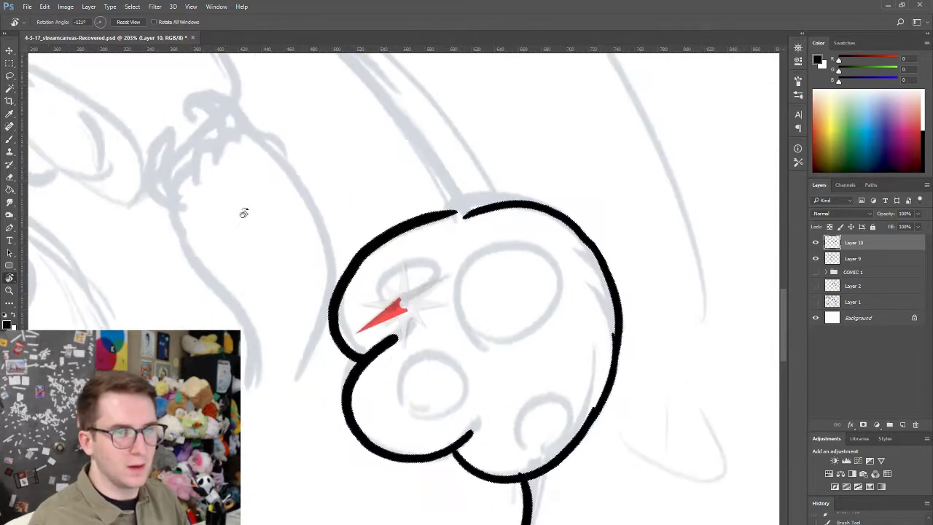
key("e")
mouse_move(342, 287)
left_mouse_down()
mouse_move(376, 233)
mouse_move(495, 202)
mouse_move(536, 206)
left_mouse_up()
key("b")
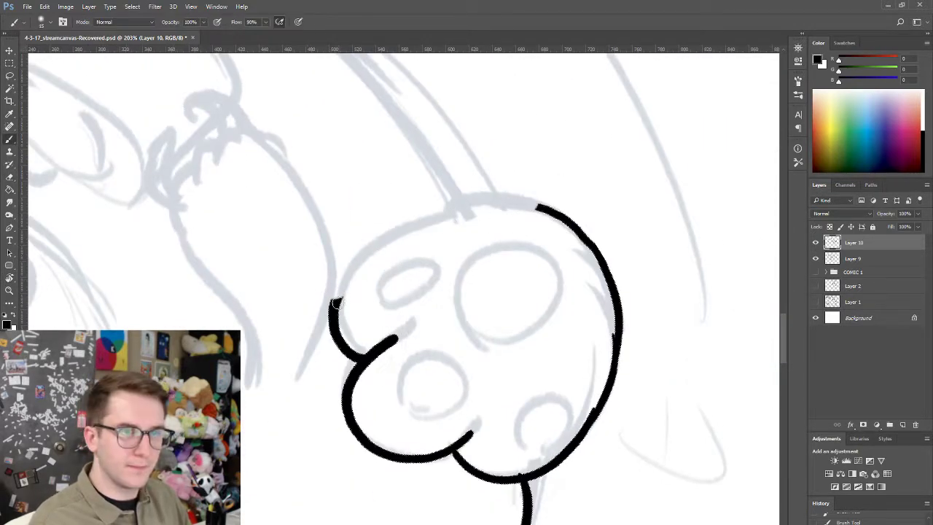
mouse_move(338, 299)
left_mouse_down()
mouse_move(360, 251)
mouse_move(424, 211)
mouse_move(536, 206)
left_mouse_up()
key("ctrl+z")
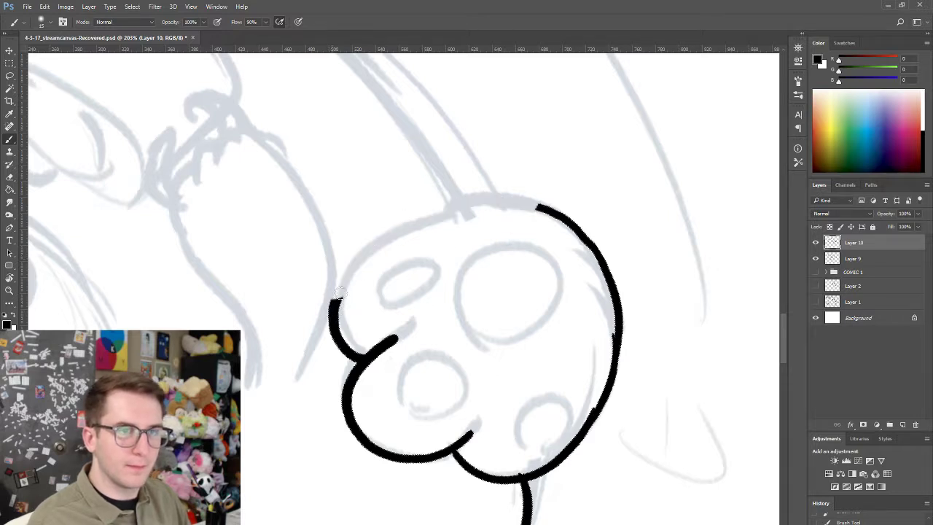
mouse_move(339, 294)
left_mouse_down()
mouse_move(386, 240)
mouse_move(463, 210)
mouse_move(544, 207)
left_mouse_up()
key("Escape")
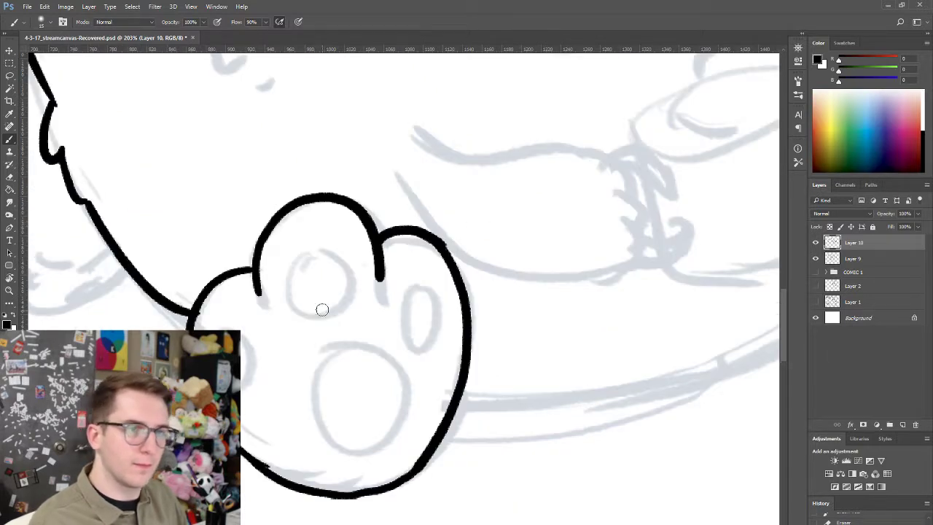
- Erase the foot's lower inner side and re-ink it as a rounder curve joining the sole
key("e")
left_click_drag(436, 446, 460, 390)
key("b")
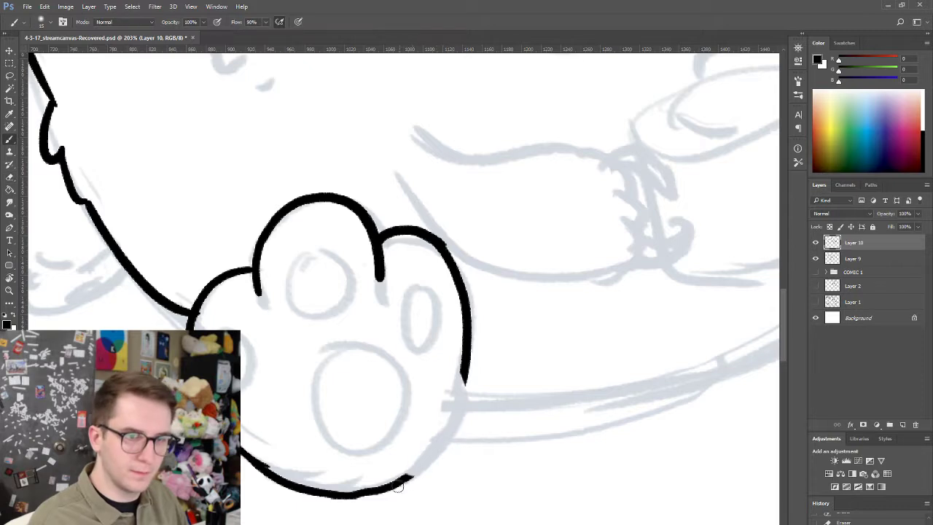
mouse_move(396, 484)
left_mouse_down()
mouse_move(451, 423)
mouse_move(441, 446)
mouse_move(464, 372)
left_mouse_up()
key("ctrl+z")
- Ink the oval pads on the three toes of the larger dog's foot
mouse_move(320, 253)
left_mouse_down()
mouse_move(293, 292)
mouse_move(335, 257)
mouse_move(358, 280)
mouse_move(346, 296)
mouse_move(318, 255)
left_mouse_up()
key("ctrl+z")
mouse_move(424, 285)
left_mouse_down()
mouse_move(441, 333)
mouse_move(420, 289)
left_mouse_up()
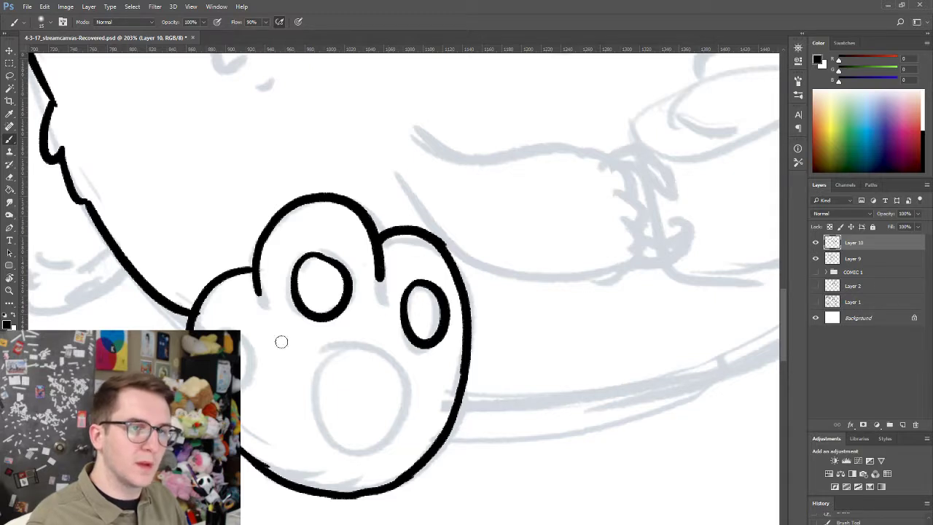
left_click_drag(239, 323, 244, 379)
key("ctrl+z")
left_click_drag(251, 332, 242, 385)
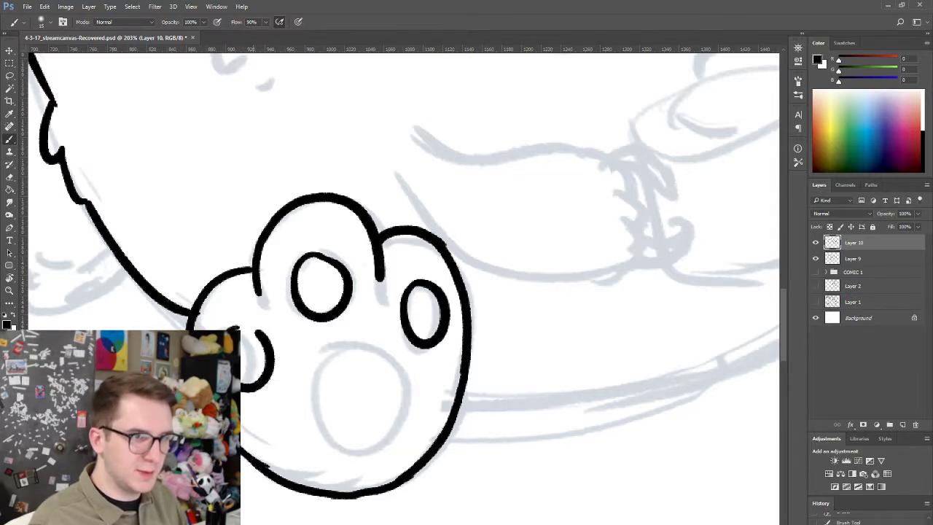
- Ink the large round main pad in the middle of the foot's sole
mouse_move(341, 346)
left_mouse_down()
mouse_move(374, 358)
mouse_move(309, 374)
mouse_move(389, 392)
mouse_move(346, 362)
mouse_move(321, 375)
mouse_move(395, 417)
mouse_move(355, 447)
mouse_move(408, 359)
left_mouse_up()
key("ctrl+z")
key("ctrl+z")
key("ctrl+z")
key("ctrl+z")
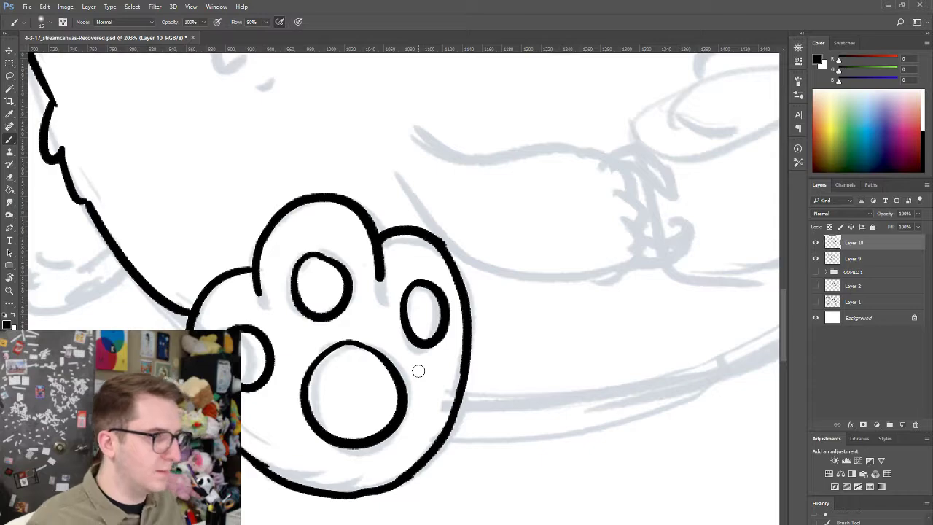
- Ink the pointed fur tuft on the larger dog's right cheek, inside the head outline
left_click_drag(487, 287, 334, 397)
left_click_drag(354, 269, 328, 262)
mouse_move(367, 233)
left_mouse_down()
mouse_move(382, 313)
mouse_move(589, 214)
left_mouse_up()
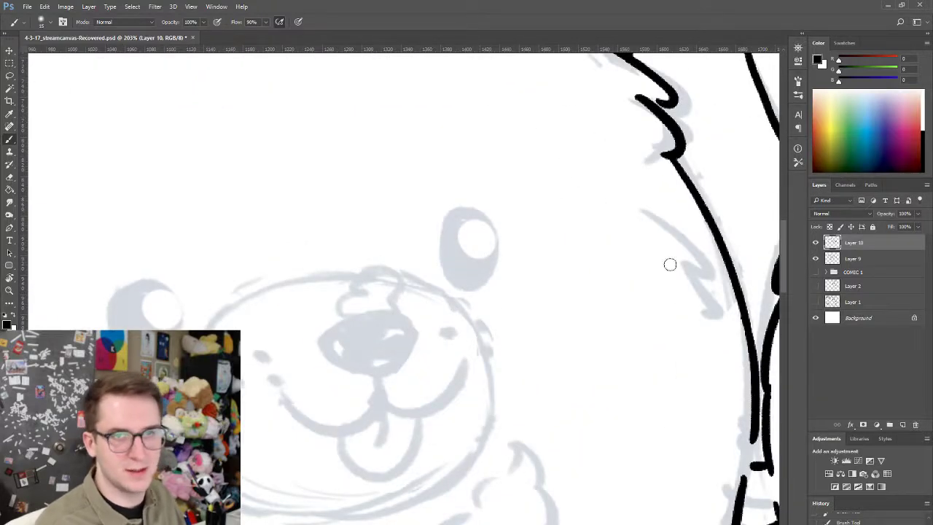
left_click_drag(659, 228, 710, 309)
key("ctrl+z")
left_click_drag(646, 204, 708, 326)
- Ink the larger dog's right-hand eye as a solid black oval over the sketch
mouse_move(458, 376)
left_mouse_down()
mouse_move(437, 380)
mouse_move(428, 362)
mouse_move(439, 305)
mouse_move(554, 110)
mouse_move(573, 170)
mouse_move(530, 133)
mouse_move(554, 173)
mouse_move(547, 140)
left_mouse_up()
left_click(432, 361, "ctrl")
key("ctrl+z")
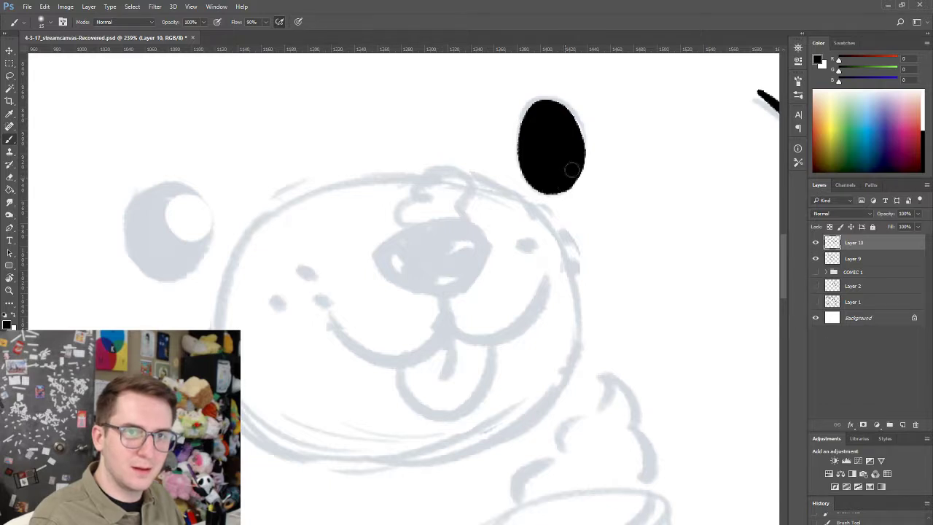
- Ink the larger dog's left-hand eye as a solid black oval and even out its lower edge
mouse_move(175, 210)
left_mouse_down()
mouse_move(147, 212)
mouse_move(152, 184)
mouse_move(175, 188)
mouse_move(171, 180)
mouse_move(207, 219)
mouse_move(194, 258)
left_mouse_up()
key("ctrl+z")
key("ctrl+z")
mouse_move(157, 185)
left_mouse_down()
mouse_move(134, 199)
mouse_move(190, 225)
mouse_move(175, 233)
mouse_move(151, 206)
mouse_move(152, 248)
mouse_move(142, 206)
mouse_move(172, 240)
mouse_move(164, 211)
left_mouse_up()
key("ctrl+z")
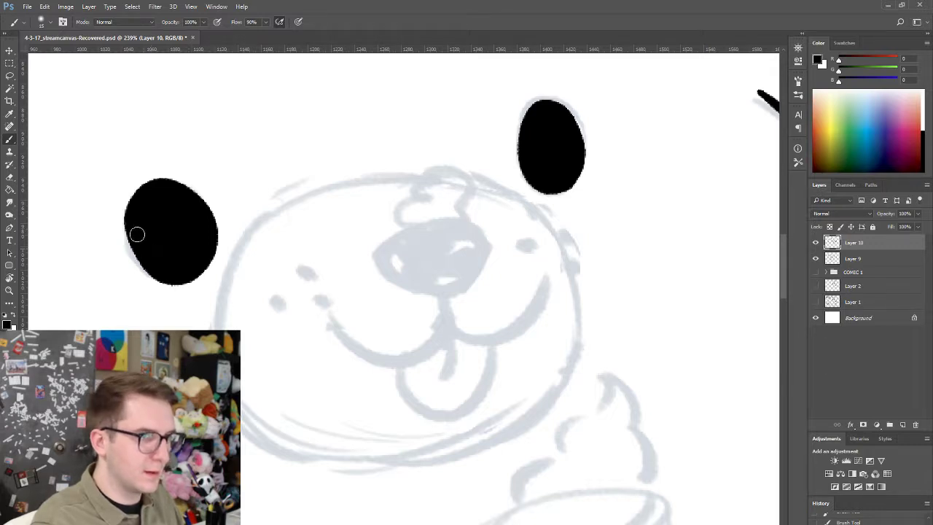
left_click_drag(146, 260, 159, 274)
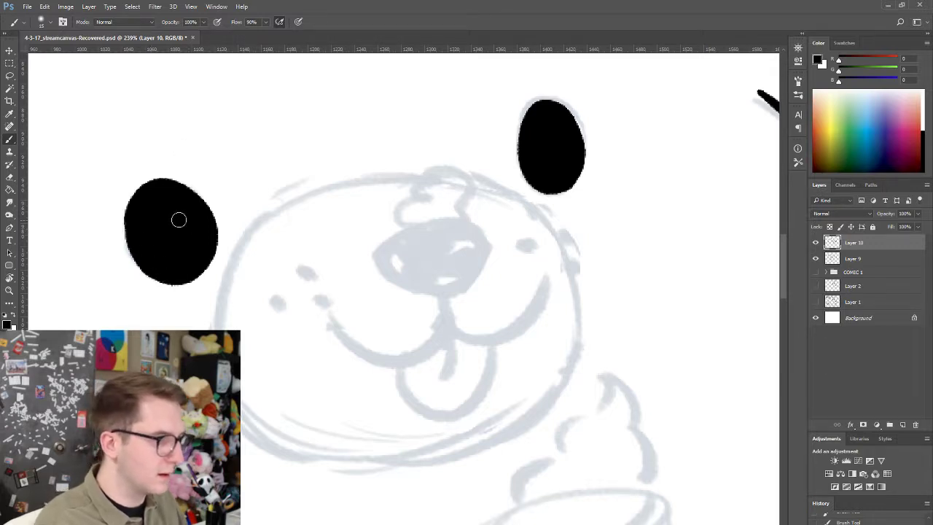
- Erase a large oval highlight and a small lower highlight out of each black eye
key("e")
mouse_move(176, 228)
left_mouse_down()
mouse_move(172, 214)
mouse_move(183, 234)
left_mouse_up()
left_click(180, 263)
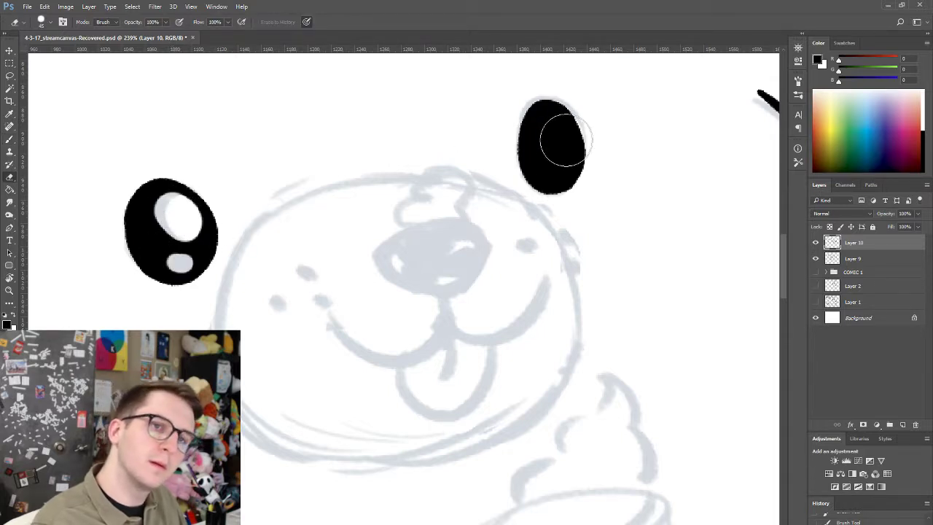
mouse_move(560, 140)
left_mouse_down()
mouse_move(554, 132)
mouse_move(560, 149)
left_mouse_up()
left_click(552, 175)
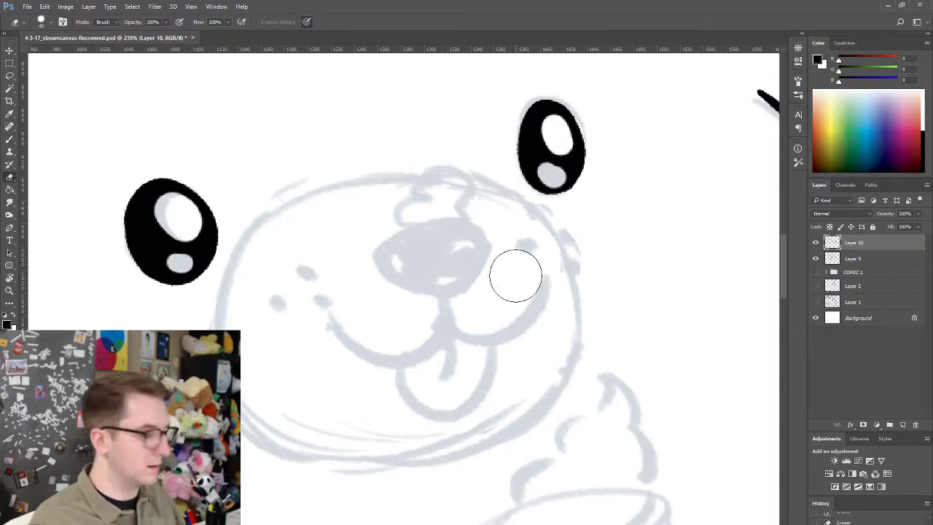
- Ink the muzzle outline's left side and start its upper right curve, leaving a gap above the nose
key("b")
mouse_move(232, 270)
left_mouse_down()
mouse_move(312, 205)
mouse_move(351, 191)
mouse_move(304, 202)
mouse_move(410, 179)
left_mouse_up()
key("ctrl+z")
mouse_move(231, 268)
left_mouse_down()
mouse_move(244, 394)
mouse_move(322, 452)
left_mouse_up()
key("r")
mouse_move(519, 202)
left_mouse_down()
mouse_move(447, 125)
mouse_move(347, 131)
mouse_move(302, 189)
mouse_move(389, 131)
left_mouse_up()
key("ctrl+z")
mouse_move(313, 192)
left_mouse_down()
mouse_move(355, 146)
mouse_move(425, 127)
mouse_move(366, 103)
mouse_move(211, 273)
left_mouse_up()
- Continue the muzzle outline down its right side and along the chin to join the left side
key("r")
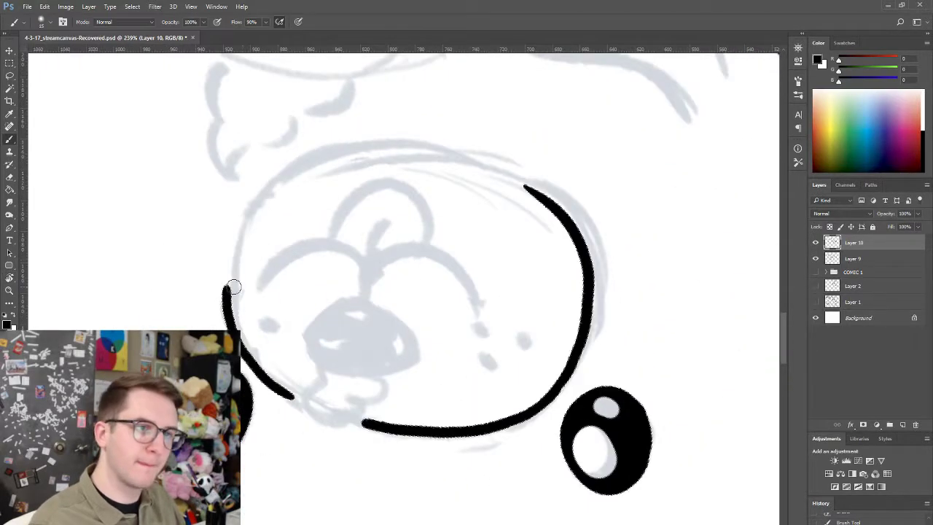
mouse_move(226, 310)
left_mouse_down()
mouse_move(223, 257)
mouse_move(309, 163)
mouse_move(373, 136)
mouse_move(270, 183)
left_mouse_up()
key("r")
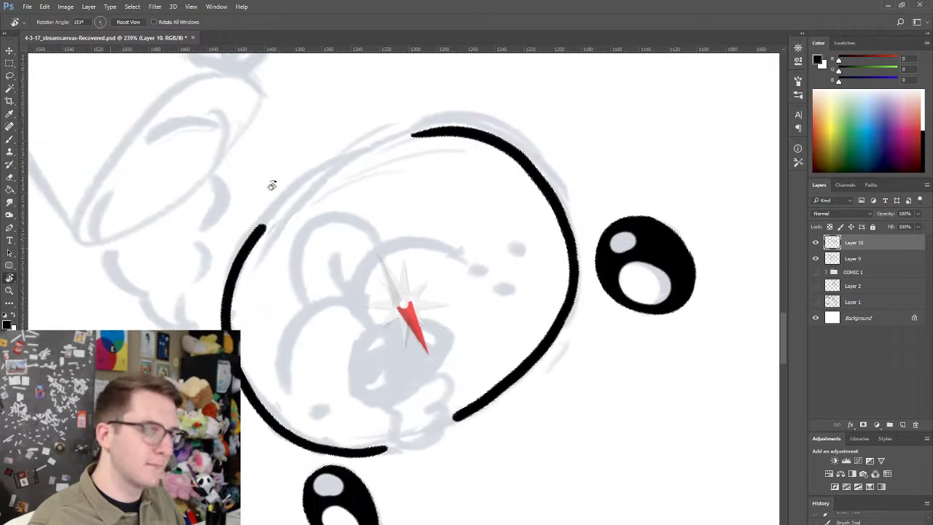
mouse_move(241, 261)
left_mouse_down()
mouse_move(379, 139)
mouse_move(433, 121)
left_mouse_up()
key("ctrl+z")
left_click_drag(312, 175, 459, 124)
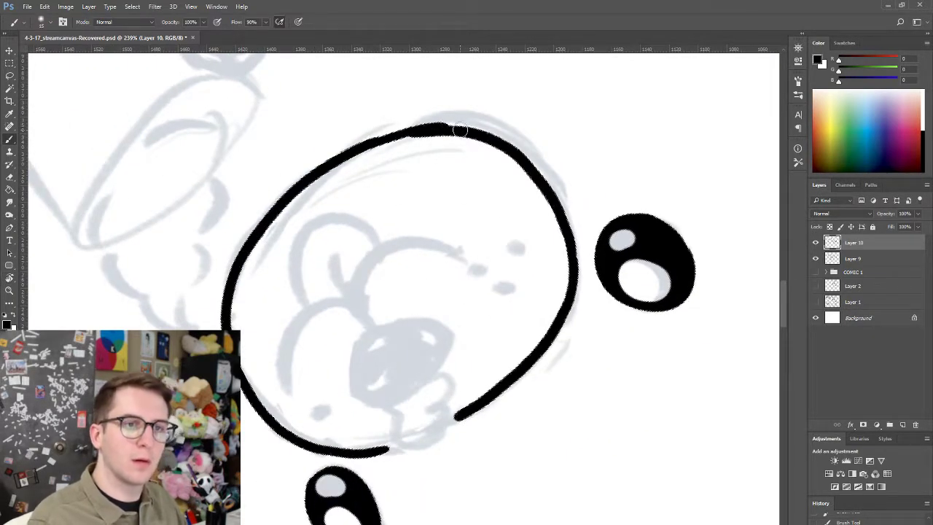
- Erase the muzzle's lower left edge and re-ink it as a smooth curve into the chin line
key("Escape")
key("e")
left_click_drag(328, 413, 284, 455)
key("b")
mouse_move(251, 403)
left_mouse_down()
mouse_move(268, 420)
mouse_move(365, 462)
left_mouse_up()
key("ctrl+z")
left_click_drag(261, 424, 358, 464)
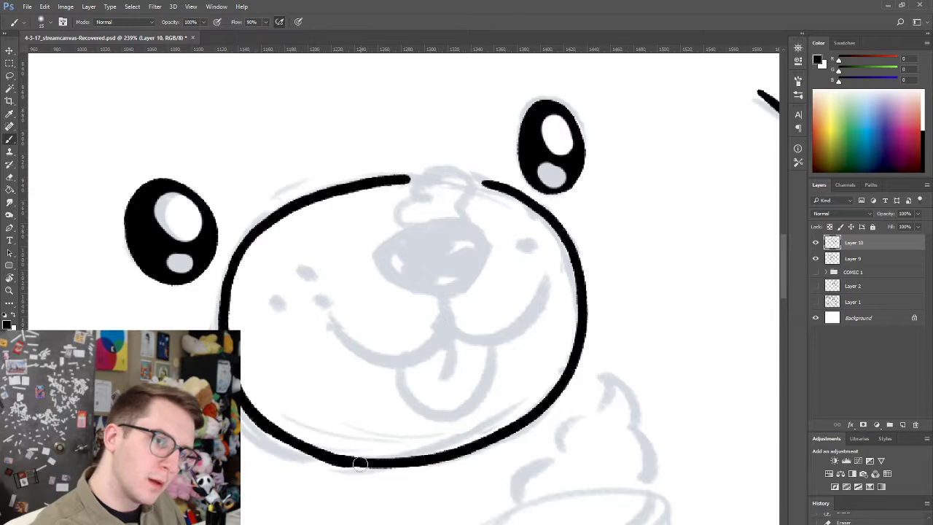
key("ctrl+z")
left_click_drag(260, 418, 356, 463)
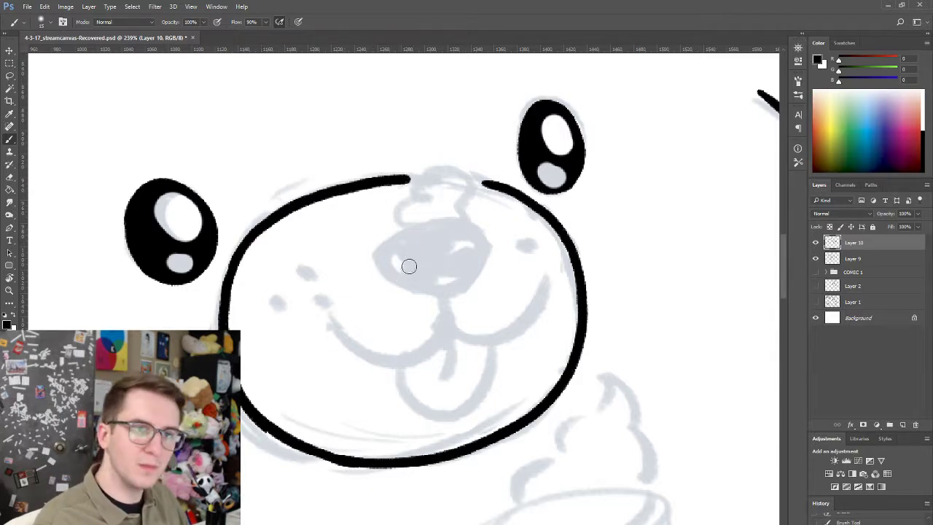
- Ink the nose with the small cream blob on it, and fill the nose black below an unfilled upper highlight
mouse_move(375, 252)
left_mouse_down()
mouse_move(462, 219)
mouse_move(454, 208)
mouse_move(441, 231)
mouse_move(477, 211)
mouse_move(455, 169)
mouse_move(398, 208)
mouse_move(406, 226)
mouse_move(437, 212)
mouse_move(491, 241)
mouse_move(474, 281)
mouse_move(452, 299)
left_mouse_up()
key("e")
key("b")
left_click_drag(383, 270, 457, 296)
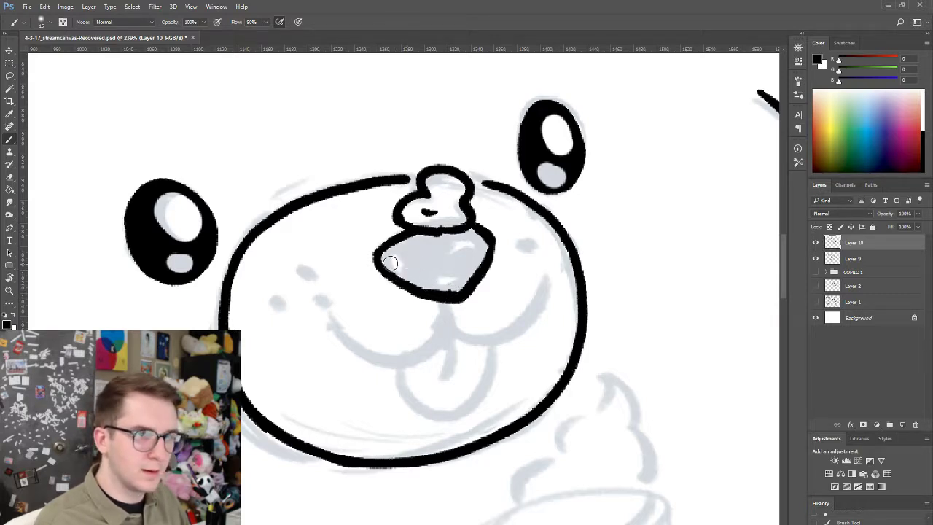
left_click_drag(388, 261, 402, 277)
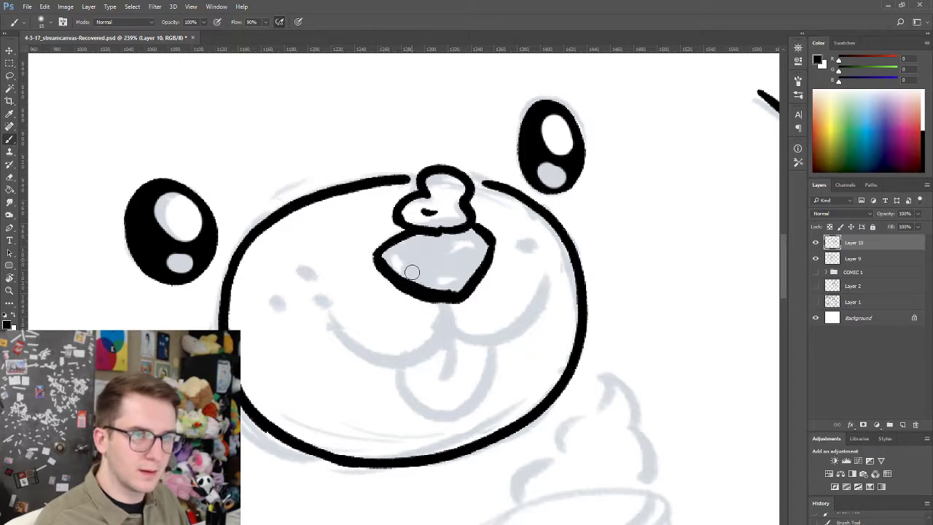
mouse_move(382, 262)
left_mouse_down()
mouse_move(407, 269)
mouse_move(460, 256)
mouse_move(470, 272)
mouse_move(453, 276)
mouse_move(460, 269)
left_mouse_up()
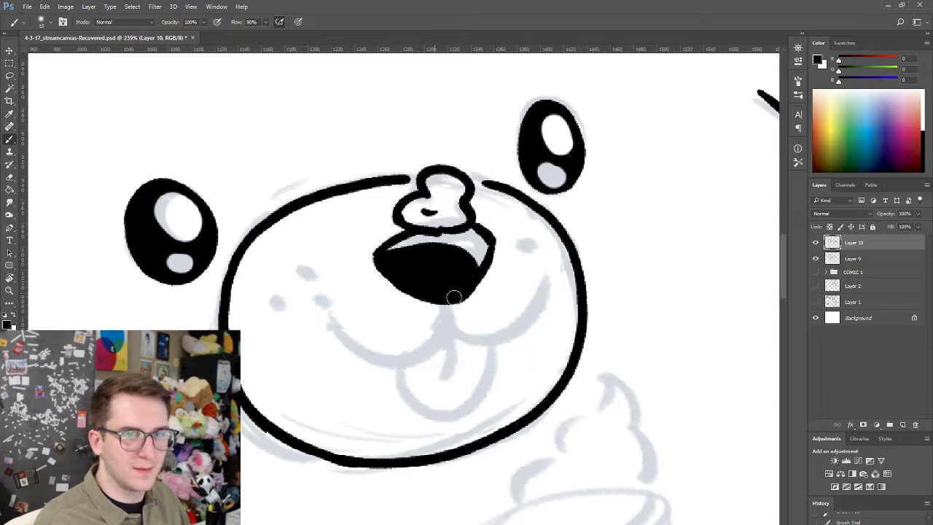
- Ink the short line below the nose and the two curved halves of the smiling mouth
mouse_move(327, 319)
left_mouse_down()
mouse_move(387, 352)
mouse_move(428, 339)
mouse_move(357, 355)
mouse_move(438, 343)
mouse_move(450, 325)
mouse_move(522, 334)
mouse_move(538, 326)
left_mouse_up()
key("ctrl+z")
key("ctrl+z")
key("ctrl+z")
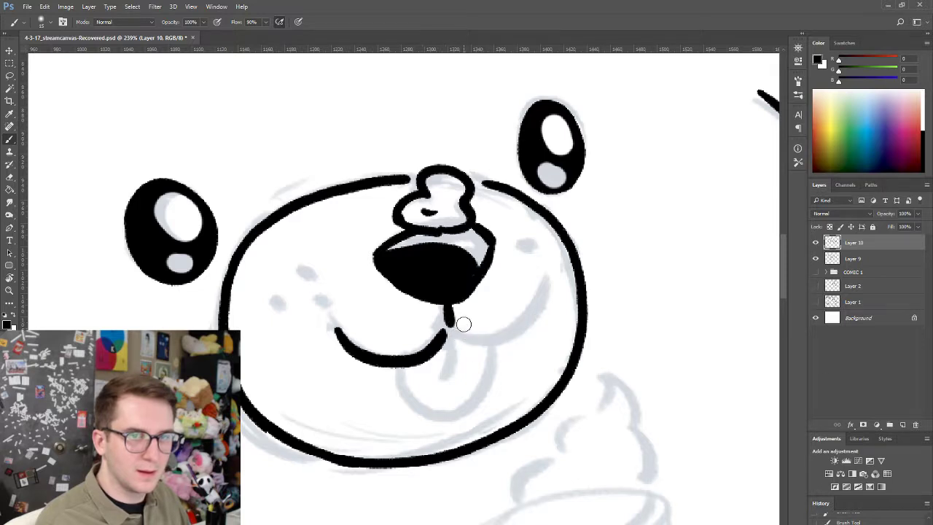
mouse_move(447, 312)
left_mouse_down()
mouse_move(475, 340)
mouse_move(535, 327)
mouse_move(545, 290)
left_mouse_up()
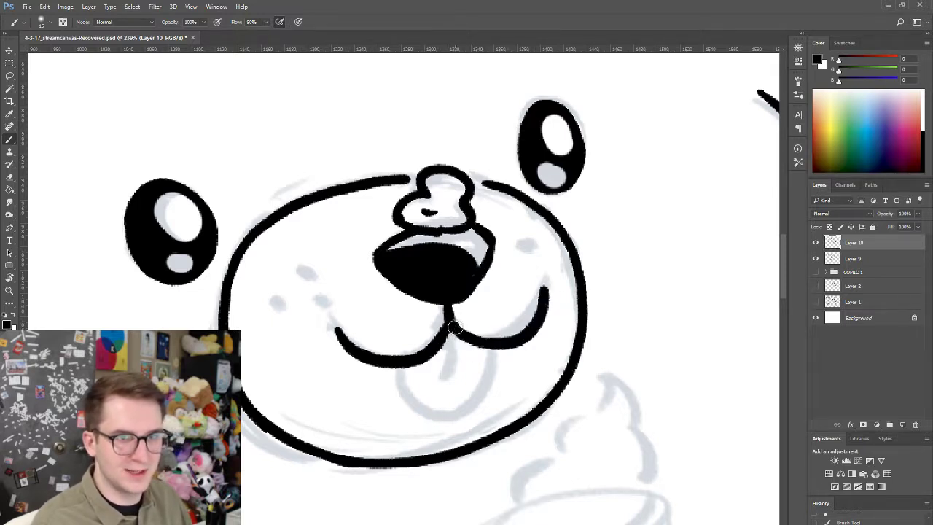
key("ctrl+alt+z")
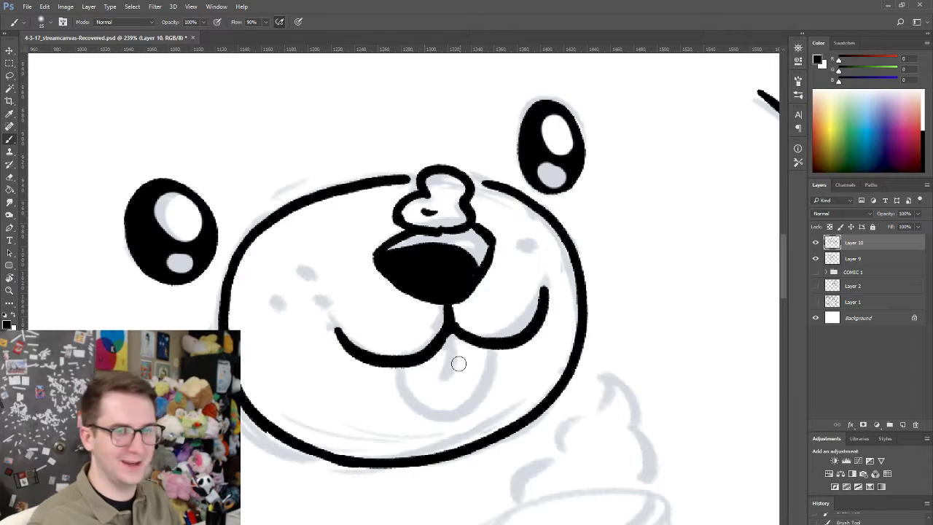
- Ink the rounded tongue hanging below the mouth, with a short curved crease down its middle
mouse_move(398, 369)
left_mouse_down()
mouse_move(433, 429)
mouse_move(487, 390)
left_mouse_up()
key("ctrl+z")
key("ctrl+z")
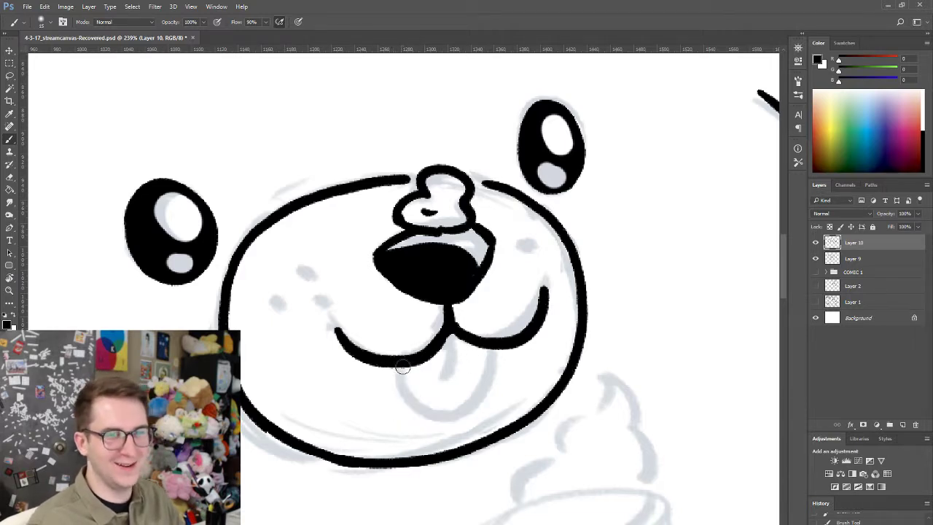
left_click_drag(404, 366, 490, 368)
key("ctrl+z")
mouse_move(400, 366)
left_mouse_down()
mouse_move(426, 425)
mouse_move(495, 346)
mouse_move(491, 387)
mouse_move(447, 339)
left_mouse_up()
key("ctrl+z")
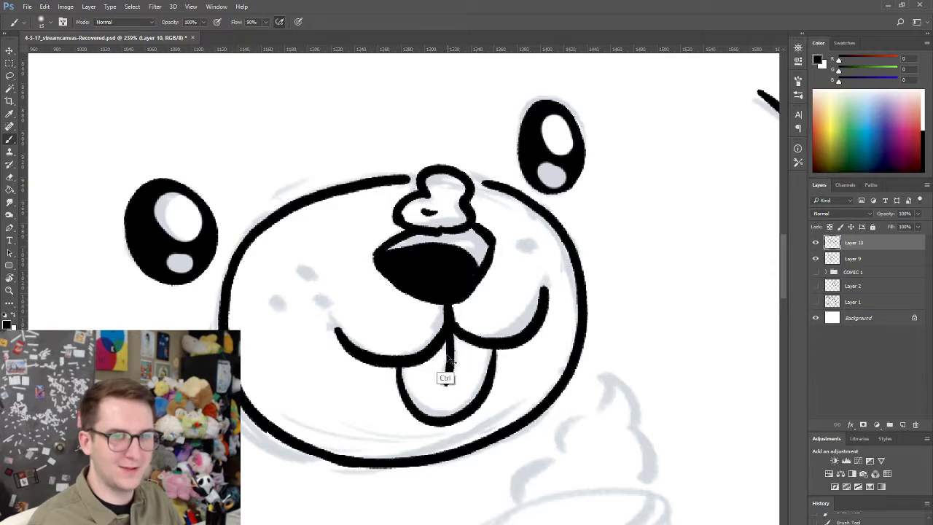
key("ctrl+z")
key("ctrl+z")
left_click_drag(447, 378, 445, 339)
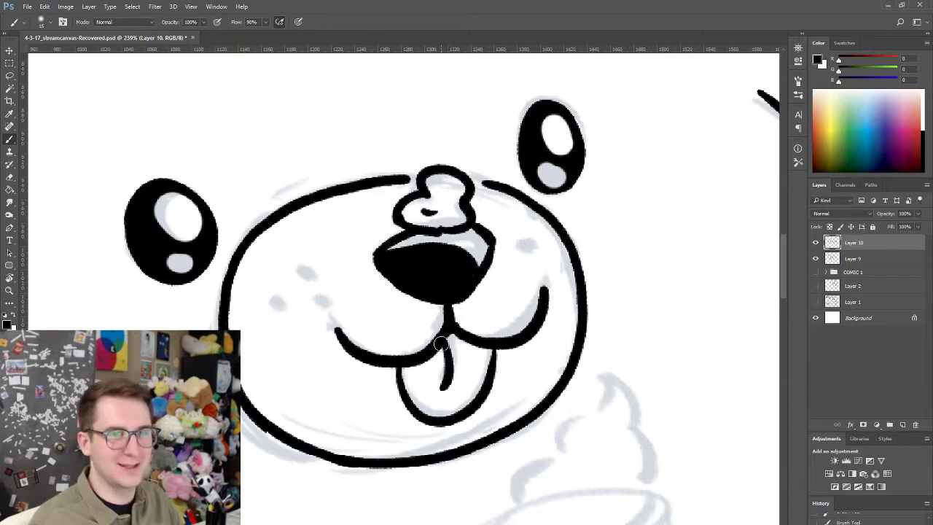
key("ctrl+z")
- Ink a cluster of three black whisker dots on each side of the larger dog's muzzle
left_click(510, 266)
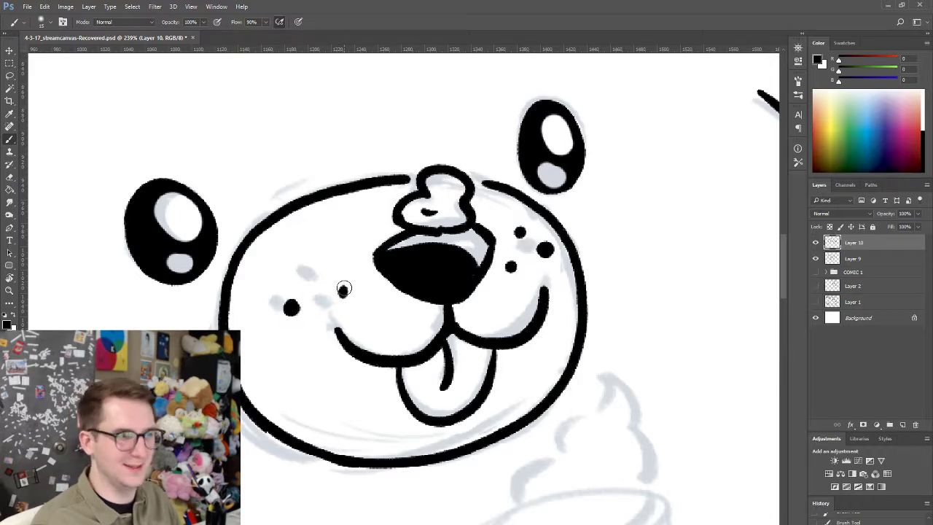
left_click_drag(344, 288, 346, 295)
key("ctrl+z")
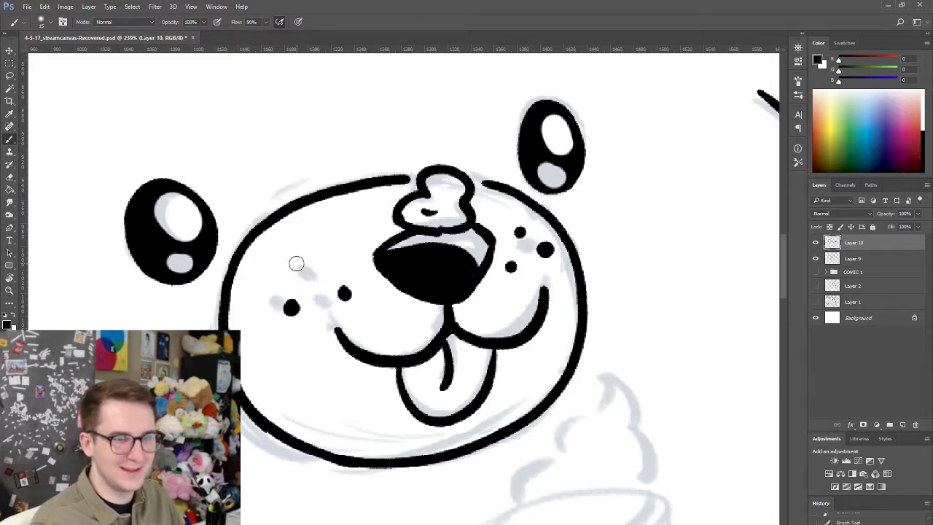
mouse_move(541, 277)
left_mouse_down()
mouse_move(494, 264)
mouse_move(478, 287)
mouse_move(438, 271)
mouse_move(526, 250)
left_mouse_up()
- Erase the left edge of the larger dog's muzzle, from the upper curve down to the lower curve
key("e")
mouse_move(404, 415)
left_mouse_down()
mouse_move(389, 427)
mouse_move(425, 489)
left_mouse_up()
key("r")
mouse_move(371, 439)
left_mouse_down()
mouse_move(350, 401)
mouse_move(355, 299)
left_mouse_up()
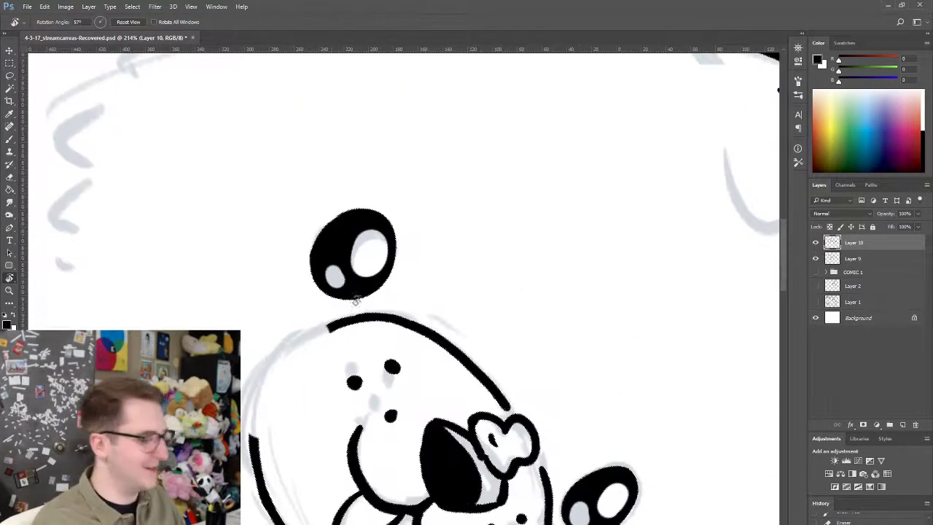
- Re-ink the muzzle's left edge as one smooth curve joining the remaining upper and lower outline
key("b")
left_click_drag(317, 432, 311, 341)
left_click_drag(312, 342, 325, 341)
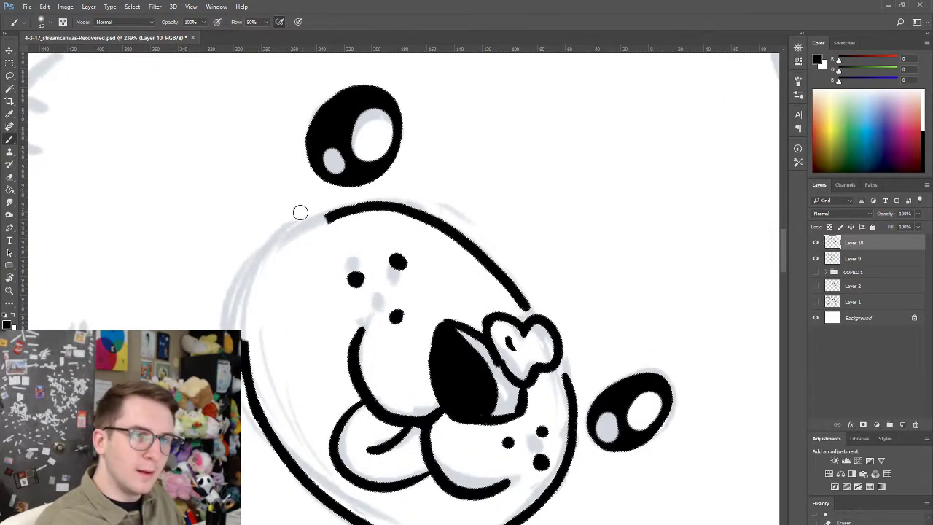
mouse_move(243, 351)
left_mouse_down()
mouse_move(277, 229)
mouse_move(288, 226)
left_mouse_up()
key("ctrl+z")
mouse_move(243, 349)
left_mouse_down()
mouse_move(253, 284)
mouse_move(321, 225)
left_mouse_up()
left_click(245, 348)
key("ctrl+z")
mouse_move(255, 280)
left_mouse_down()
mouse_move(297, 236)
mouse_move(339, 215)
mouse_move(267, 263)
mouse_move(333, 217)
left_mouse_up()
key("ctrl+z")
key("ctrl+z")
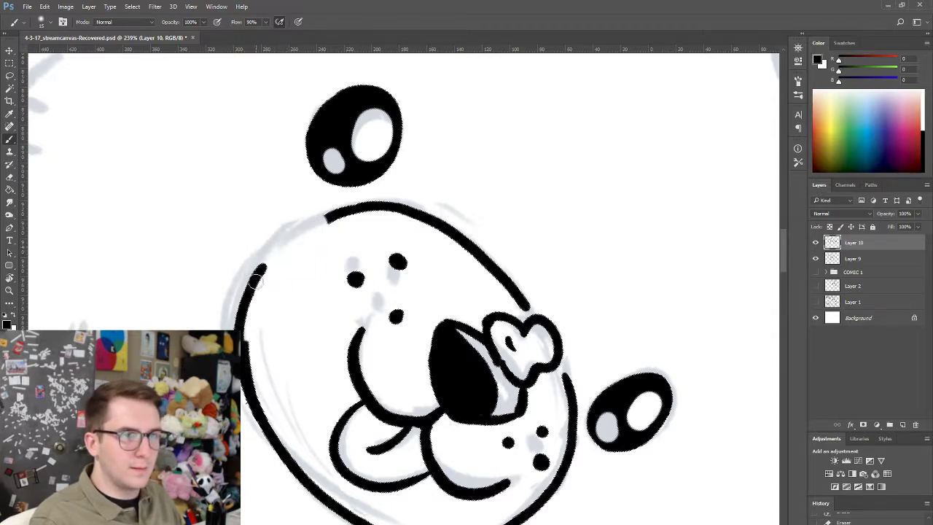
left_click_drag(256, 280, 337, 216)
key("Escape")
- Erase the excess ink inside the muzzle's lower left outline to even out the line
key("e")
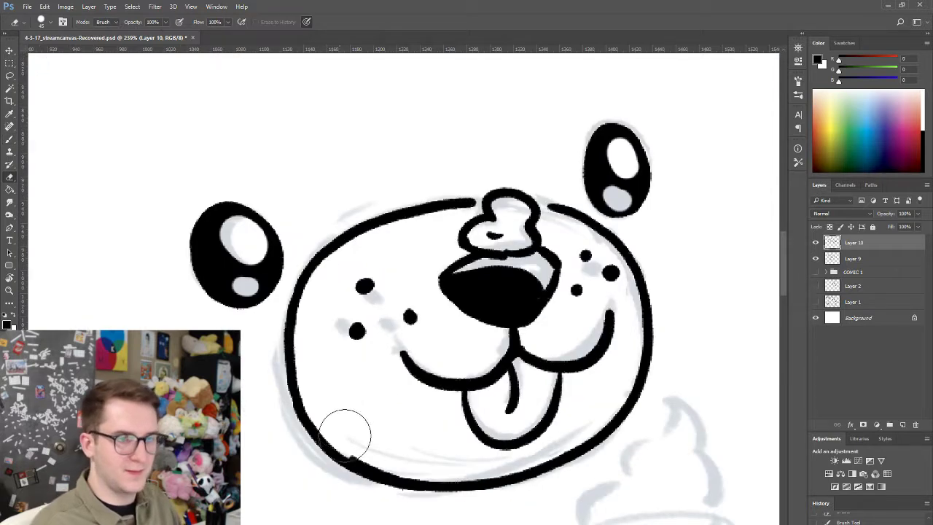
left_click_drag(358, 437, 387, 460)
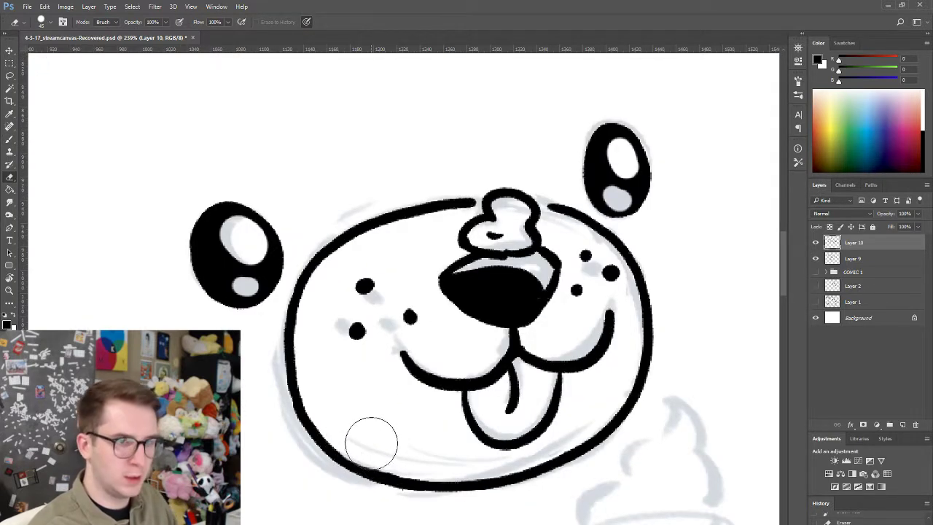
left_click_drag(453, 346, 433, 367)
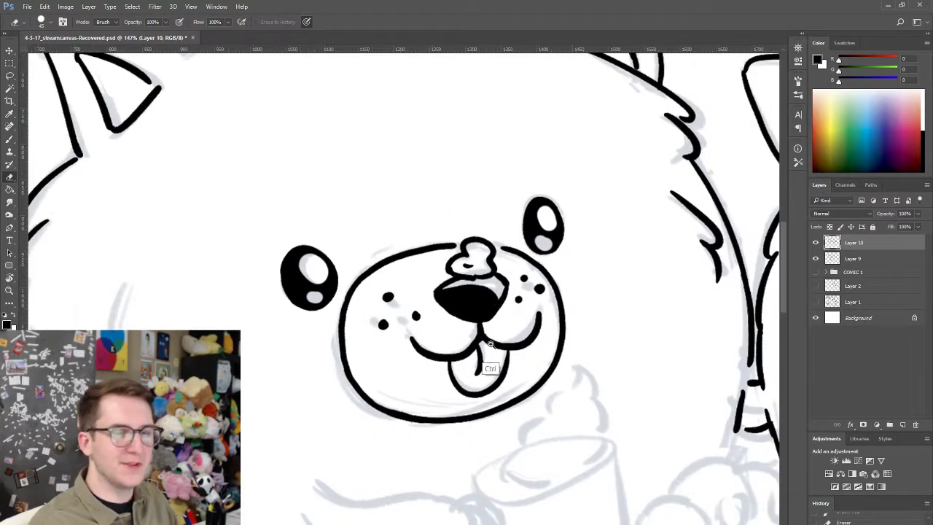
- Ink the curved fur strokes and jagged tufts down the left cheek of the larger dog
left_click_drag(490, 366, 468, 319)
key("b")
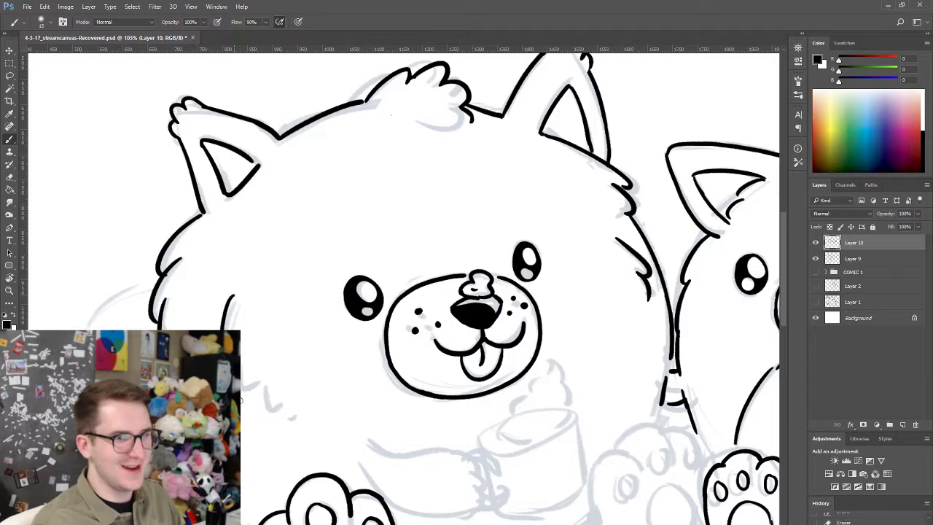
key("ctrl+z")
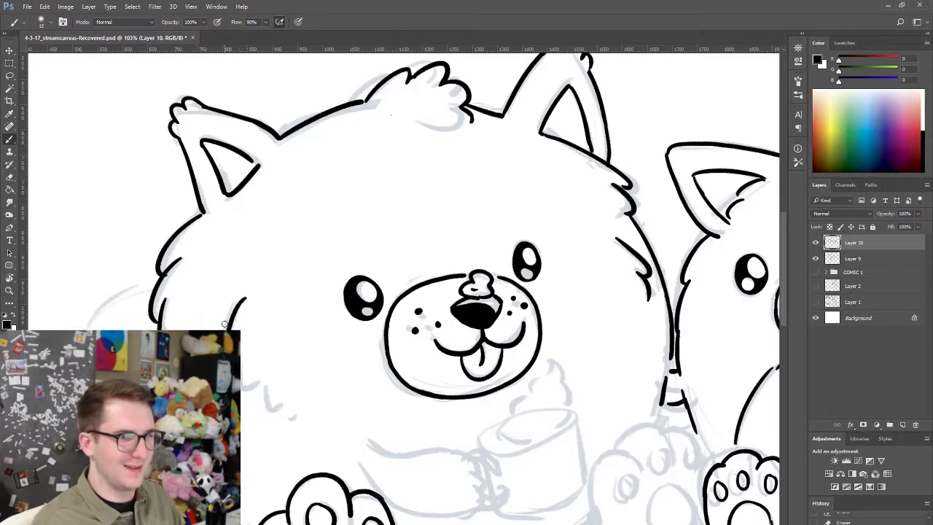
key("ctrl+z")
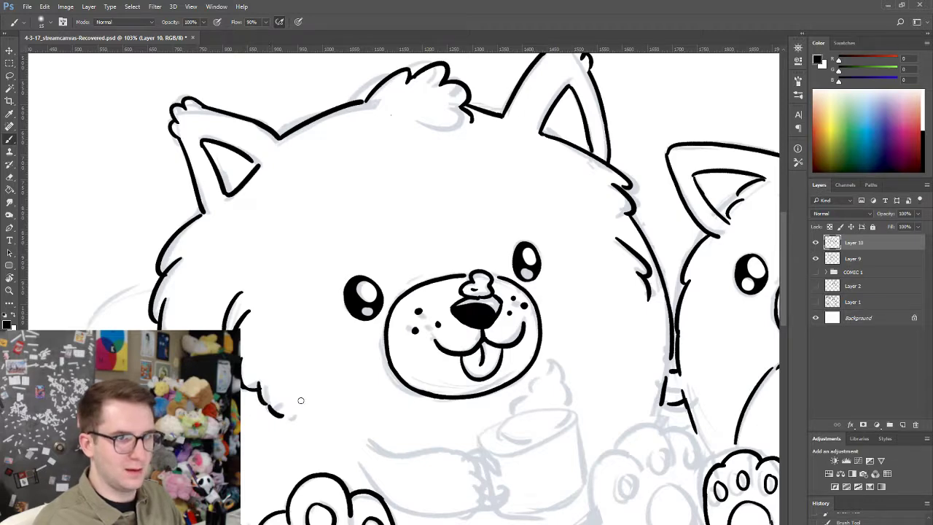
key("e")
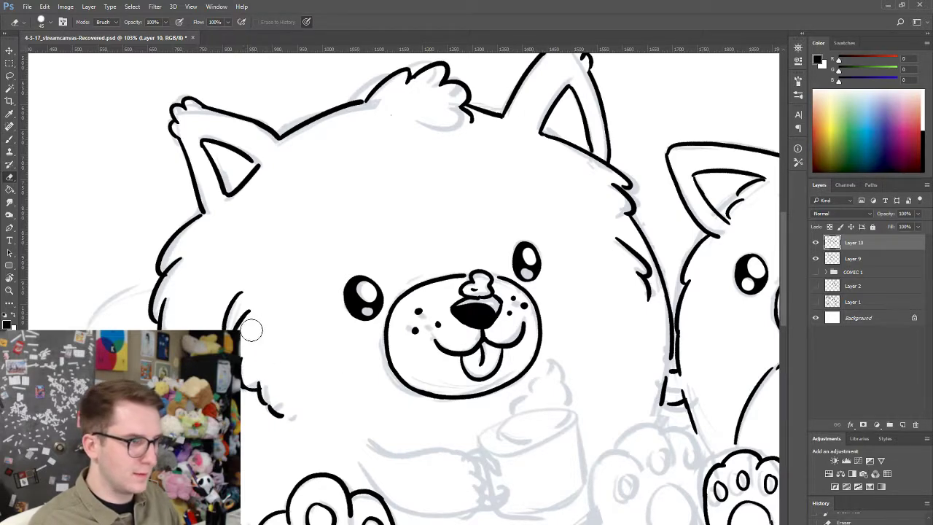
- Ink the mug's front rim as one long curve below the dog's muzzle
key("b")
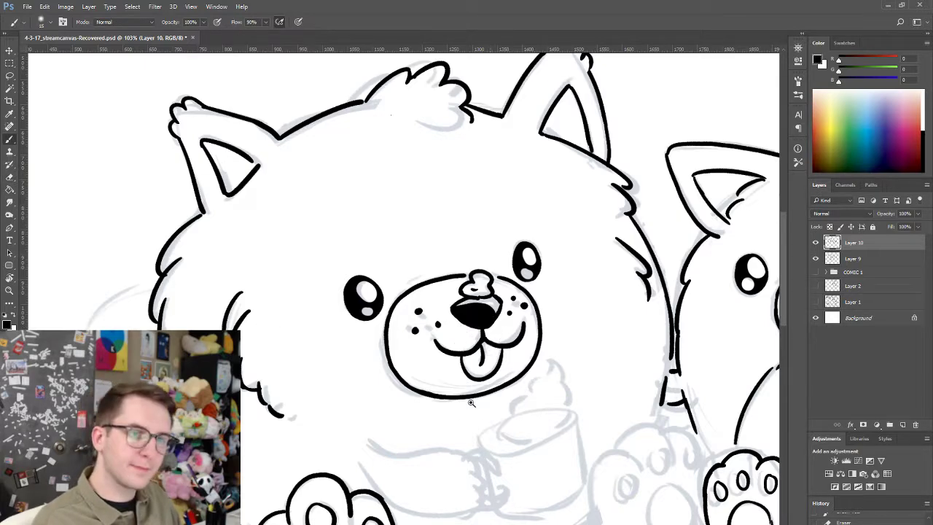
mouse_move(472, 403)
left_mouse_down()
mouse_move(503, 405)
mouse_move(473, 365)
mouse_move(464, 421)
left_mouse_up()
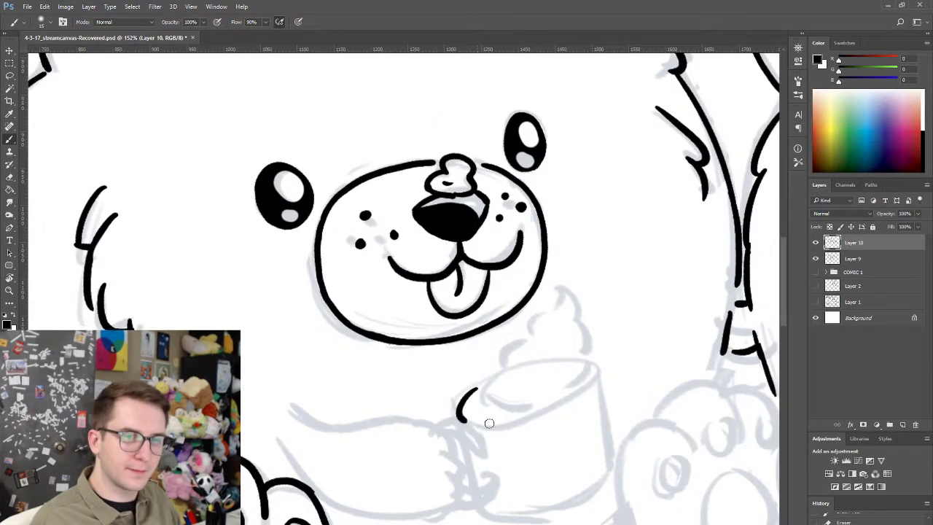
key("ctrl+z")
mouse_move(477, 384)
left_mouse_down()
mouse_move(471, 419)
mouse_move(510, 420)
mouse_move(598, 377)
left_mouse_up()
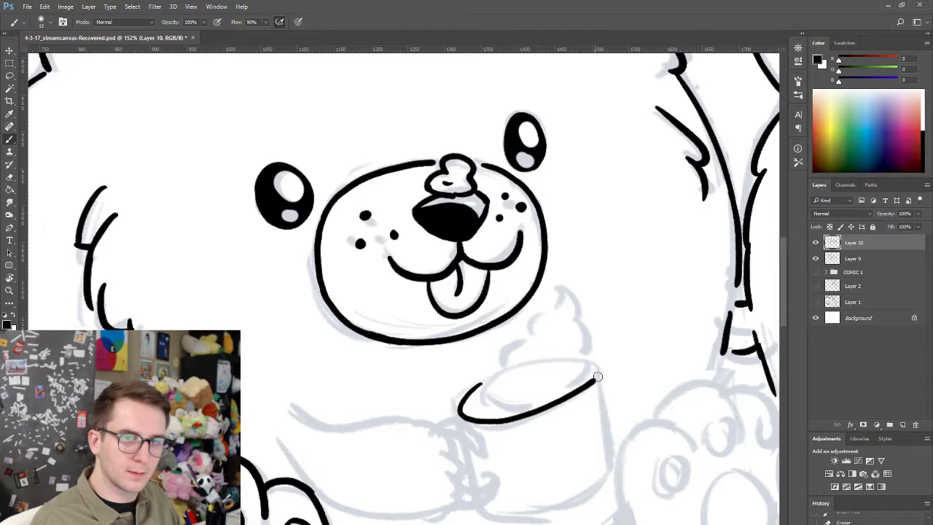
- Ink the tiered whipped cream swirl with its curled tip and short inner creases inside the mug's rim
mouse_move(500, 373)
left_mouse_down()
mouse_move(555, 379)
mouse_move(525, 397)
mouse_move(587, 360)
left_mouse_up()
mouse_move(502, 373)
left_mouse_down()
mouse_move(508, 350)
mouse_move(541, 333)
mouse_move(562, 288)
mouse_move(574, 290)
mouse_move(583, 316)
mouse_move(578, 358)
left_mouse_up()
key("ctrl+z")
mouse_move(575, 317)
left_mouse_down()
mouse_move(572, 352)
mouse_move(547, 362)
left_mouse_up()
key("ctrl+z")
left_click_drag(526, 367, 550, 363)
key("e")
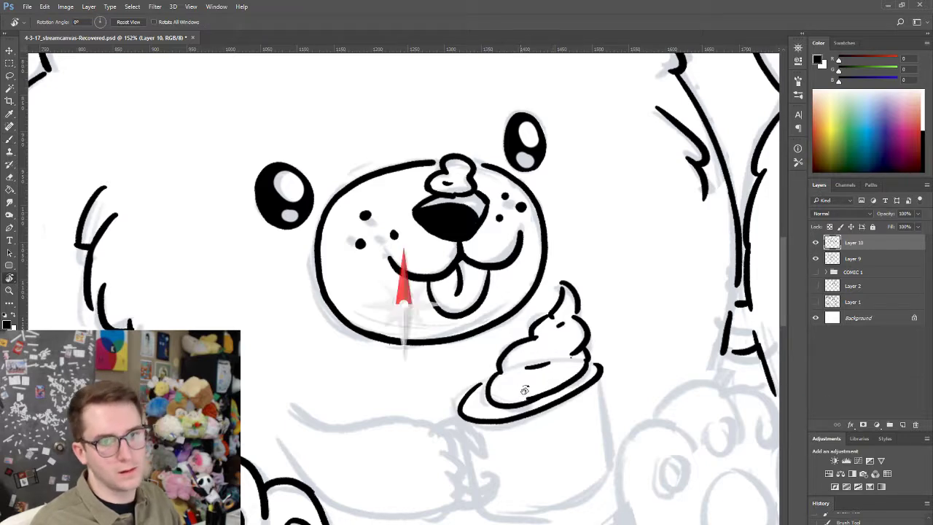
left_click_drag(545, 379, 526, 393)
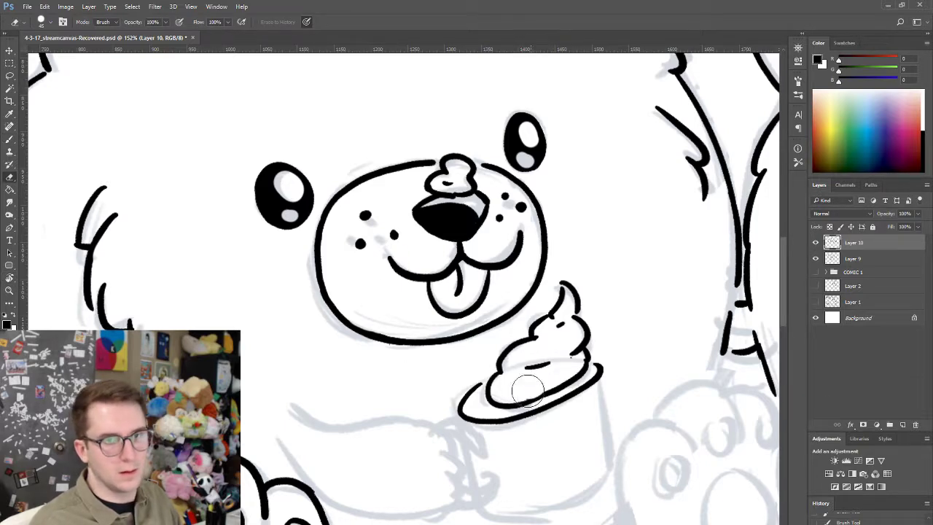
- Ink the upper and lower pointed fur tufts of the paw gripping the mug's left side
key("b")
left_click_drag(466, 435, 467, 450)
key("ctrl+z")
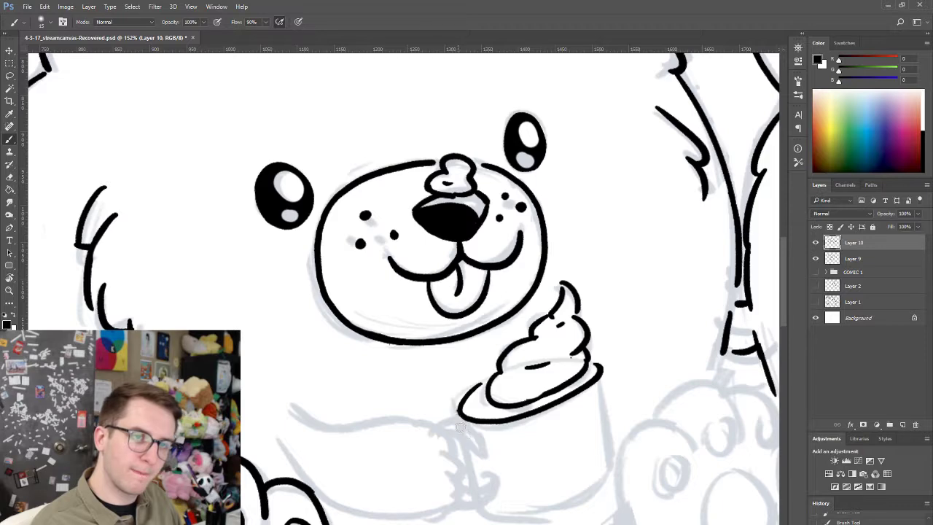
mouse_move(460, 414)
left_mouse_down()
mouse_move(486, 450)
mouse_move(479, 438)
mouse_move(482, 454)
mouse_move(460, 437)
left_mouse_up()
key("ctrl+z")
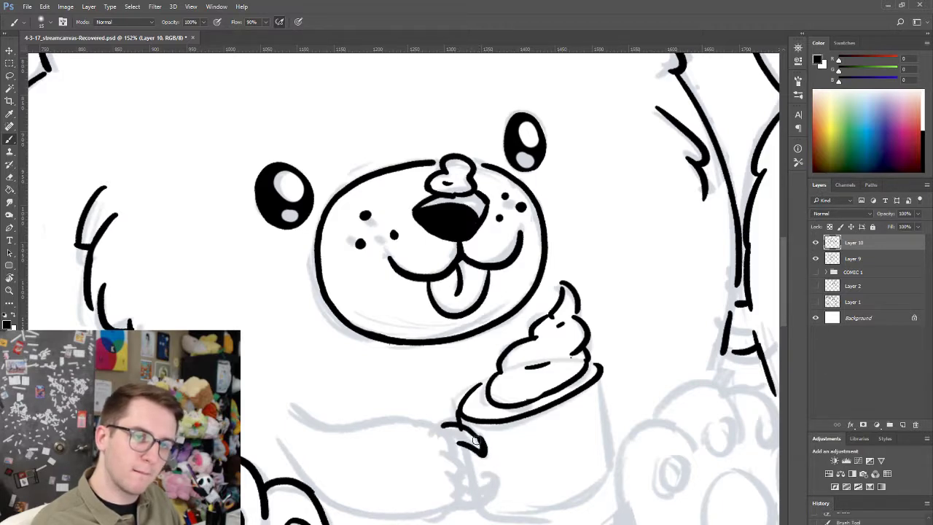
left_click_drag(495, 493, 462, 502)
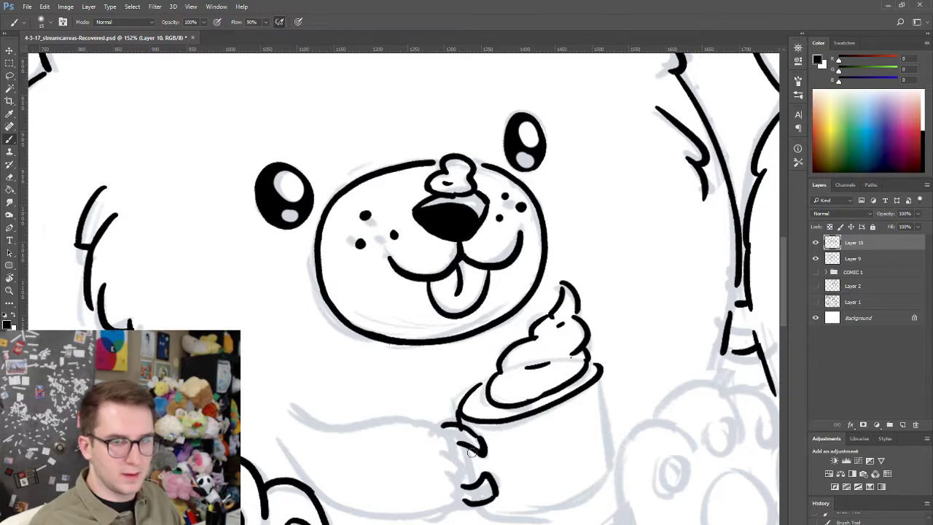
- Ink the mug's right side, the short left side below the paw, and the curved base
left_click_drag(603, 374, 618, 453)
key("ctrl+z")
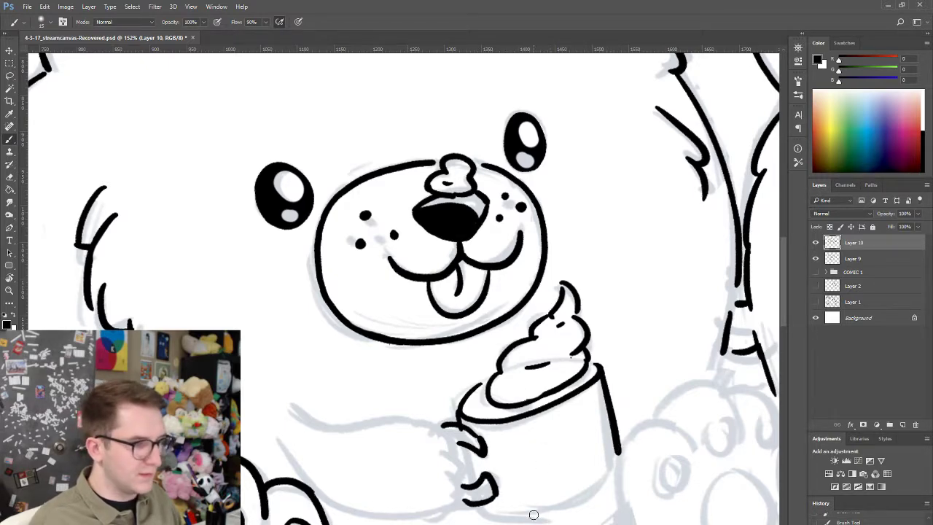
left_click_drag(495, 515, 581, 501)
key("ctrl+z")
key("ctrl+z")
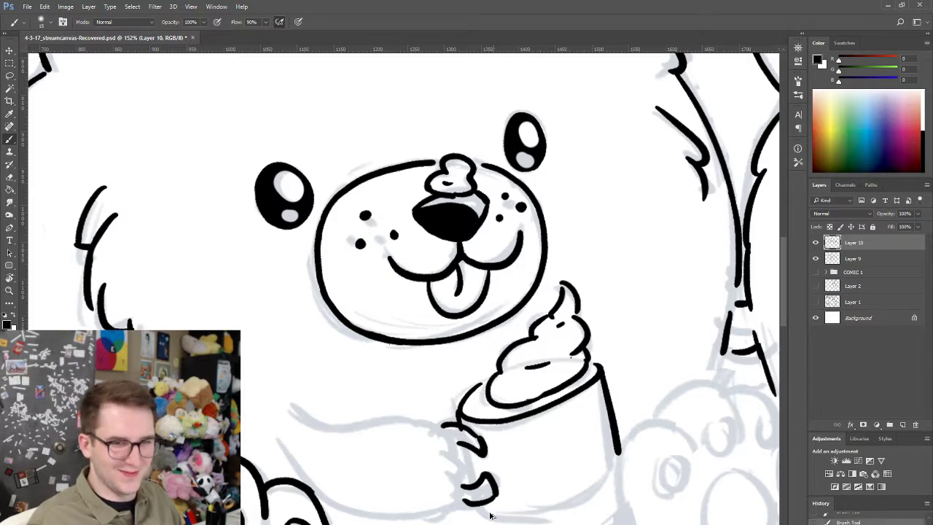
left_click_drag(486, 504, 491, 521)
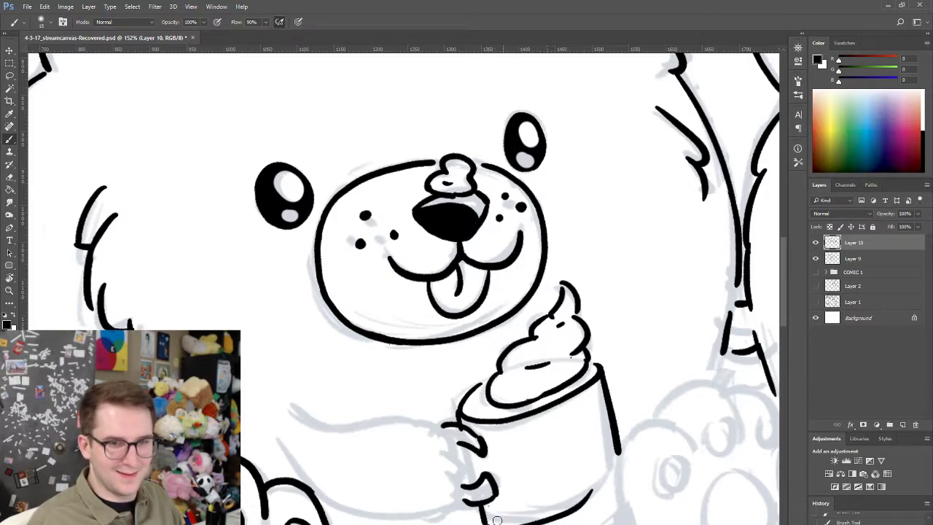
mouse_move(492, 524)
left_mouse_down()
mouse_move(554, 523)
mouse_move(611, 493)
left_mouse_up()
key("ctrl+z")
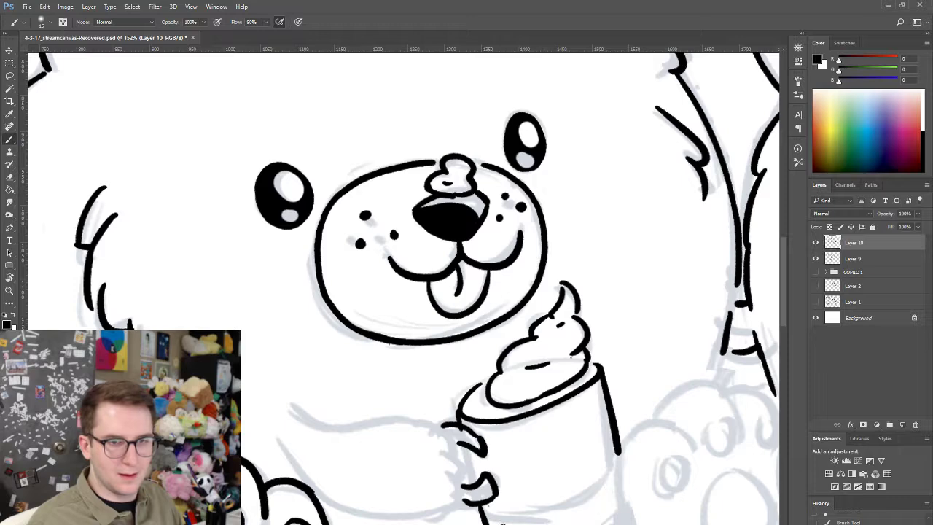
left_click_drag(494, 524, 613, 502)
left_click_drag(565, 403, 545, 404)
mouse_move(551, 441)
left_mouse_down()
mouse_move(518, 313)
mouse_move(583, 334)
left_mouse_up()
- Clean up the mug's lower left corner and thicken it into a smooth rounded curve
key("e")
mouse_move(447, 431)
left_mouse_down()
mouse_move(576, 366)
mouse_move(560, 243)
mouse_move(216, 310)
mouse_move(222, 275)
mouse_move(324, 191)
mouse_move(393, 182)
mouse_move(403, 197)
left_mouse_up()
key("r")
key("b")
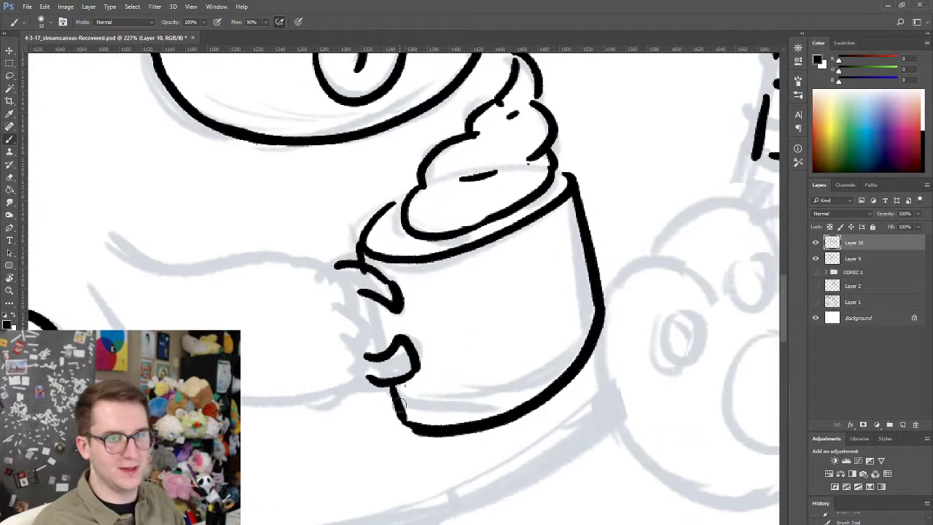
left_click_drag(391, 394, 409, 432)
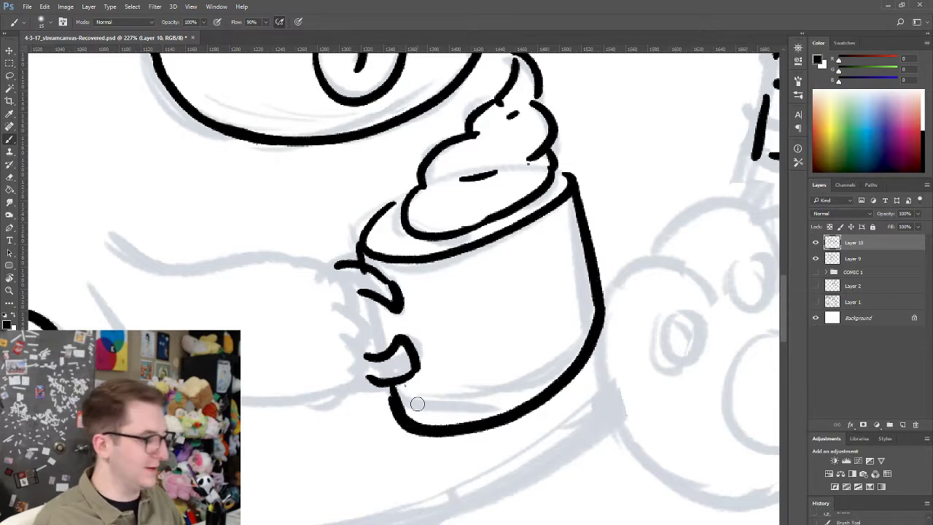
- Redraw the mug's rear left rim as a smooth curve running up to the whipped cream
mouse_move(547, 321)
left_mouse_down()
mouse_move(489, 321)
mouse_move(495, 346)
mouse_move(542, 312)
mouse_move(557, 344)
left_mouse_up()
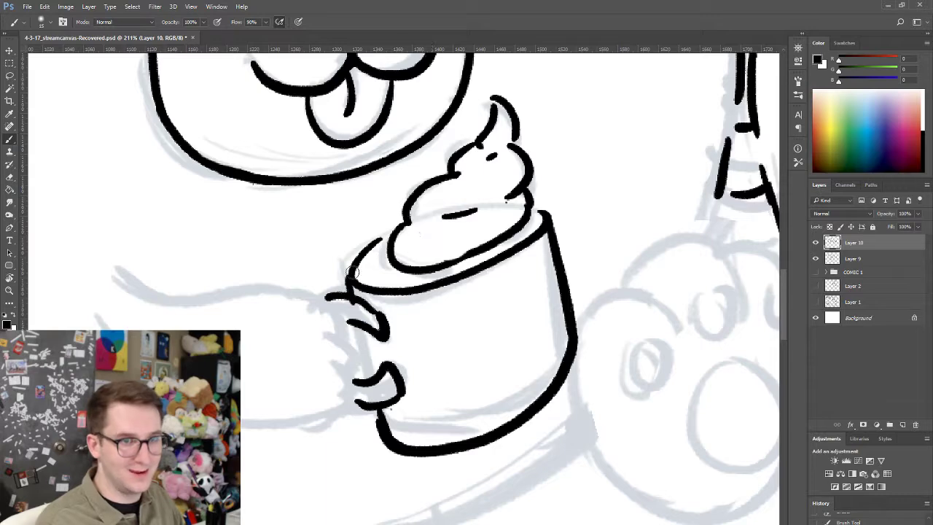
mouse_move(352, 273)
left_mouse_down()
mouse_move(380, 243)
mouse_move(350, 282)
mouse_move(386, 238)
left_mouse_up()
key("ctrl+z")
key("ctrl+z")
key("ctrl+z")
left_click_drag(352, 281, 400, 227)
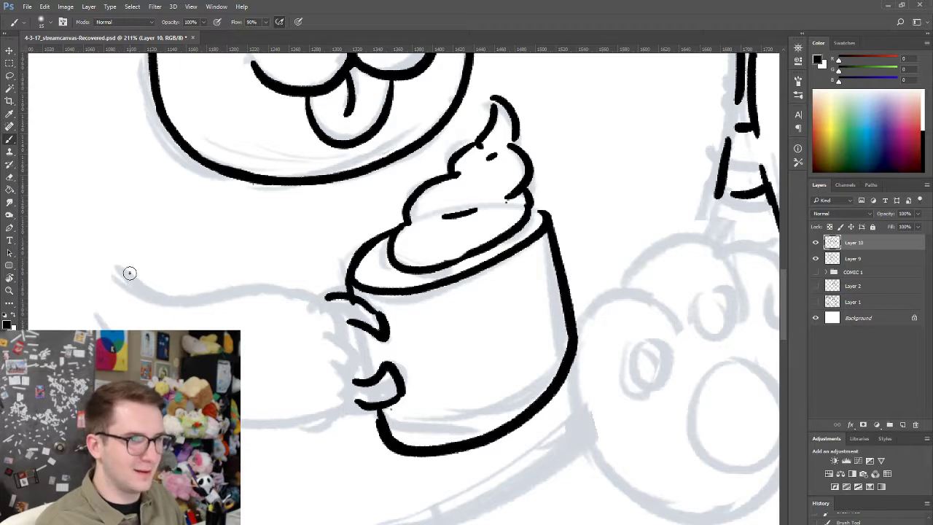
- Ink the upper edge, the tufted paw end and the lower edge of the arm holding the mug
mouse_move(129, 272)
left_mouse_down()
mouse_move(182, 296)
mouse_move(311, 293)
mouse_move(340, 313)
mouse_move(349, 395)
mouse_move(311, 412)
left_mouse_up()
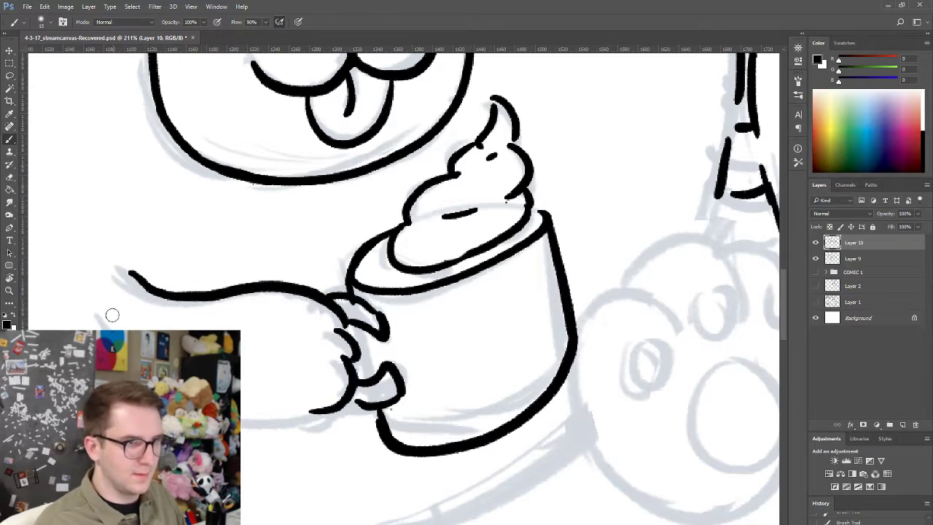
left_click_drag(107, 318, 274, 423)
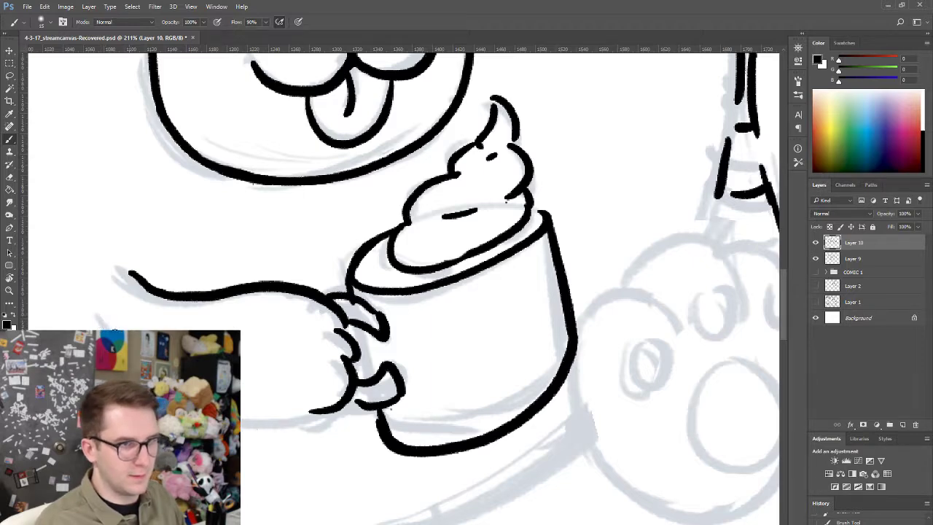
mouse_move(101, 317)
left_mouse_down()
mouse_move(272, 416)
mouse_move(341, 406)
left_mouse_up()
- Redraw the end of the arm's lower edge so it joins the paw in a smooth curve
key("e")
key("b")
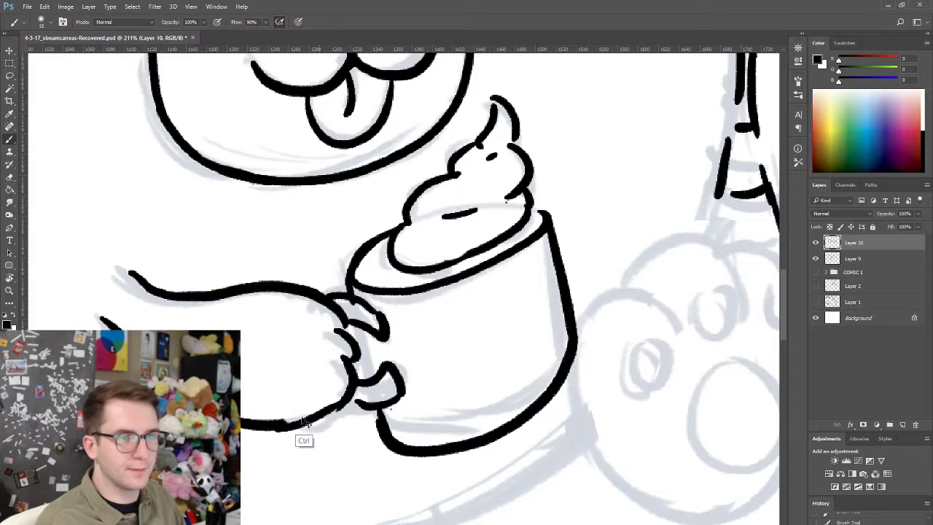
key("ctrl+z")
left_click_drag(278, 425, 353, 402)
key("ctrl+z")
left_click_drag(278, 424, 345, 400)
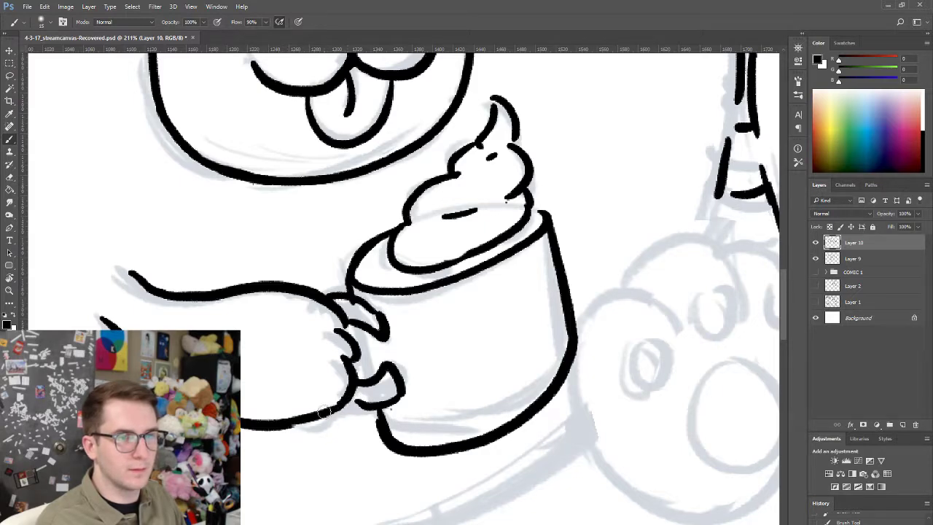
- Ink short fur strokes beside the start of the arm's lower edge
key("e")
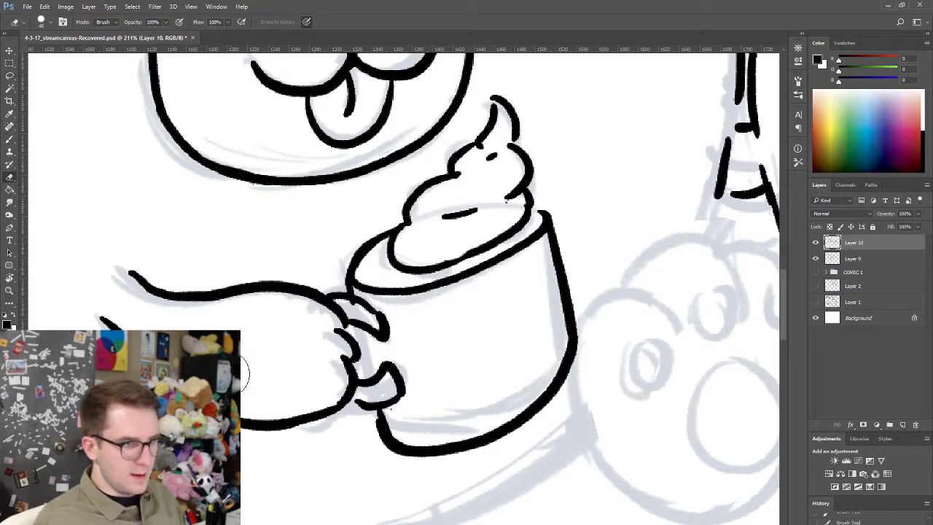
key("b")
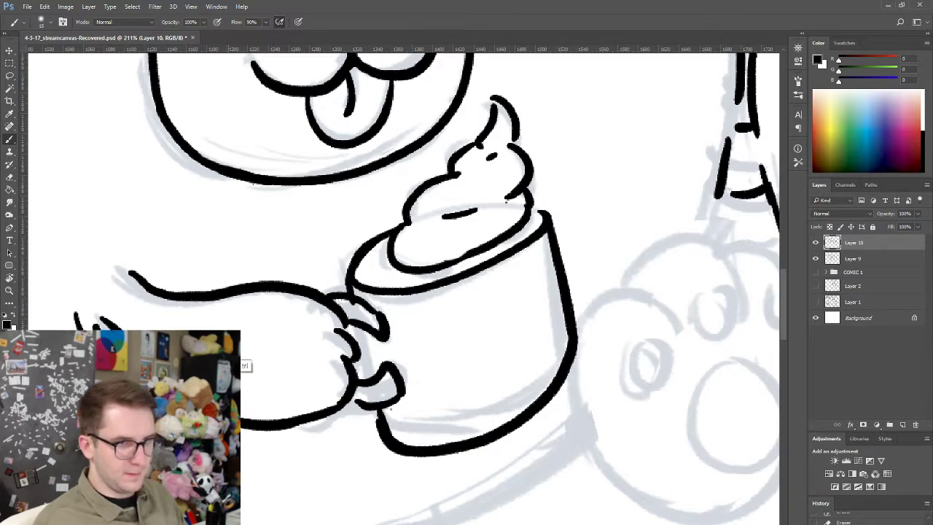
scroll(246, 365, "down", 10)
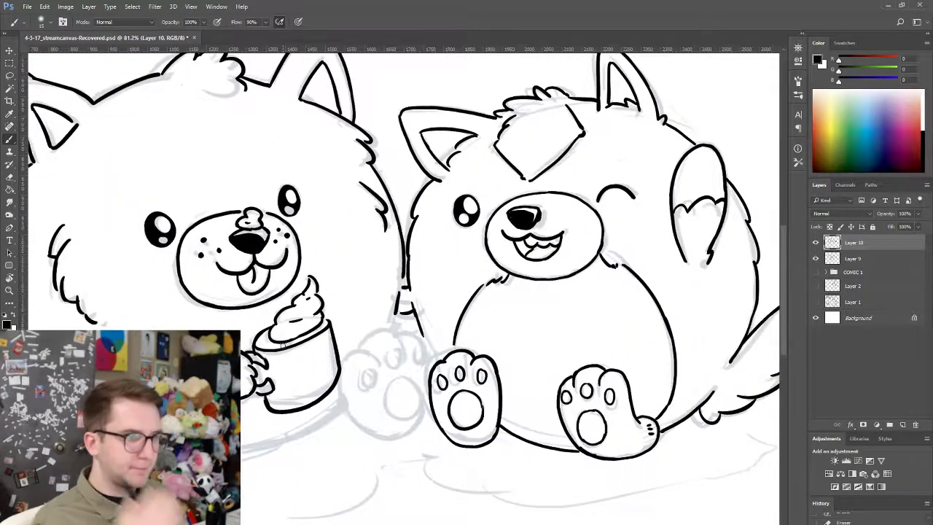
- Ink the left side and rounded bottom of the inner curl of the larger dog's tail over the sketch
left_click_drag(224, 404, 450, 337)
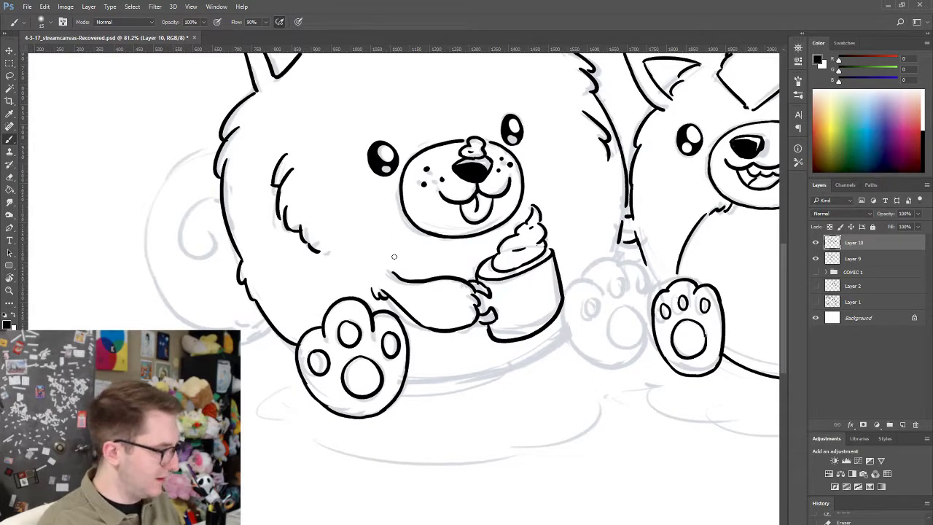
scroll(229, 275, "up", 2)
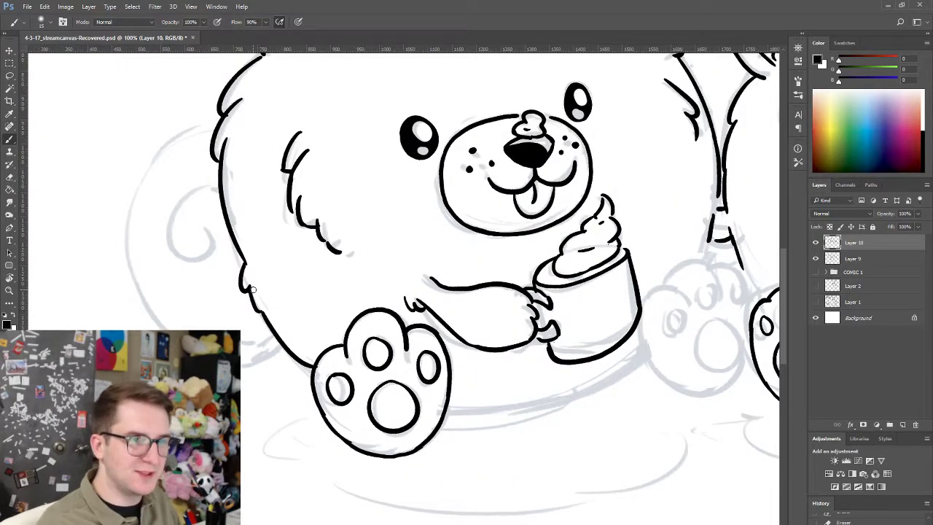
scroll(248, 277, "up", 6)
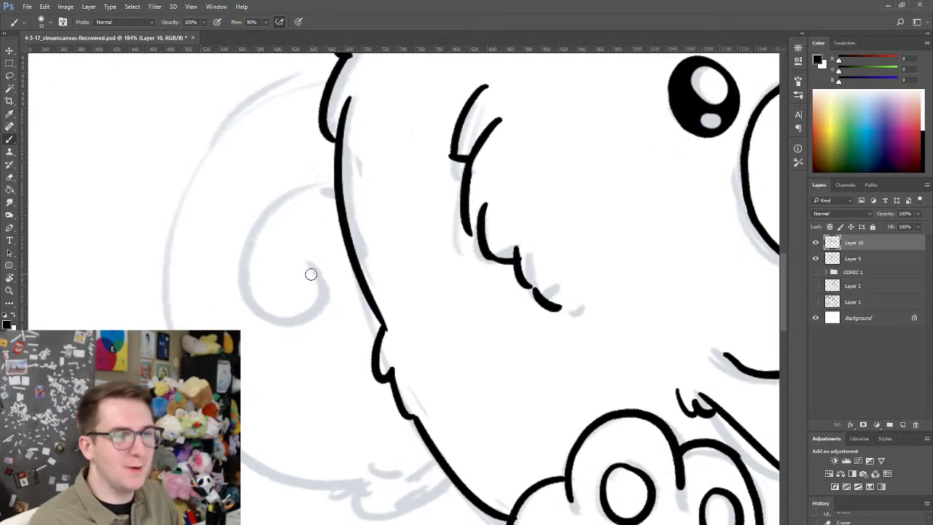
key("ctrl+z")
mouse_move(313, 266)
left_mouse_down()
mouse_move(294, 330)
mouse_move(321, 292)
mouse_move(290, 328)
left_mouse_up()
key("ctrl+z")
key("ctrl+z")
mouse_move(240, 258)
left_mouse_down()
mouse_move(251, 299)
mouse_move(322, 316)
mouse_move(295, 348)
left_mouse_up()
key("ctrl+z")
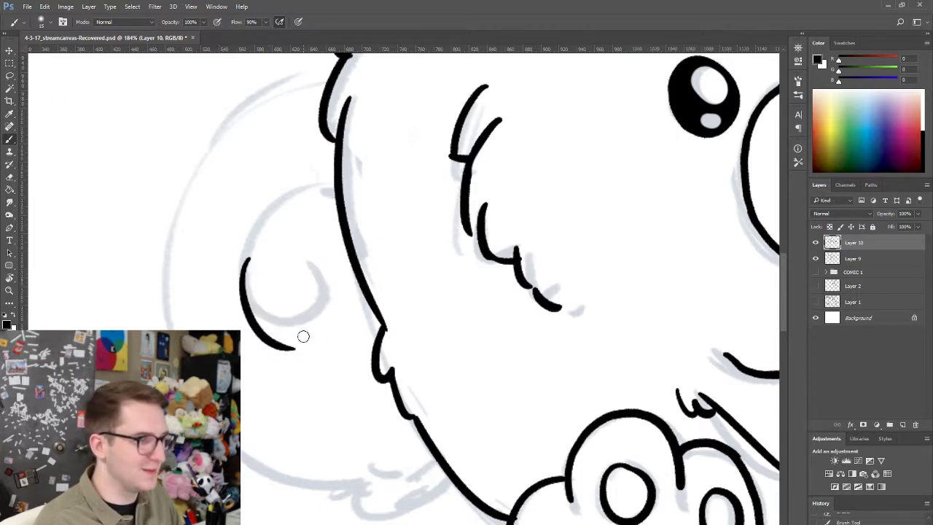
key("ctrl+z")
mouse_move(244, 252)
left_mouse_down()
mouse_move(292, 309)
mouse_move(276, 306)
mouse_move(285, 320)
mouse_move(307, 294)
mouse_move(270, 327)
mouse_move(307, 316)
mouse_move(318, 297)
left_mouse_up()
key("ctrl+z")
key("ctrl+z")
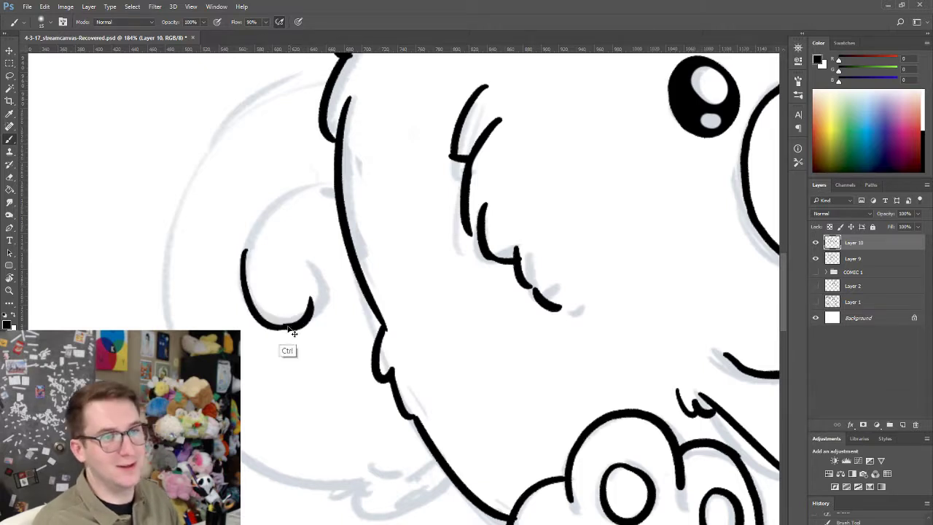
- Redraw the end of the tail's inner curl as a smooth hook rising on the side nearest the body
key("ctrl+z")
mouse_move(285, 326)
left_mouse_down()
mouse_move(314, 315)
mouse_move(316, 273)
left_mouse_up()
key("ctrl+z")
left_click_drag(285, 329, 321, 294)
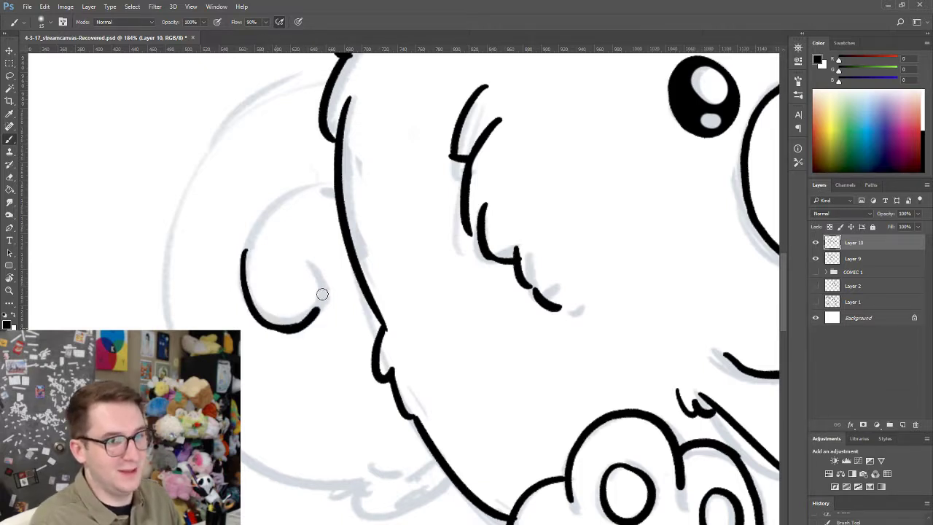
key("ctrl+z")
left_click_drag(281, 329, 313, 265)
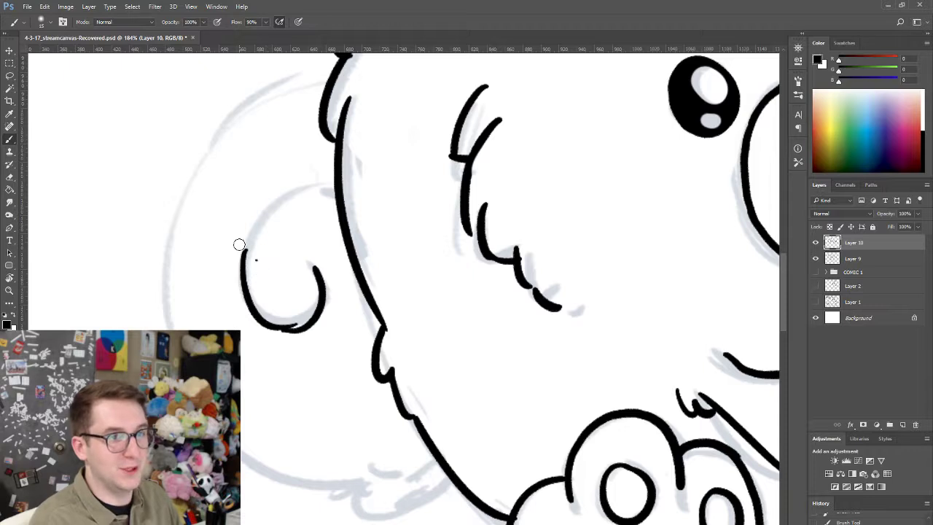
- Ink the upper edge of the tail's inner curl with fur tufts running up to the dog's body
left_click_drag(244, 250, 246, 212)
key("ctrl+z")
mouse_move(243, 251)
left_mouse_down()
mouse_move(231, 233)
mouse_move(242, 198)
mouse_move(271, 189)
left_mouse_up()
key("ctrl+z")
mouse_move(234, 232)
left_mouse_down()
mouse_move(293, 177)
mouse_move(334, 168)
left_mouse_up()
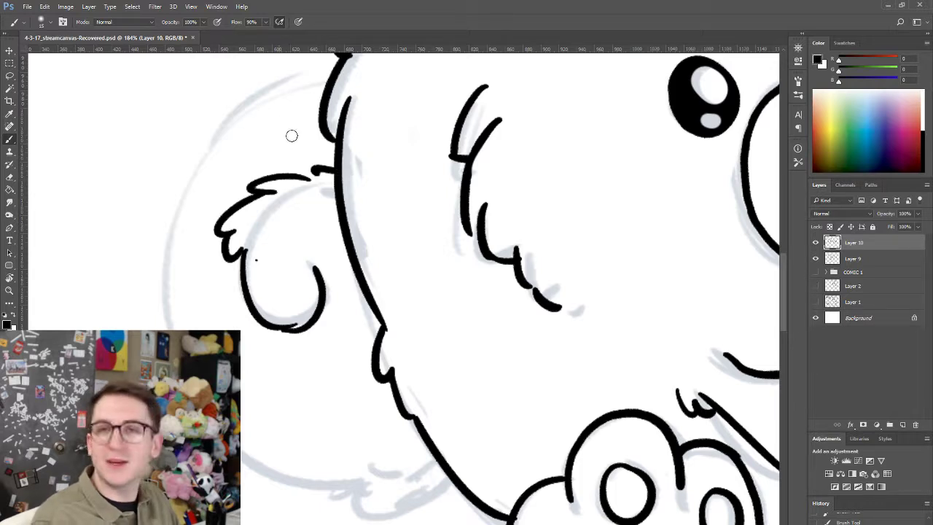
- Ink the tail's outer upper edge from the dog's back, with a fur tuft partway along
left_click_drag(289, 141, 304, 178)
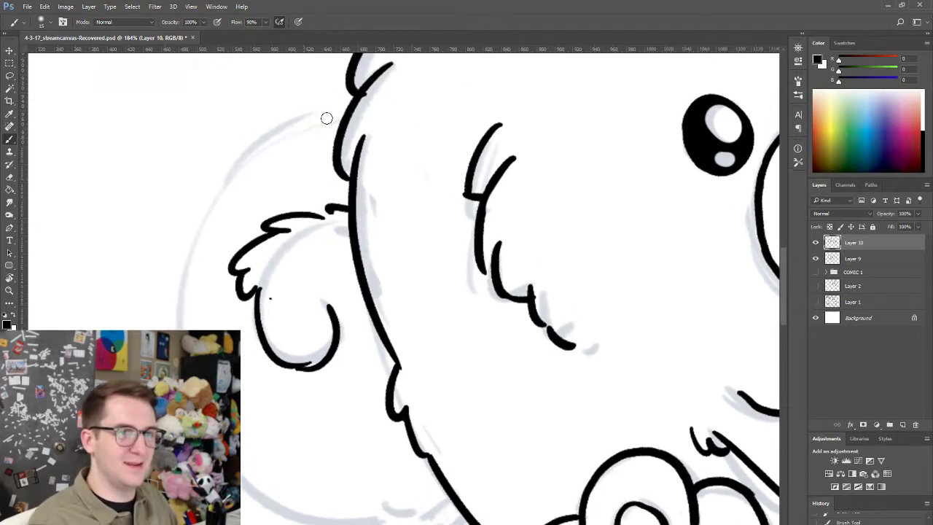
left_click_drag(311, 106, 259, 114)
key("ctrl+z")
mouse_move(350, 105)
left_mouse_down()
mouse_move(266, 127)
mouse_move(204, 195)
left_mouse_up()
key("ctrl+z")
mouse_move(281, 133)
left_mouse_down()
mouse_move(200, 197)
mouse_move(192, 295)
left_mouse_up()
left_click(191, 204)
key("ctrl+z")
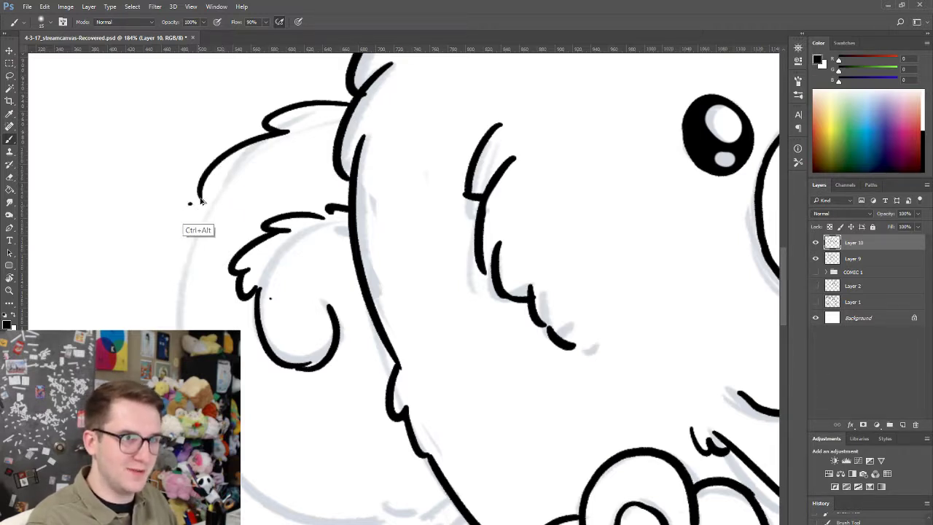
- Ink the tail's outer edge around the far side and underneath, with fur tufts where it meets the body
left_click_drag(220, 177, 182, 285)
key("ctrl+z")
mouse_move(210, 191)
left_mouse_down()
mouse_move(178, 334)
mouse_move(211, 437)
left_mouse_up()
key("ctrl+z")
mouse_move(180, 292)
left_mouse_down()
mouse_move(226, 459)
mouse_move(150, 312)
left_mouse_up()
mouse_move(127, 292)
left_mouse_down()
mouse_move(175, 345)
mouse_move(270, 378)
mouse_move(350, 385)
left_mouse_up()
key("ctrl+z")
left_click_drag(353, 390, 374, 388)
- Ink two short overlapping fur strokes on the larger dog's forehead beneath the head tuft
left_click_drag(448, 346, 350, 366)
left_click_drag(407, 275, 468, 281)
left_click_drag(472, 228, 455, 263)
left_click_drag(444, 162, 491, 171)
left_click(431, 143)
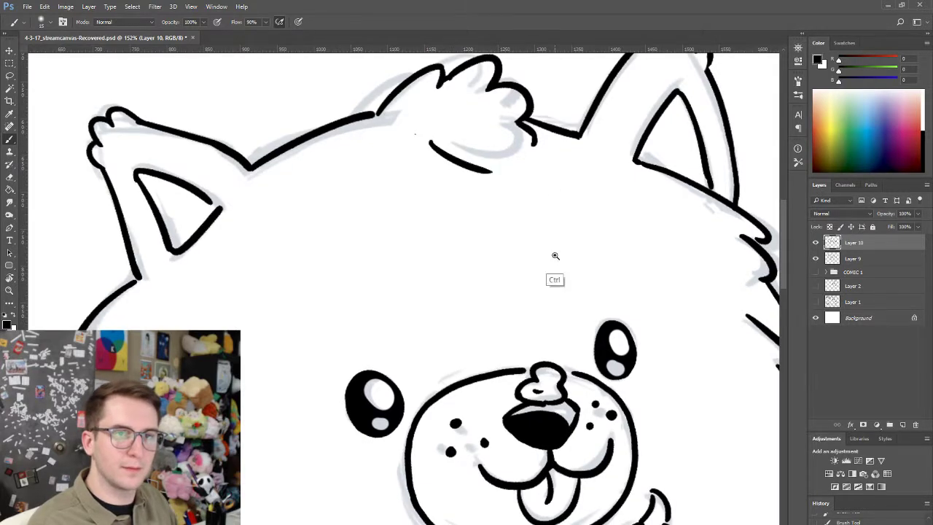
left_click_drag(553, 262, 474, 261)
left_click_drag(506, 299, 431, 248)
left_click_drag(439, 157, 474, 157)
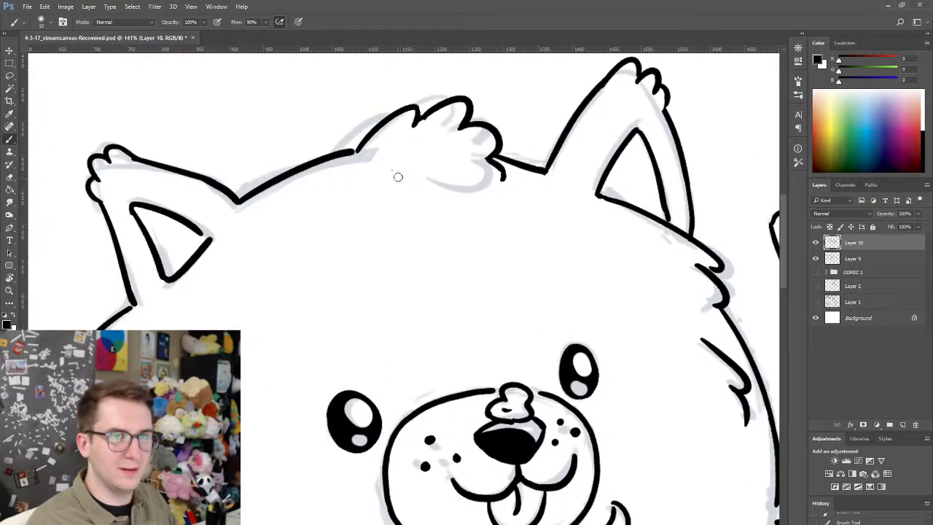
key("e")
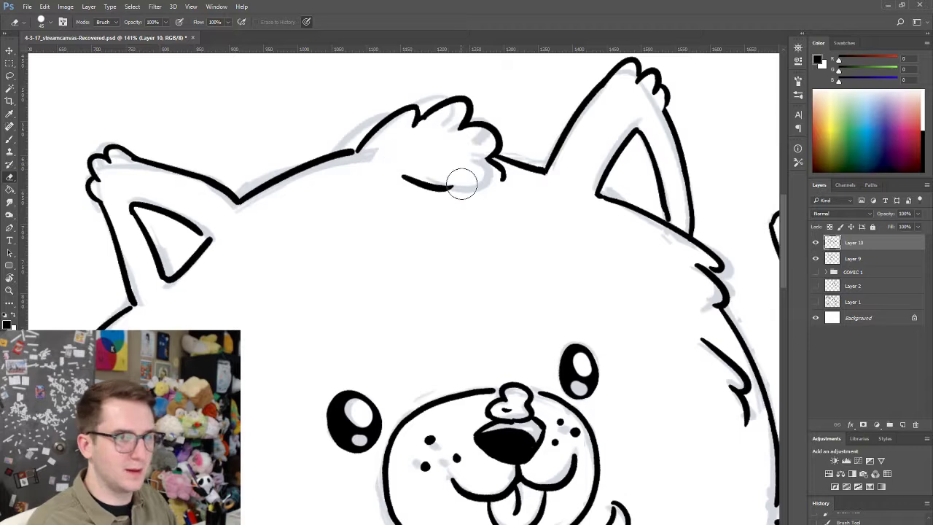
key("b")
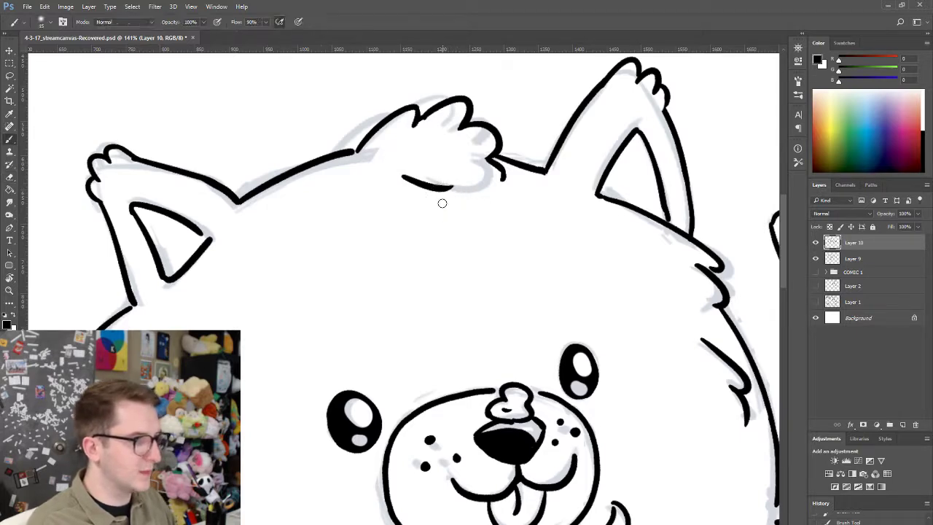
left_click_drag(436, 187, 463, 206)
key("ctrl+z")
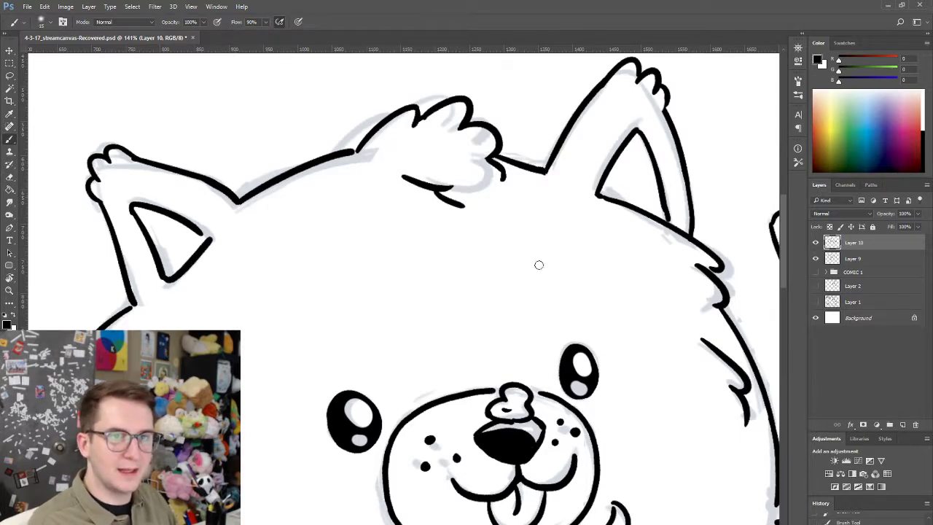
- Rotate the canvas and ink the curved underside of the larger dog's belly, joining it to the inked foot
mouse_move(560, 318)
left_mouse_down()
mouse_move(528, 259)
mouse_move(491, 257)
left_mouse_up()
left_click_drag(501, 357, 440, 294)
left_click_drag(446, 291, 485, 293)
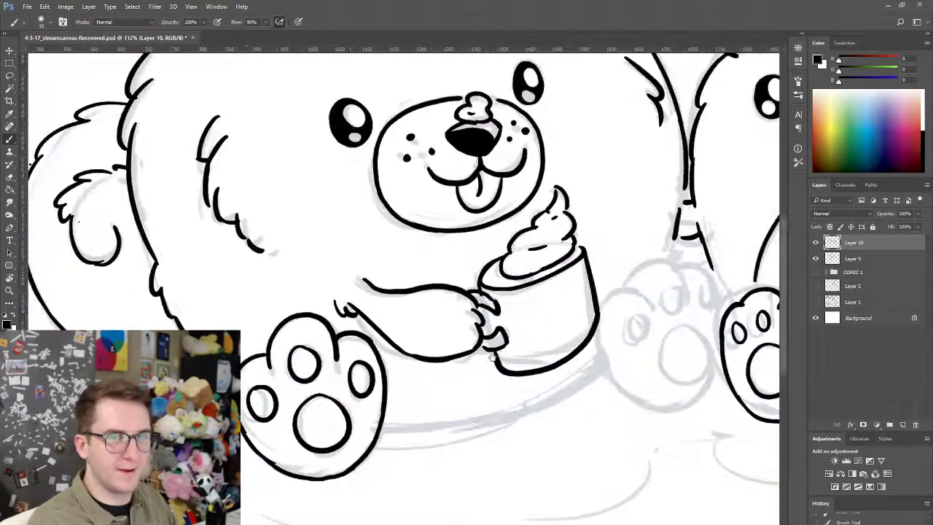
key("r")
mouse_move(536, 358)
left_mouse_down()
mouse_move(289, 385)
mouse_move(242, 266)
left_mouse_up()
left_click_drag(195, 283, 360, 178)
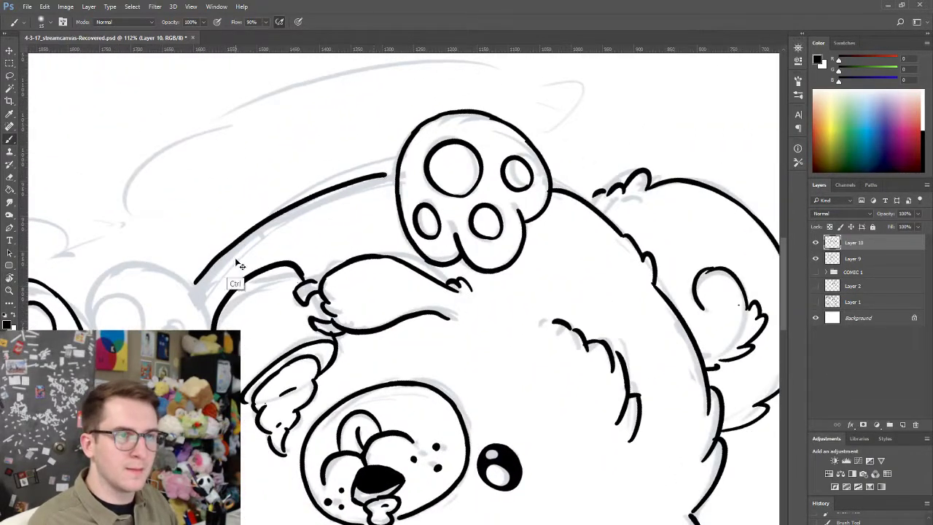
key("ctrl+z")
mouse_move(198, 288)
left_mouse_down()
mouse_move(319, 198)
mouse_move(393, 177)
left_mouse_up()
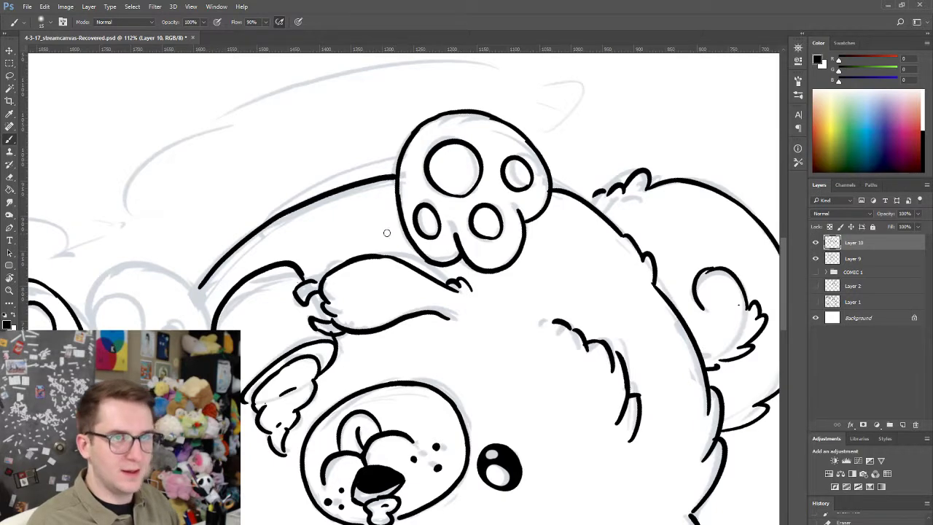
key("Escape")
- Erase the mug's rounded lower right corner and redraw its bottom edge extending further out
mouse_move(485, 330)
left_mouse_down()
mouse_move(422, 355)
mouse_move(463, 350)
left_mouse_up()
key("e")
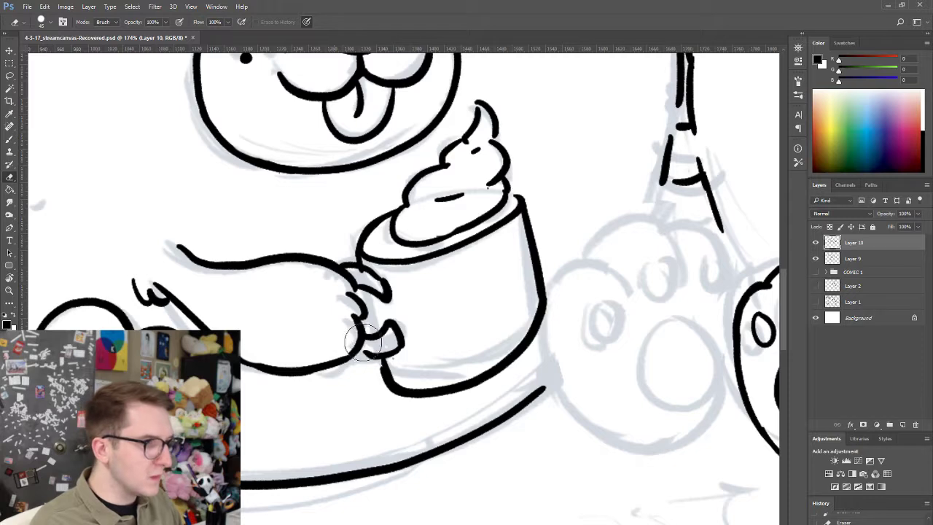
mouse_move(529, 292)
left_mouse_down()
mouse_move(527, 338)
mouse_move(481, 367)
mouse_move(532, 368)
mouse_move(545, 356)
left_mouse_up()
key("b")
key("ctrl+z")
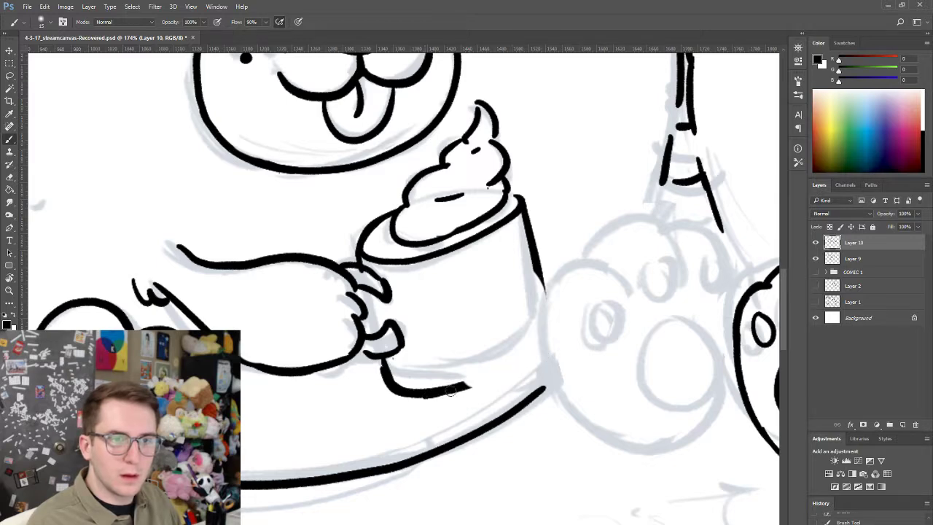
mouse_move(450, 391)
left_mouse_down()
mouse_move(512, 374)
mouse_move(545, 342)
left_mouse_up()
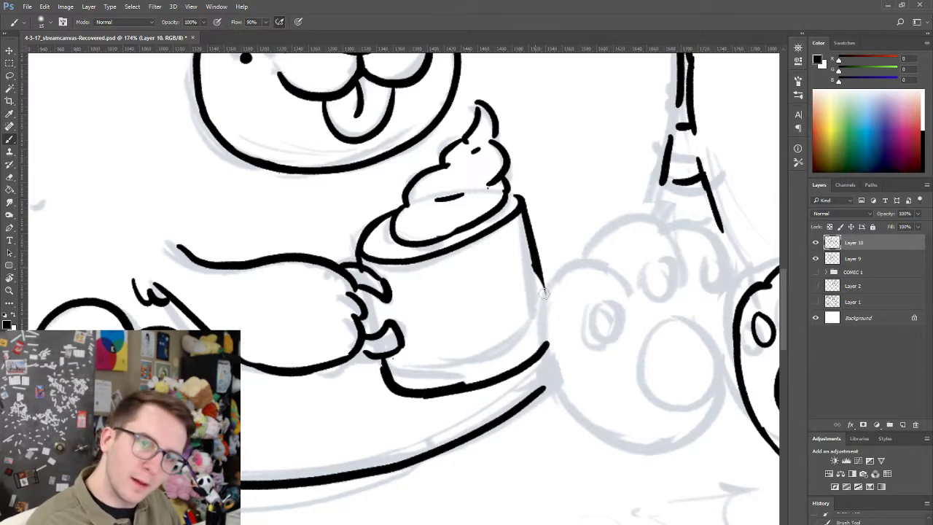
- Redraw the mug's right side down to its bottom edge, clean up the joined lines and save the document
left_click_drag(538, 268, 553, 351)
key("ctrl+z")
key("e")
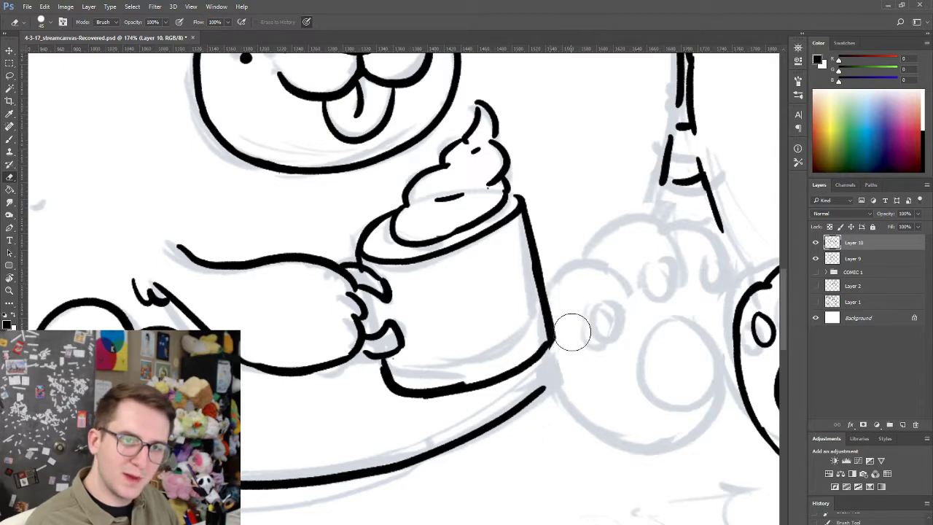
left_click_drag(464, 376, 441, 376)
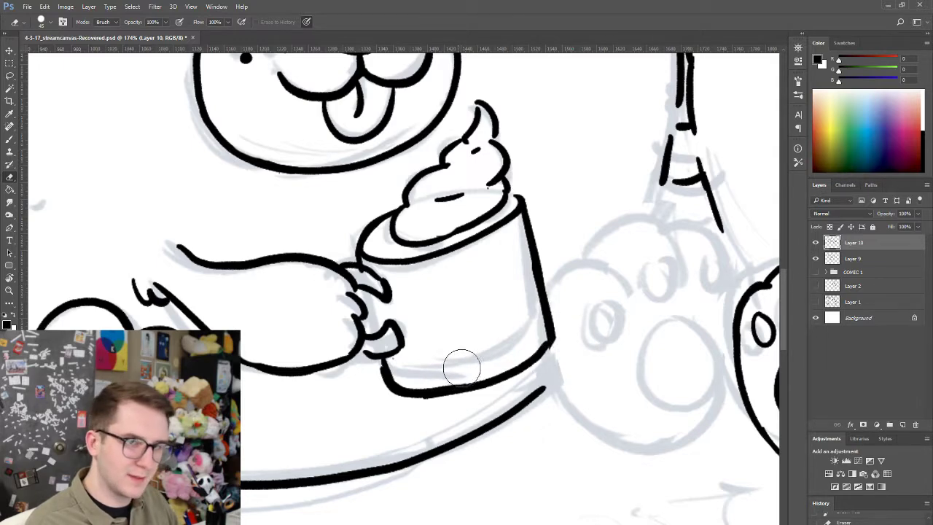
key("ctrl+s")
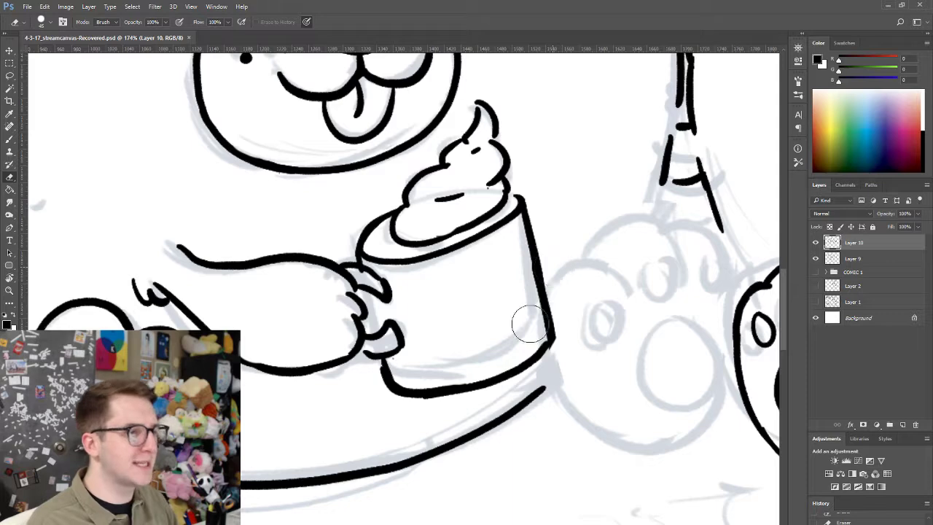
- Ink the mug's left edge between the gripping fingers and erase the excess line at the paw
key("b")
left_click_drag(598, 340, 534, 371)
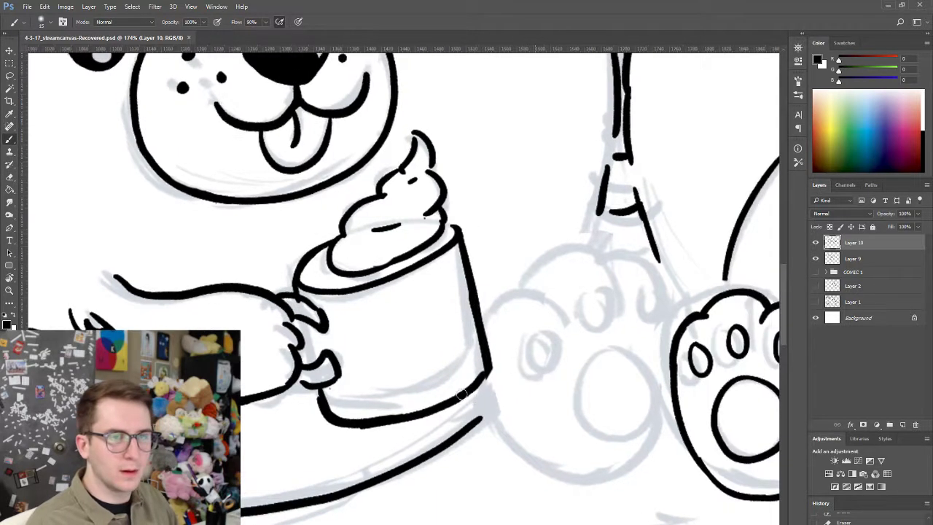
left_click_drag(319, 392, 321, 399)
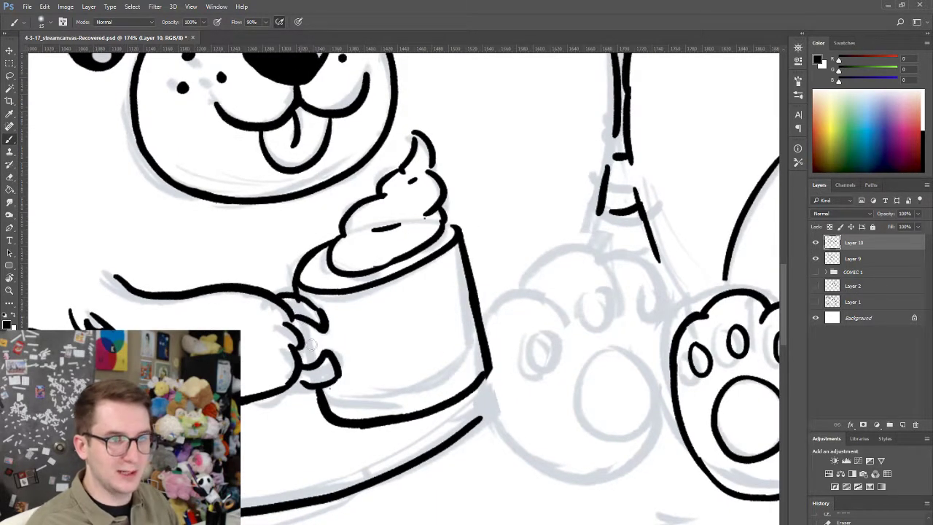
key("ctrl+z")
left_click_drag(304, 325, 312, 360)
key("ctrl+z")
left_click_drag(304, 325, 313, 366)
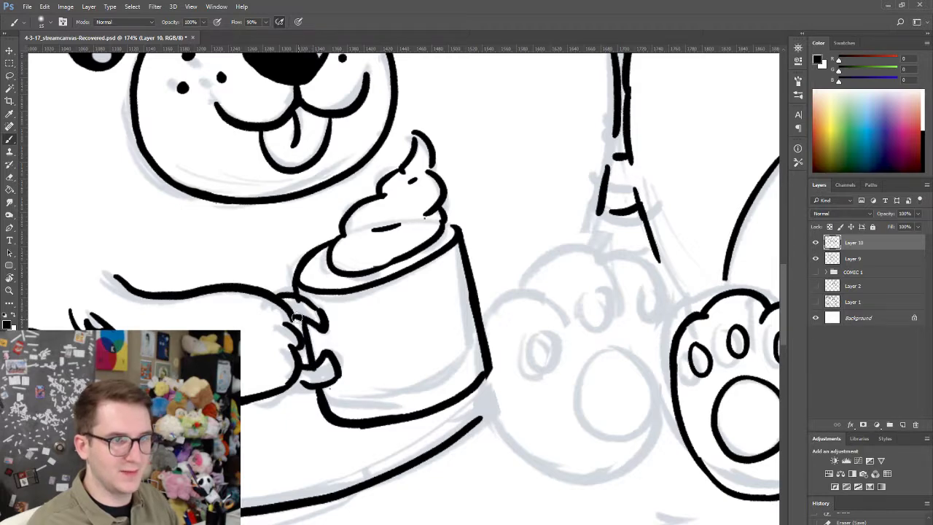
key("e")
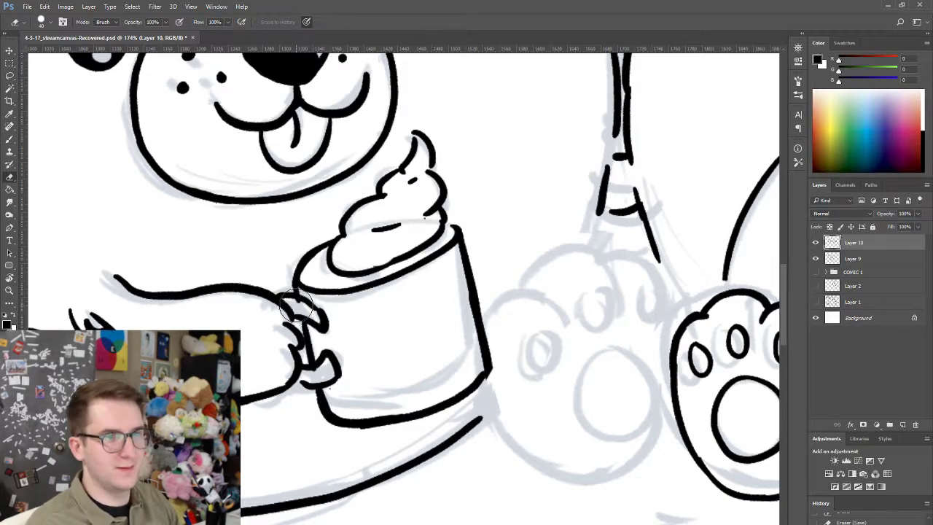
key("b")
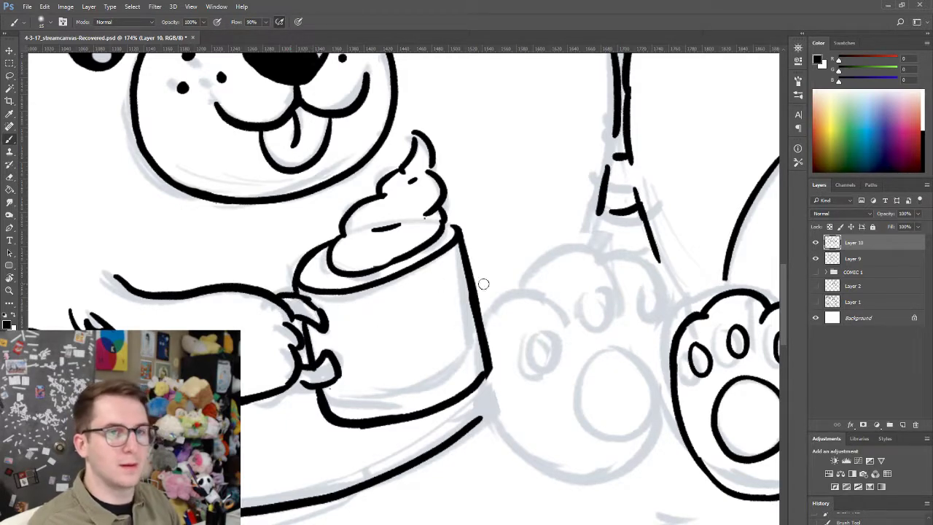
- Ink the three rounded toes of the larger dog's other foot, between the mug and the smaller dog's foot
left_click_drag(481, 324, 554, 310)
key("ctrl+z")
left_click_drag(484, 322, 569, 312)
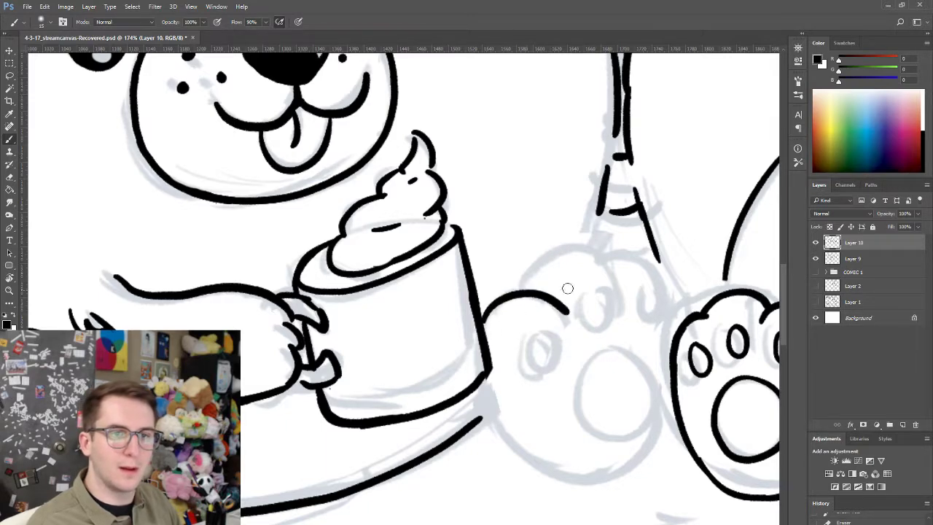
left_click_drag(513, 289, 620, 284)
left_click_drag(632, 252, 679, 289)
key("ctrl+z")
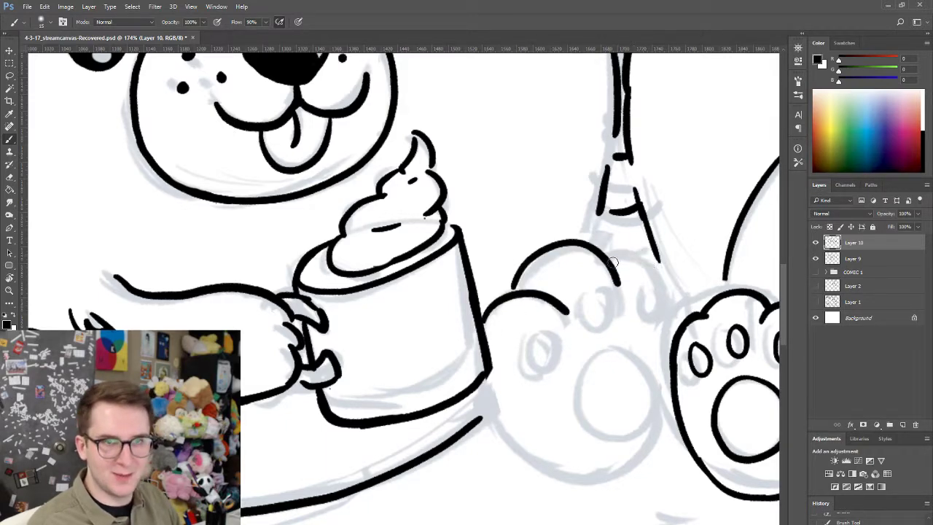
left_click_drag(609, 263, 687, 312)
key("ctrl+z")
mouse_move(607, 261)
left_mouse_down()
mouse_move(631, 251)
mouse_move(673, 318)
left_mouse_up()
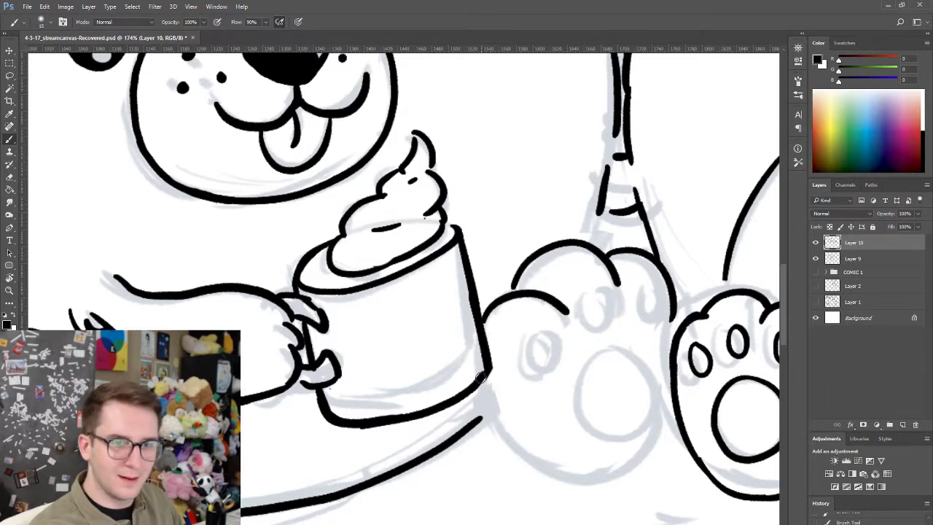
- Ink the rounded lower outline of that foot from the mug's corner around to the smaller dog's foot
mouse_move(482, 379)
left_mouse_down()
mouse_move(574, 489)
mouse_move(552, 475)
mouse_move(607, 478)
mouse_move(658, 444)
left_mouse_up()
key("ctrl+z")
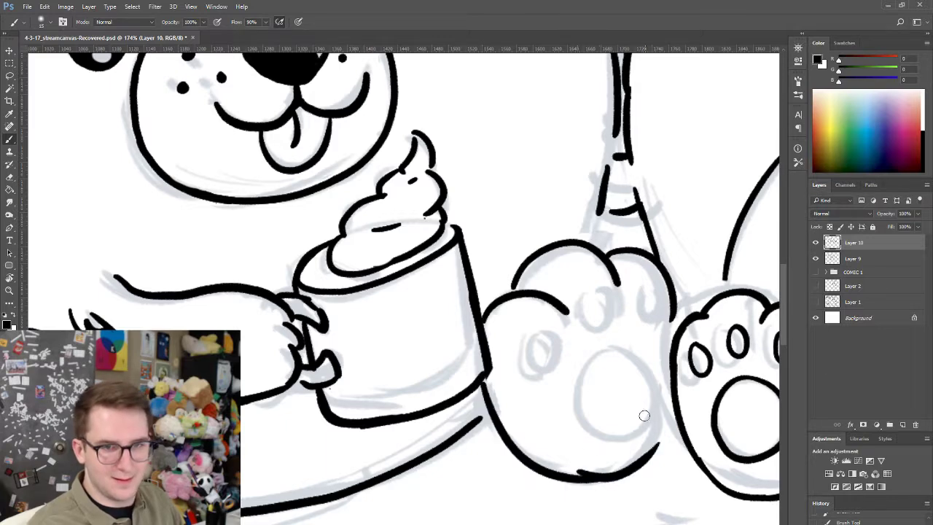
key("ctrl+z")
left_click_drag(581, 478, 651, 448)
key("ctrl+z")
mouse_move(589, 476)
left_mouse_down()
mouse_move(628, 469)
mouse_move(670, 429)
mouse_move(681, 369)
mouse_move(608, 468)
mouse_move(620, 473)
mouse_move(663, 441)
mouse_move(675, 392)
left_mouse_up()
key("ctrl+z")
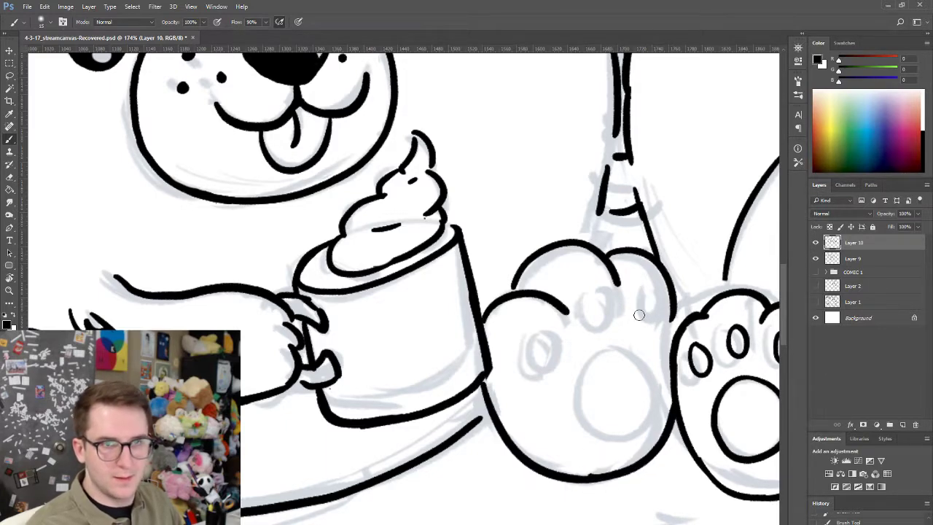
- Ink an oval toe pad inside each of the foot's three toes
mouse_move(655, 282)
left_mouse_down()
mouse_move(663, 310)
mouse_move(656, 284)
left_mouse_up()
key("ctrl+z")
mouse_move(648, 284)
left_mouse_down()
mouse_move(642, 304)
mouse_move(649, 285)
left_mouse_up()
mouse_move(586, 294)
left_mouse_down()
mouse_move(608, 312)
mouse_move(597, 285)
left_mouse_up()
key("ctrl+z")
left_click_drag(532, 337, 540, 335)
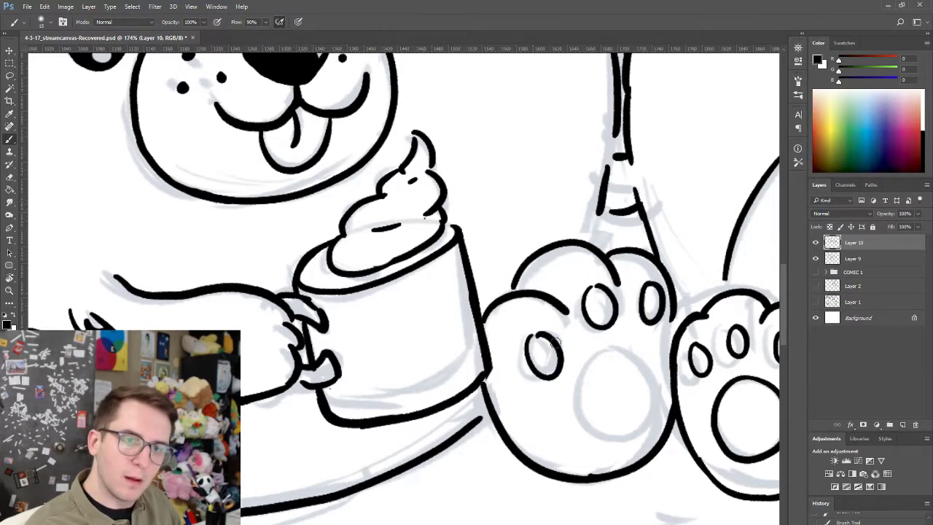
- Ink the large round pad in the middle of the larger dog's foot beside the mug, below the three toe pads
mouse_move(582, 361)
left_mouse_down()
mouse_move(626, 348)
mouse_move(641, 435)
mouse_move(617, 347)
mouse_move(586, 384)
mouse_move(618, 354)
mouse_move(654, 405)
mouse_move(621, 350)
mouse_move(602, 357)
mouse_move(617, 363)
mouse_move(616, 354)
mouse_move(627, 373)
mouse_move(645, 356)
mouse_move(648, 370)
mouse_move(659, 370)
left_mouse_up()
key("ctrl+z")
key("ctrl+z")
key("ctrl+z")
key("ctrl+z")
key("ctrl+z")
key("ctrl+z")
key("e")
key("b")
key("ctrl+z")
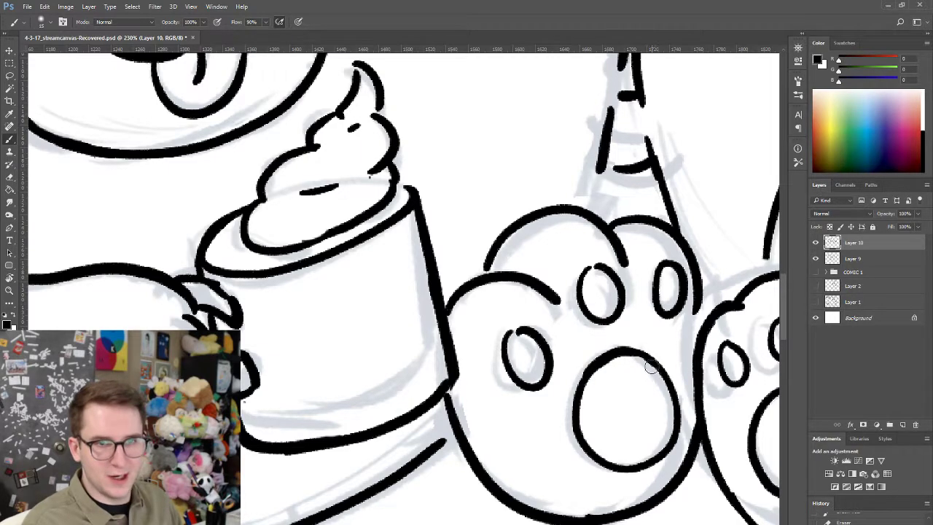
left_click_drag(522, 332, 502, 354)
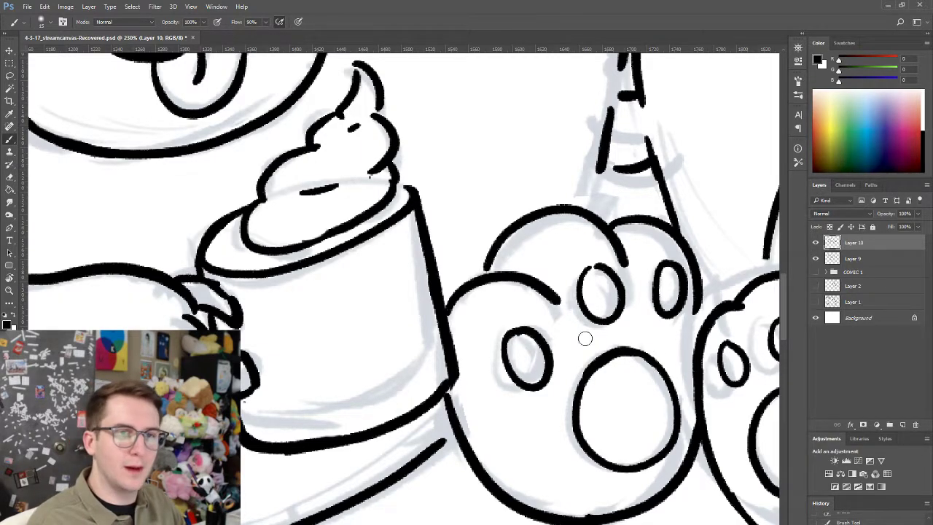
- Hide the faded sketch on Layer 9 so that only the black line art shows
scroll(586, 338, "down", 5)
scroll(627, 328, "up", 2)
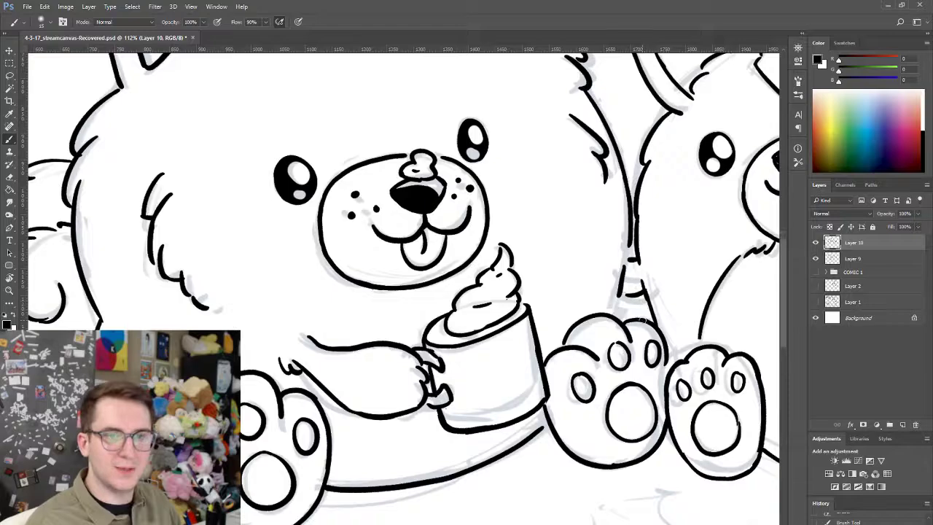
scroll(616, 307, "down", 3)
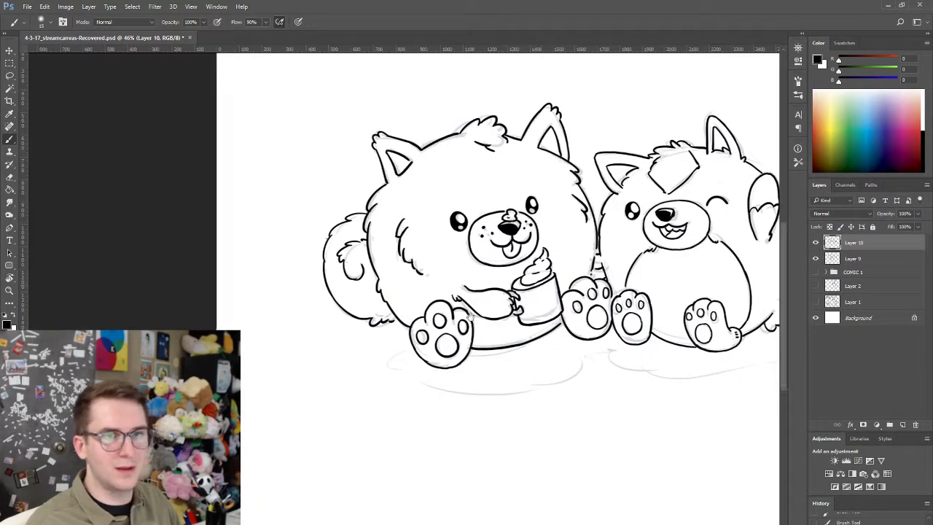
scroll(503, 335, "up", 1)
mouse_move(499, 335)
left_mouse_down()
mouse_move(472, 368)
mouse_move(635, 328)
mouse_move(541, 347)
left_mouse_up()
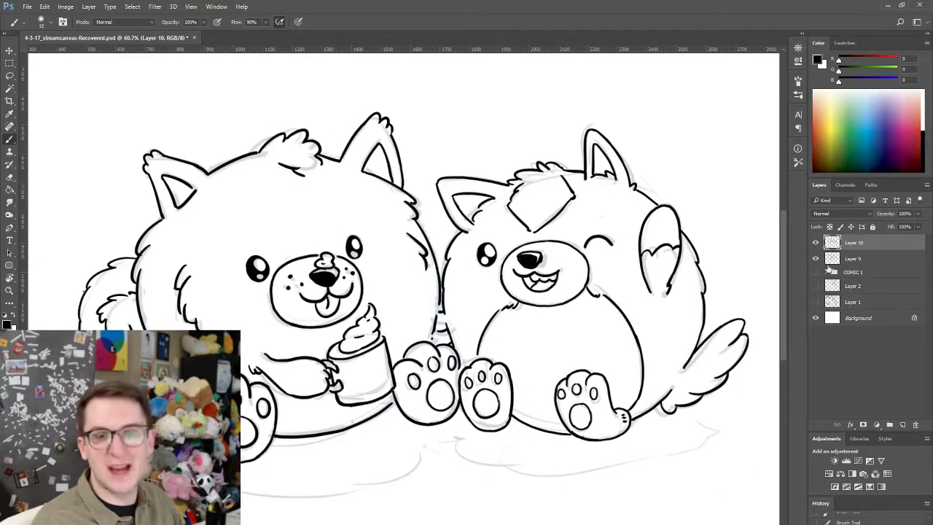
left_click(816, 258)
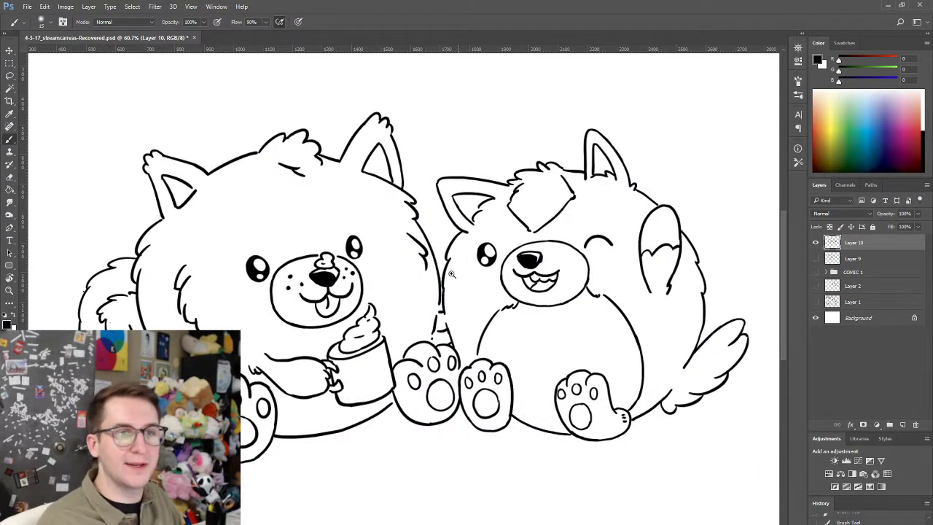
- Examine the inked line art of both dogs for gaps and missing details
left_click(428, 257, "ctrl")
left_click(470, 272, "ctrl")
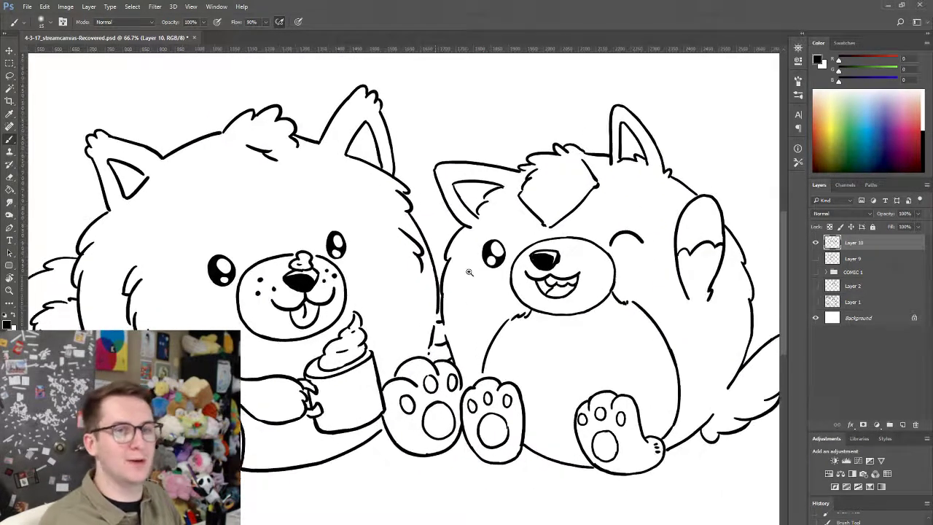
scroll(468, 272, "up", 1)
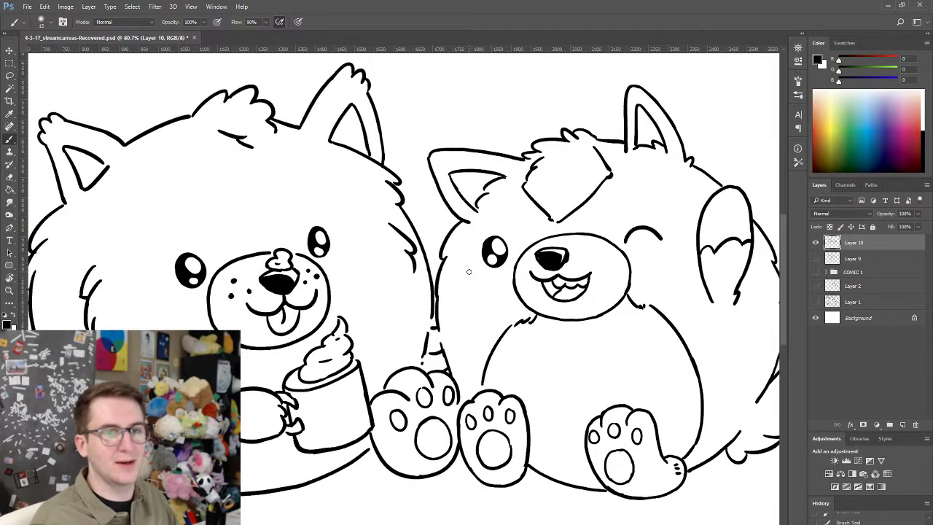
mouse_move(567, 326)
left_mouse_down()
mouse_move(546, 336)
mouse_move(583, 328)
left_mouse_up()
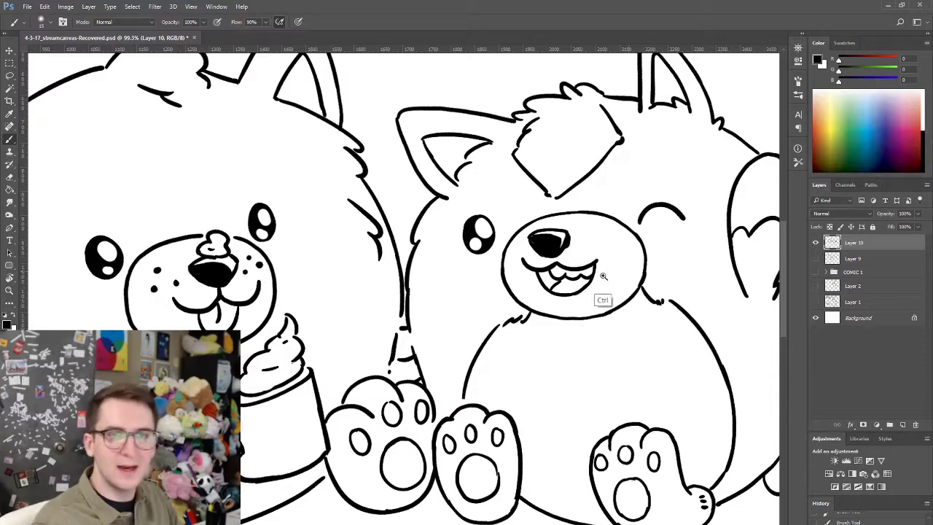
left_click_drag(603, 276, 595, 229)
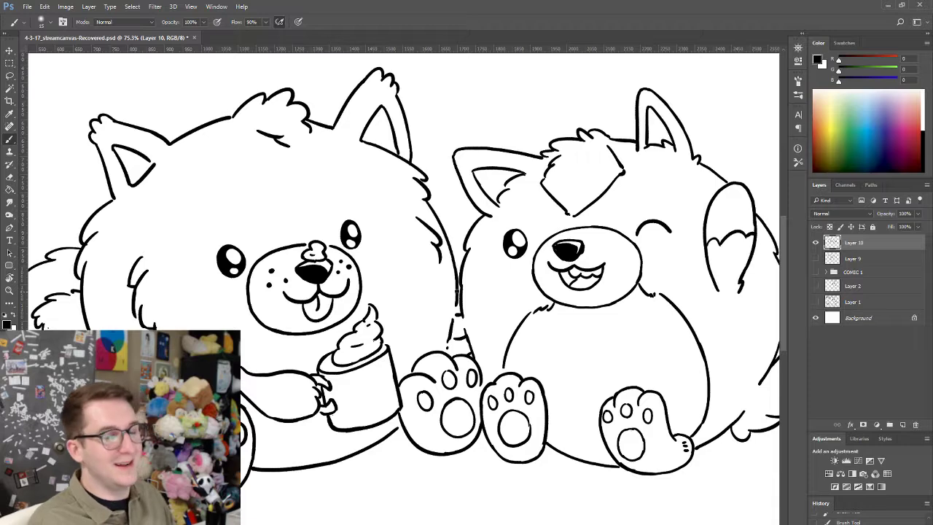
scroll(487, 333, "down", 2)
scroll(495, 298, "down", 2)
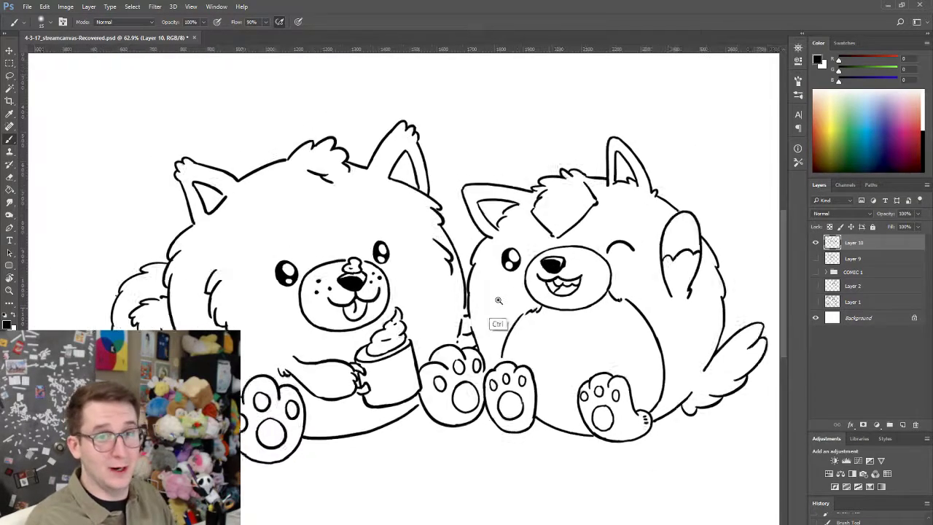
scroll(484, 309, "up", 4)
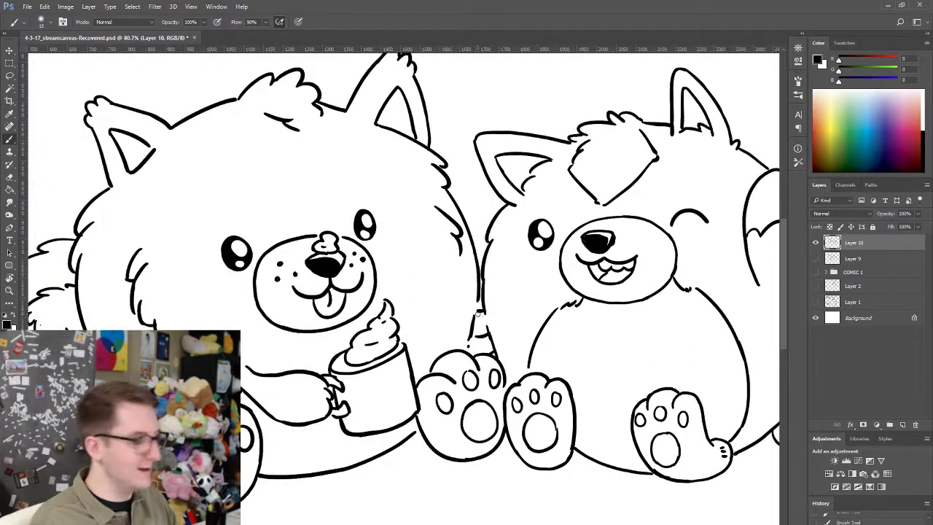
- Erase the short piece of line where the two dogs' sides meet, above the larger dog's foot
key("e")
scroll(480, 311, "up", 1)
left_click_drag(479, 311, 478, 320)
key("b")
key("ctrl+z")
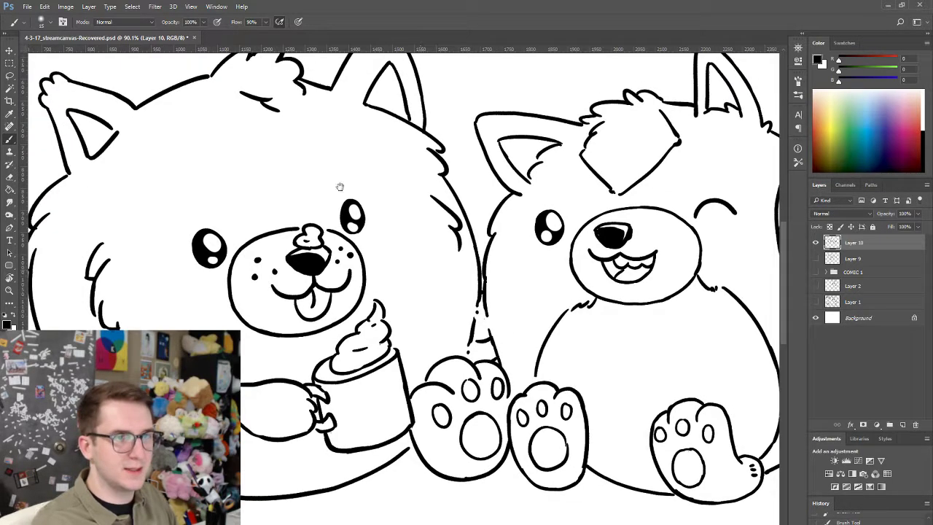
- Rework the line at the edge of the whipped cream dollop beside the larger dog's nose
left_click_drag(309, 259, 373, 284)
mouse_move(373, 284)
left_mouse_down("ctrl")
mouse_move(392, 286)
mouse_move(394, 264)
mouse_move(414, 271)
mouse_move(406, 278)
mouse_move(420, 280)
mouse_move(419, 265)
mouse_move(455, 272)
left_mouse_up("ctrl")
key("e")
key("b")
key("ctrl+z")
key("ctrl+alt+z")
key("ctrl+alt+z")
key("ctrl+alt+z")
key("ctrl+alt+z")
scroll(489, 279, "down", 2)
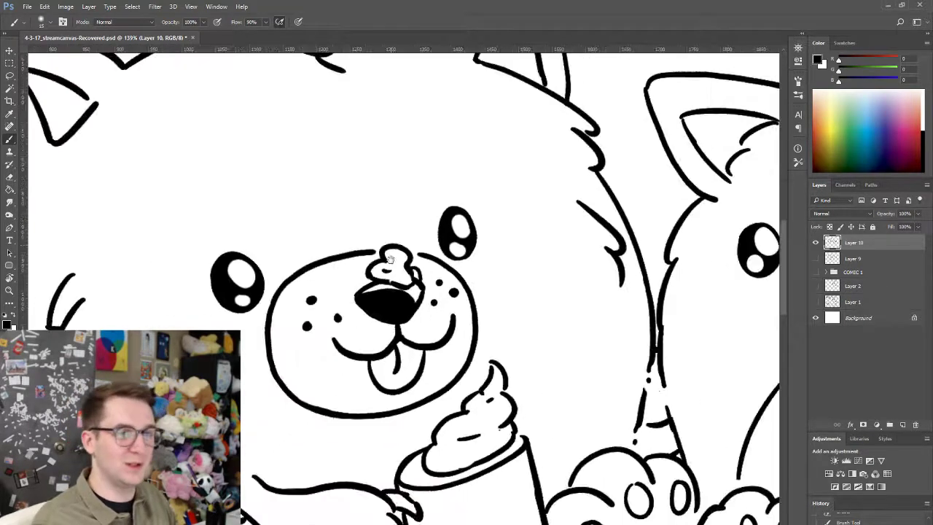
scroll(404, 240, "down", 3)
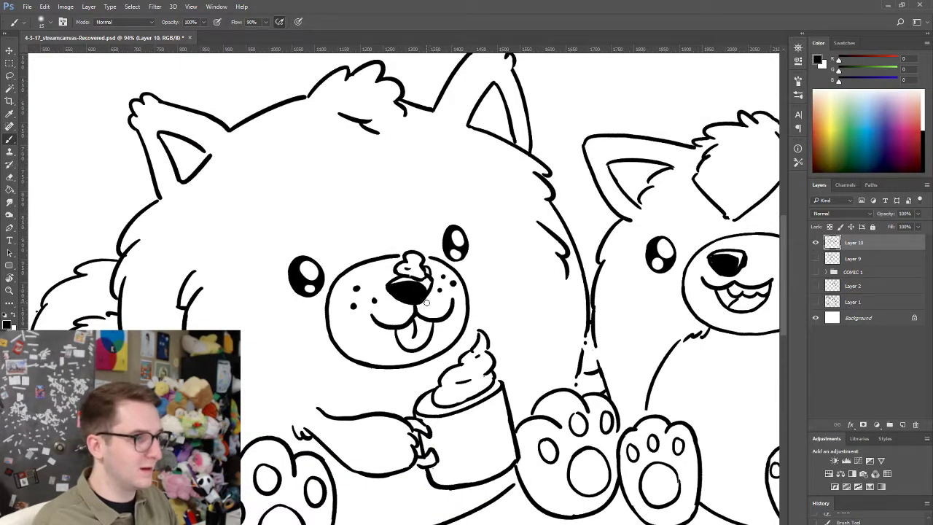
scroll(493, 318, "down", 2)
scroll(467, 336, "down", 1)
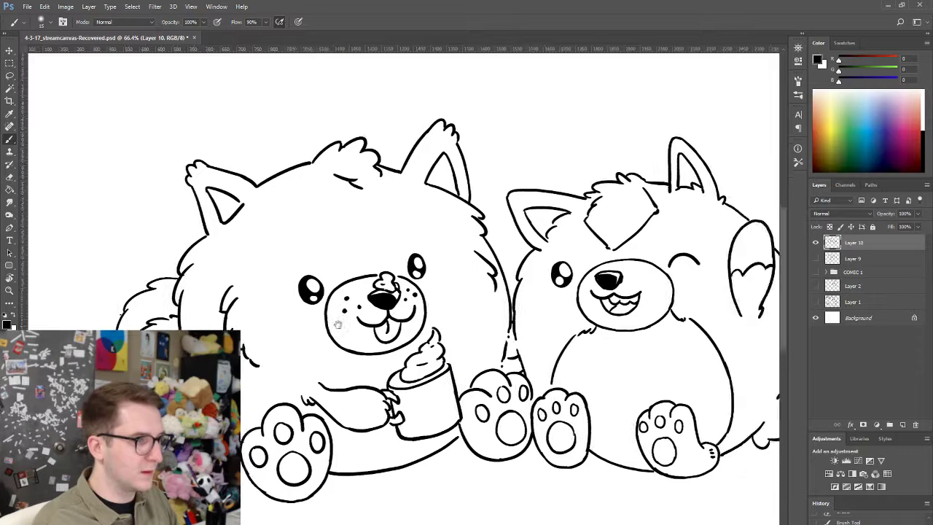
left_click_drag(337, 324, 234, 313)
mouse_move(415, 327)
left_mouse_down()
mouse_move(479, 300)
mouse_move(487, 283)
left_mouse_up()
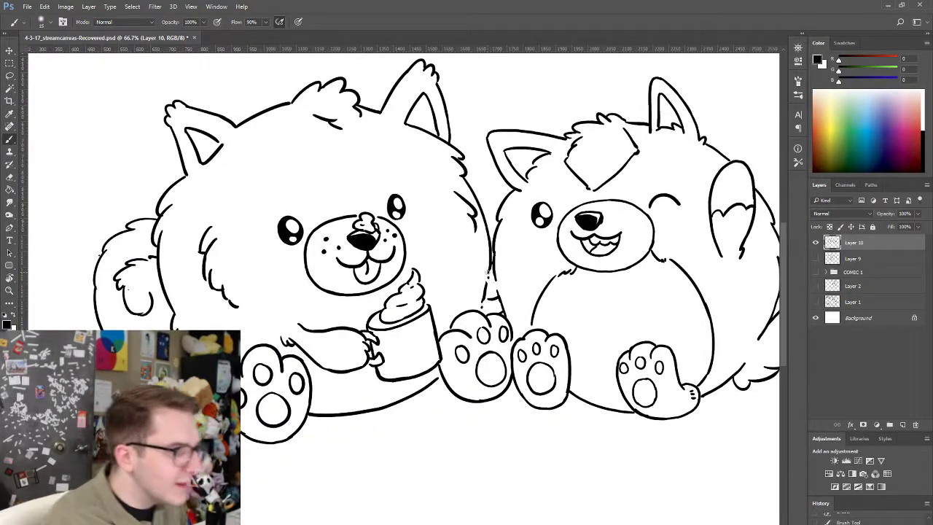